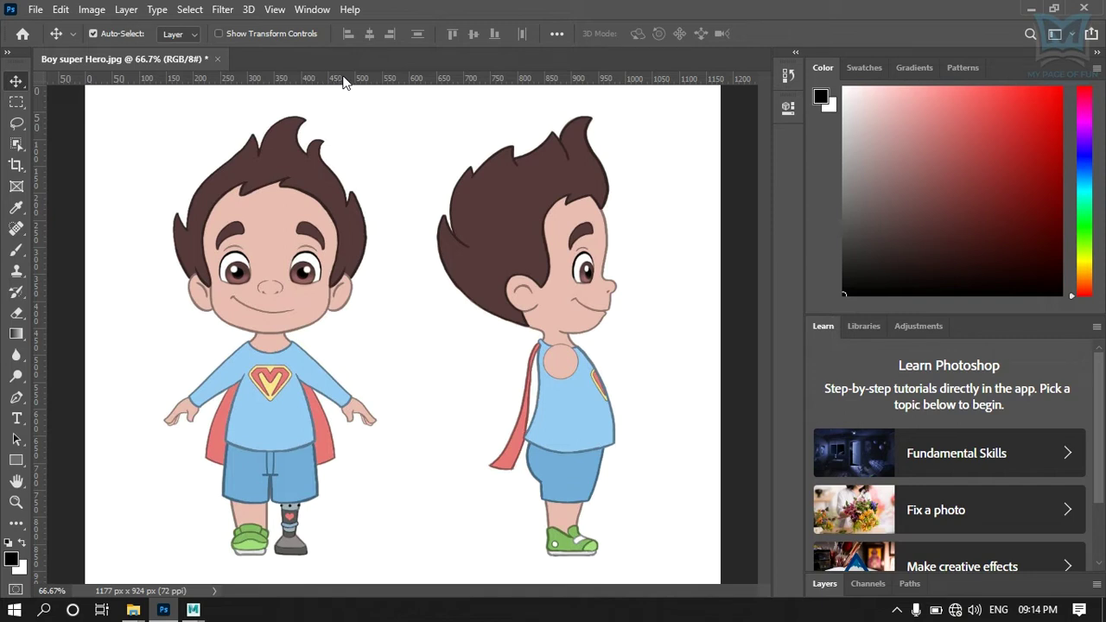
Step: Pull a first guide onto the image, toggle the rulers off and on, and enable Auto-Select
left_click_drag(350, 79, 346, 81)
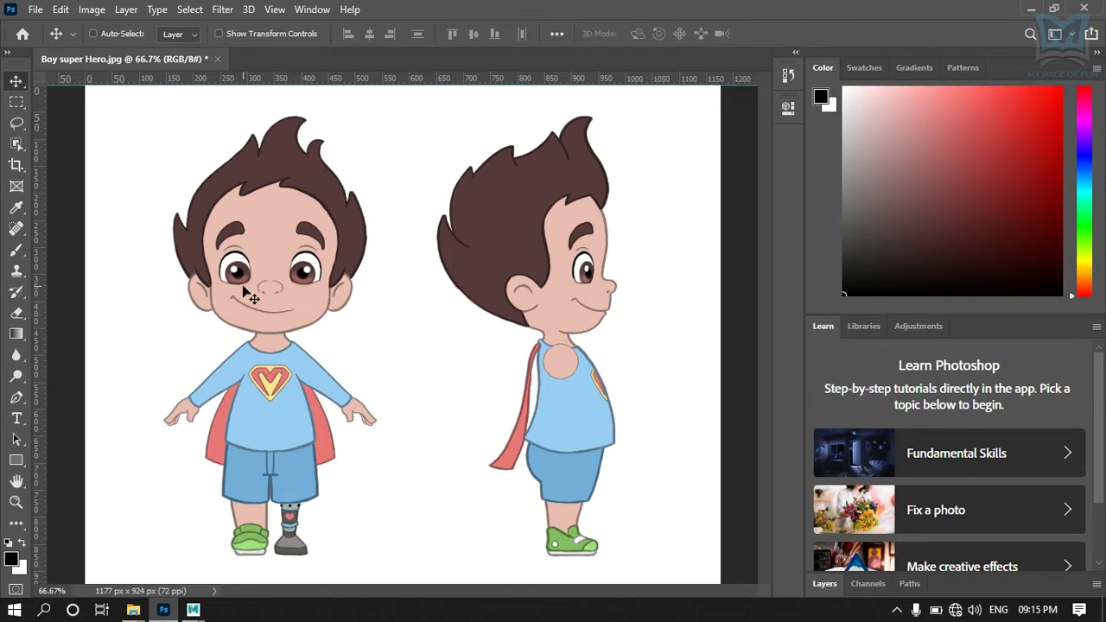
key("ctrl+r")
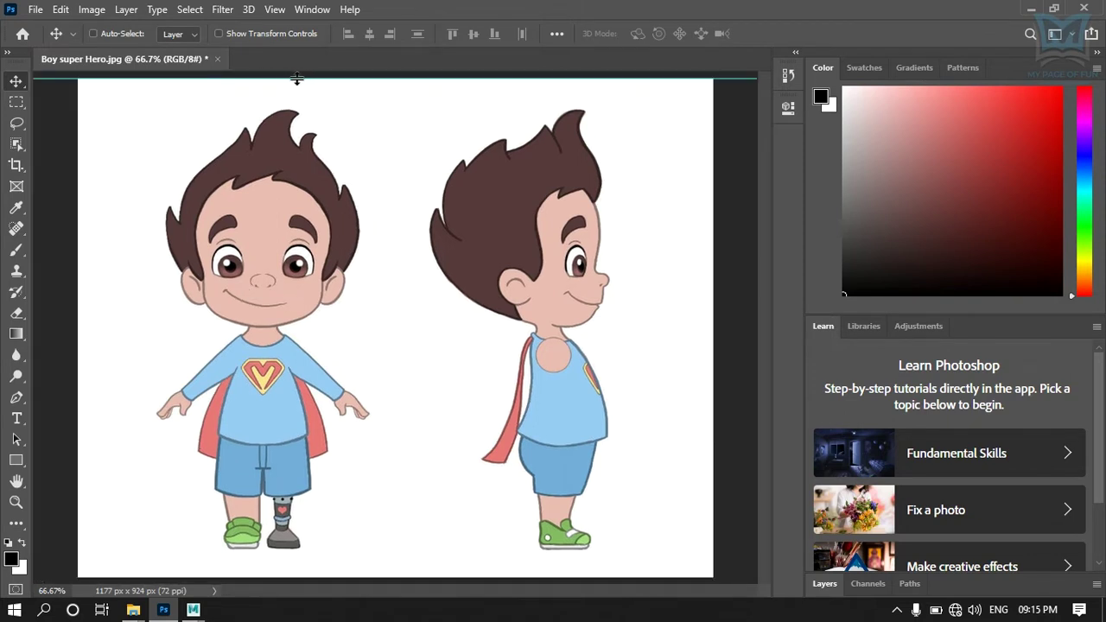
key("ctrl+r")
key("ctrl+r")
key("ctrl+r")
key("ctrl+r")
key("ctrl+r")
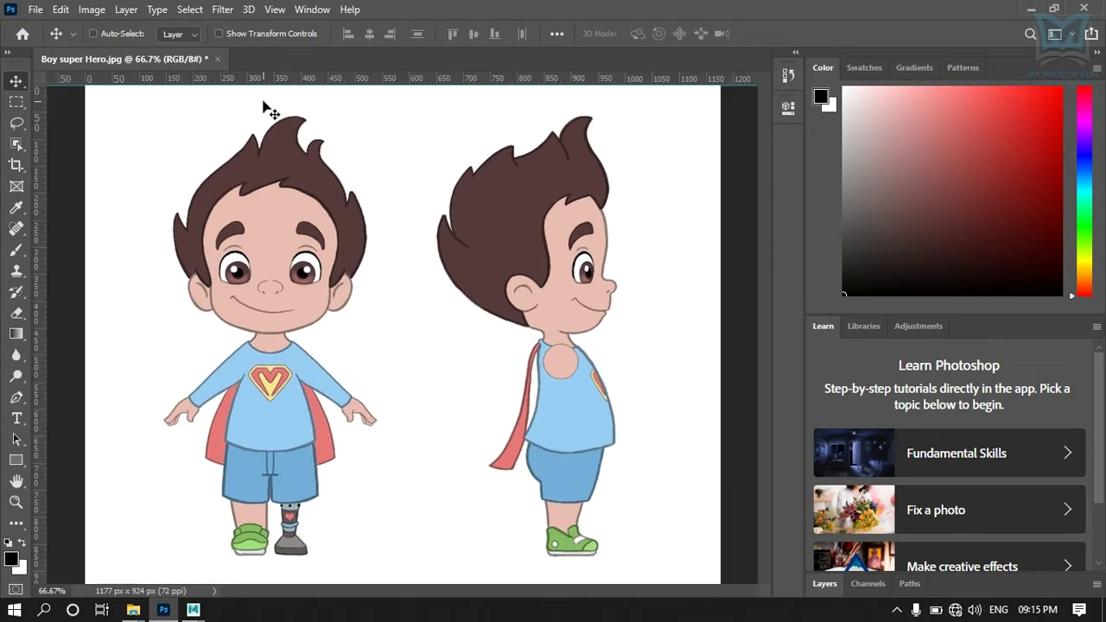
left_click(92, 33)
key("ctrl")
Step: Drag a horizontal guide down to the boy's mouth line, then raise it to nose level
left_click_drag(76, 82, 101, 239)
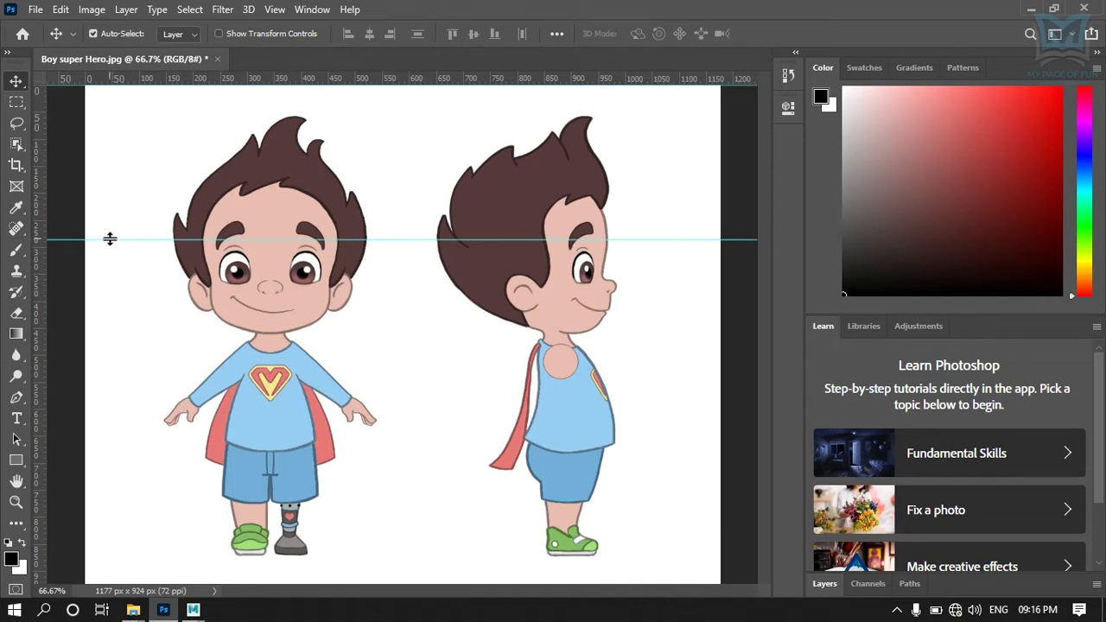
left_click_drag(108, 239, 101, 316)
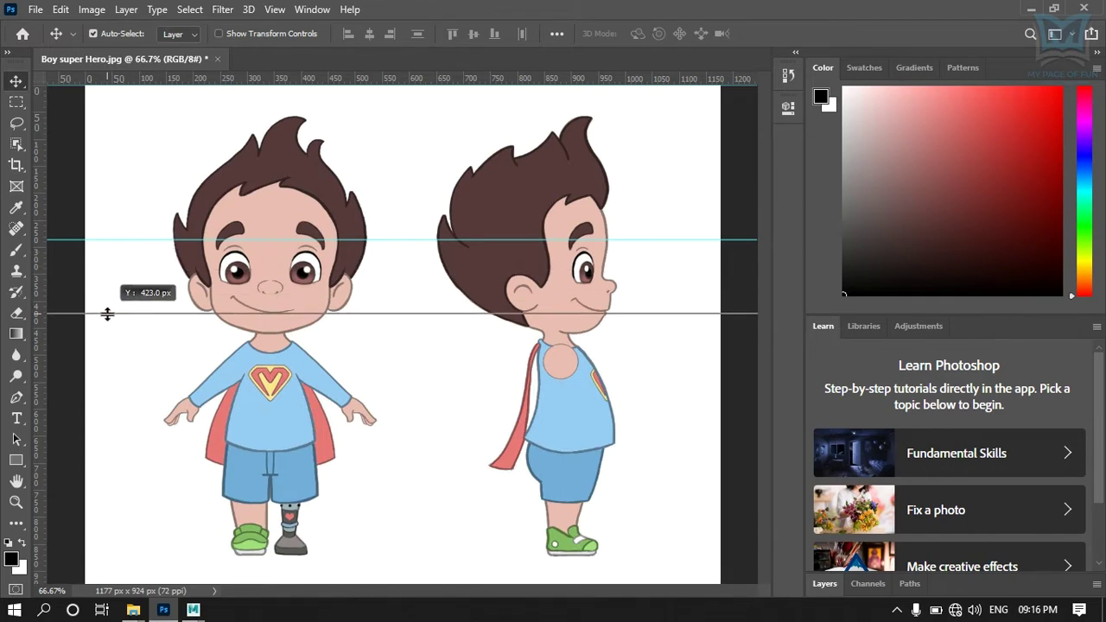
mouse_move(101, 316)
left_mouse_down()
mouse_move(276, 310)
mouse_move(246, 314)
left_mouse_up()
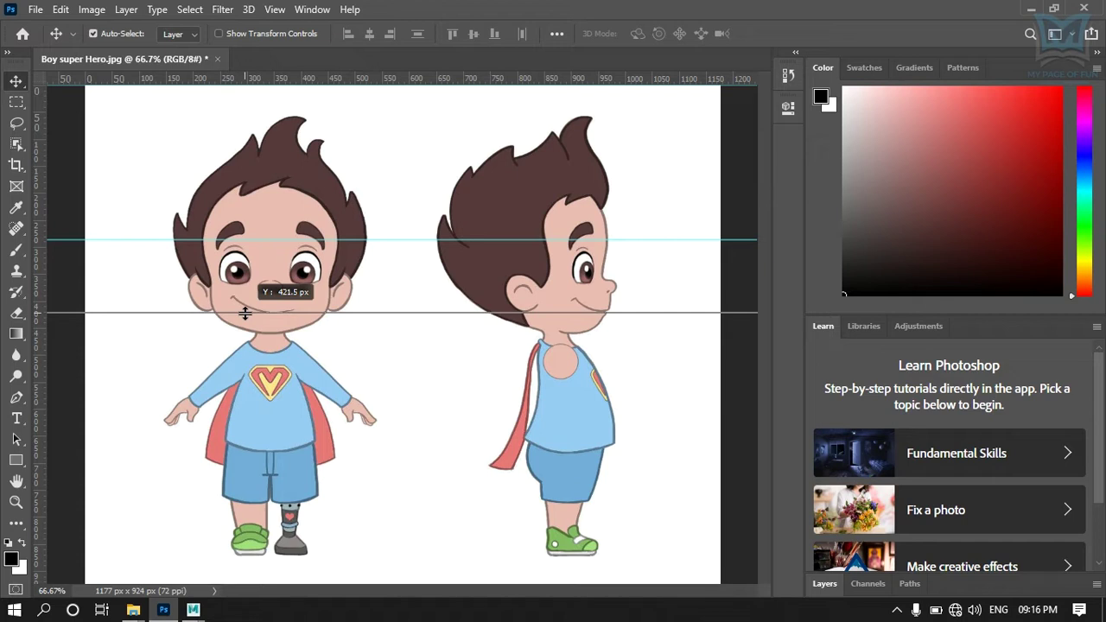
left_click_drag(246, 313, 248, 315)
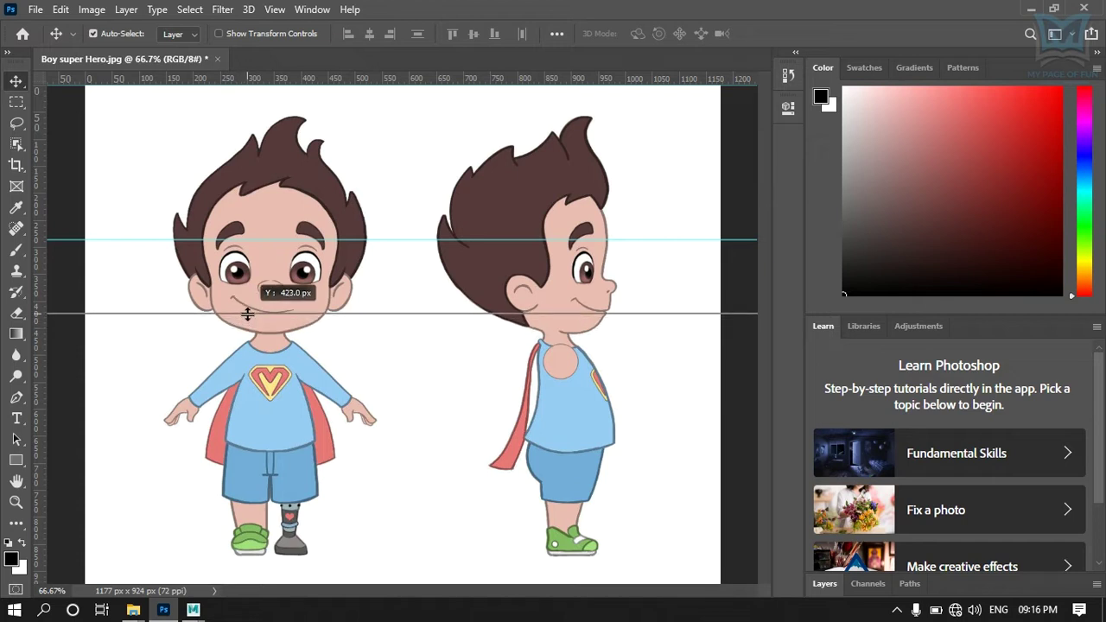
left_click_drag(248, 313, 248, 312)
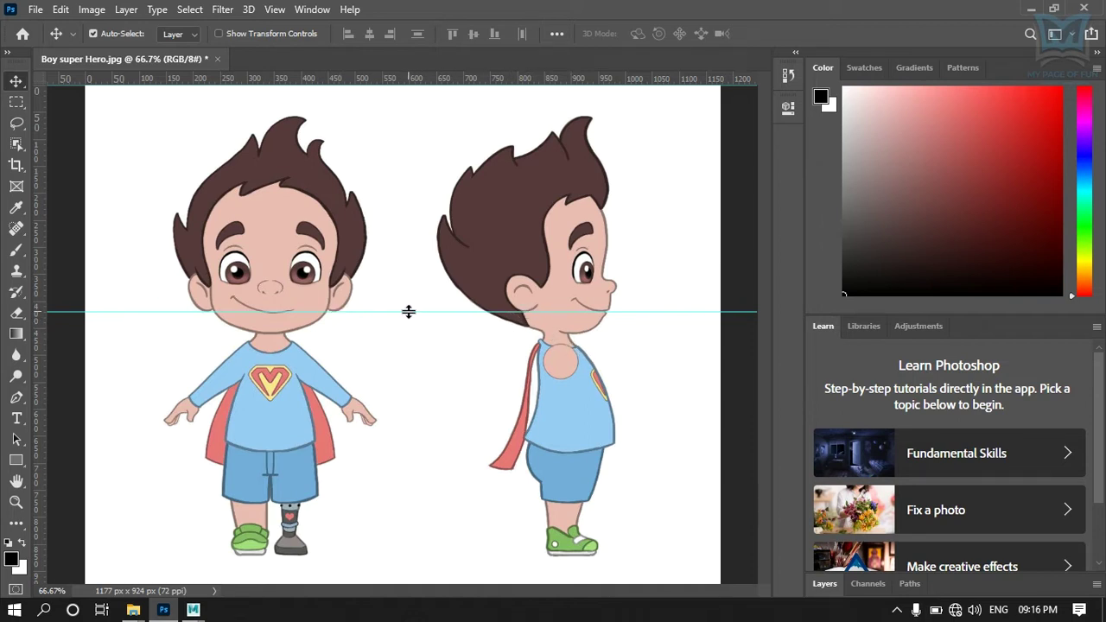
left_click_drag(410, 311, 412, 284)
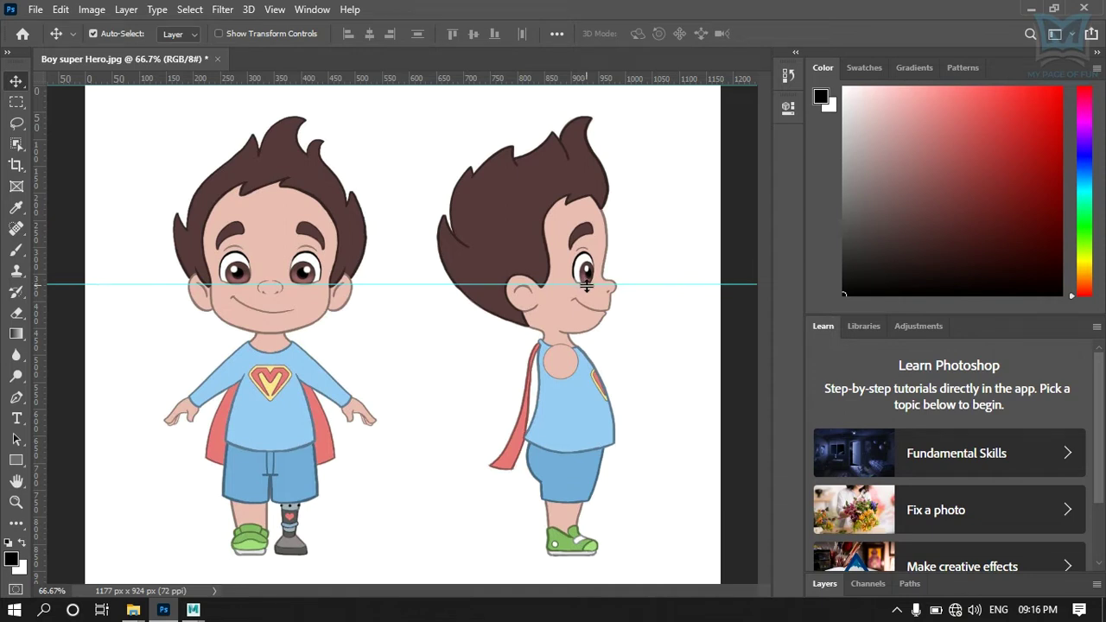
Step: Move the guide to the top of the hair (57 px) and bring another down toward 774 px
left_click_drag(412, 283, 419, 252)
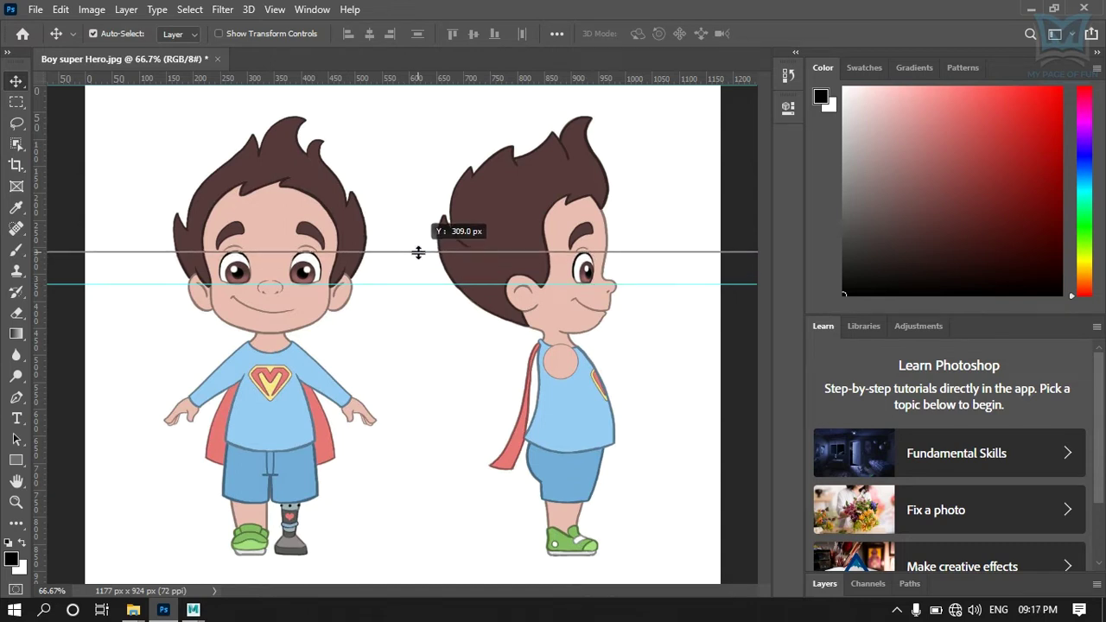
mouse_move(418, 252)
left_mouse_down()
mouse_move(437, 224)
mouse_move(451, 115)
left_mouse_up()
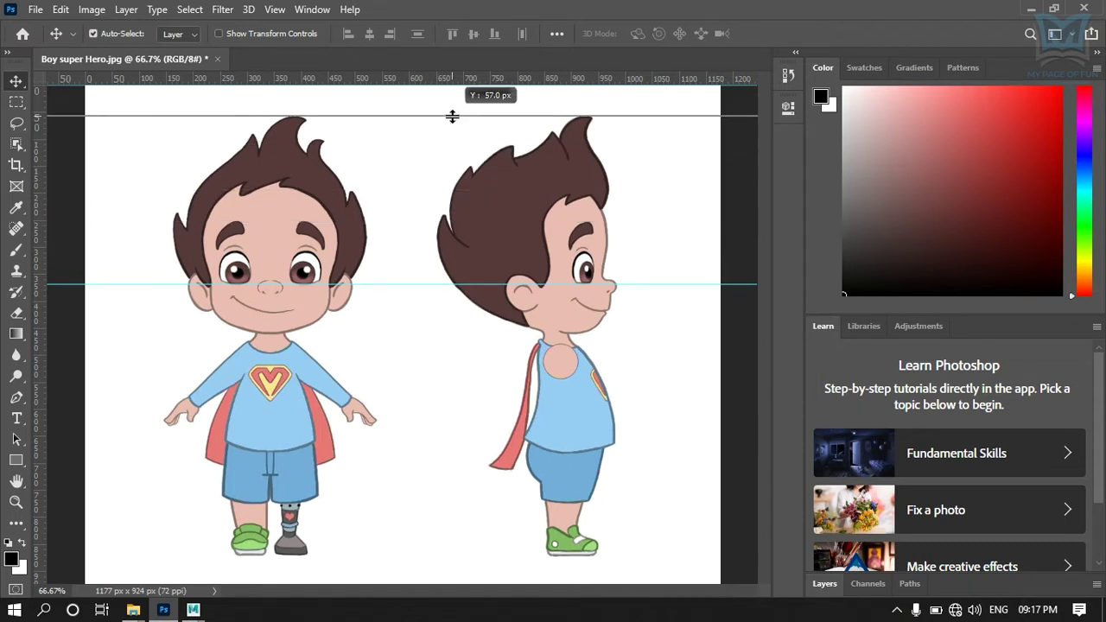
mouse_move(451, 116)
left_mouse_down()
mouse_move(447, 202)
mouse_move(464, 361)
mouse_move(463, 334)
mouse_move(451, 437)
mouse_move(456, 423)
left_mouse_up()
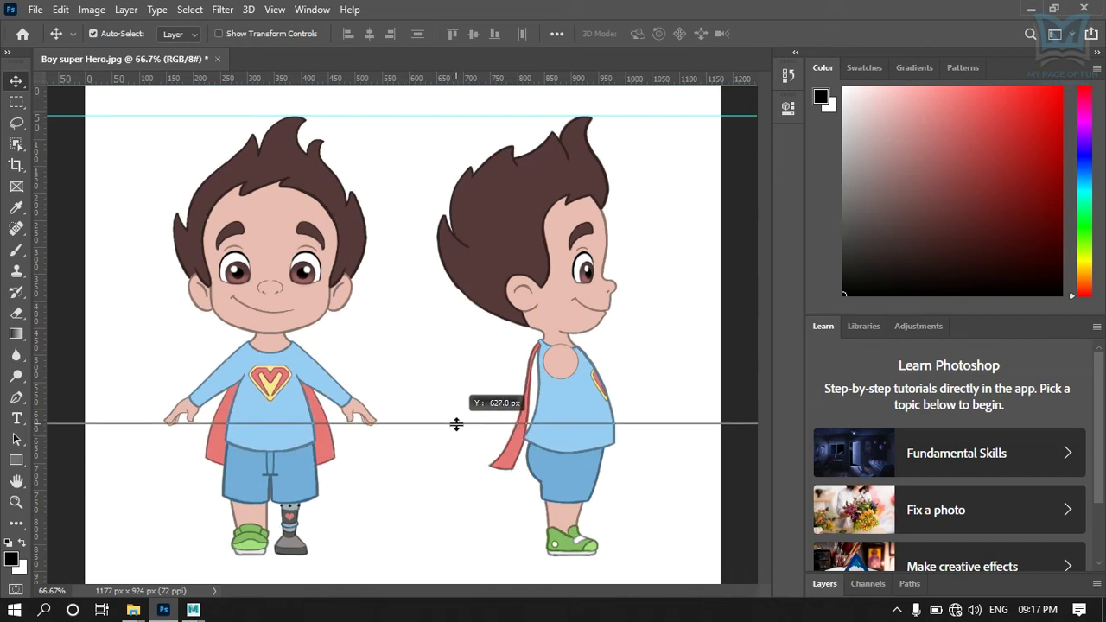
left_click_drag(456, 425, 461, 503)
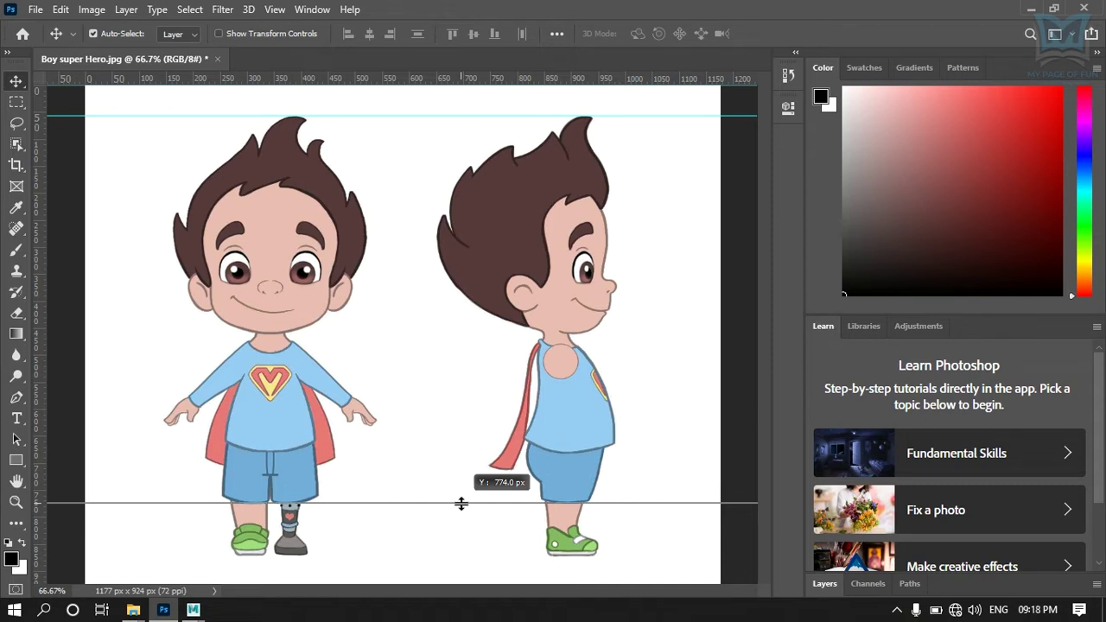
Step: Drop the lower guide below the shorts, drag it onto the top ruler to delete it, and switch to Maya
left_click_drag(460, 504, 460, 503)
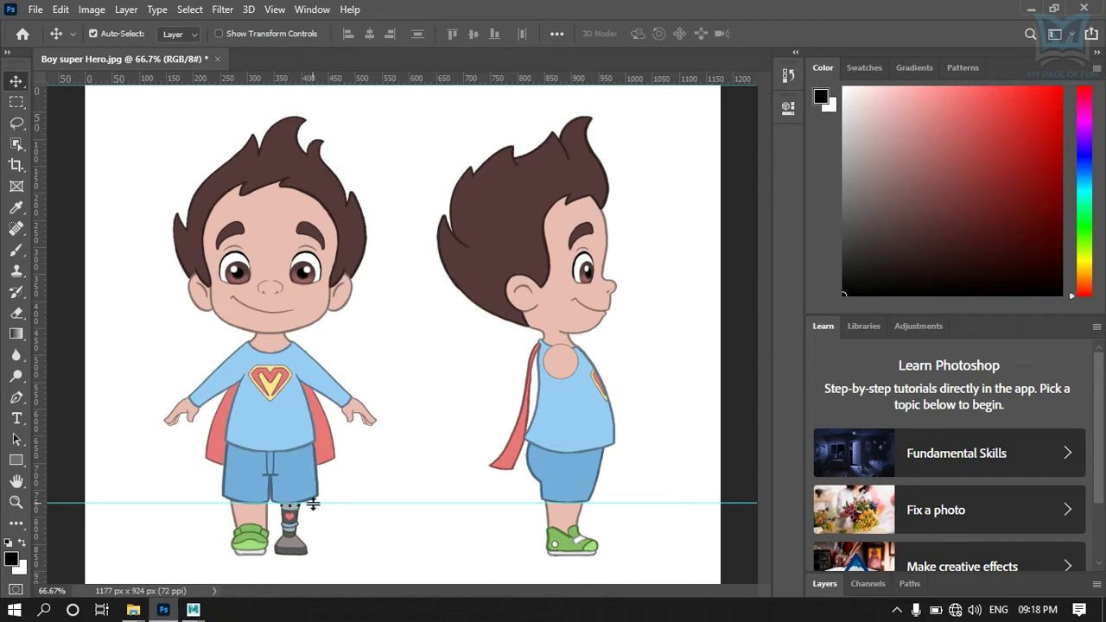
left_click_drag(316, 503, 309, 65)
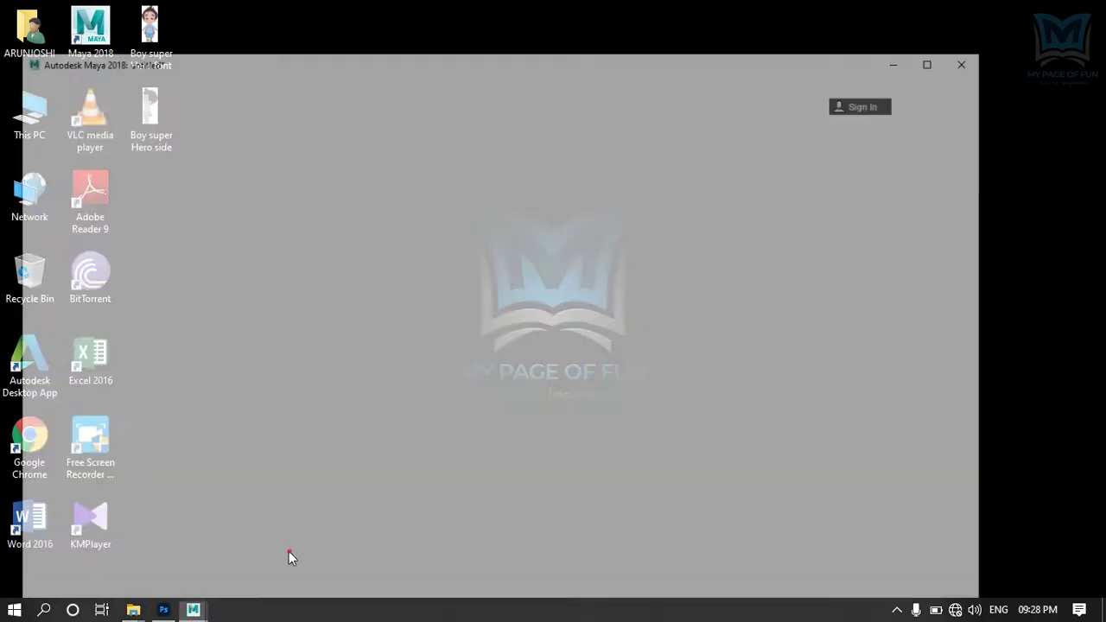
left_click(288, 551)
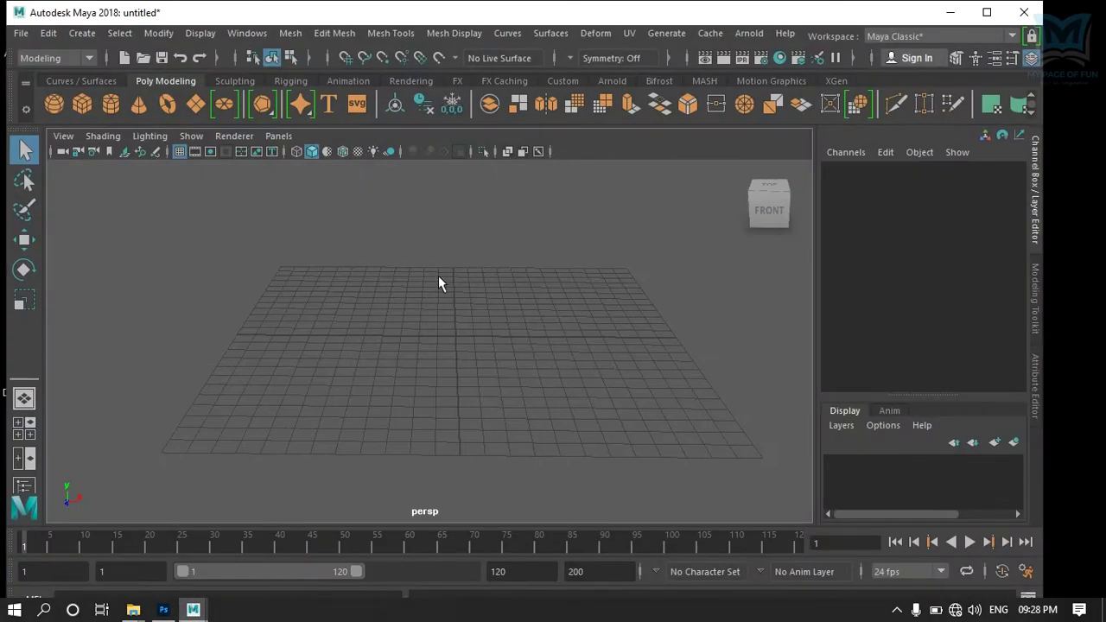
Step: Tumble the empty perspective view and bring up Maya's File menu
mouse_move(425, 419)
left_mouse_down("alt")
mouse_move(438, 414)
mouse_move(426, 417)
left_mouse_up("alt")
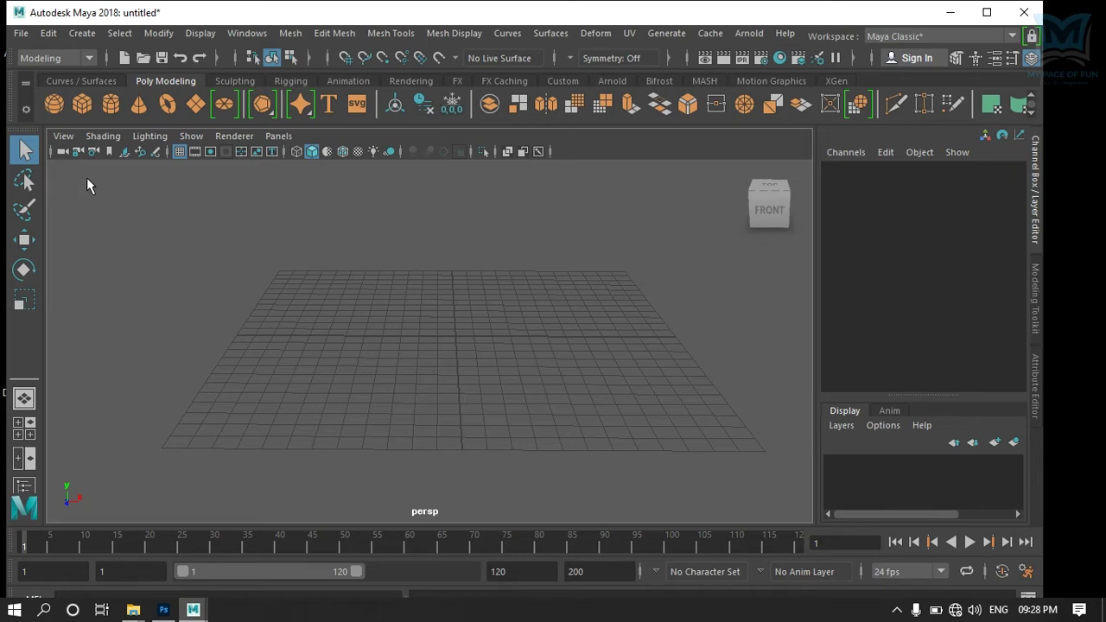
left_click(20, 35)
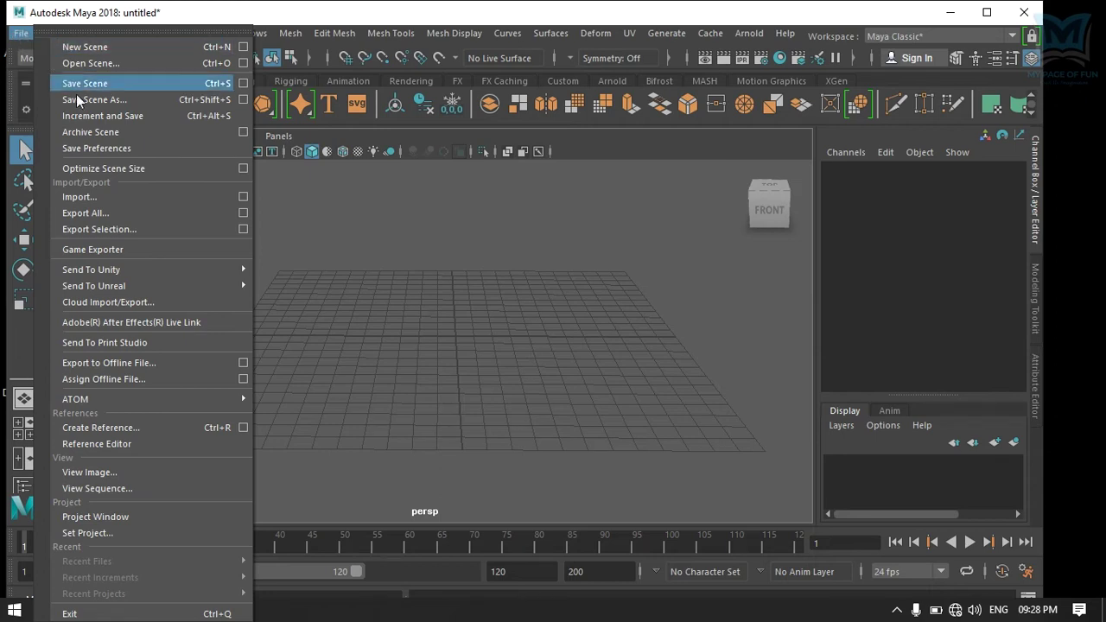
Step: Create a new Maya project named 'Super Boy' located on D:/ and accept it
left_click(92, 521)
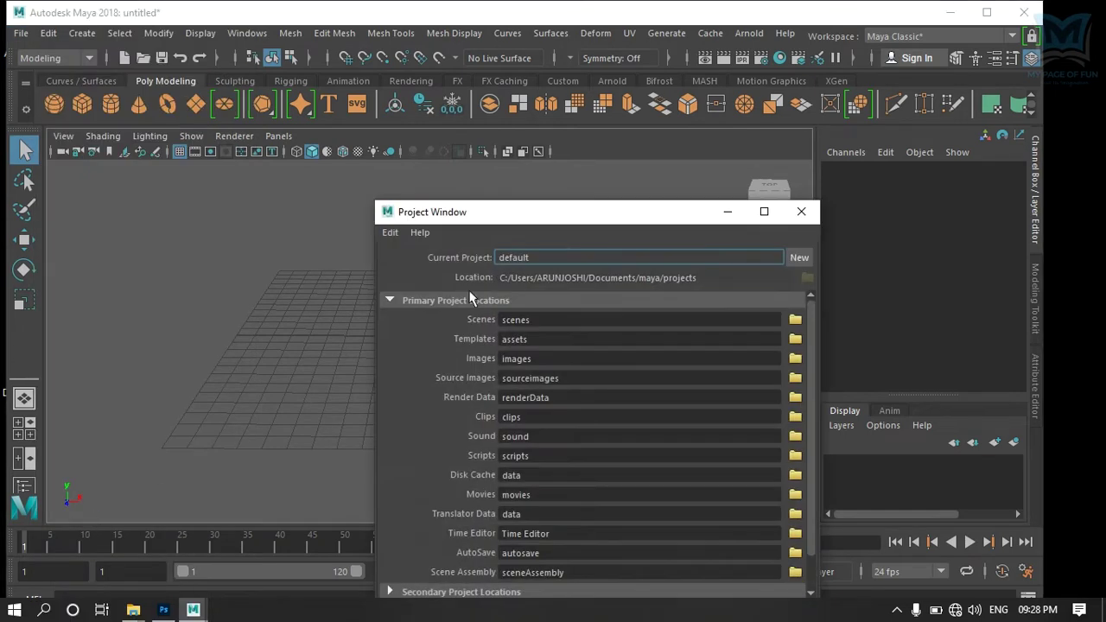
left_click_drag(504, 220, 373, 124)
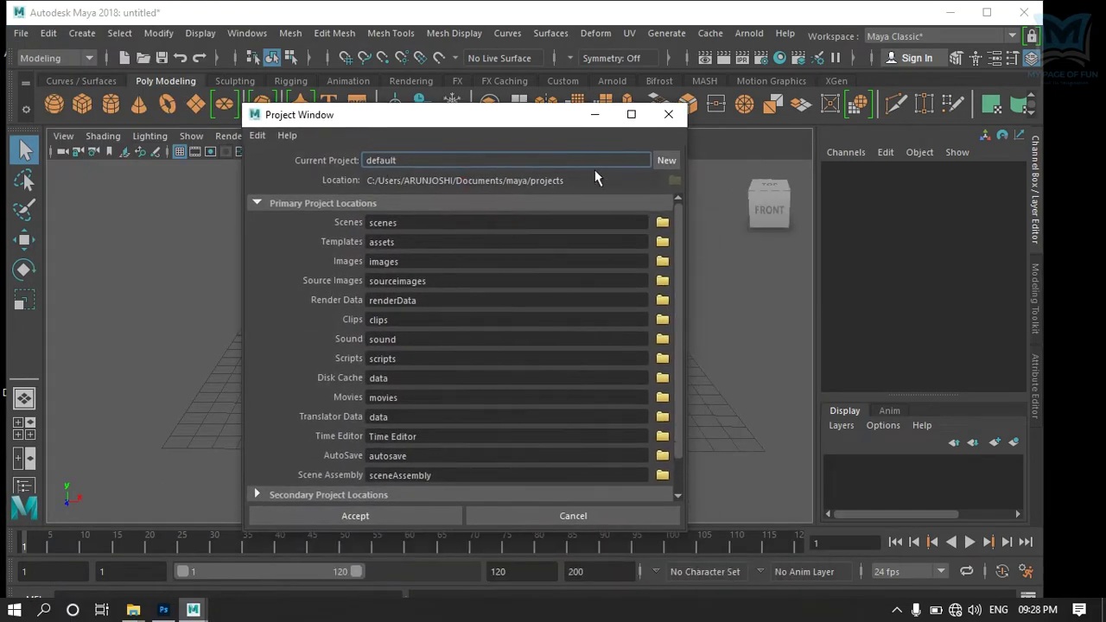
left_click(666, 162)
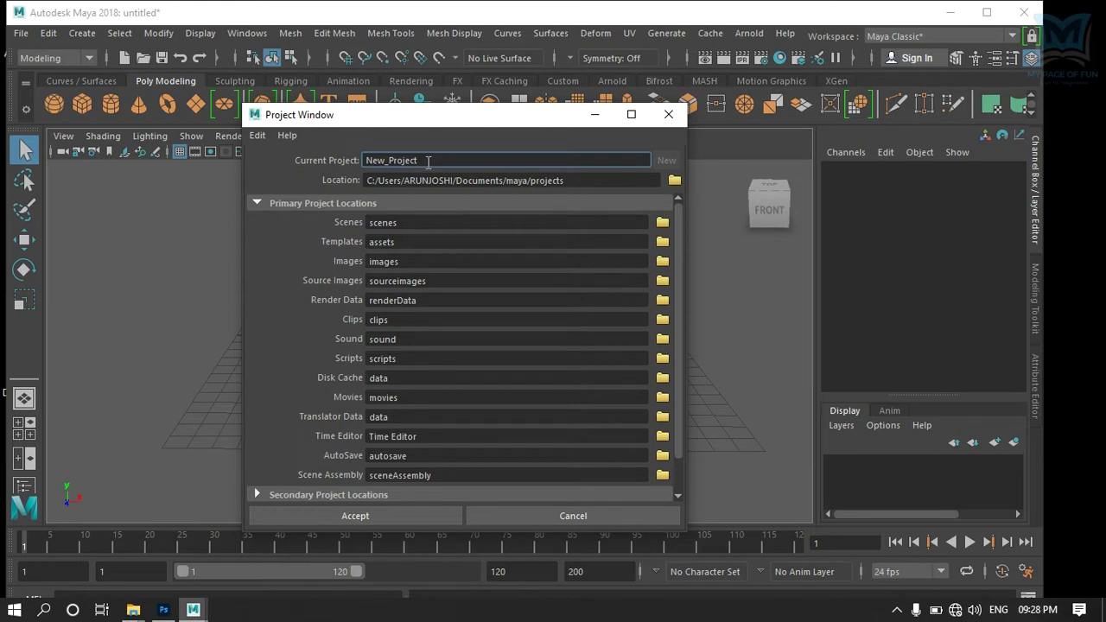
left_click_drag(420, 160, 338, 160)
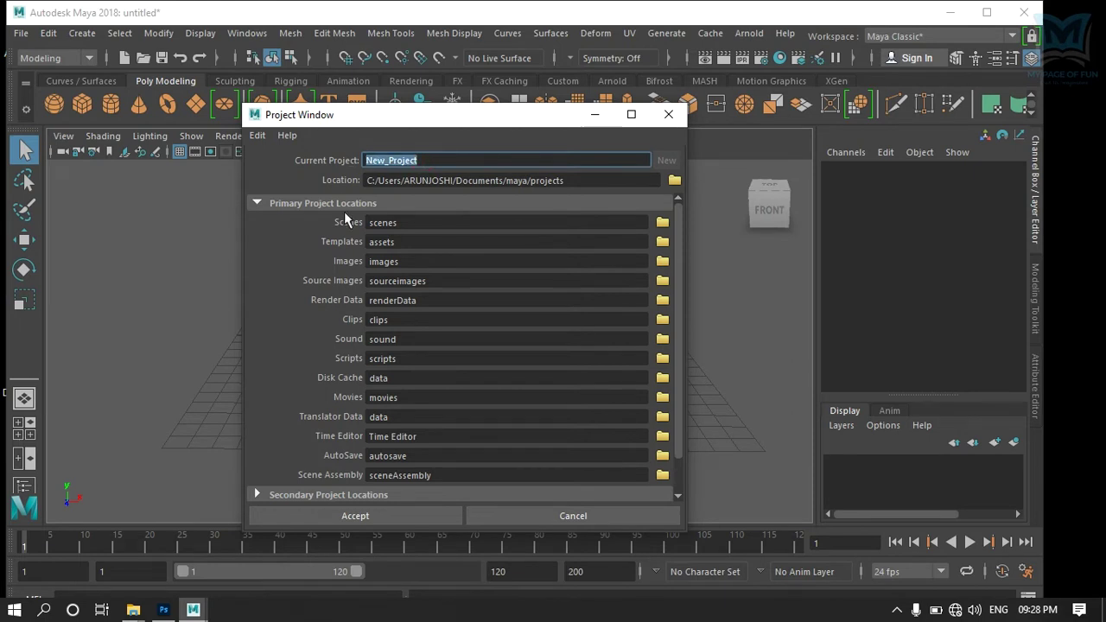
type("Super Boy")
left_click(673, 183)
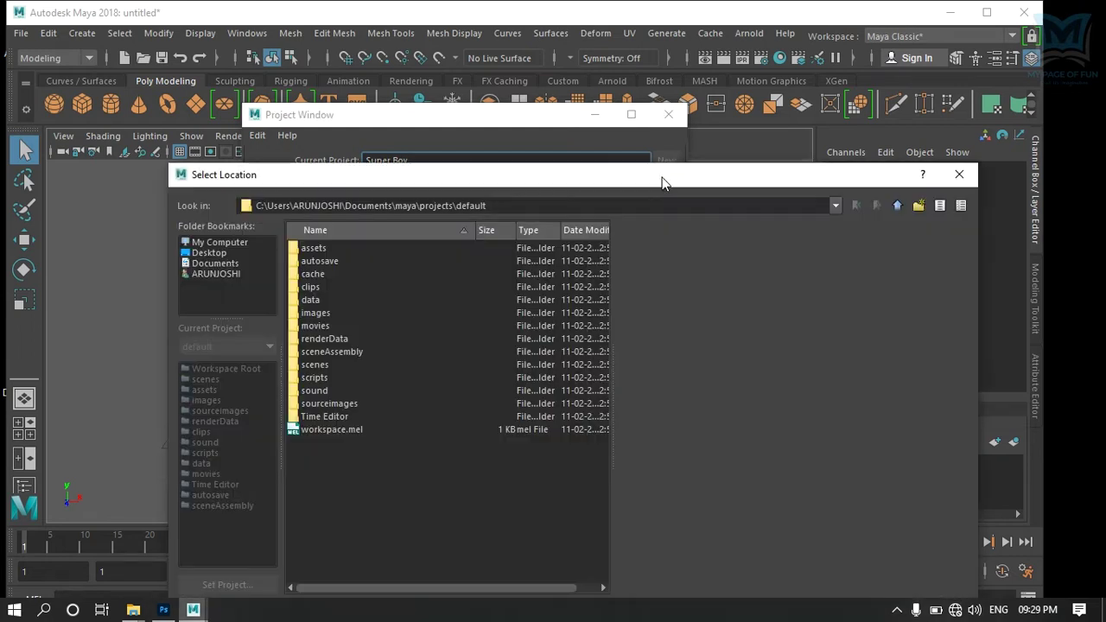
left_click_drag(637, 179, 622, 95)
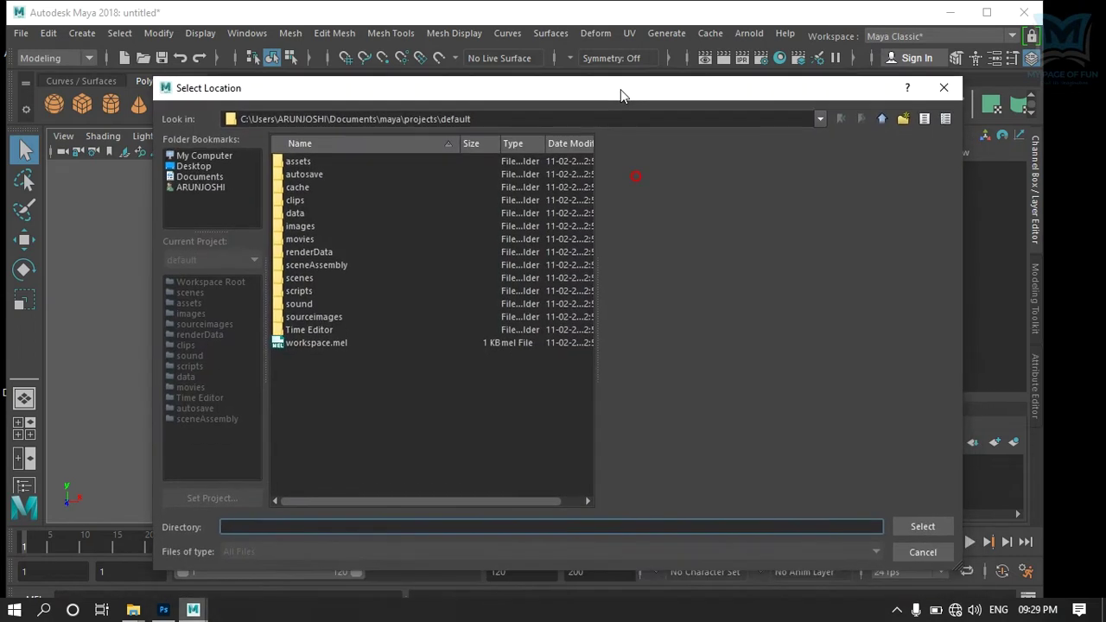
left_click(191, 155)
left_click(290, 176)
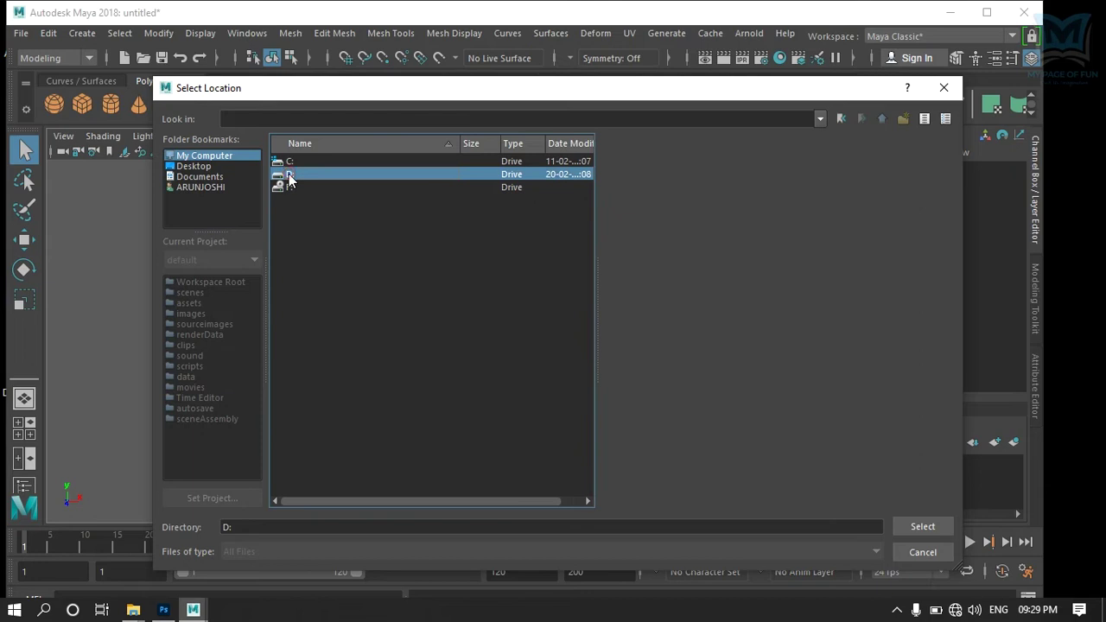
left_click(921, 527)
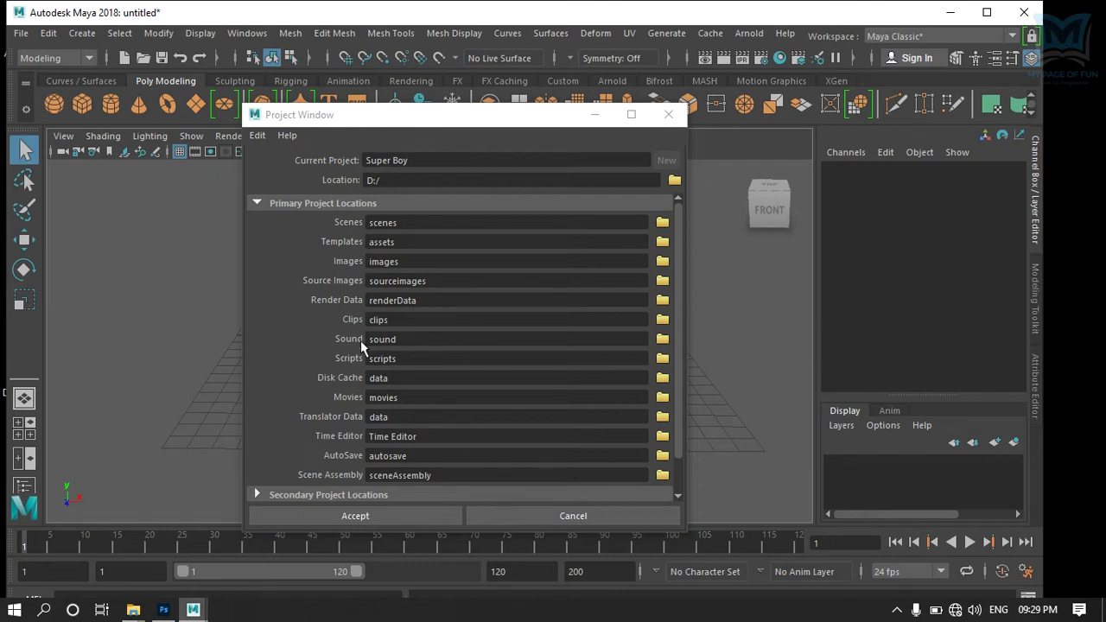
left_click(383, 516)
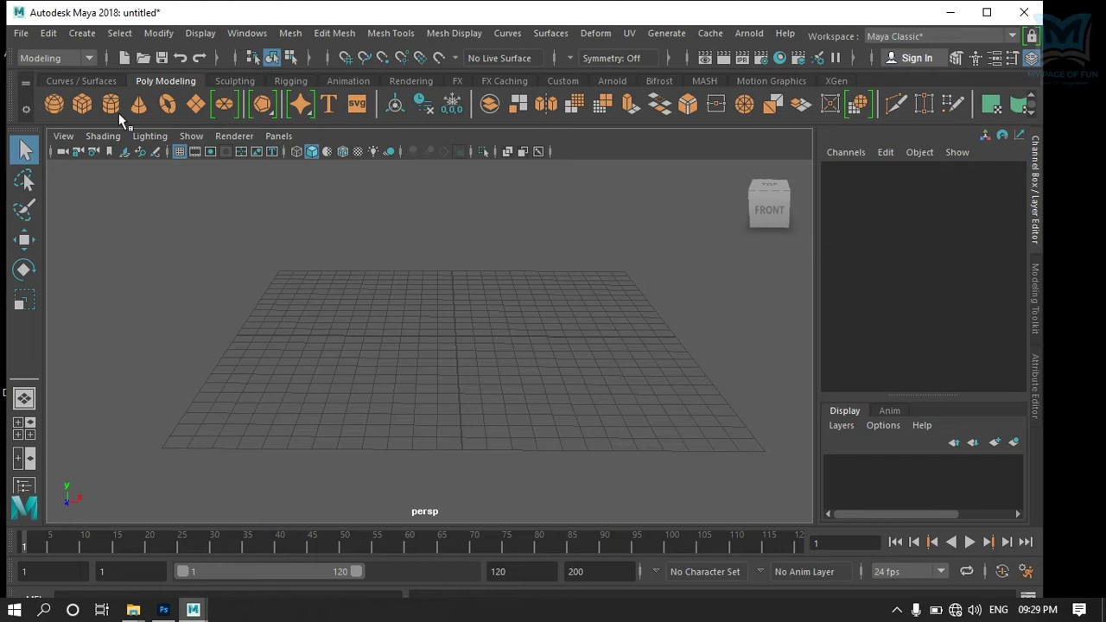
Step: Save the scene as 'Super Boy' in D:\Super Boy\scenes, pasting the name copied from the path
left_click(19, 36)
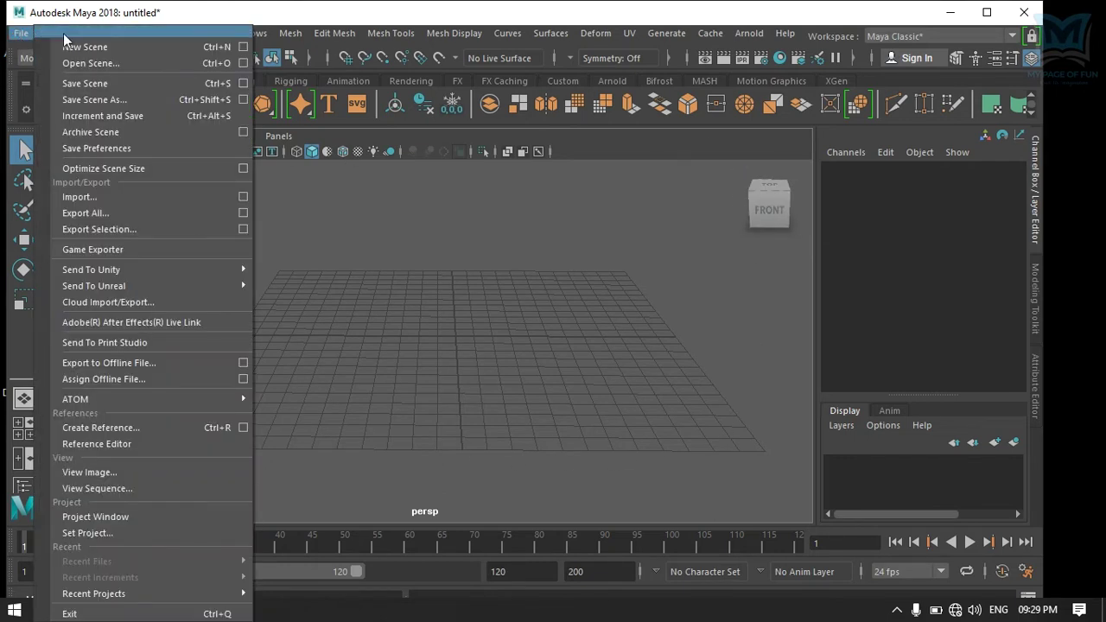
left_click(77, 104)
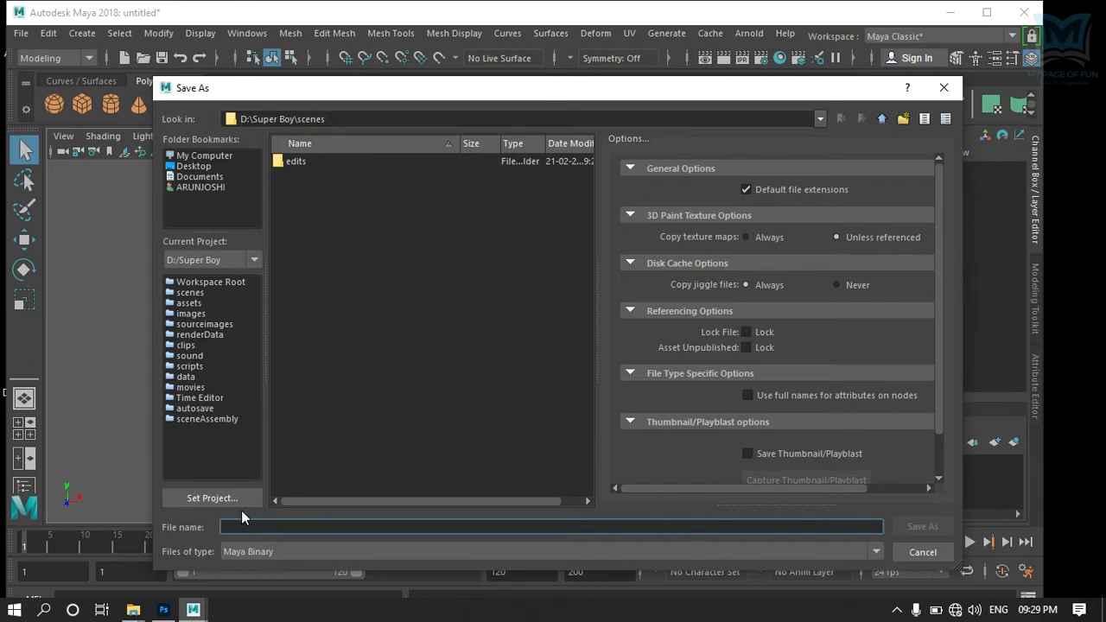
left_click(252, 119)
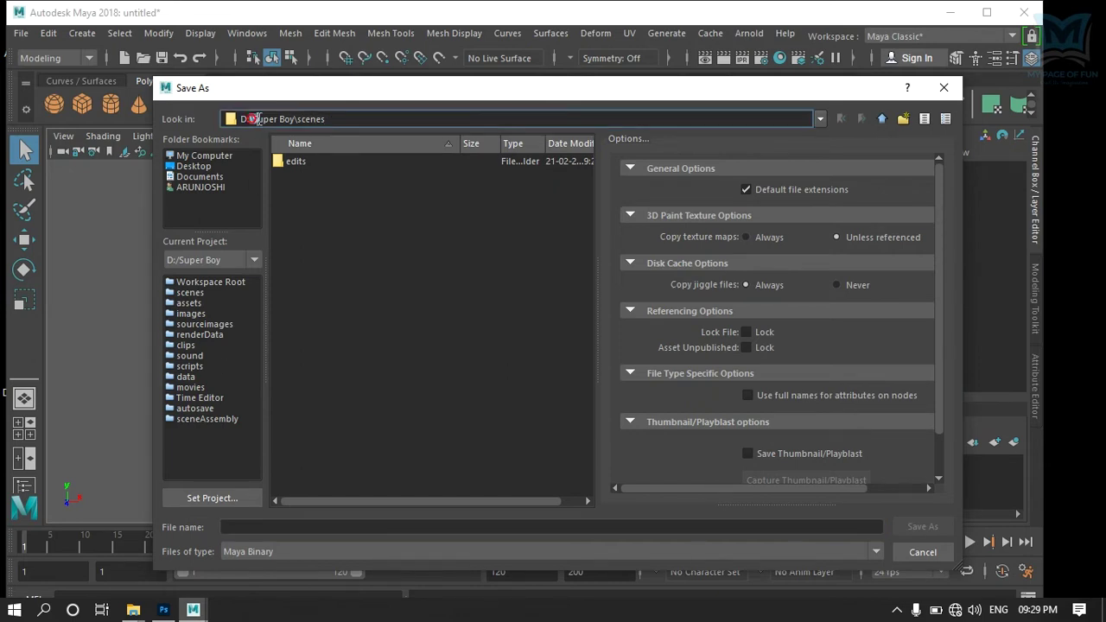
left_click_drag(252, 118, 294, 121)
right_click(282, 121)
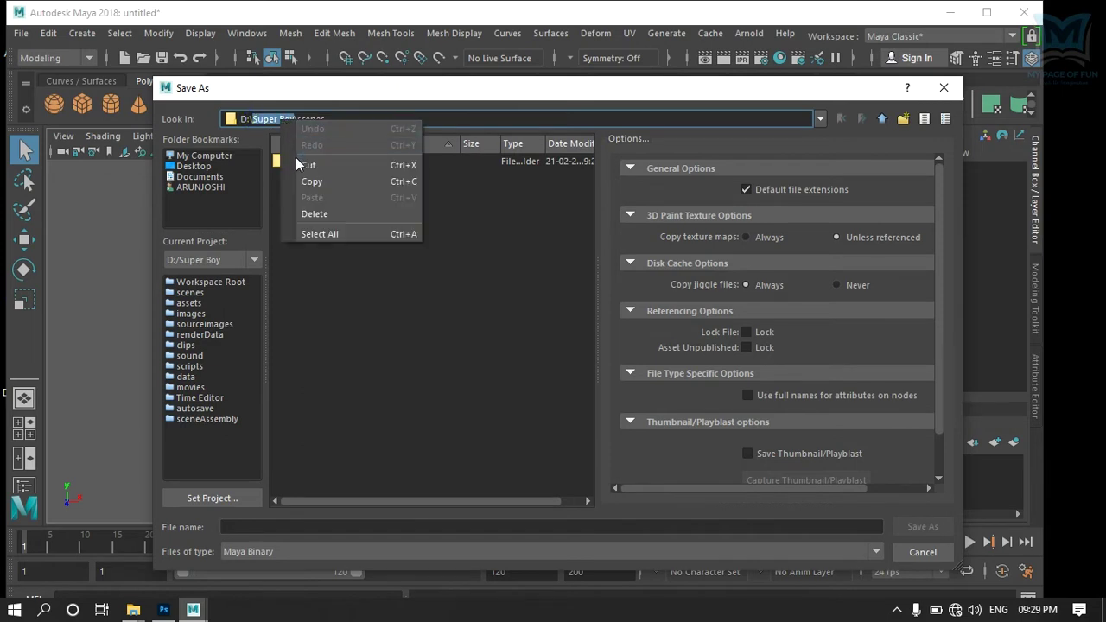
left_click(307, 182)
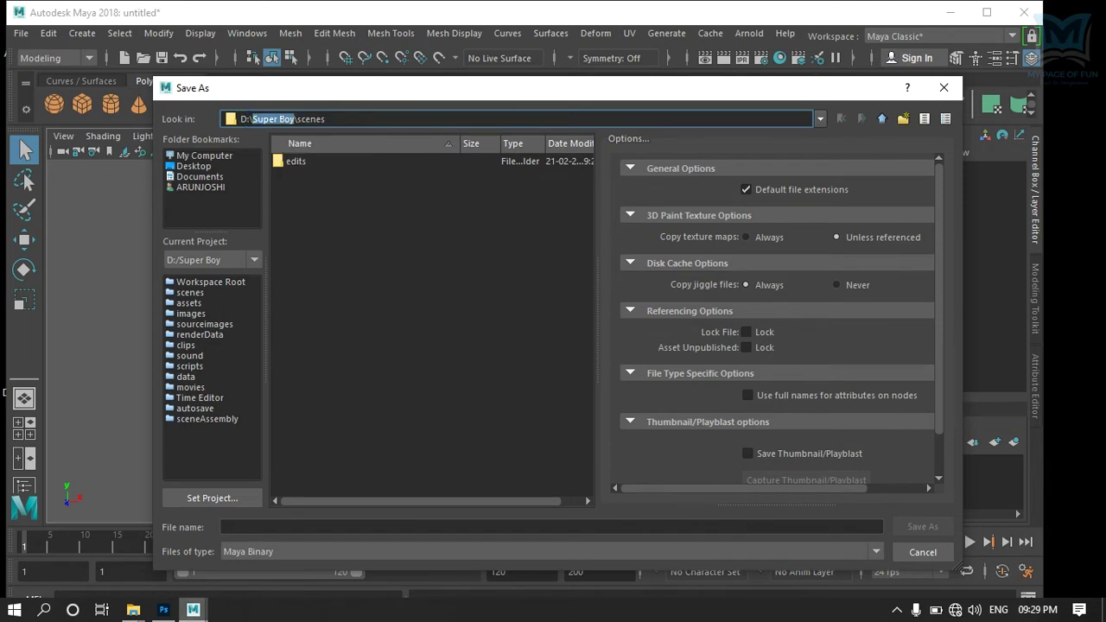
left_click(236, 526)
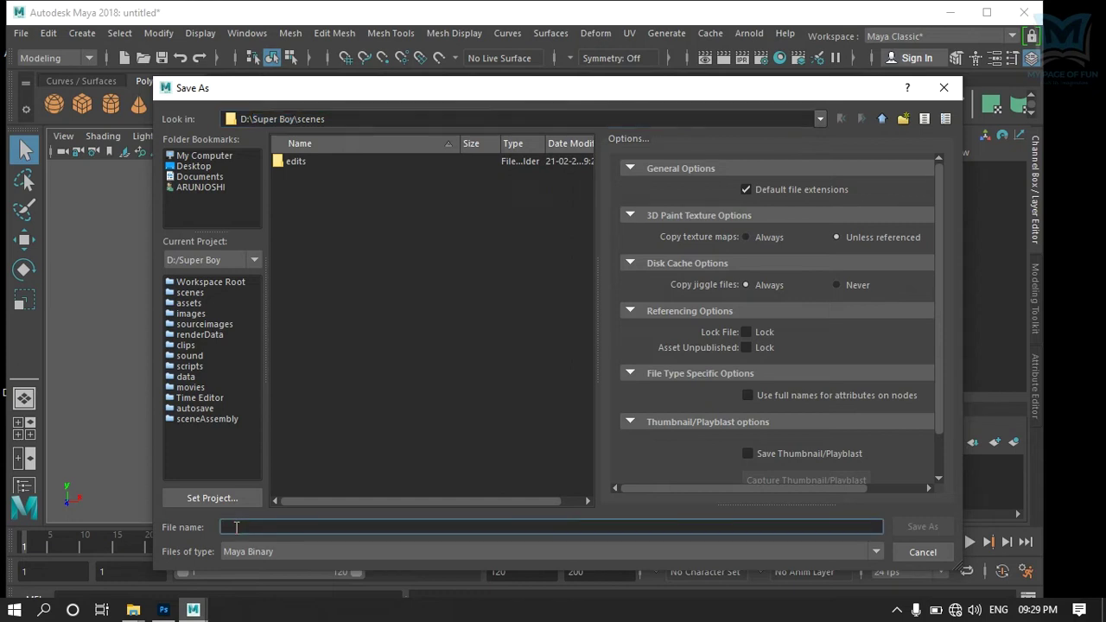
key("ctrl+v")
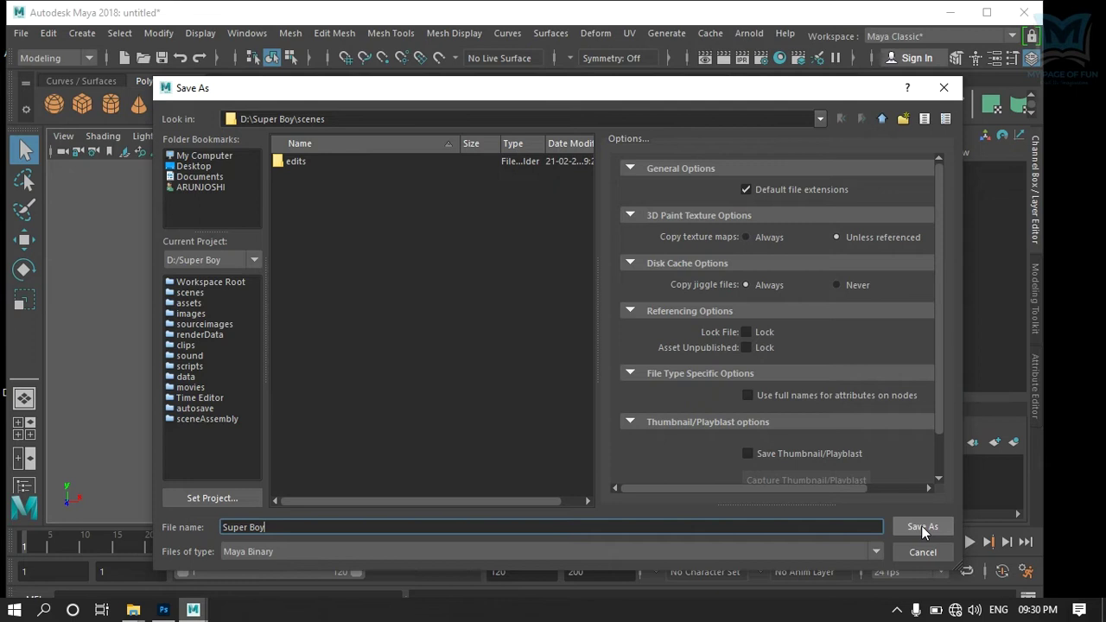
left_click(922, 528)
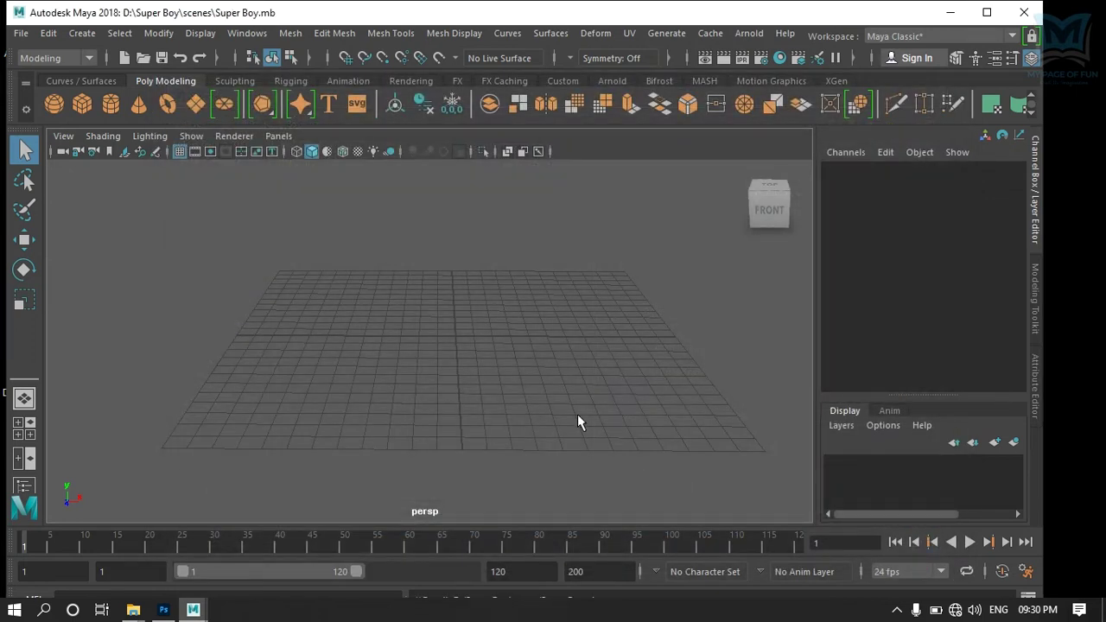
Step: Confirm Super Boy.mb exists in D:\Super Boy\scenes, then open the sourceimages folder and minimize it
left_click(950, 12)
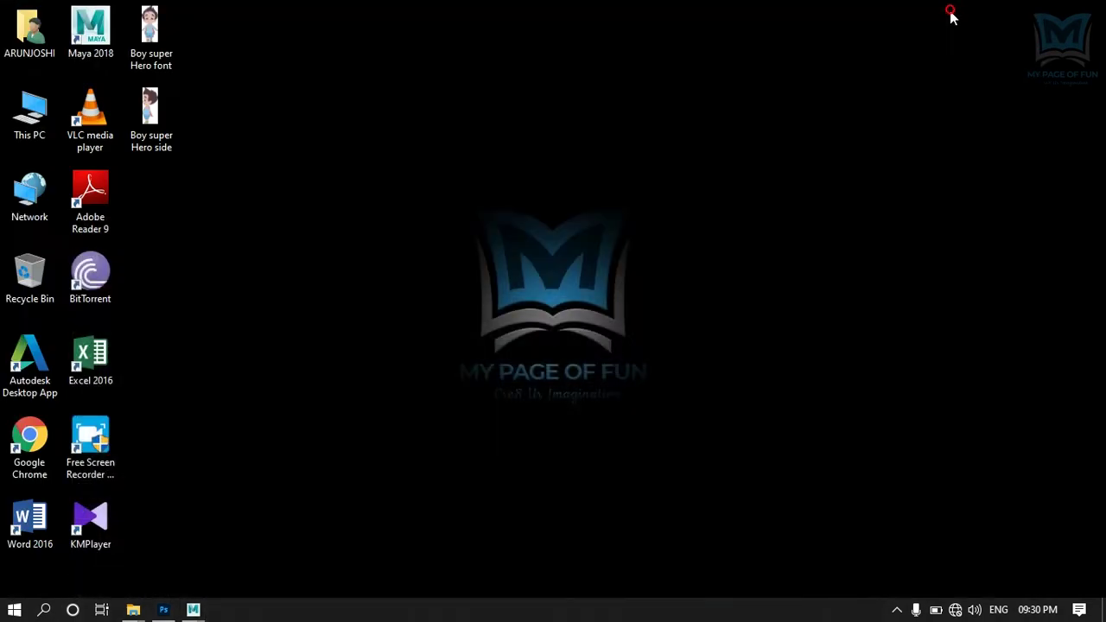
double_click(38, 128)
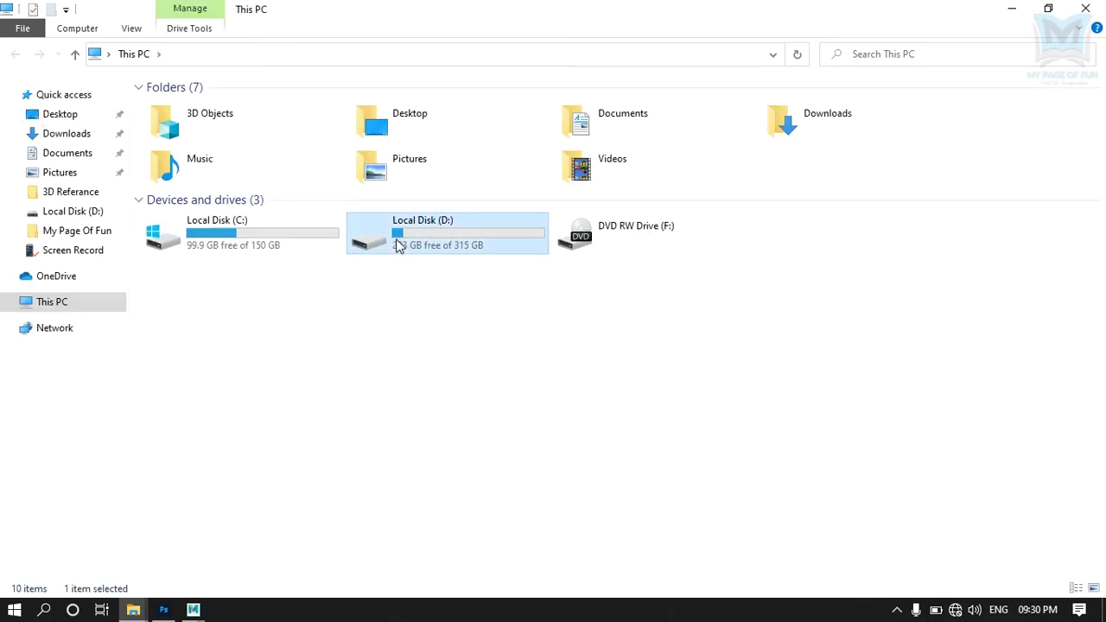
double_click(393, 243)
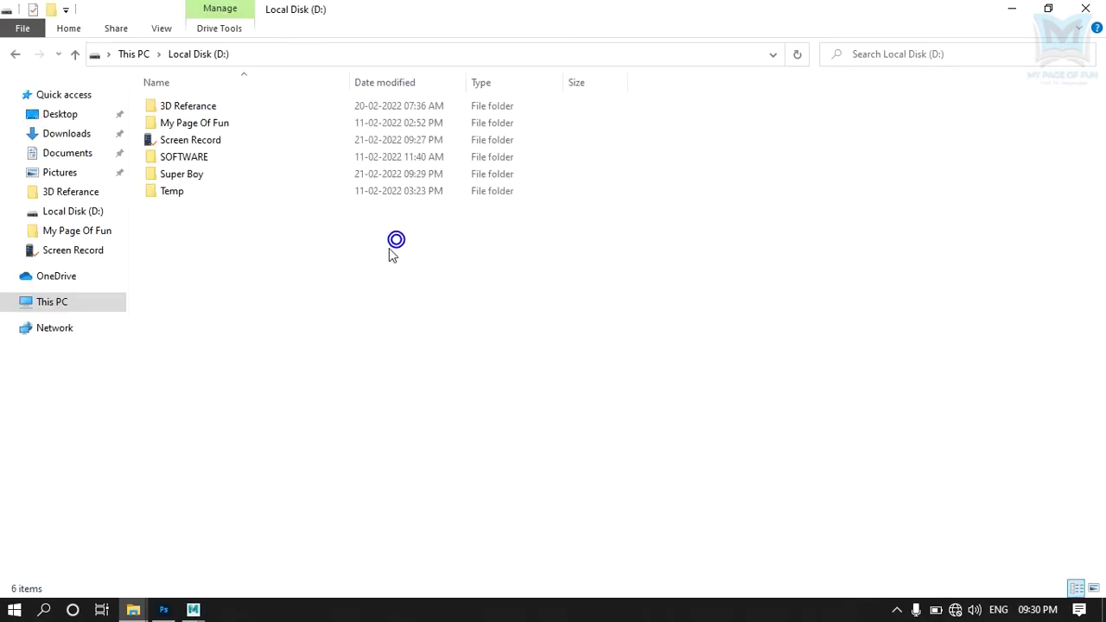
double_click(166, 175)
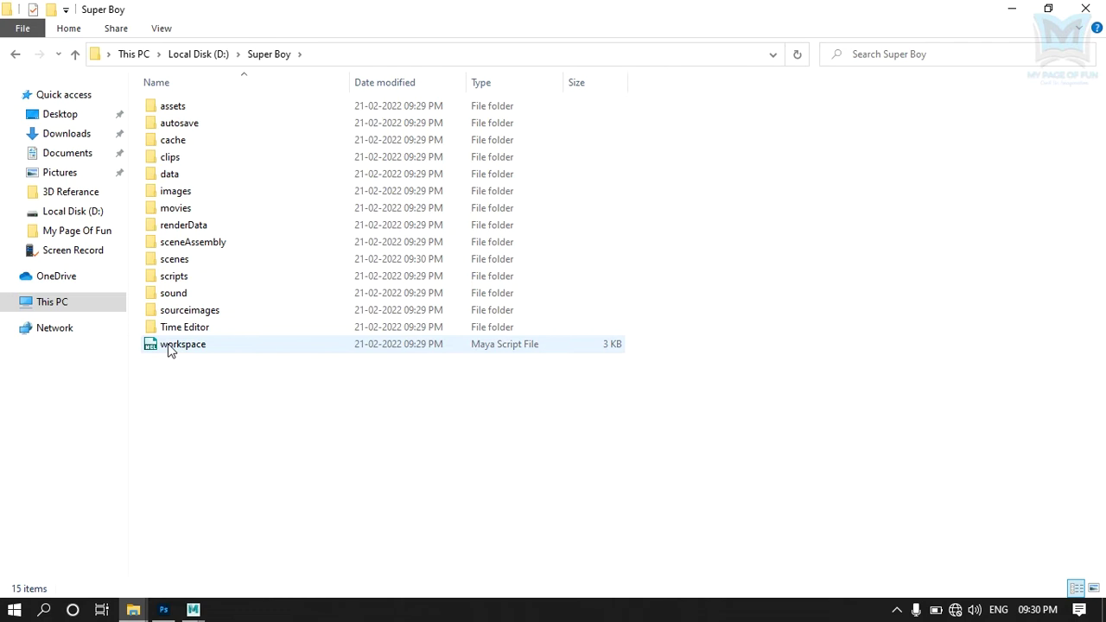
double_click(170, 260)
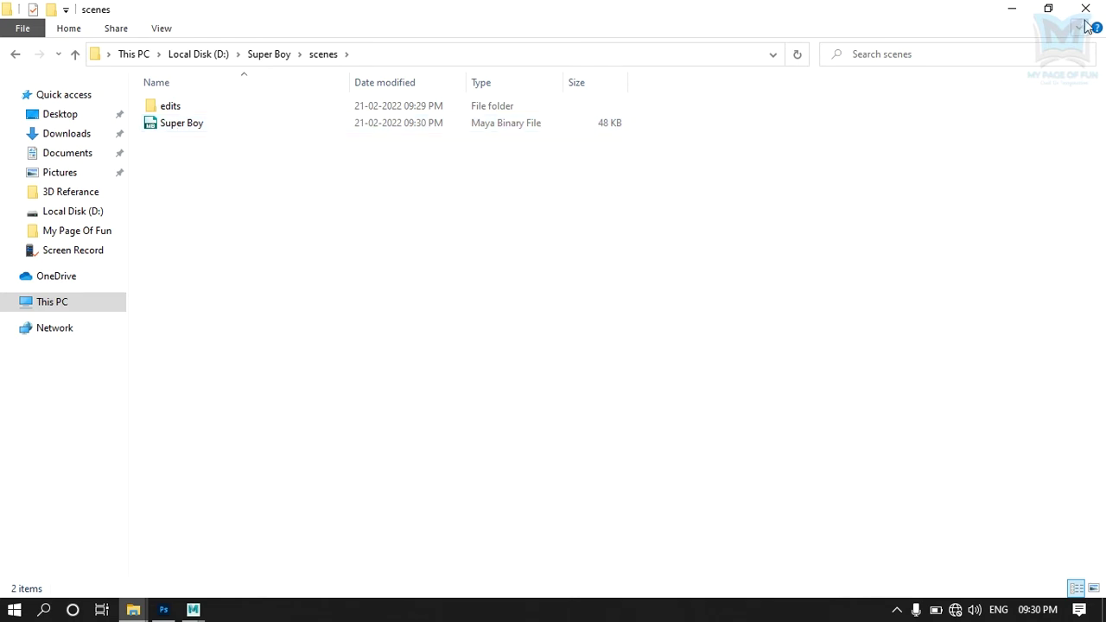
left_click(15, 54)
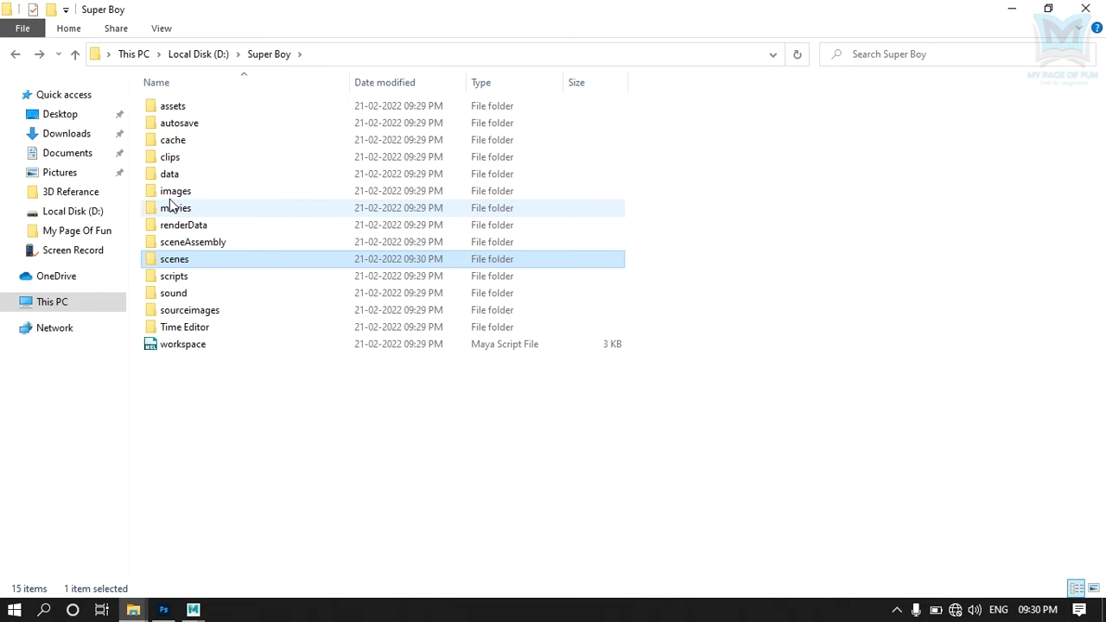
double_click(189, 311)
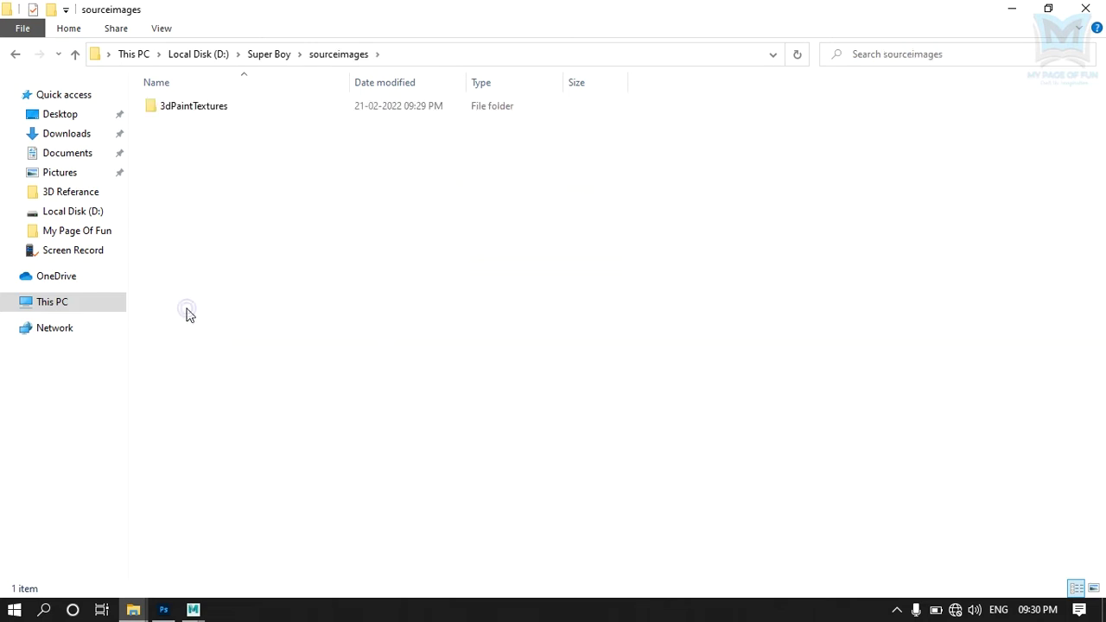
left_click(1004, 12)
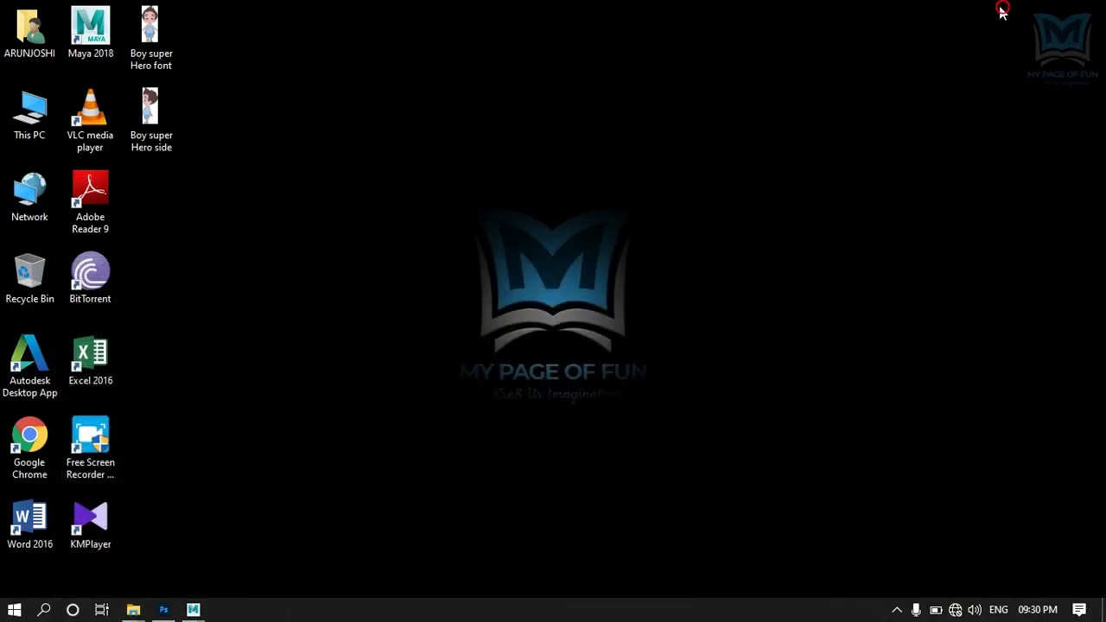
Step: Cut the two Boy super Hero reference images from the desktop
mouse_move(233, 5)
left_mouse_down()
mouse_move(205, 128)
mouse_move(149, 166)
left_mouse_up()
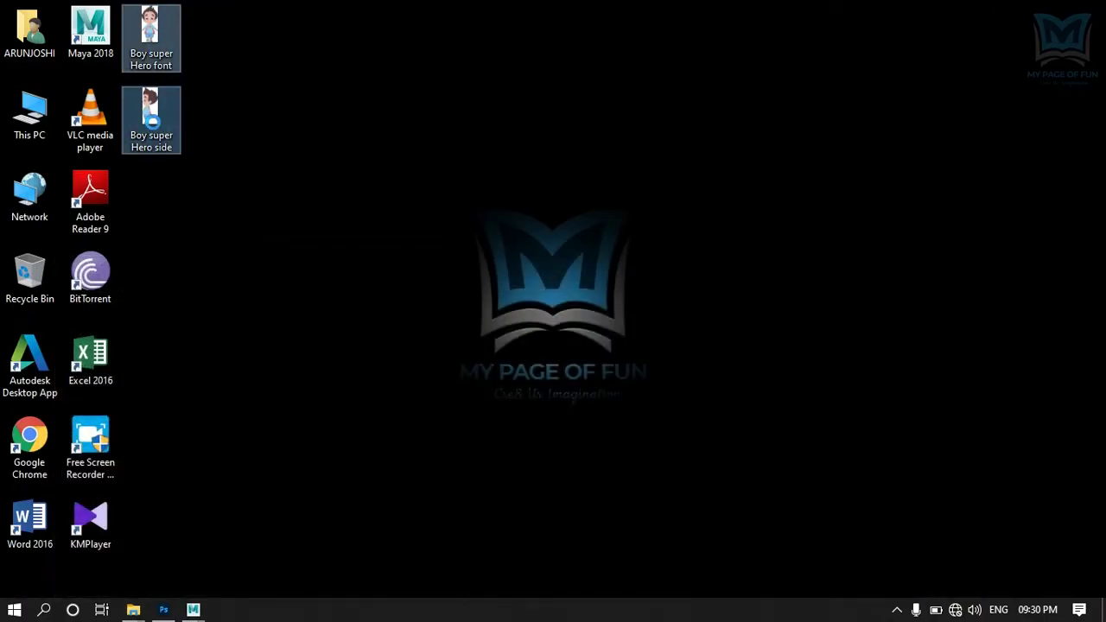
right_click(152, 125)
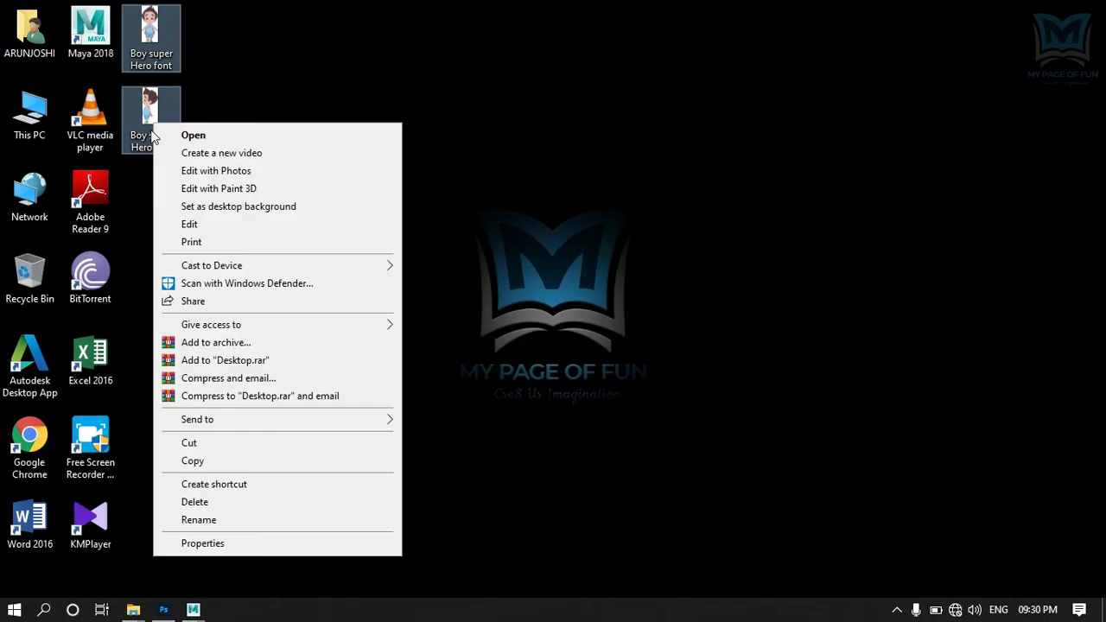
left_click(192, 444)
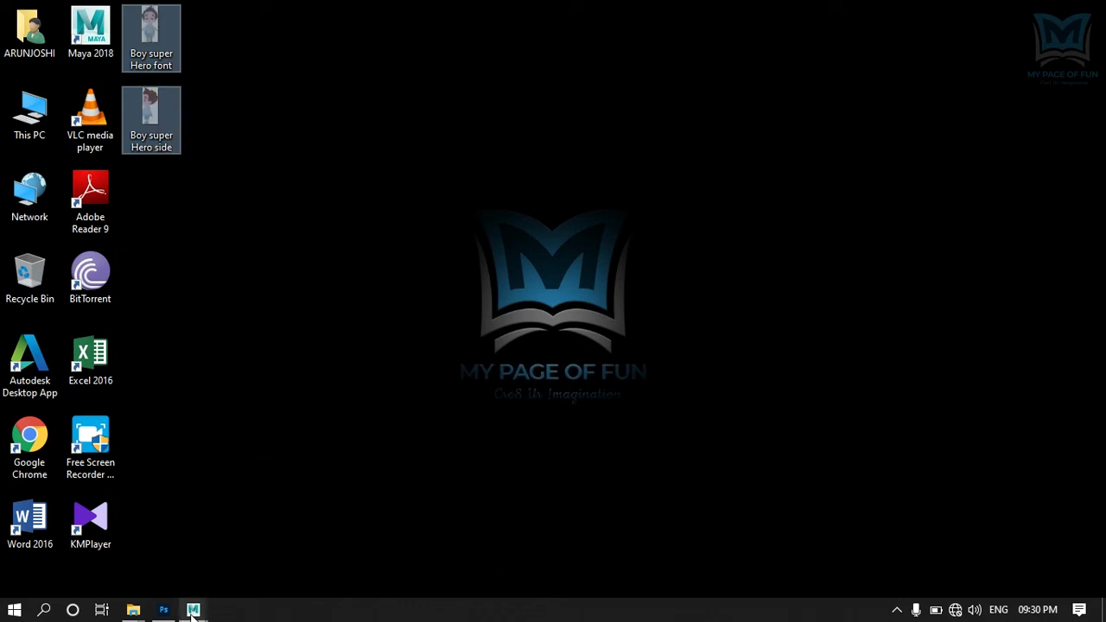
Step: Paste the images into sourceimages, refresh it, and view the folder as large icons
left_click(132, 611)
mouse_move(133, 610)
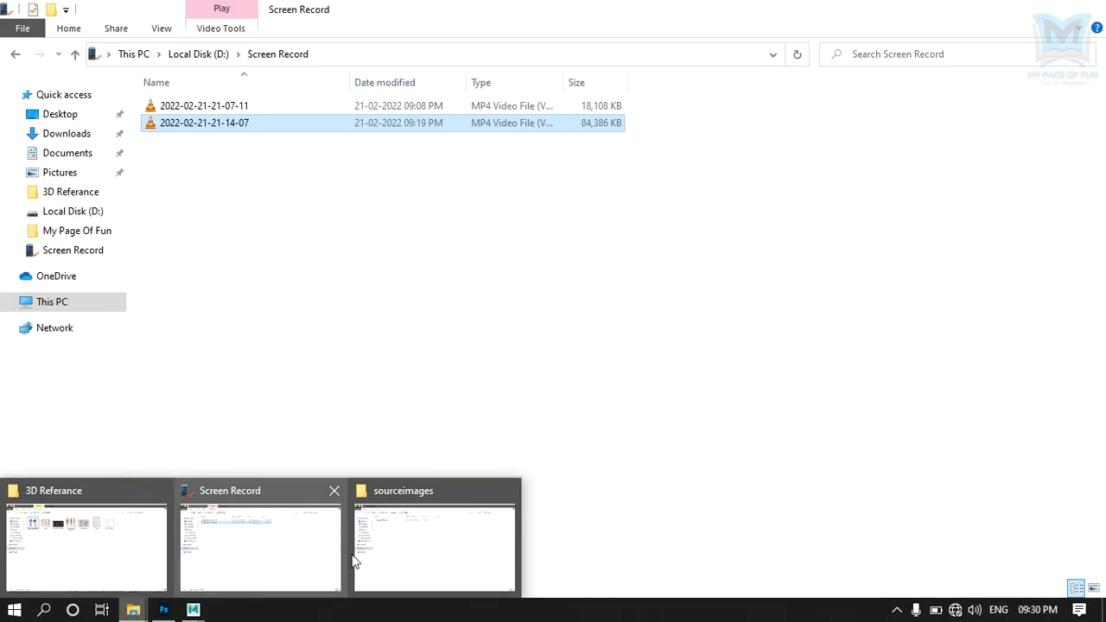
left_click(397, 555)
right_click(283, 219)
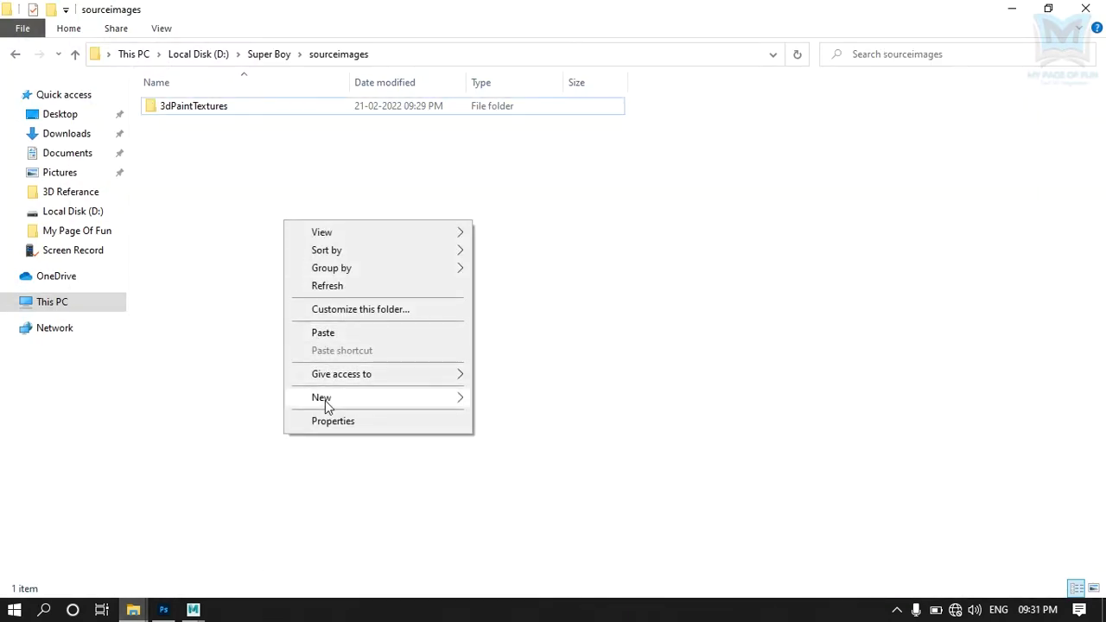
left_click(323, 333)
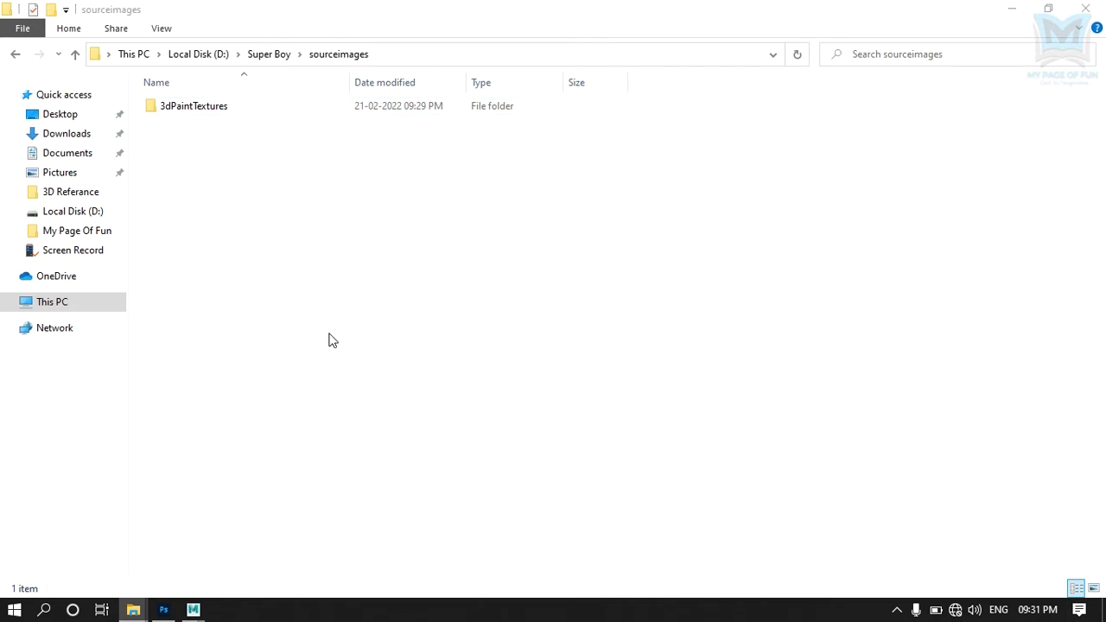
right_click(331, 285)
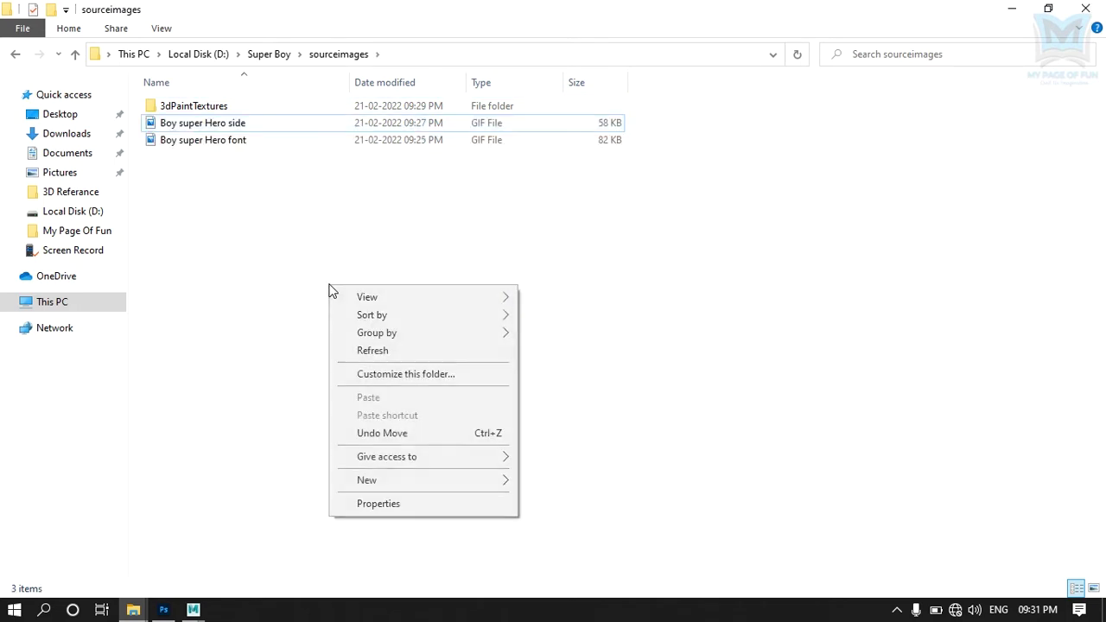
left_click(361, 357)
key("ctrl+shift+2")
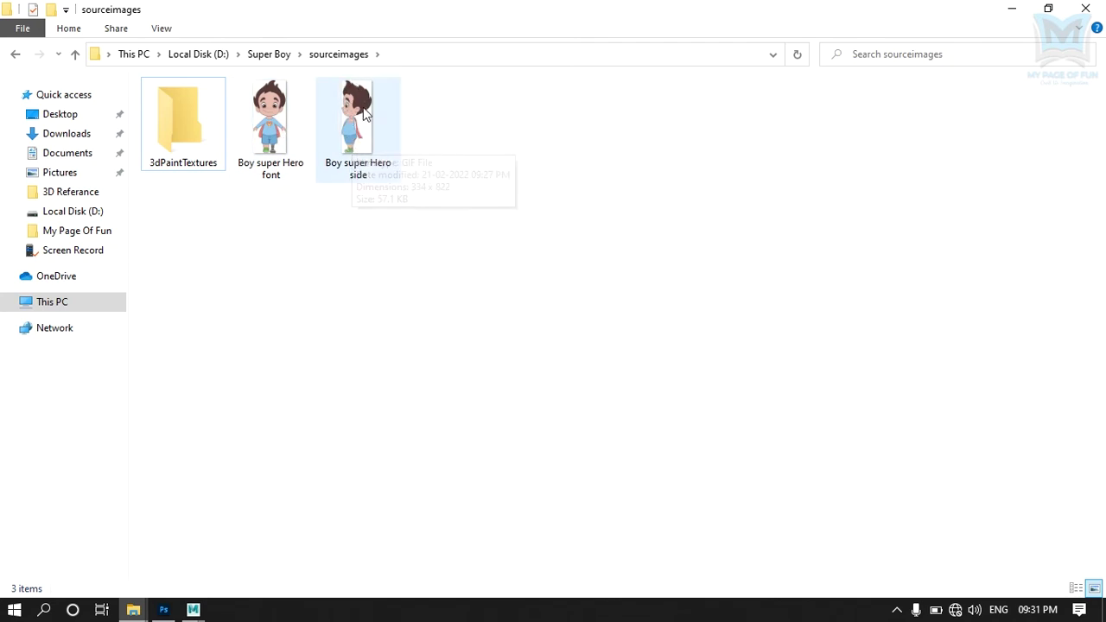
Step: Close the side-view reference without saving, then quit Photoshop without saving Boy super Hero.jpg
left_click(164, 609)
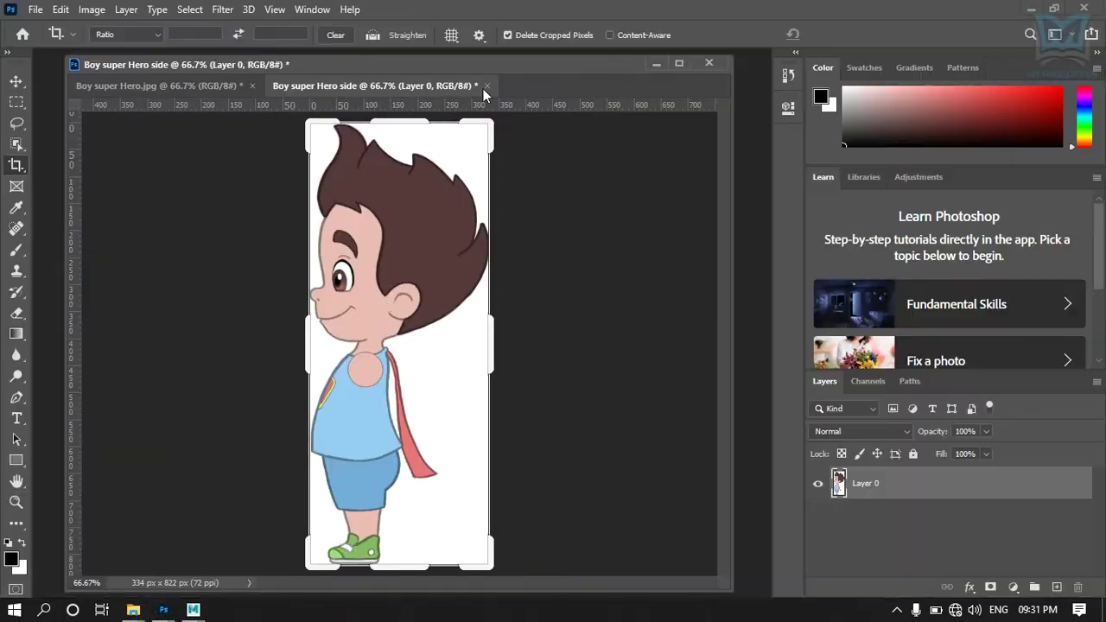
left_click(485, 86)
left_click(539, 238)
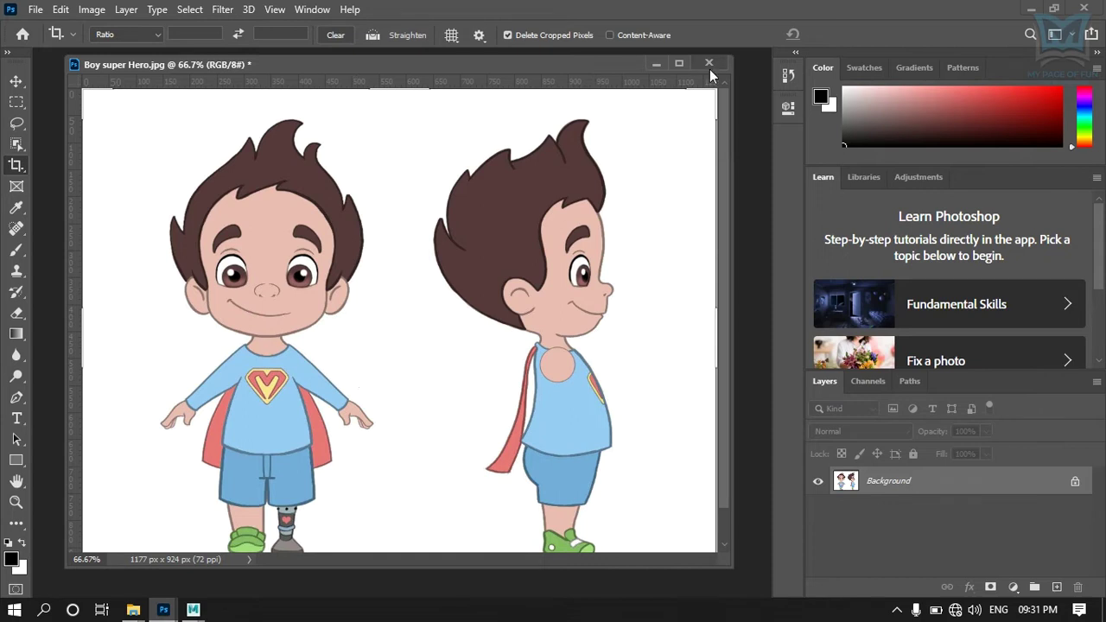
left_click(1083, 8)
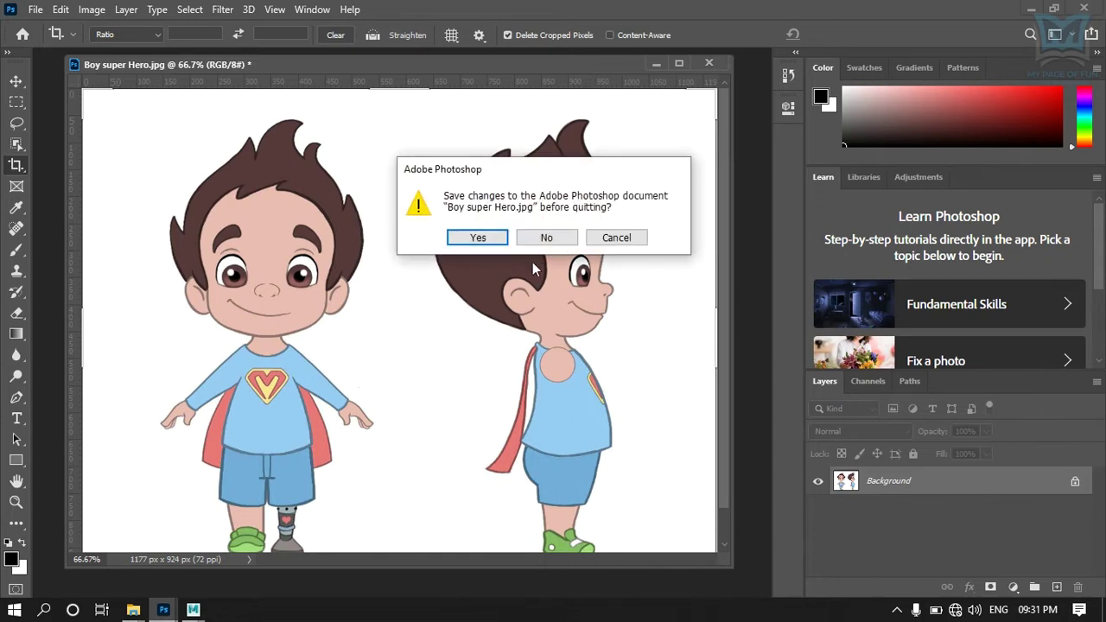
left_click(546, 238)
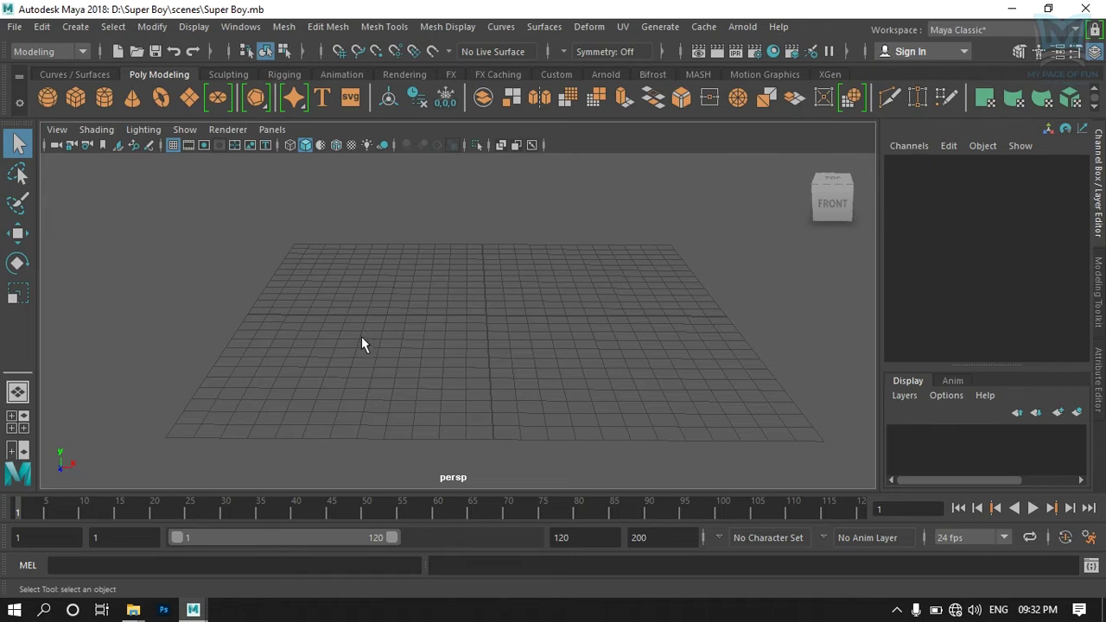
Step: Switch to four panels, maximize the front view briefly, then return to the top/persp/front/side layout
key("space")
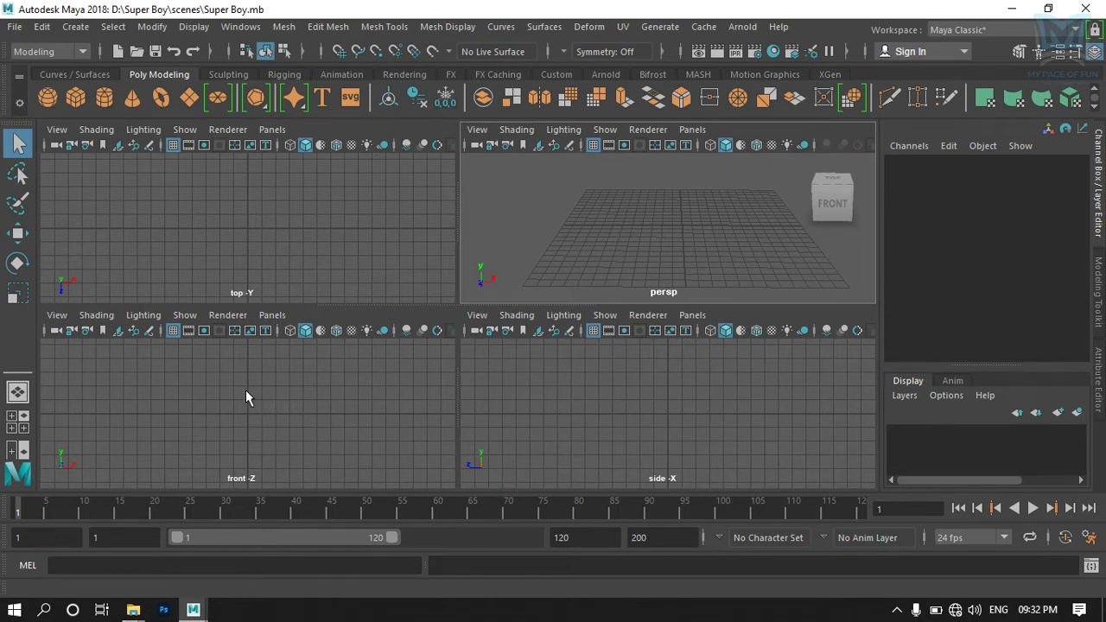
key("space")
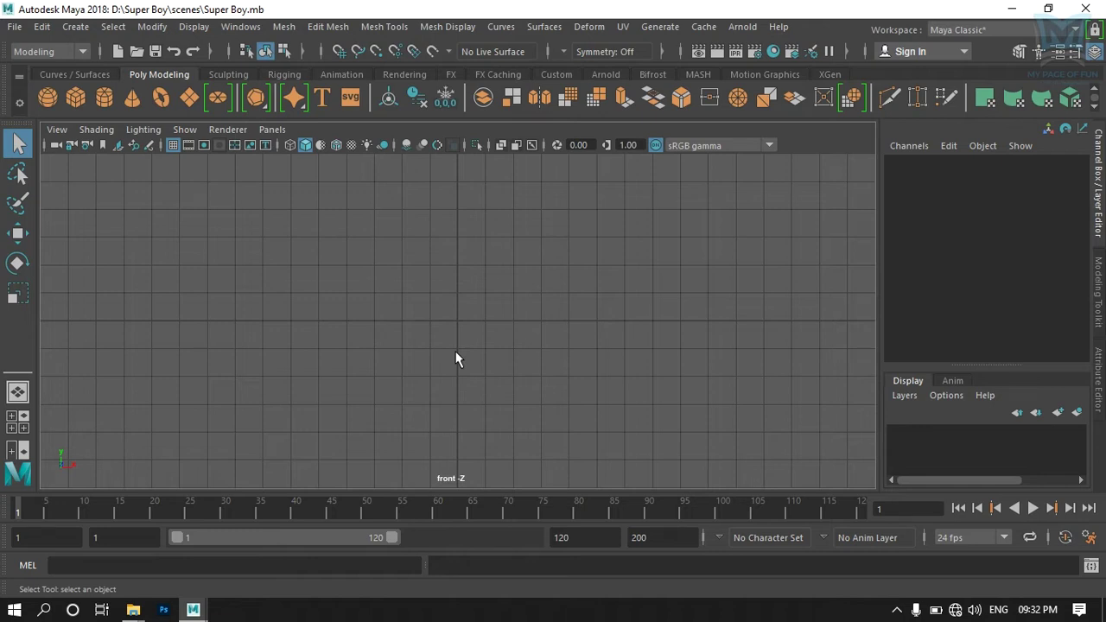
key("space")
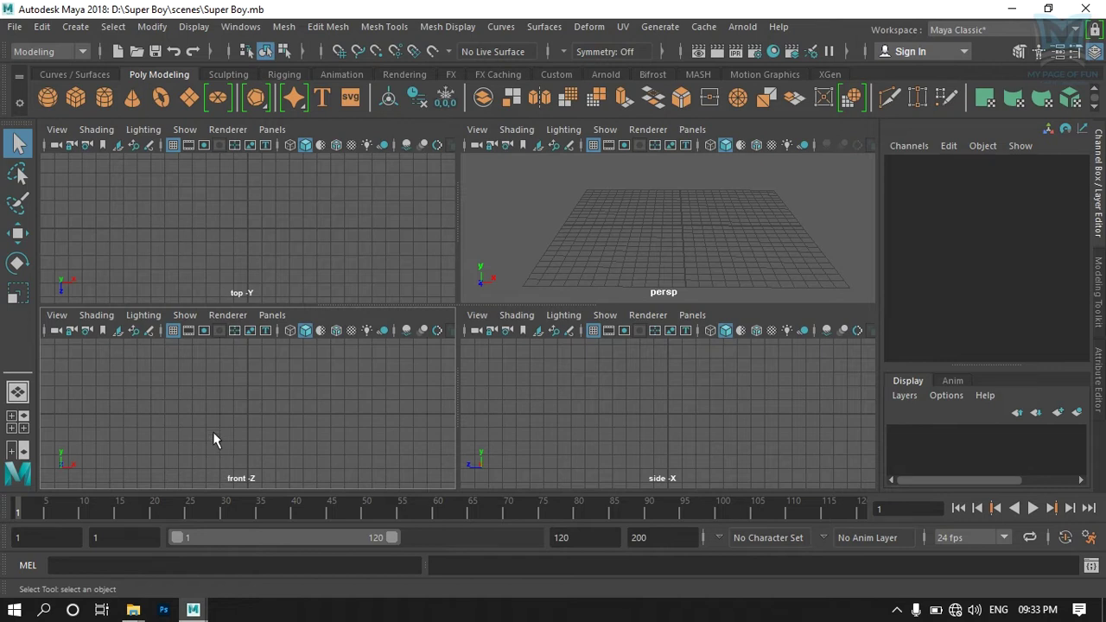
Step: Import 'Boy super Hero font.gif' as the front view's image plane, then deselect it
left_click(56, 318)
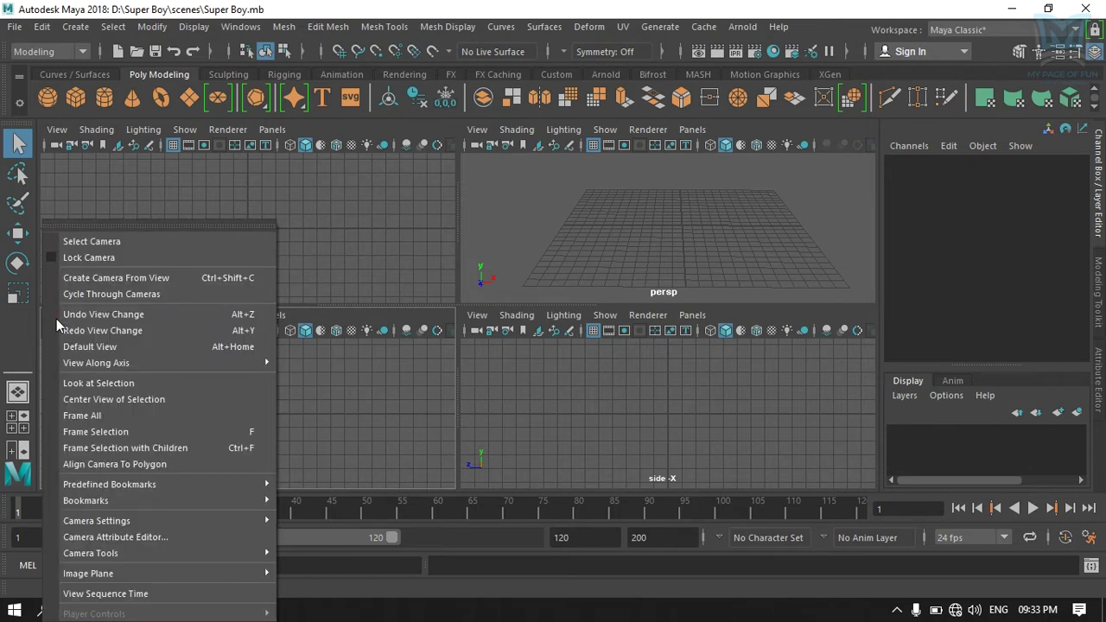
mouse_move(88, 573)
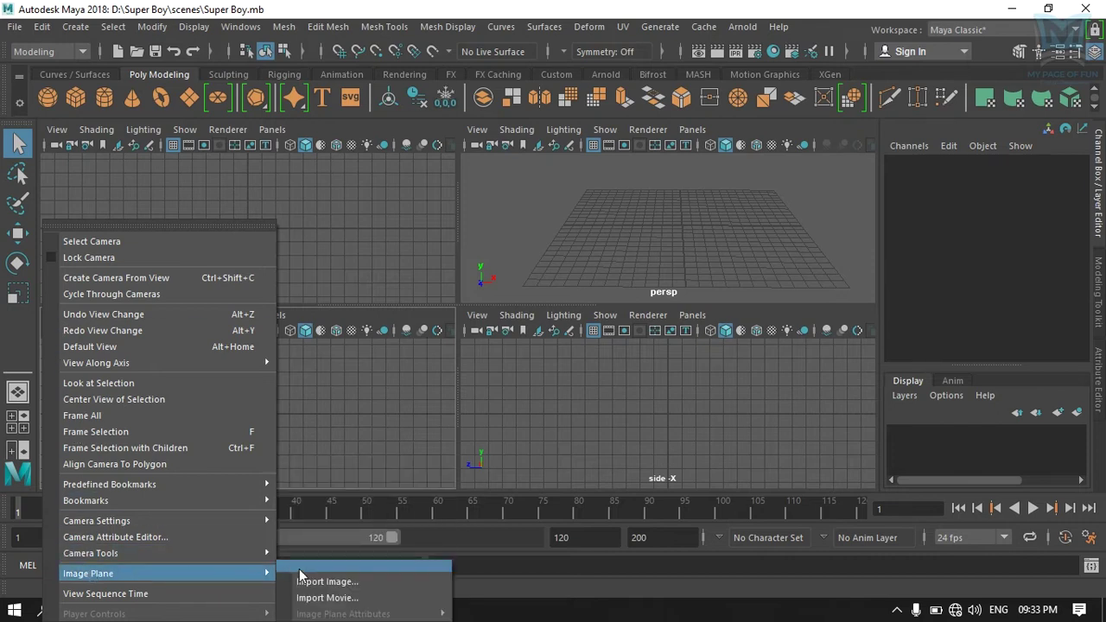
left_click(321, 582)
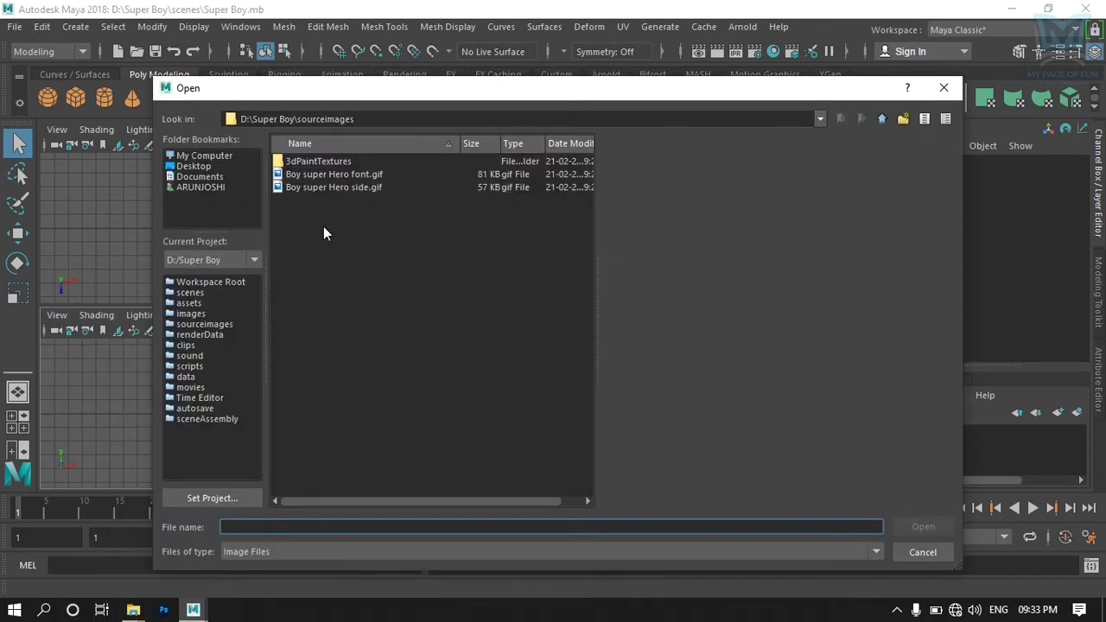
left_click_drag(384, 95, 659, 97)
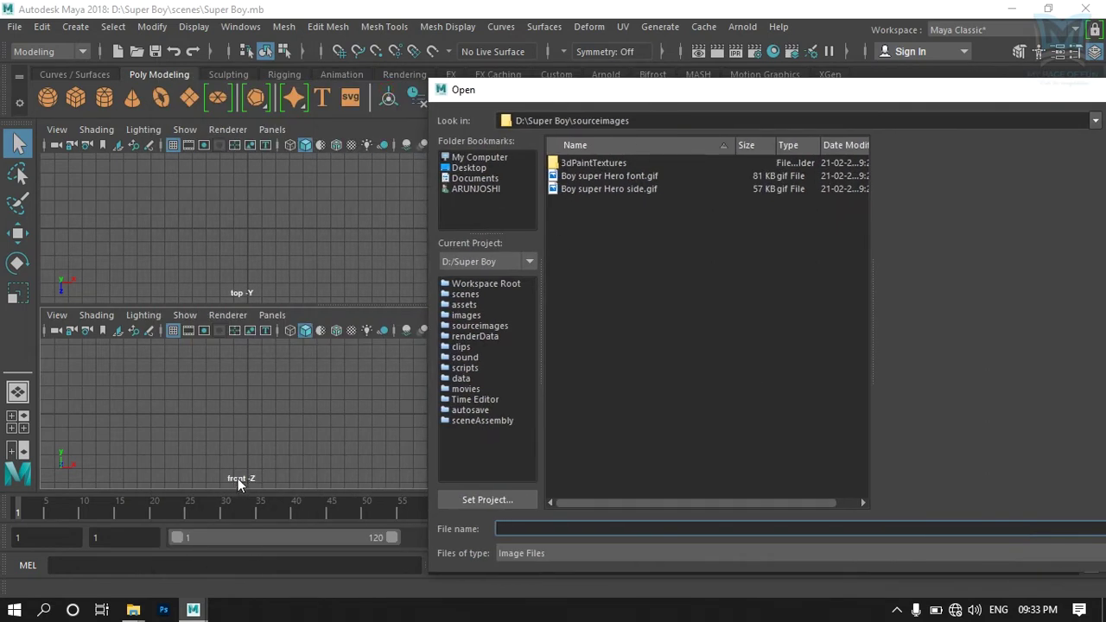
left_click(606, 175)
double_click(851, 90)
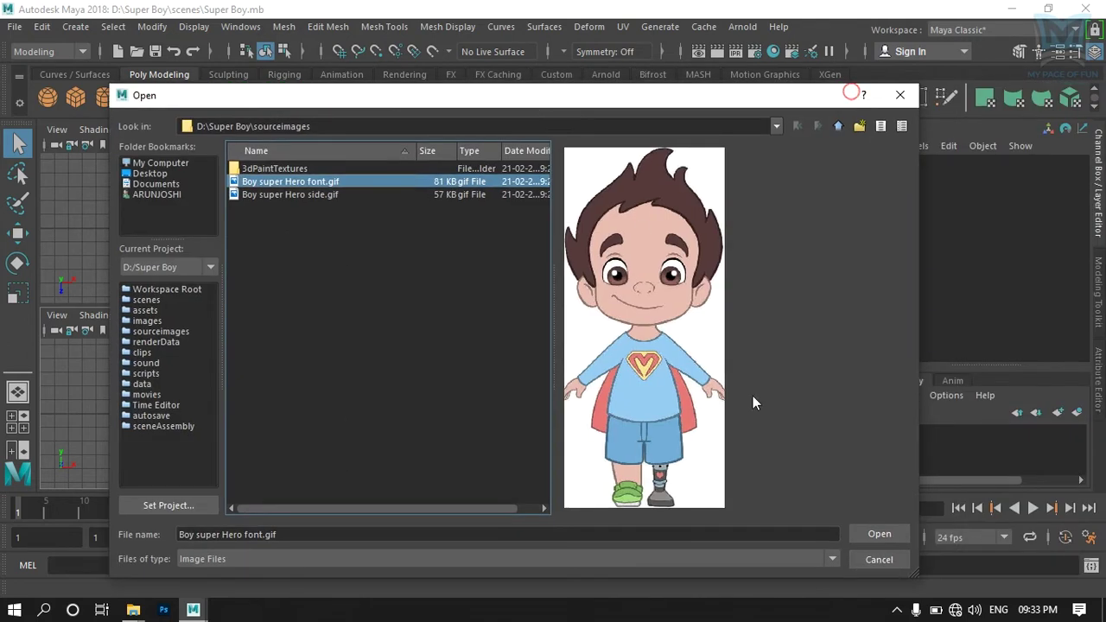
left_click(878, 535)
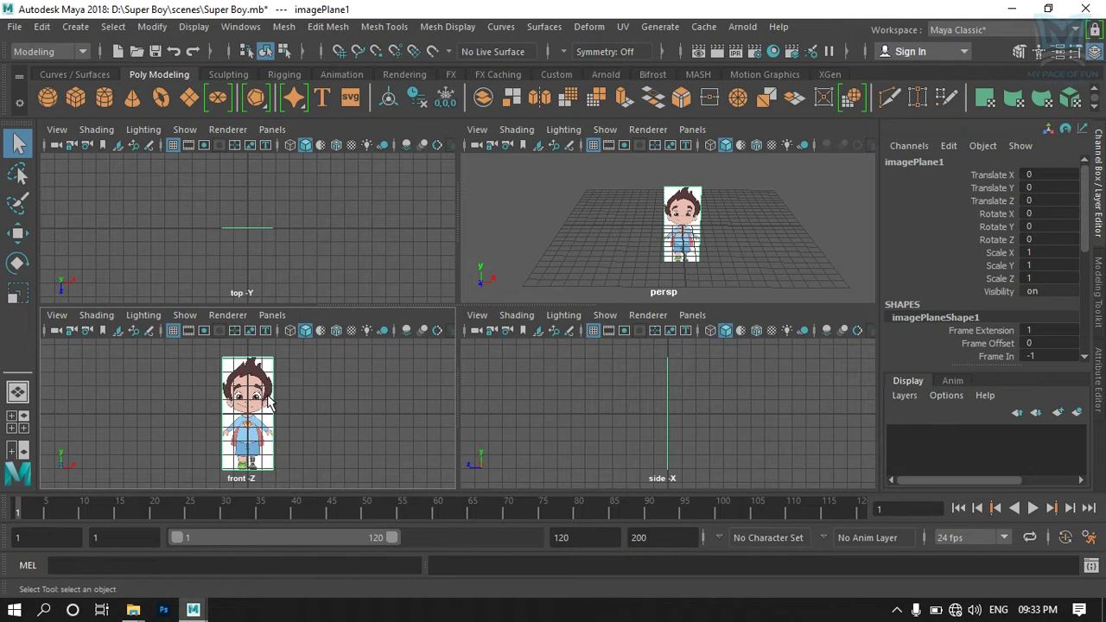
left_click(650, 446)
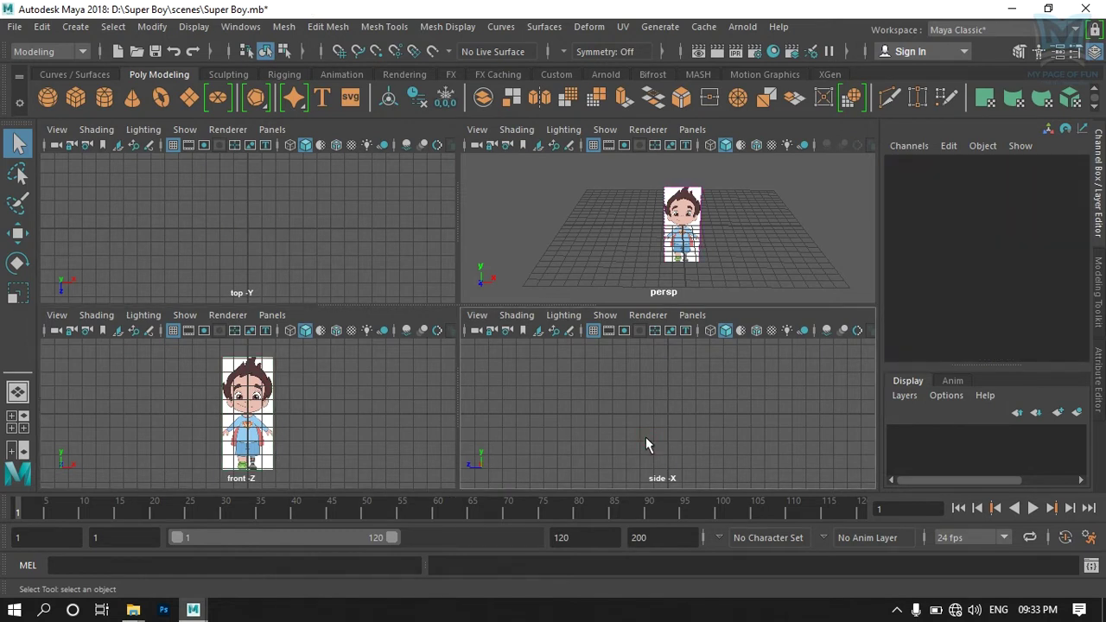
Step: Import 'Boy super Hero side.gif' as the side view's image plane and maximize the perspective view
left_click(476, 318)
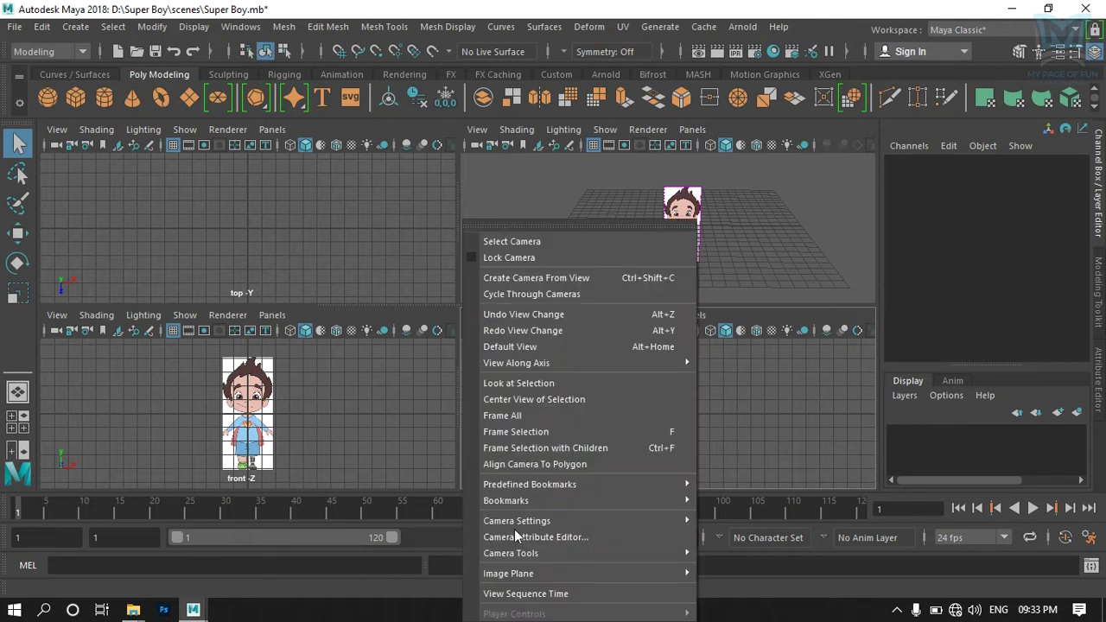
mouse_move(508, 574)
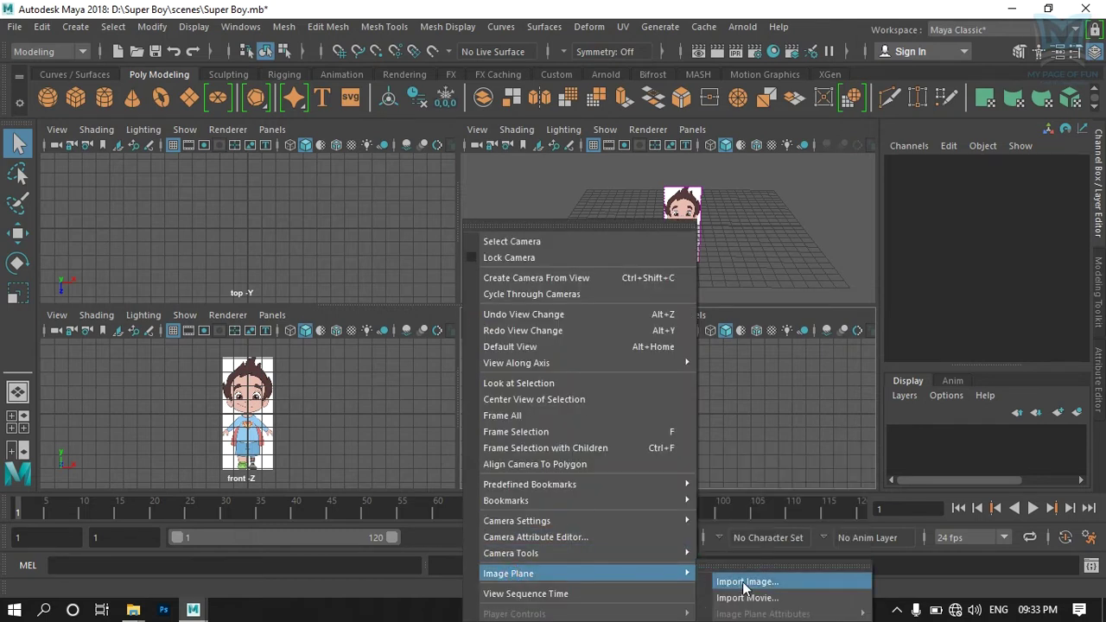
left_click(745, 582)
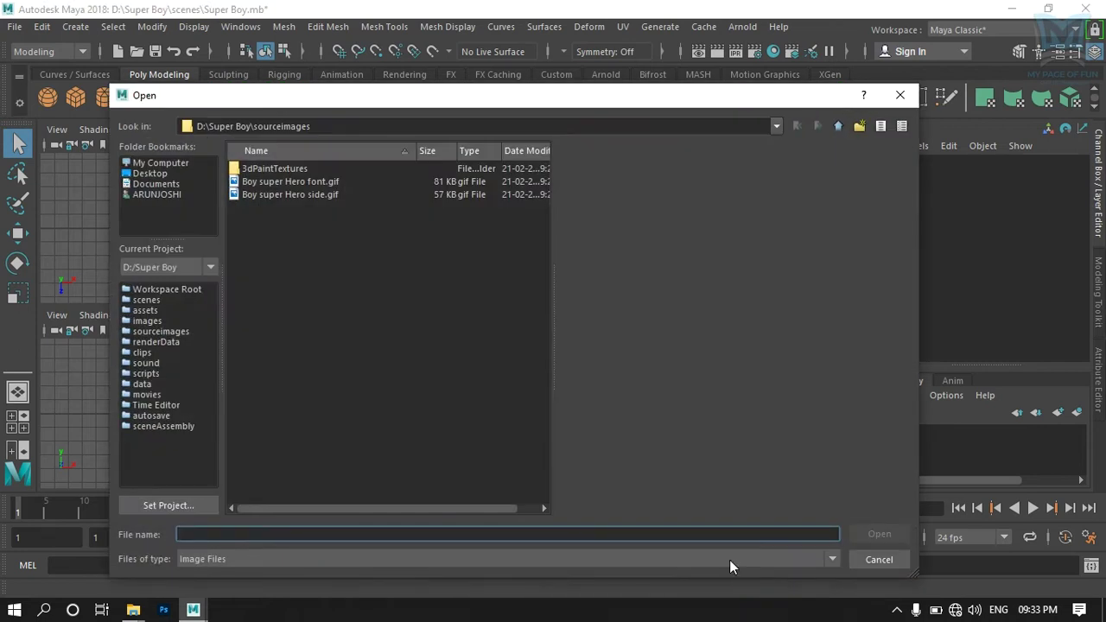
left_click(298, 194)
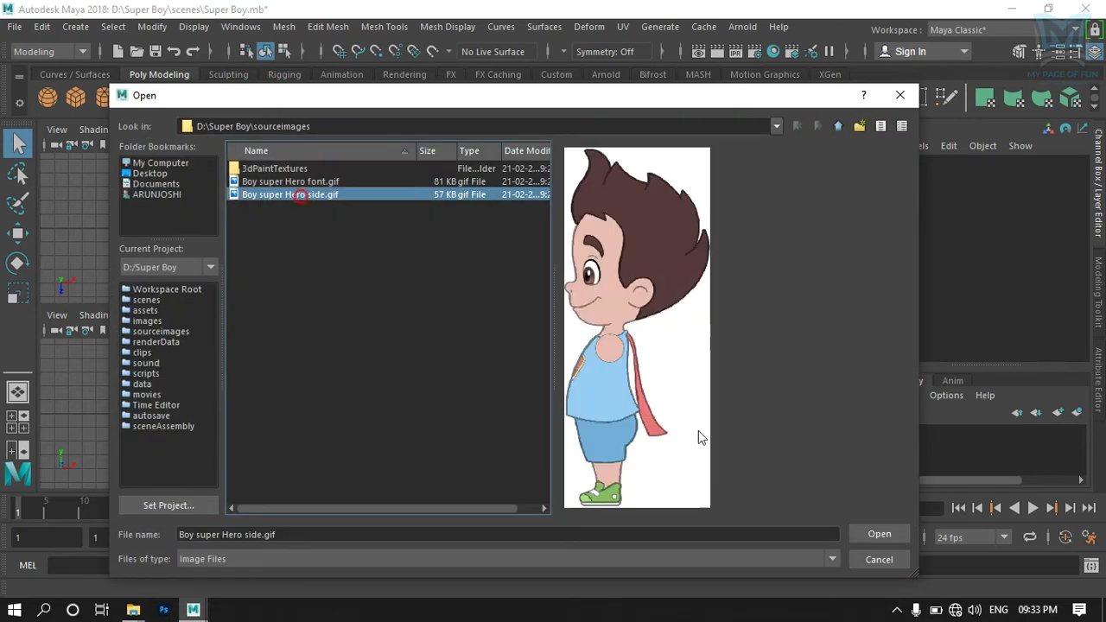
left_click(874, 534)
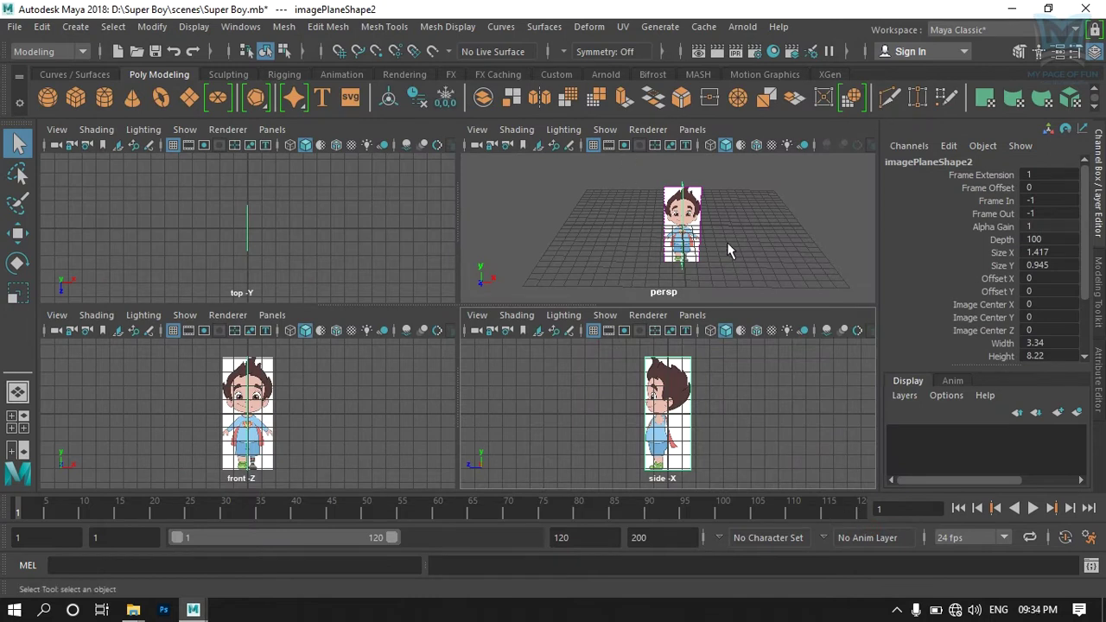
key("space")
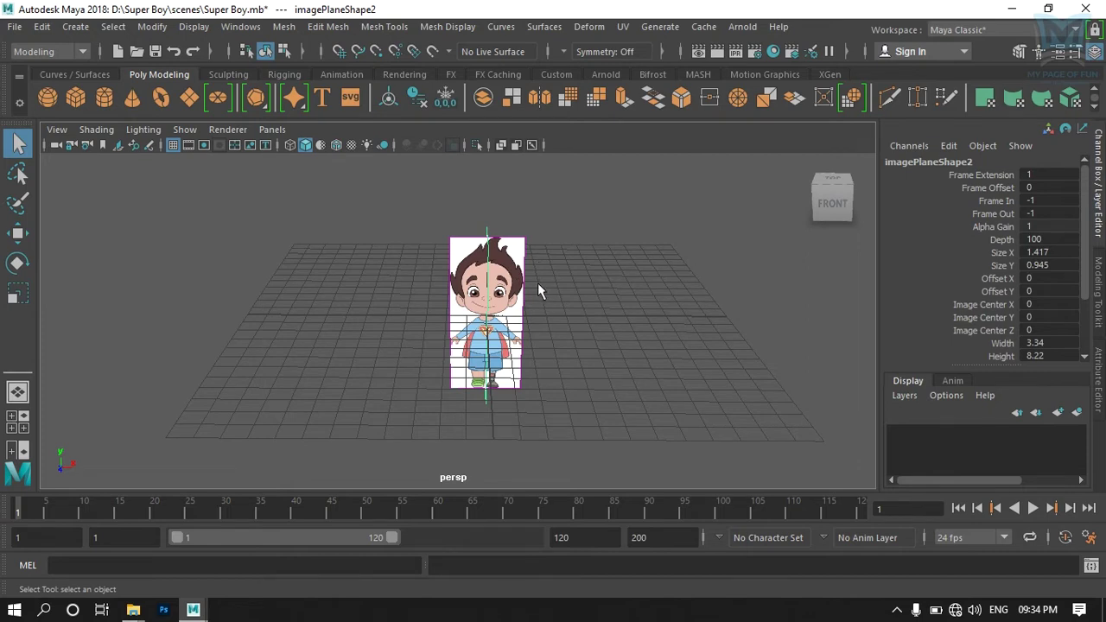
left_click_drag(548, 336, 500, 342, "alt")
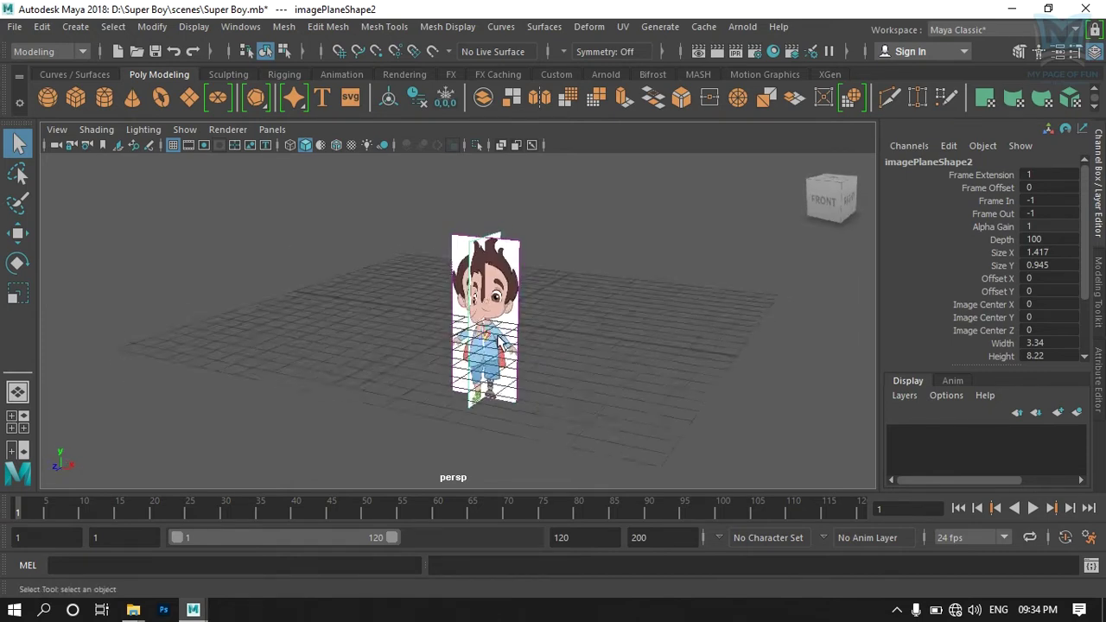
scroll(501, 342, "up", 3)
left_click_drag(500, 342, 367, 383, "alt")
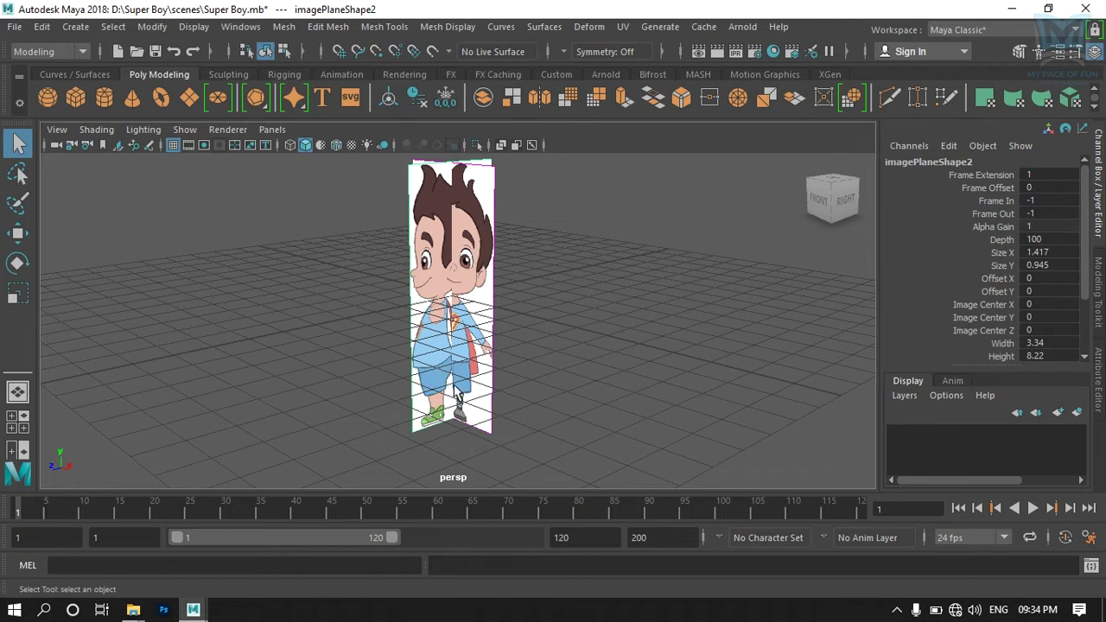
left_click_drag(498, 372, 394, 356, "alt")
scroll(498, 367, "up", 5)
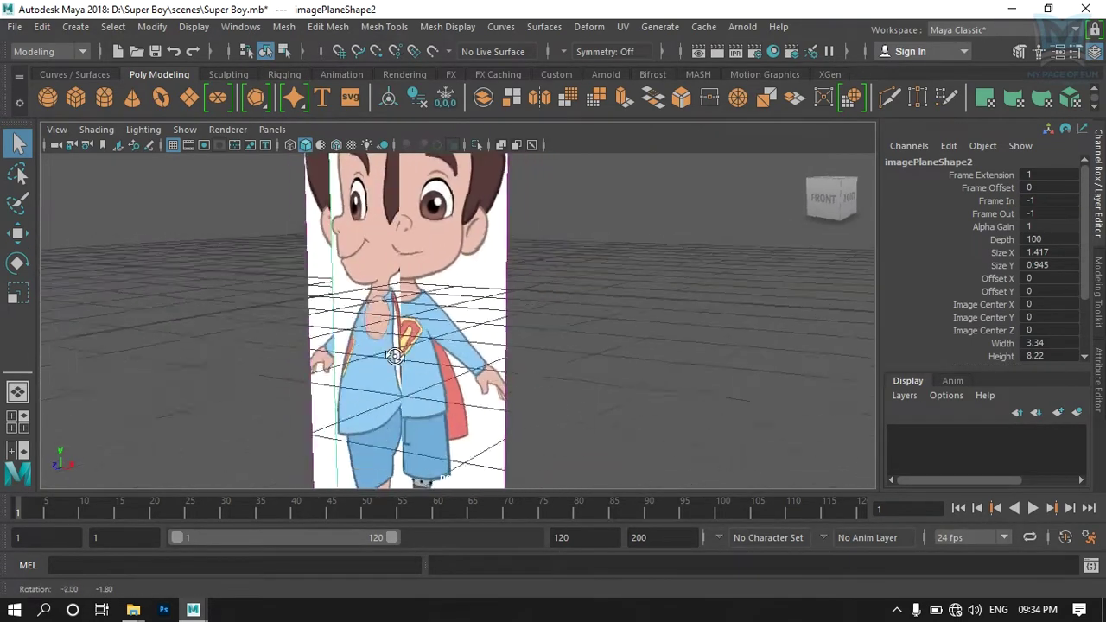
left_click_drag(393, 356, 475, 352, "alt")
scroll(435, 368, "down", 5)
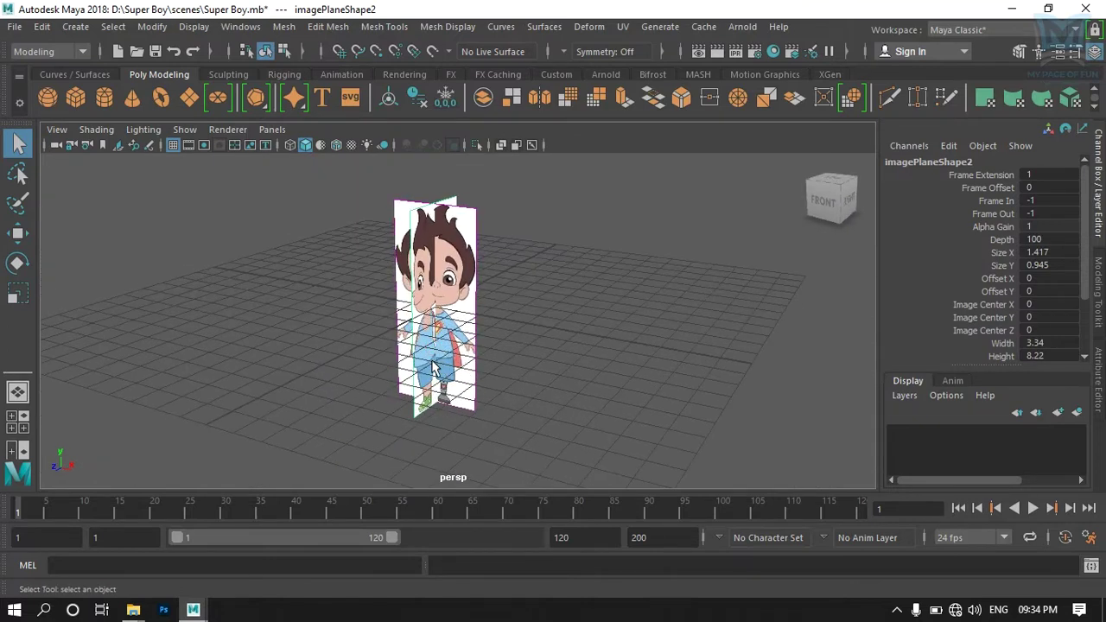
scroll(436, 364, "up", 2)
scroll(441, 361, "up", 3)
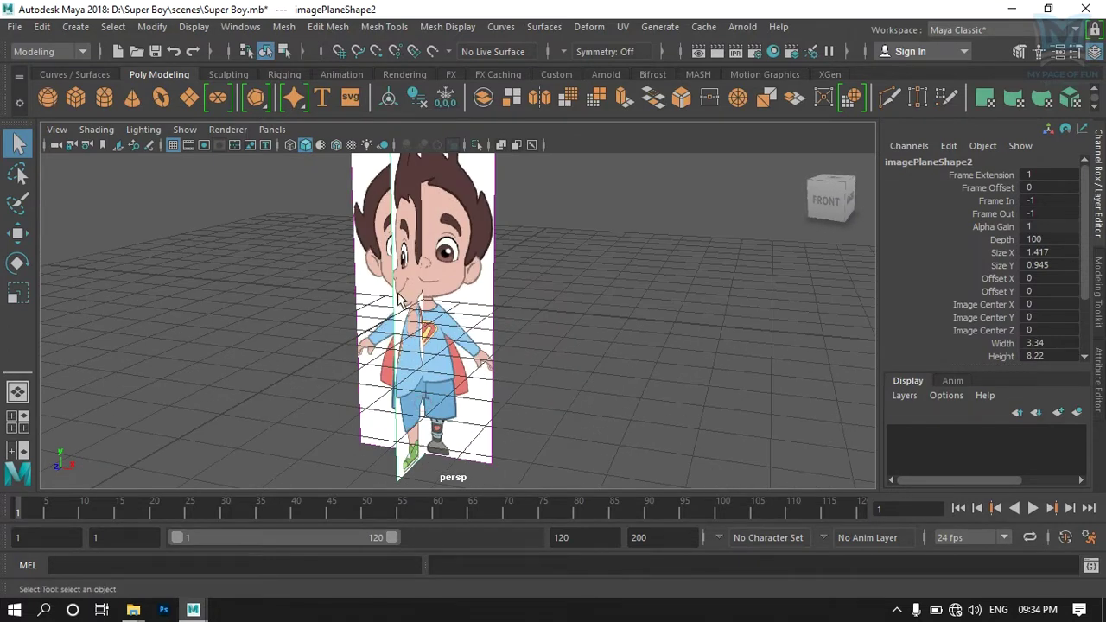
mouse_move(461, 342)
left_mouse_down("alt")
mouse_move(402, 367)
mouse_move(449, 398)
left_mouse_up("alt")
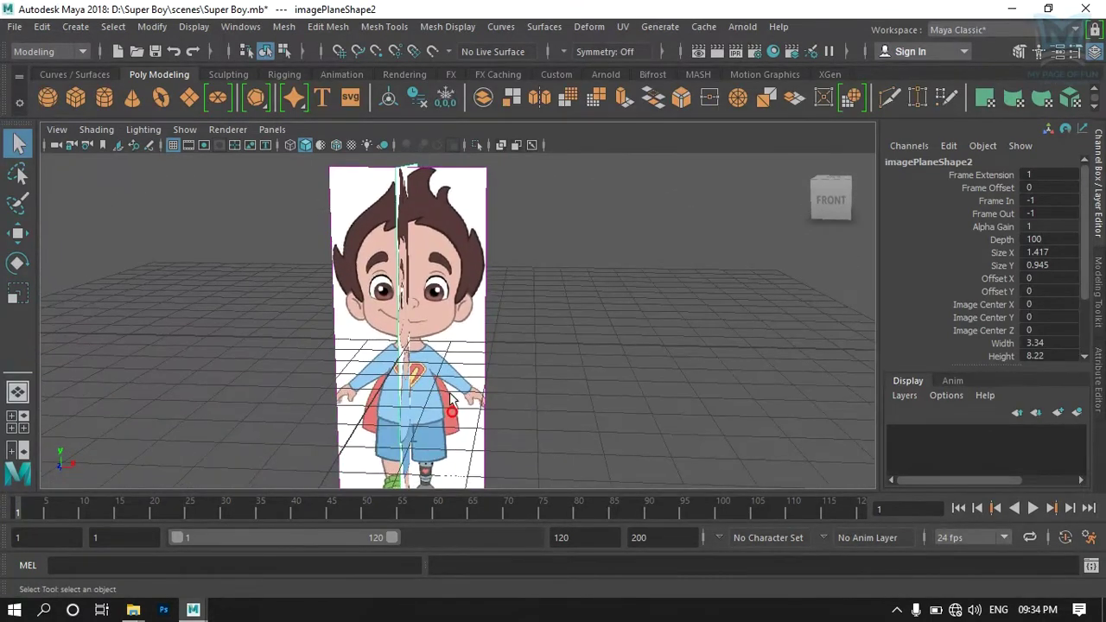
left_click(80, 52)
left_click(47, 71)
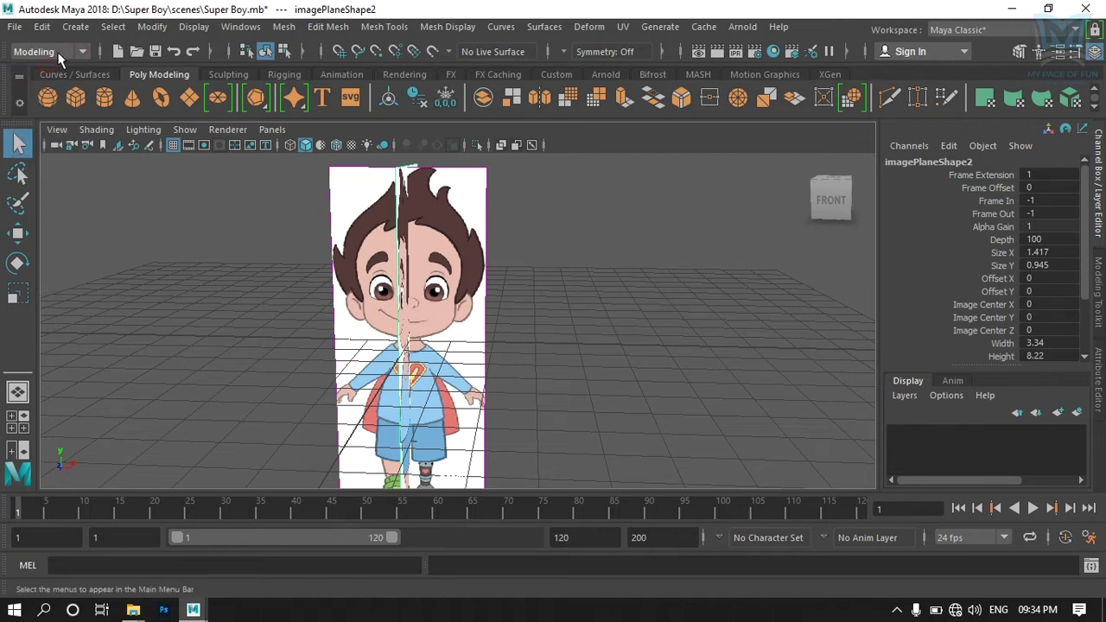
Step: Create pPlane1 at the origin and scale it uniformly to 7.185
left_click(187, 103)
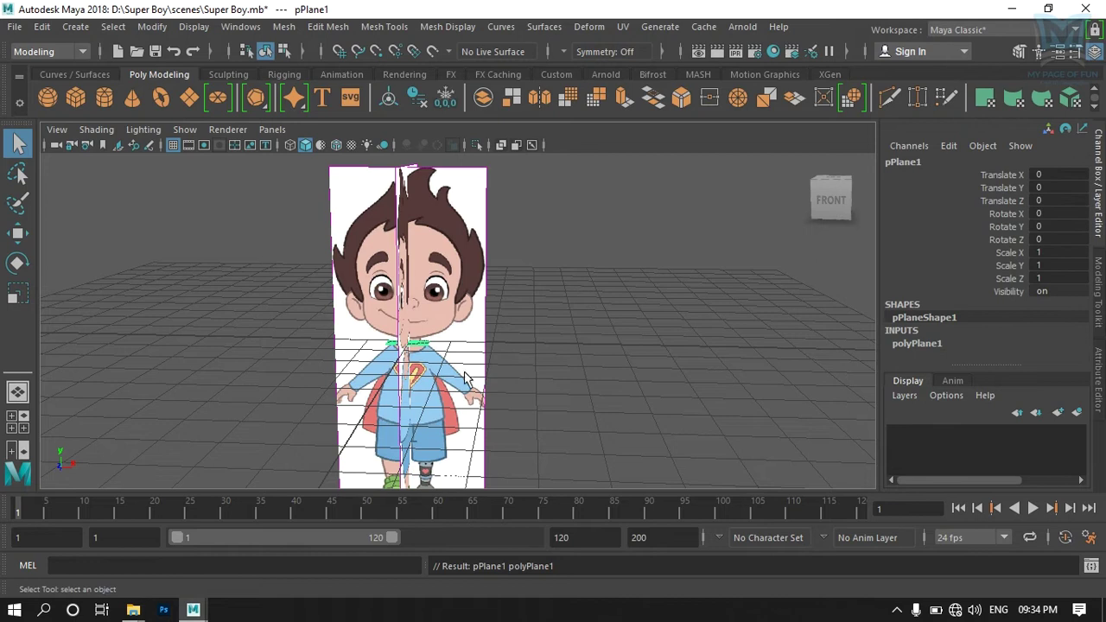
left_click_drag(464, 376, 464, 423, "alt")
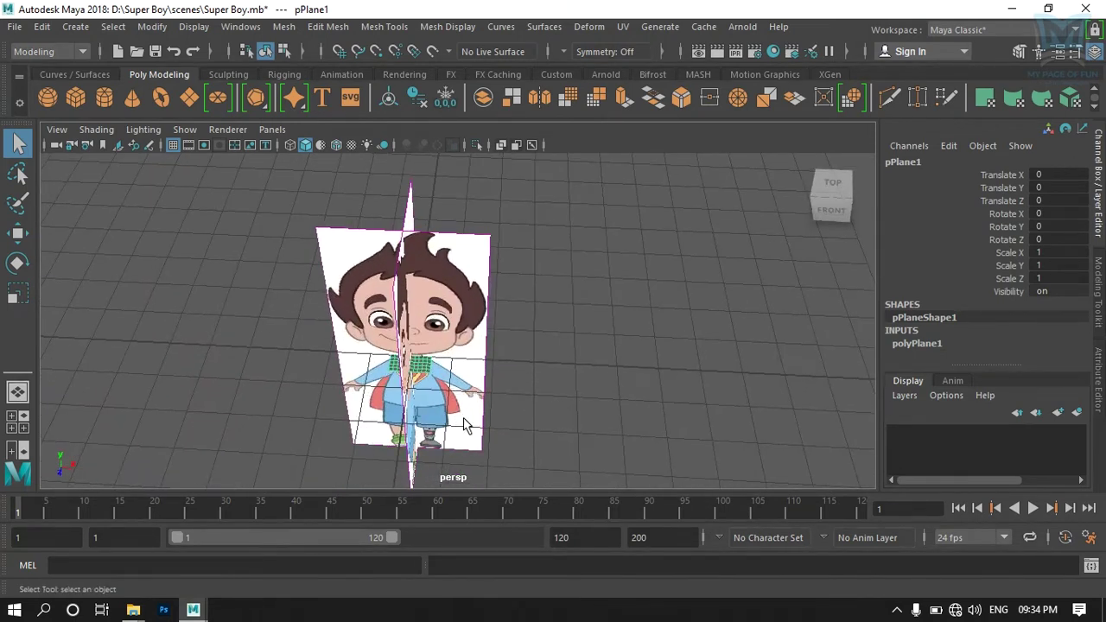
key("r")
mouse_move(443, 428)
left_mouse_down("alt")
mouse_move(424, 398)
mouse_move(428, 281)
mouse_move(718, 368)
left_mouse_up("alt")
scroll(424, 397, "up", 3)
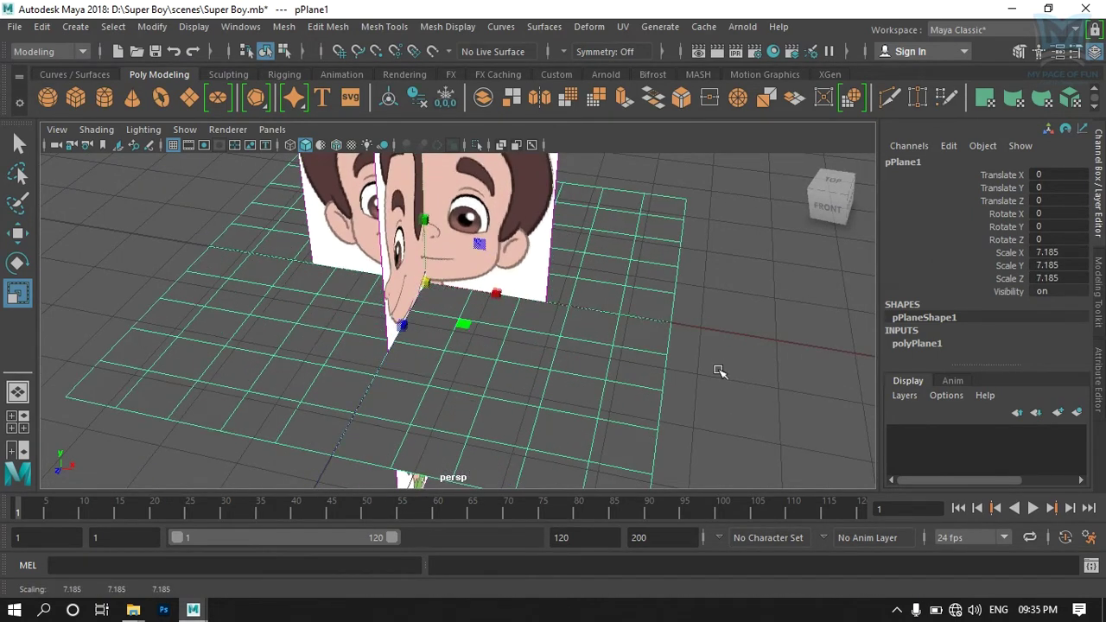
left_click_drag(634, 420, 531, 432, "alt")
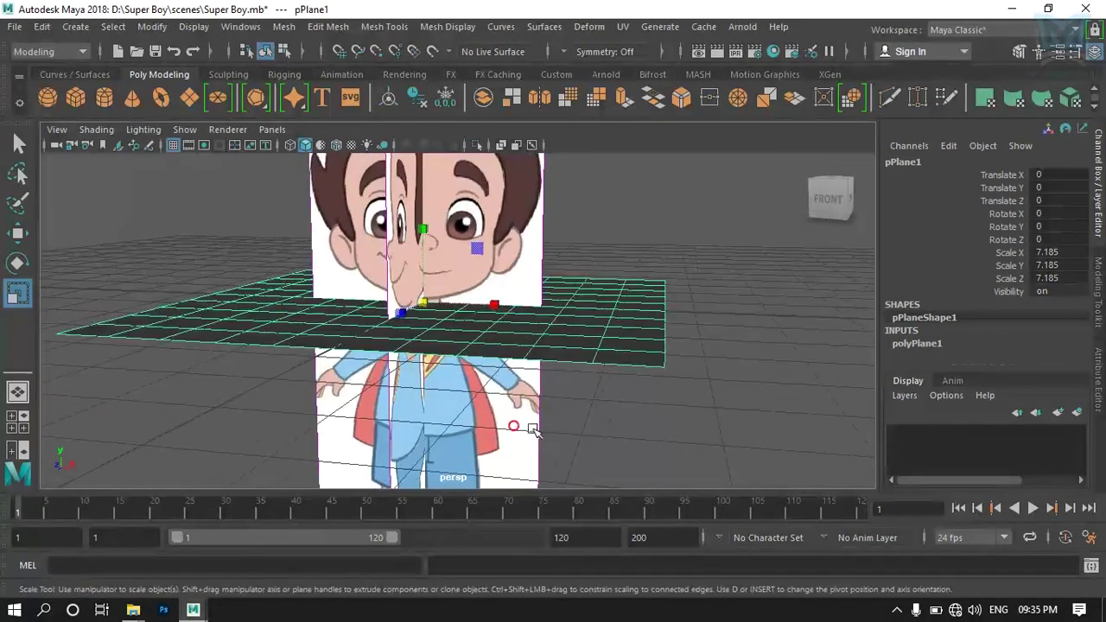
key("space")
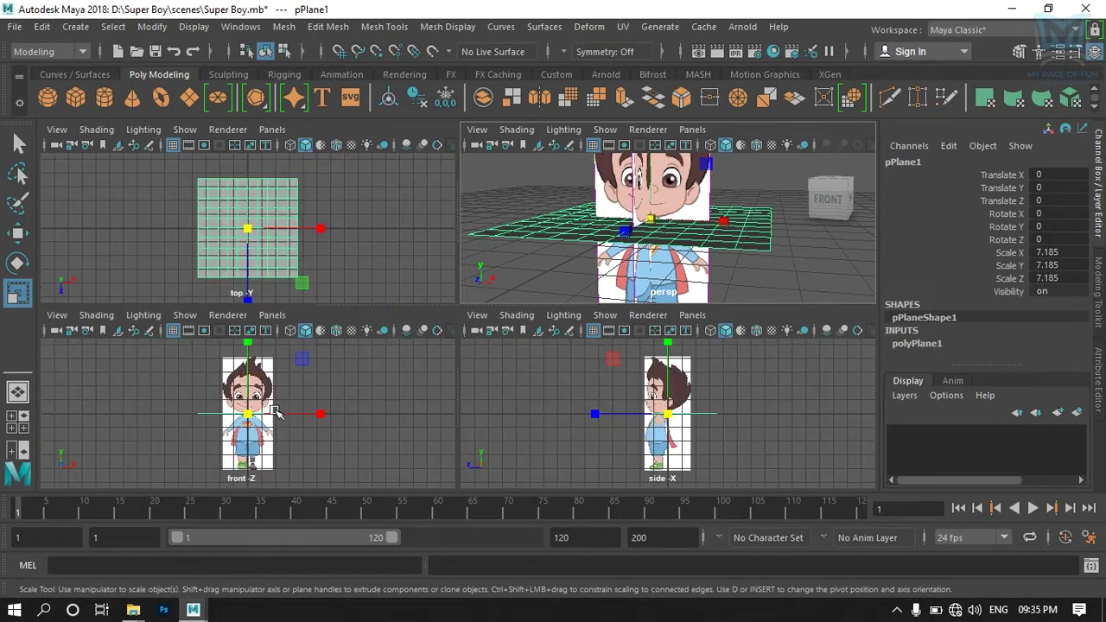
Step: Move pPlane1 up to Translate Y 0.428 in the front view, level with the boy's mouth
key("space")
scroll(380, 371, "up", 2)
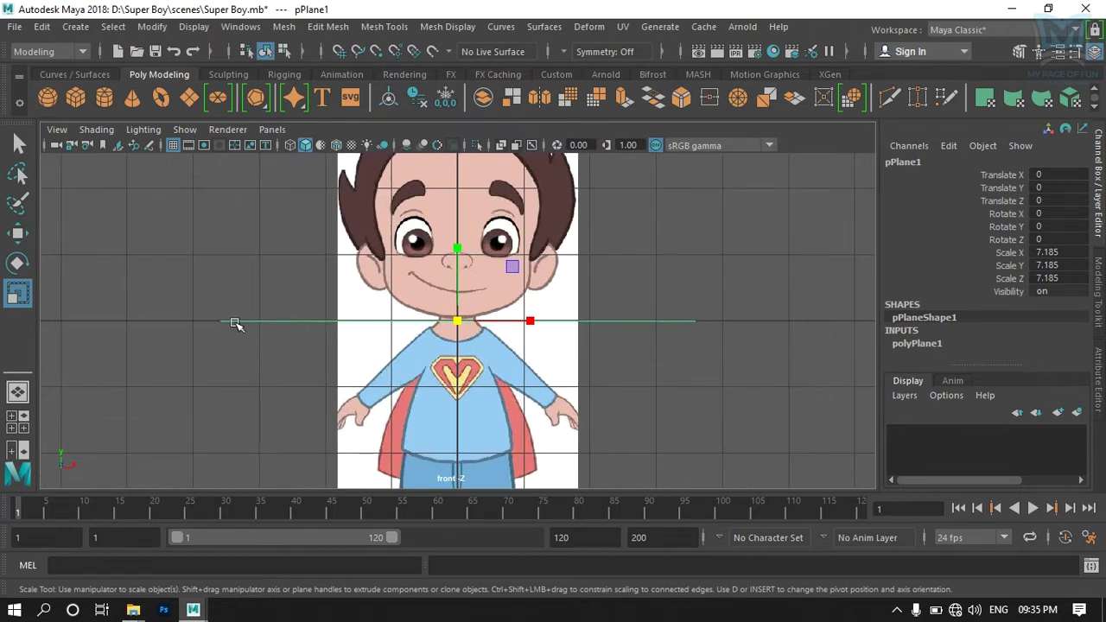
key("w")
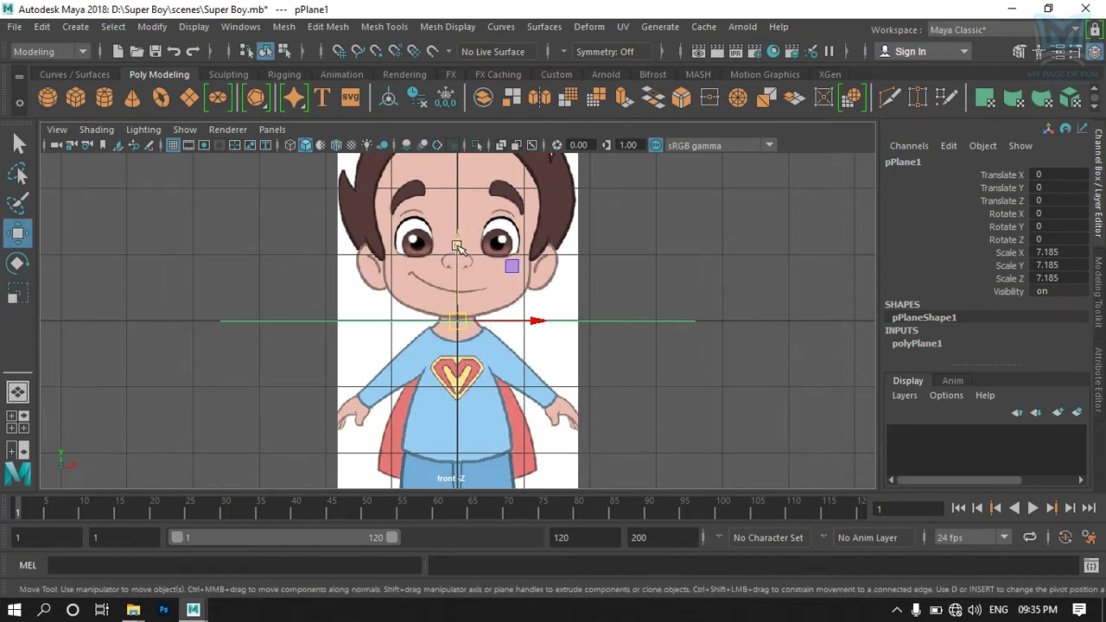
left_click_drag(458, 248, 453, 217)
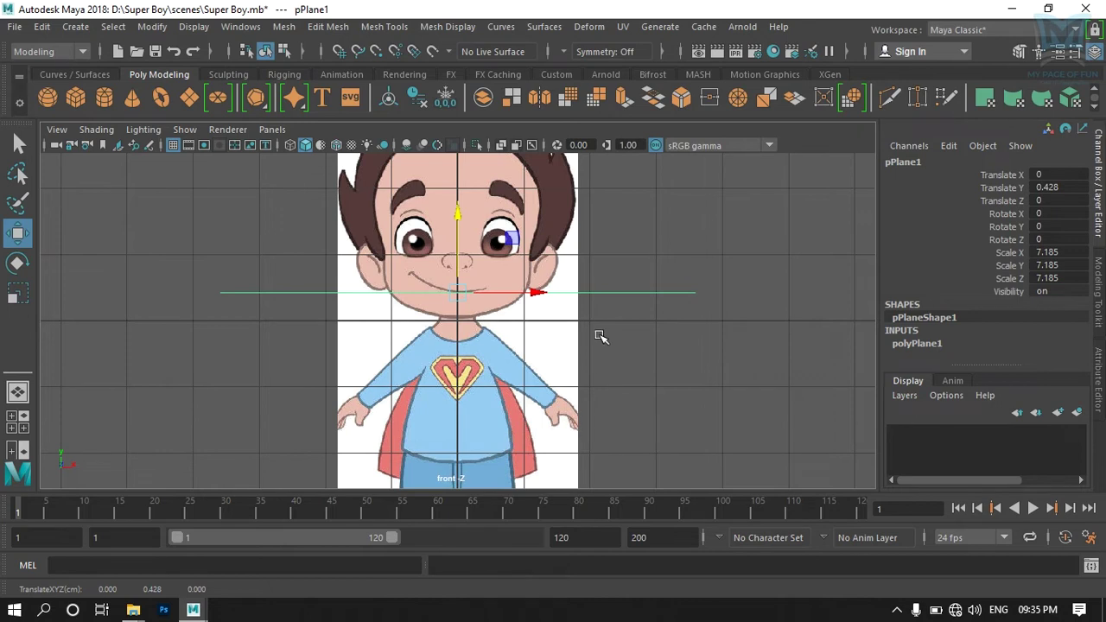
key("space")
key("space")
scroll(558, 383, "up", 2)
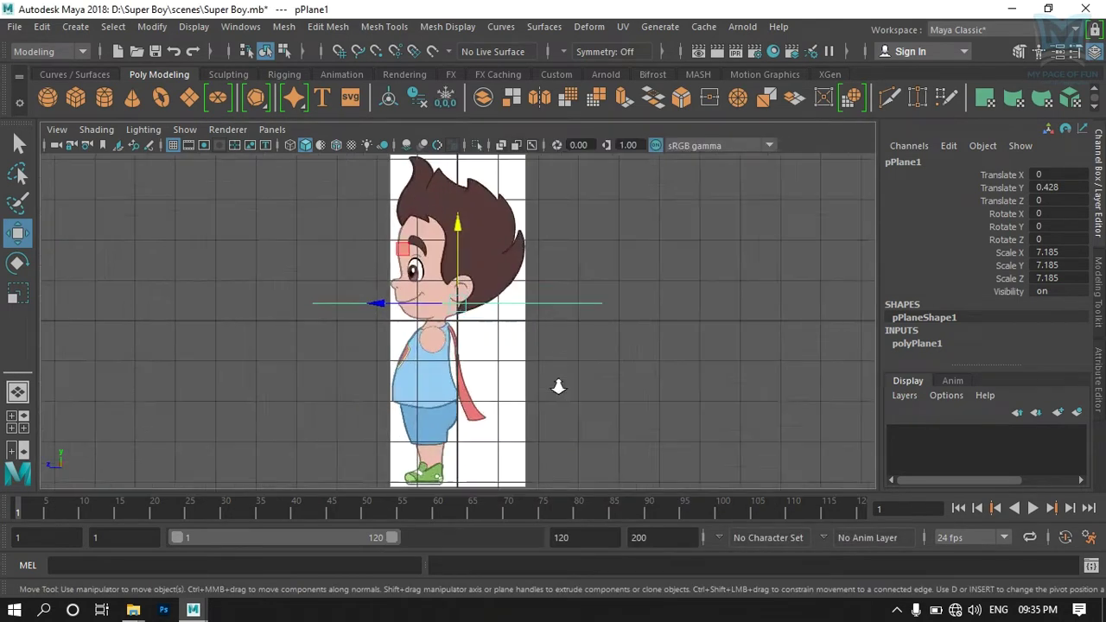
Step: Maximize the front view and zoom in on the boy's reference drawing
scroll(548, 386, "up", 3)
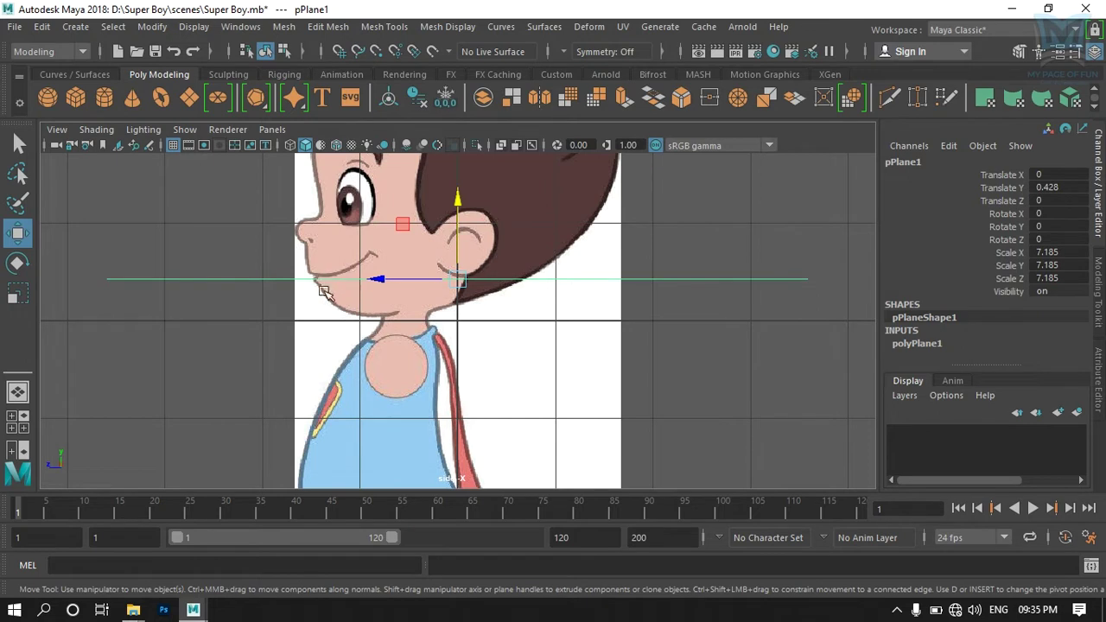
scroll(337, 307, "up", 1)
scroll(338, 308, "up", 1)
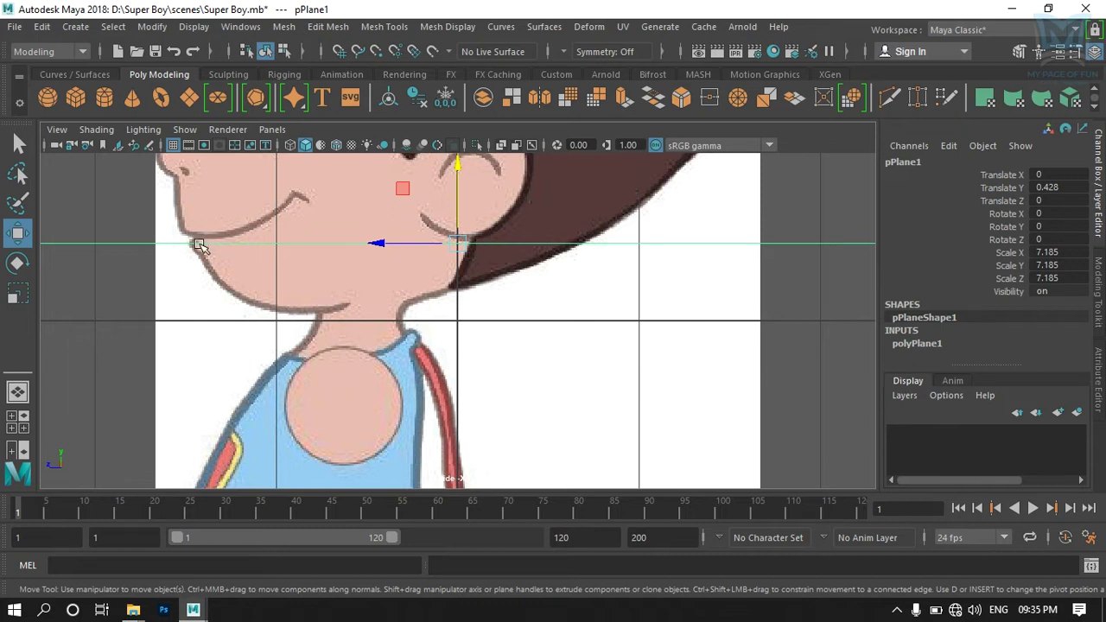
key("space")
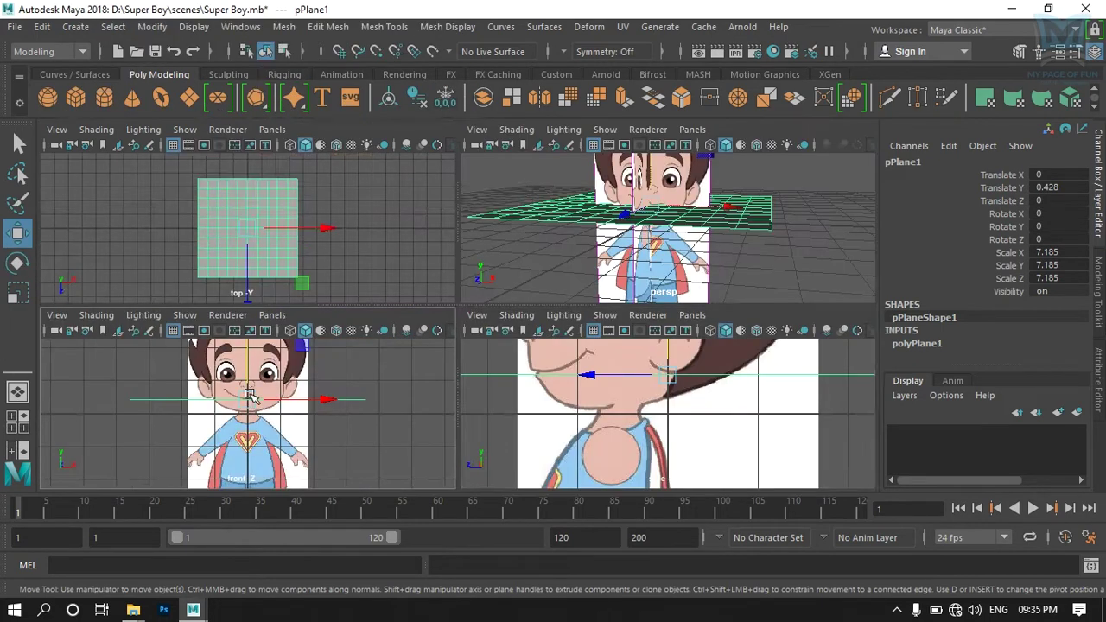
key("space")
scroll(388, 308, "up", 1)
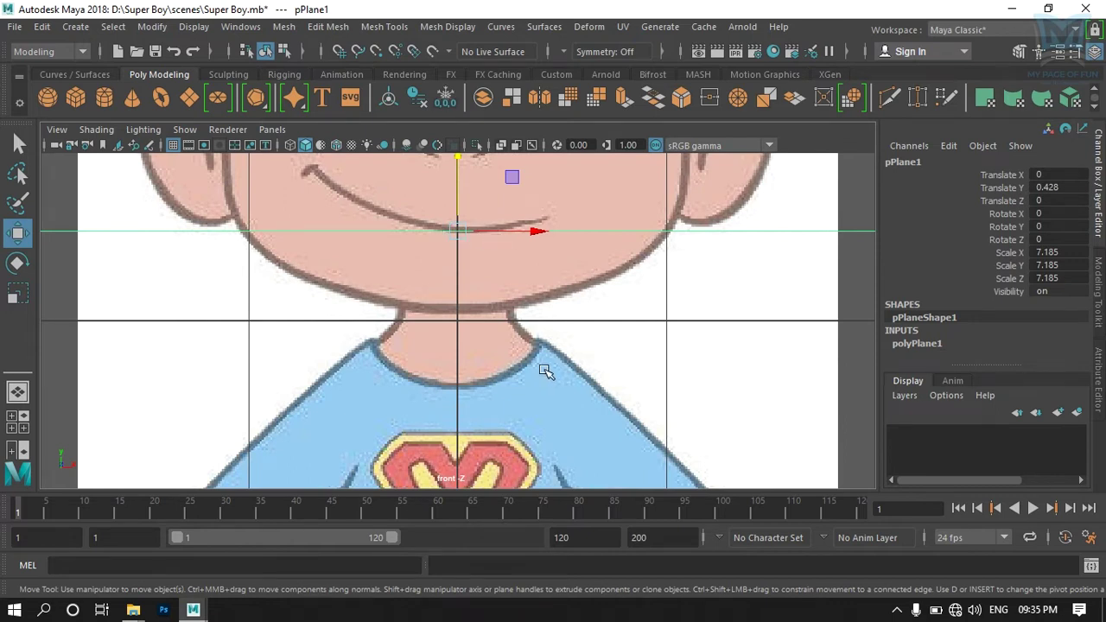
scroll(546, 371, "down", 5)
scroll(535, 365, "up", 1)
scroll(531, 368, "up", 1)
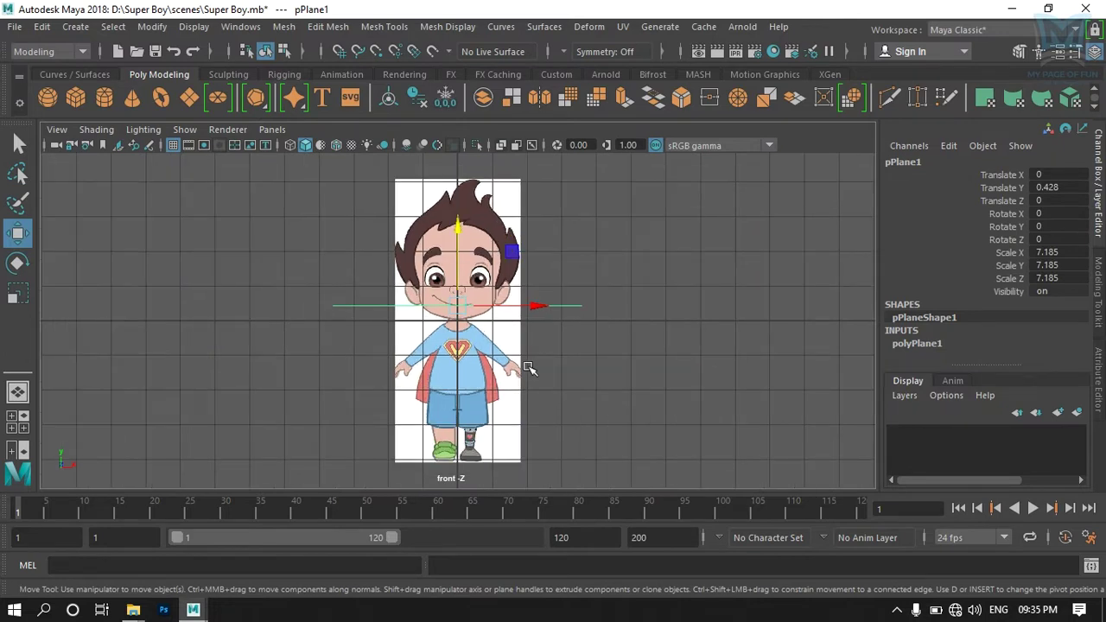
scroll(530, 368, "up", 5)
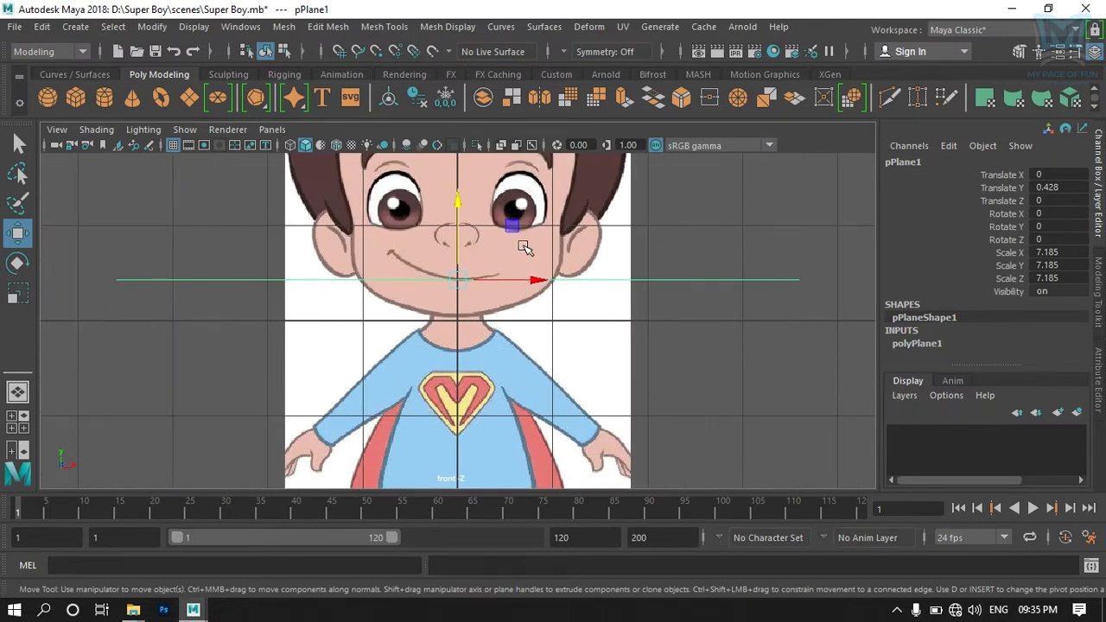
Step: Pan the front view from the hair down to the feet, then show all four views
middle_click_drag(513, 234, 525, 444, "alt")
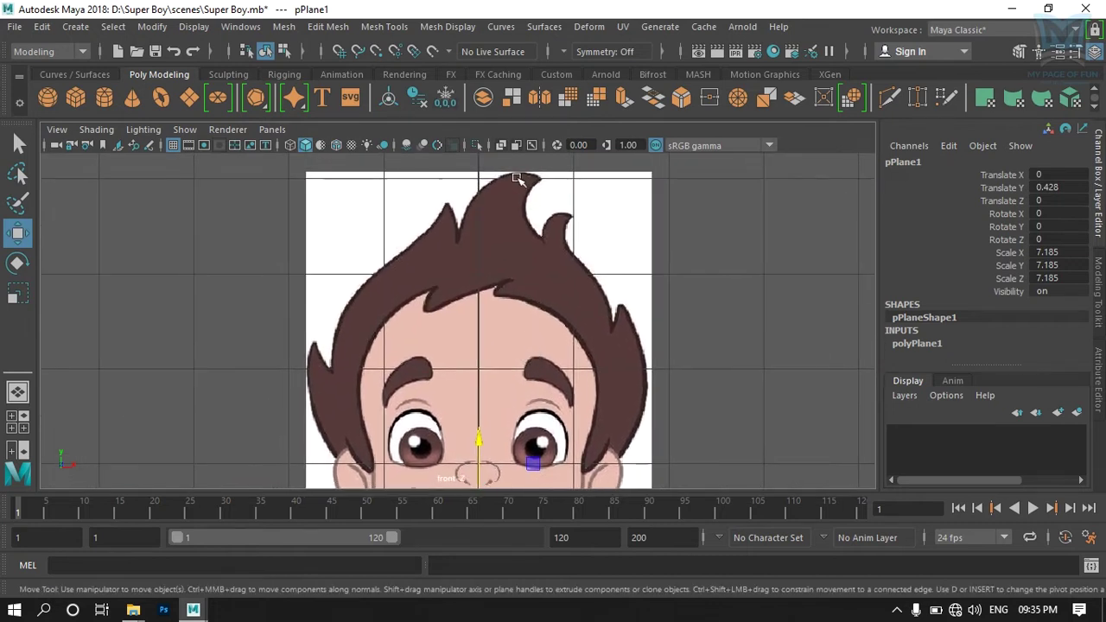
scroll(523, 180, "down", 5)
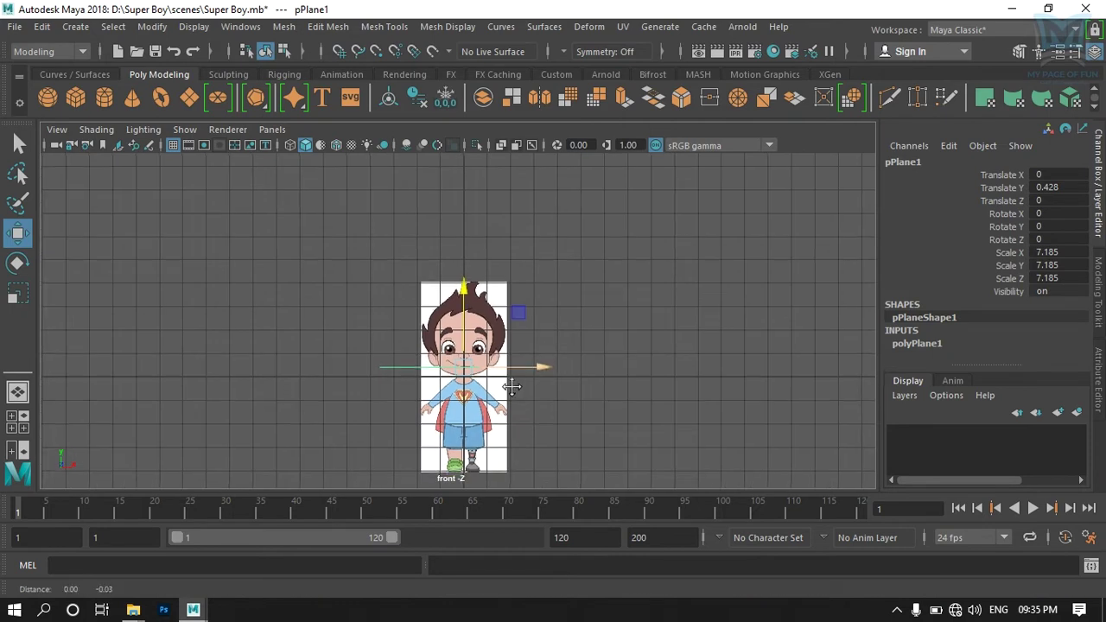
scroll(513, 387, "up", 5)
middle_click_drag(526, 333, 602, 316, "alt")
right_click_drag(602, 316, 802, 275, "alt")
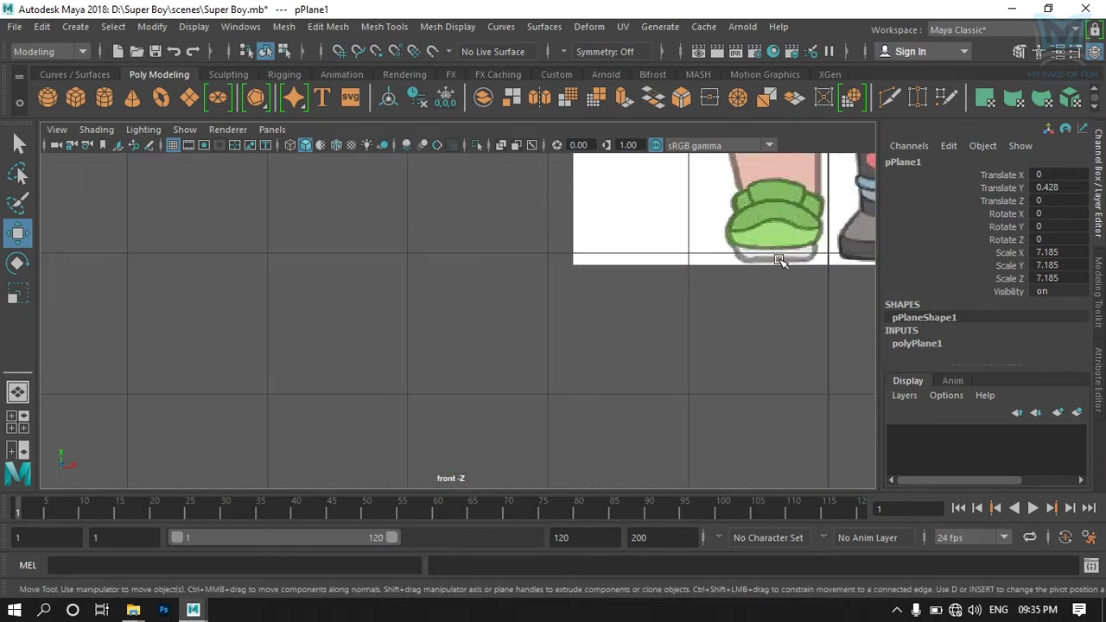
middle_click_drag(803, 274, 560, 310, "alt")
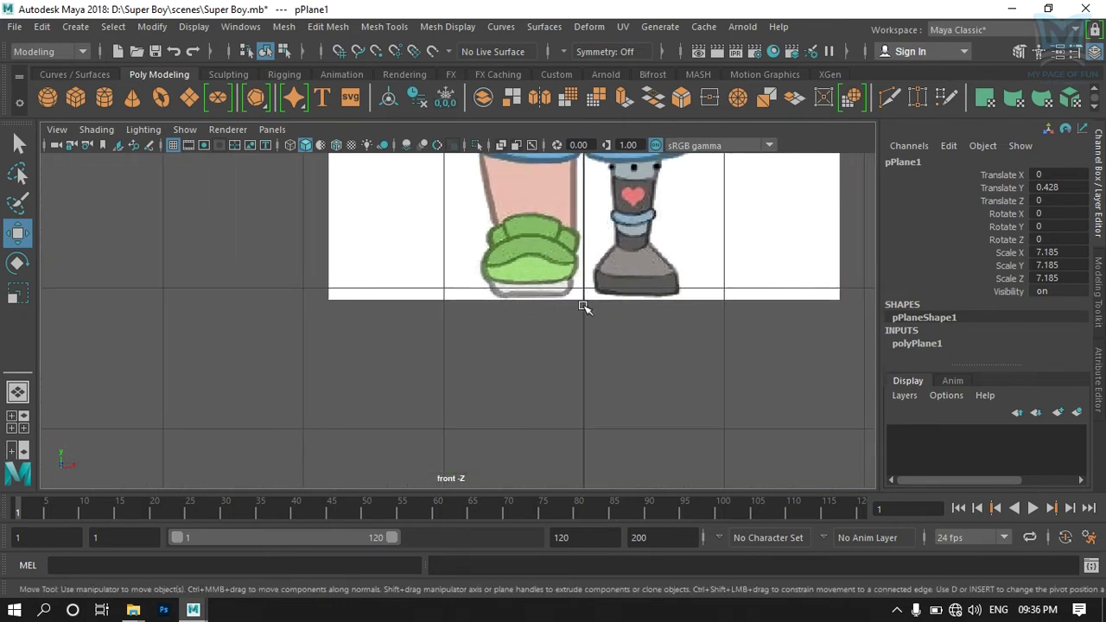
scroll(546, 315, "down", 5)
scroll(362, 432, "down", 3)
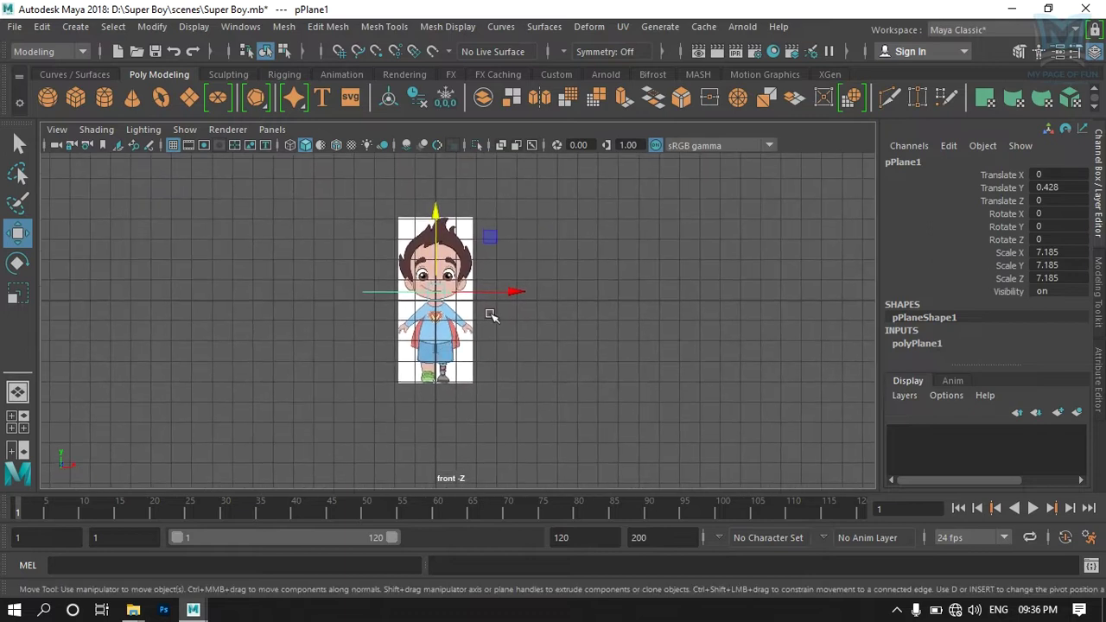
scroll(454, 245, "up", 4)
scroll(436, 250, "up", 2)
scroll(419, 268, "up", 2)
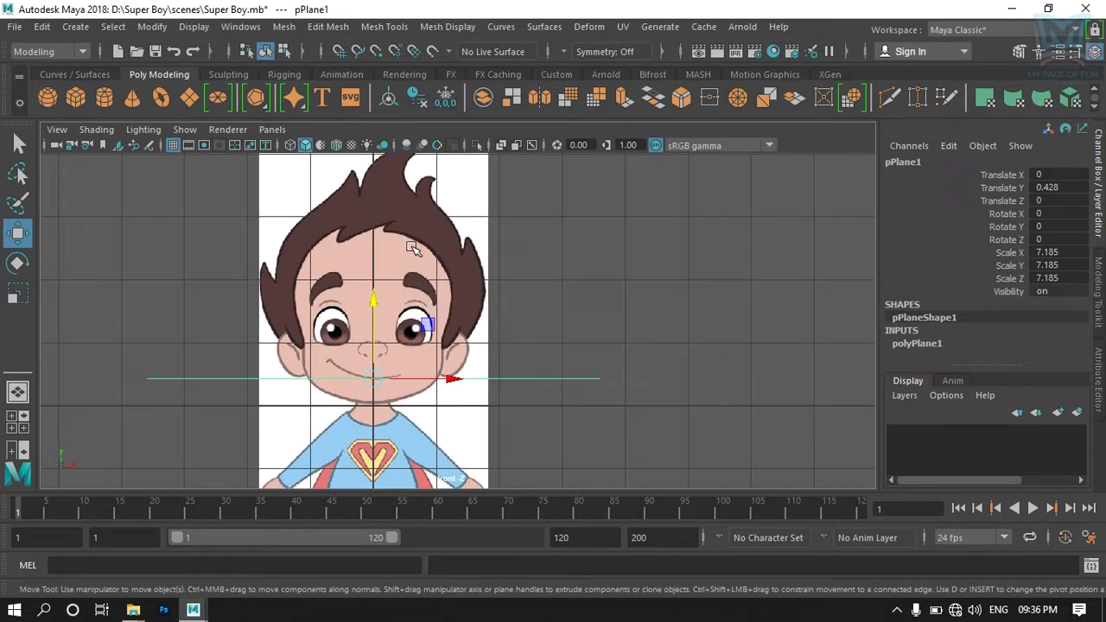
scroll(408, 285, "up", 2)
key("space")
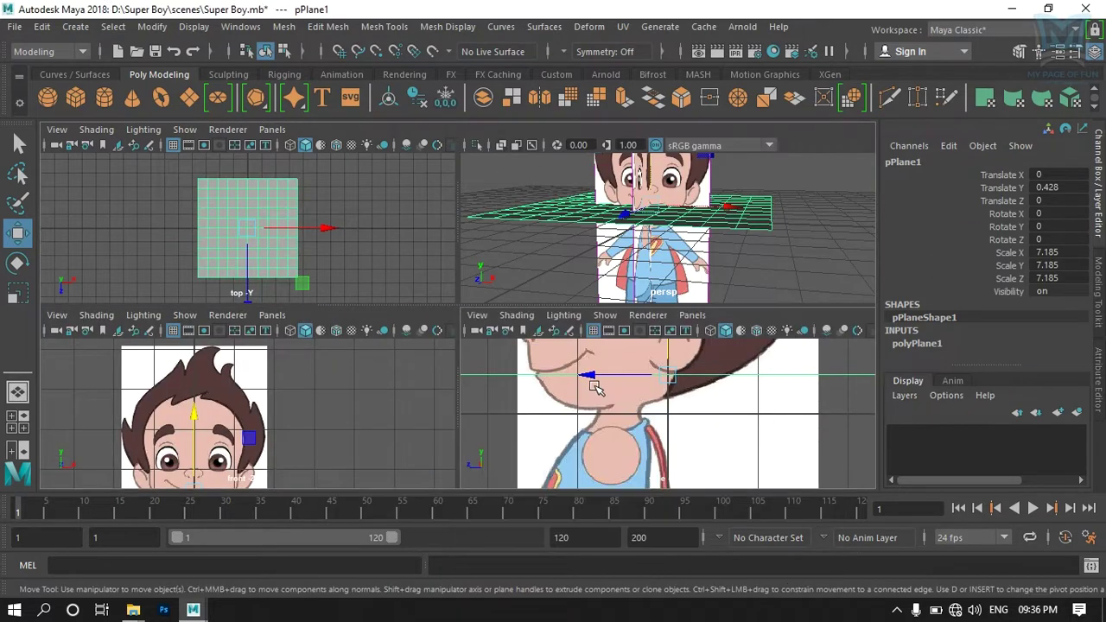
Step: Maximize the side view and frame the whole boy
key("space")
key("f")
scroll(469, 275, "up", 1)
scroll(467, 276, "up", 3)
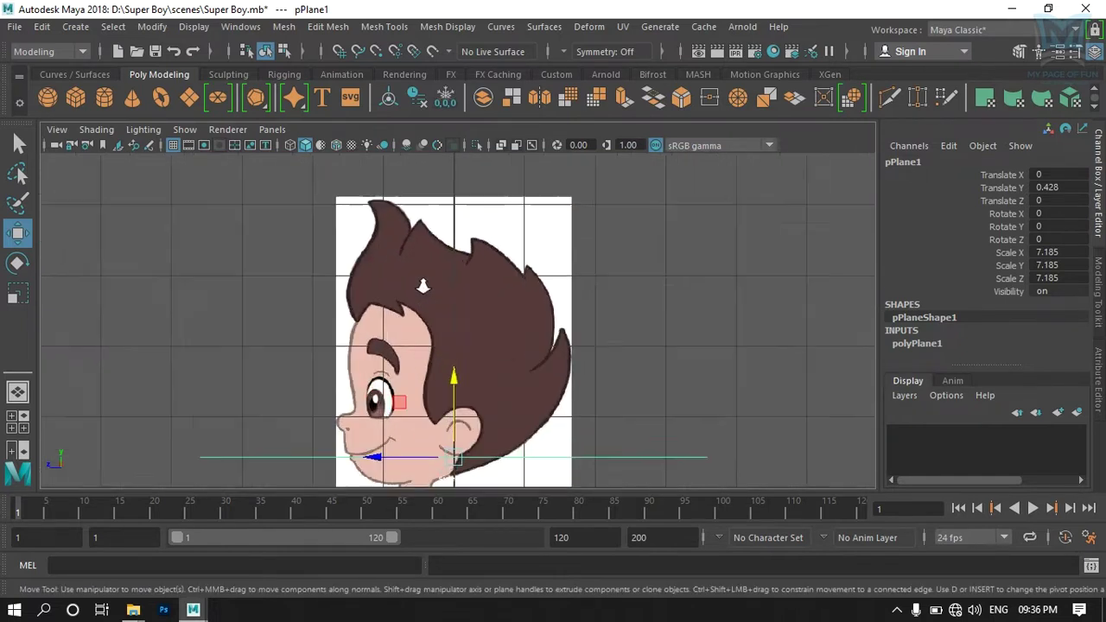
scroll(426, 352, "up", 2)
scroll(425, 351, "up", 2)
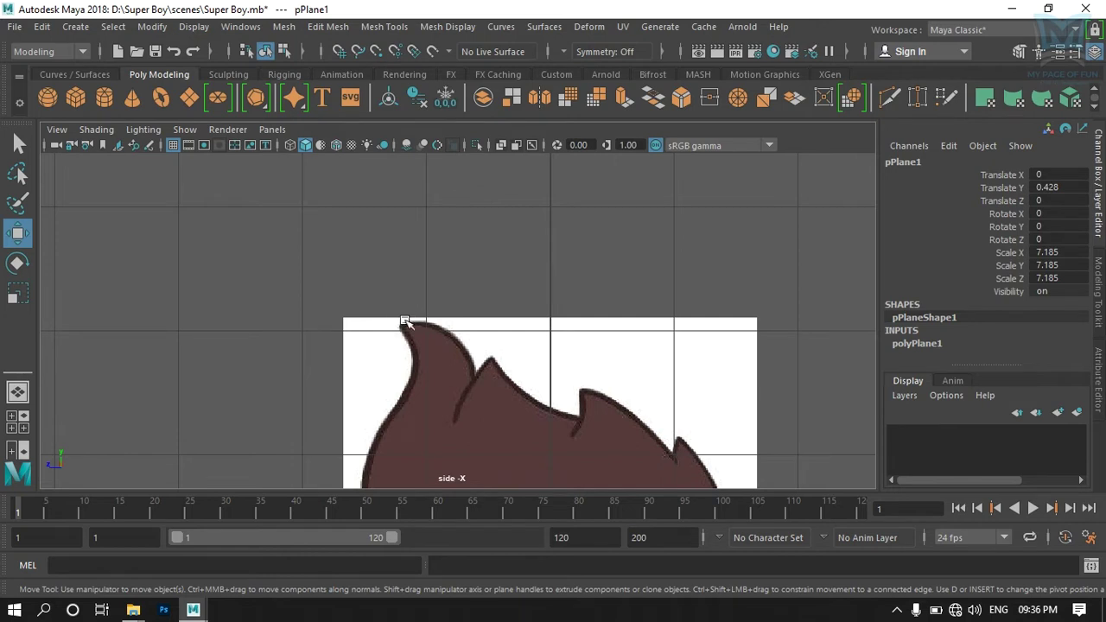
scroll(538, 400, "down", 5)
middle_click_drag(525, 409, 500, 372, "alt")
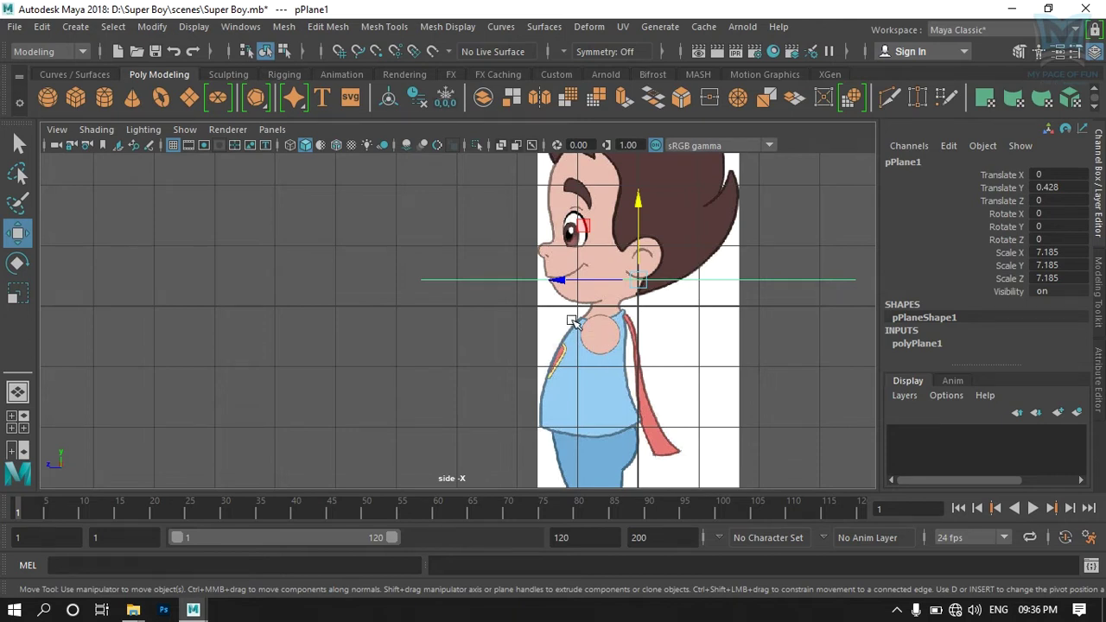
Step: Zoom to the face and lower pPlane1 to the chin at Translate Y 0.03
scroll(571, 325, "up", 2)
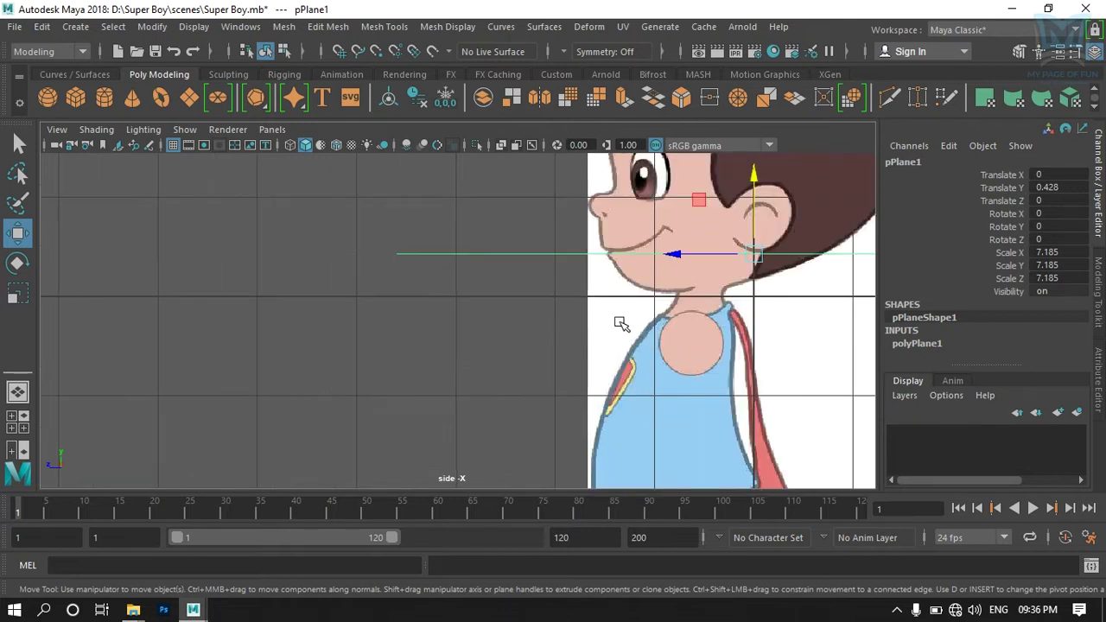
middle_click_drag(624, 328, 394, 469, "alt")
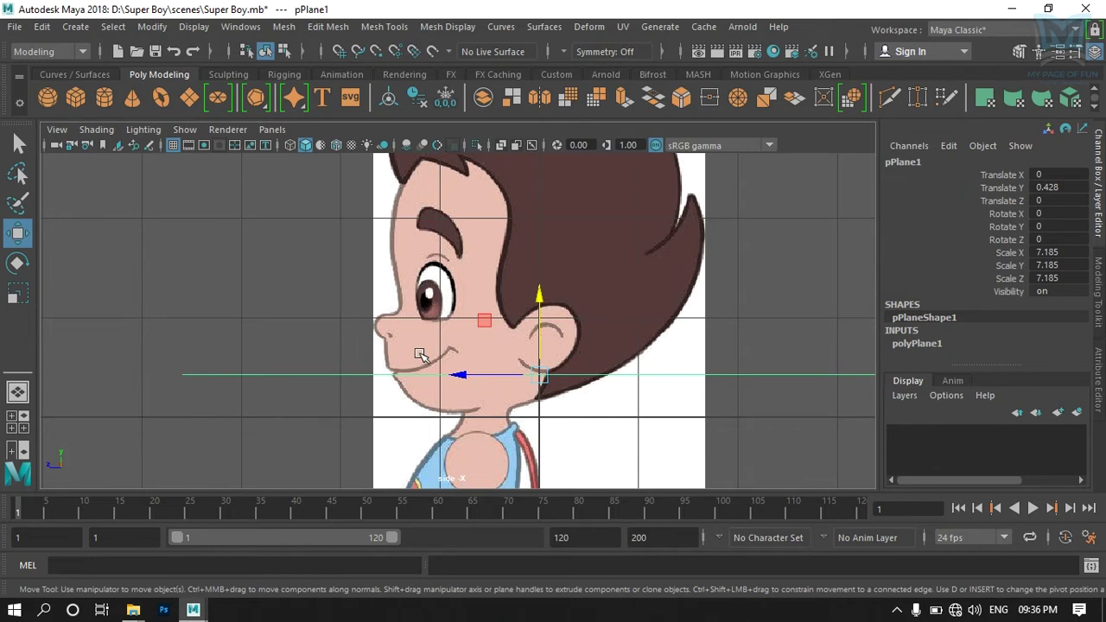
scroll(415, 354, "up", 3)
scroll(380, 409, "up", 1)
scroll(398, 380, "up", 1)
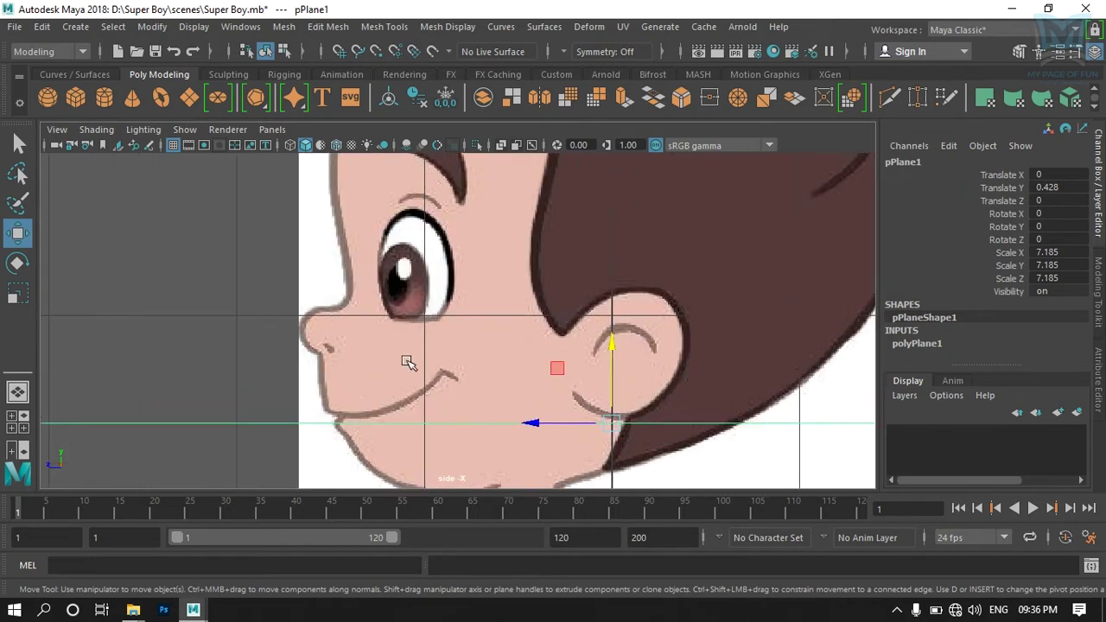
scroll(437, 366, "down", 5)
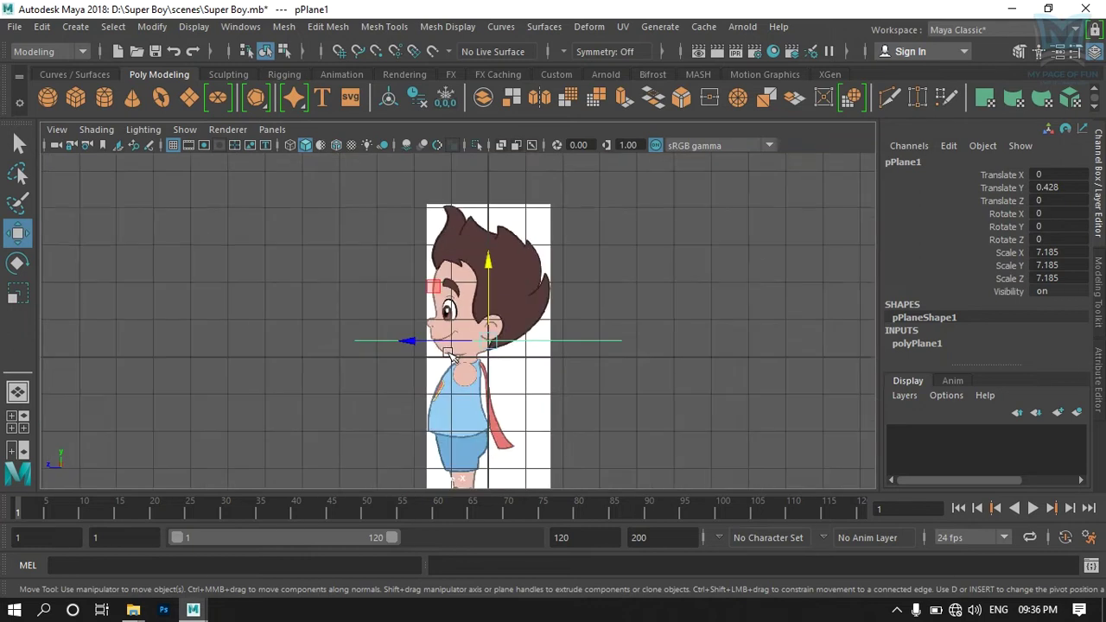
scroll(484, 372, "up", 1)
scroll(458, 400, "up", 2)
middle_click_drag(458, 399, 464, 362, "alt")
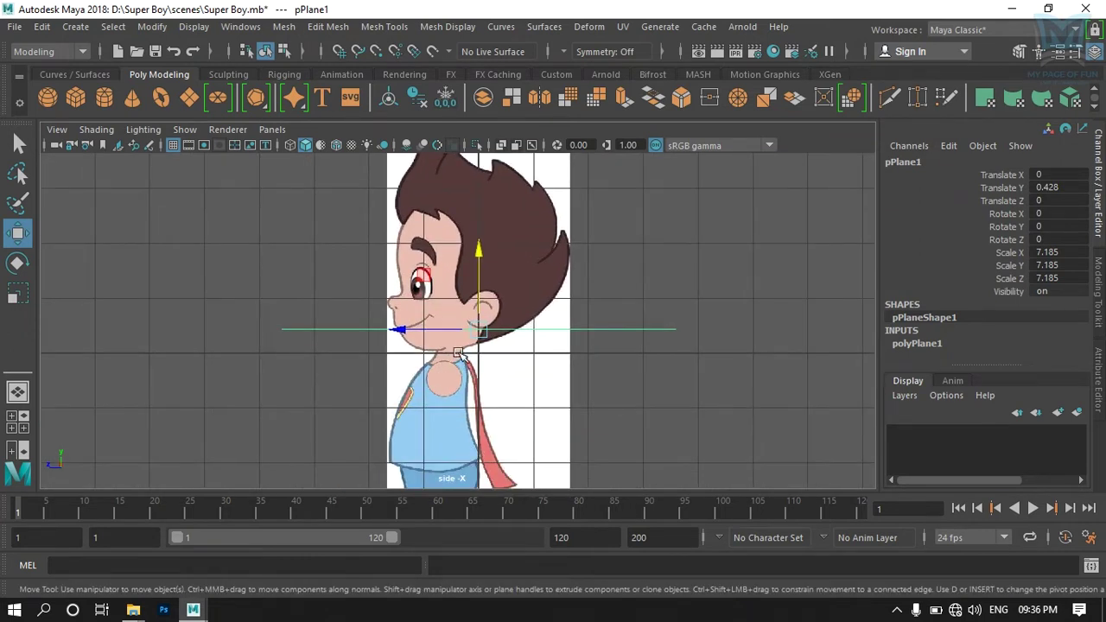
left_click_drag(481, 254, 484, 275)
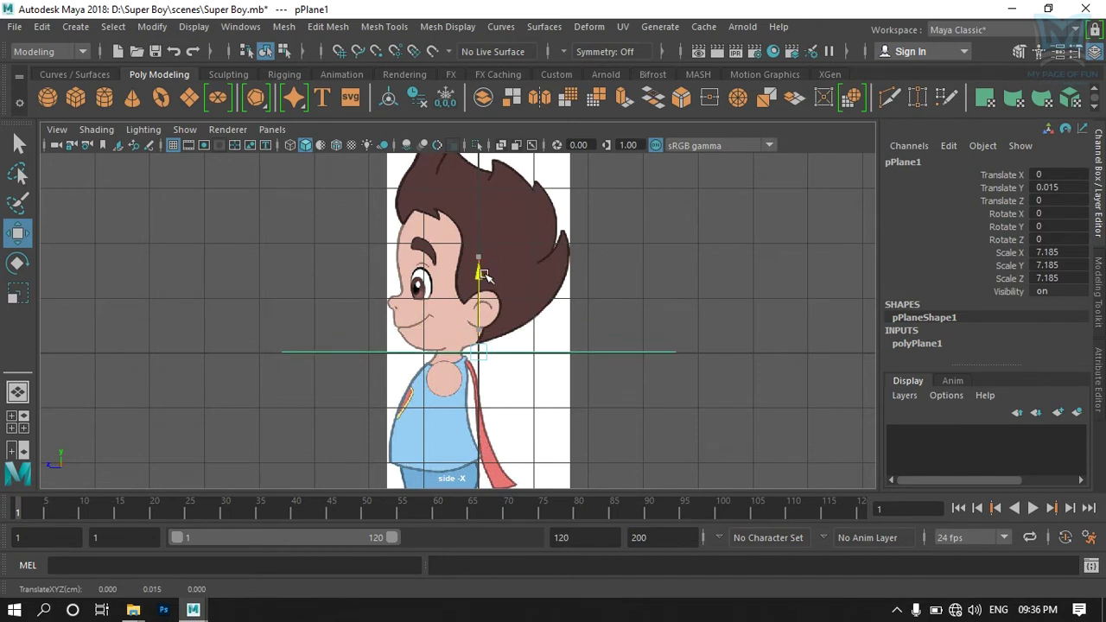
key("space")
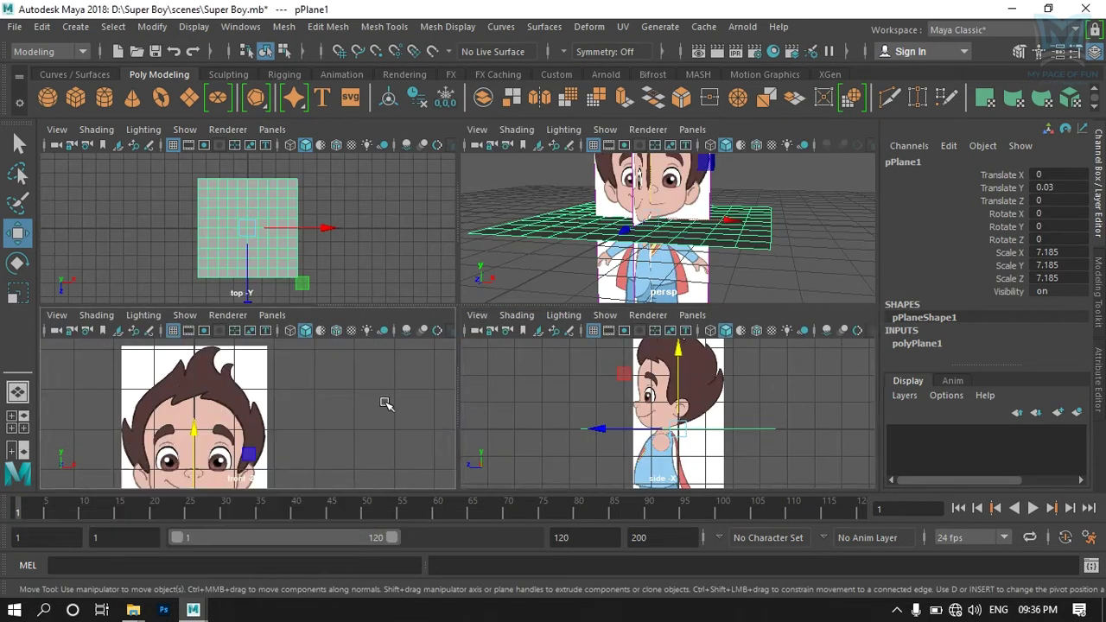
Step: Frame the front view to confirm the plane sits at the boy's neck
key("space")
key("f")
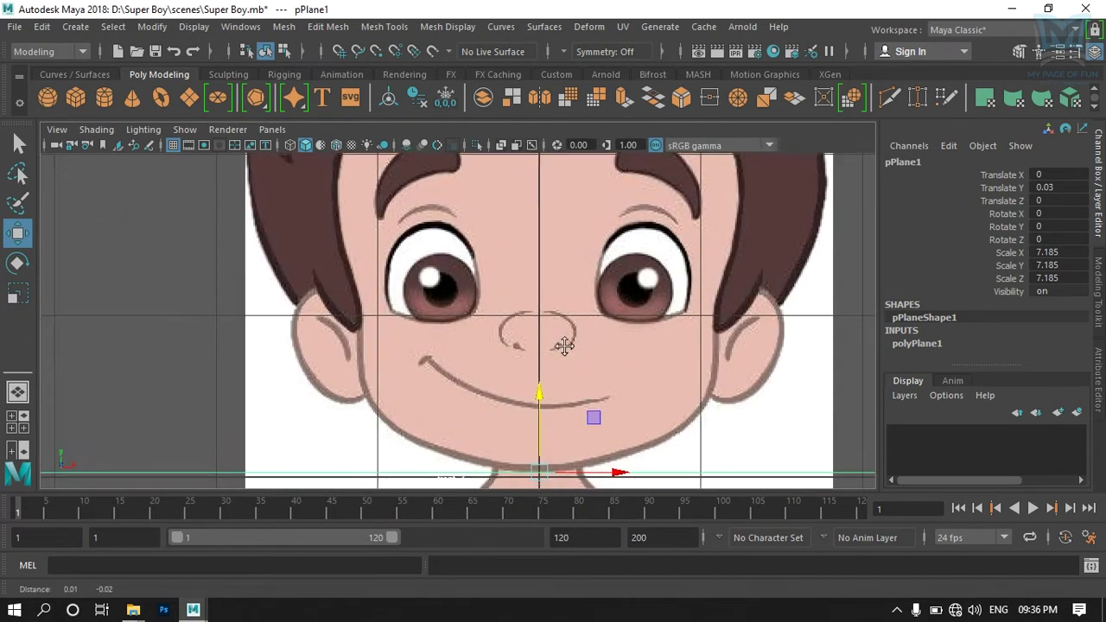
scroll(546, 365, "up", 2)
scroll(506, 388, "up", 3)
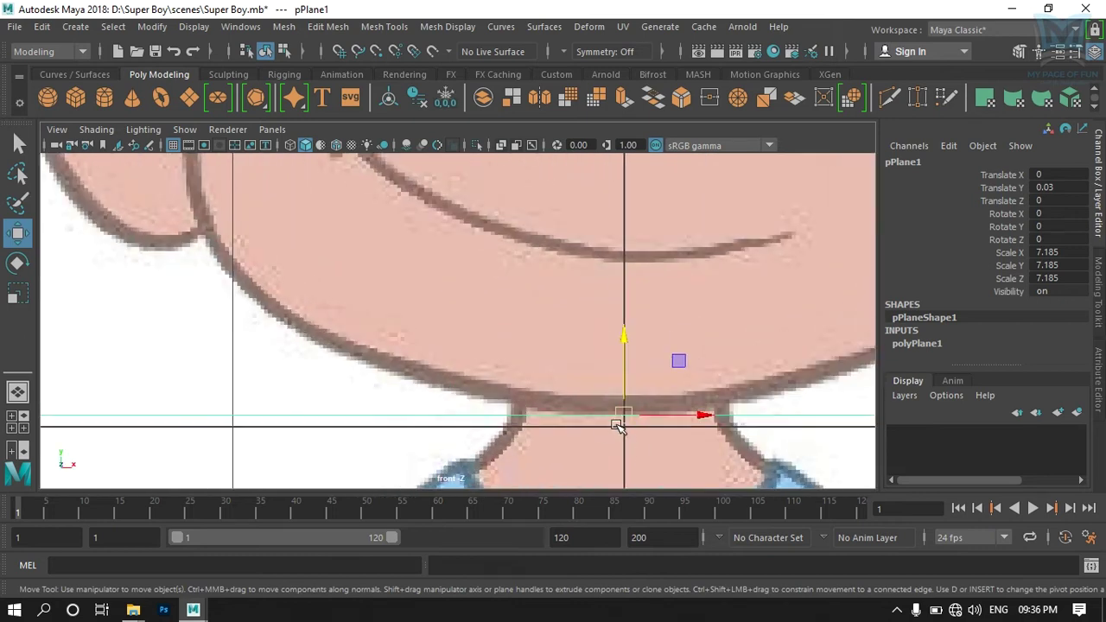
key("f")
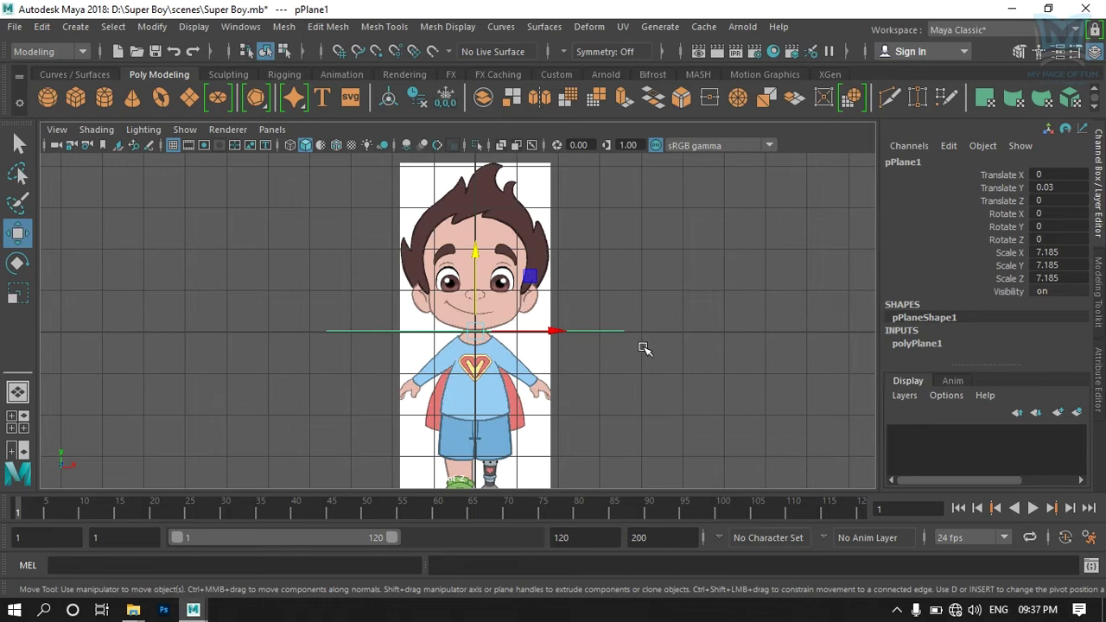
Step: Delete pPlane1 from the perspective view, leaving the two reference planes
key("space")
key("space")
left_click_drag(669, 294, 646, 317, "alt")
scroll(648, 328, "down", 5)
scroll(650, 345, "down", 4)
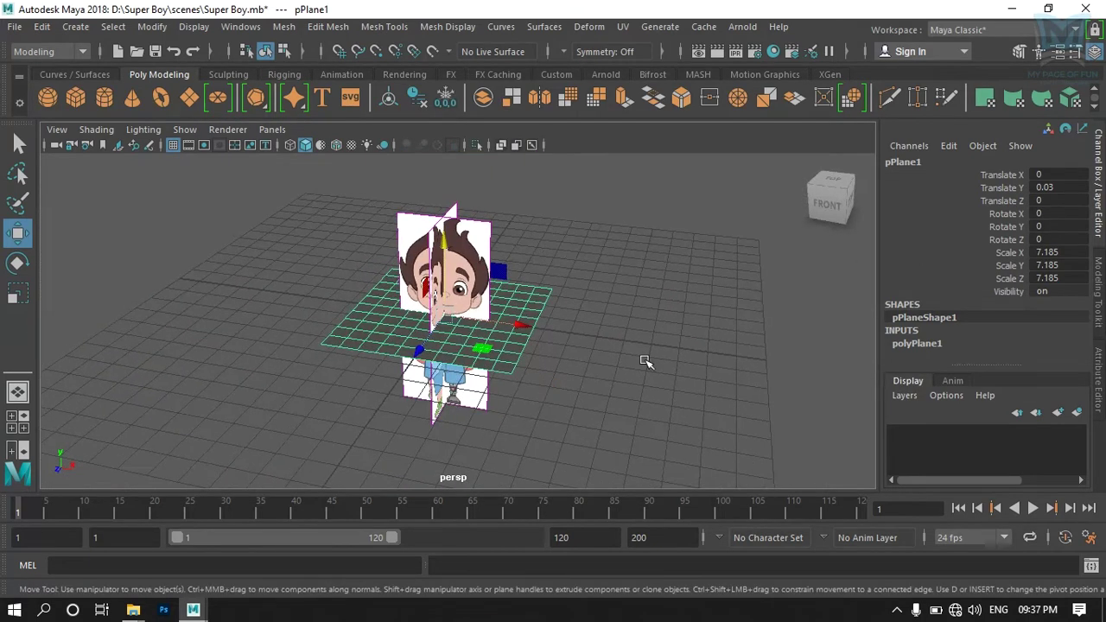
key("Delete")
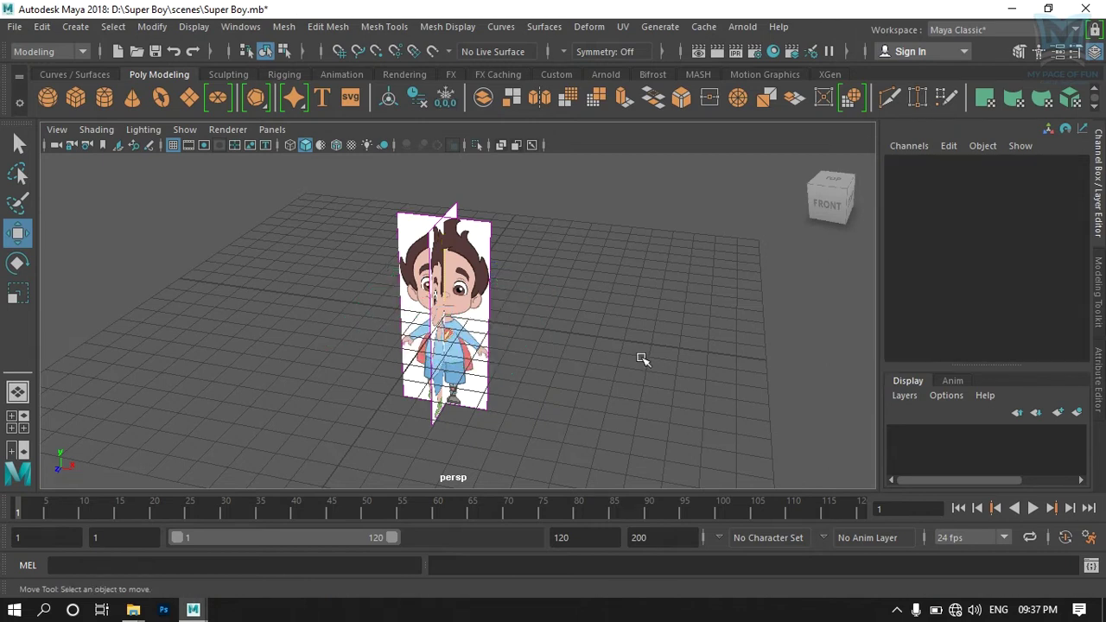
Step: Select imagePlane1 and scroll the Channel Box to its Depth and Size X/Y attributes
left_click_drag(197, 399, 284, 387, "alt")
scroll(431, 379, "up", 3)
scroll(406, 383, "down", 5)
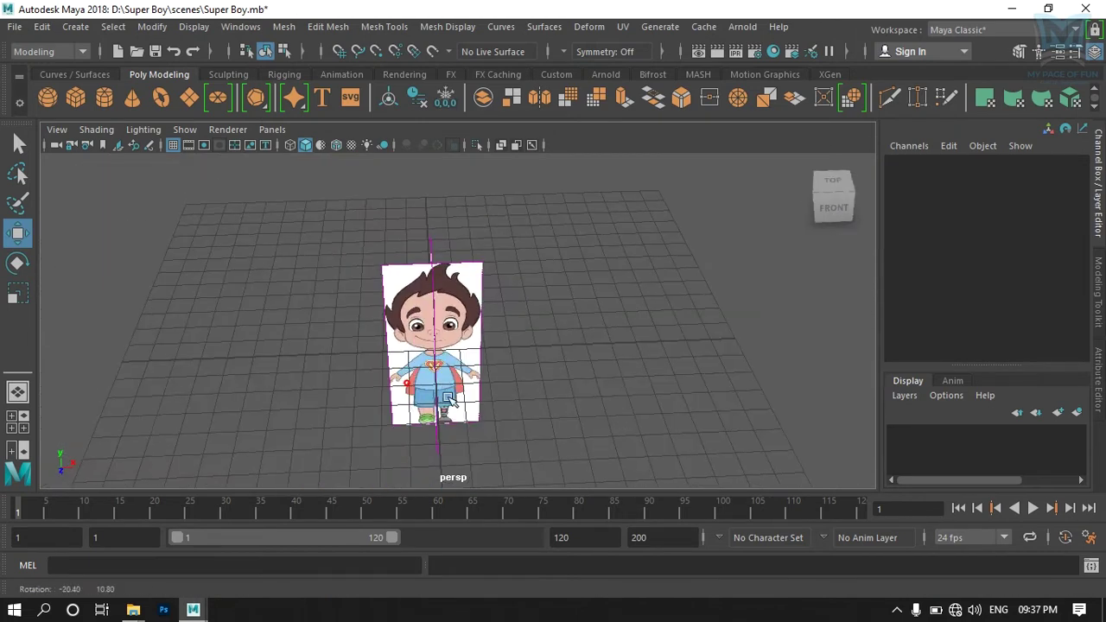
mouse_move(458, 379)
left_mouse_down("alt")
mouse_move(444, 351)
mouse_move(448, 367)
left_mouse_up("alt")
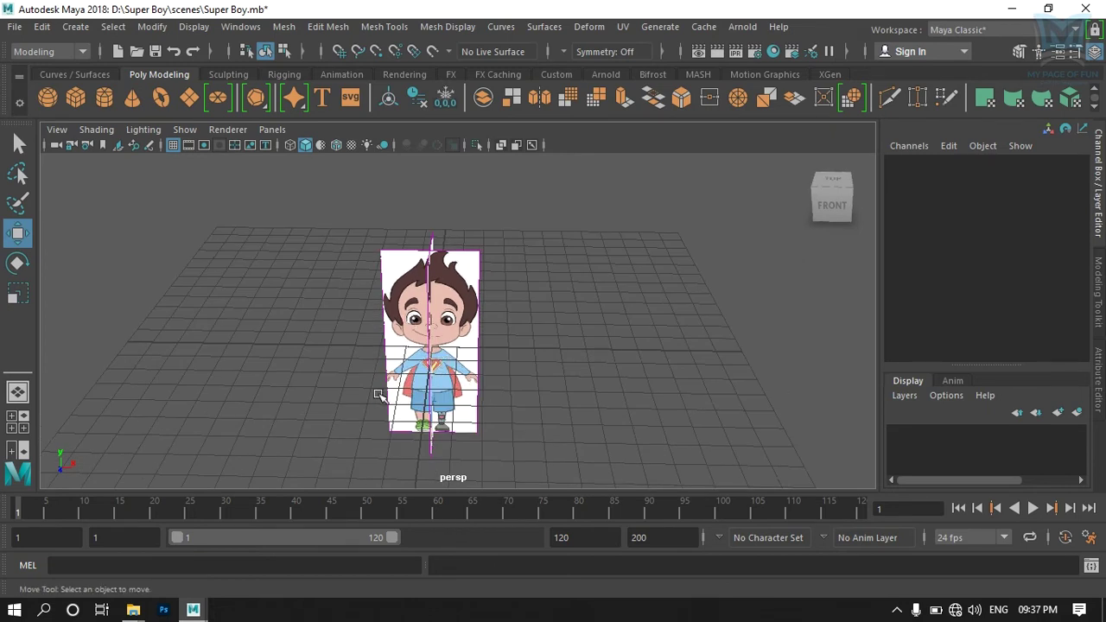
scroll(496, 363, "down", 3)
mouse_move(496, 363)
left_mouse_down("alt")
mouse_move(523, 360)
mouse_move(510, 346)
mouse_move(527, 370)
mouse_move(507, 347)
left_mouse_up("alt")
scroll(521, 365, "up", 2)
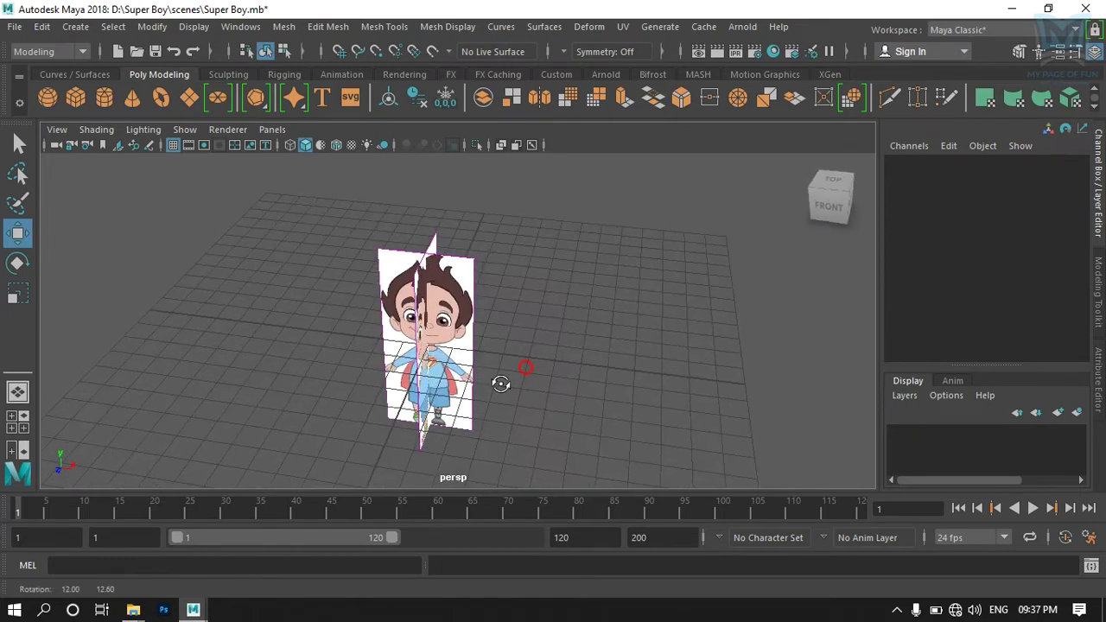
mouse_move(473, 235)
left_mouse_down("alt")
mouse_move(493, 274)
mouse_move(476, 289)
left_mouse_up("alt")
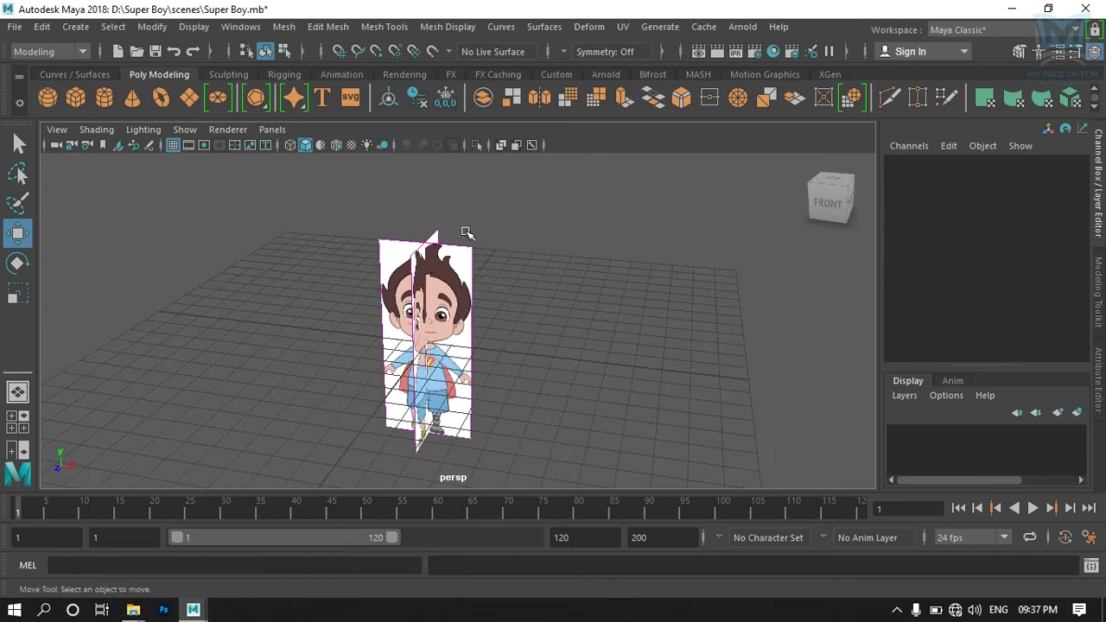
left_click(470, 259)
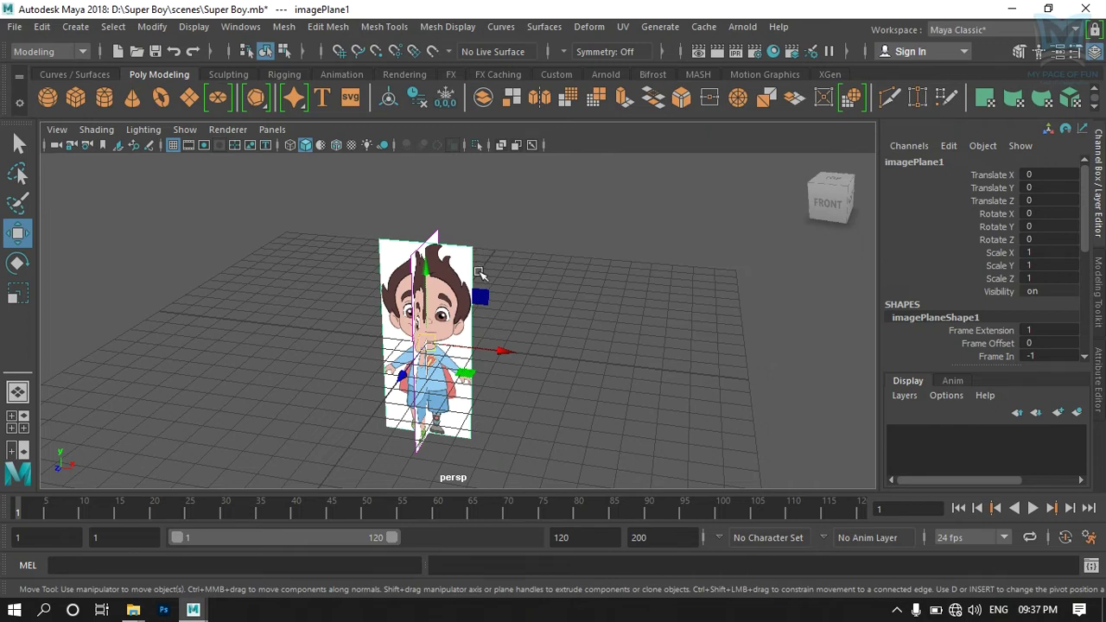
scroll(1041, 273, "down", 1)
scroll(1037, 277, "down", 2)
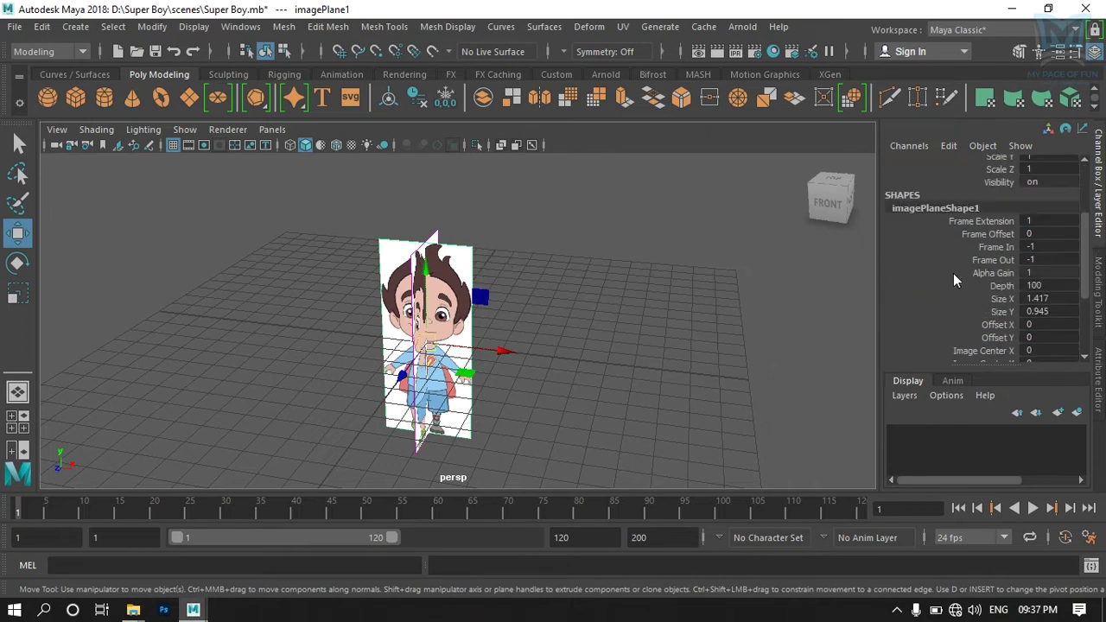
Step: Set imagePlane1's Image Center Z to -90 in the Channel Box
scroll(978, 263, "down", 1)
scroll(980, 263, "down", 1)
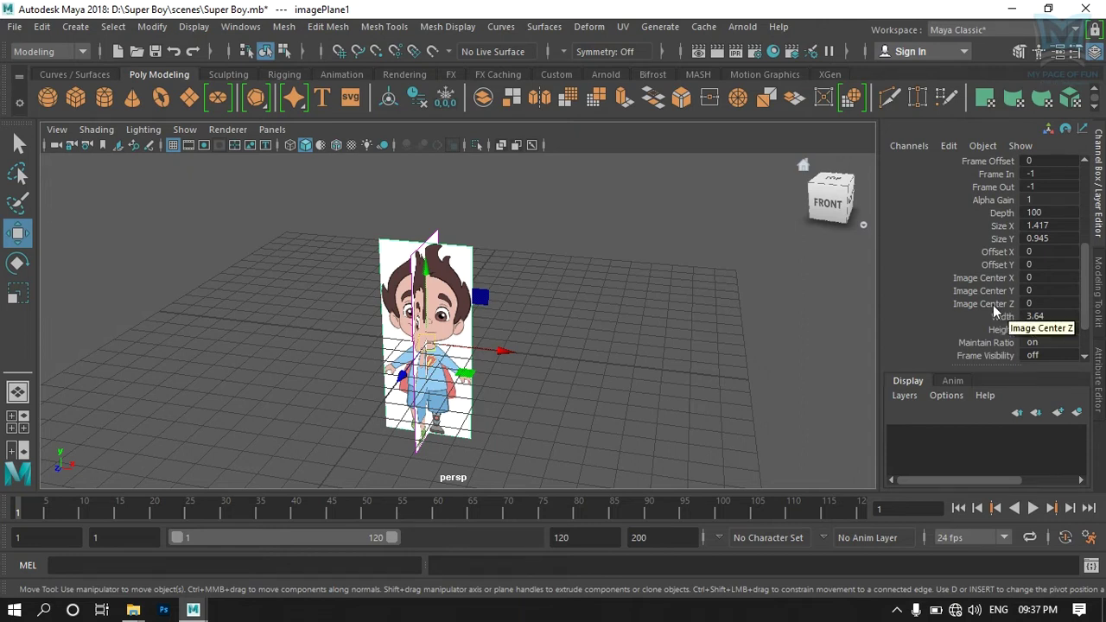
double_click(1034, 302)
type("-90")
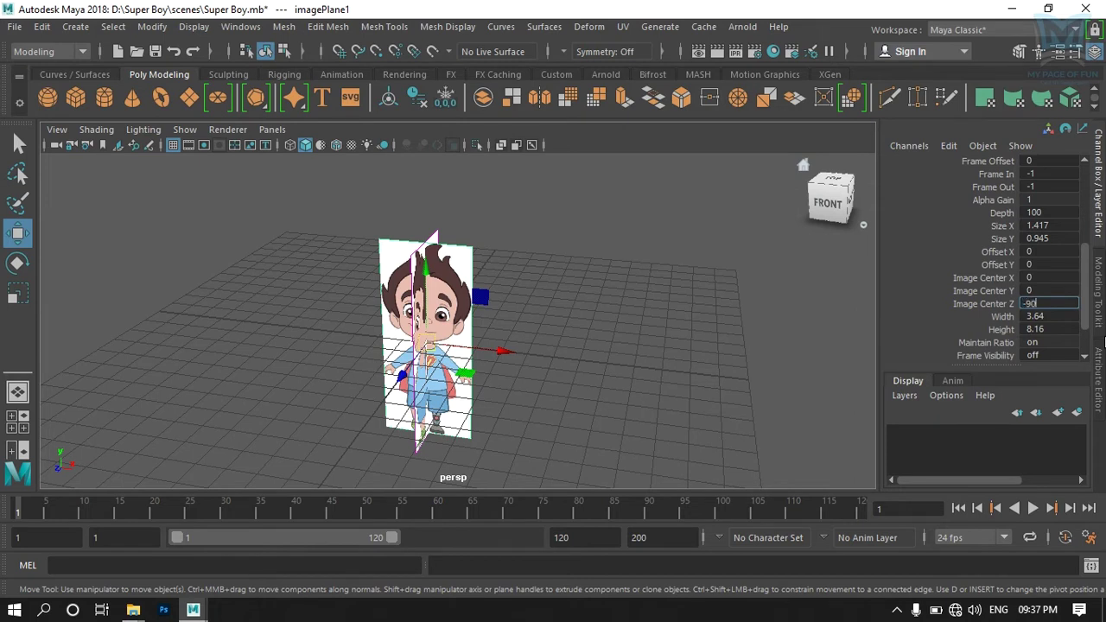
key("Return")
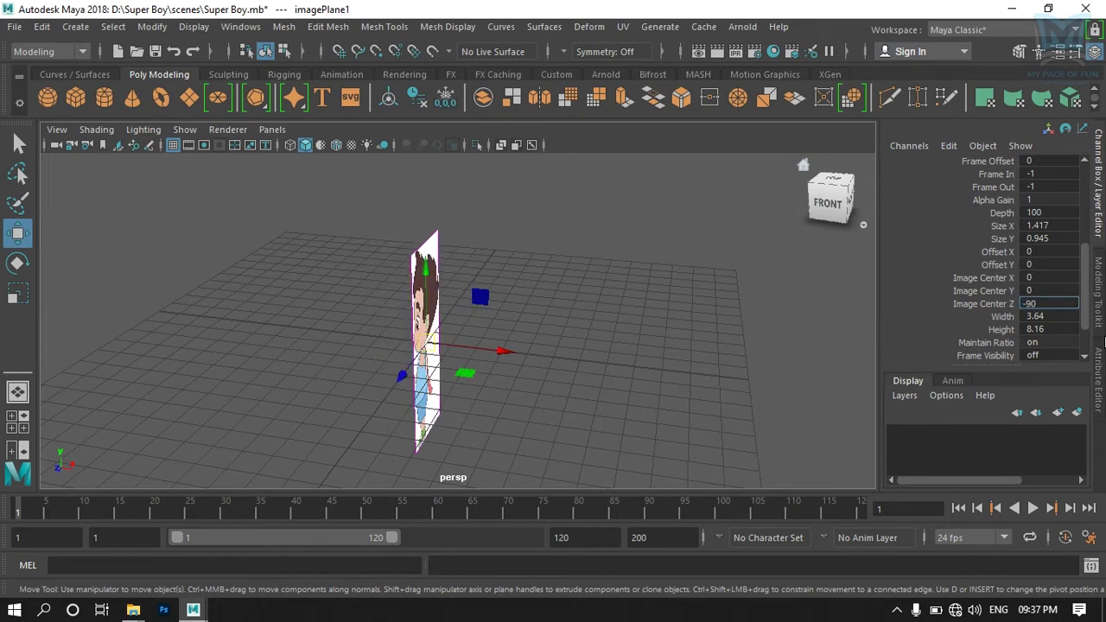
left_click_drag(724, 336, 547, 294, "alt")
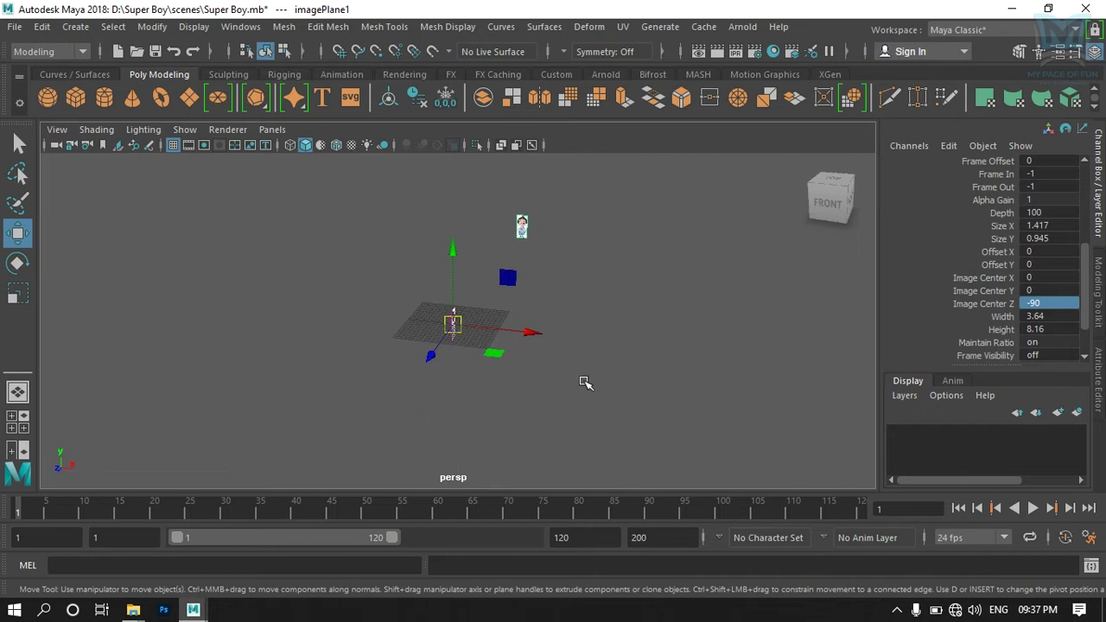
left_click_drag(547, 328, 548, 279, "alt")
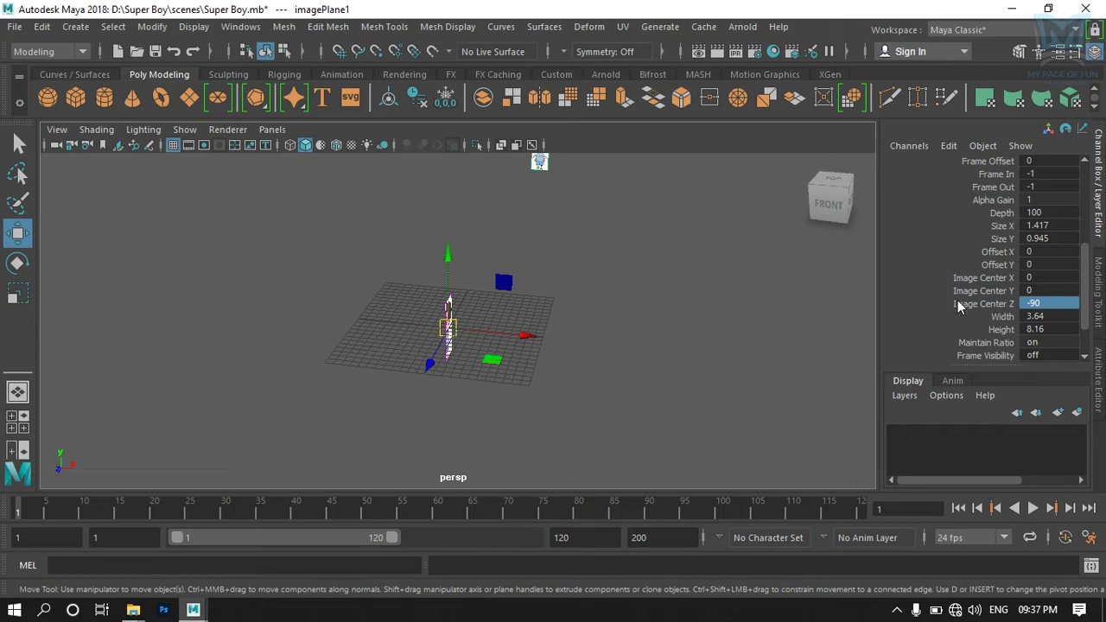
key("ctrl+z")
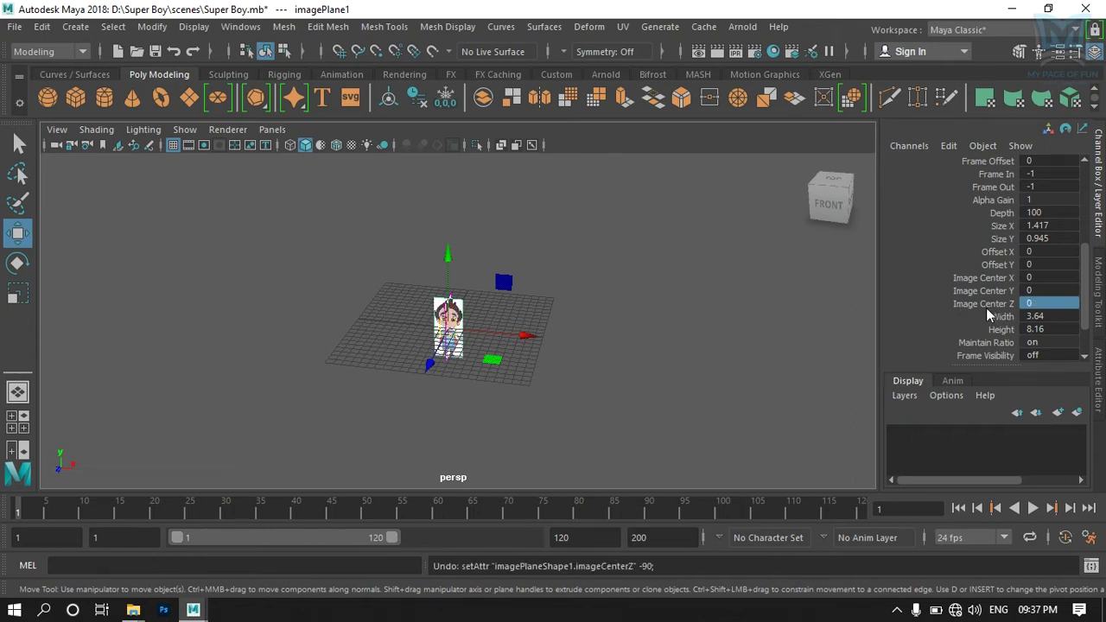
left_click(981, 303)
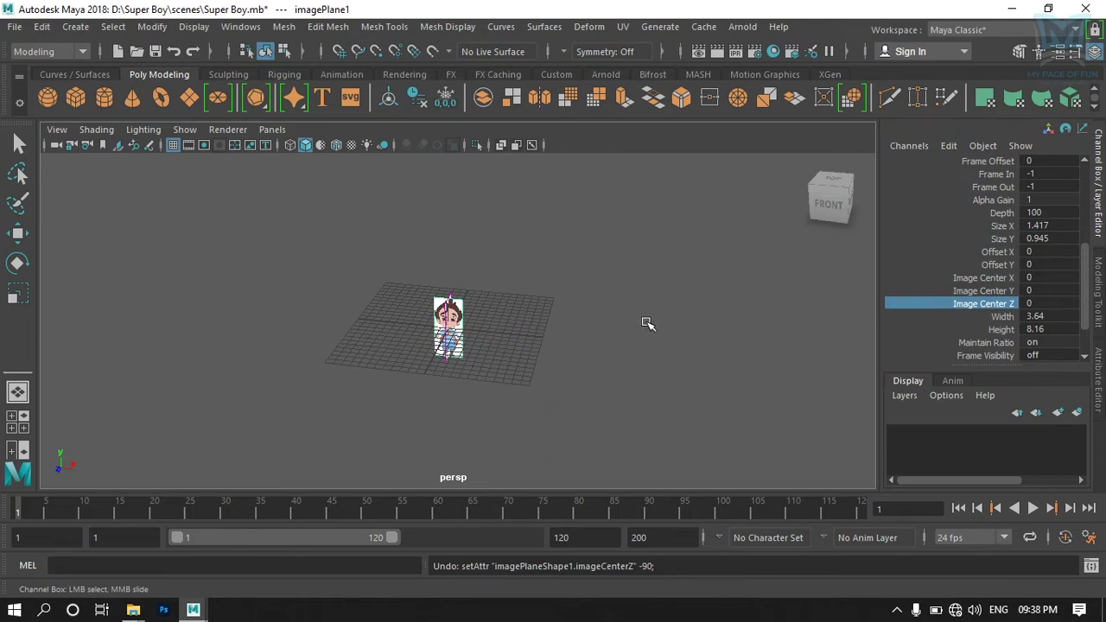
middle_click_drag(647, 324, 432, 330)
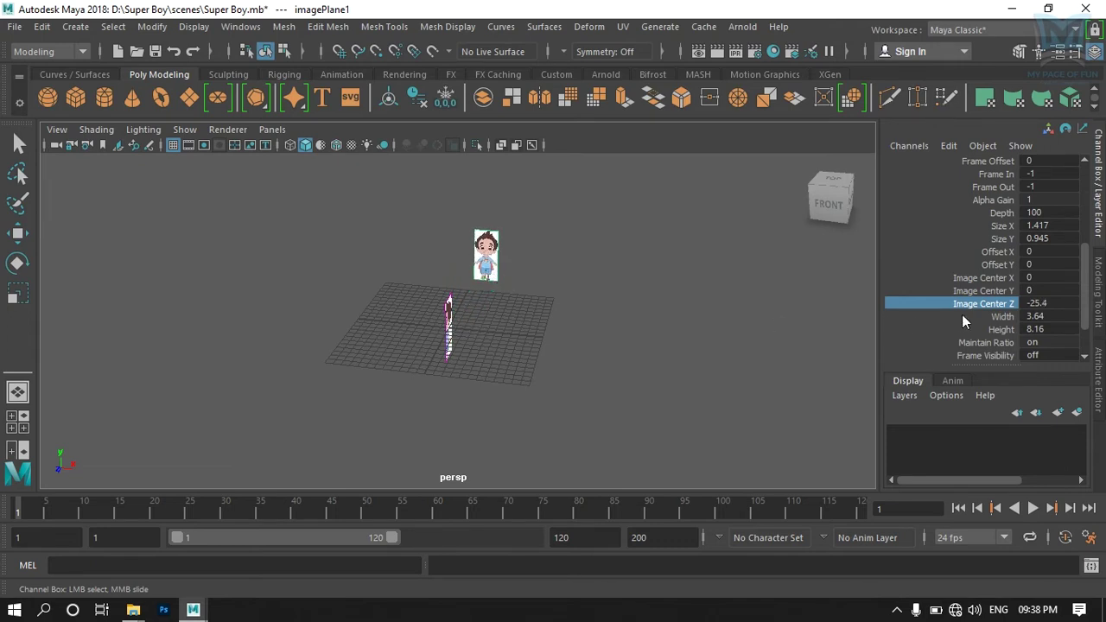
double_click(1037, 304)
type("-90")
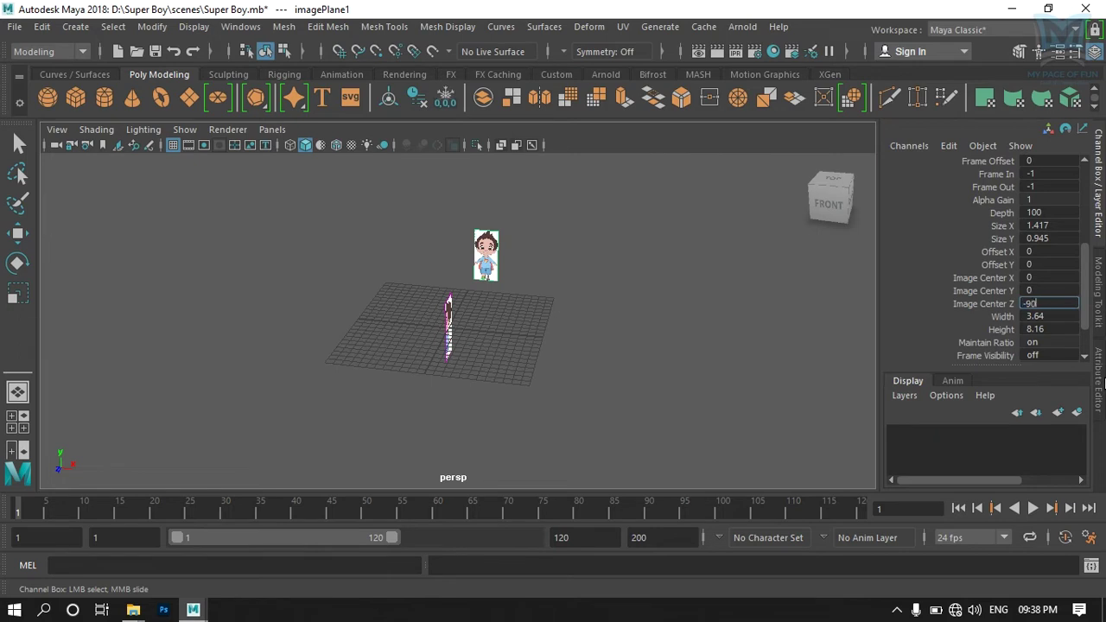
key("Return")
Step: Orbit to check the pushed-back front plane, then select imagePlane2 with the Move tool
left_click_drag(469, 365, 579, 367, "alt")
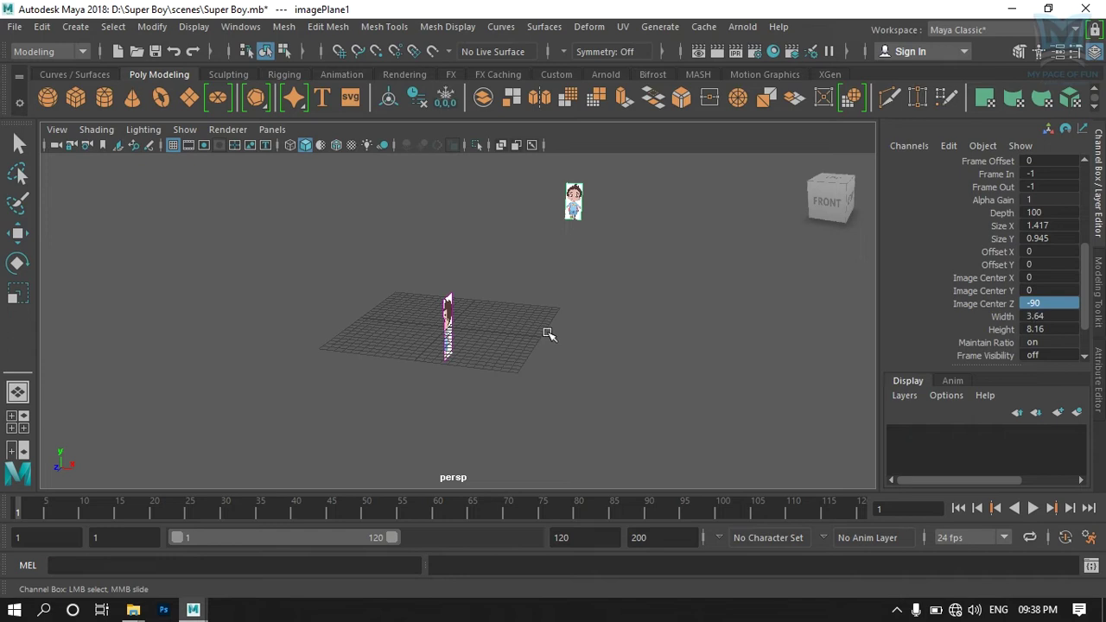
scroll(487, 361, "up", 5)
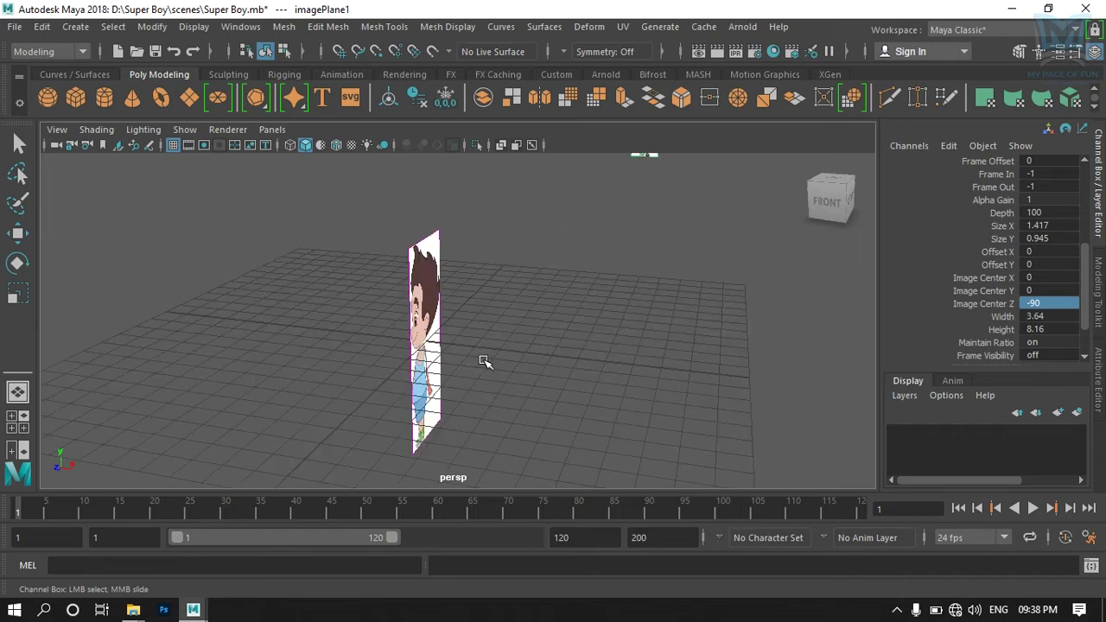
mouse_move(521, 400)
left_mouse_down("alt")
mouse_move(192, 394)
mouse_move(548, 375)
left_mouse_up("alt")
mouse_move(426, 368)
left_mouse_down("alt")
mouse_move(43, 382)
mouse_move(294, 394)
mouse_move(475, 378)
mouse_move(254, 375)
mouse_move(447, 372)
left_mouse_up("alt")
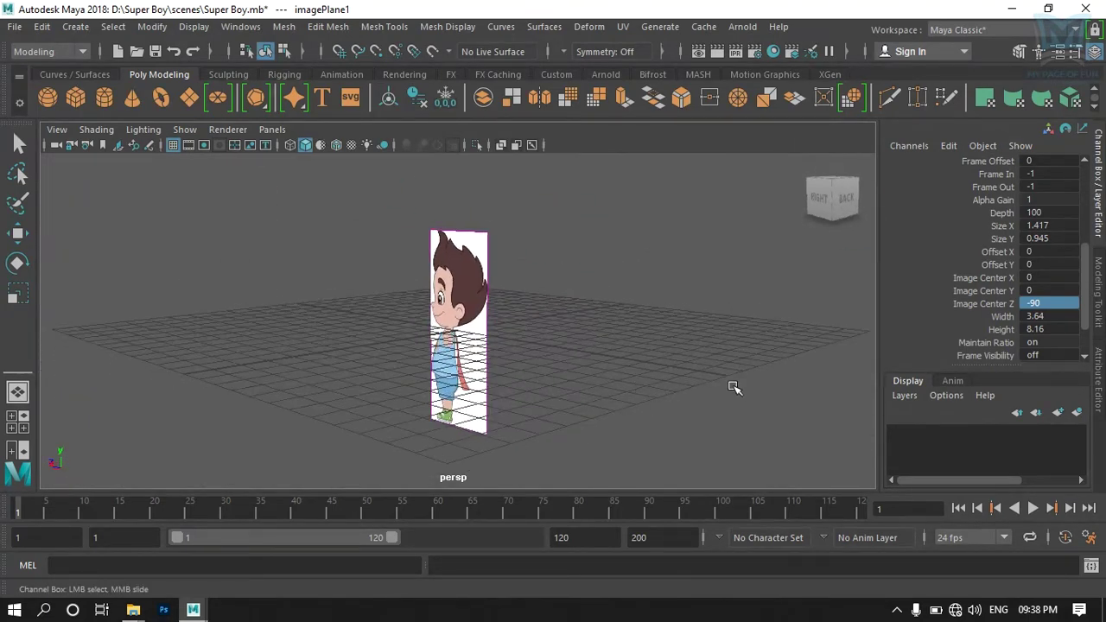
mouse_move(393, 407)
left_mouse_down("alt")
mouse_move(682, 402)
mouse_move(599, 414)
left_mouse_up("alt")
mouse_move(488, 388)
left_mouse_down("alt")
mouse_move(499, 395)
mouse_move(464, 369)
left_mouse_up("alt")
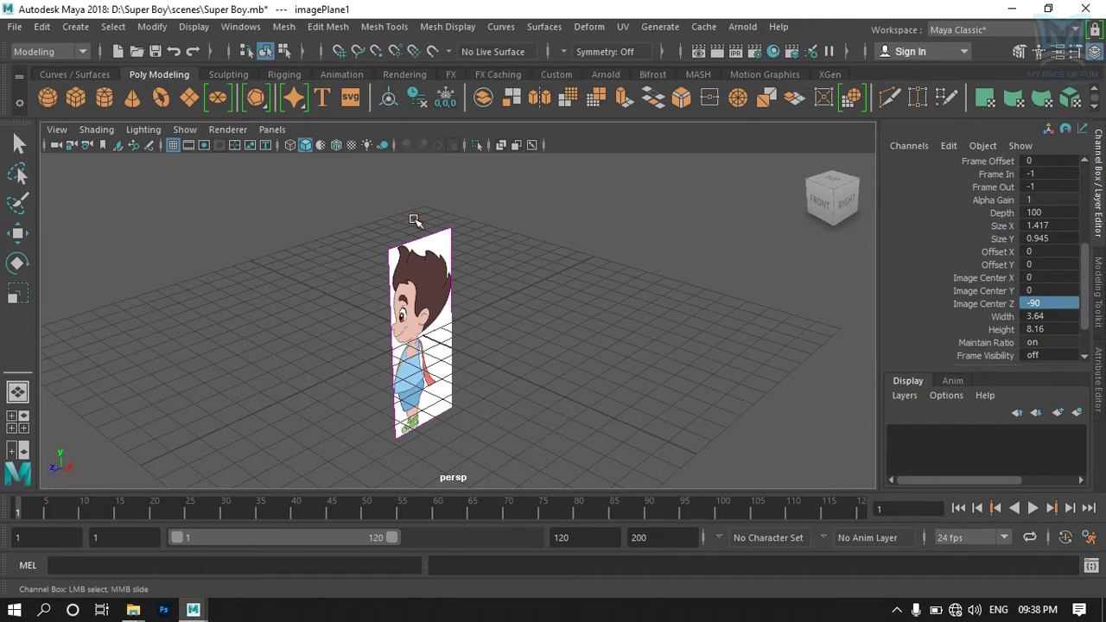
left_click(447, 249)
key("w")
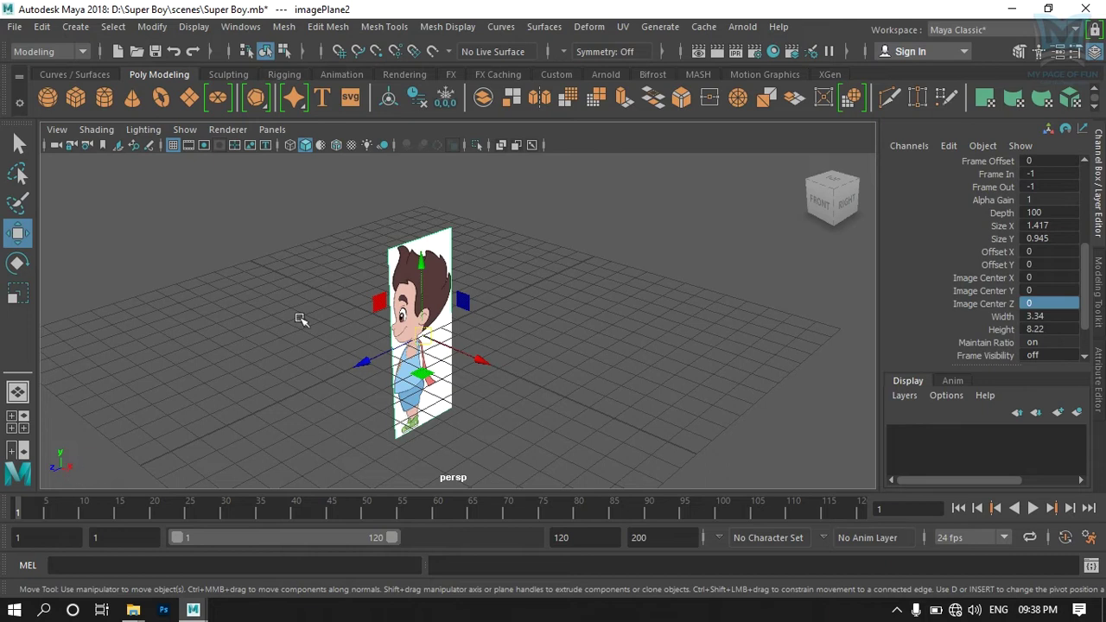
Step: Set imagePlane2's Image Center X to -90 and return to the four-view layout
double_click(1031, 276)
type("-90")
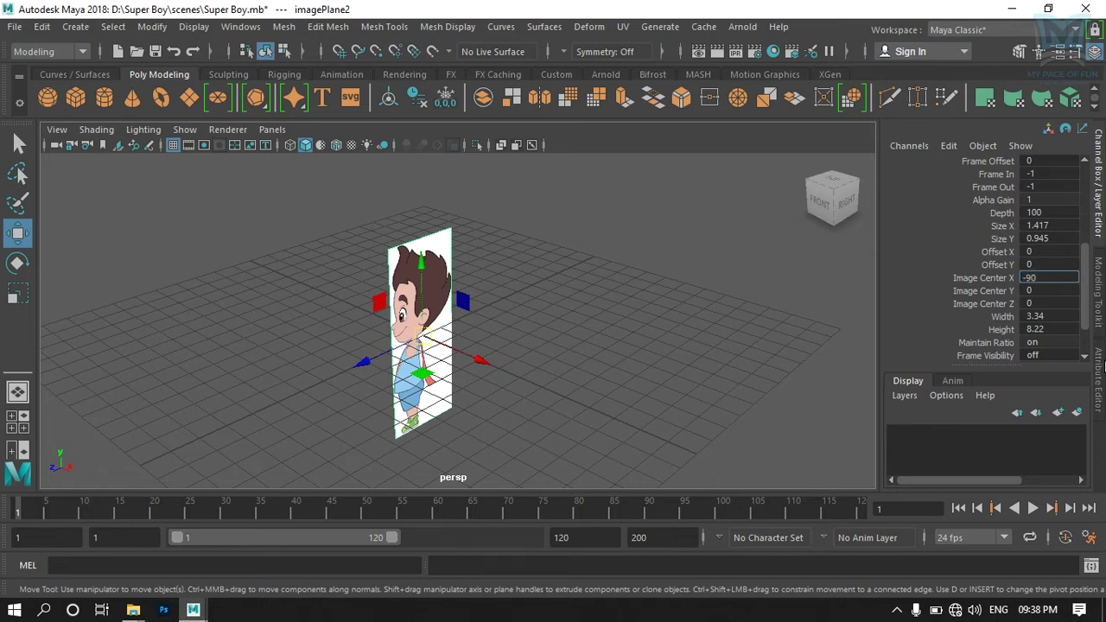
key("Return")
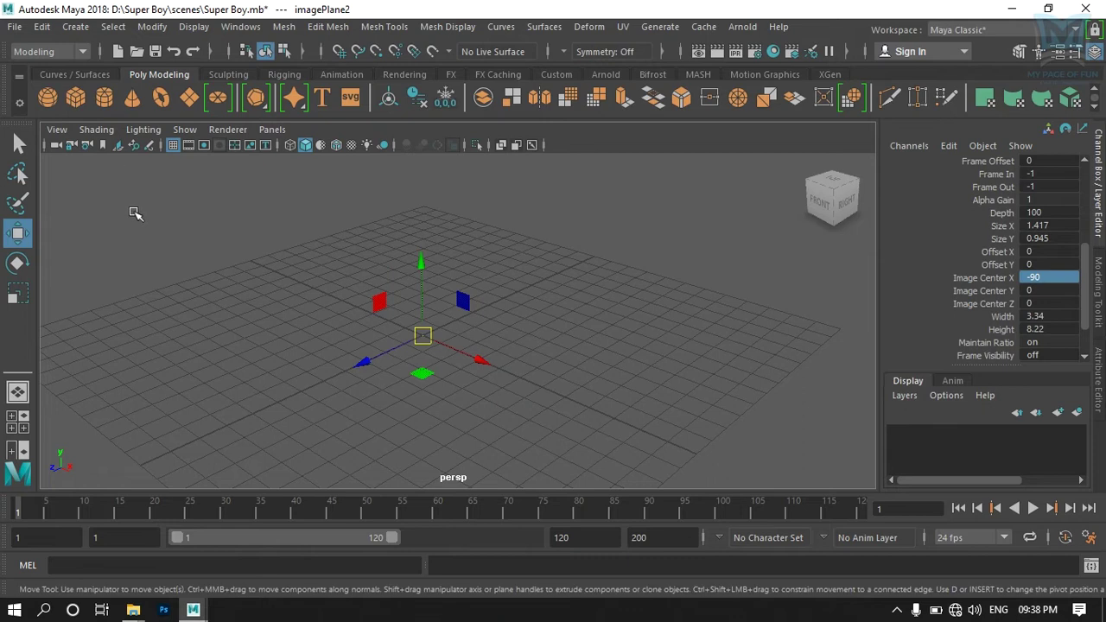
scroll(179, 272, "down", 3)
mouse_move(179, 272)
left_mouse_down("alt")
mouse_move(259, 338)
mouse_move(227, 333)
mouse_move(284, 366)
left_mouse_up("alt")
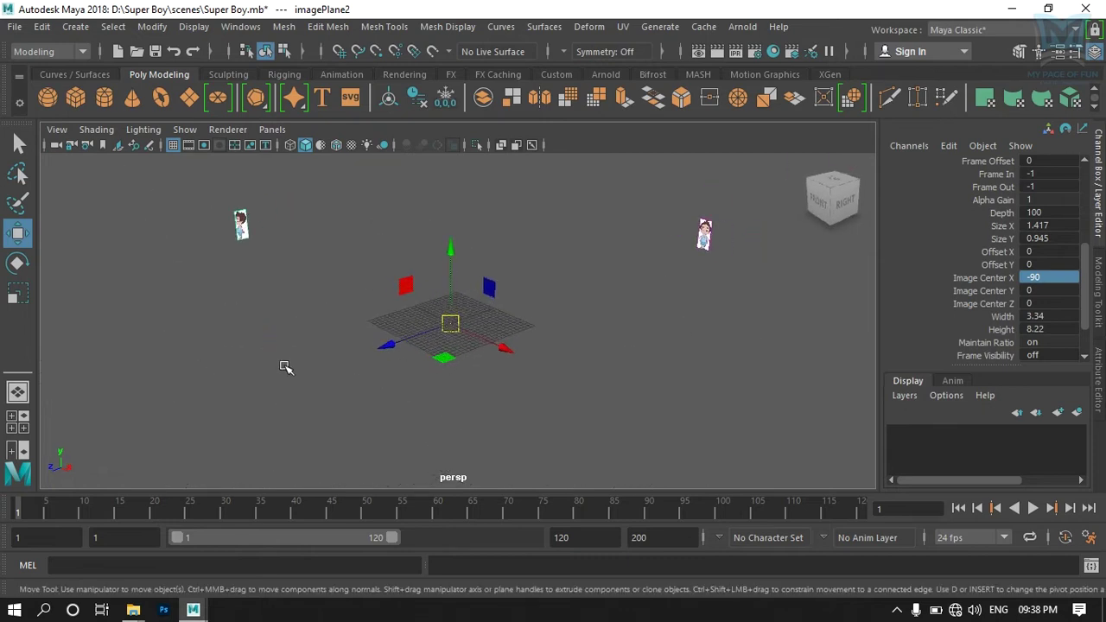
key("space")
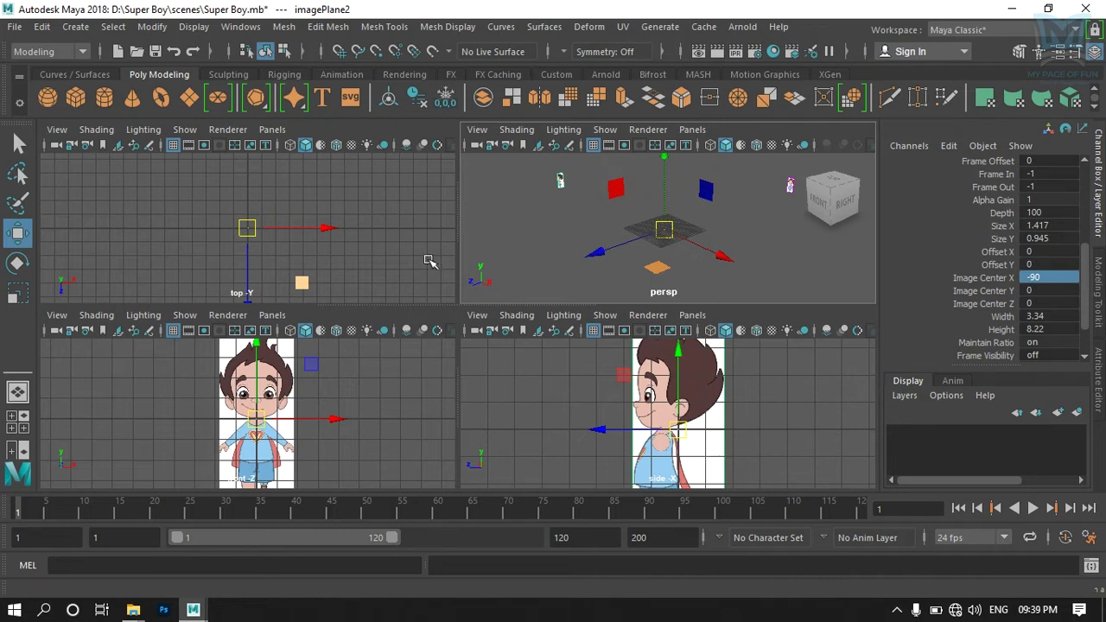
Step: Save the Super Boy.mb scene from the maximized perspective view
key("space")
key("ctrl+s")
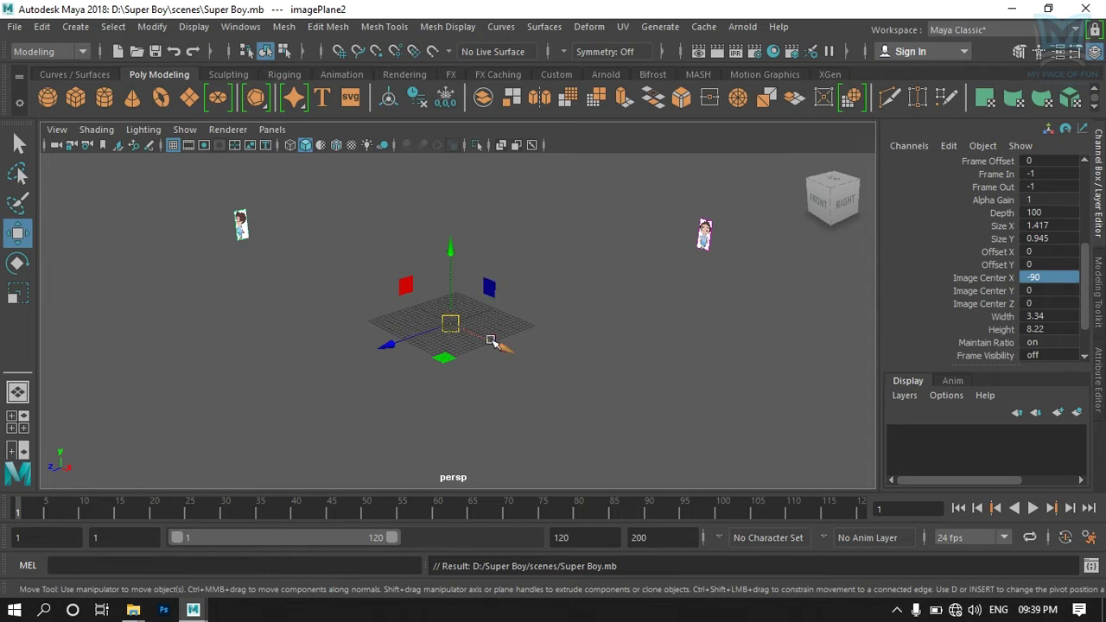
mouse_move(570, 387)
left_mouse_down("alt")
mouse_move(506, 375)
mouse_move(516, 382)
left_mouse_up("alt")
Step: Bring the front view of the boy's reference drawing up to fill the workspace
key("space")
key("space")
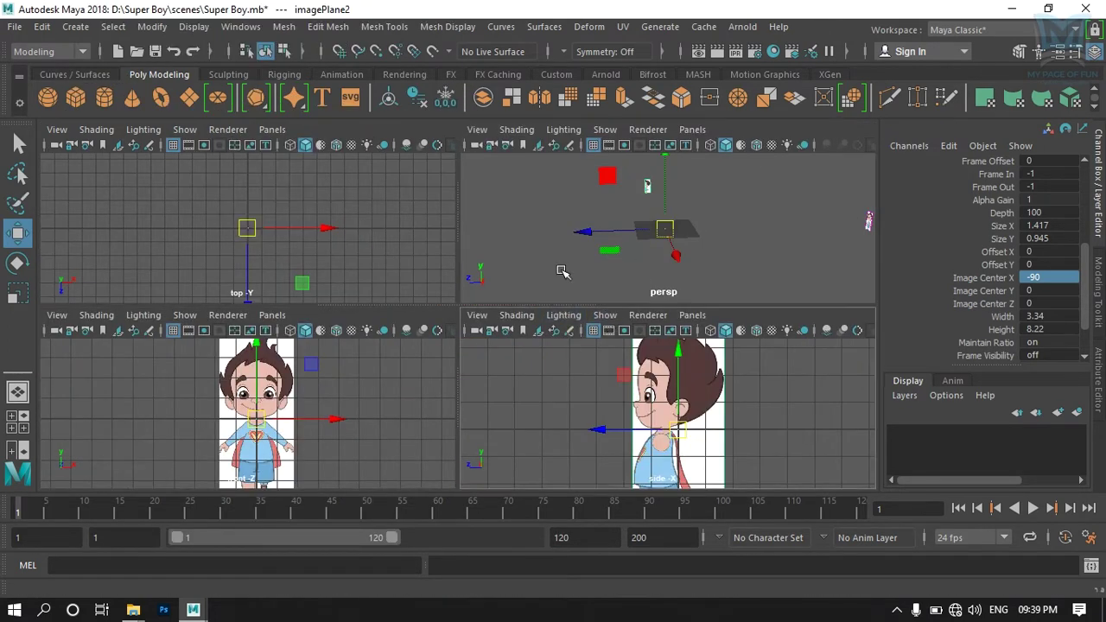
key("space")
mouse_move(454, 375)
left_mouse_down("alt")
mouse_move(627, 385)
mouse_move(452, 351)
mouse_move(468, 347)
left_mouse_up("alt")
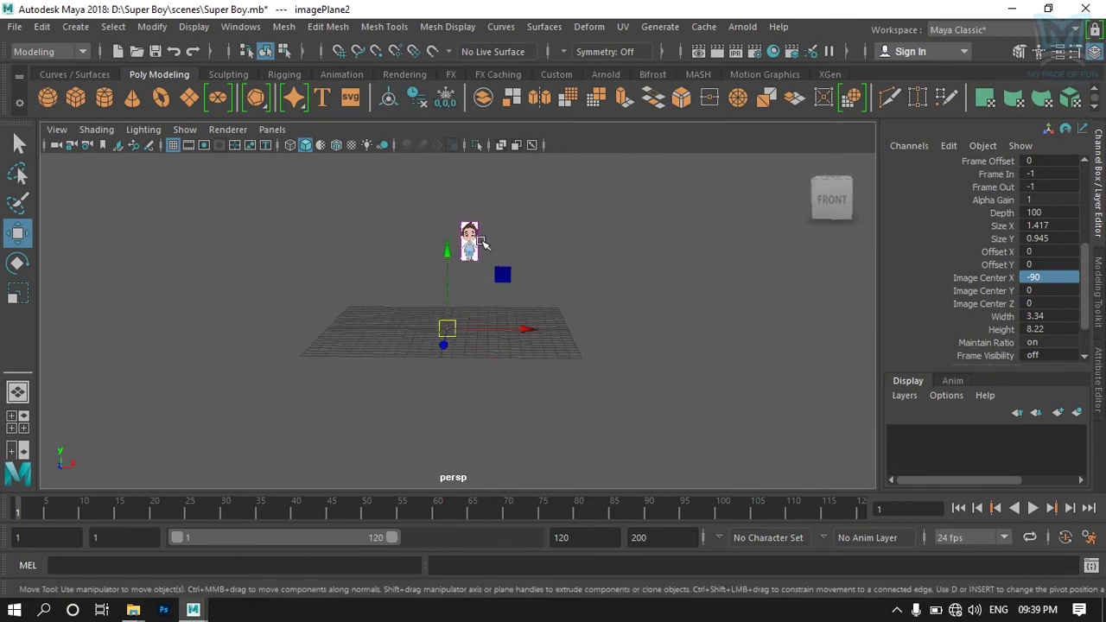
key("space")
key("space")
mouse_move(480, 402)
middle_mouse_down("alt")
mouse_move(464, 244)
mouse_move(442, 197)
middle_mouse_up("alt")
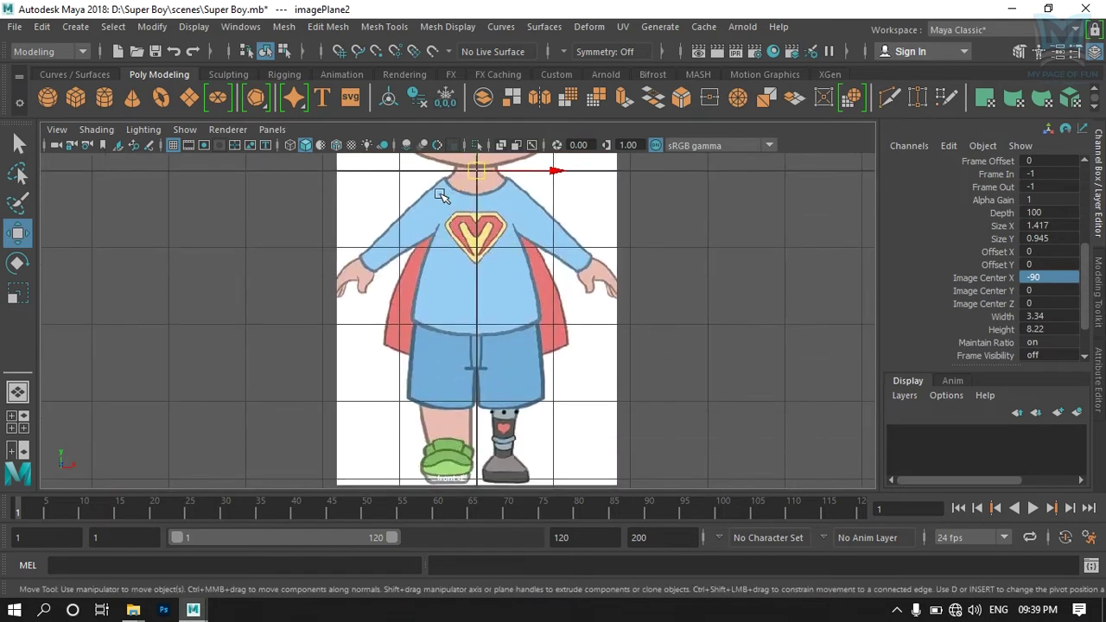
Step: Frame the boy's neck and chest in the front view and add polygon cube pCube1 at the origin
middle_click_drag(502, 284, 425, 333, "alt")
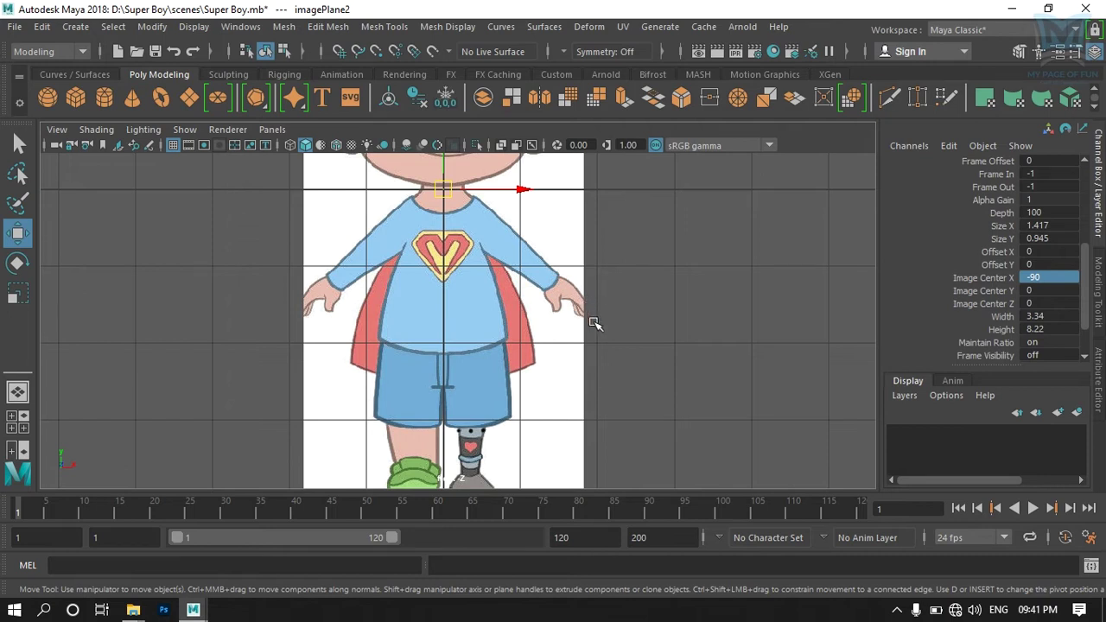
scroll(548, 327, "down", 2)
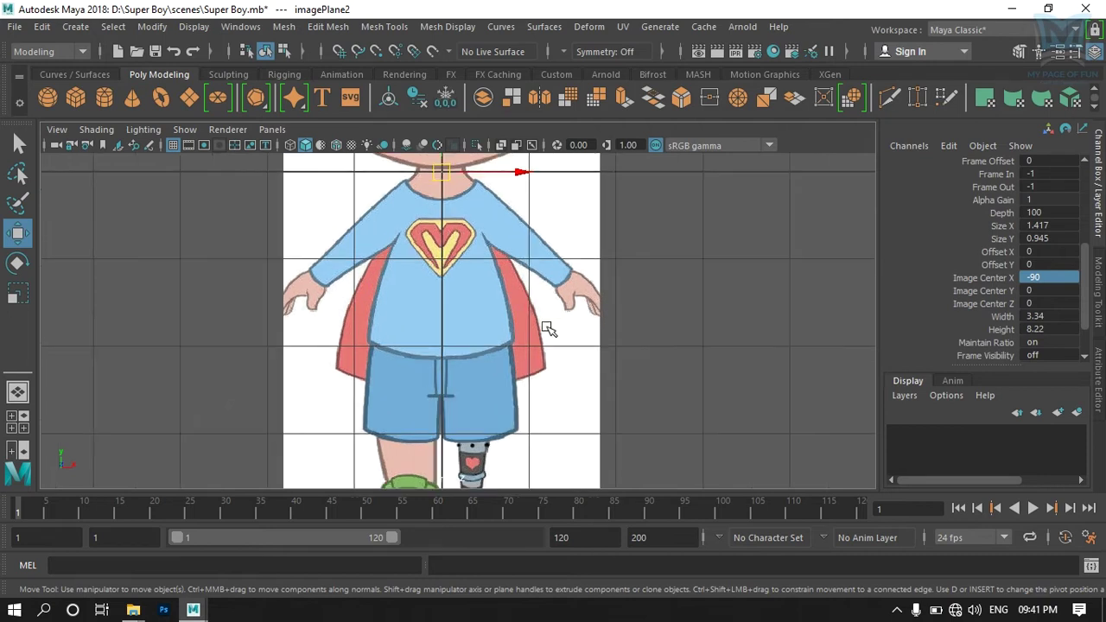
scroll(547, 327, "down", 3)
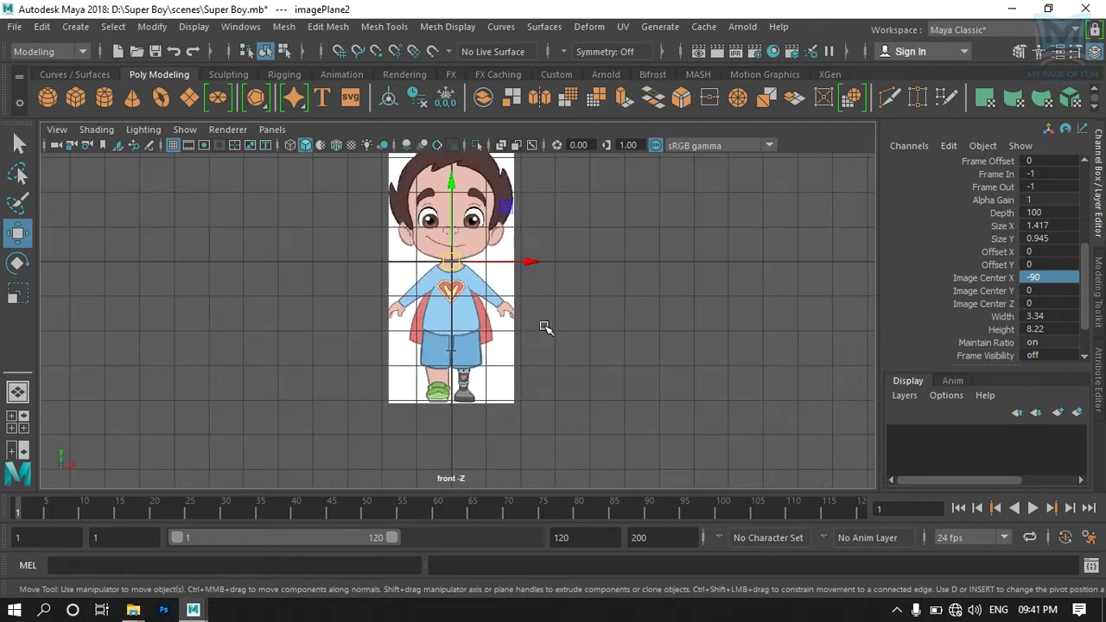
scroll(541, 333, "up", 1)
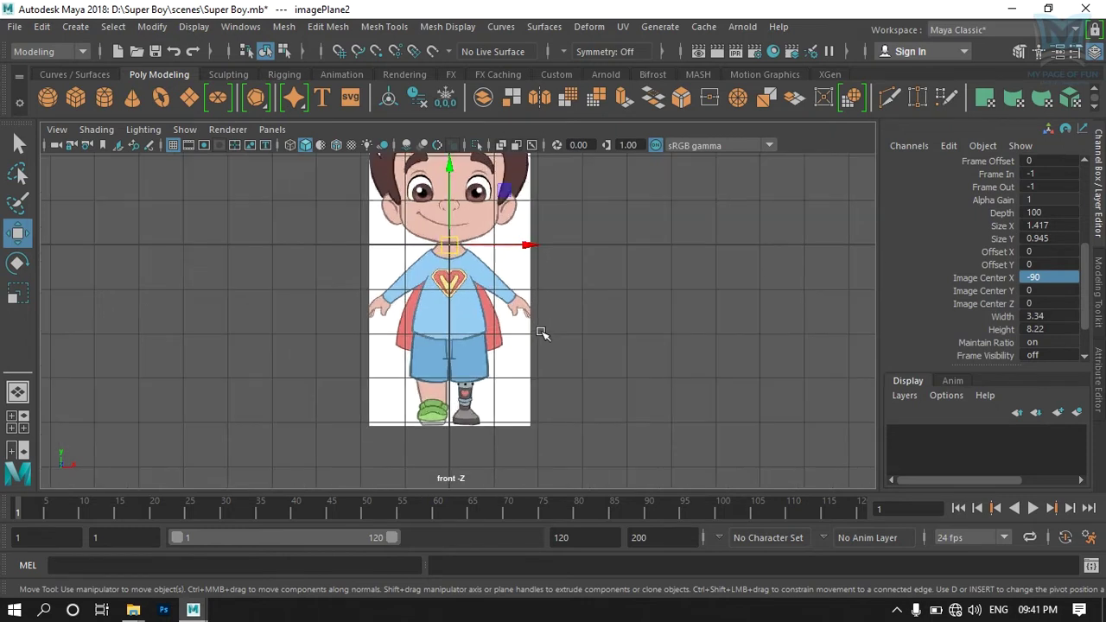
scroll(501, 337, "up", 1)
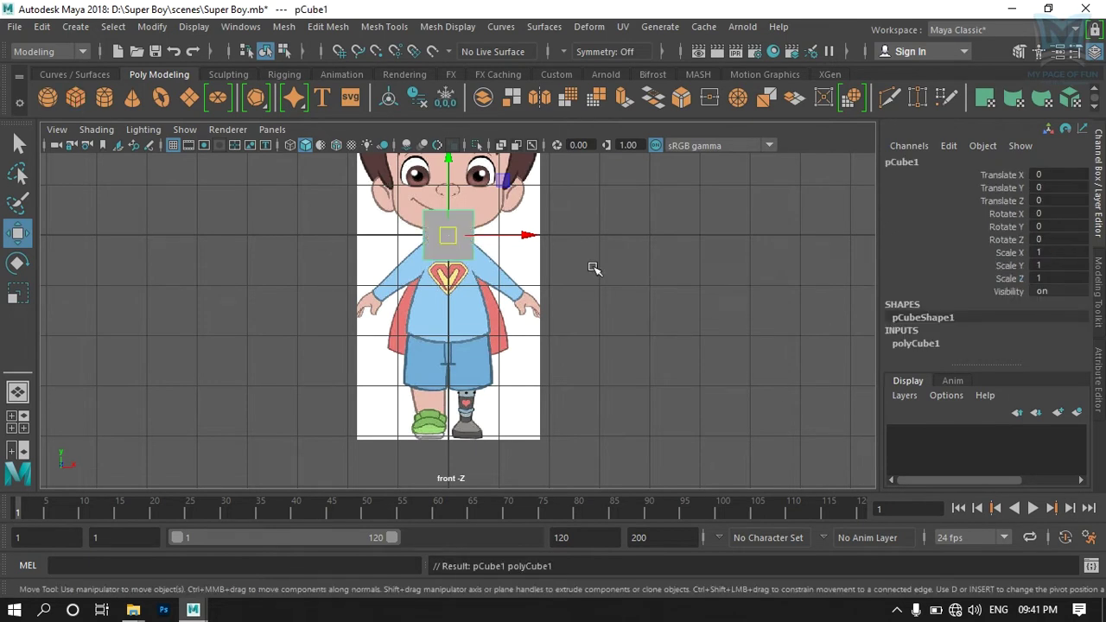
key("space")
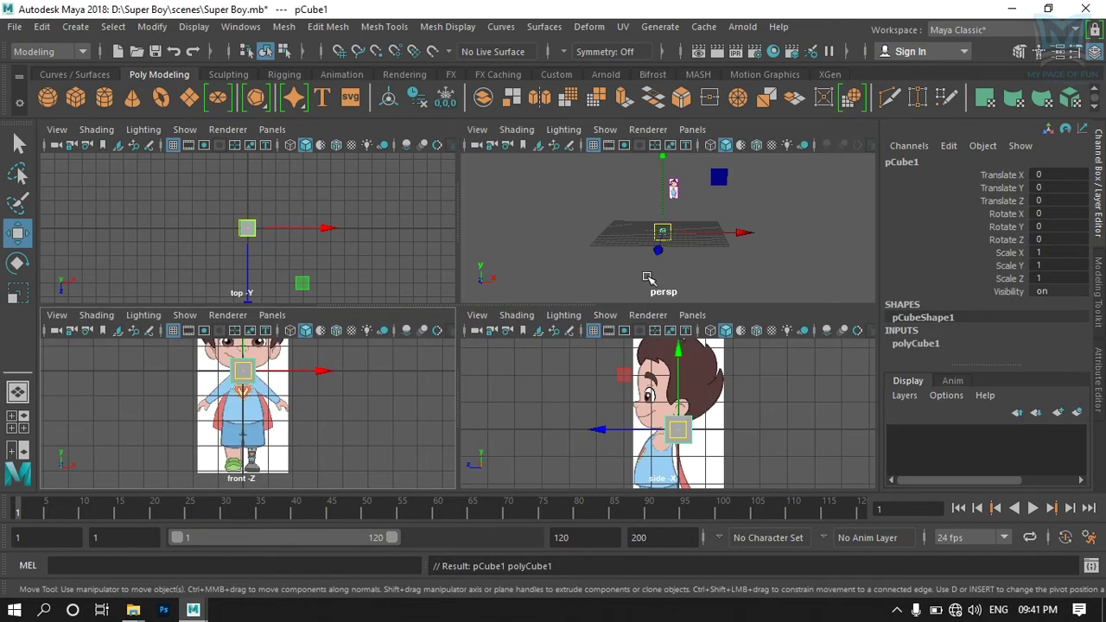
Step: Zoom in on pCube1 in a maximized perspective view and orbit down to a low front angle
scroll(668, 249, "up", 3)
scroll(681, 256, "up", 2)
scroll(662, 279, "up", 2)
key("space")
mouse_move(633, 317)
left_mouse_down("alt")
mouse_move(518, 377)
mouse_move(525, 348)
mouse_move(519, 385)
mouse_move(587, 314)
mouse_move(576, 343)
left_mouse_up("alt")
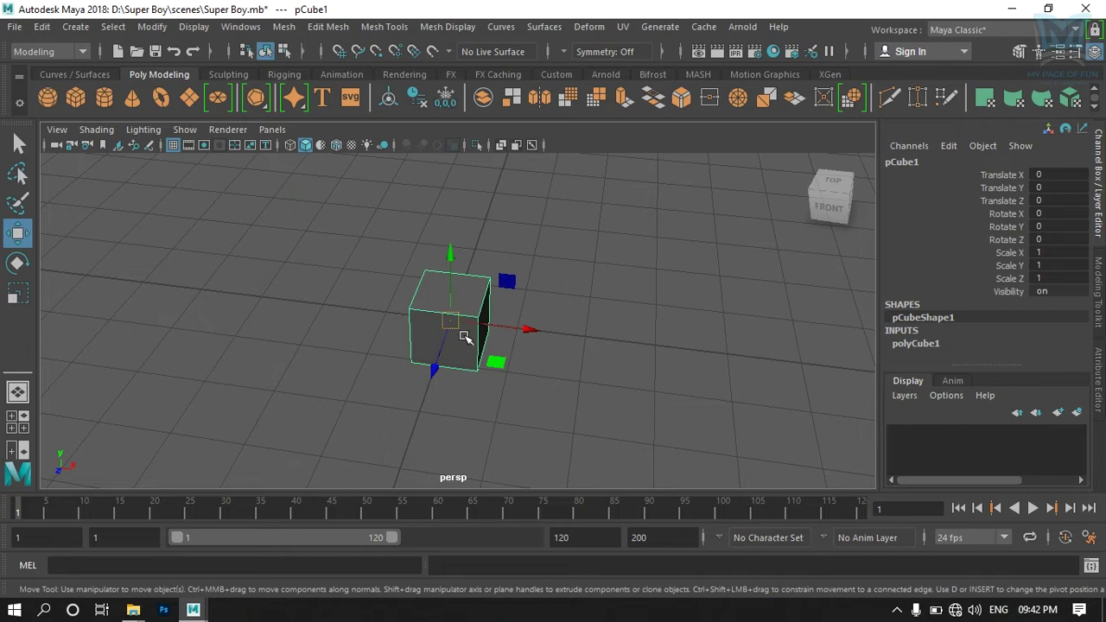
left_click_drag(517, 381, 516, 387, "alt")
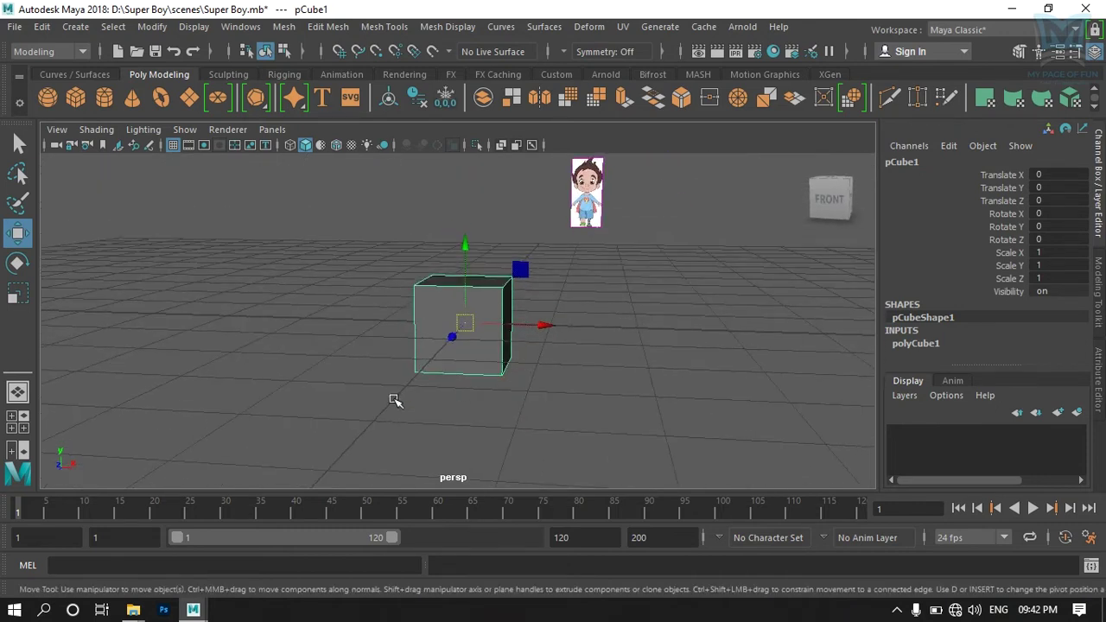
Step: Maximize the front view and move the cube down onto the boy's chest
key("space")
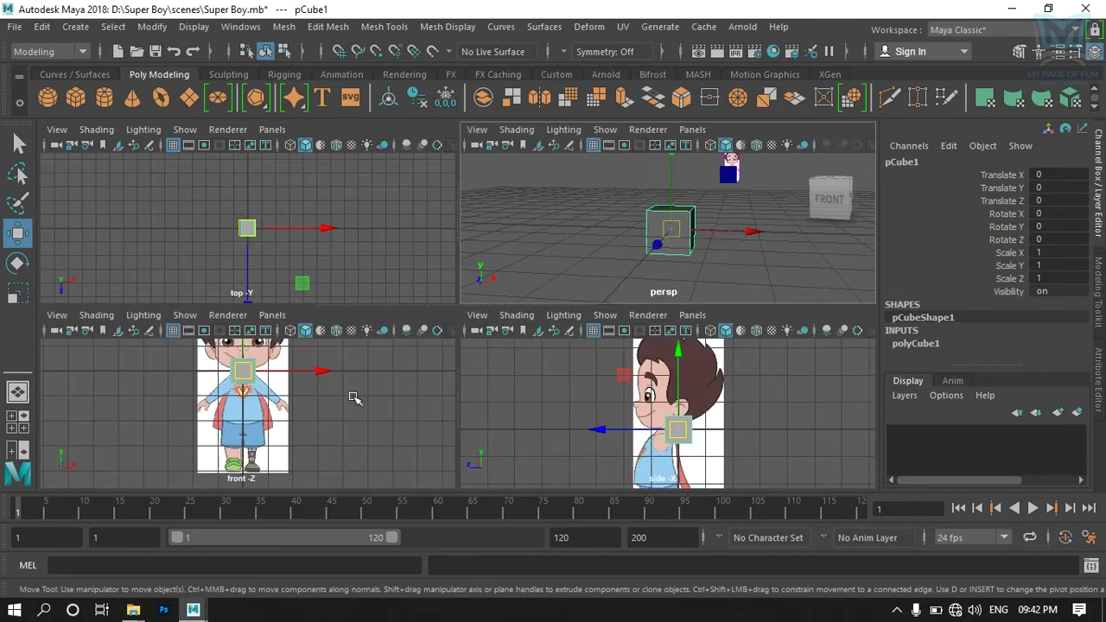
key("space")
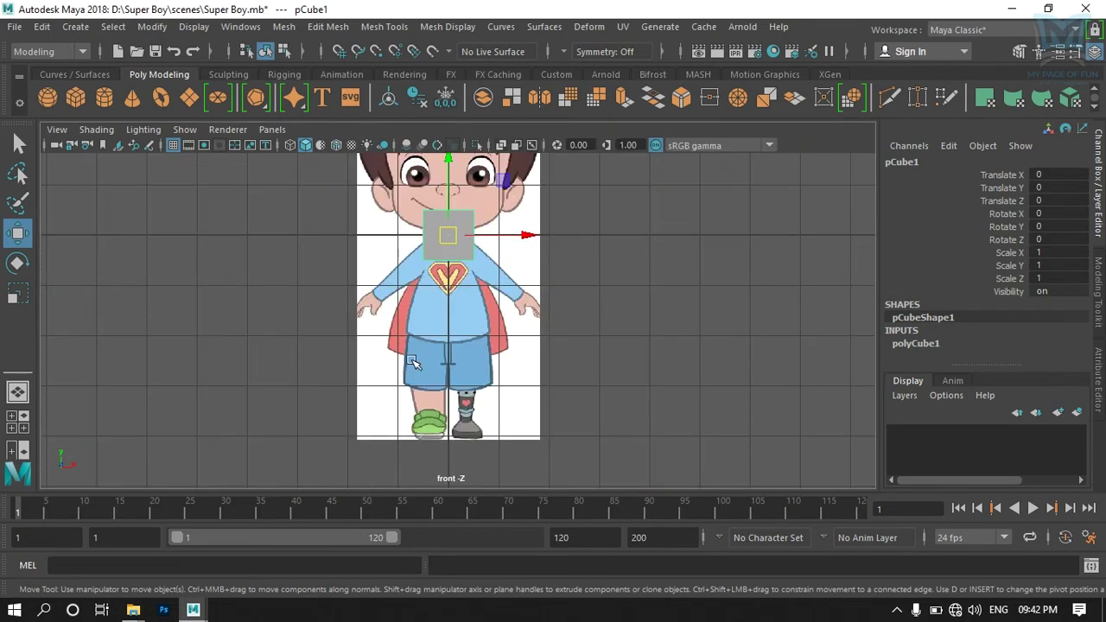
scroll(460, 373, "up", 3)
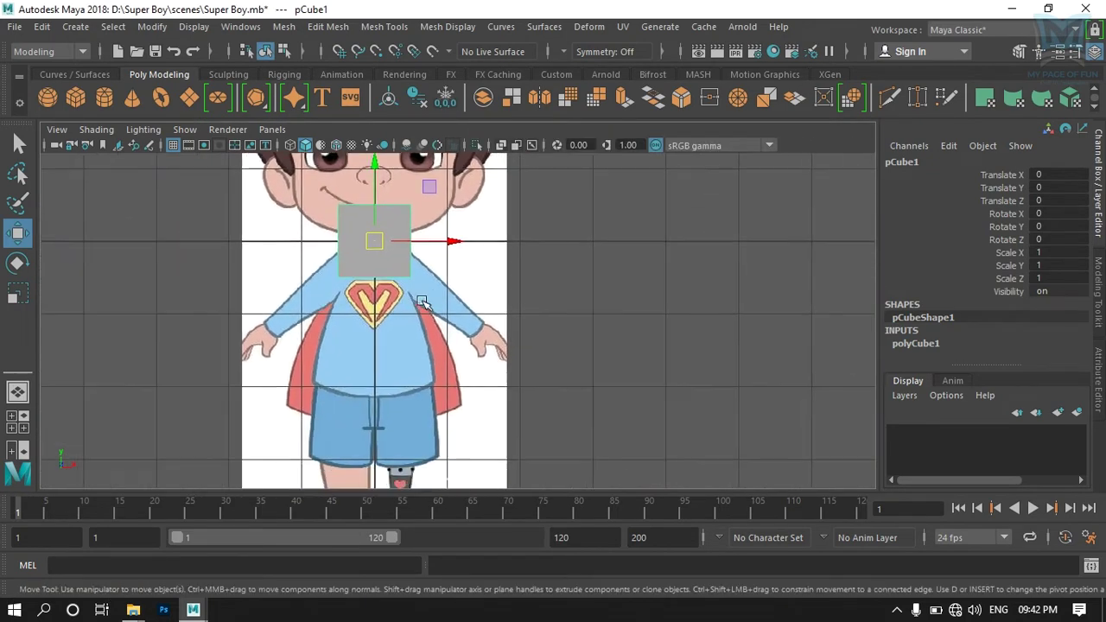
mouse_move(378, 177)
left_mouse_down()
mouse_move(377, 223)
mouse_move(378, 213)
left_mouse_up()
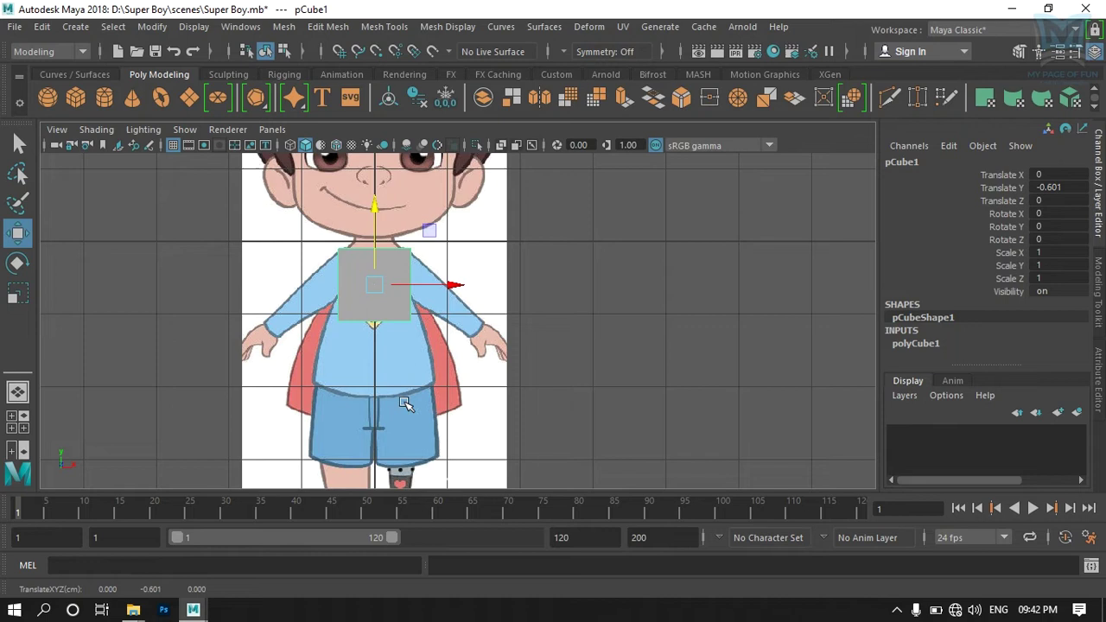
Step: Drag the cube's bottom vertices down to the shirt hem, then return to Object Mode
mouse_move(347, 304)
right_mouse_down()
mouse_move(294, 163)
mouse_move(275, 143)
right_mouse_up()
left_click_drag(314, 305, 485, 371)
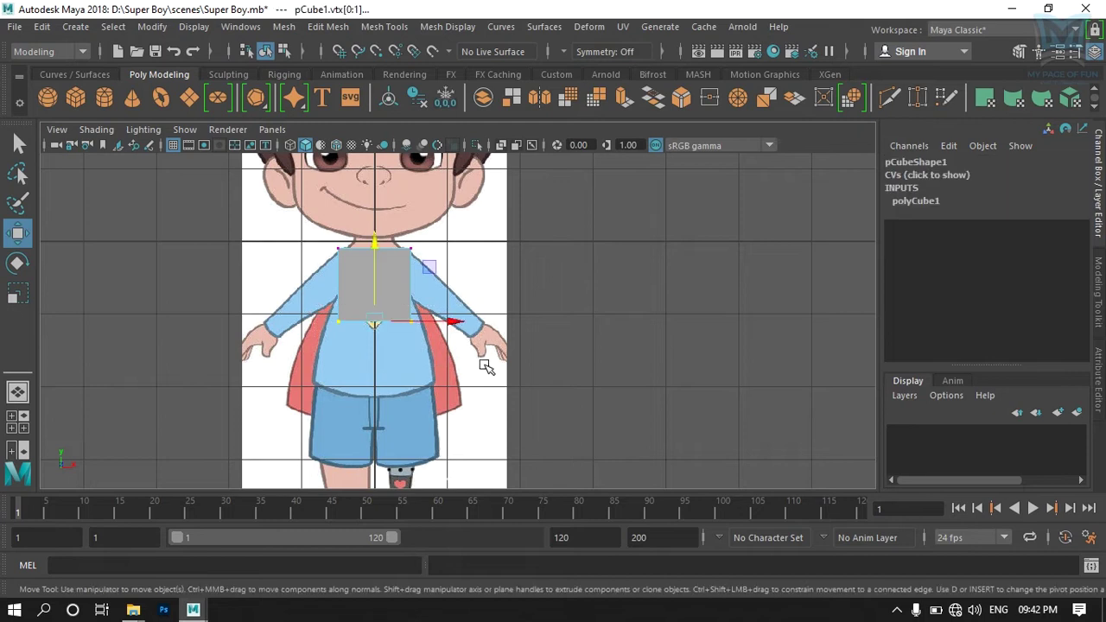
left_click_drag(374, 245, 376, 316)
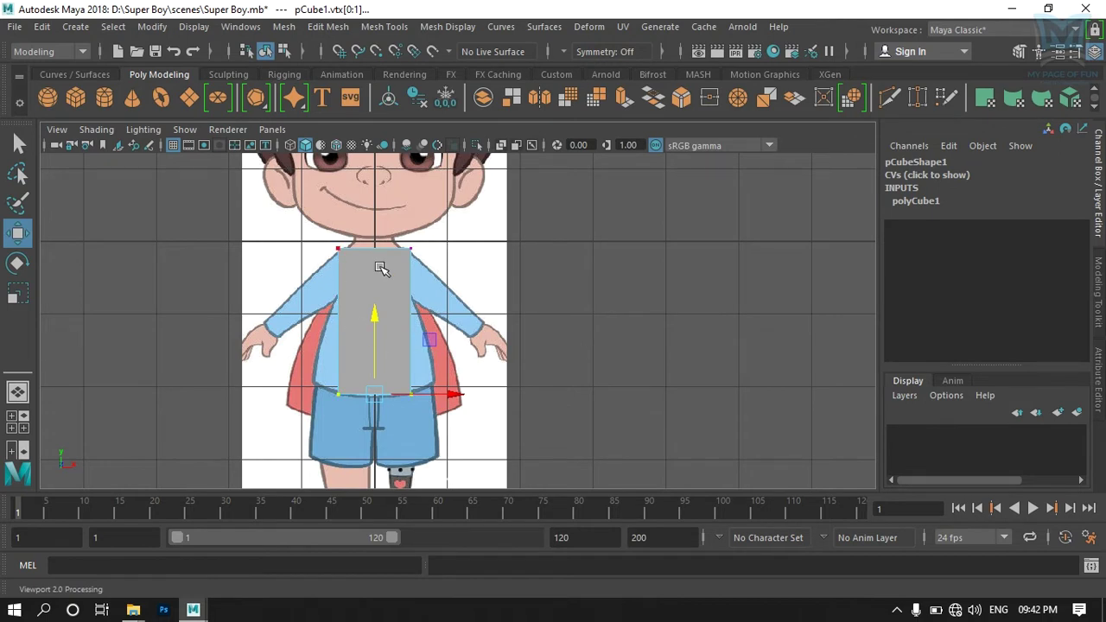
right_click_drag(381, 268, 408, 124)
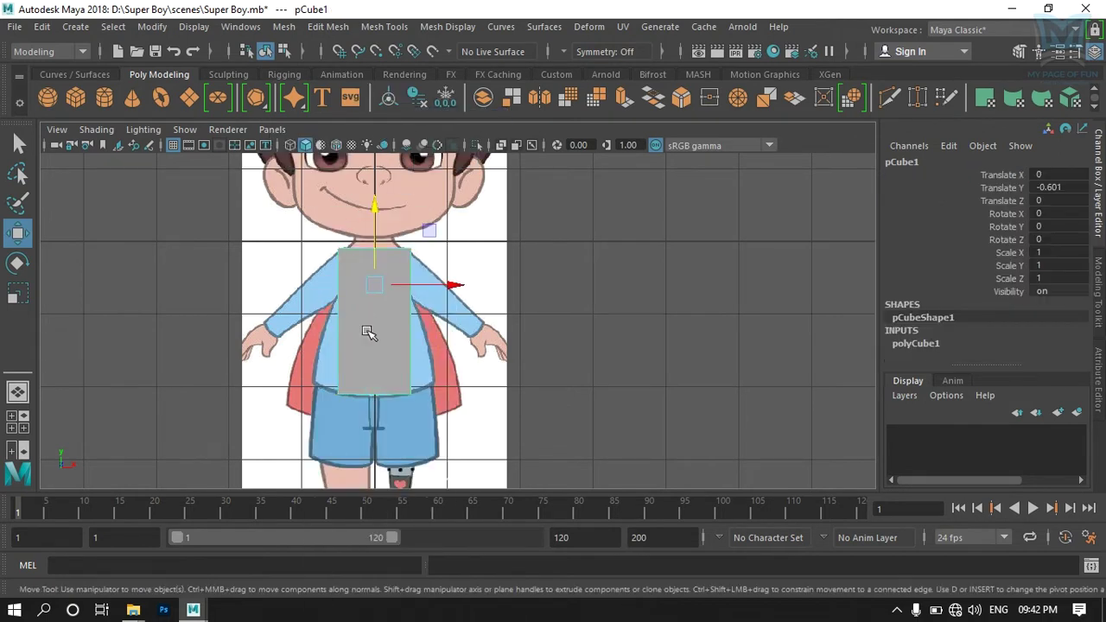
left_click(86, 131)
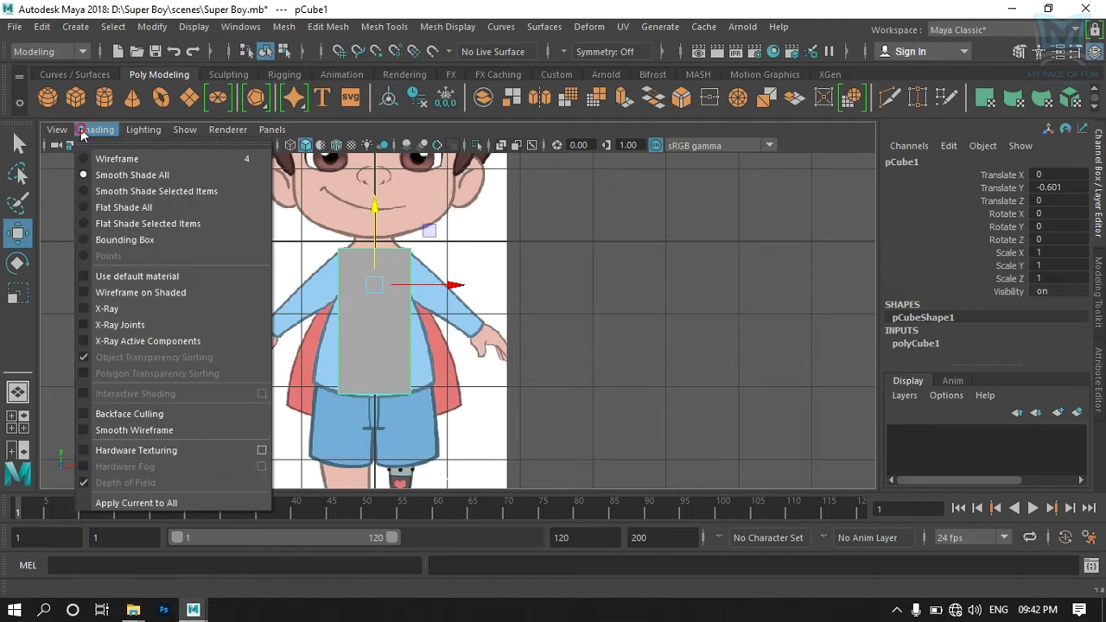
Step: Turn on X-Ray shading for the cube, then switch to the side view
left_click(82, 308)
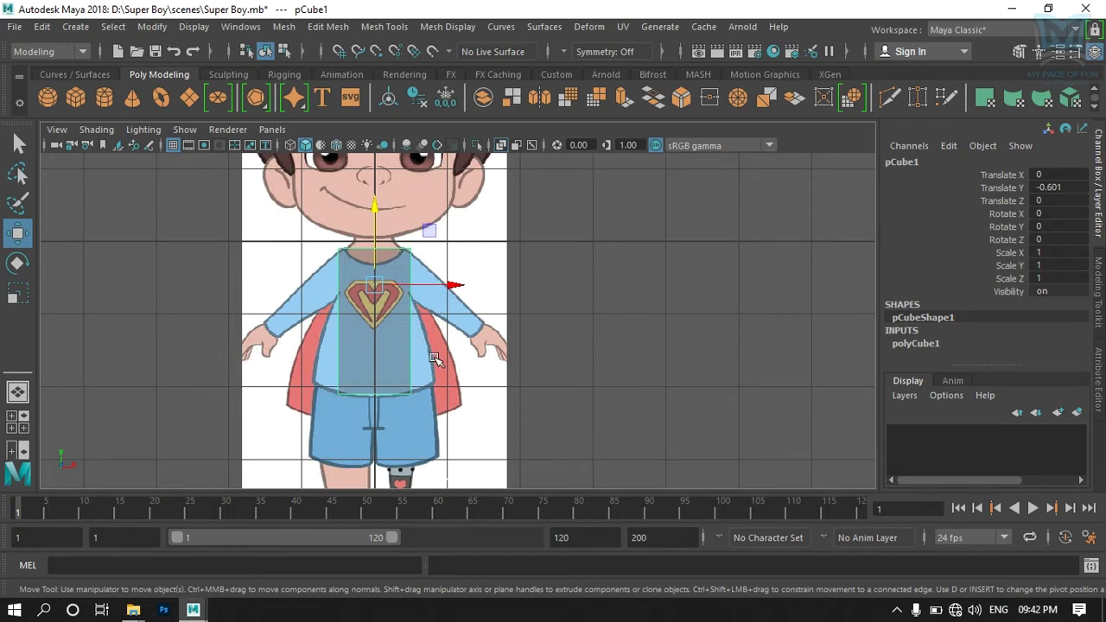
key("space")
key("space")
scroll(647, 411, "down", 3)
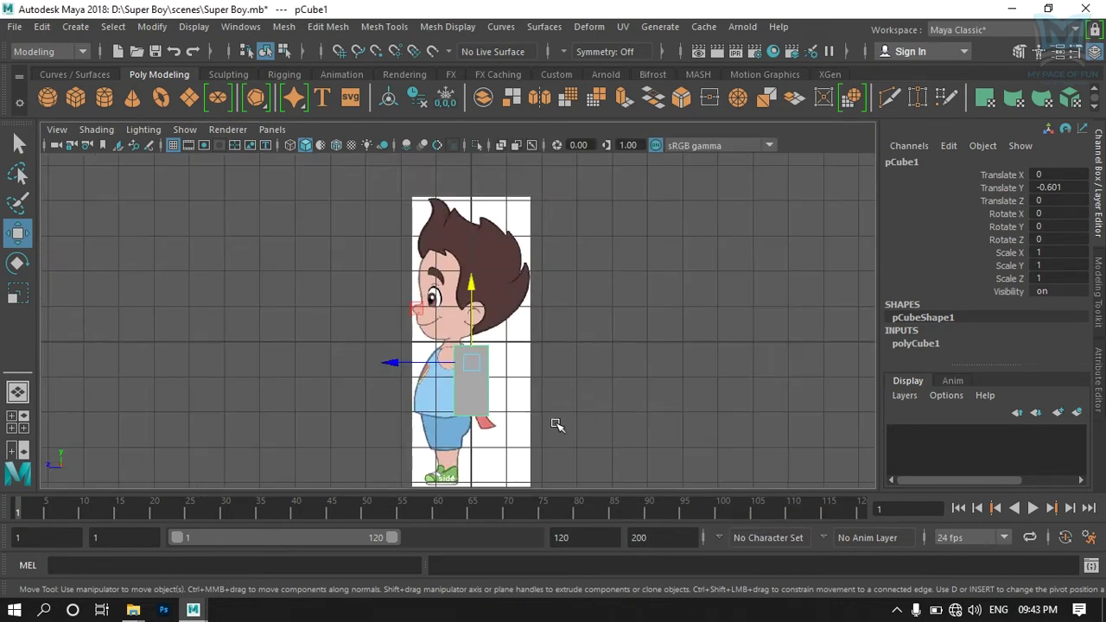
Step: Move the cube forward to Translate Z 0.698 over the side torso and enable X-Ray there
scroll(557, 432, "up", 5)
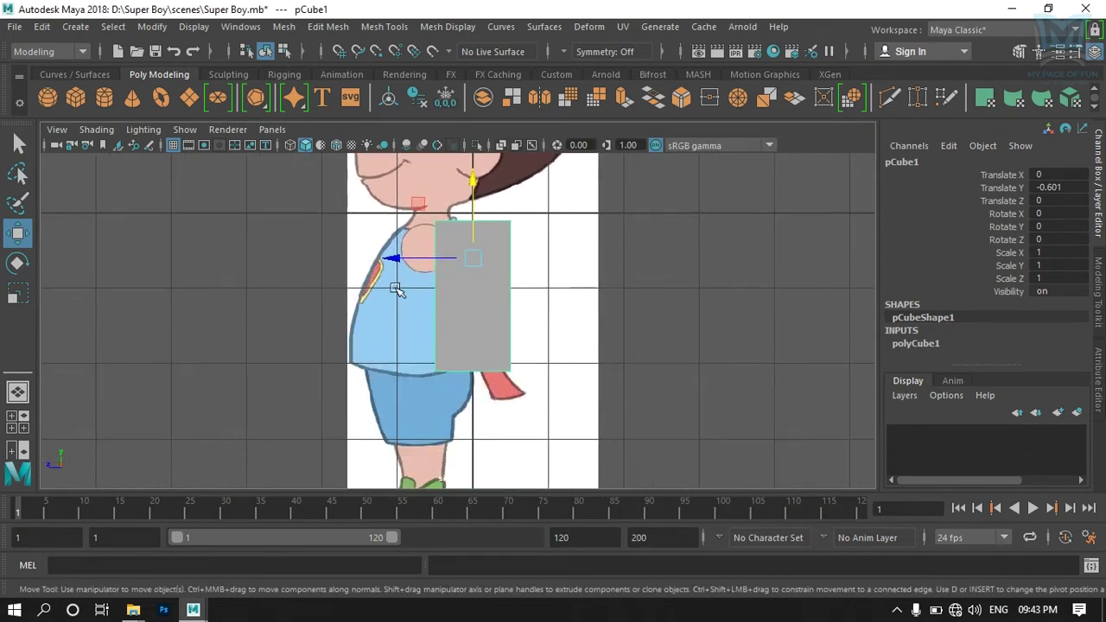
left_click_drag(390, 259, 343, 275)
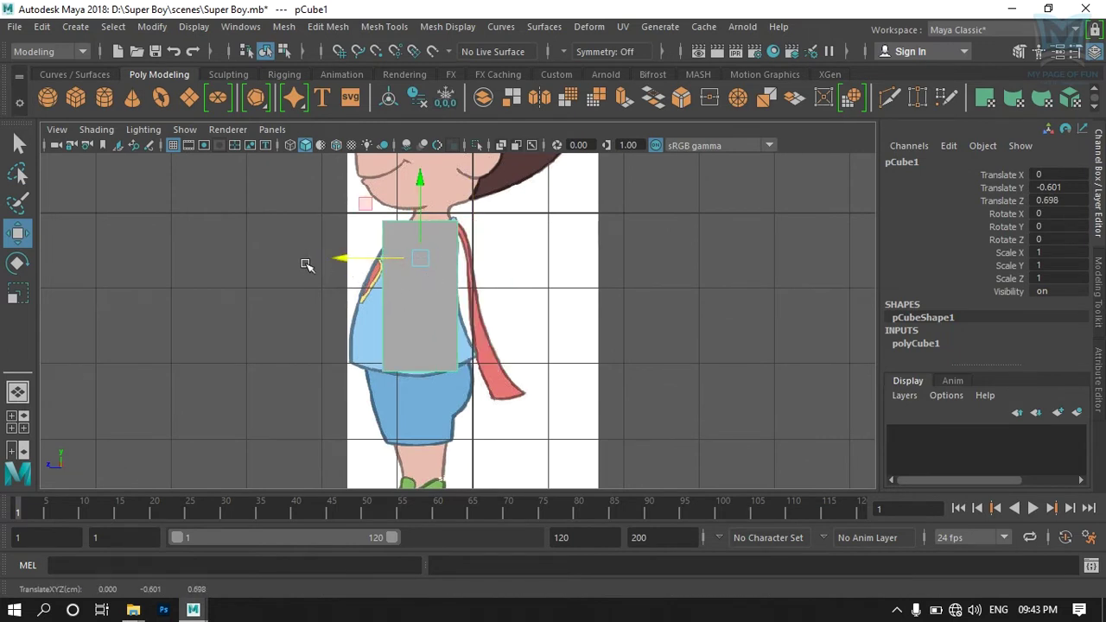
left_click(93, 129)
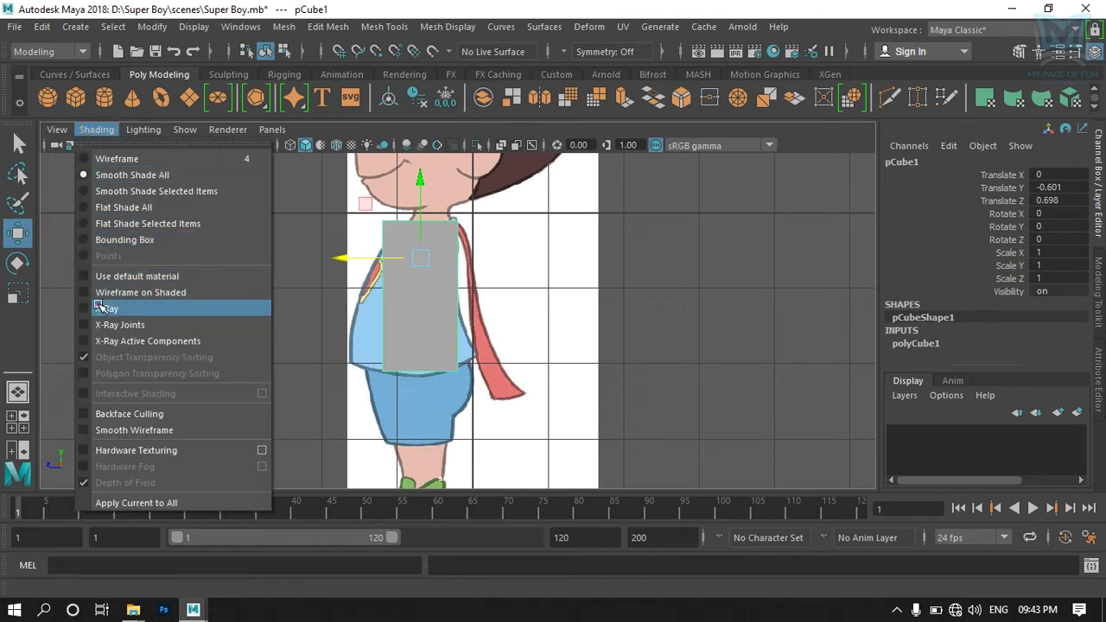
left_click(104, 308)
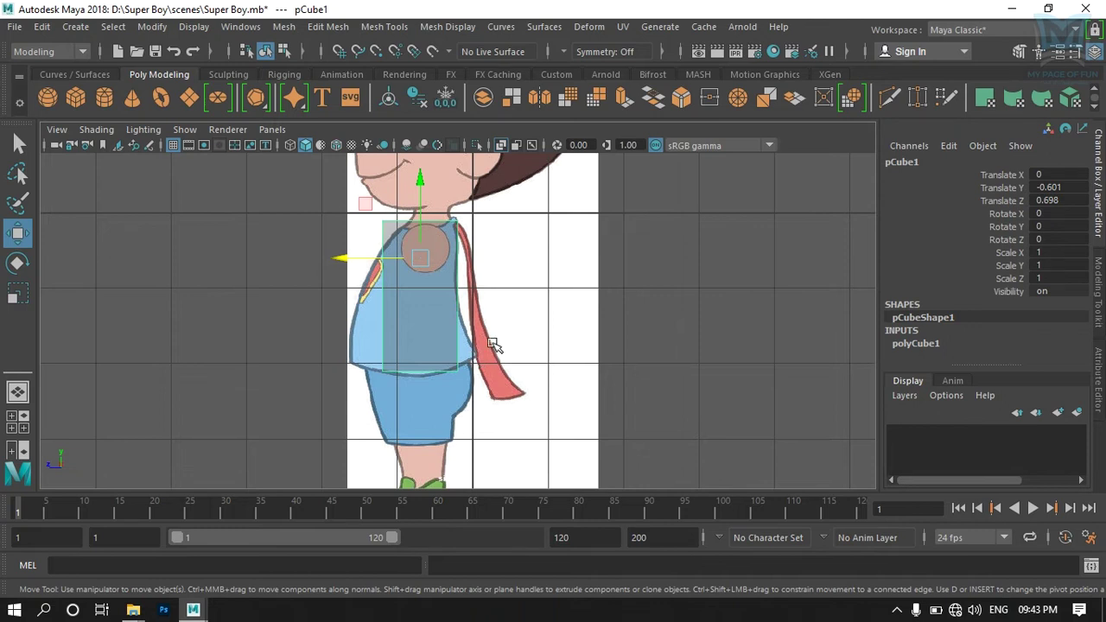
key("space")
key("space")
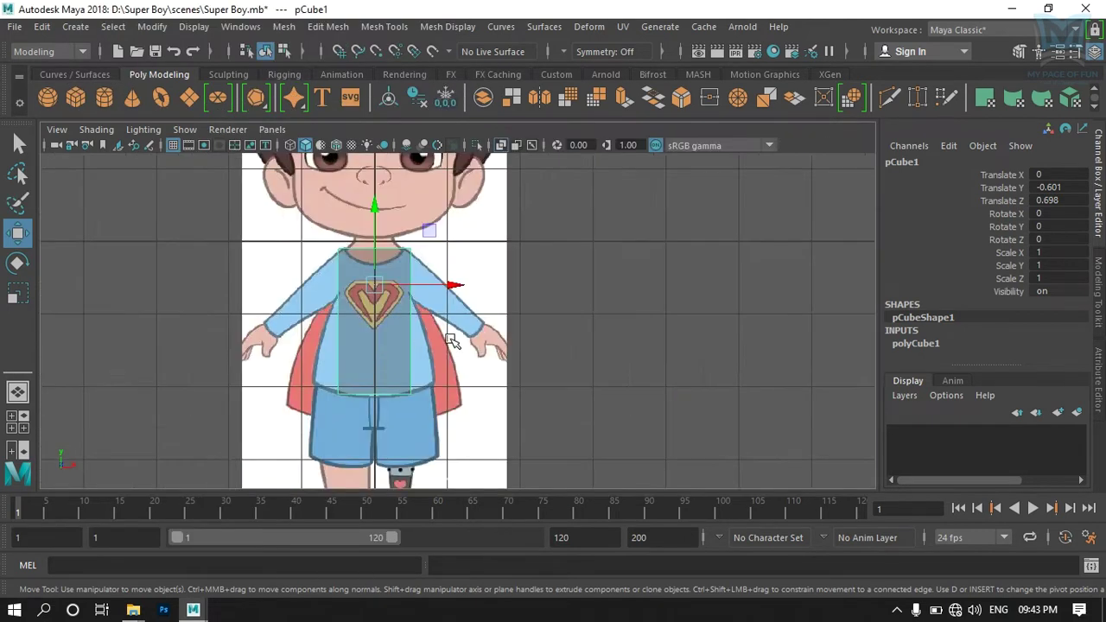
Step: Zoom the front view in on the boy's chest around the translucent cube
scroll(361, 360, "up", 2)
middle_click_drag(351, 363, 467, 436, "alt")
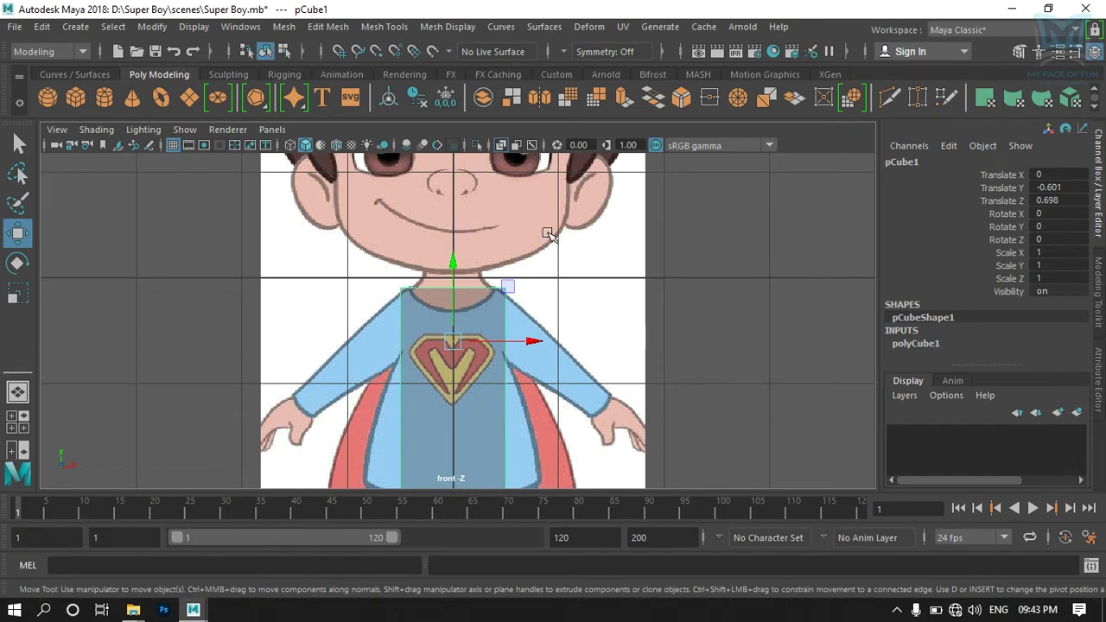
scroll(543, 256, "down", 3)
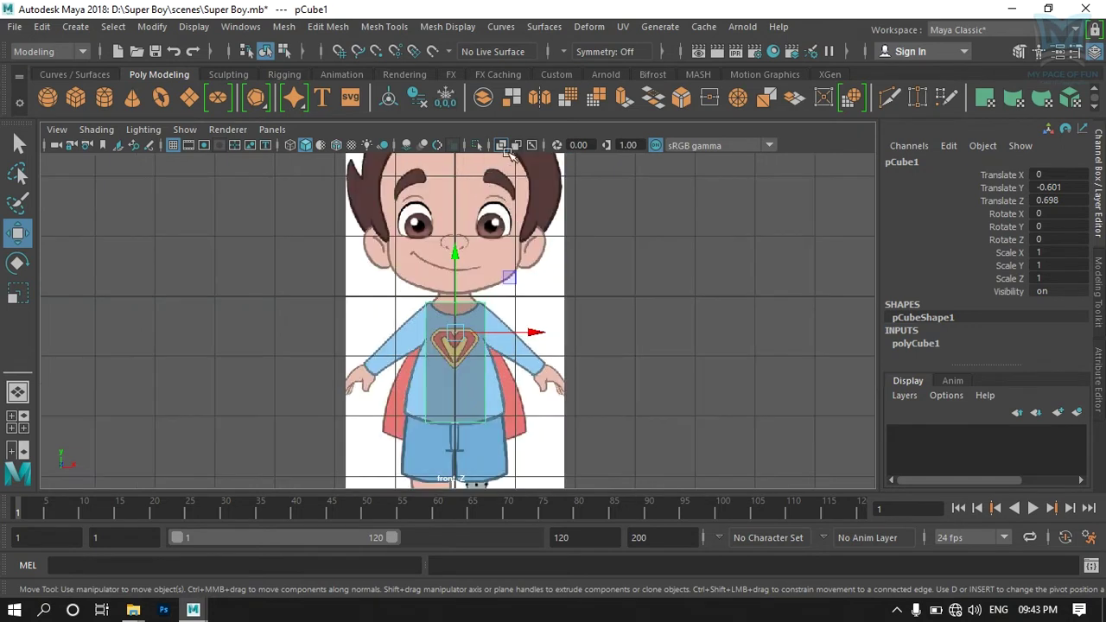
scroll(536, 155, "down", 3)
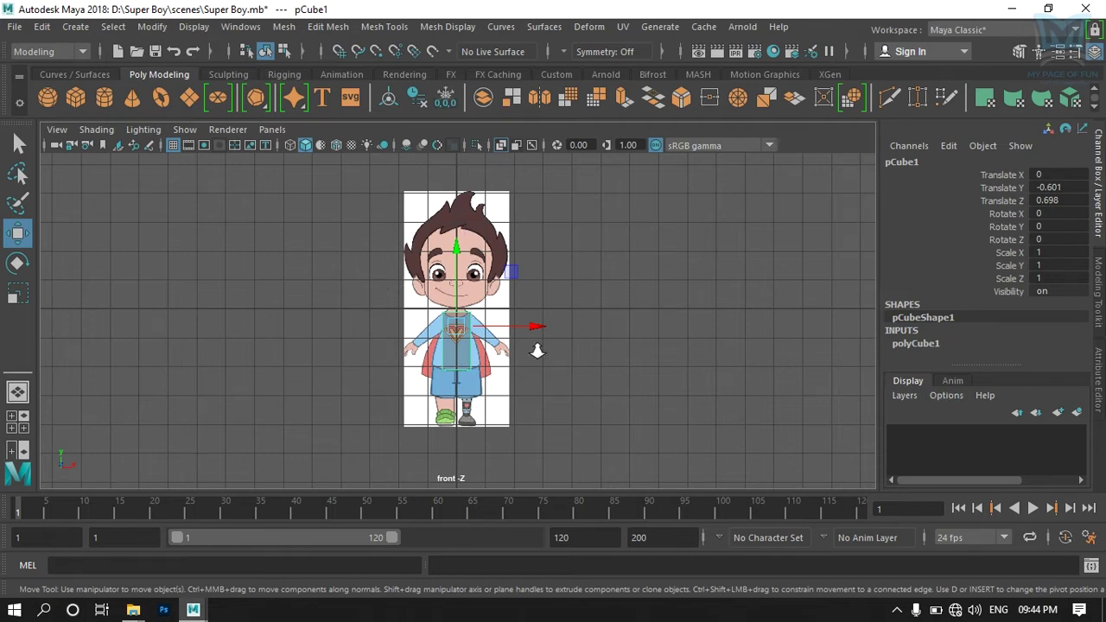
scroll(538, 351, "up", 5)
scroll(499, 386, "up", 3)
scroll(484, 380, "up", 2)
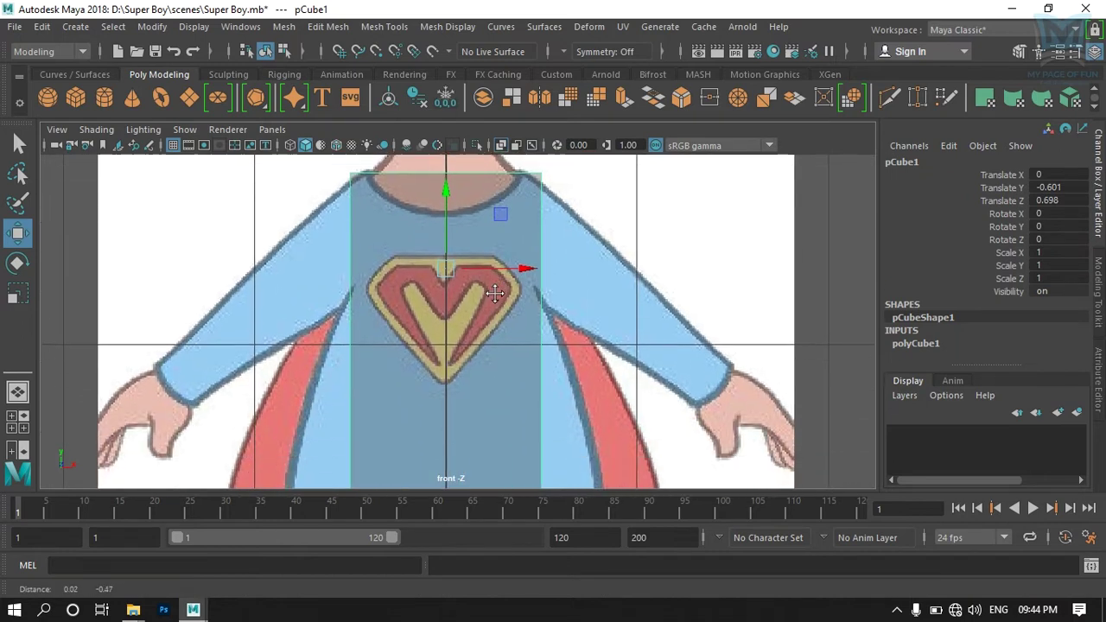
scroll(466, 371, "down", 6)
scroll(455, 361, "up", 2)
scroll(455, 361, "up", 1)
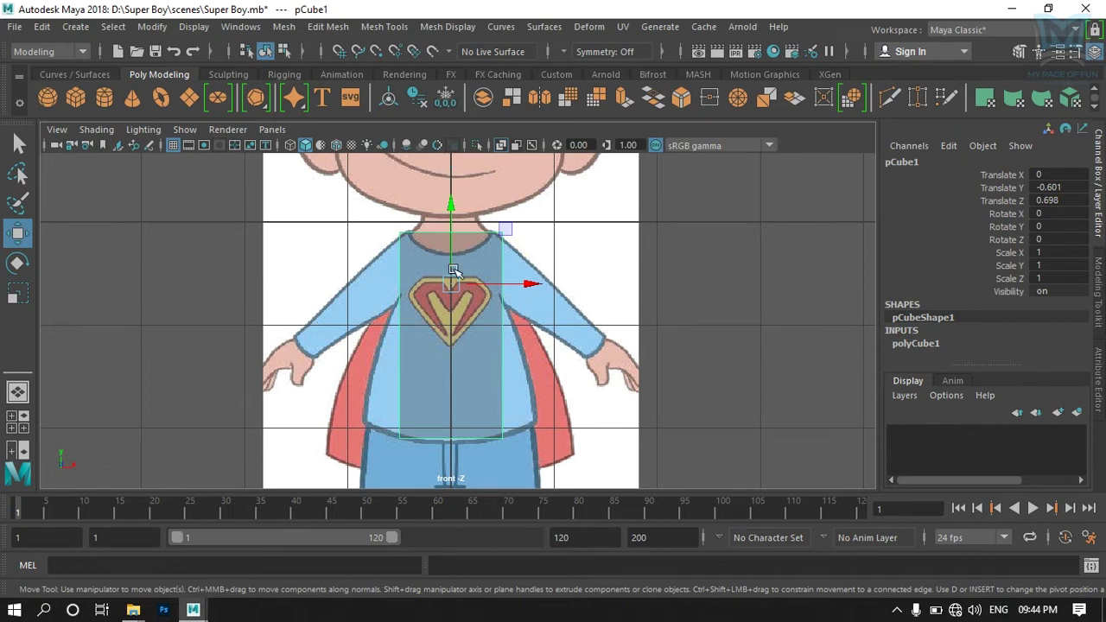
scroll(445, 476, "down", 4)
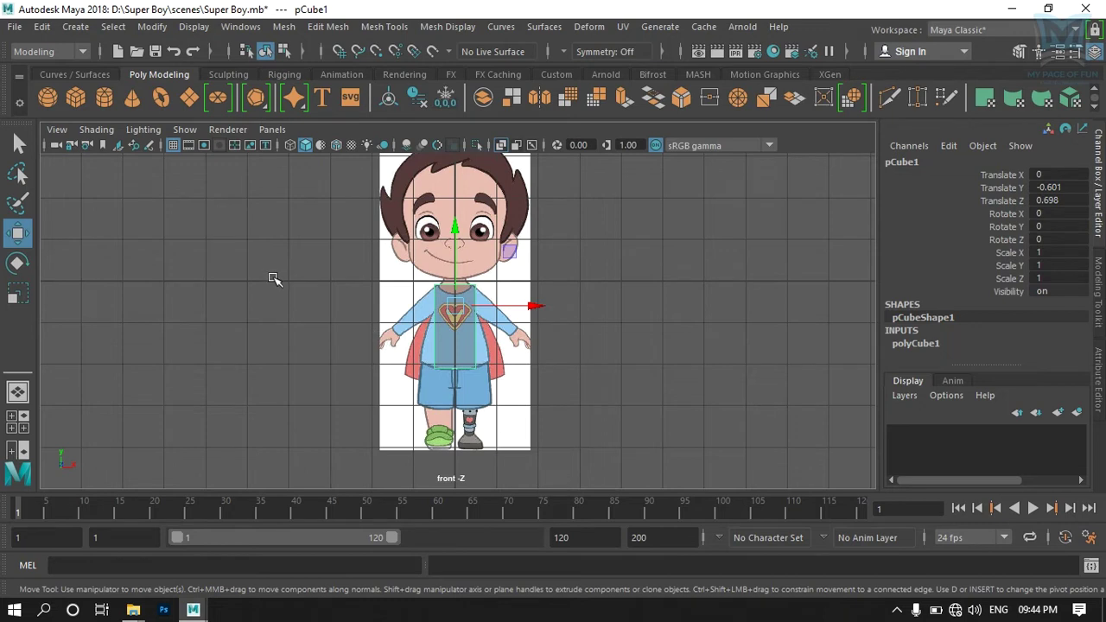
scroll(483, 363, "up", 2)
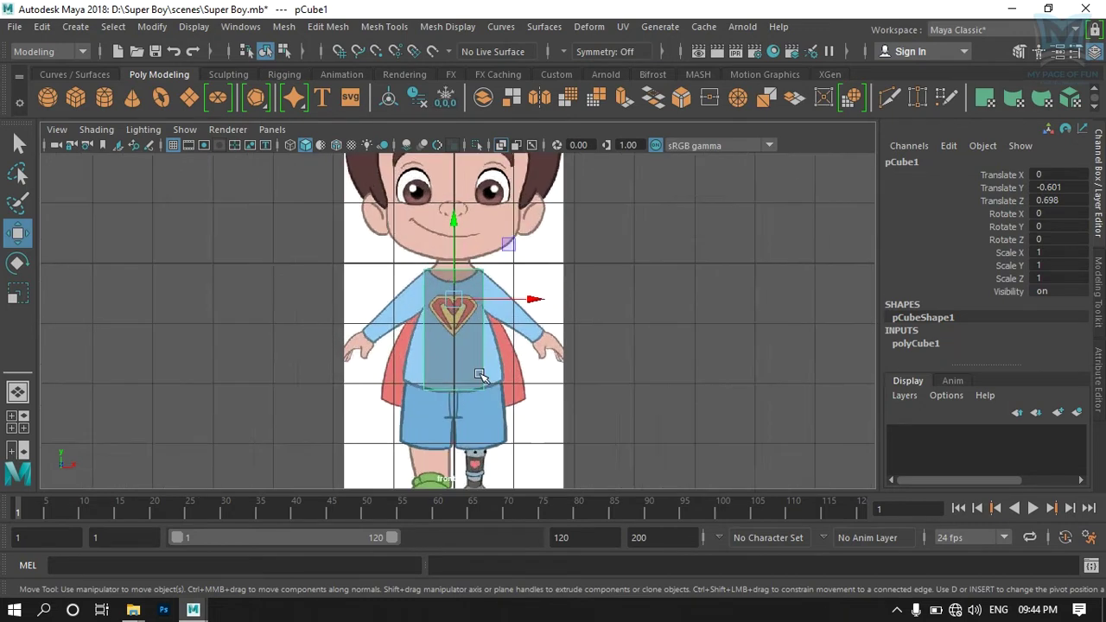
scroll(471, 363, "up", 2)
Step: Reframe the chest and bring up the polygon marking menu over the cube
middle_click_drag(549, 313, 509, 382, "alt")
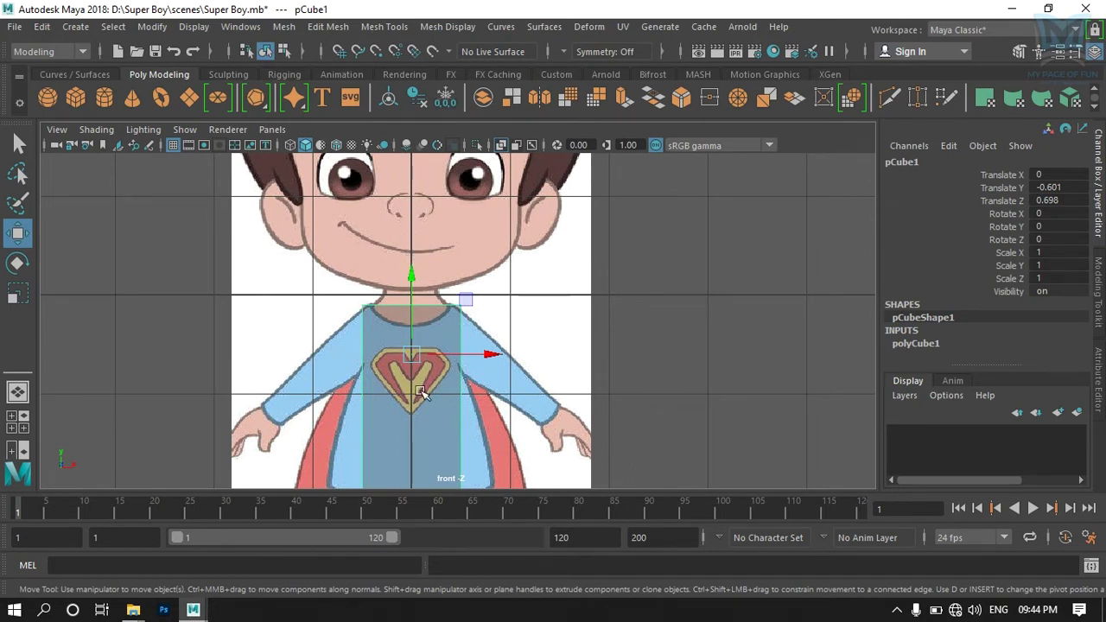
scroll(426, 364, "up", 2)
scroll(423, 359, "up", 2)
scroll(398, 324, "up", 2)
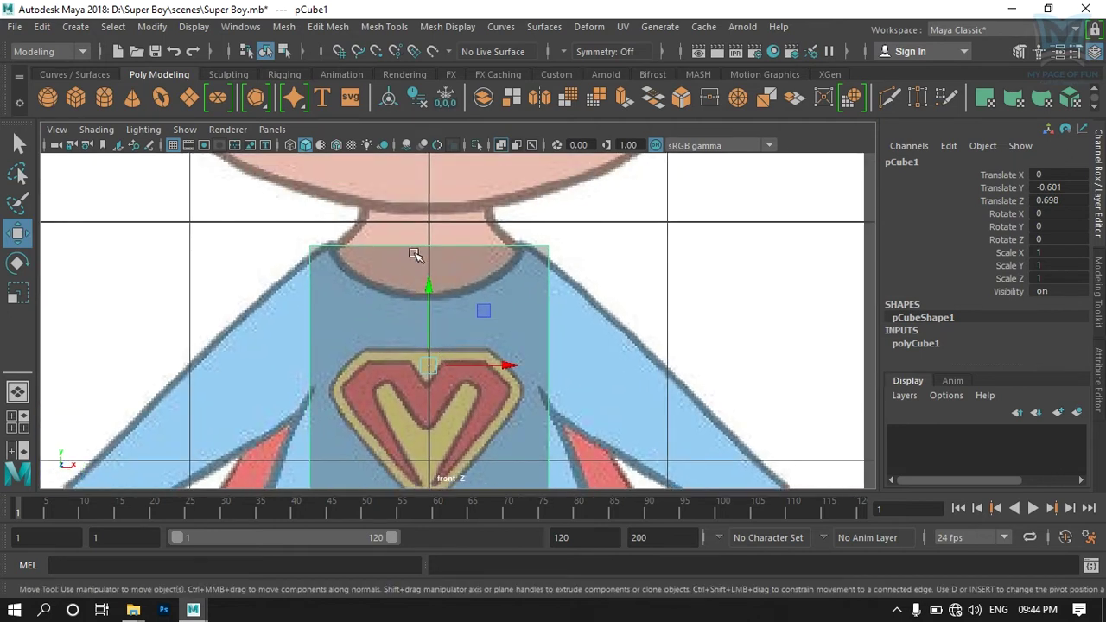
right_click_drag(415, 257, 314, 225, "shift")
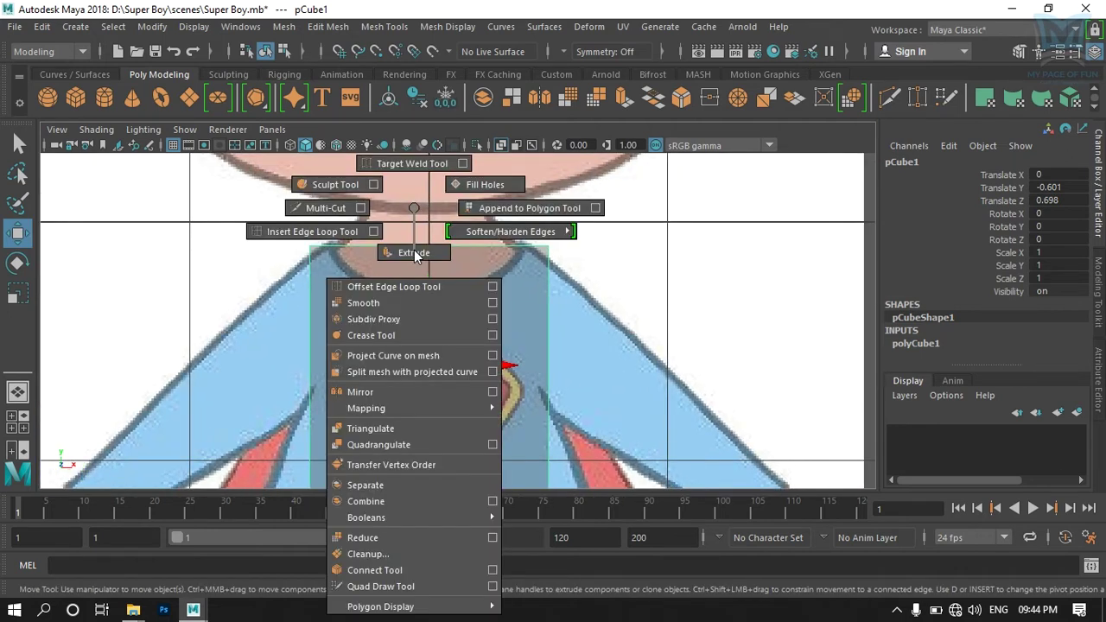
Step: Insert one vertical edge loop down the cube's centre, undoing an extra second loop
left_click(312, 230)
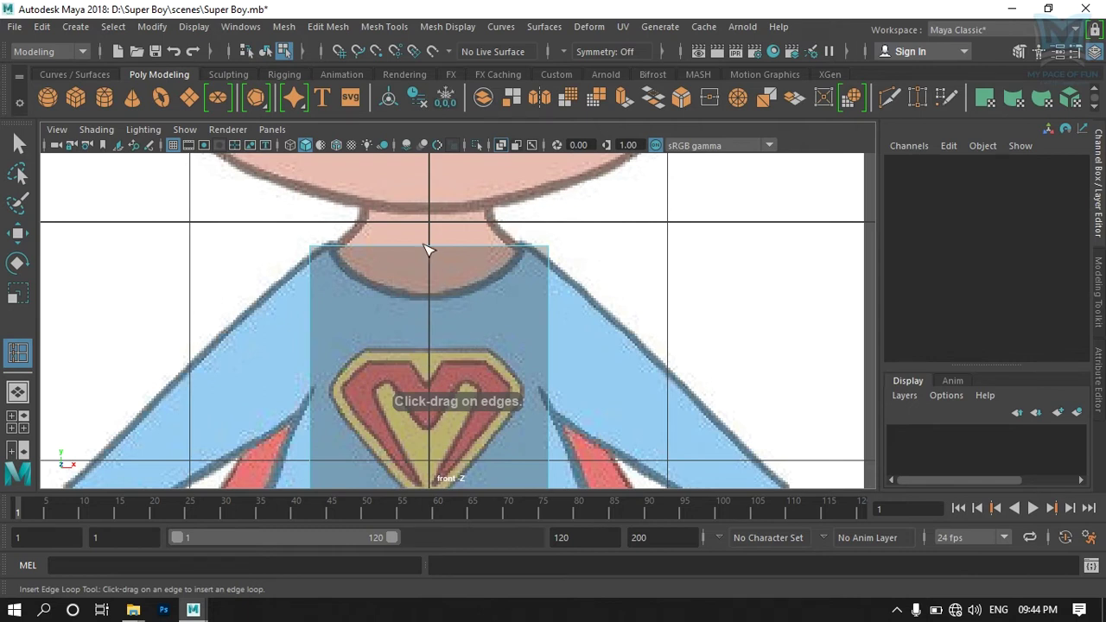
left_click_drag(423, 252, 430, 254)
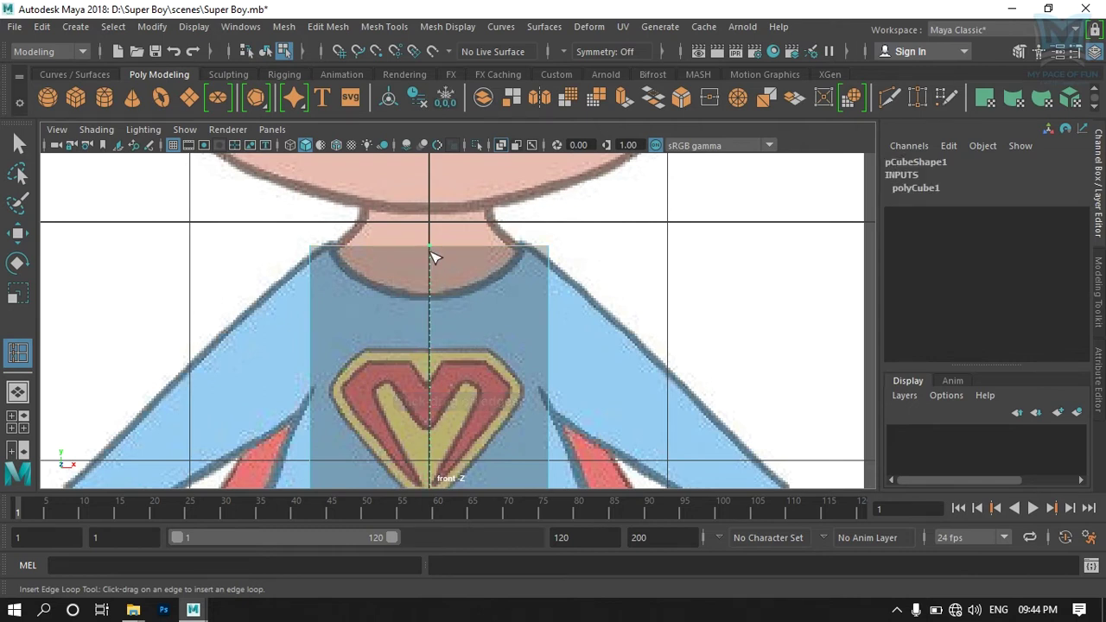
left_click(432, 257)
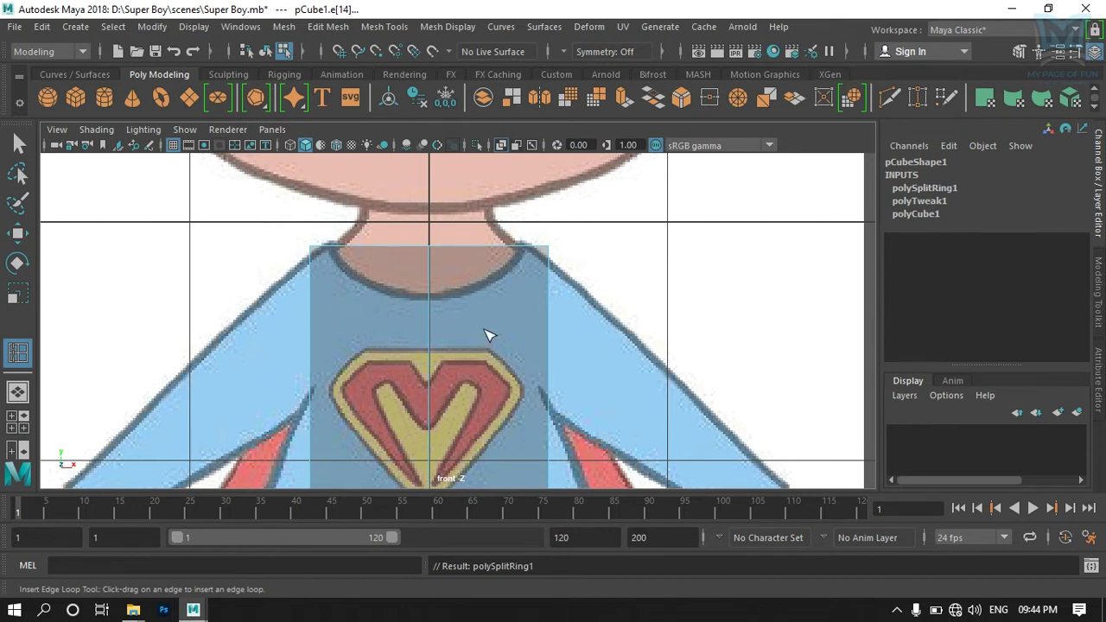
scroll(485, 336, "down", 5)
scroll(486, 335, "up", 1)
scroll(486, 336, "up", 2)
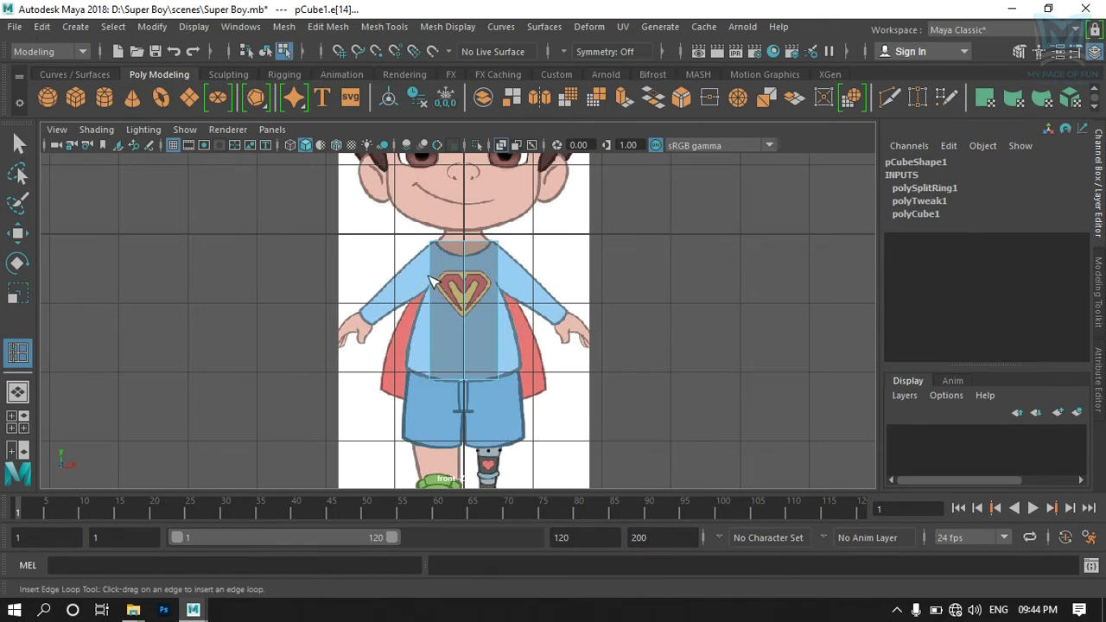
left_click(431, 278)
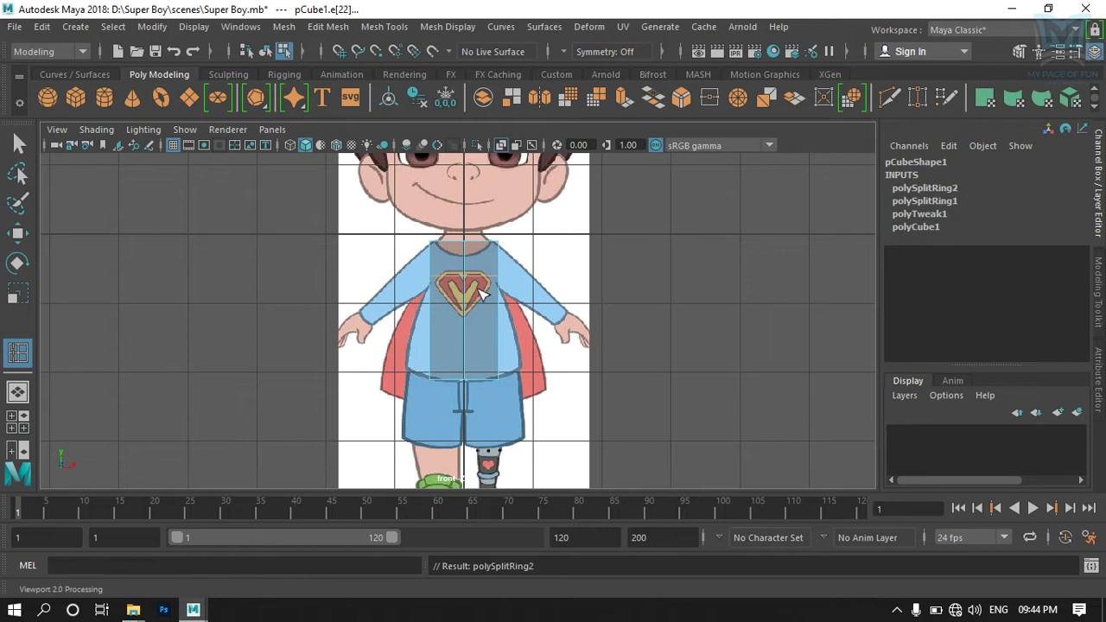
key("ctrl+z")
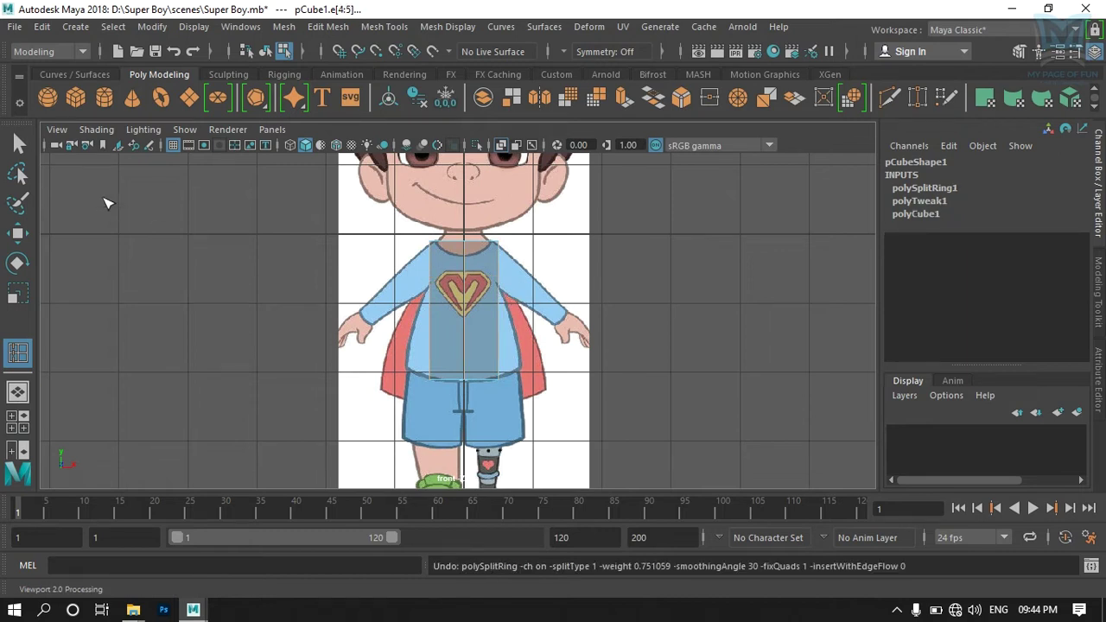
Step: Select the cube's left-half faces in face mode and delete them
left_click(17, 142)
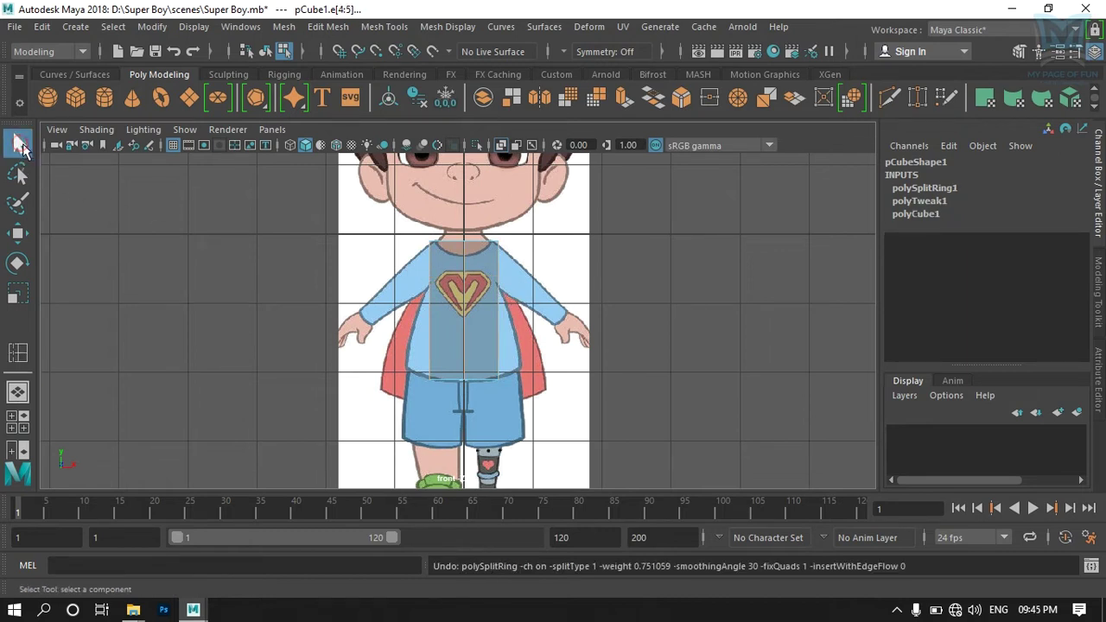
left_click(716, 300)
scroll(466, 305, "up", 2)
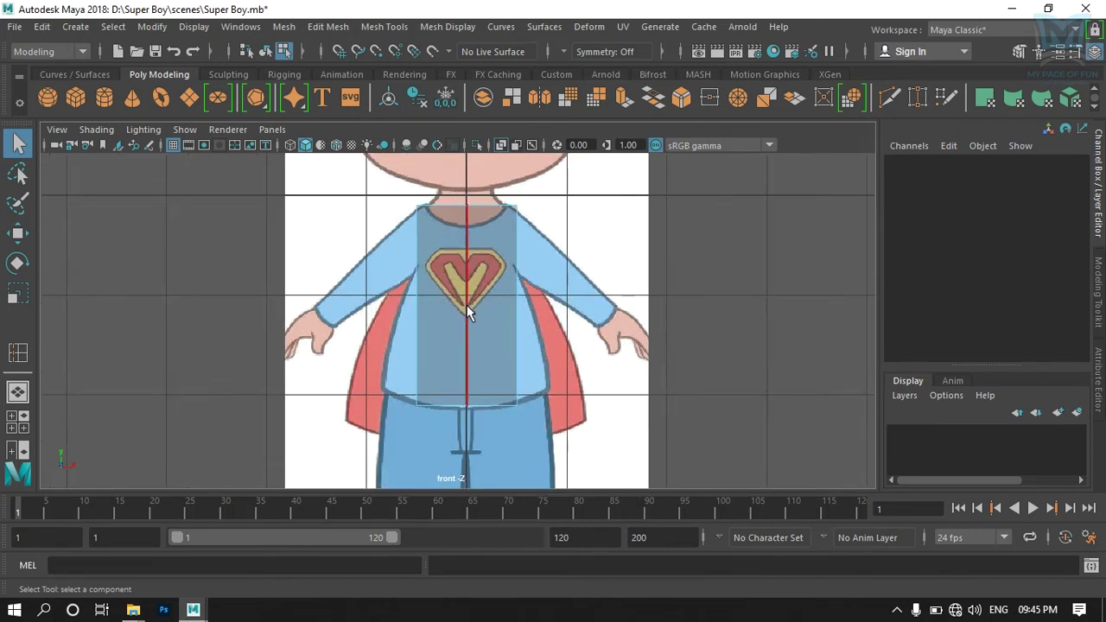
scroll(471, 313, "up", 3)
middle_click_drag(506, 337, 435, 376, "alt")
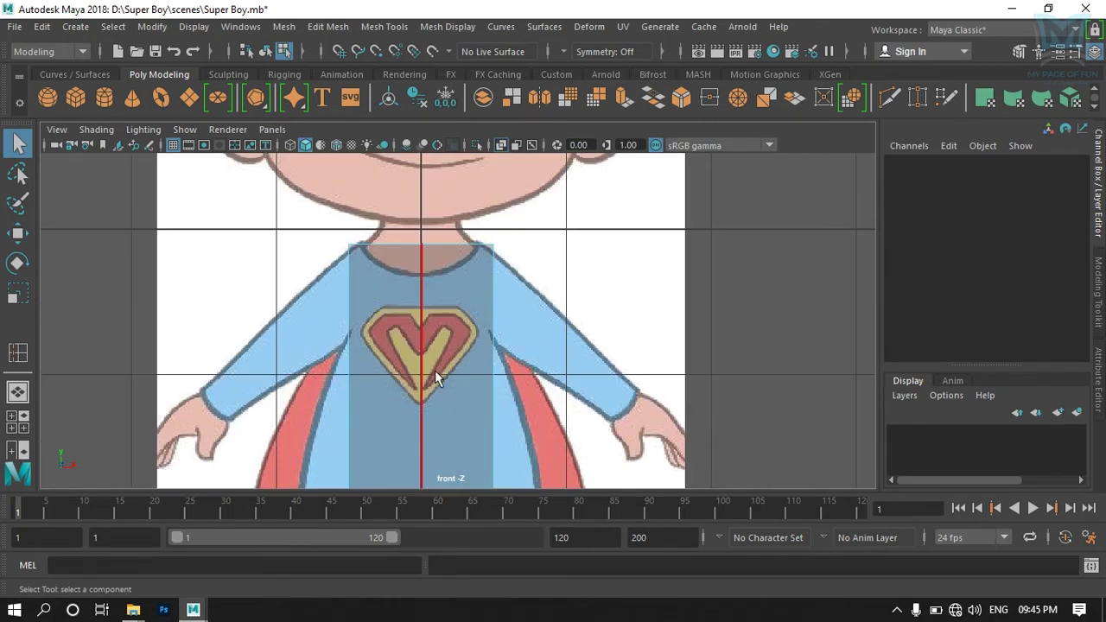
right_click_drag(393, 268, 402, 182)
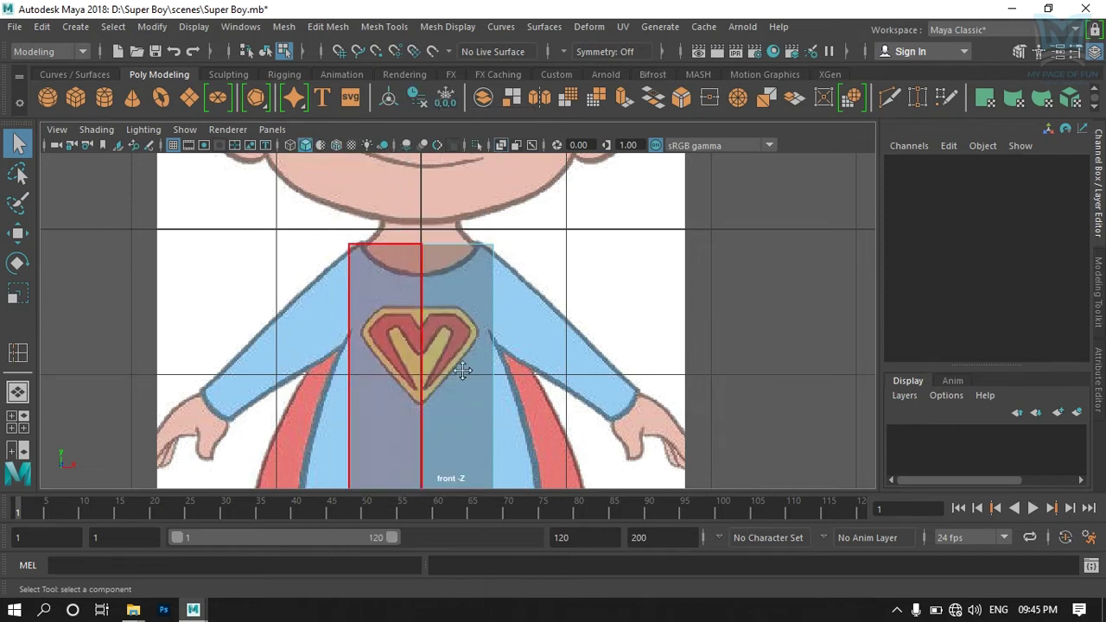
scroll(462, 369, "down", 2)
scroll(504, 294, "down", 2)
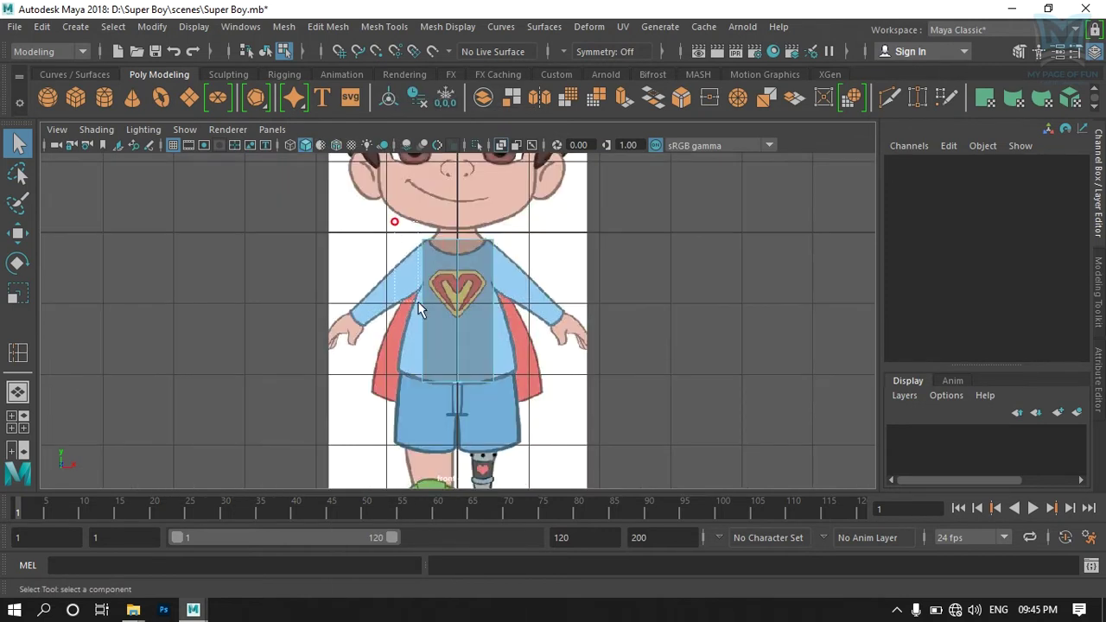
left_click(440, 419)
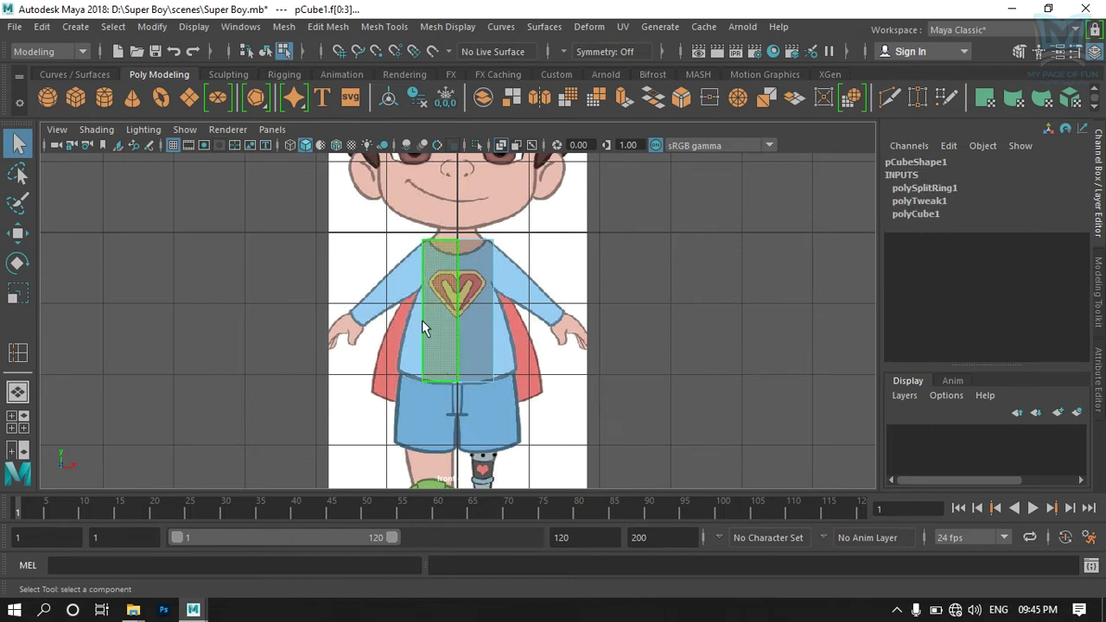
left_click(593, 441)
Step: Orbit the perspective view to inspect the half cube, then return to four views
key("space")
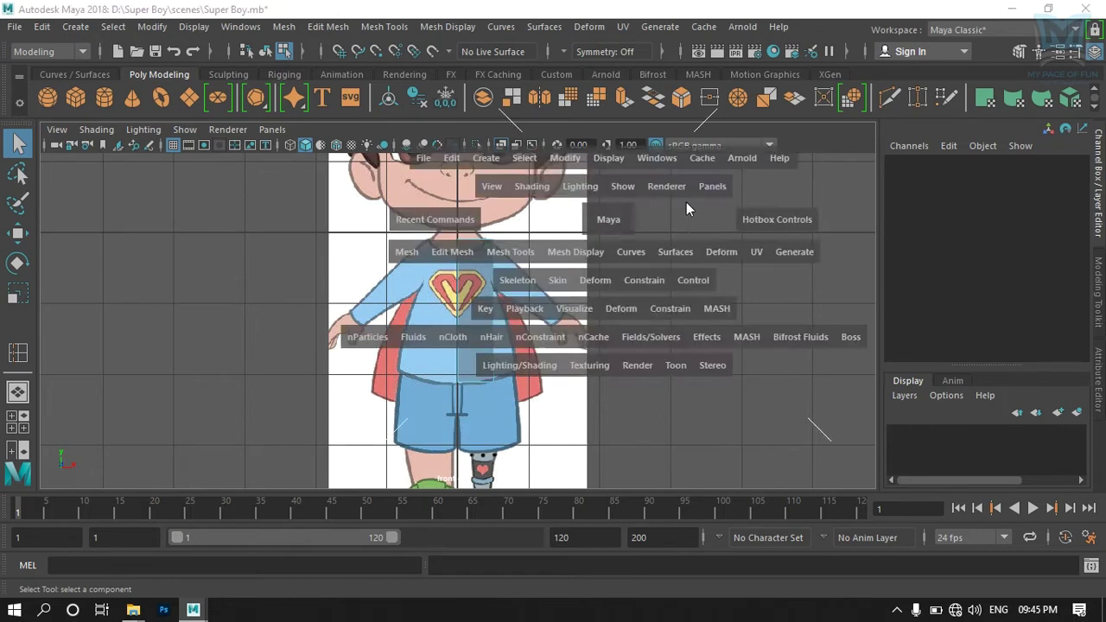
key("space")
mouse_move(487, 389)
left_mouse_down("alt")
mouse_move(647, 383)
mouse_move(530, 395)
mouse_move(313, 387)
mouse_move(614, 388)
mouse_move(476, 403)
mouse_move(477, 357)
left_mouse_up("alt")
key("space")
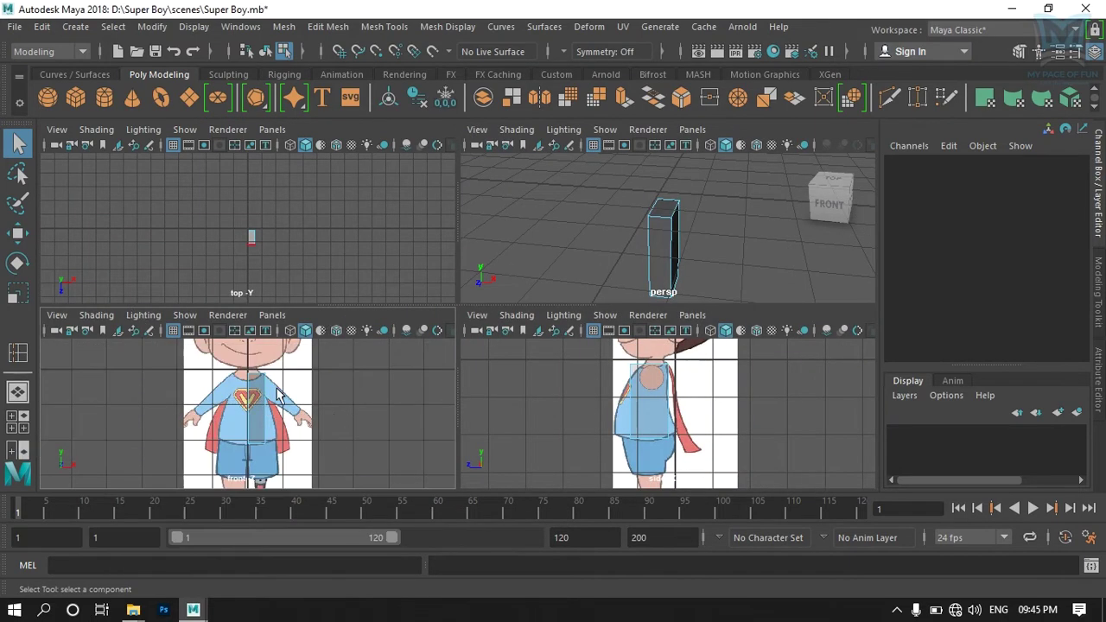
Step: Maximize the front view, center the half-torso cube, and bring up its selection mode menu
key("space")
scroll(350, 333, "up", 3)
scroll(338, 366, "up", 3)
scroll(331, 374, "down", 3)
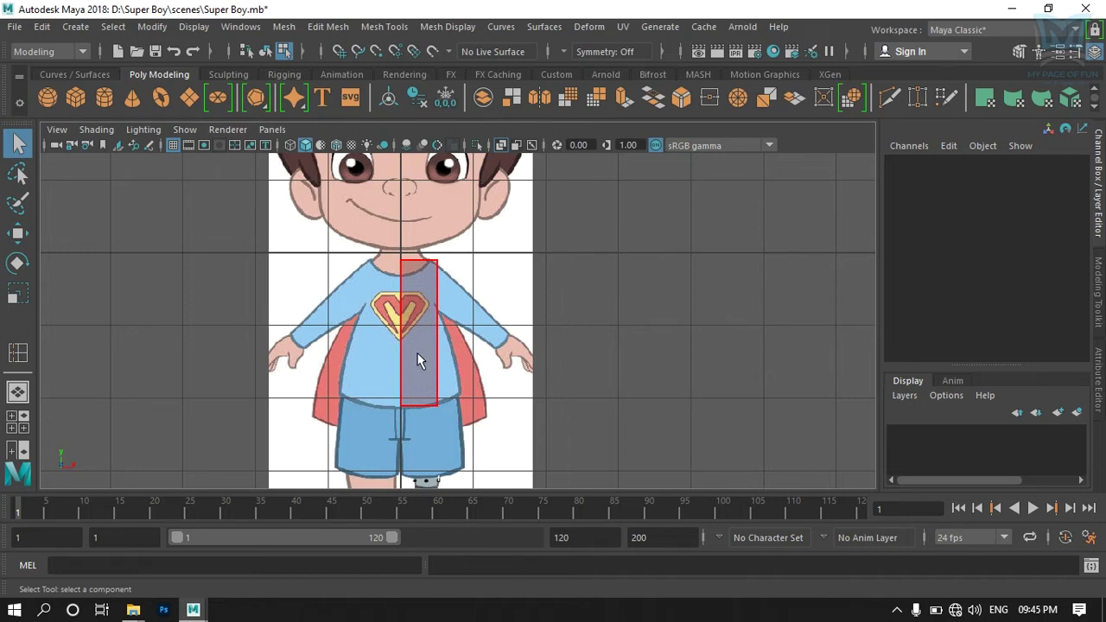
scroll(417, 360, "up", 2)
middle_click_drag(412, 367, 346, 358, "alt")
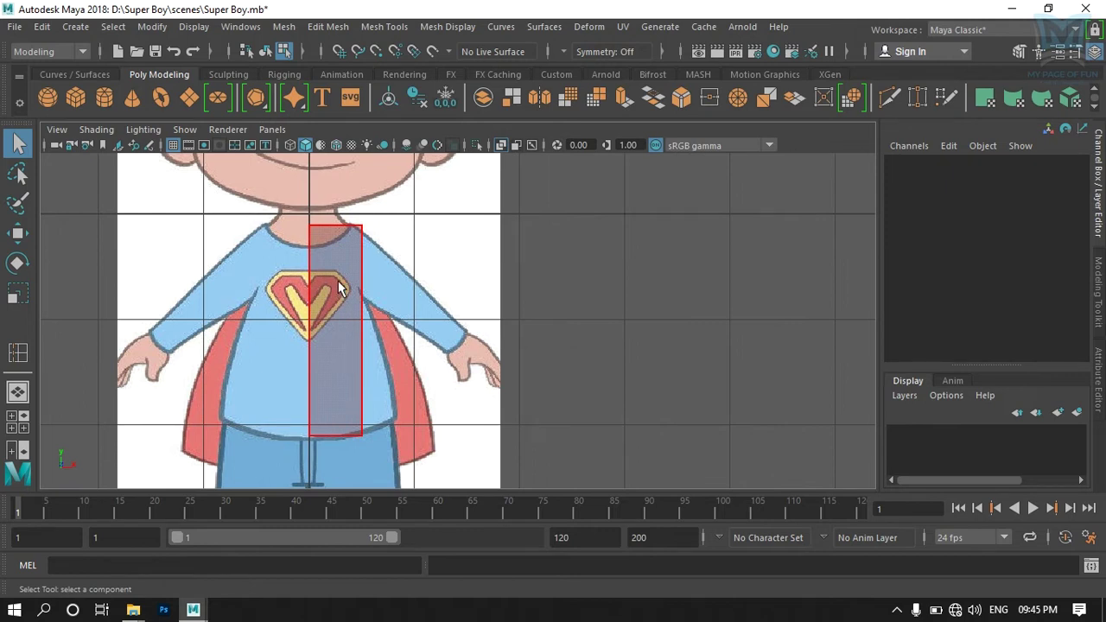
right_click_drag(339, 139, 398, 116)
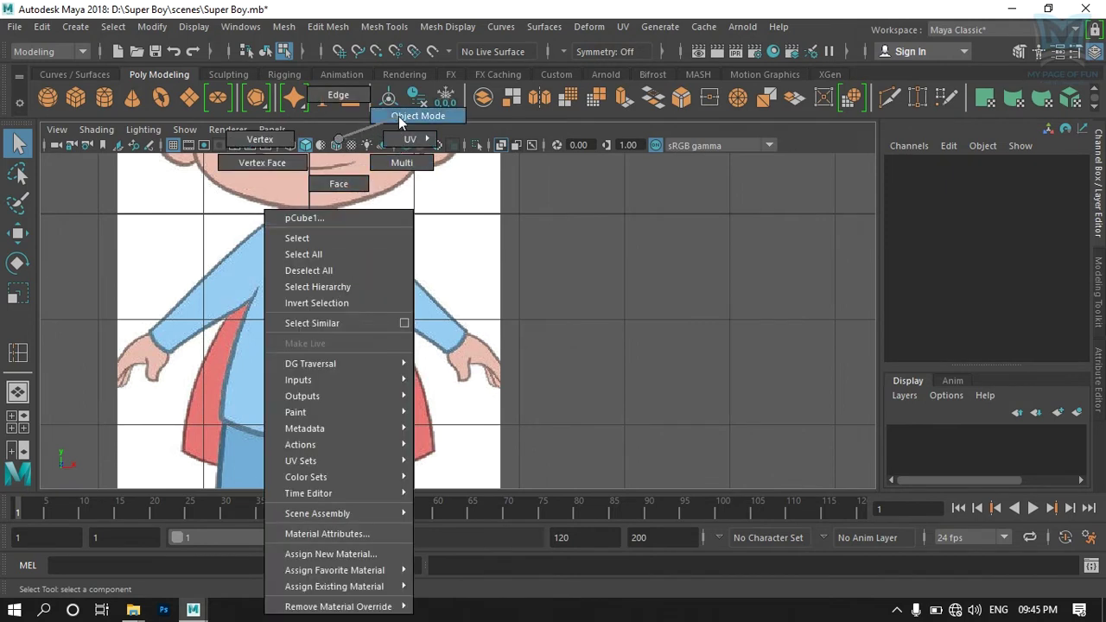
Step: Return pCube1 to Object Mode, pick the Insert Edge Loop Tool and frame the torso in front view
key("space")
key("space")
key("space")
scroll(375, 349, "up", 3)
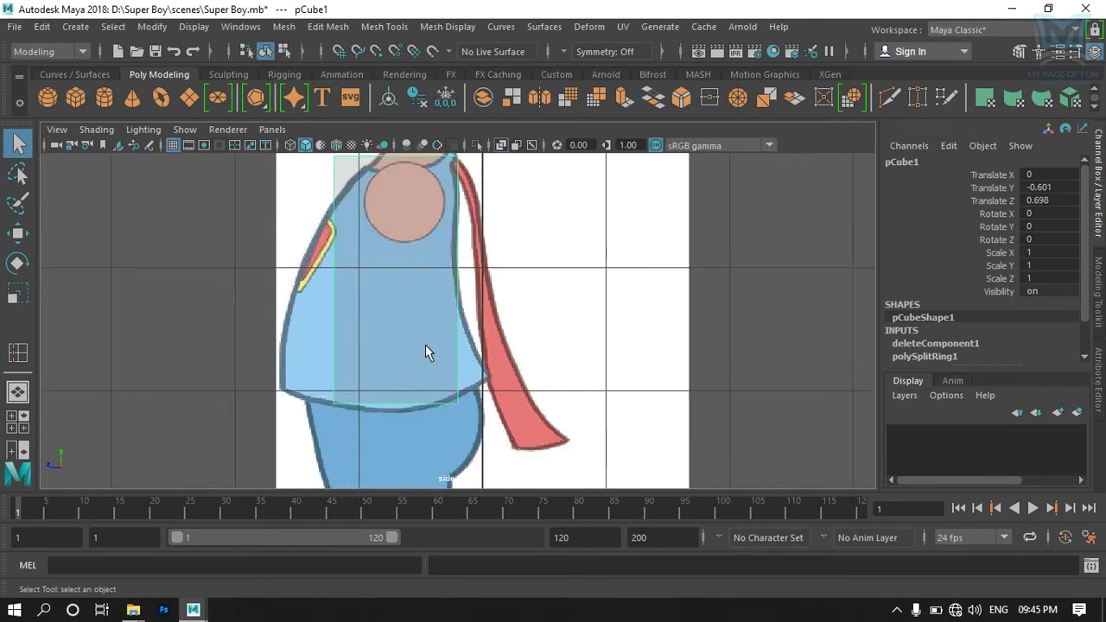
middle_click_drag(425, 345, 396, 383, "alt")
right_click_drag(382, 316, 259, 242, "shift")
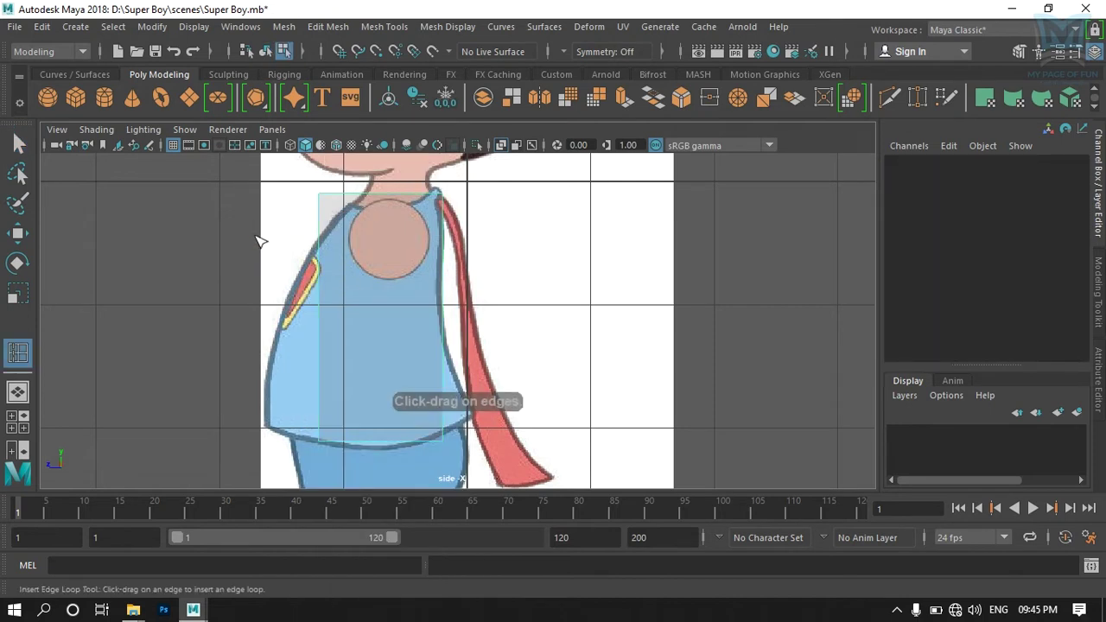
key("space")
key("space")
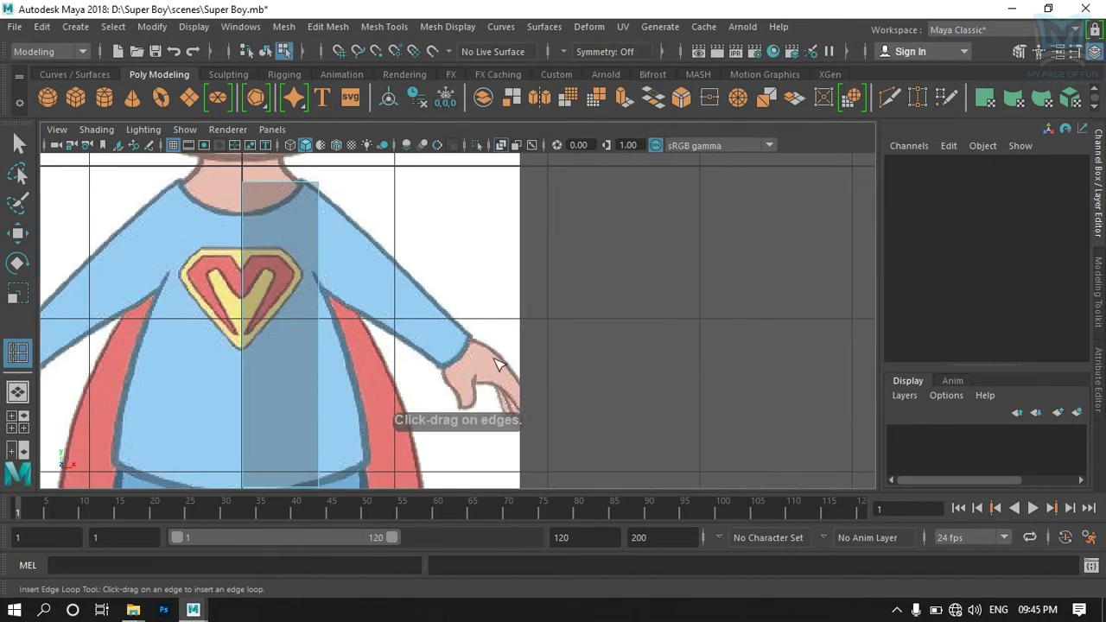
middle_click_drag(507, 366, 476, 325, "alt")
scroll(471, 332, "down", 1)
scroll(458, 359, "down", 3)
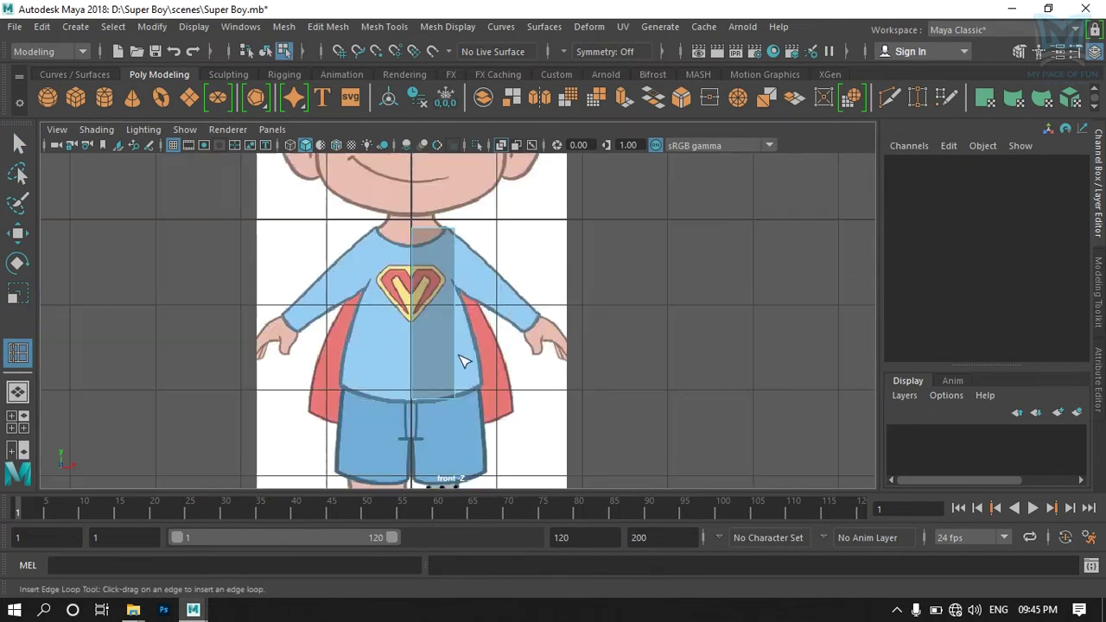
scroll(447, 346, "up", 1)
Step: Insert horizontal edge loops from the upper chest down to the bottom of the torso
left_click(458, 320)
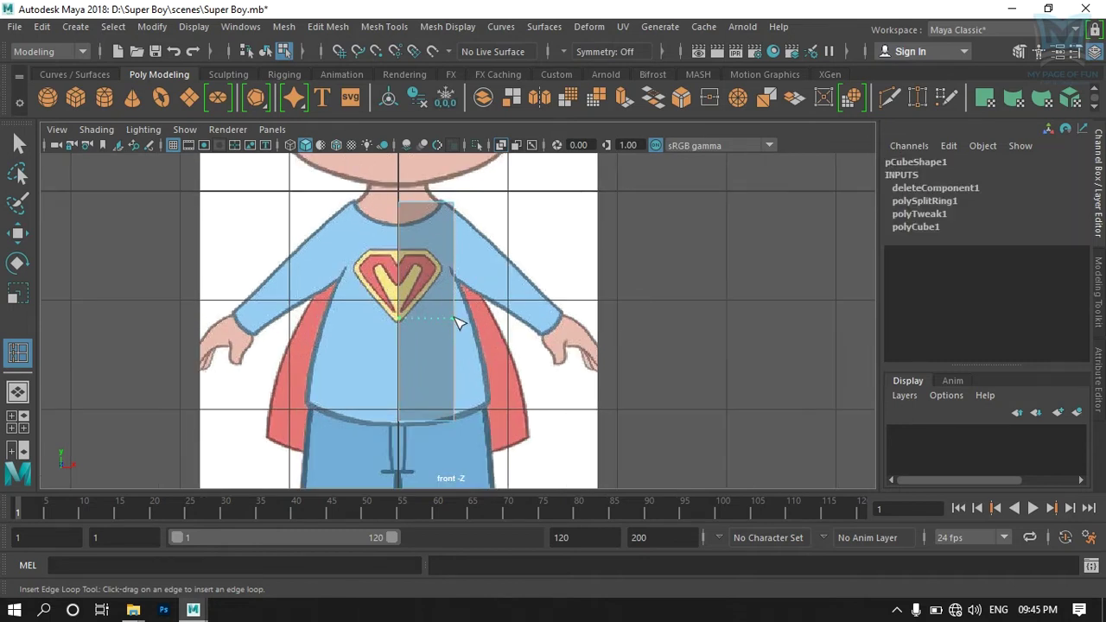
left_click(458, 321)
left_click(455, 285)
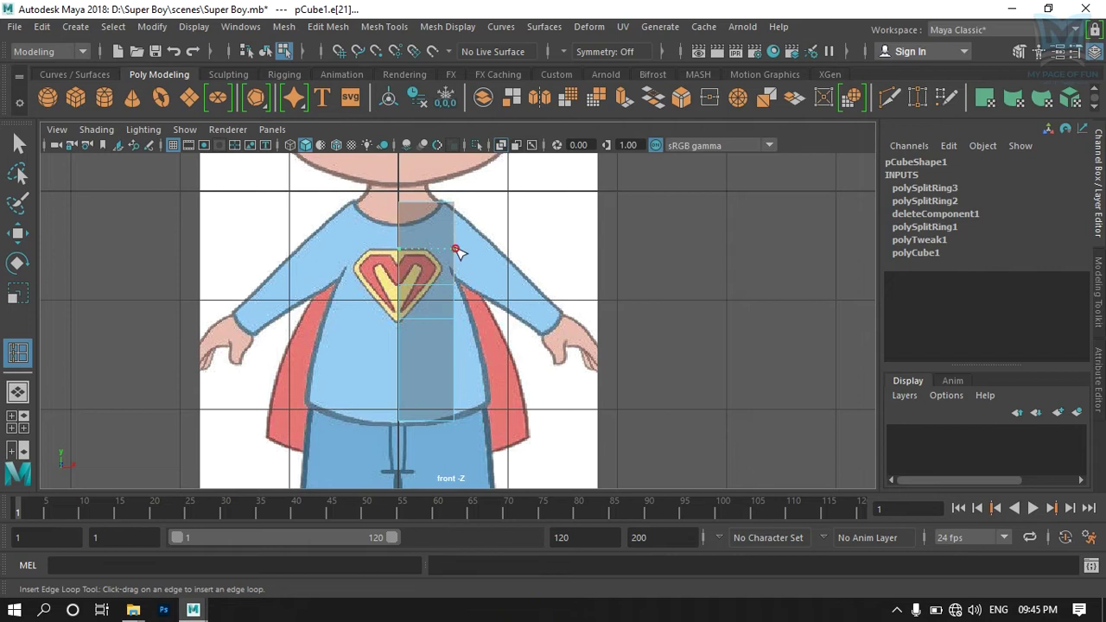
left_click(455, 248)
left_click(455, 226)
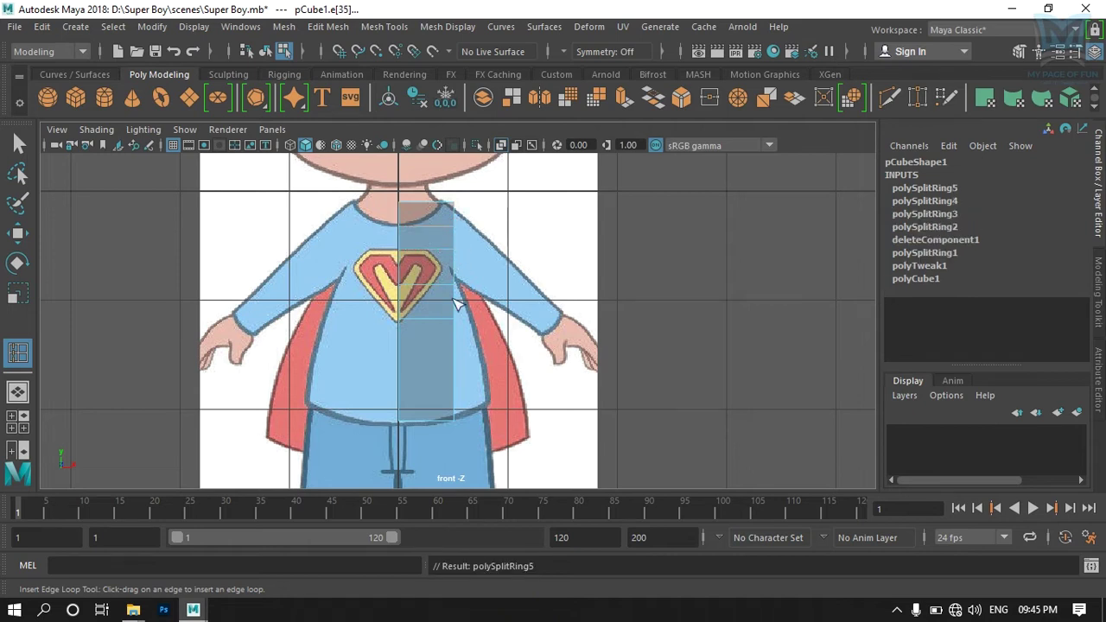
left_click(455, 378)
left_click(455, 403)
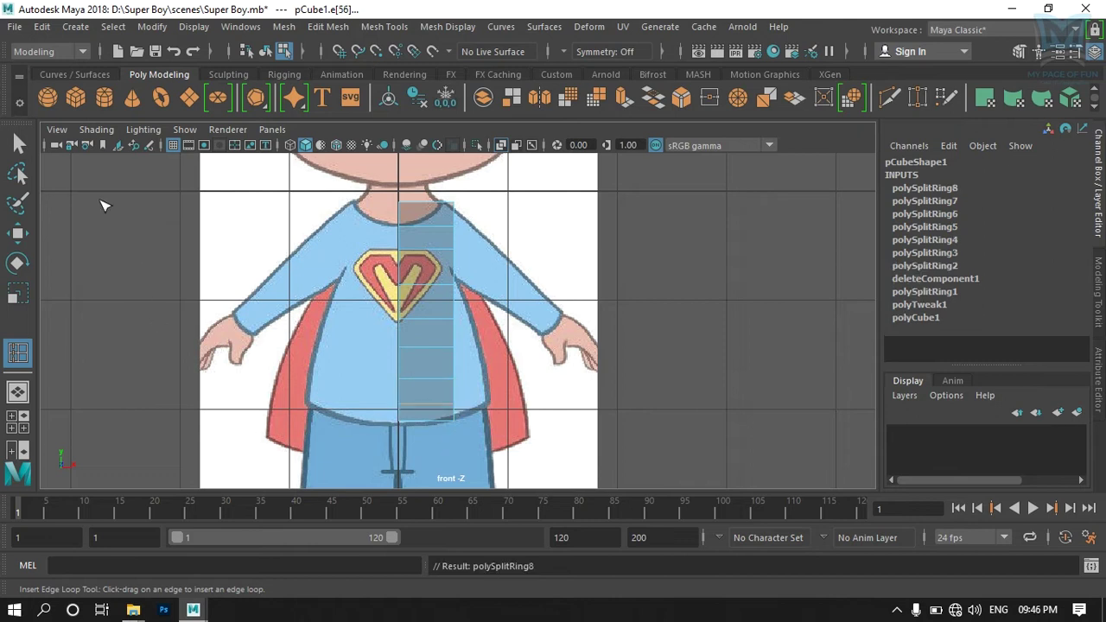
Step: Exit the edge loop tool, switch pCube1 to Vertex mode and zoom in
left_click(19, 145)
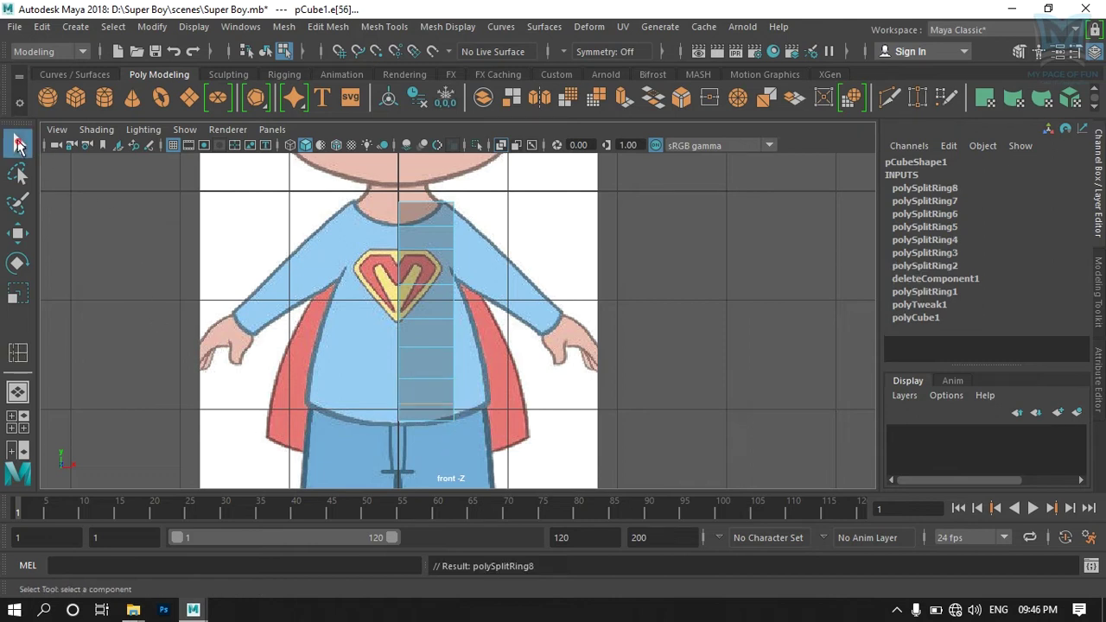
right_click_drag(440, 336, 366, 142)
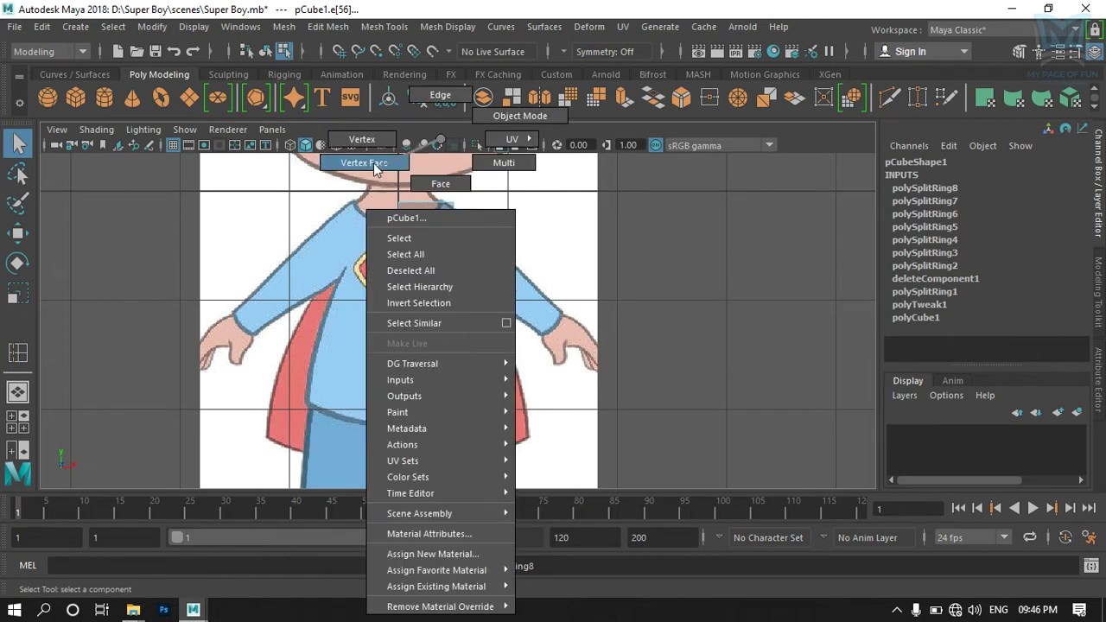
right_click_drag(366, 141, 367, 141)
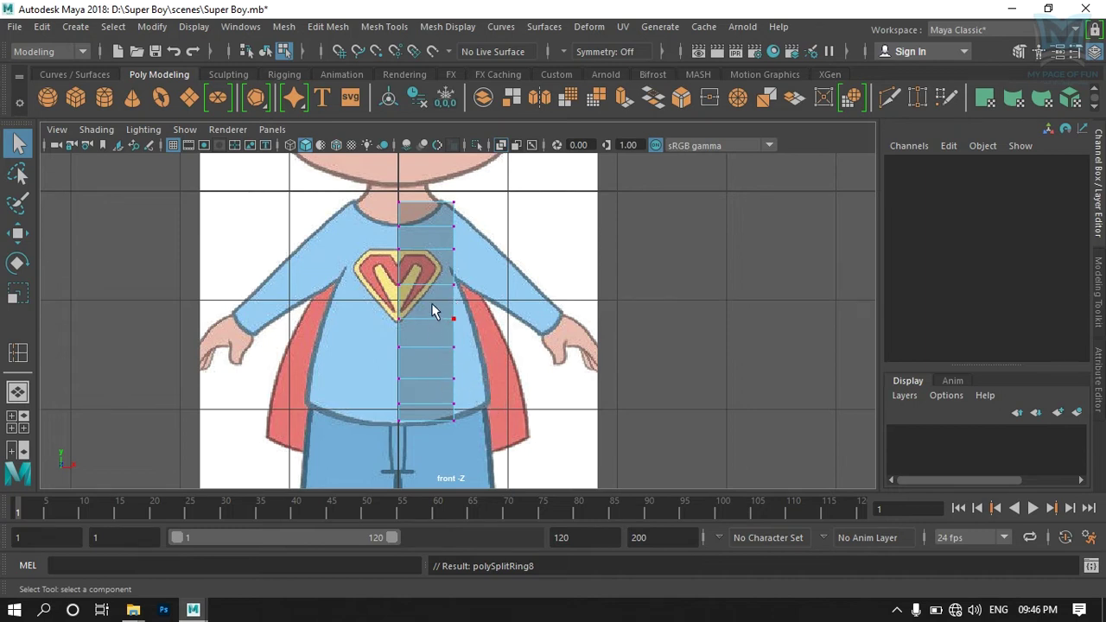
scroll(458, 298, "up", 2)
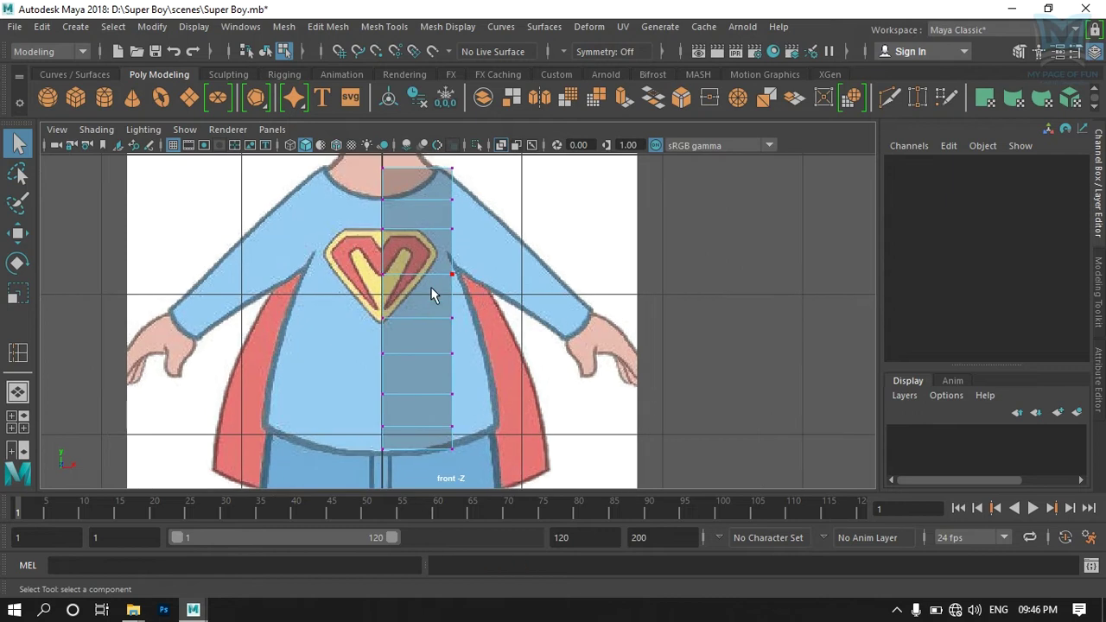
Step: Move the chest and lower side vertices out along X to the shirt outline, then view in perspective
left_click_drag(445, 268, 473, 295)
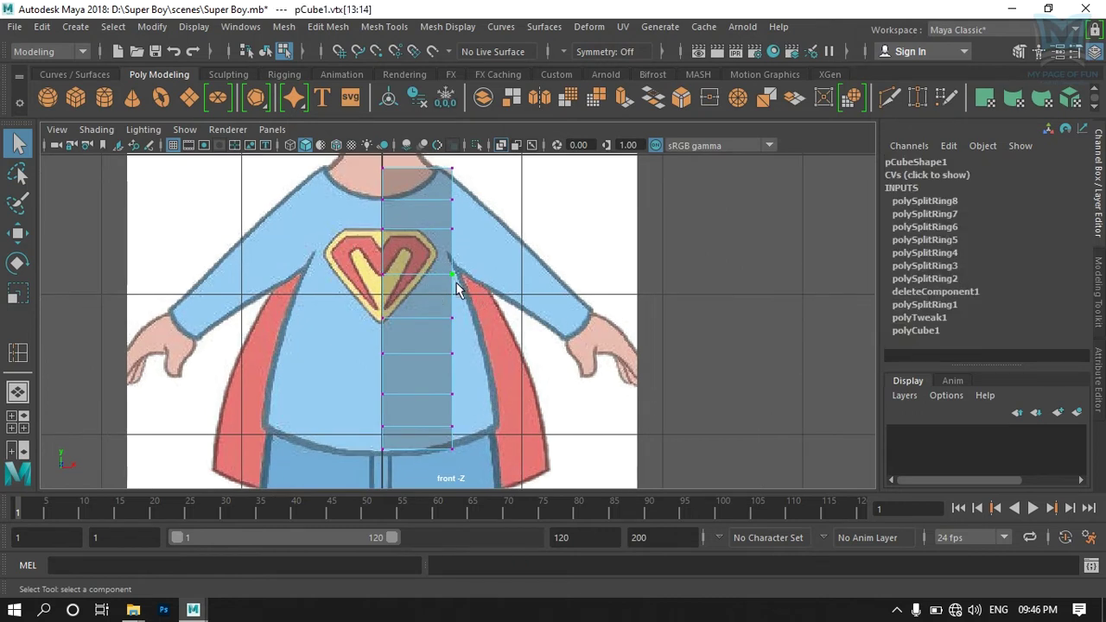
key("w")
left_click(505, 277)
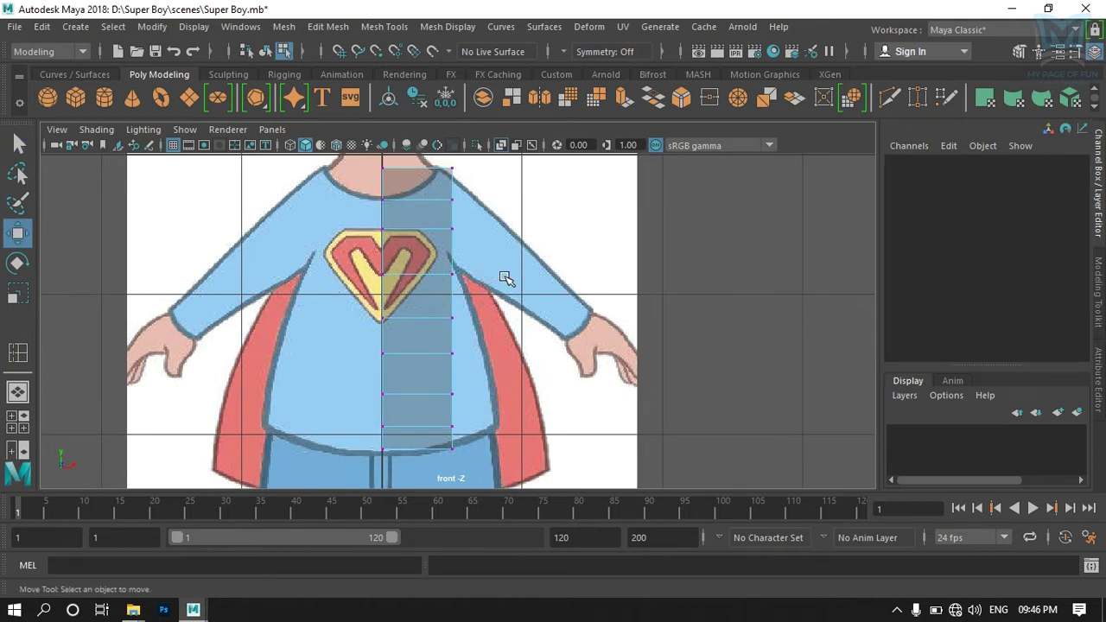
mouse_move(429, 265)
left_mouse_down()
mouse_move(489, 291)
mouse_move(538, 277)
left_mouse_up()
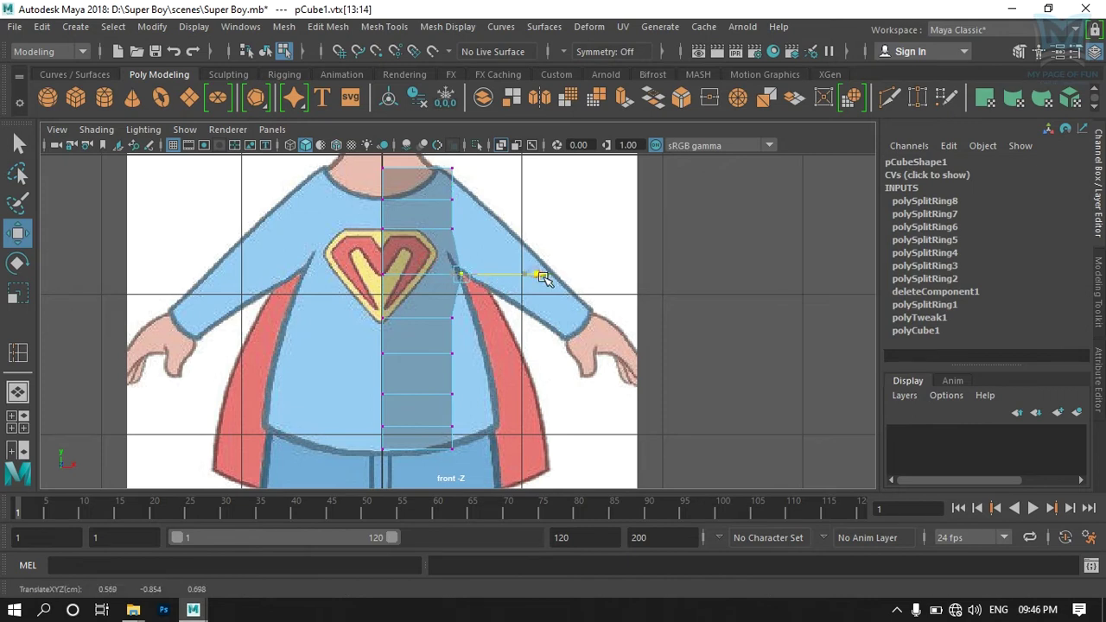
left_click_drag(436, 304, 484, 330)
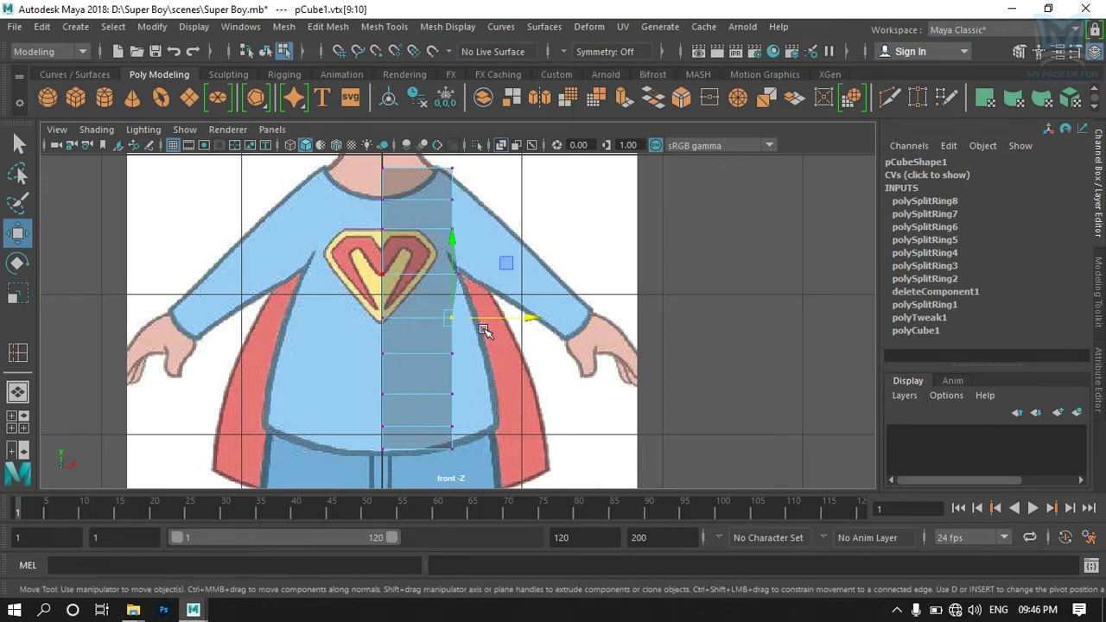
left_click_drag(531, 318, 554, 318)
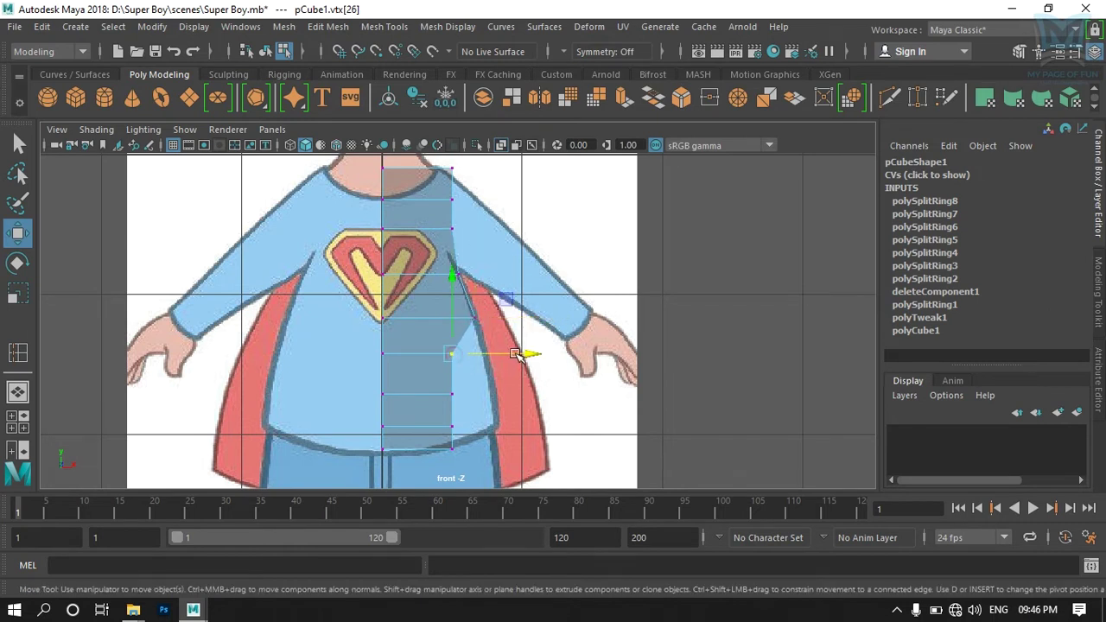
left_click(467, 356)
left_click(455, 354)
mouse_move(455, 354)
left_mouse_down()
mouse_move(582, 353)
mouse_move(485, 335)
left_mouse_up()
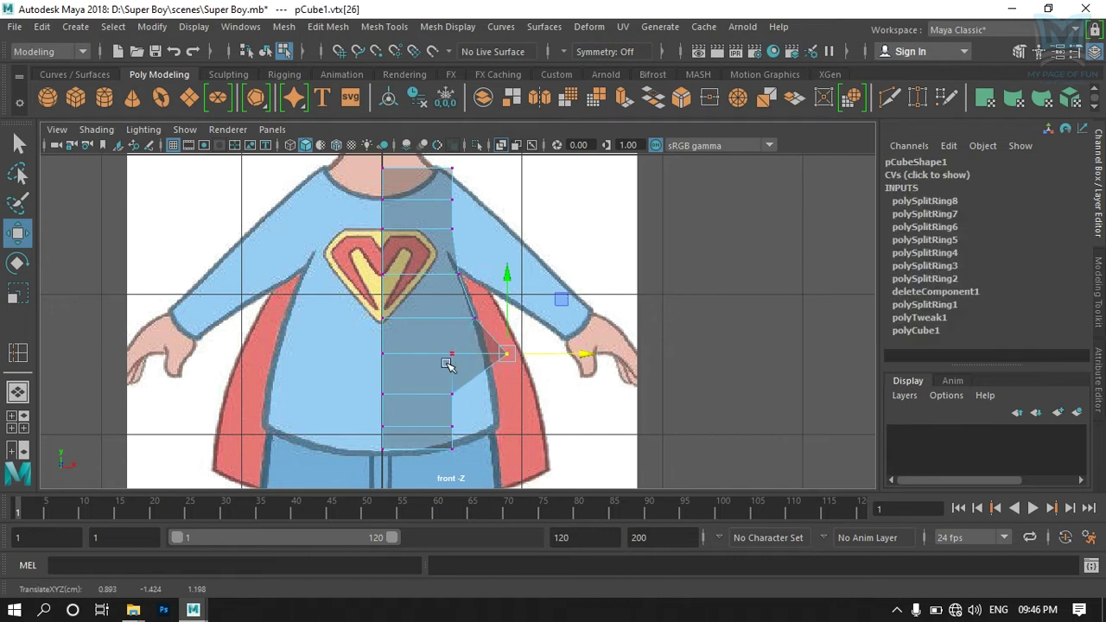
key("space")
left_click_drag(636, 241, 616, 267)
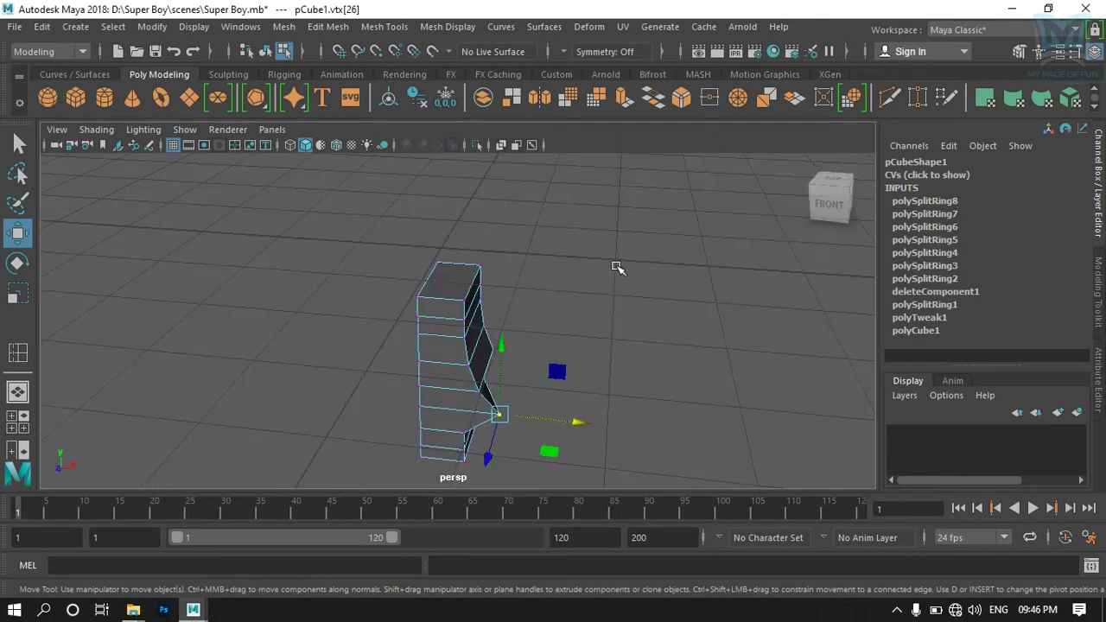
Step: Orbit the perspective view to inspect the torso and undo the last vertex move
left_click_drag(432, 365, 524, 377, "alt")
key("ctrl+z")
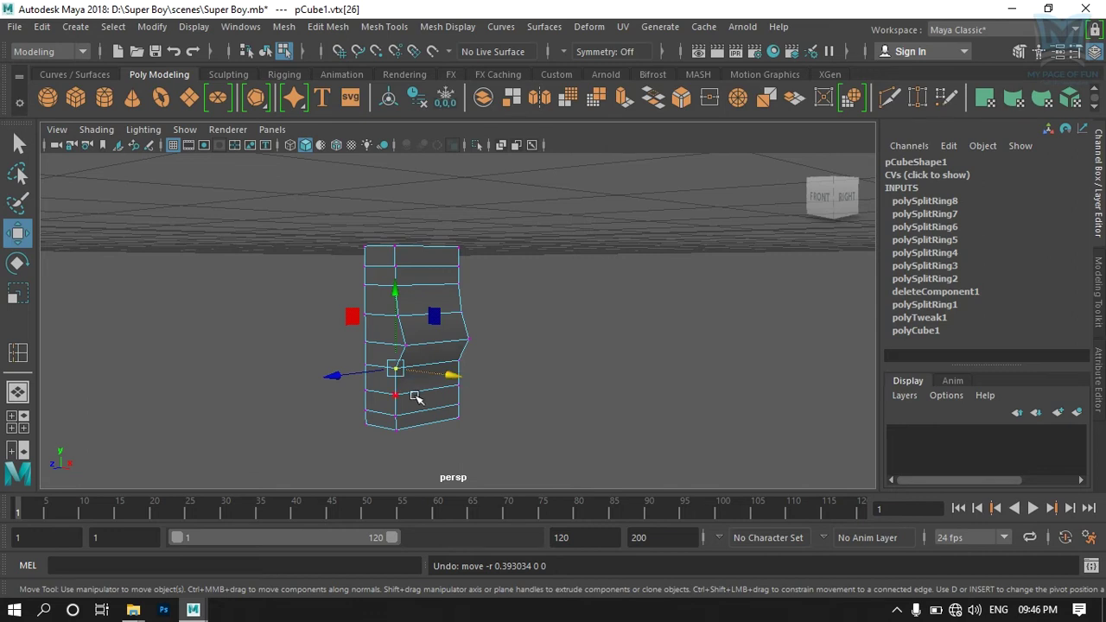
left_click_drag(380, 420, 412, 424, "alt")
Step: In the maximized front view, push the lower side vertices out to the shirt outline
key("space")
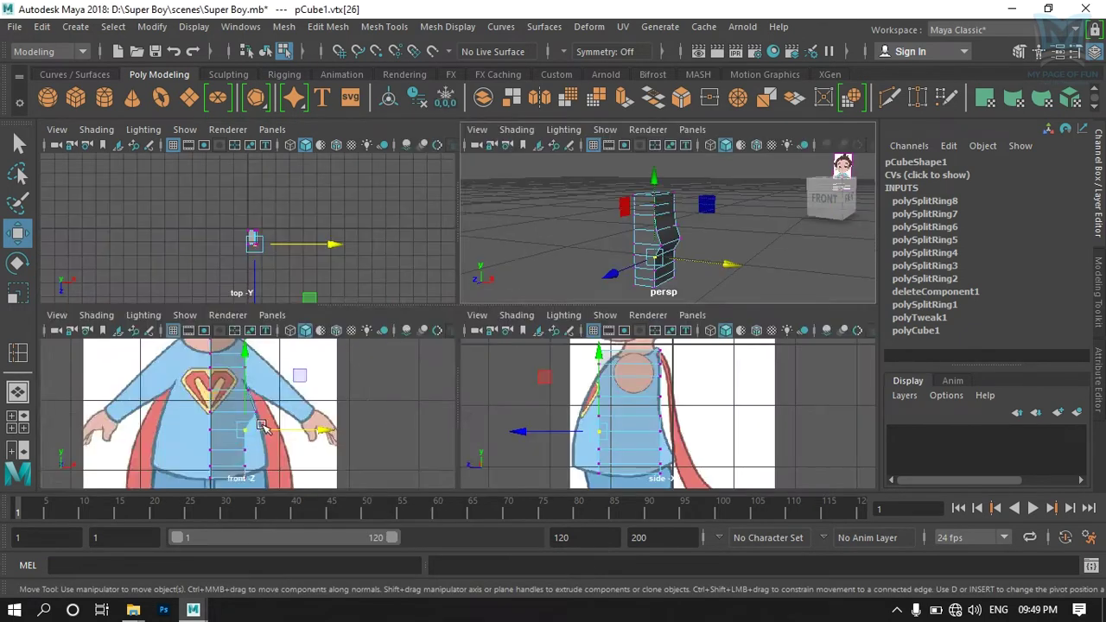
key("space")
scroll(518, 366, "up", 2)
scroll(483, 302, "up", 2)
mouse_move(395, 233)
left_mouse_down()
mouse_move(489, 252)
mouse_move(552, 248)
left_mouse_up()
left_click(428, 292)
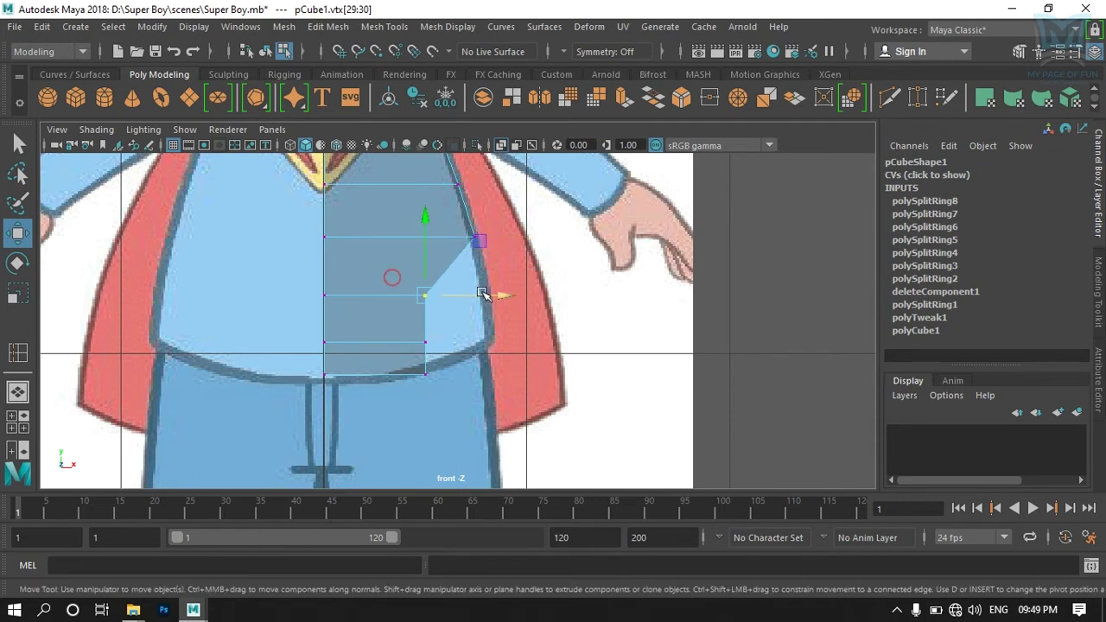
Step: Move the waist-side vertices out to the shirt hem outline, then deselect
left_click(490, 296)
left_click_drag(411, 285, 437, 307)
left_click_drag(503, 294, 566, 296)
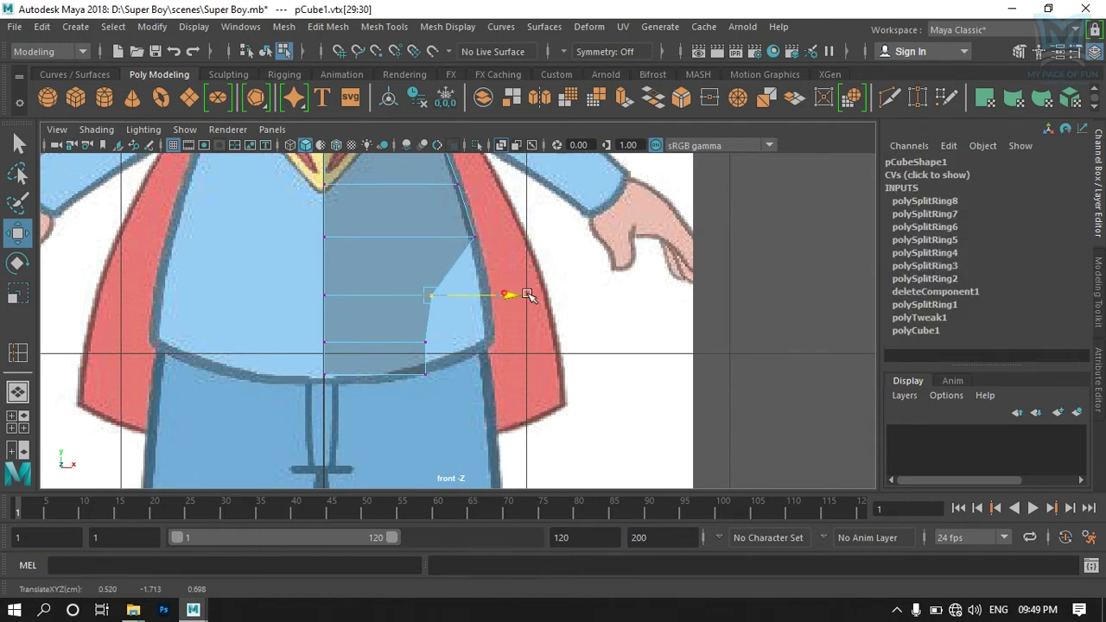
middle_click_drag(562, 341, 558, 304, "alt")
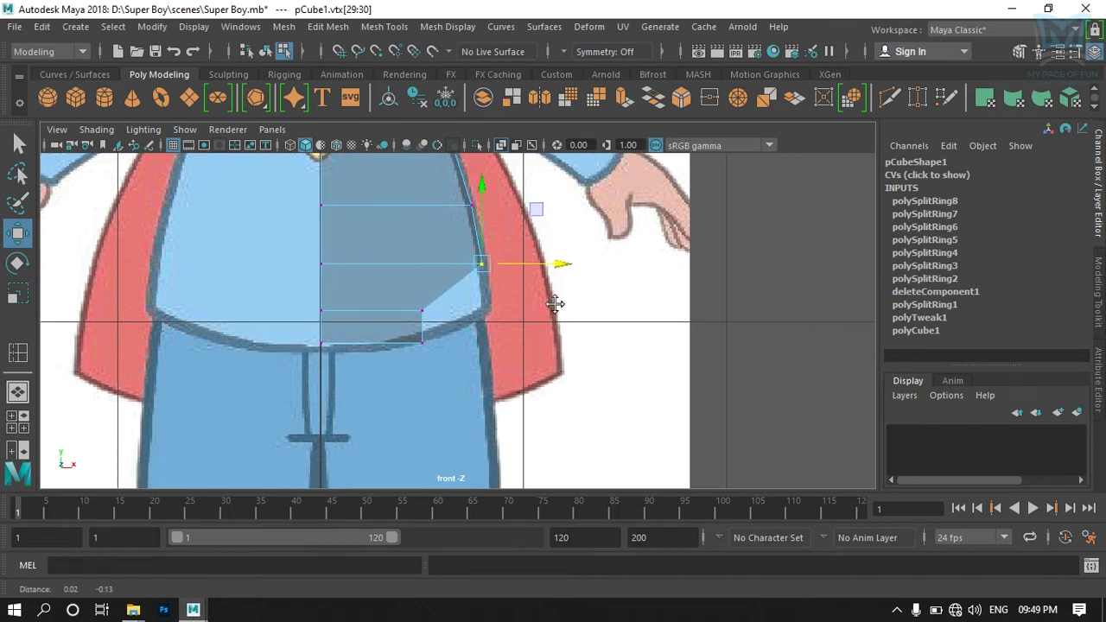
mouse_move(394, 291)
left_mouse_down()
mouse_move(488, 312)
mouse_move(555, 312)
left_mouse_up()
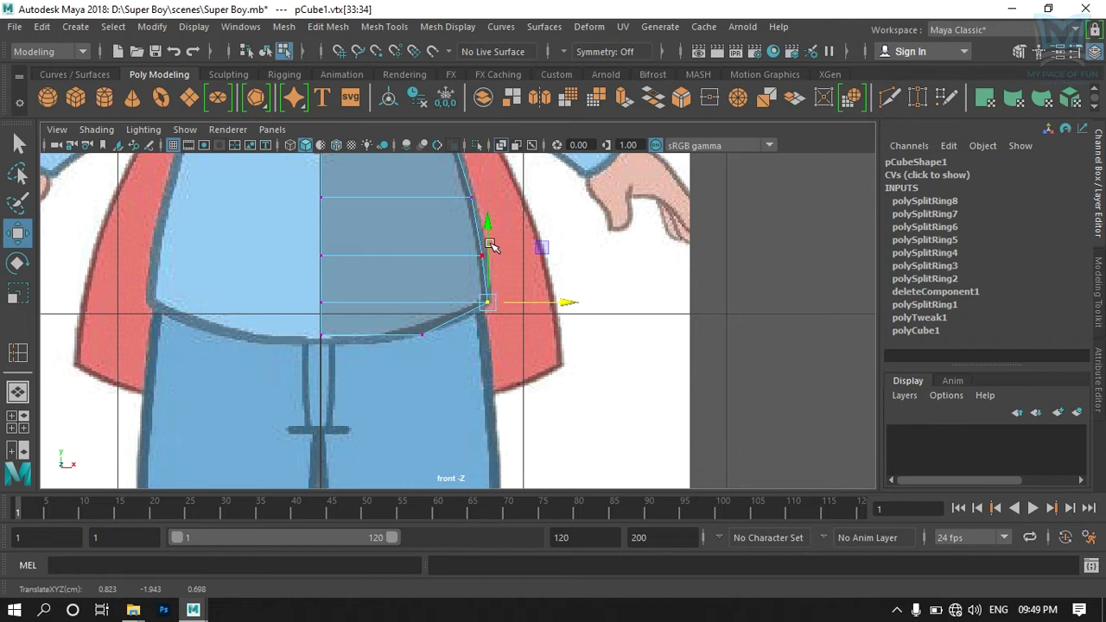
left_click(488, 274)
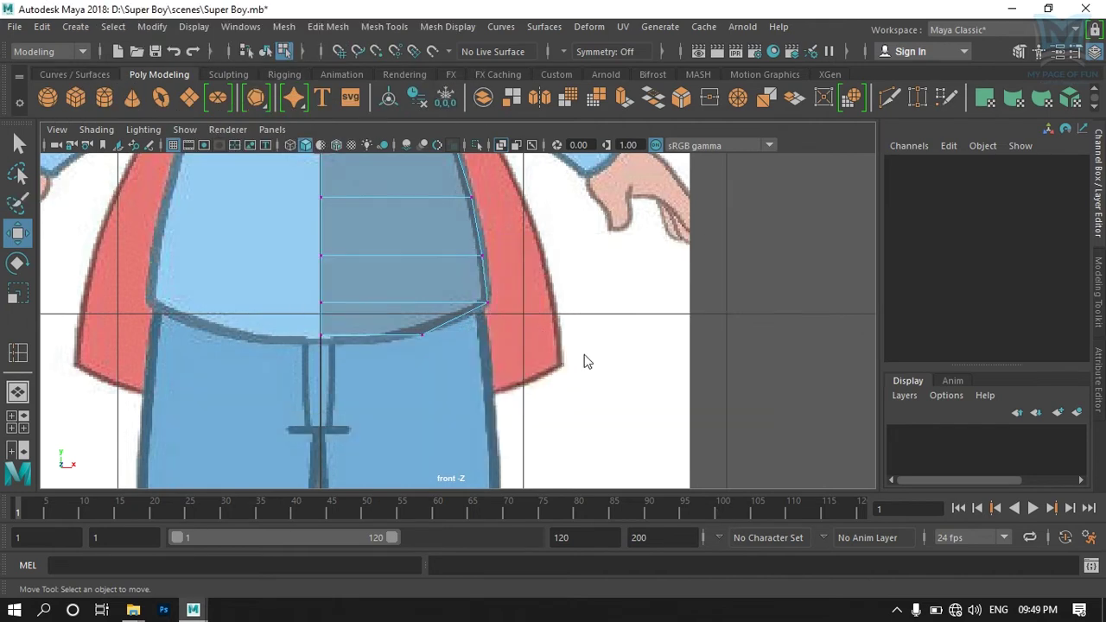
Step: In the side view, pull the chest vertex rows forward onto the shirt outline
key("space")
key("space")
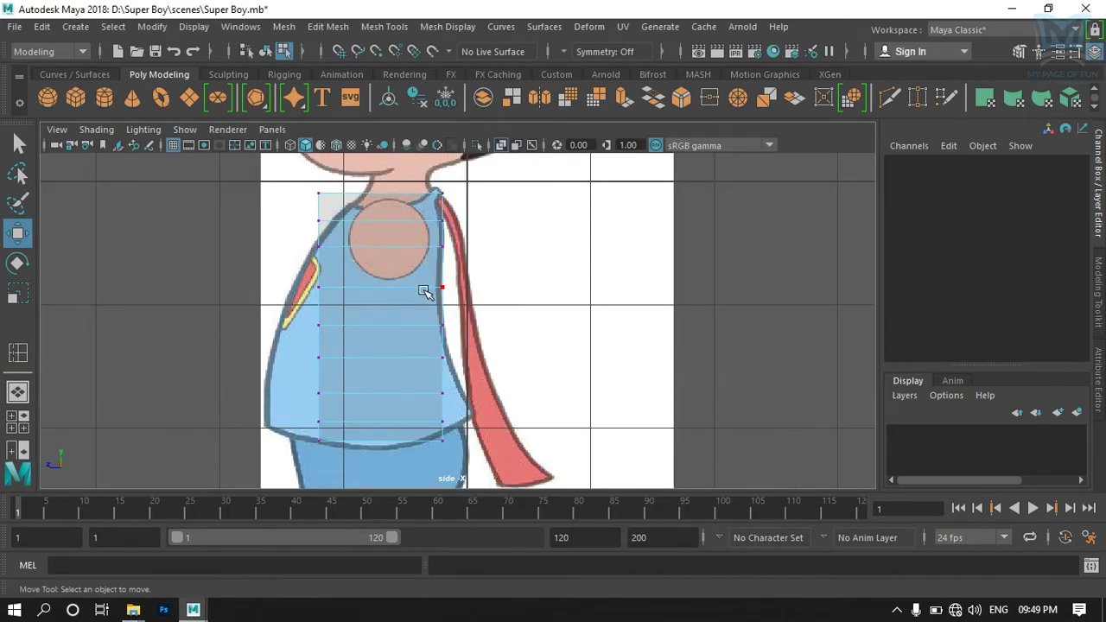
middle_click_drag(435, 288, 459, 256, "alt")
middle_click_drag(349, 262, 398, 260, "alt")
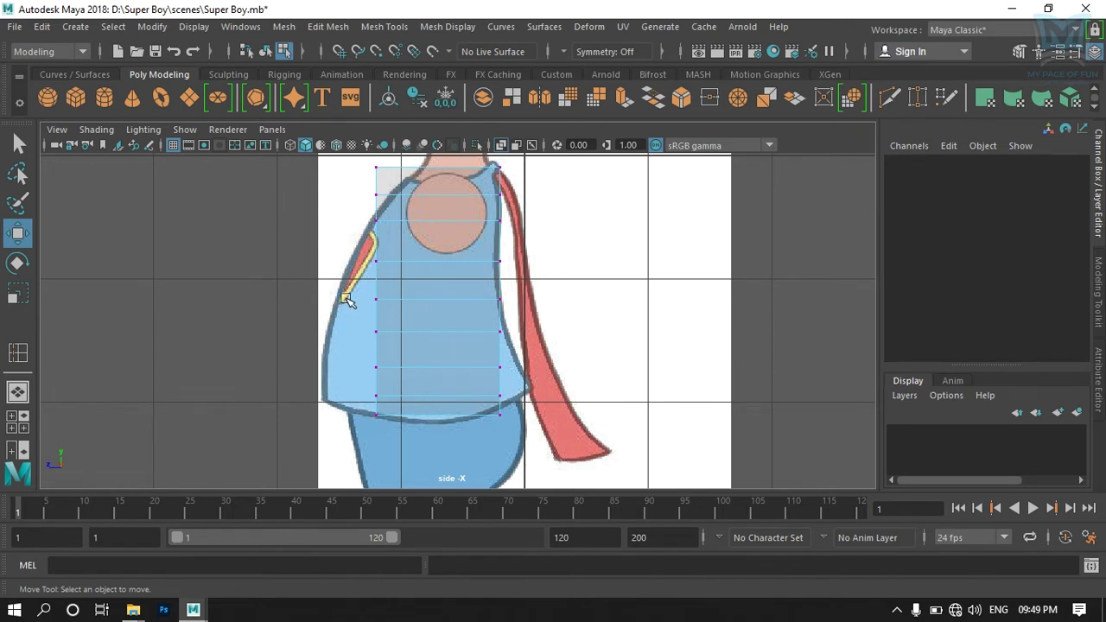
left_click_drag(345, 303, 383, 375)
left_click_drag(298, 334, 264, 335)
mouse_move(343, 324)
left_mouse_down()
mouse_move(291, 341)
mouse_move(346, 353)
left_mouse_up()
left_click_drag(259, 331, 255, 338)
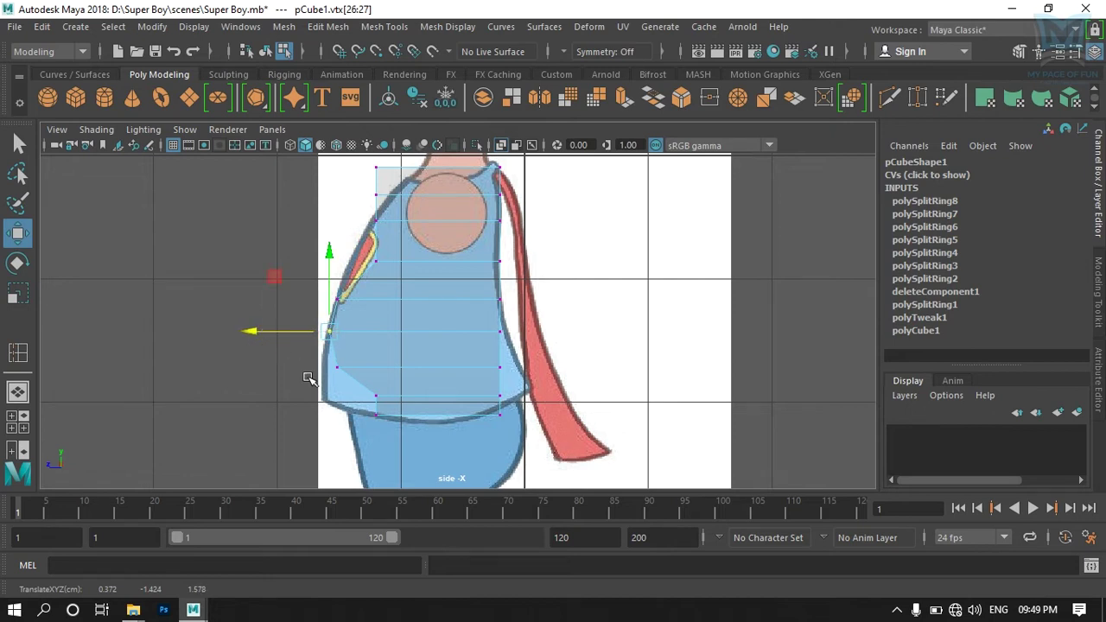
Step: Pull the belly rows and the bottom front corner vertex out to the belly outline
left_click_drag(345, 366, 333, 373)
left_click_drag(257, 370, 247, 370)
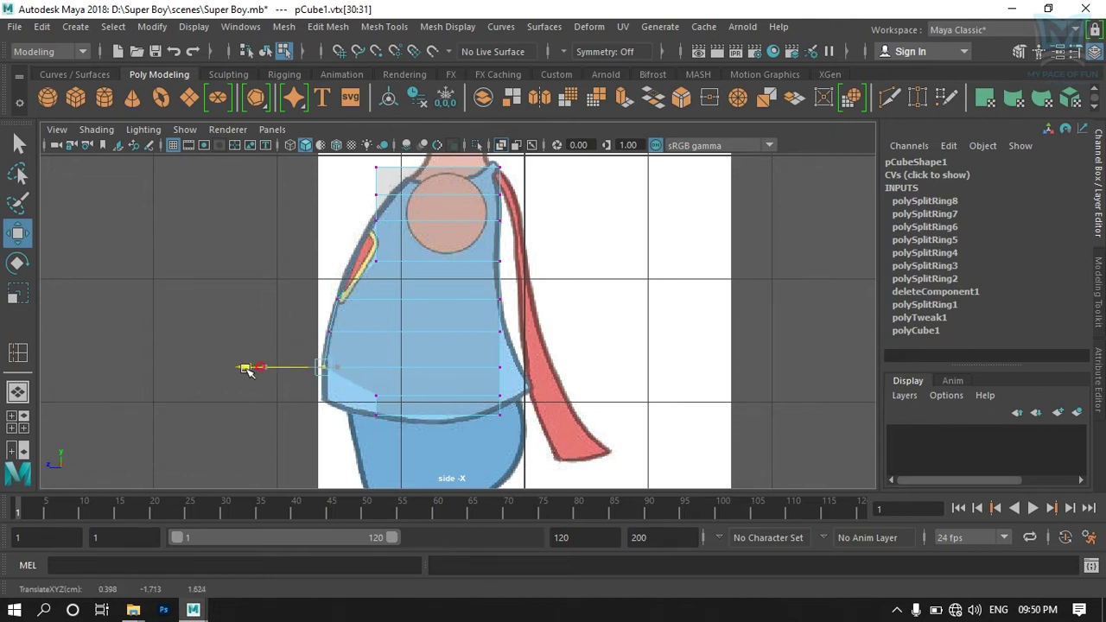
mouse_move(395, 382)
left_mouse_down()
mouse_move(361, 406)
mouse_move(296, 397)
mouse_move(244, 406)
left_mouse_up()
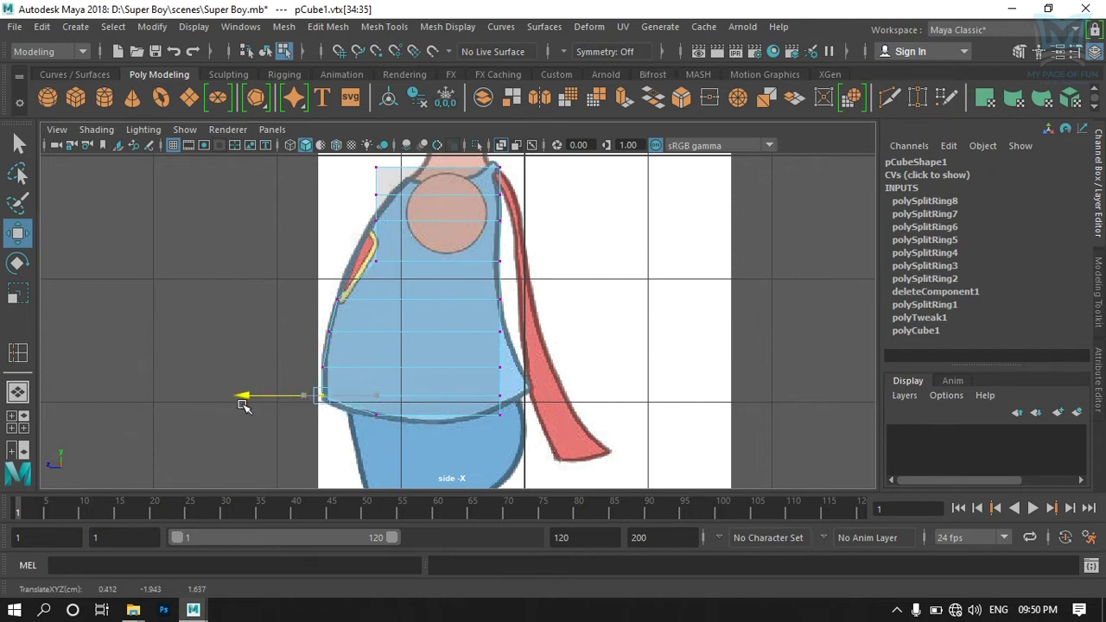
left_click(376, 414)
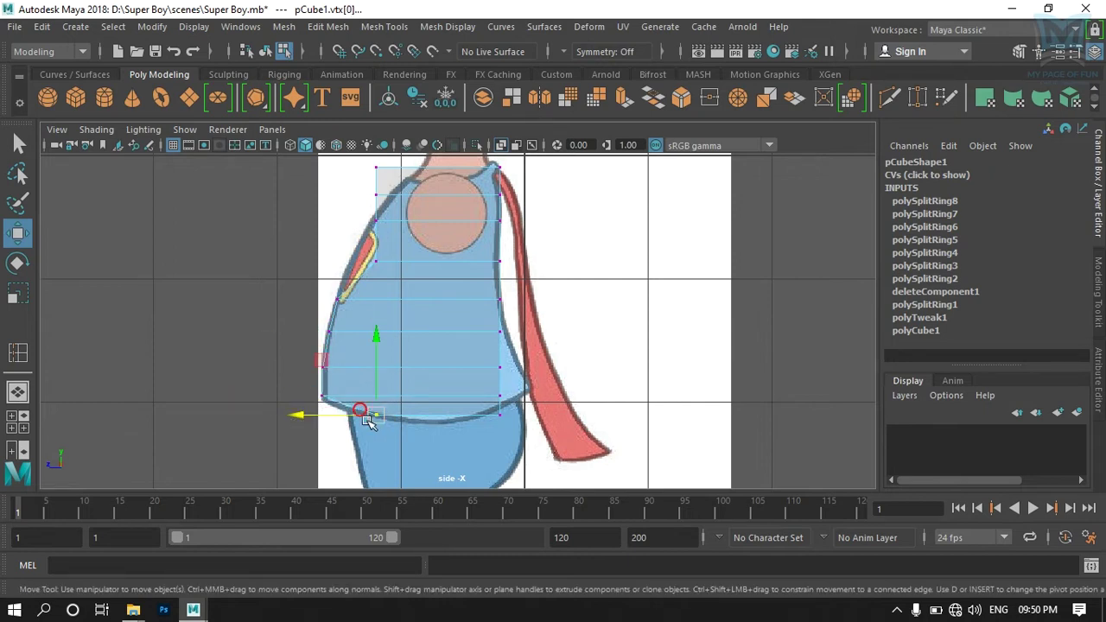
left_click(341, 416)
mouse_move(389, 407)
left_mouse_down()
mouse_move(335, 421)
mouse_move(291, 412)
left_mouse_up()
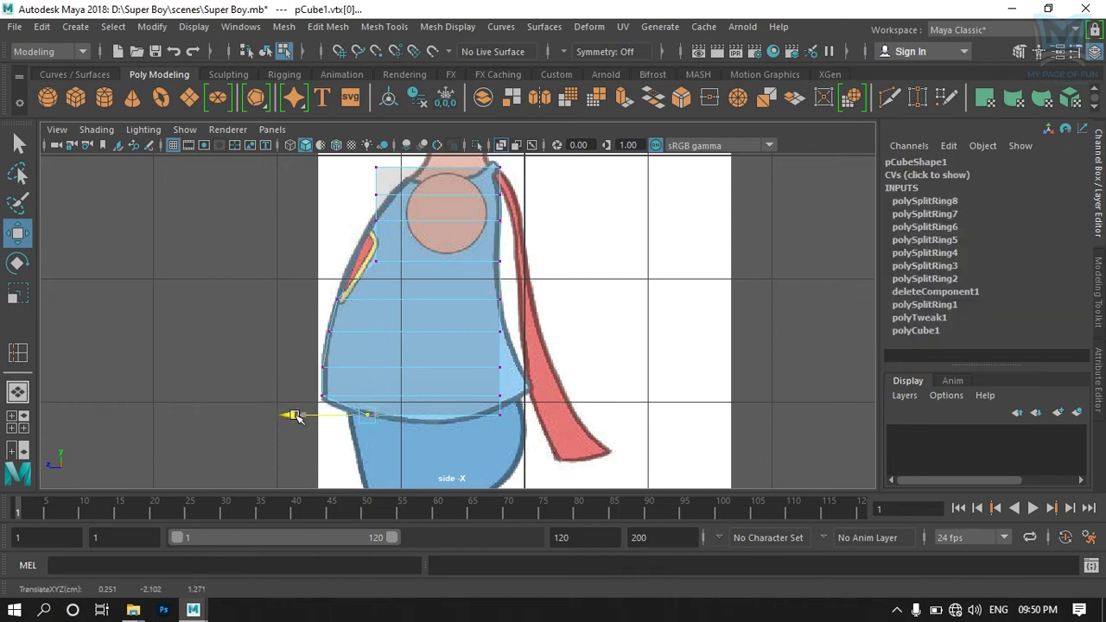
Step: Zoom into the neck and move the collar and shoulder vertices onto the chest outline
scroll(525, 387, "up", 3)
scroll(299, 415, "up", 2)
scroll(340, 323, "up", 2)
middle_click_drag(341, 323, 328, 435, "alt")
mouse_move(308, 317)
middle_mouse_down("alt")
mouse_move(334, 333)
mouse_move(407, 277)
middle_mouse_up("alt")
left_click_drag(281, 302, 365, 328)
left_click_drag(247, 304, 200, 304)
middle_click_drag(198, 308, 184, 356, "alt")
left_click_drag(186, 364, 188, 363)
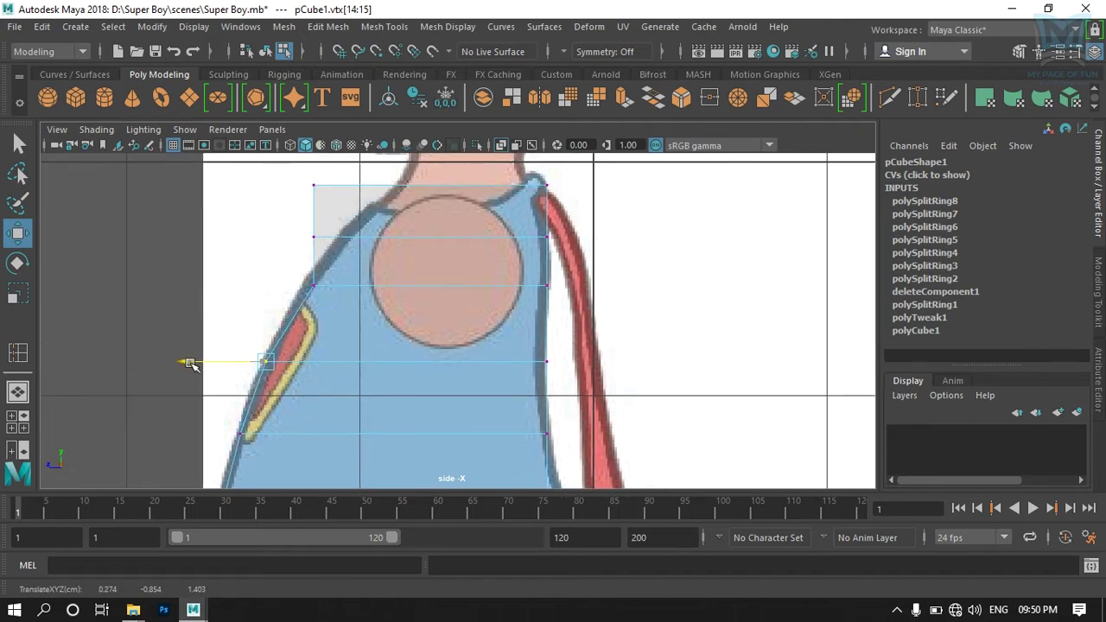
middle_click_drag(191, 364, 187, 377, "alt")
mouse_move(324, 309)
left_mouse_down()
mouse_move(279, 286)
mouse_move(234, 301)
left_mouse_up()
Step: Fit the upper chest vertex to the outline and pull the top front corner in to the neck
middle_click_drag(296, 245, 292, 270, "alt")
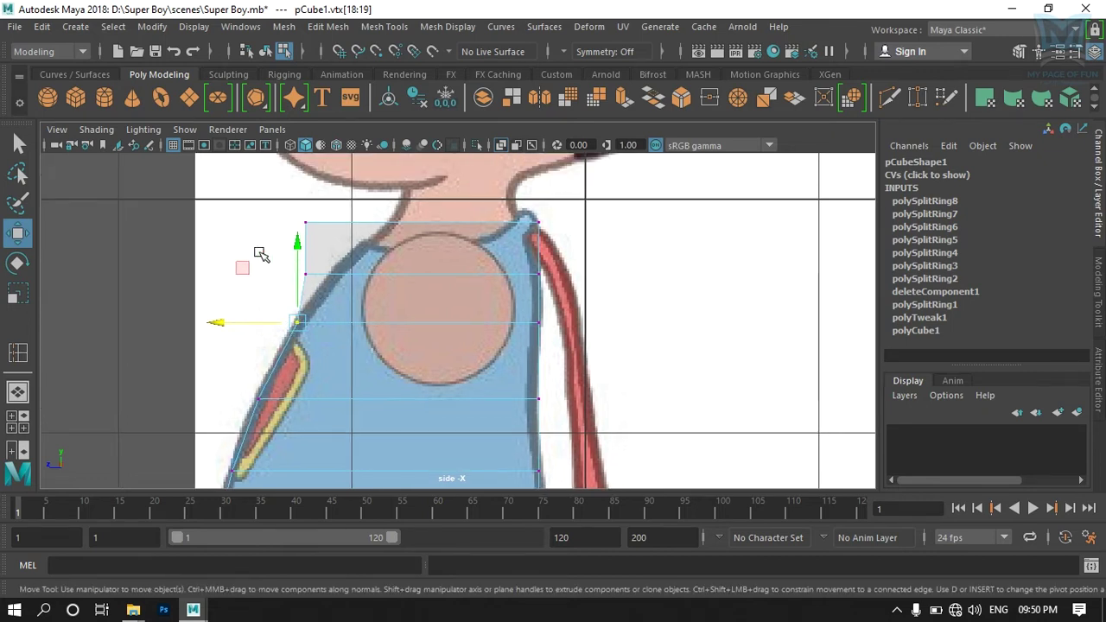
left_click(296, 274)
left_click_drag(218, 276, 250, 281)
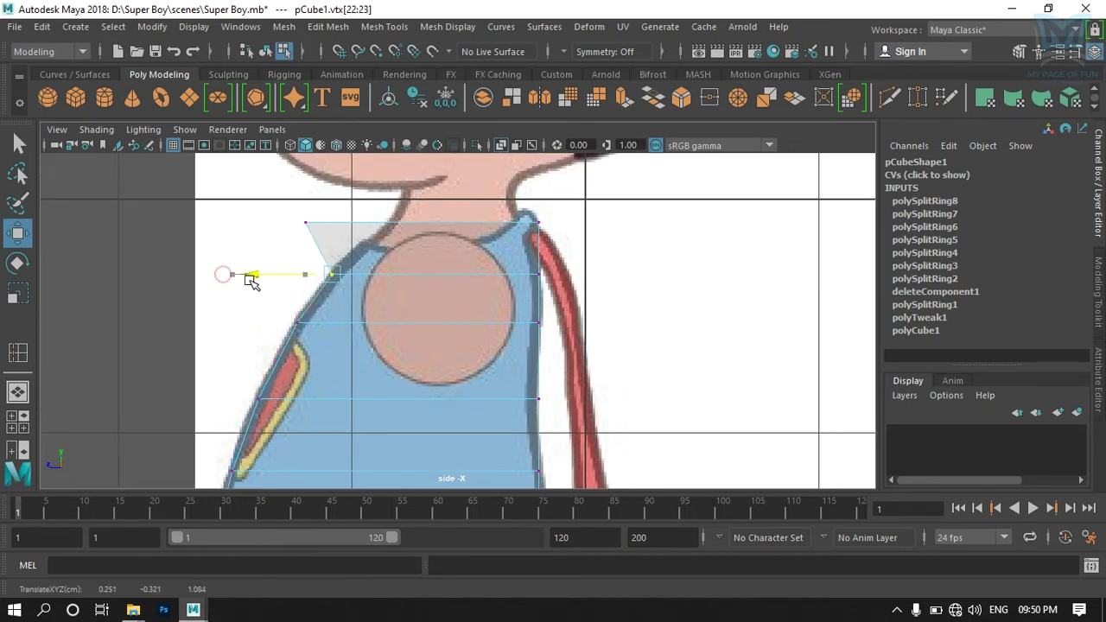
left_click(306, 223)
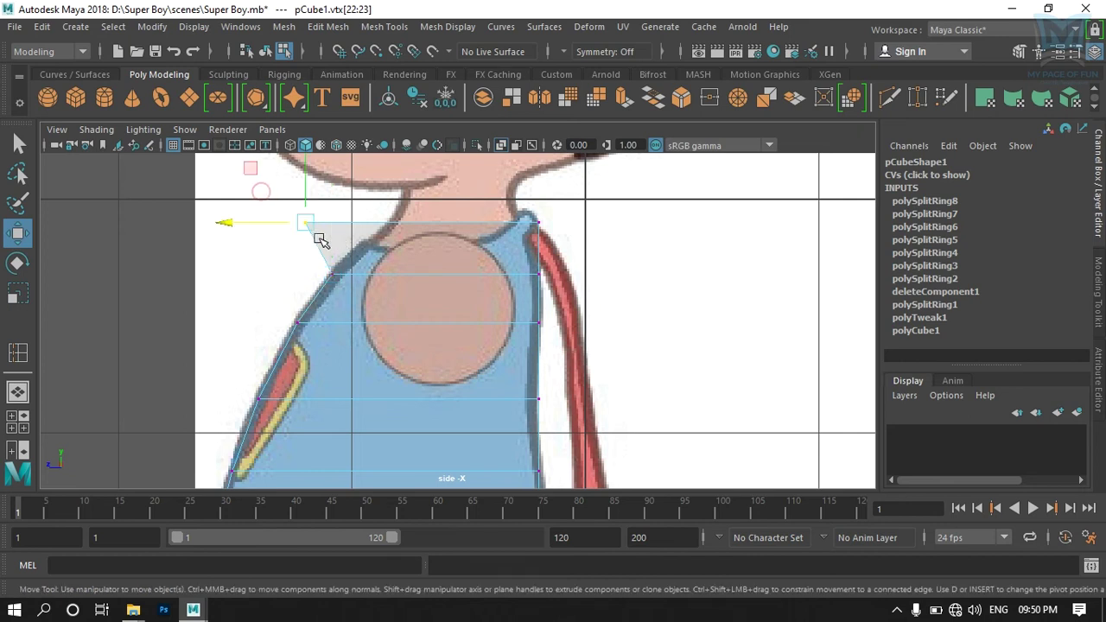
left_click_drag(245, 226, 307, 235)
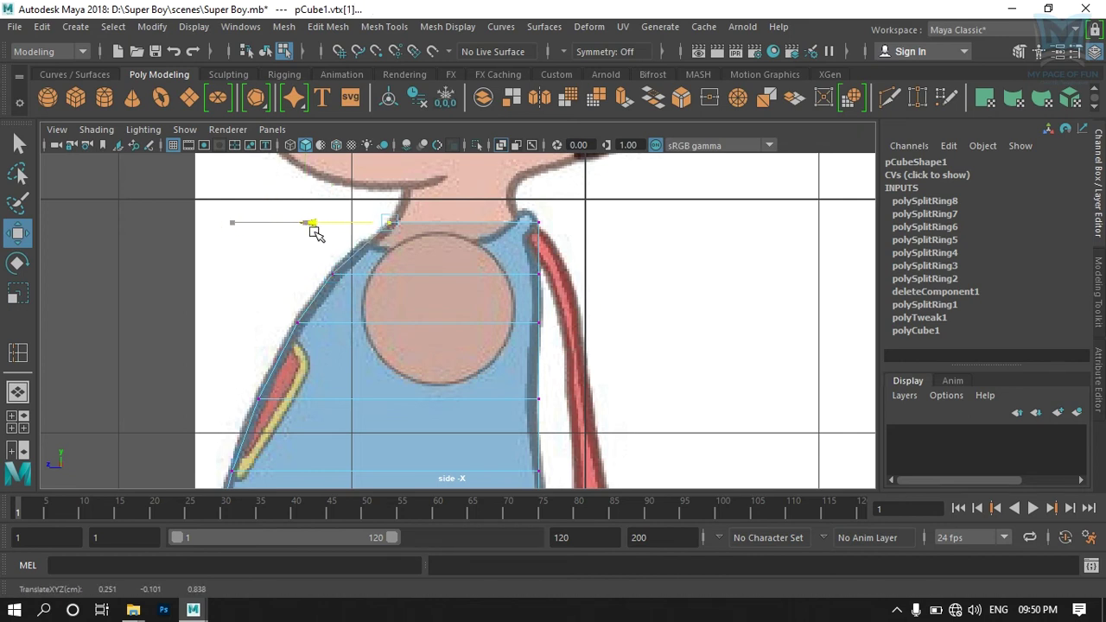
left_click_drag(307, 233, 311, 228)
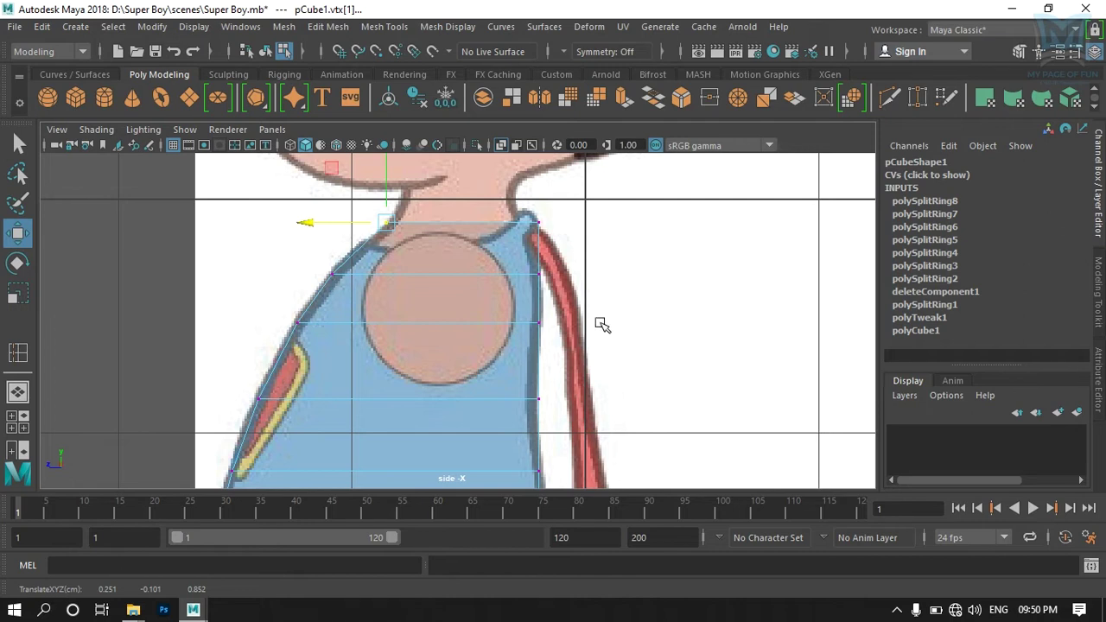
middle_click_drag(567, 366, 421, 381, "alt")
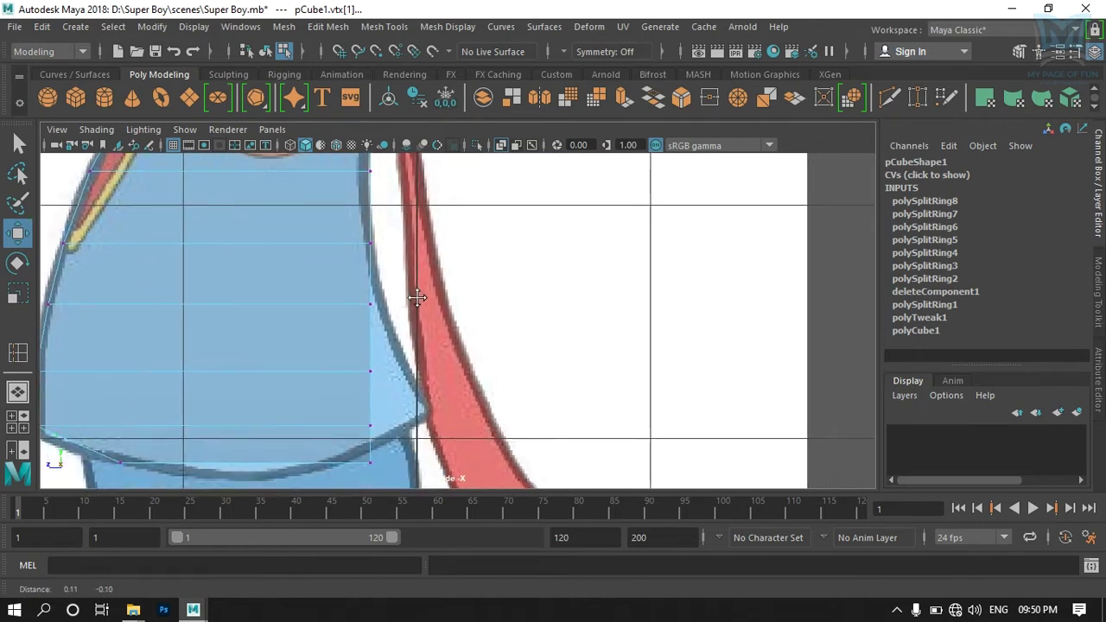
Step: Snap the upper back vertex rows and top back corner onto the back outline
left_click_drag(345, 248, 400, 284)
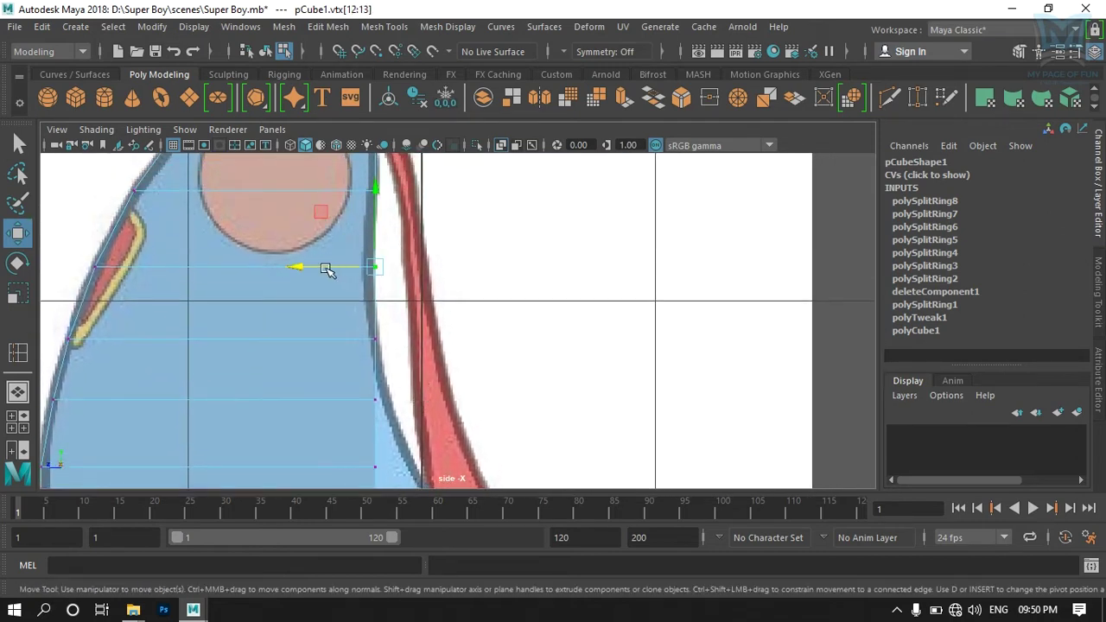
left_click_drag(295, 266, 292, 267)
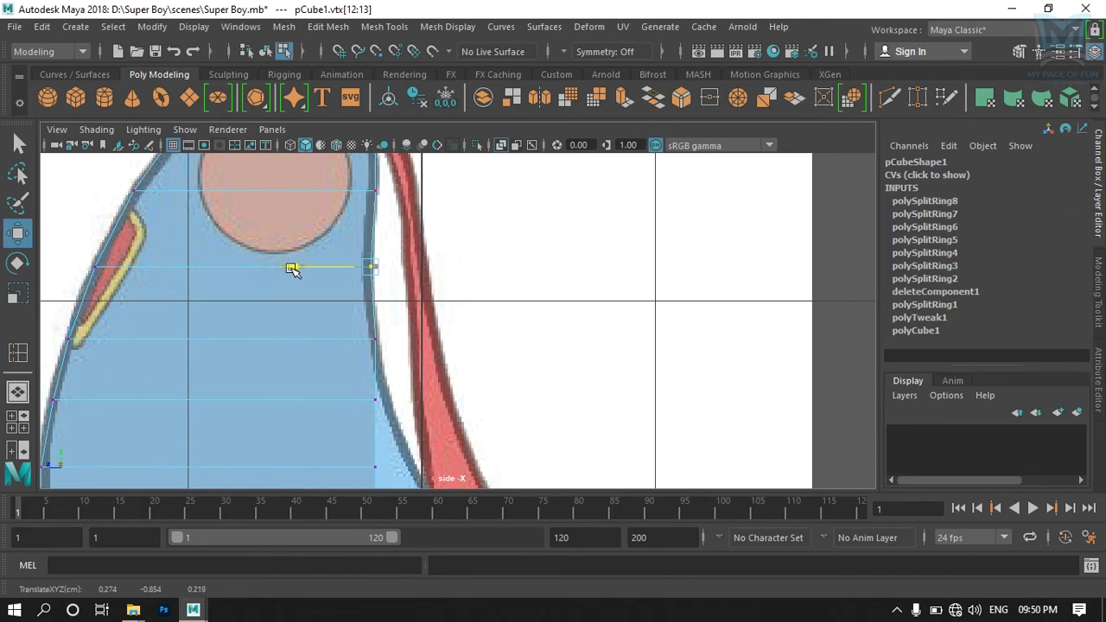
middle_click_drag(292, 268, 358, 362, "alt")
left_click_drag(329, 290, 363, 291)
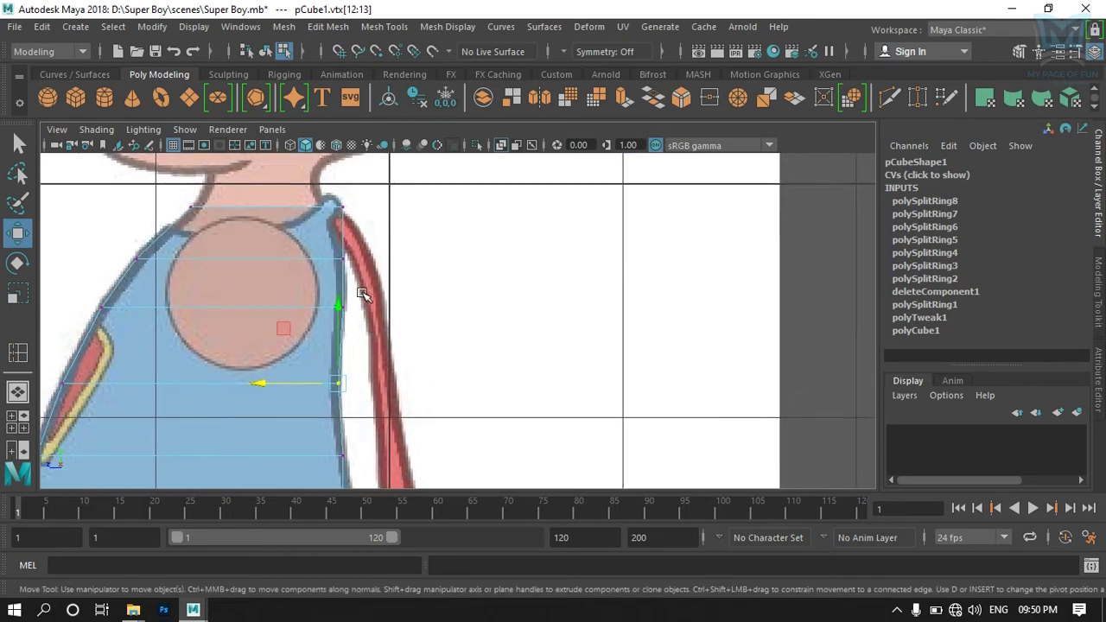
left_click_drag(271, 309, 270, 308)
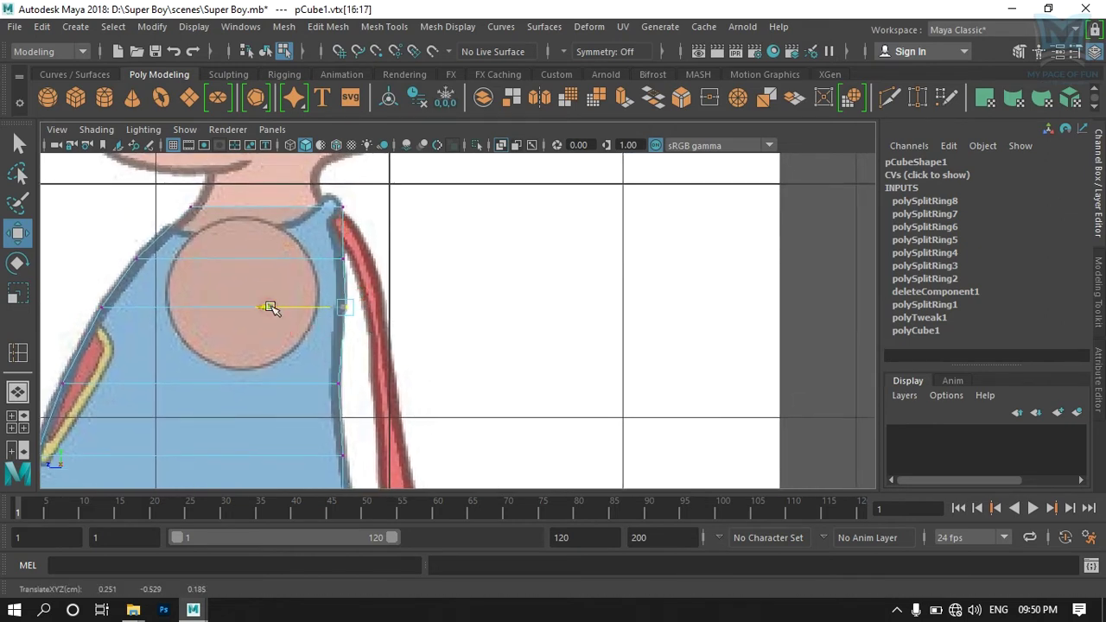
middle_click_drag(395, 296, 384, 329, "alt")
mouse_move(350, 278)
left_mouse_down()
mouse_move(305, 303)
mouse_move(252, 291)
left_mouse_up()
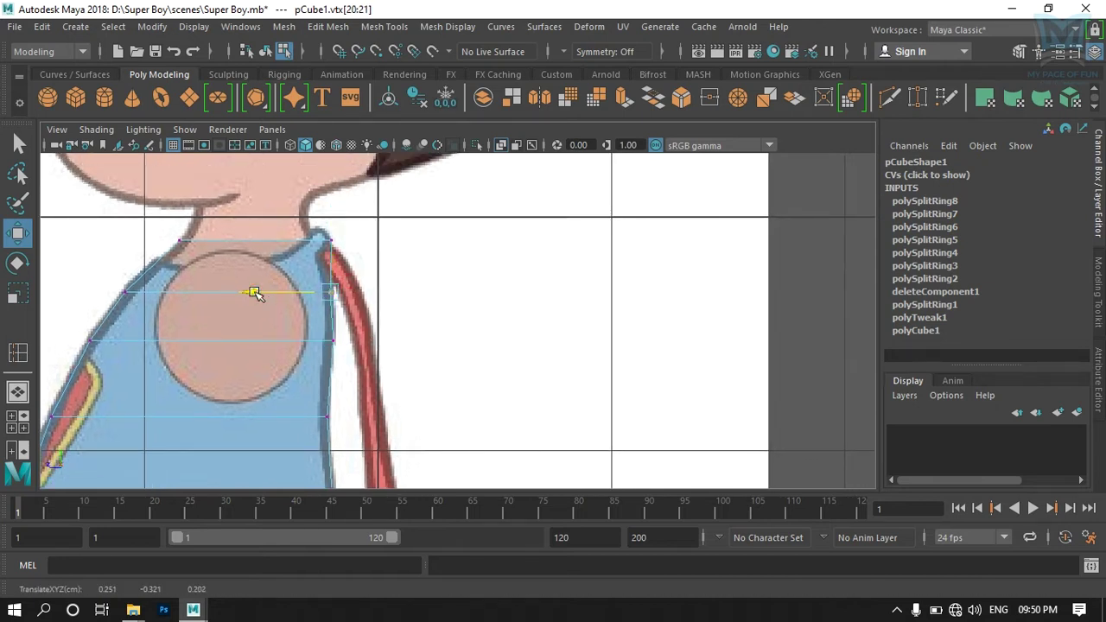
left_click(330, 239)
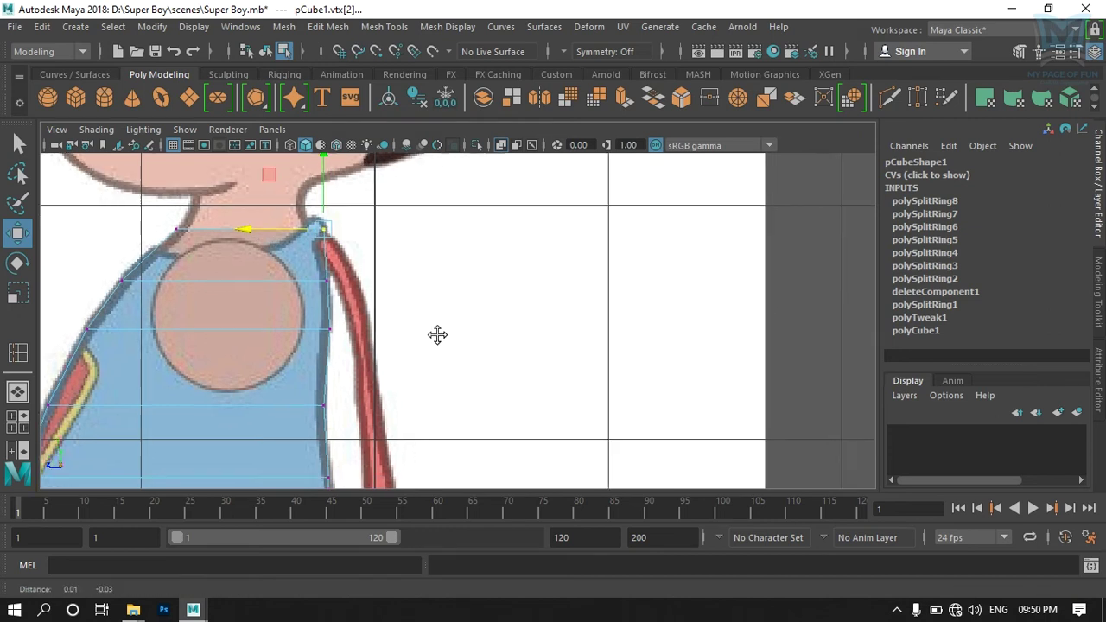
middle_click_drag(437, 334, 315, 241, "alt")
left_click_drag(281, 185, 241, 200)
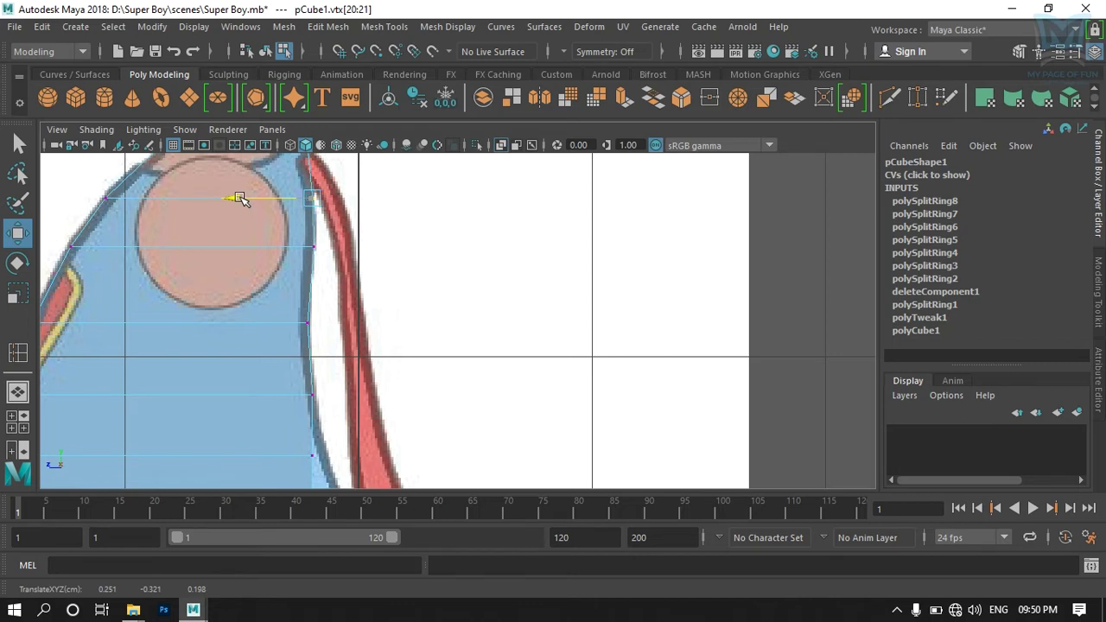
Step: Push the mid and lower back vertex rows out onto the back outline down to the hem
middle_click_drag(287, 426, 271, 316, "alt")
mouse_move(281, 204)
left_mouse_down()
mouse_move(271, 216)
mouse_move(211, 212)
left_mouse_up()
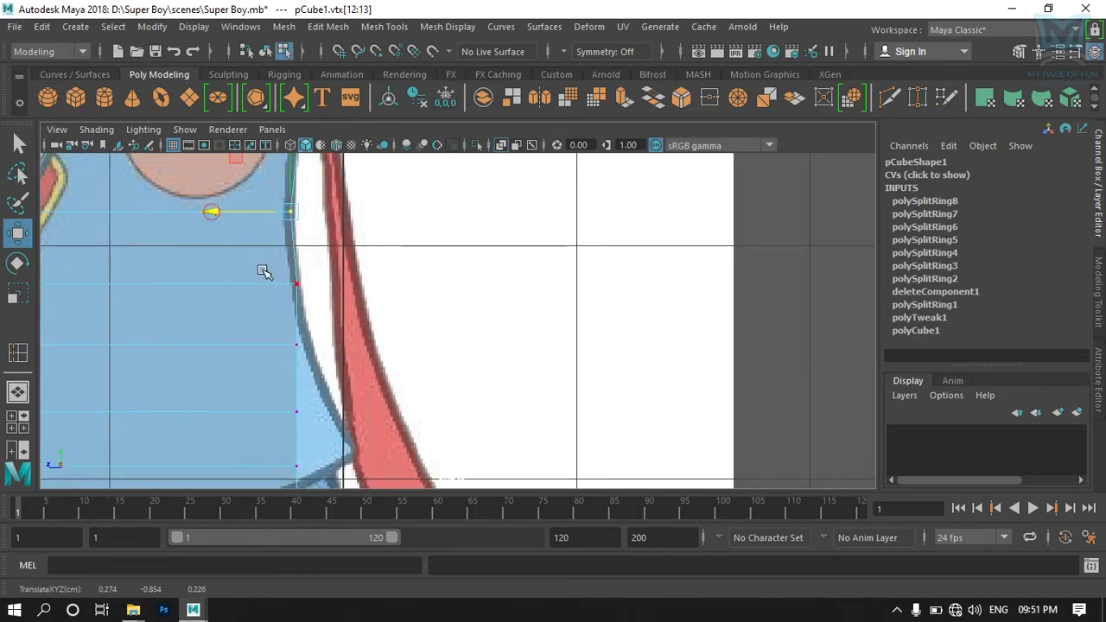
middle_click_drag(264, 310, 240, 339, "alt")
left_click_drag(250, 296, 290, 324)
left_click_drag(207, 311, 205, 311)
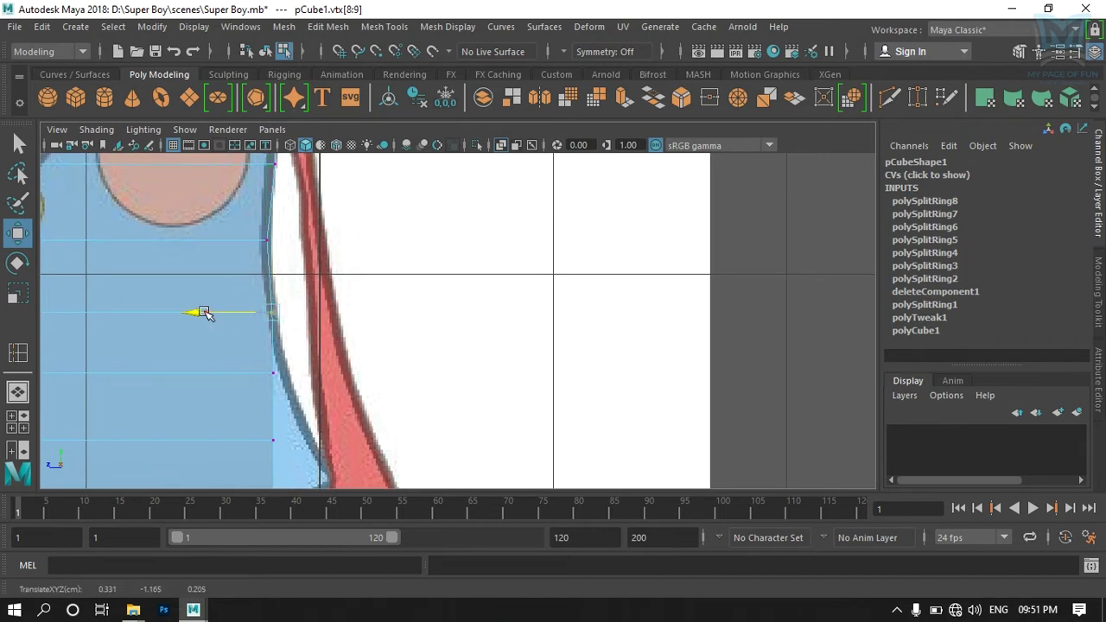
middle_click_drag(262, 363, 234, 302, "alt")
left_click_drag(234, 299, 257, 321)
left_click_drag(184, 309, 195, 309)
left_click_drag(215, 359, 250, 379)
left_click_drag(179, 377, 208, 386)
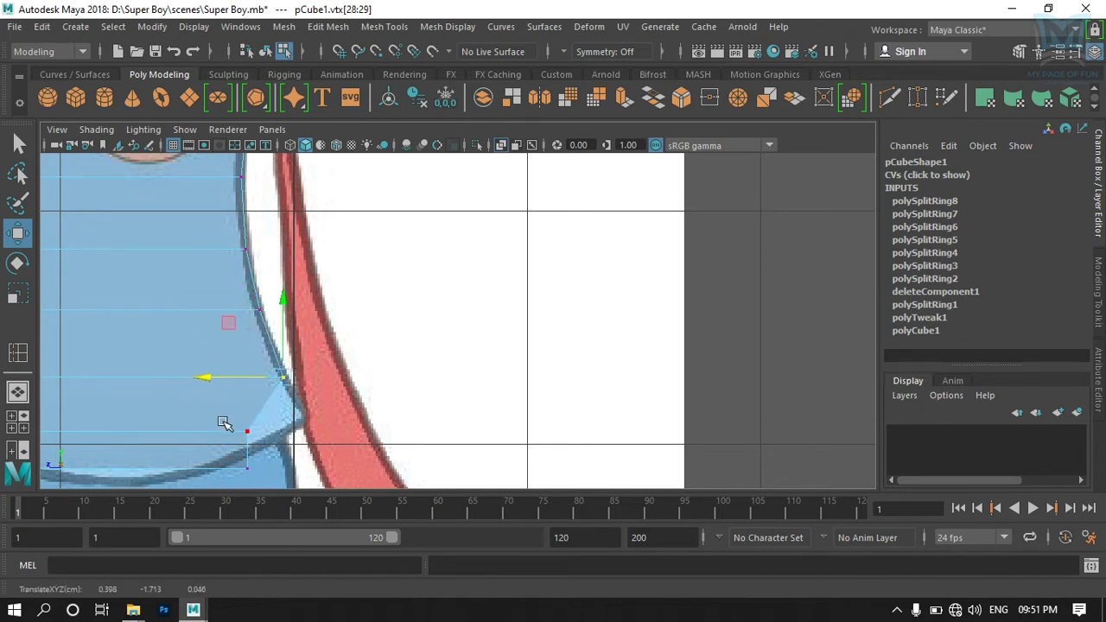
left_click_drag(234, 420, 263, 451)
left_click_drag(170, 432, 222, 434)
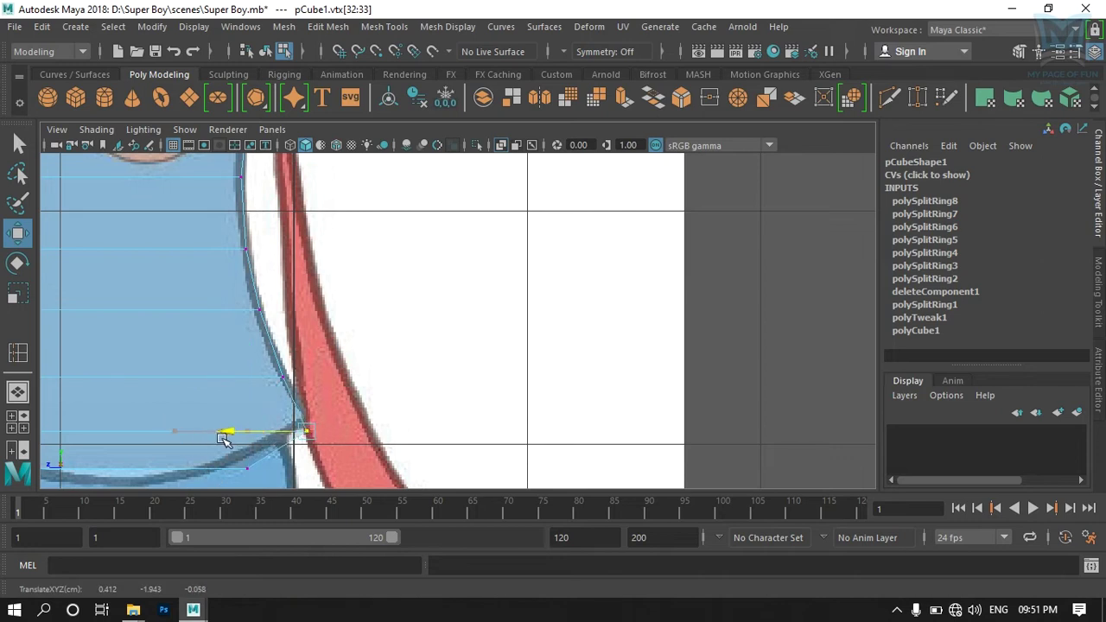
middle_click_drag(320, 469, 453, 464, "alt")
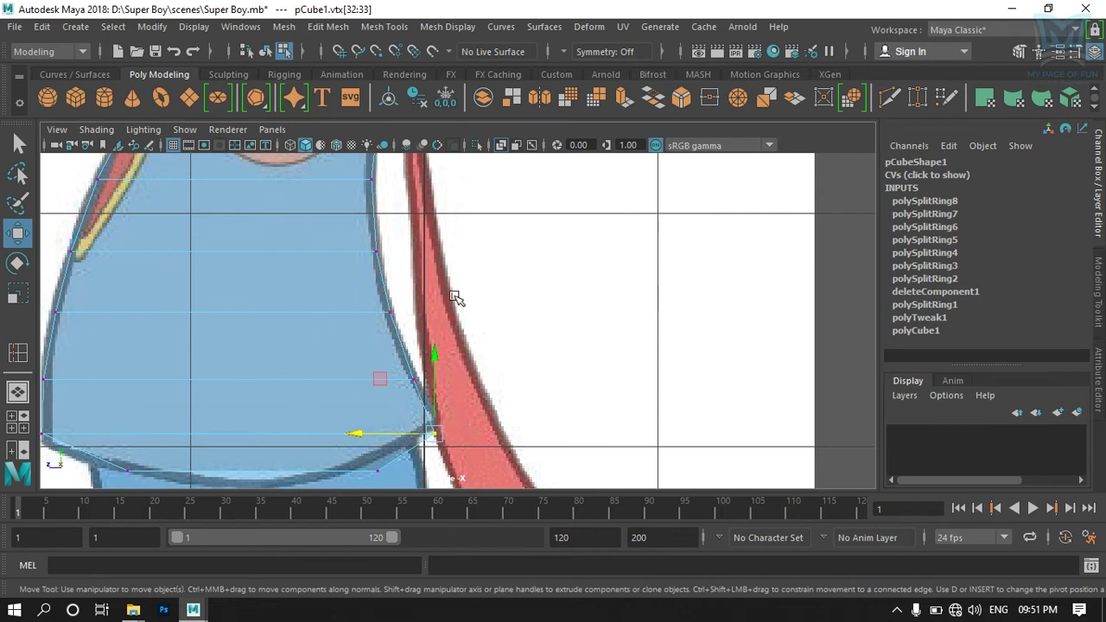
Step: Raise the bottom hem vertex toward the waist curve in side view, then undo that move
key("space")
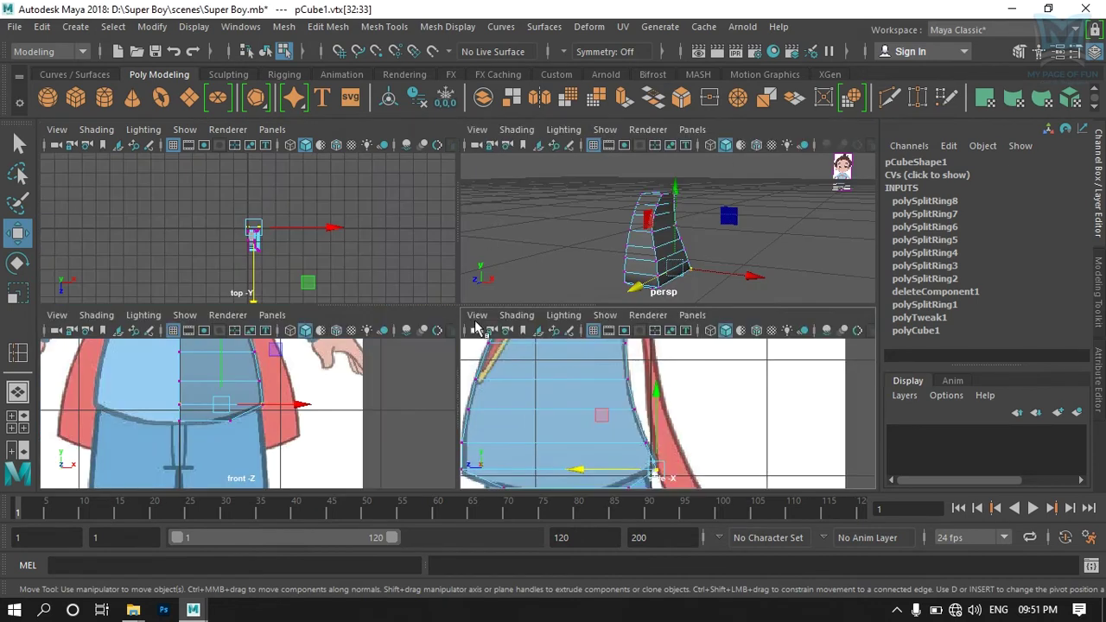
key("space")
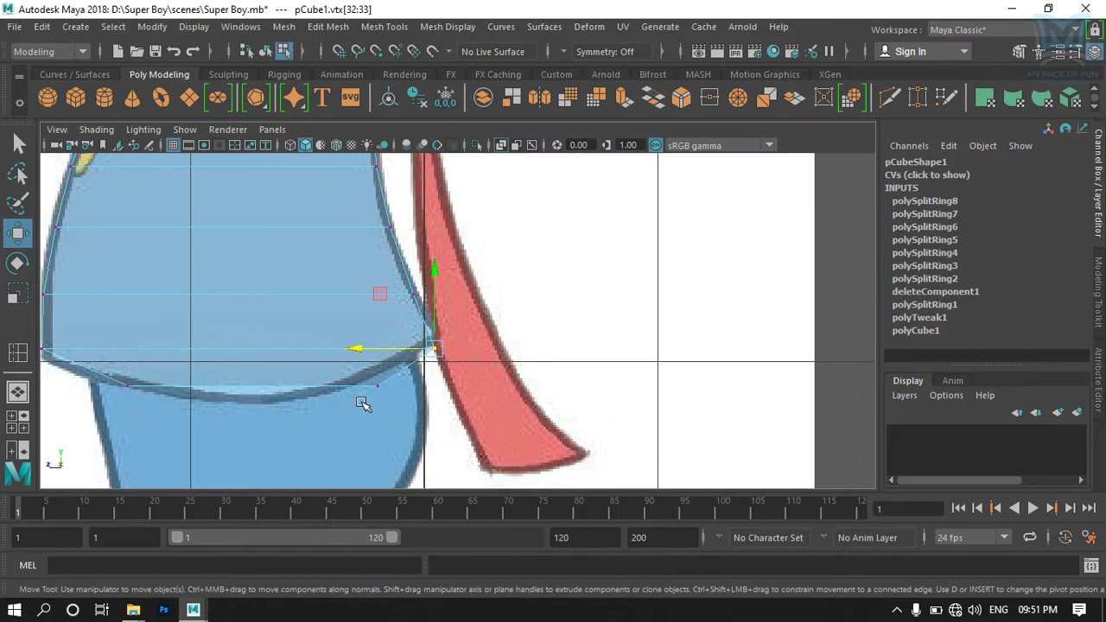
left_click(379, 390)
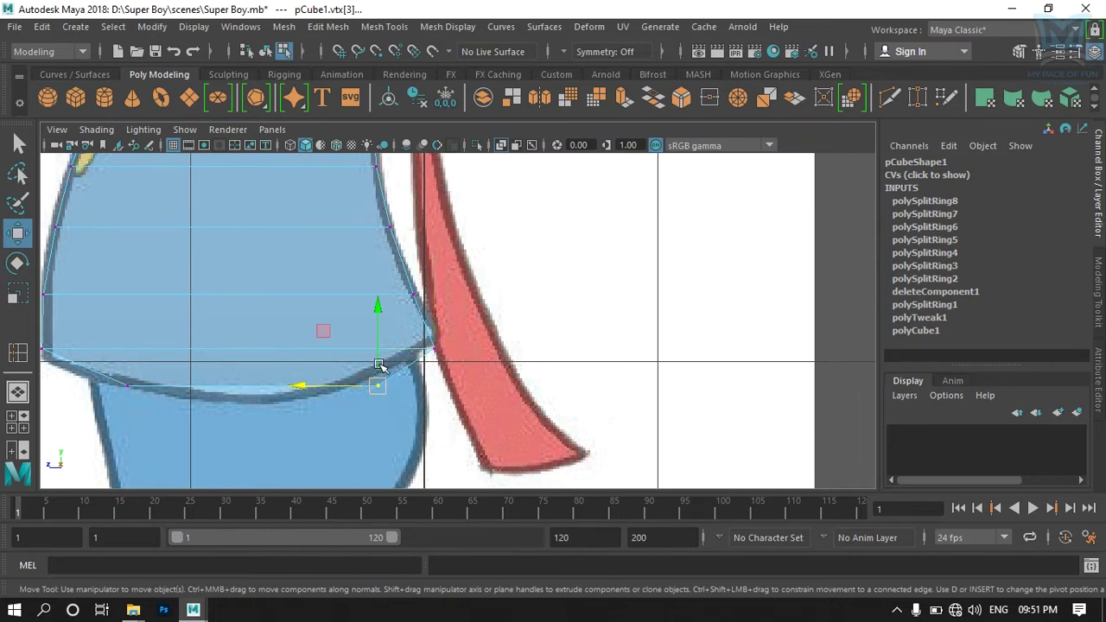
left_click(375, 326)
left_click(362, 366)
left_click_drag(371, 312, 375, 288)
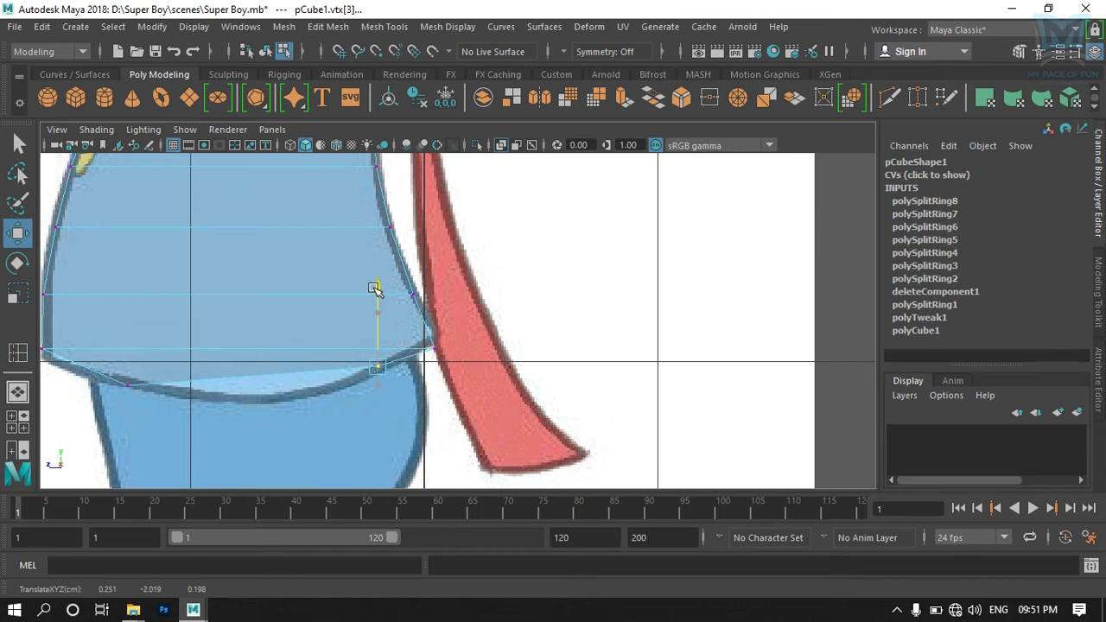
key("ctrl+z")
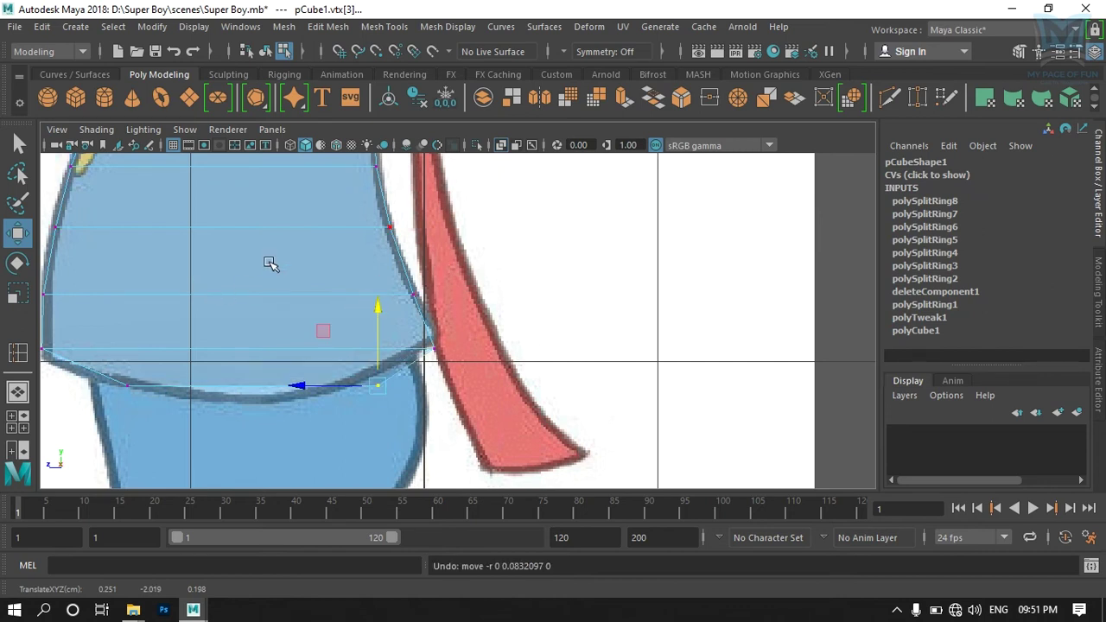
Step: Check the side view framing on the chest and shoulders, then maximize the front view again
key("space")
key("space")
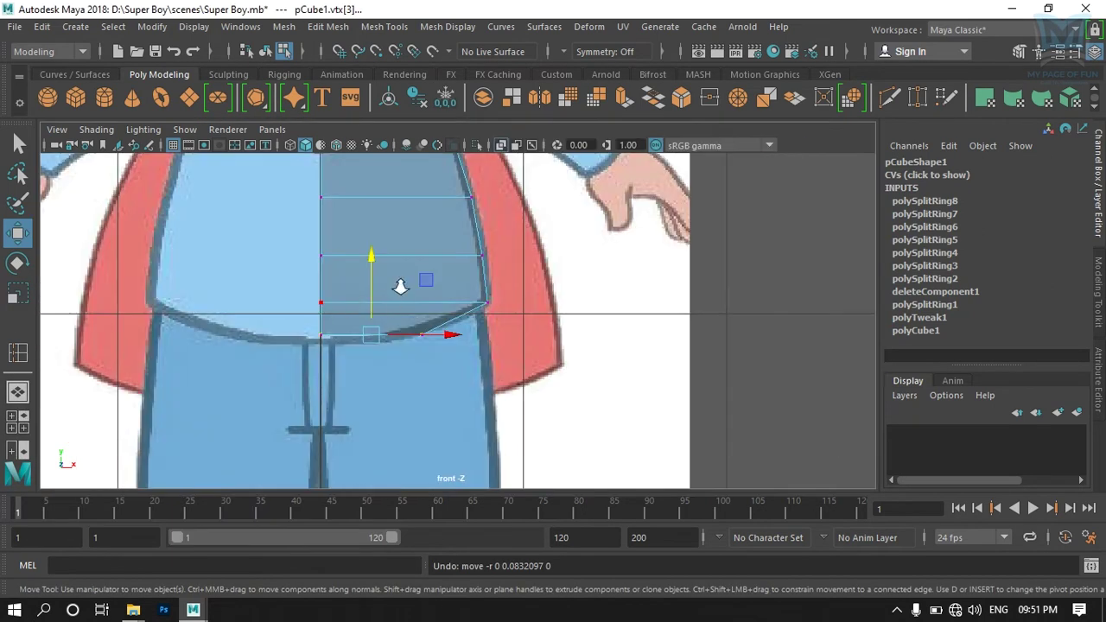
scroll(328, 434, "down", 5)
scroll(358, 341, "up", 2)
scroll(371, 252, "up", 2)
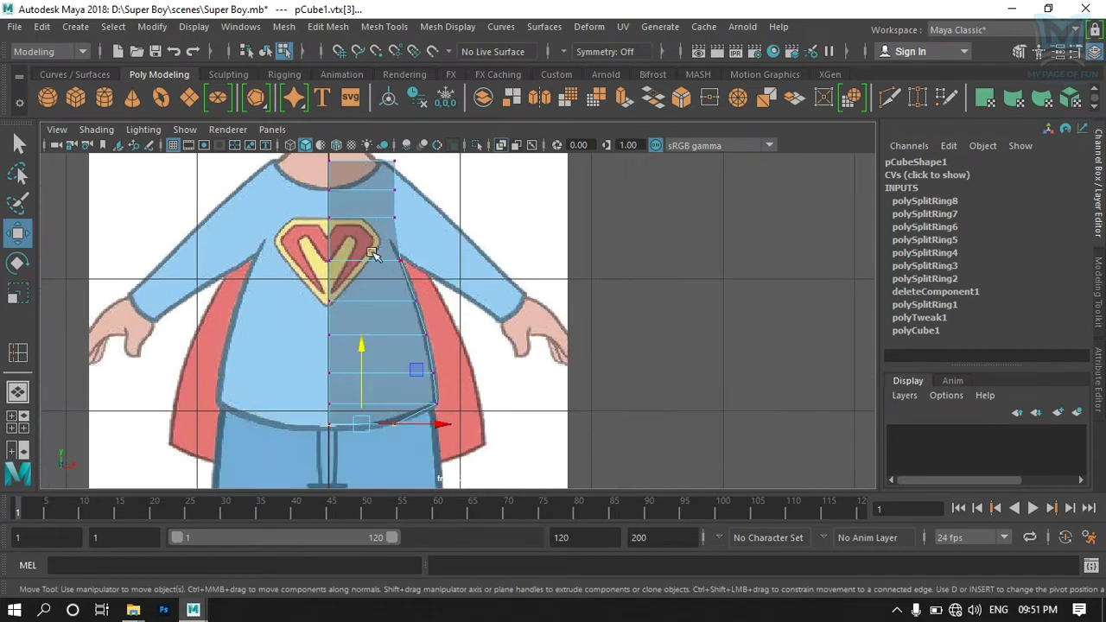
scroll(374, 259, "up", 1)
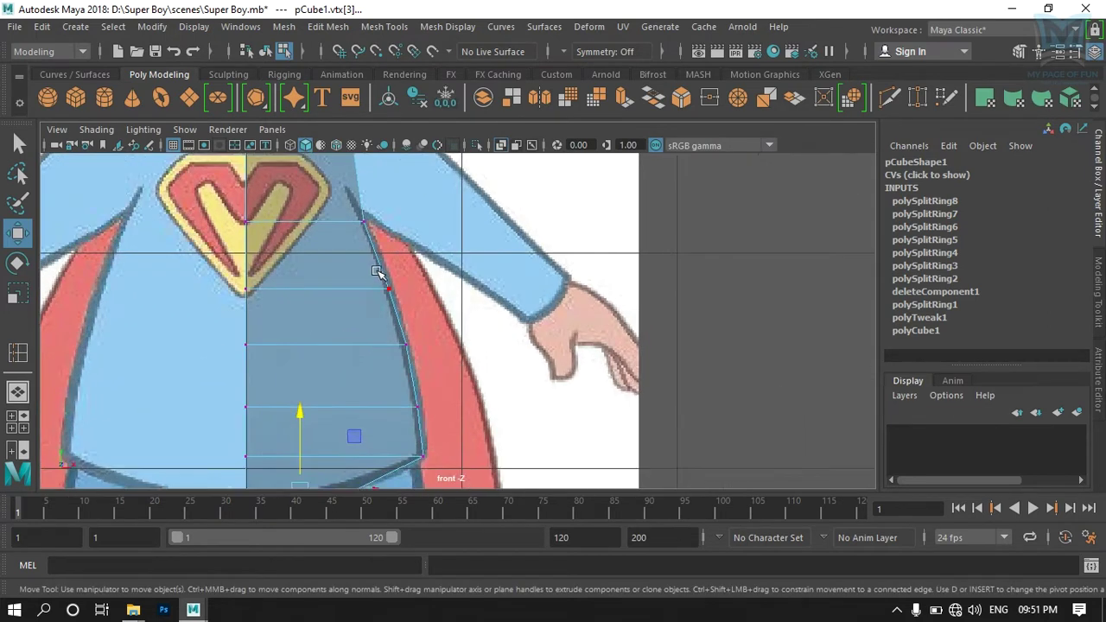
scroll(360, 356, "up", 2)
key("space")
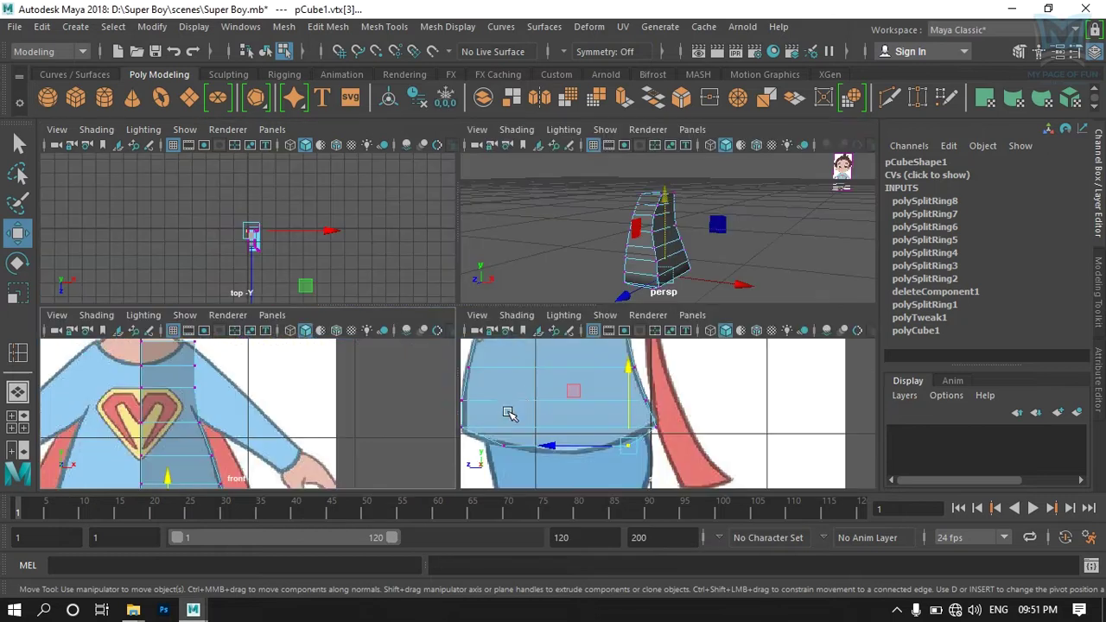
key("space")
mouse_move(476, 334)
middle_mouse_down("alt")
mouse_move(444, 370)
mouse_move(377, 356)
middle_mouse_up("alt")
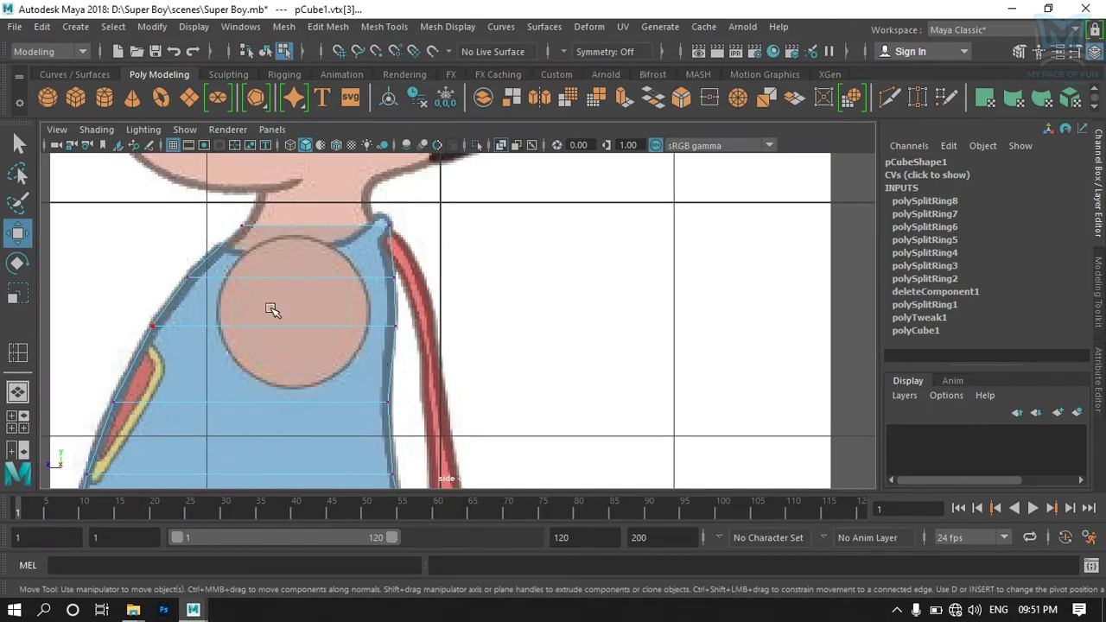
key("space")
key("space")
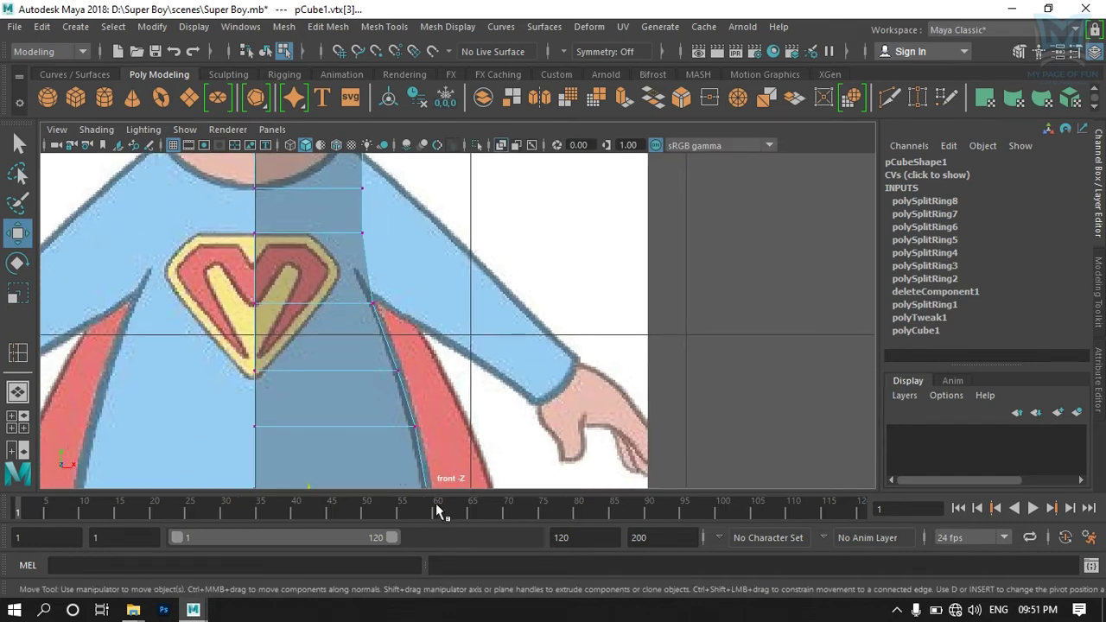
Step: Slide the shoulder vertex pairs along X to match the shirt's shoulder line
left_click_drag(360, 274, 390, 302)
left_click(421, 290)
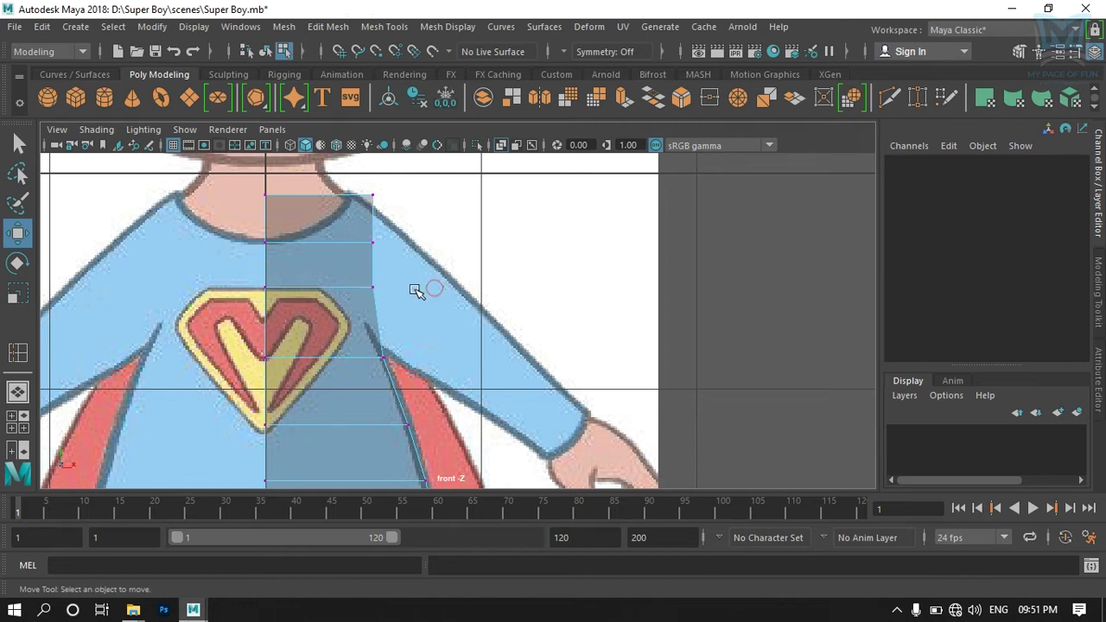
mouse_move(340, 284)
left_mouse_down()
mouse_move(416, 316)
mouse_move(449, 287)
mouse_move(434, 287)
left_mouse_up()
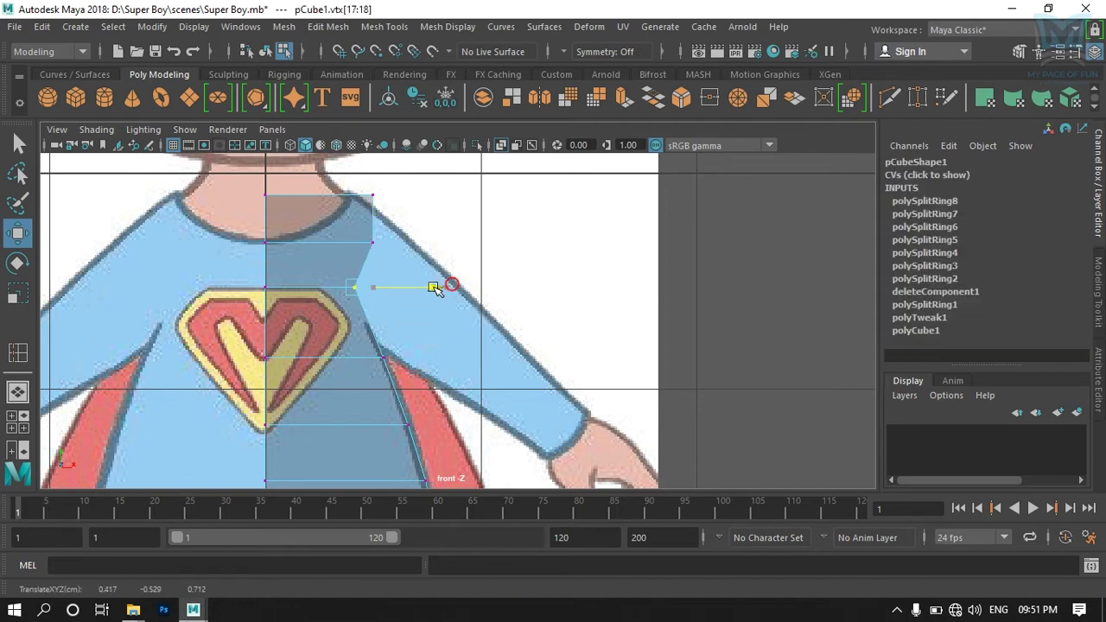
left_click_drag(384, 232, 363, 254)
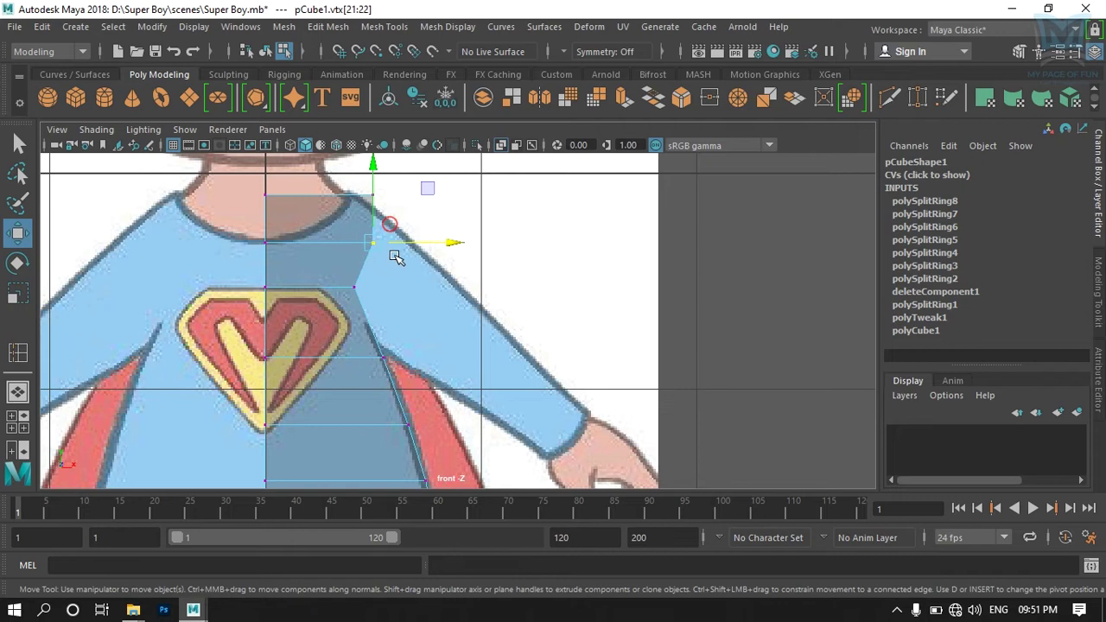
left_click_drag(451, 246, 423, 249)
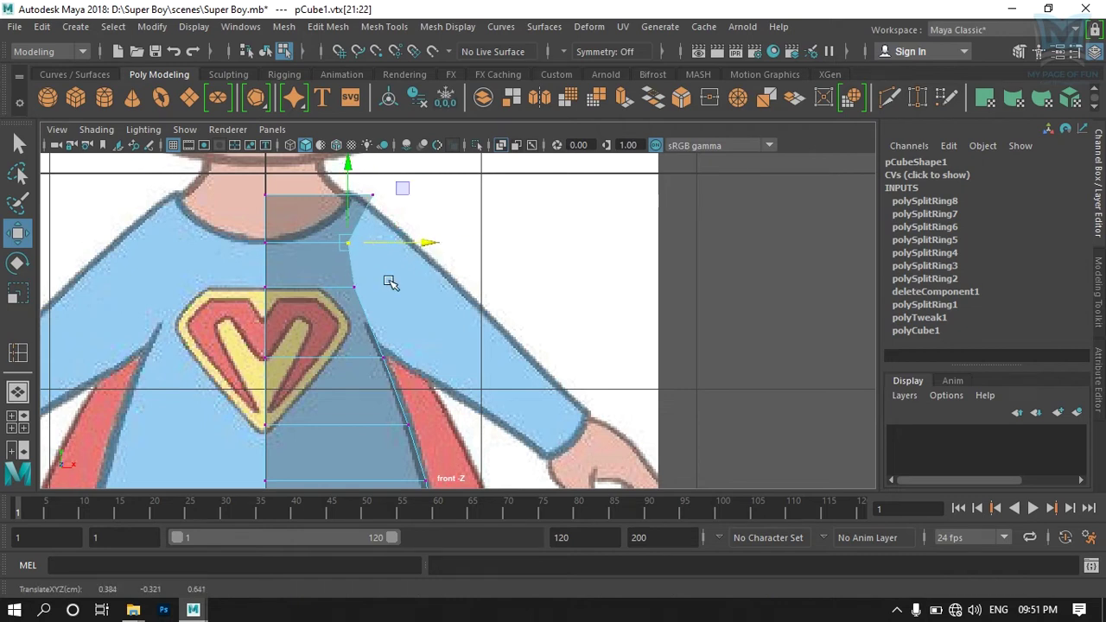
left_click(350, 288)
left_click(399, 290)
left_click_drag(358, 291, 352, 294)
left_click_drag(432, 286, 434, 288)
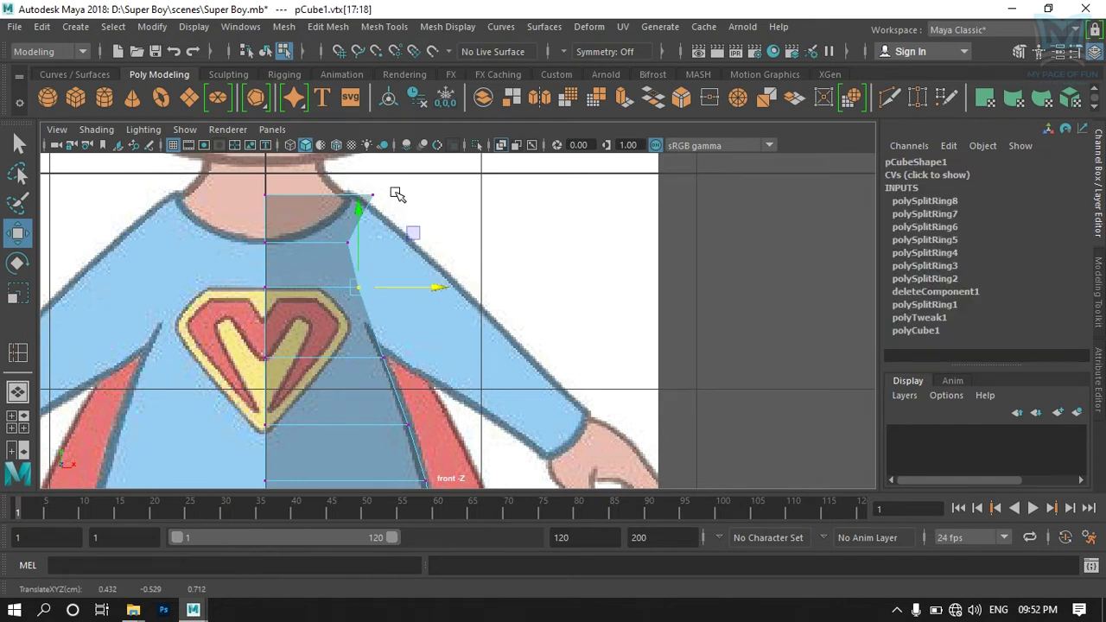
Step: Pull the top neck and below-collar vertex pairs inward to the collar, then zoom toward the face
left_click_drag(391, 179, 354, 211)
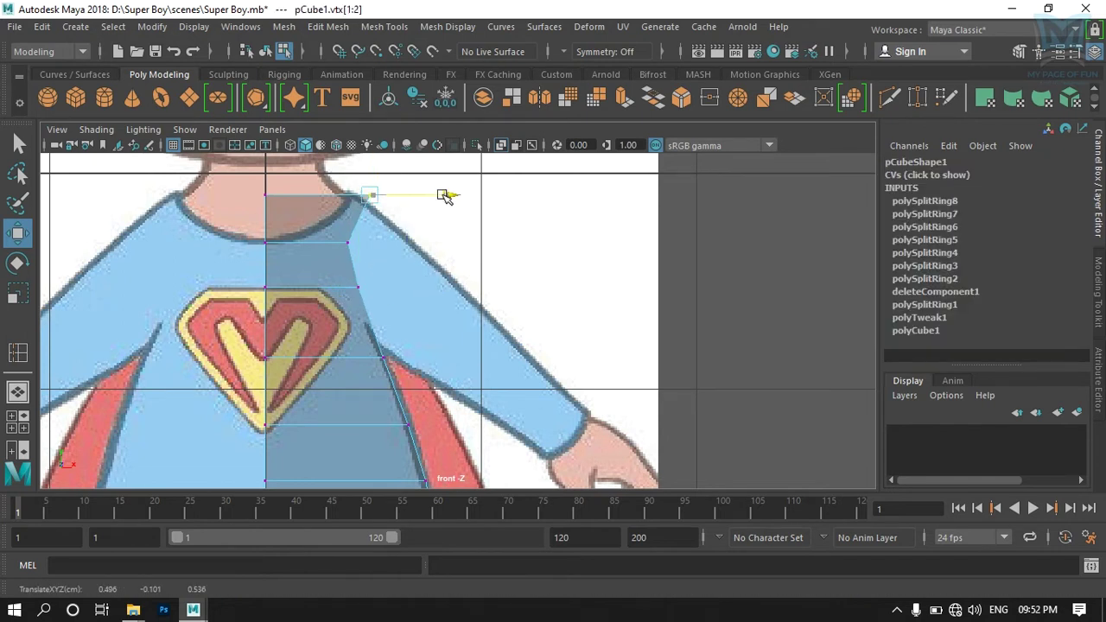
left_click_drag(438, 198, 395, 198)
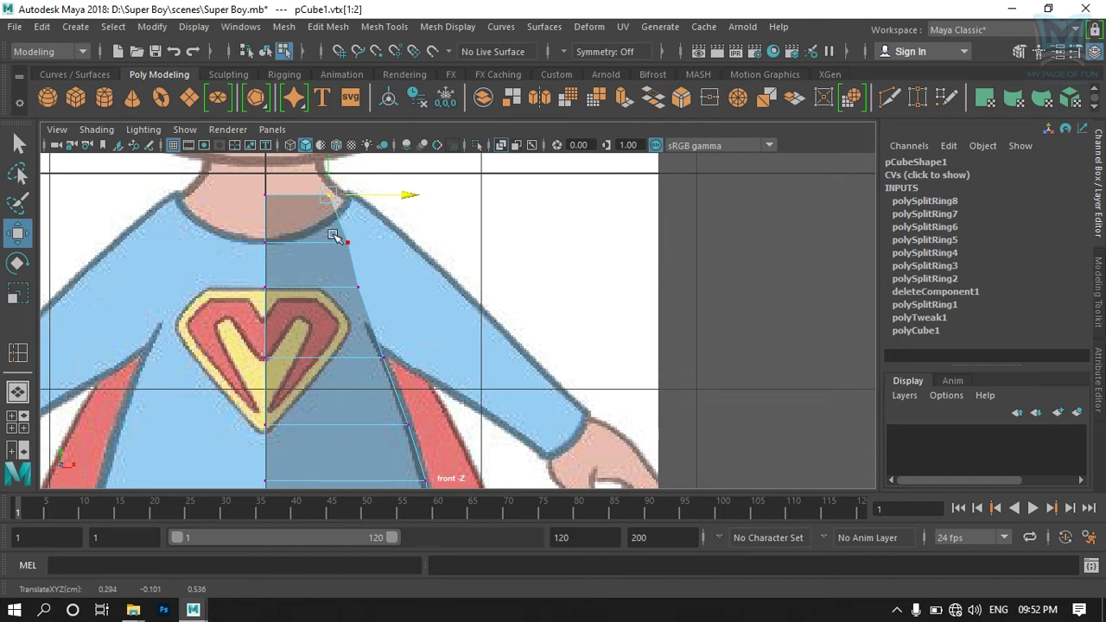
left_click_drag(337, 232, 358, 253)
left_click_drag(427, 243, 422, 243)
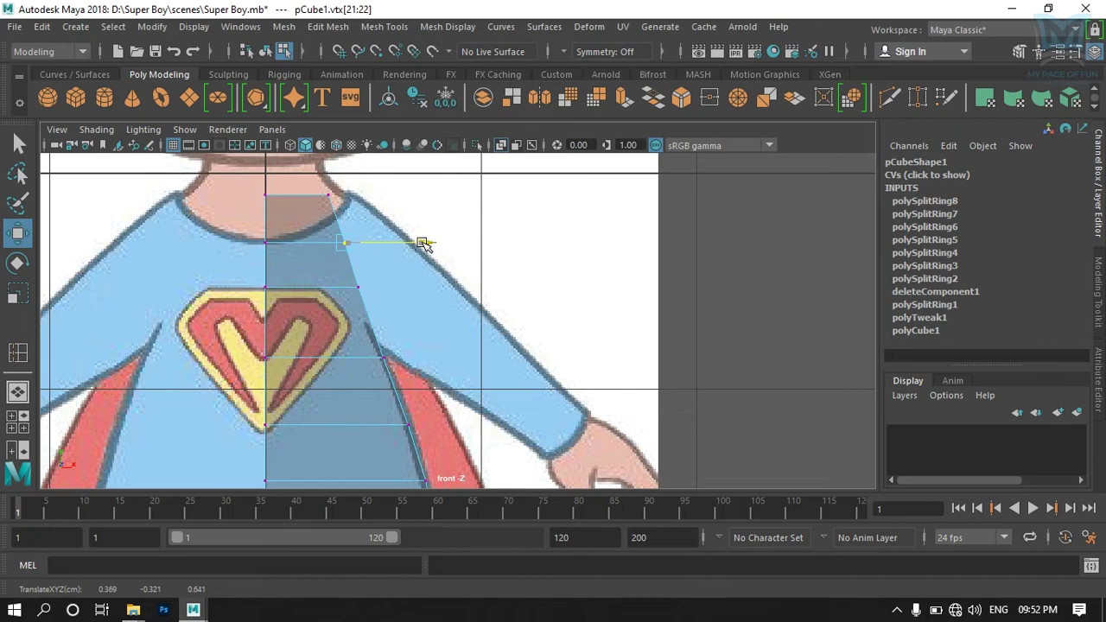
scroll(395, 302, "down", 5)
scroll(395, 302, "up", 1)
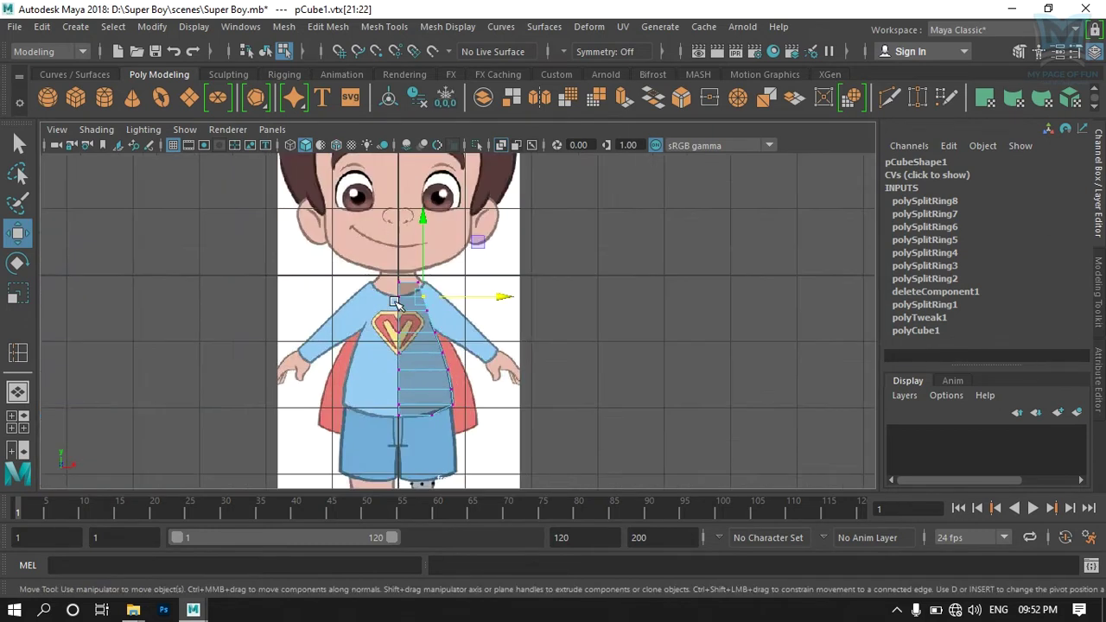
scroll(395, 301, "up", 2)
scroll(420, 393, "up", 1)
scroll(438, 345, "up", 1)
mouse_move(441, 332)
middle_mouse_down("alt")
mouse_move(373, 423)
mouse_move(383, 365)
middle_mouse_up("alt")
scroll(388, 363, "up", 2)
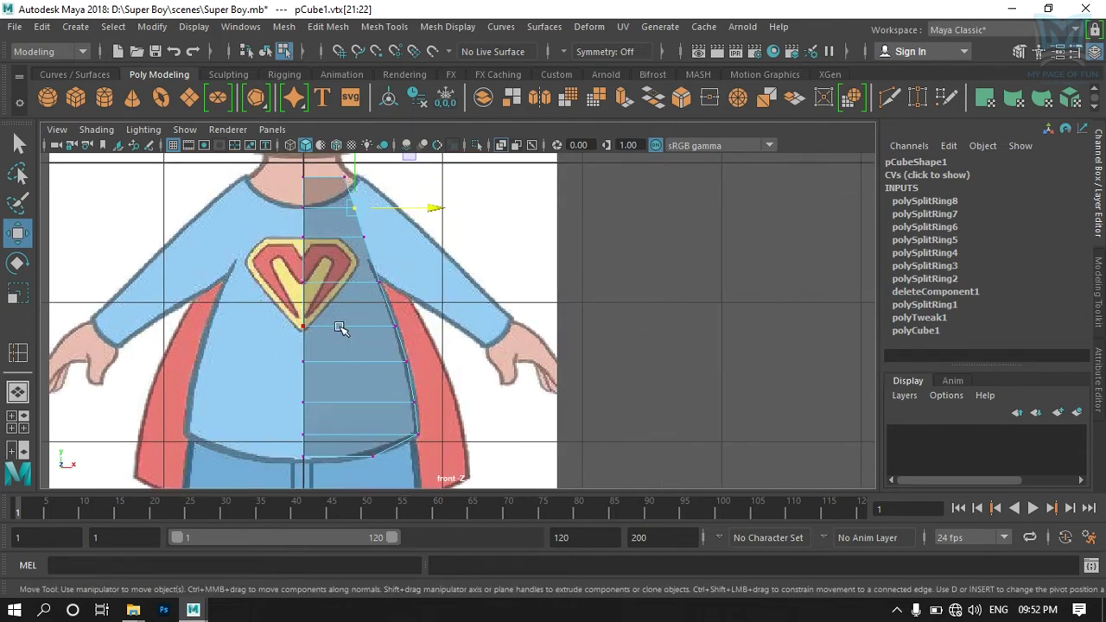
Step: Insert three vertical edge loops (polySplitRing9–11) down pCube1's chest, then maximize the side view
right_click_drag(354, 207, 415, 121)
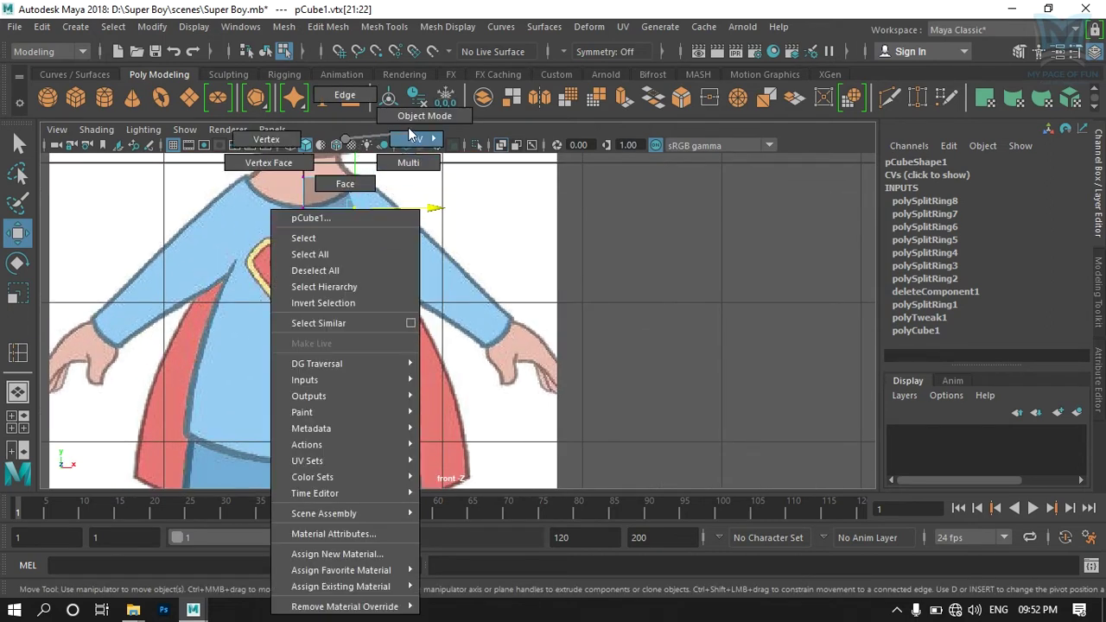
right_click_drag(345, 322, 231, 234, "shift")
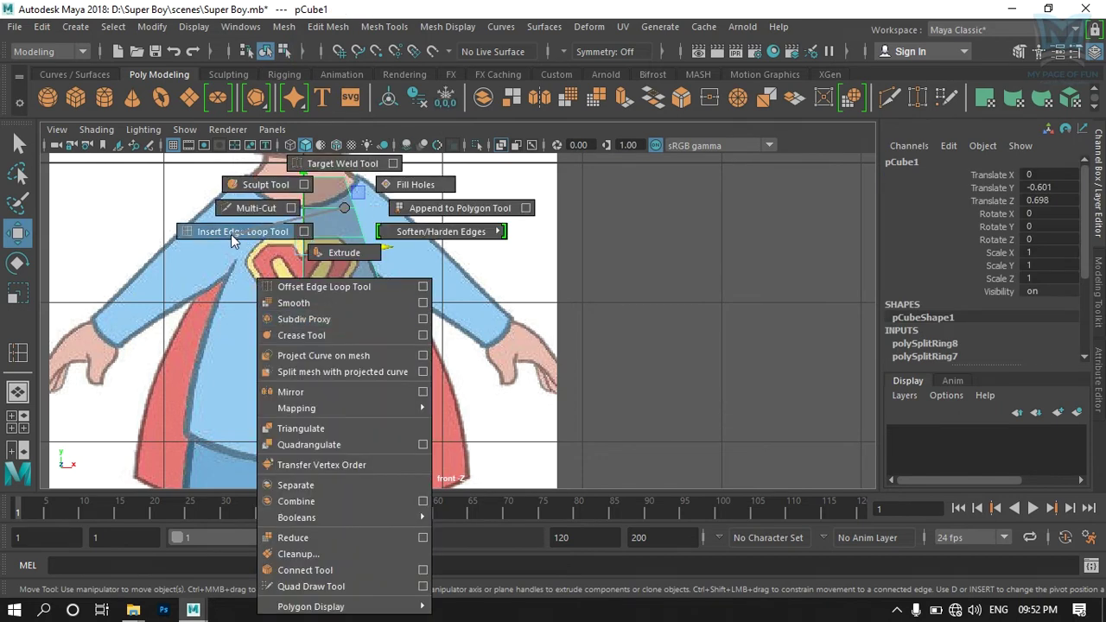
right_click_drag(231, 234, 231, 234, "shift")
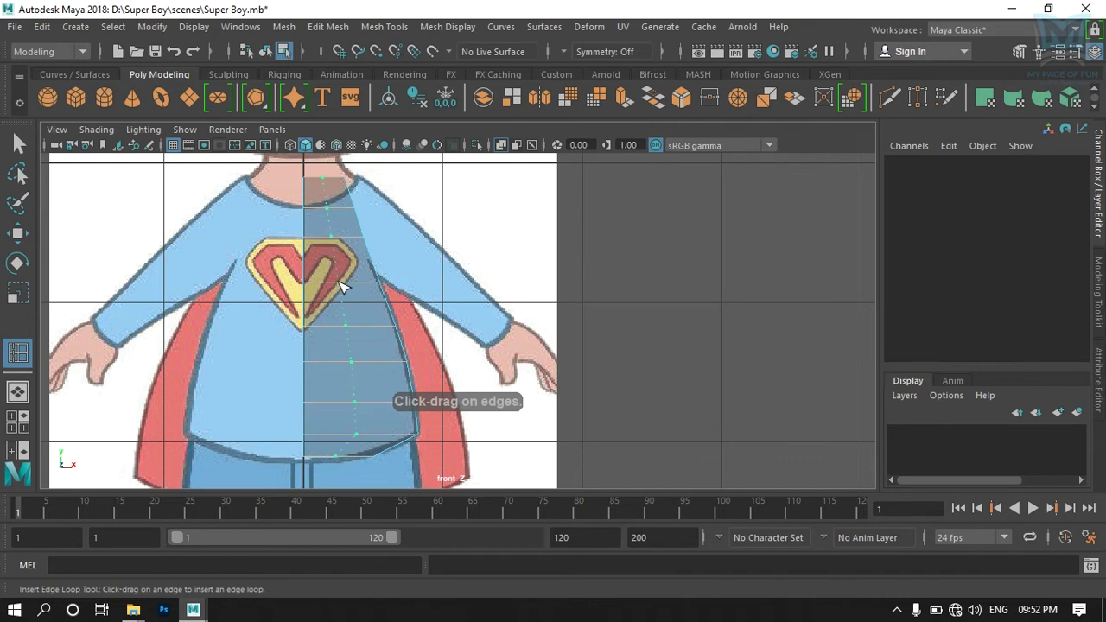
left_click_drag(342, 288, 343, 286)
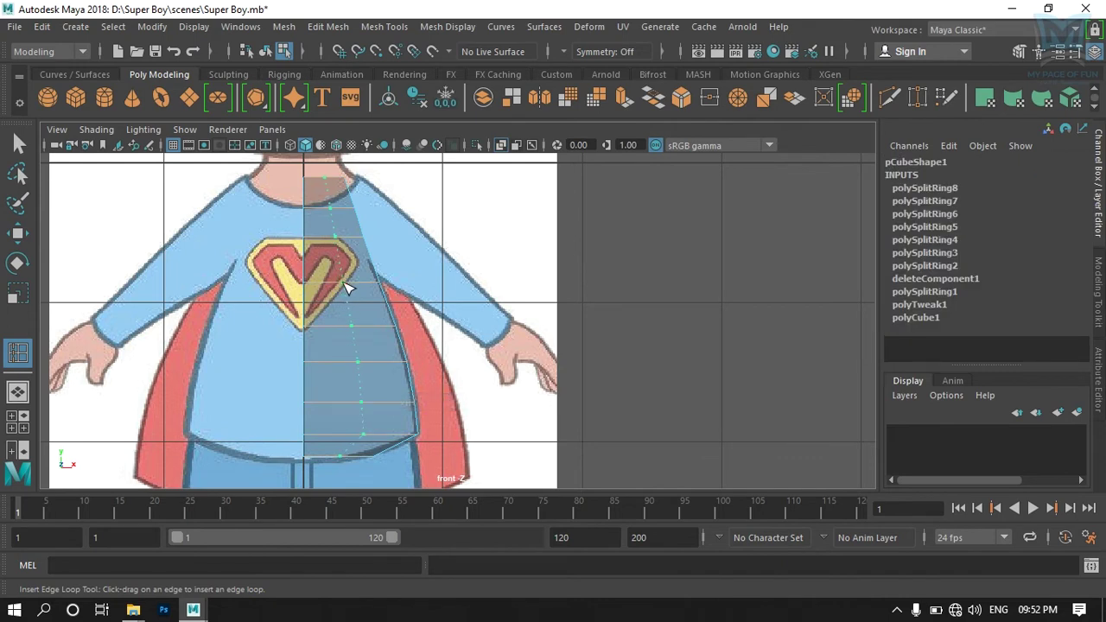
left_click_drag(343, 286, 343, 286)
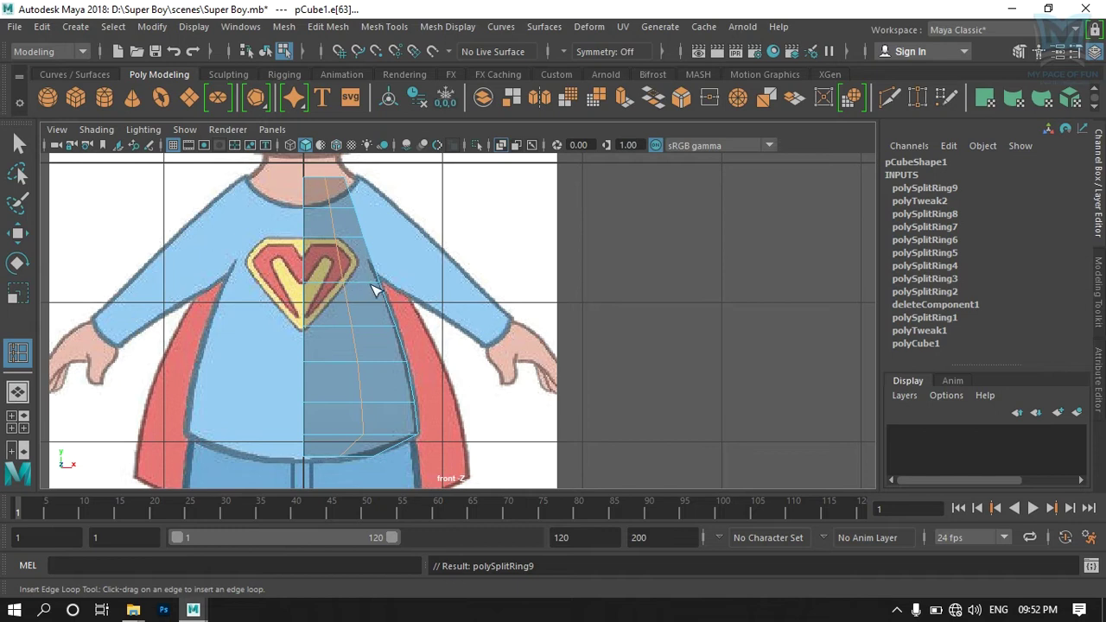
left_click_drag(363, 287, 343, 282)
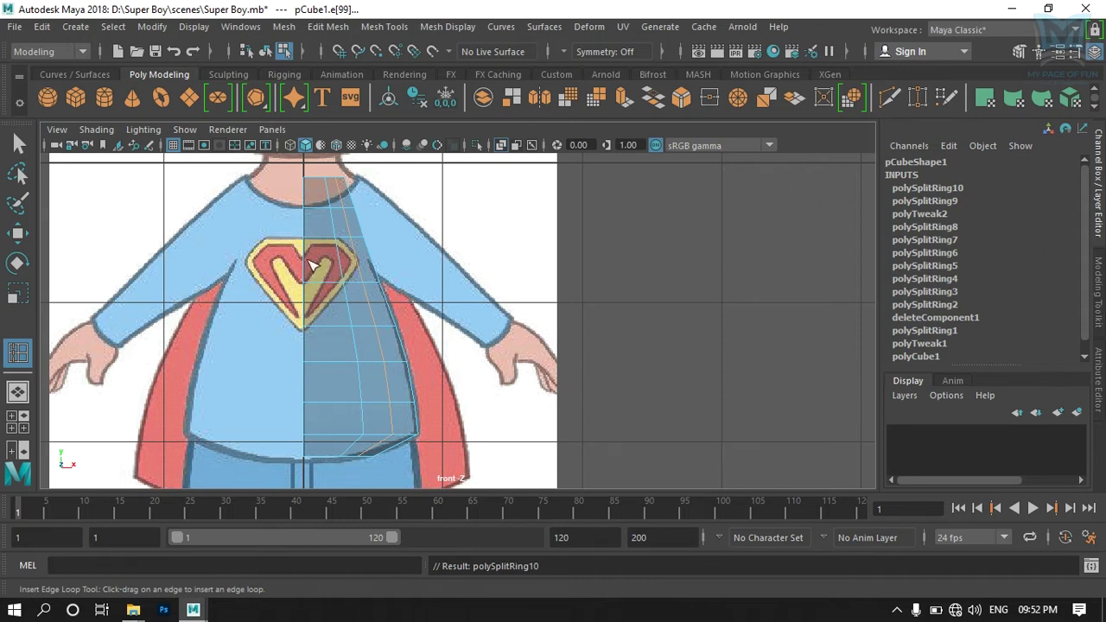
left_click_drag(320, 282, 320, 286)
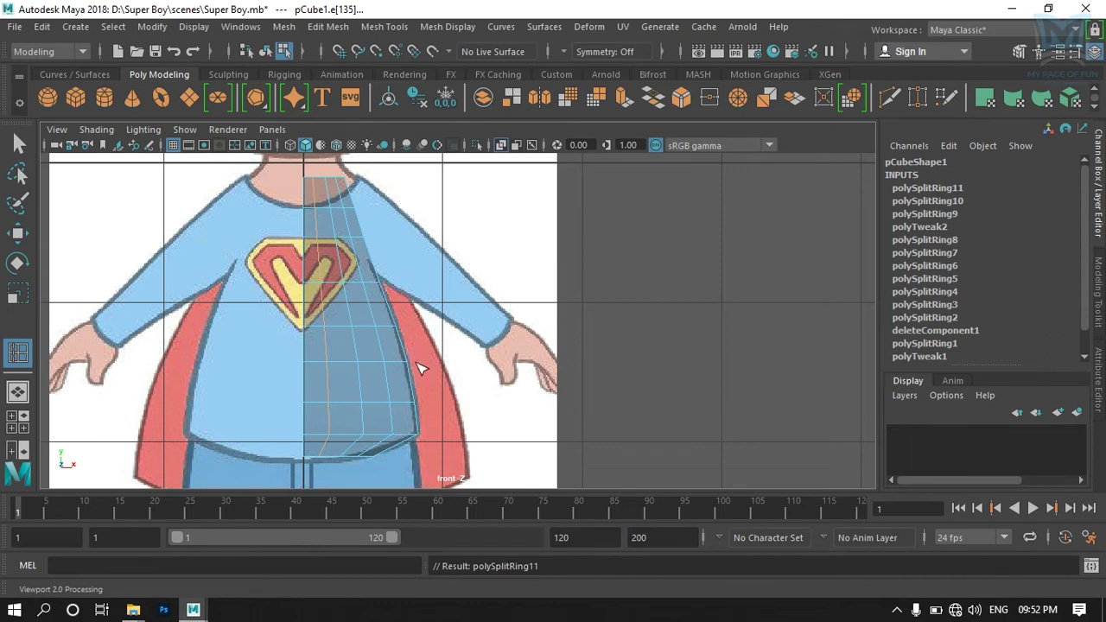
key("space")
key("space")
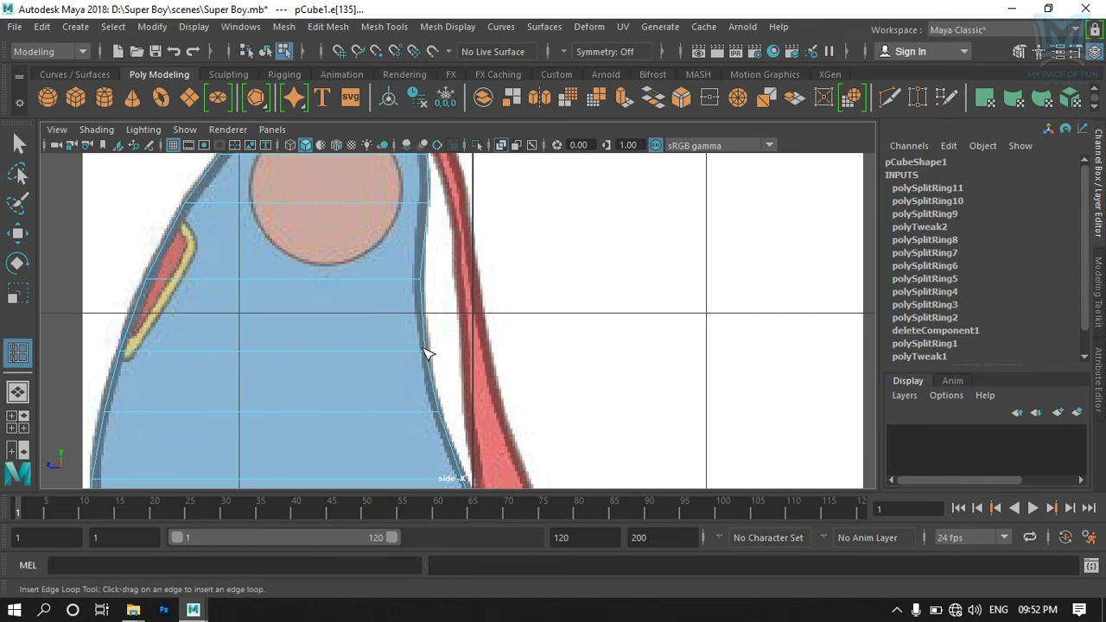
Step: Add three more vertical edge loops (polySplitRing12–14) across the torso, then view it in perspective
left_click_drag(265, 353, 279, 355)
left_click_drag(274, 360, 272, 360)
left_click_drag(170, 351, 194, 361)
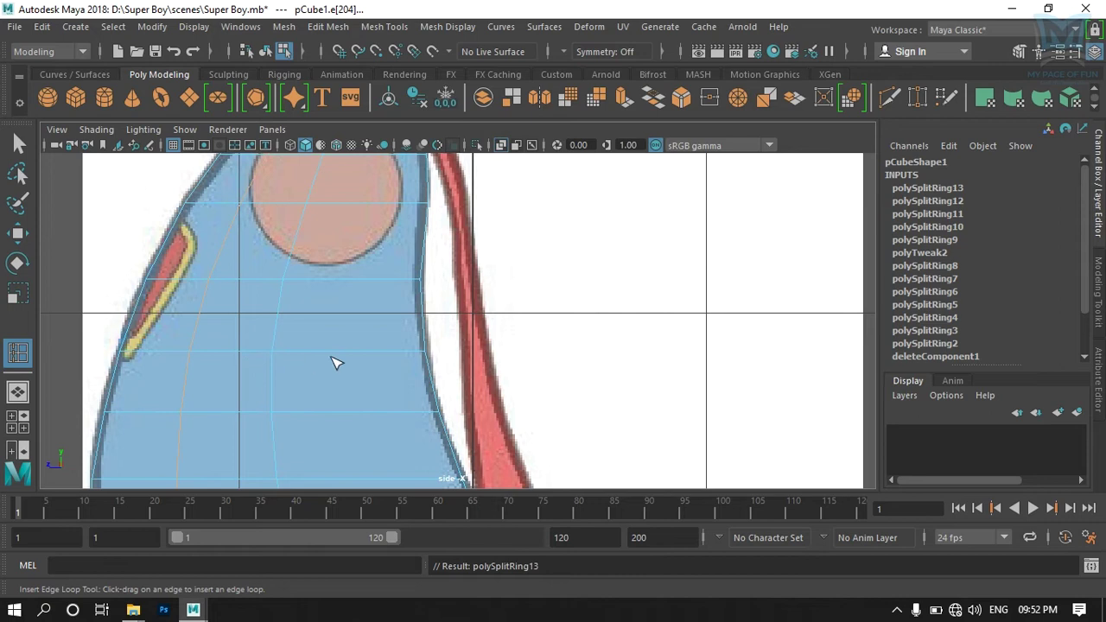
left_click_drag(343, 353, 352, 352)
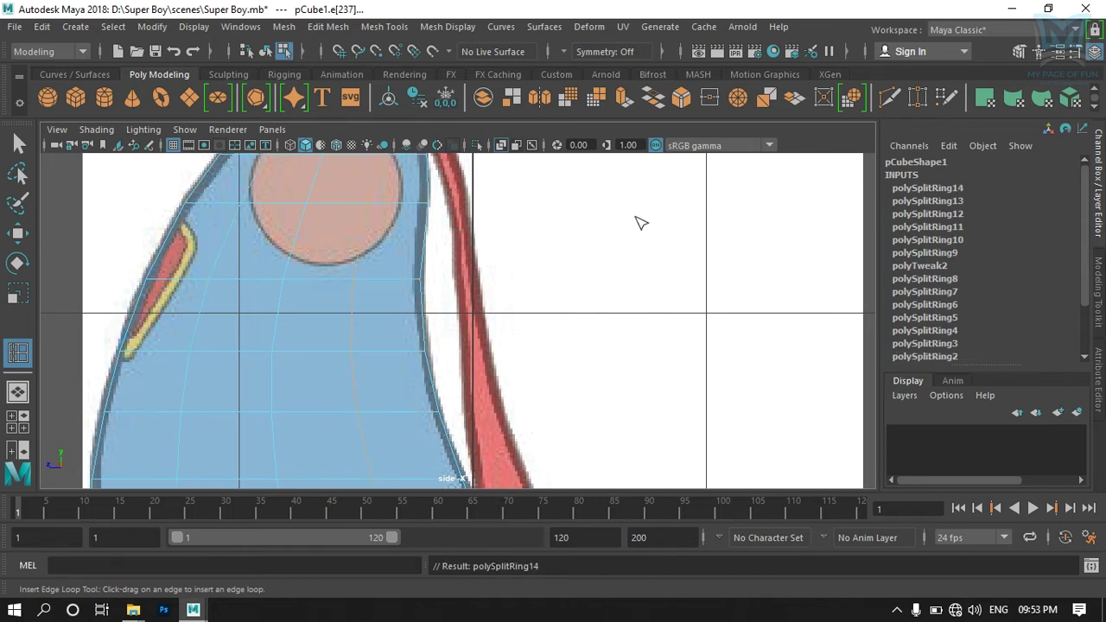
key("space")
key("space")
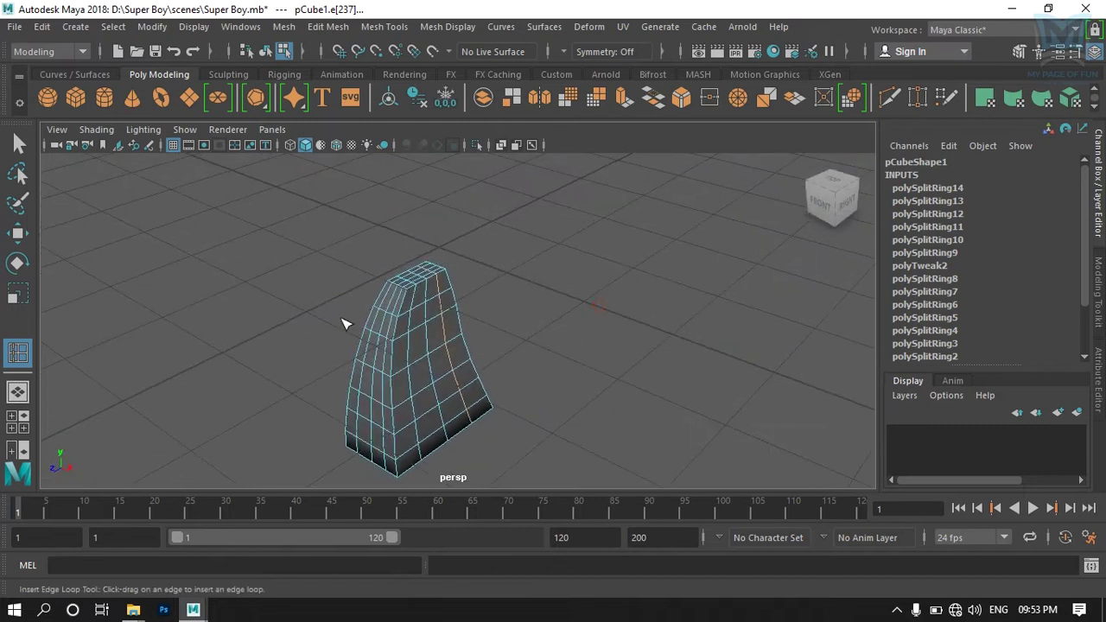
Step: Return to the Select Tool and frame the torso mesh from a front-top angle
left_click(19, 144)
mouse_move(524, 385)
right_mouse_down("alt")
mouse_move(582, 301)
mouse_move(534, 354)
right_mouse_up("alt")
mouse_move(535, 346)
left_mouse_down("alt")
mouse_move(511, 389)
mouse_move(513, 357)
mouse_move(393, 401)
mouse_move(387, 387)
left_mouse_up("alt")
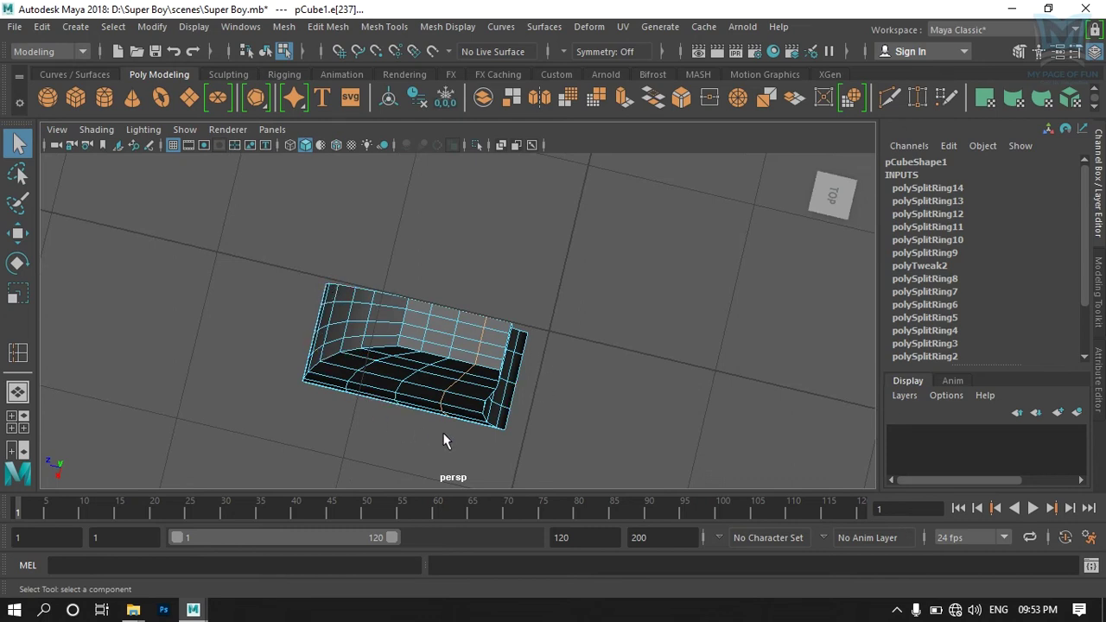
mouse_move(423, 373)
left_mouse_down("alt")
mouse_move(412, 389)
mouse_move(388, 371)
left_mouse_up("alt")
right_click_drag(383, 314, 371, 328, "alt")
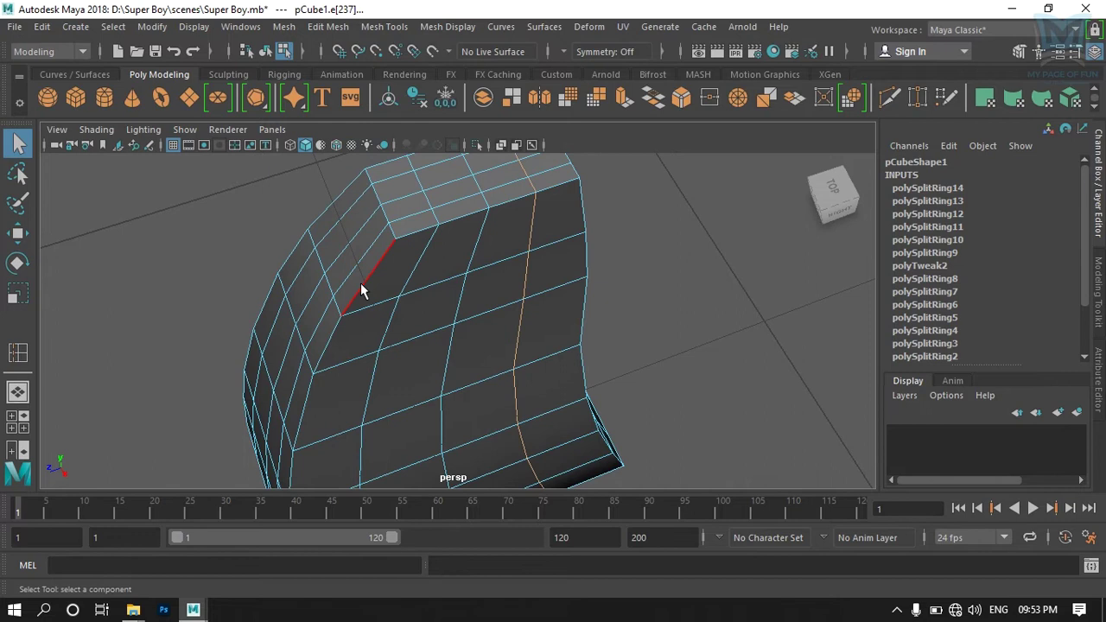
mouse_move(467, 381)
left_mouse_down("alt")
mouse_move(477, 343)
mouse_move(336, 389)
mouse_move(320, 383)
left_mouse_up("alt")
scroll(380, 388, "up", 3)
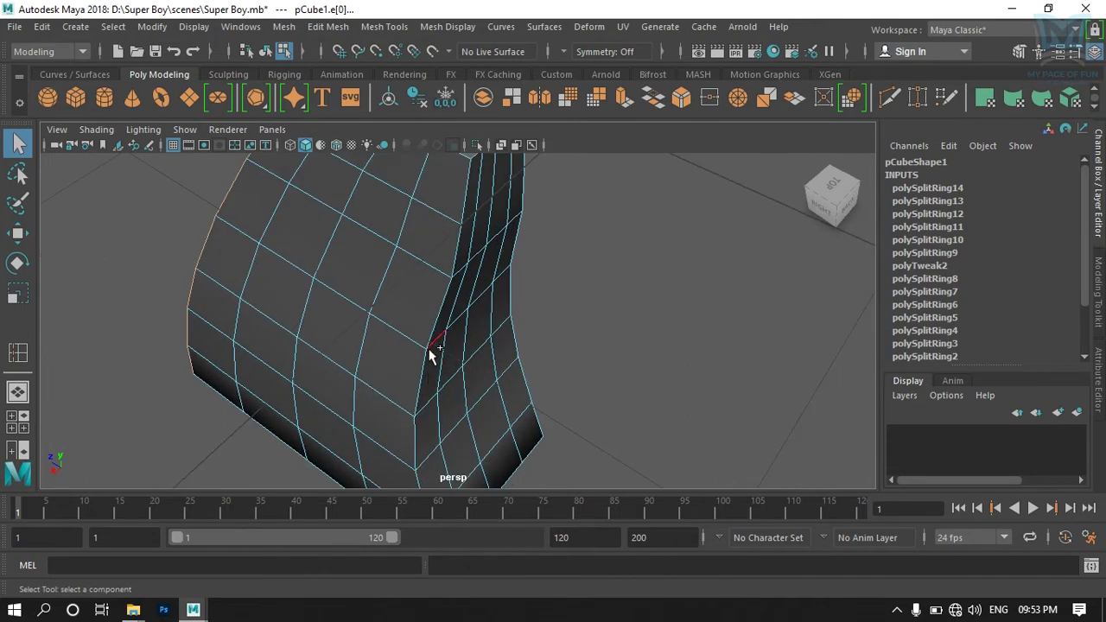
scroll(423, 378, "down", 5)
mouse_move(436, 376)
left_mouse_down("alt")
mouse_move(439, 388)
mouse_move(536, 388)
mouse_move(451, 294)
left_mouse_up("alt")
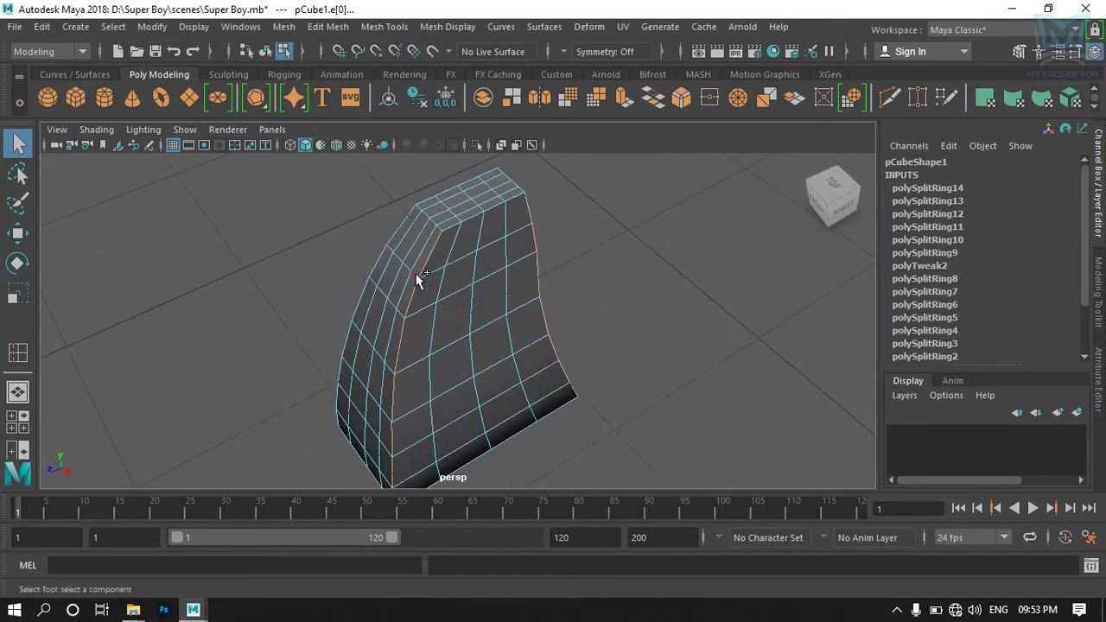
Step: Delete an edge on the torso's front, then clear the selection and bring up component modes
left_click(415, 273)
right_click_drag(419, 277, 370, 300, "shift")
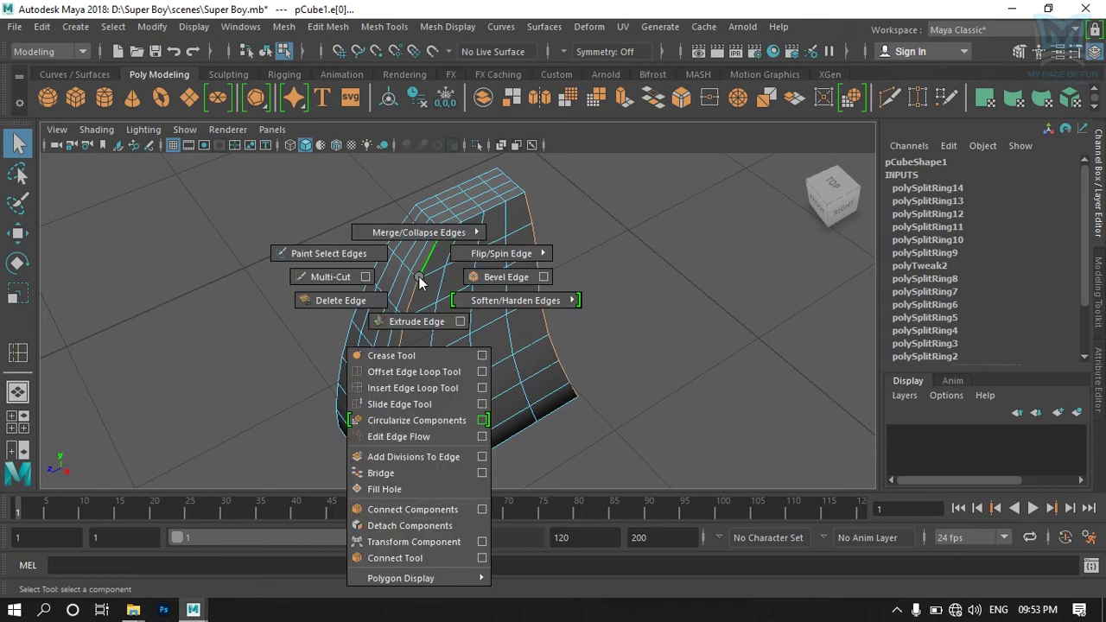
left_click(361, 300)
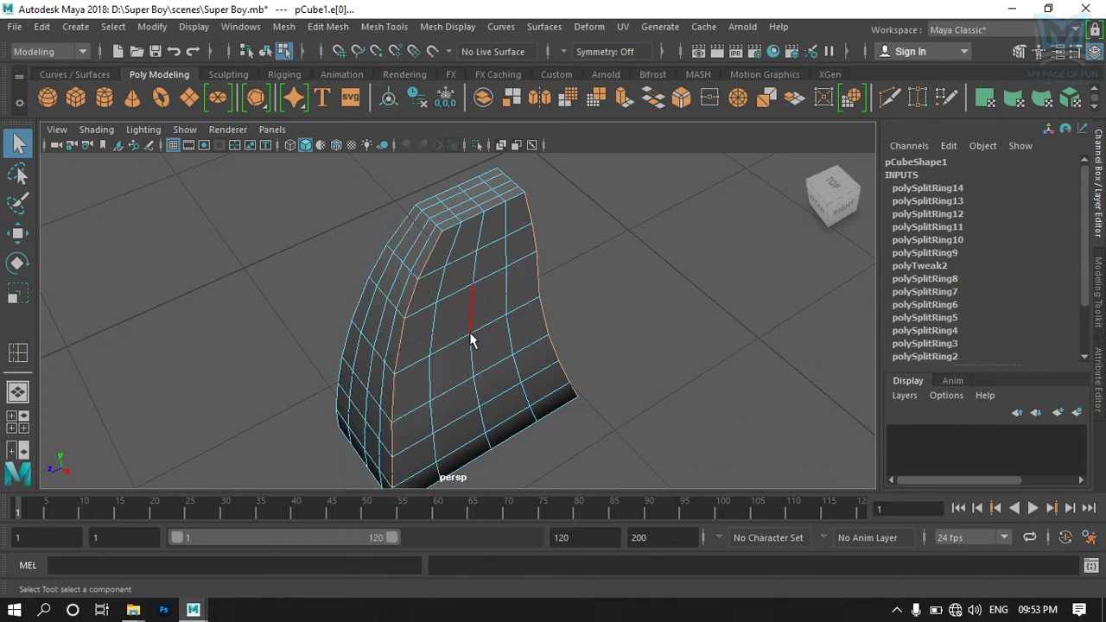
mouse_move(469, 334)
left_mouse_down("alt")
mouse_move(513, 367)
mouse_move(573, 360)
left_mouse_up("alt")
right_click(378, 260)
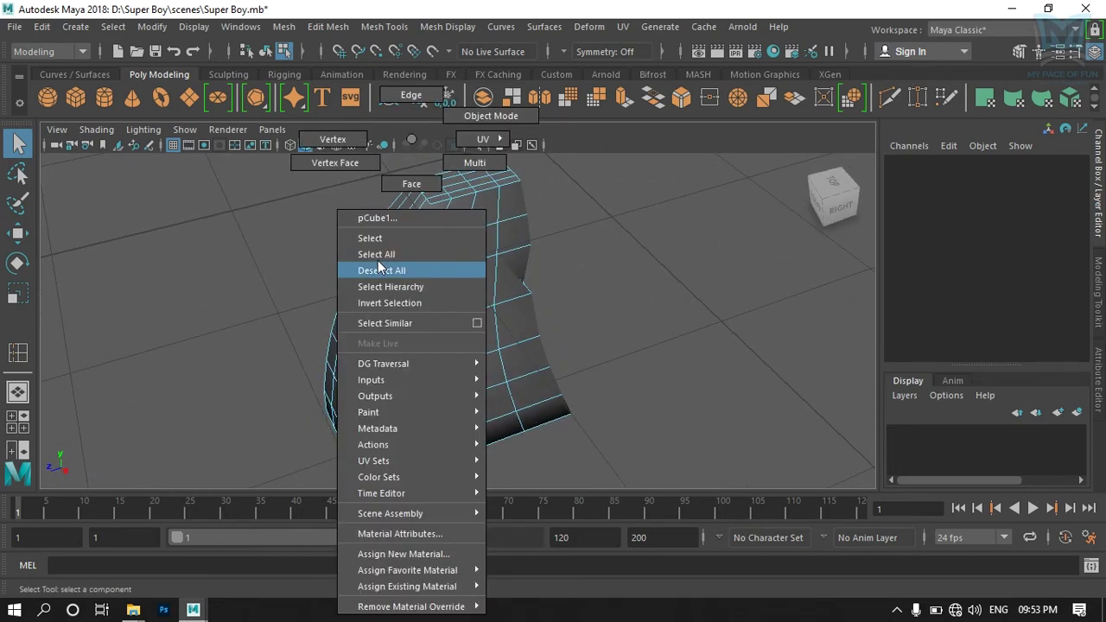
Step: In Edge mode, select the unneeded vertical edge loop on the torso and delete it
left_click(341, 164)
mouse_move(415, 311)
left_mouse_down("alt")
mouse_move(468, 370)
mouse_move(512, 207)
mouse_move(453, 235)
left_mouse_up("alt")
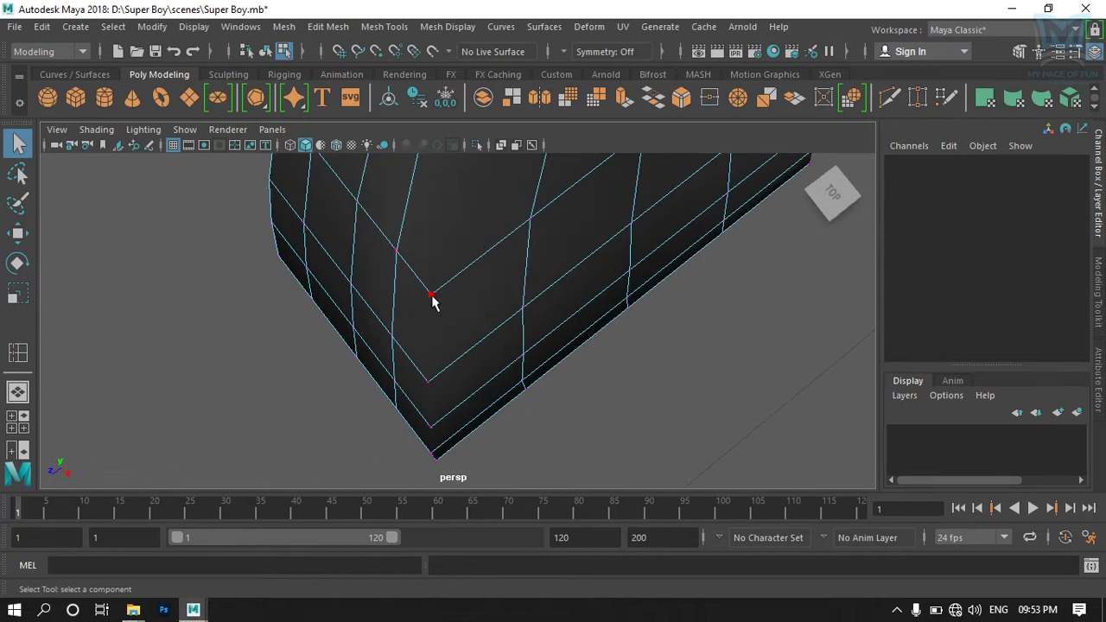
left_click_drag(559, 468, 506, 402, "alt")
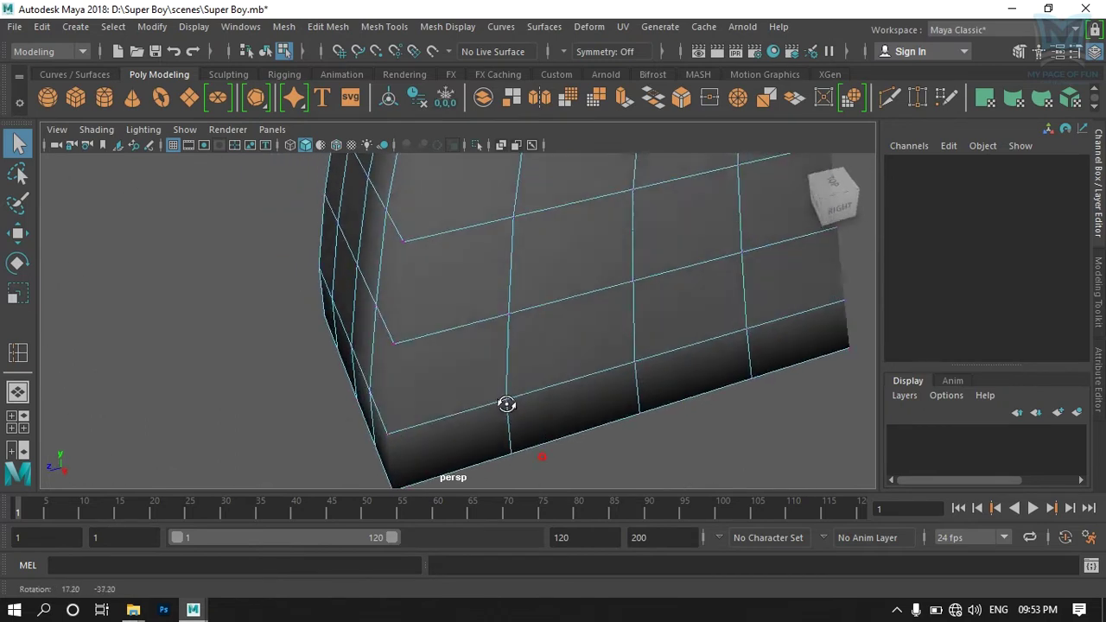
right_click_drag(506, 403, 565, 400, "alt")
mouse_move(568, 389)
left_mouse_down("alt")
mouse_move(452, 407)
mouse_move(504, 441)
left_mouse_up("alt")
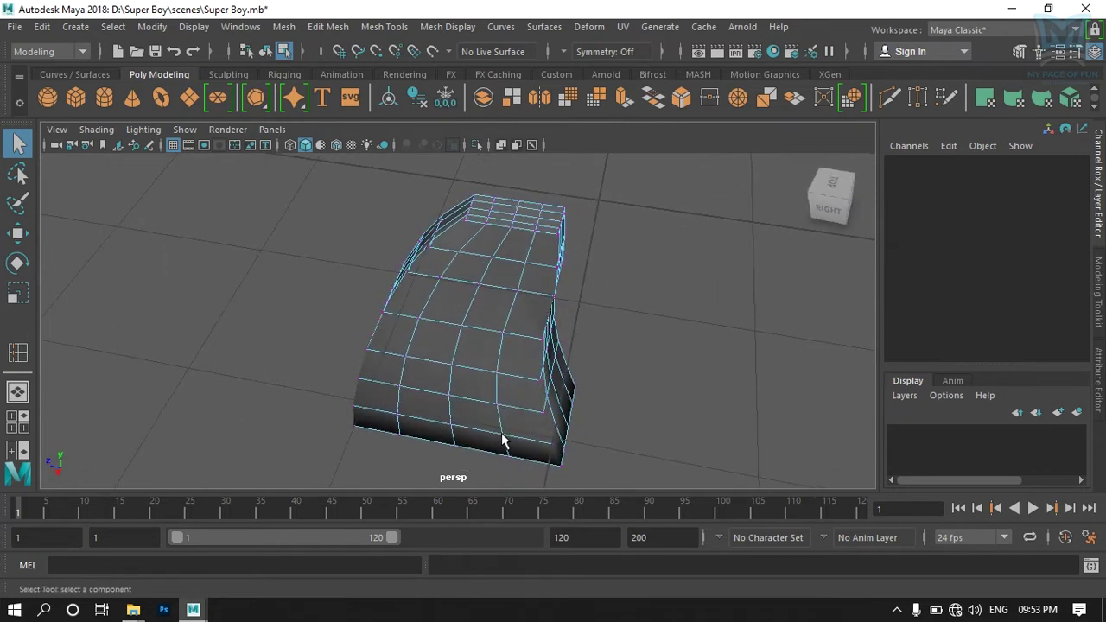
double_click(491, 358)
left_click_drag(444, 378, 530, 344, "alt")
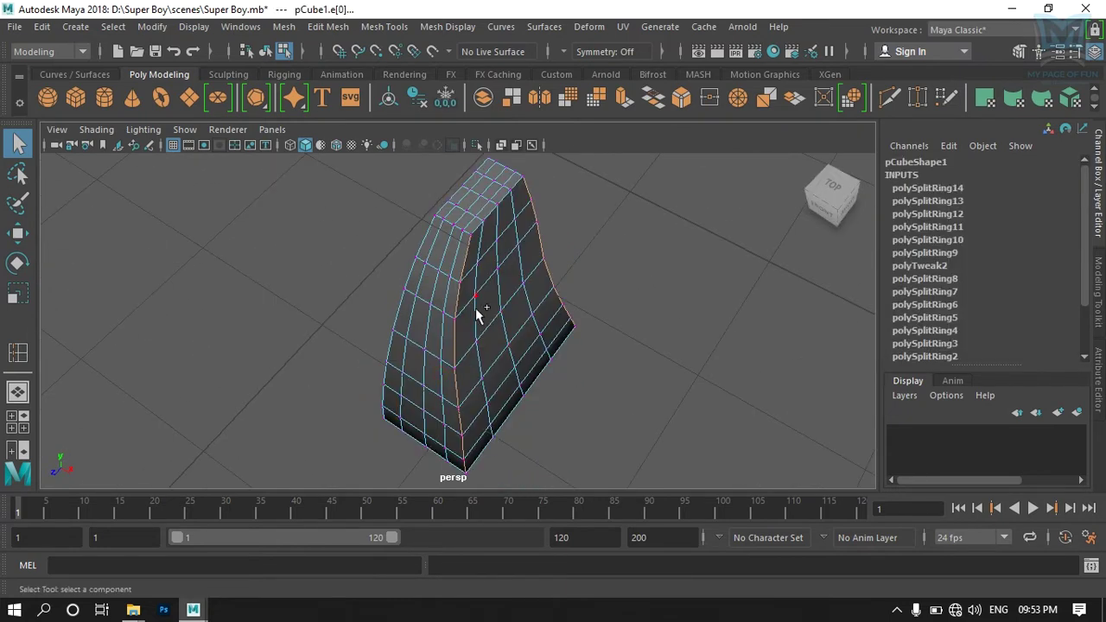
right_click_drag(494, 294, 417, 316, "shift")
mouse_move(511, 351)
left_mouse_down("alt")
mouse_move(427, 371)
mouse_move(402, 363)
left_mouse_up("alt")
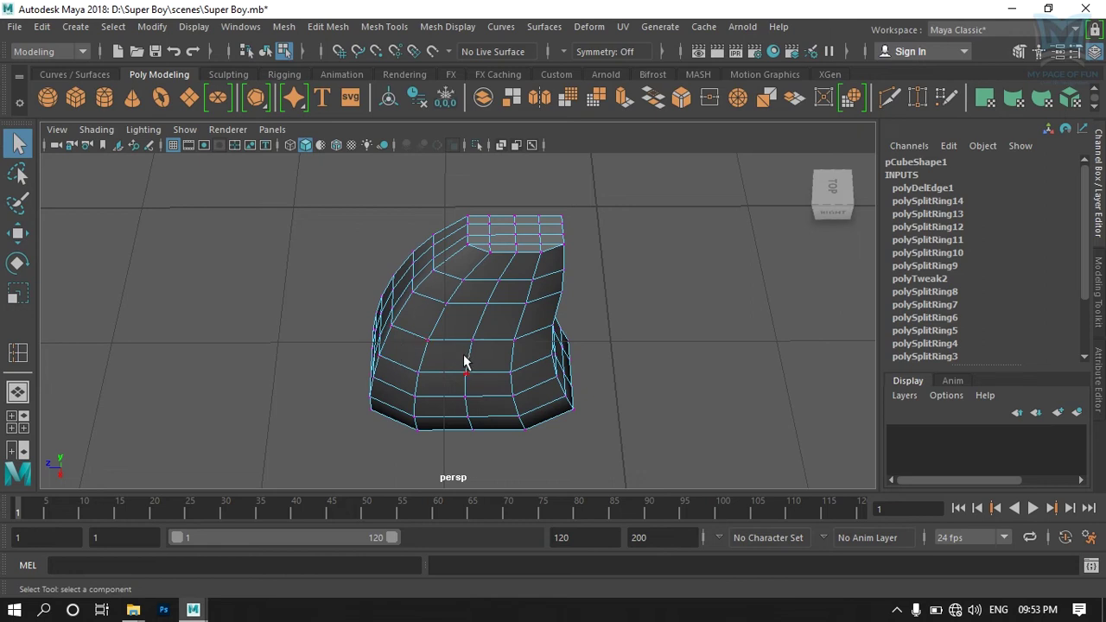
right_click_drag(411, 334, 341, 166)
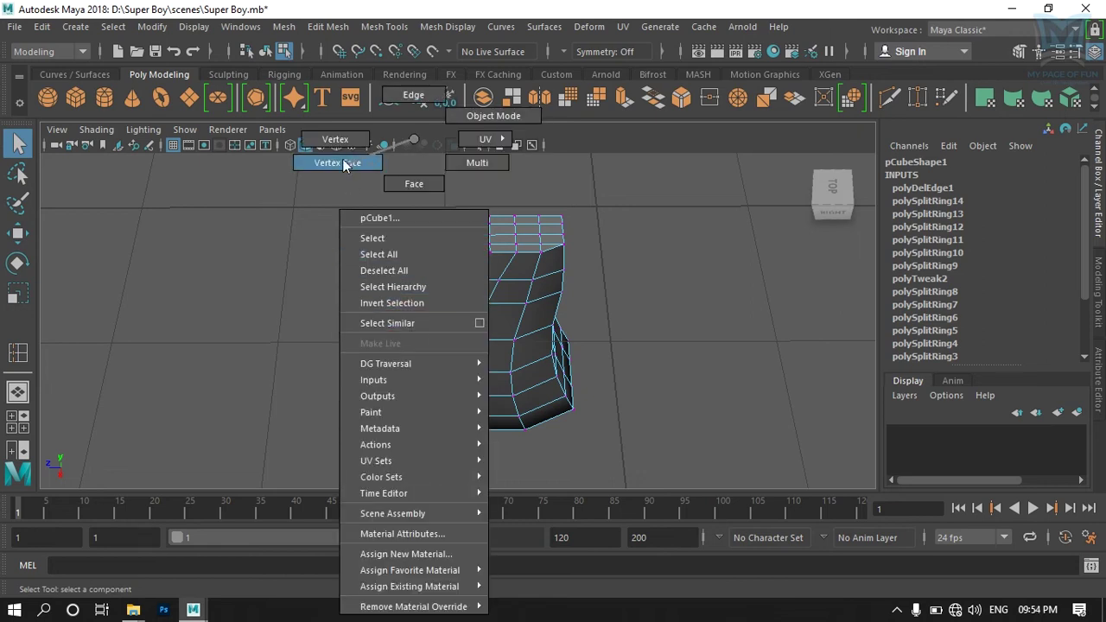
Step: Select the edge loop around the torso's top rim plus extra edges along the top face
scroll(380, 320, "up", 5)
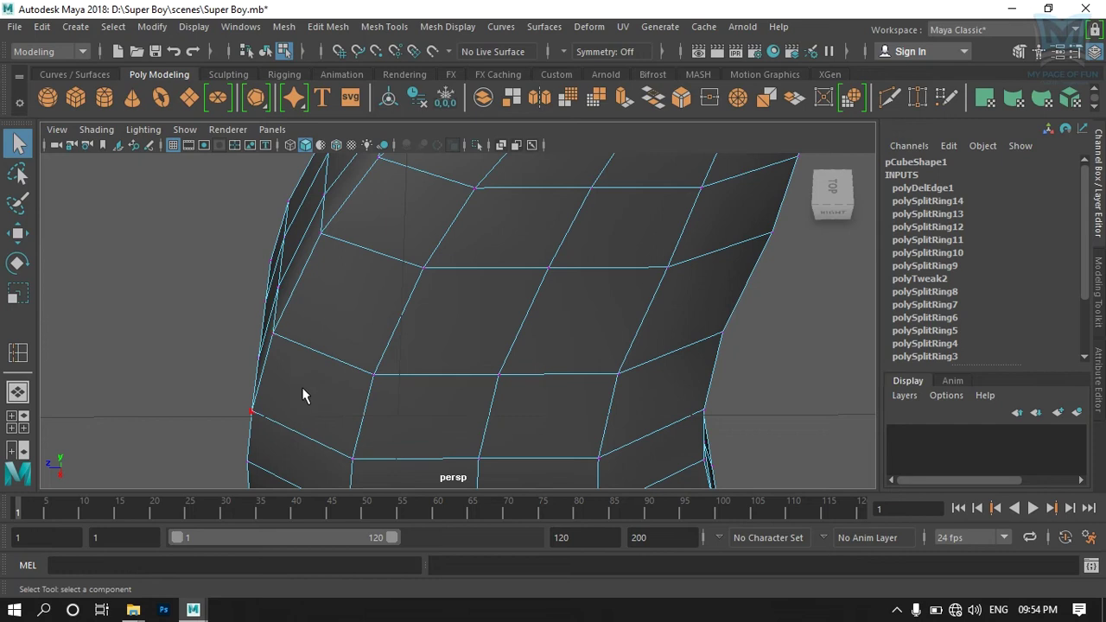
scroll(371, 315, "down", 5)
mouse_move(570, 384)
left_mouse_down("alt")
mouse_move(420, 382)
mouse_move(465, 423)
mouse_move(539, 390)
left_mouse_up("alt")
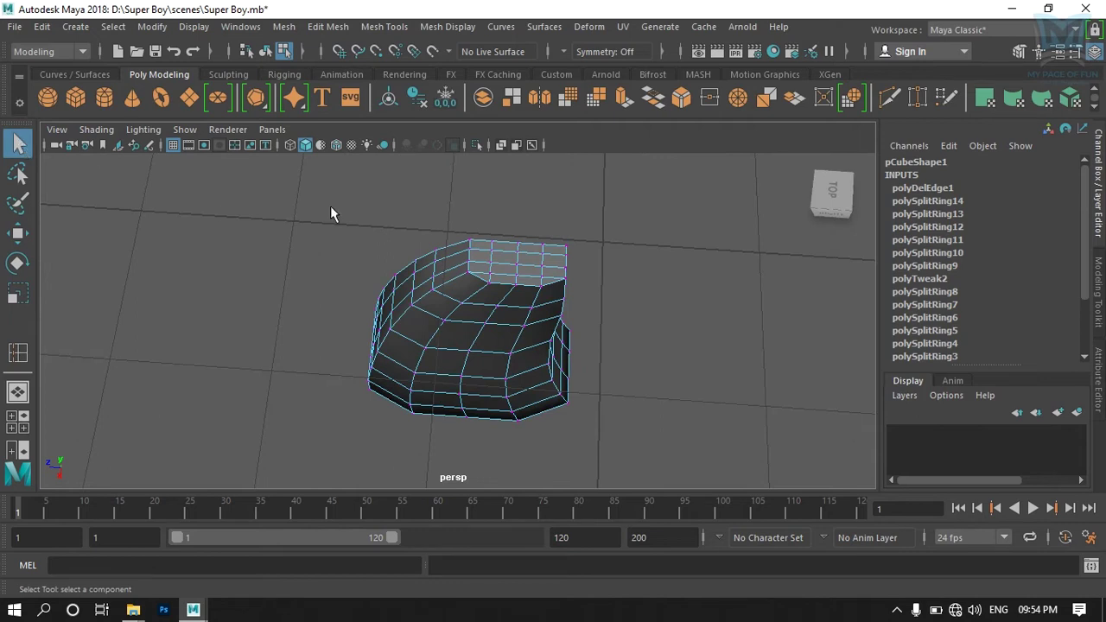
right_click_drag(446, 288, 423, 109)
double_click(448, 288)
left_click_drag(570, 432, 546, 447, "alt")
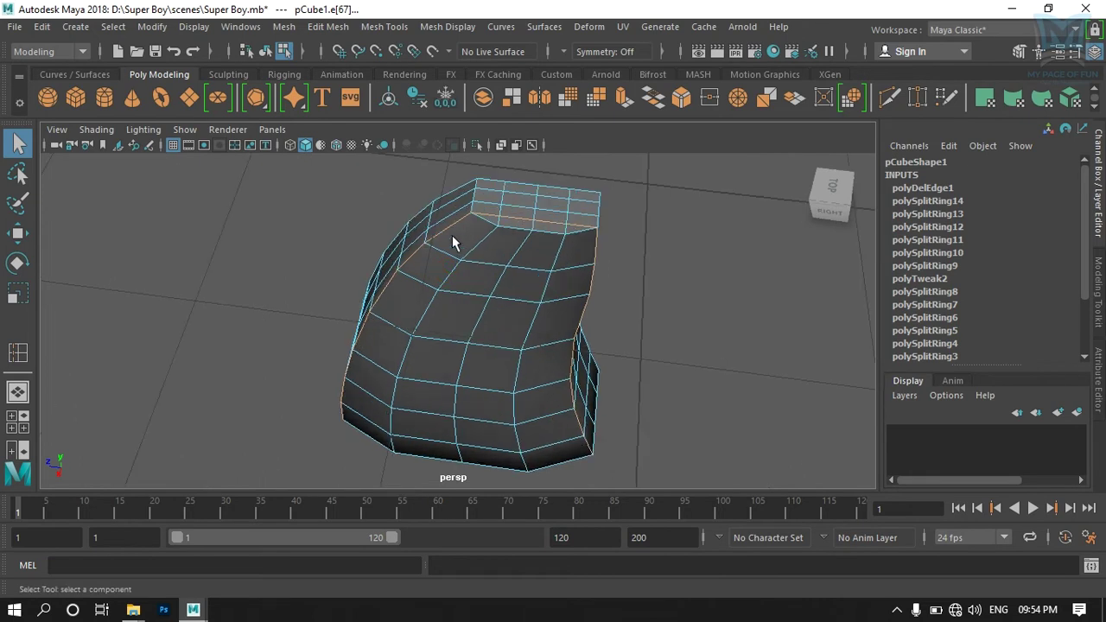
mouse_move(591, 403)
left_mouse_down("alt")
mouse_move(536, 456)
mouse_move(541, 321)
mouse_move(600, 288)
mouse_move(580, 429)
mouse_move(547, 476)
left_mouse_up("alt")
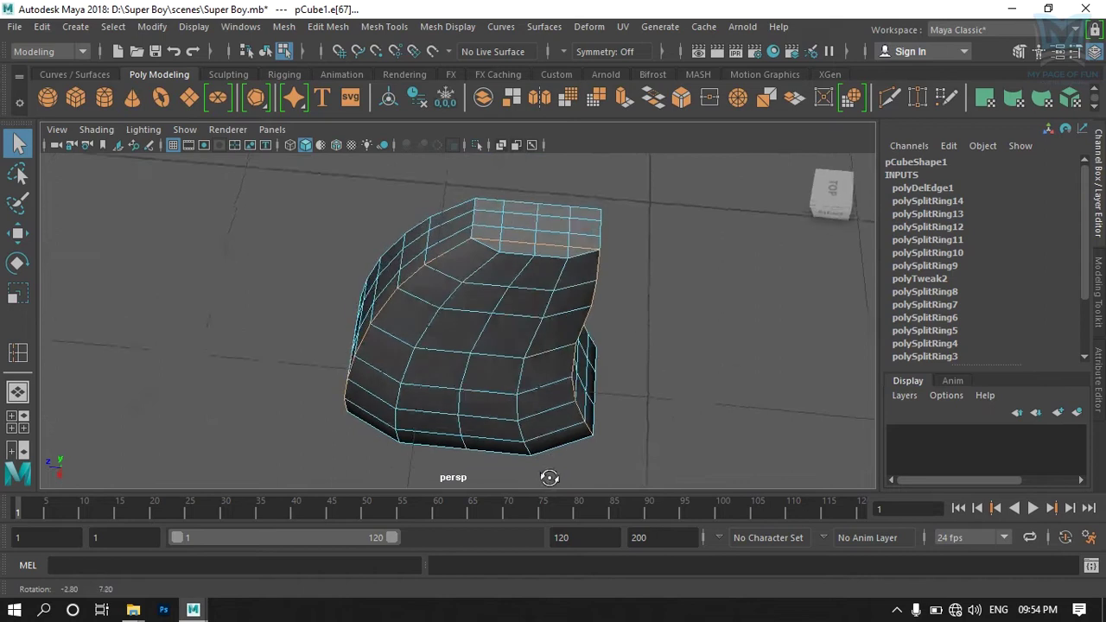
mouse_move(507, 302)
left_mouse_down("alt")
mouse_move(489, 284)
mouse_move(495, 227)
left_mouse_up("alt")
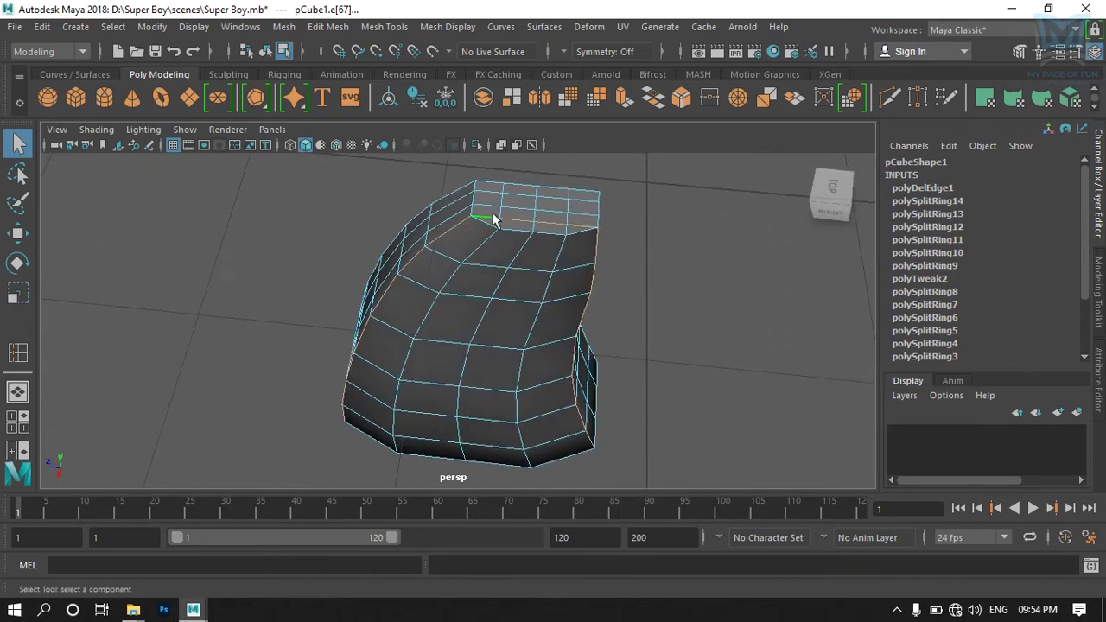
left_click_drag(489, 207, 506, 230, "alt")
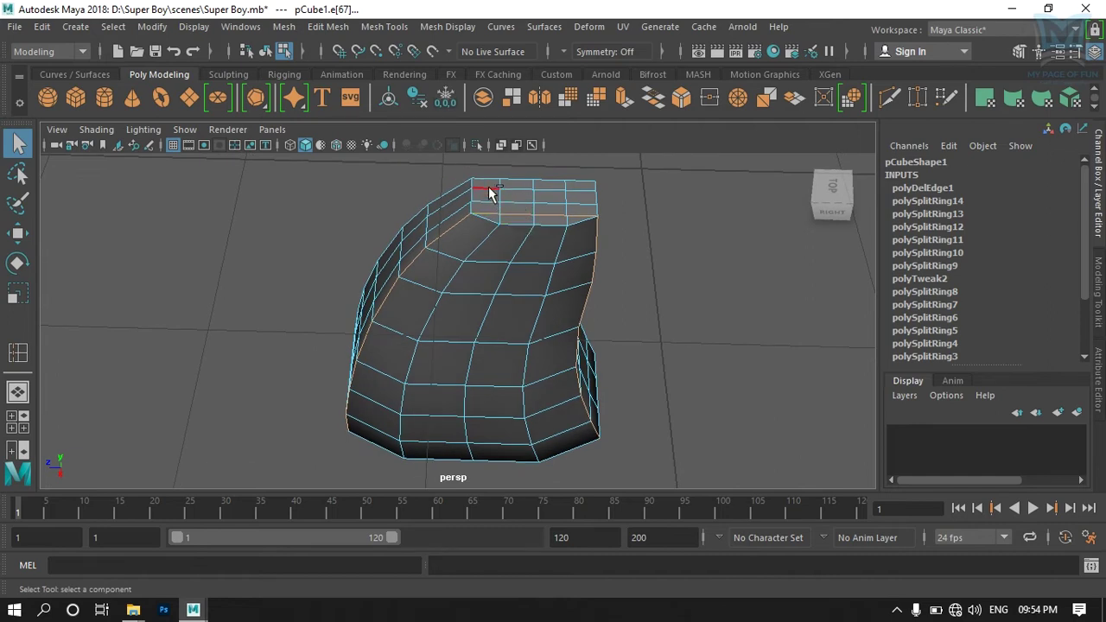
mouse_move(490, 185)
left_mouse_down()
mouse_move(530, 232)
mouse_move(572, 231)
left_mouse_up()
Step: Add the edges along the bottom opening to the selection and switch to the Scale Tool
scroll(531, 259, "up", 3)
left_click_drag(493, 336, 515, 279, "alt")
mouse_move(386, 470)
left_mouse_down("alt")
mouse_move(371, 382)
mouse_move(485, 154)
left_mouse_up("alt")
mouse_move(484, 442)
left_mouse_down("alt")
mouse_move(525, 363)
mouse_move(562, 353)
left_mouse_up("alt")
left_click_drag(439, 368, 493, 424, "alt")
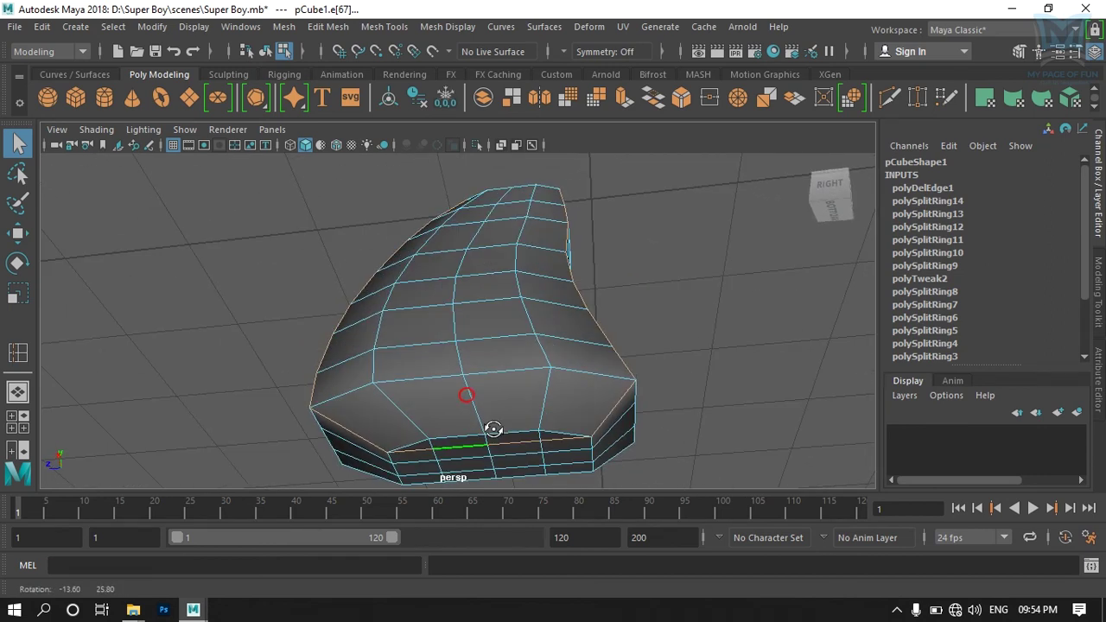
left_click_drag(425, 424, 471, 458)
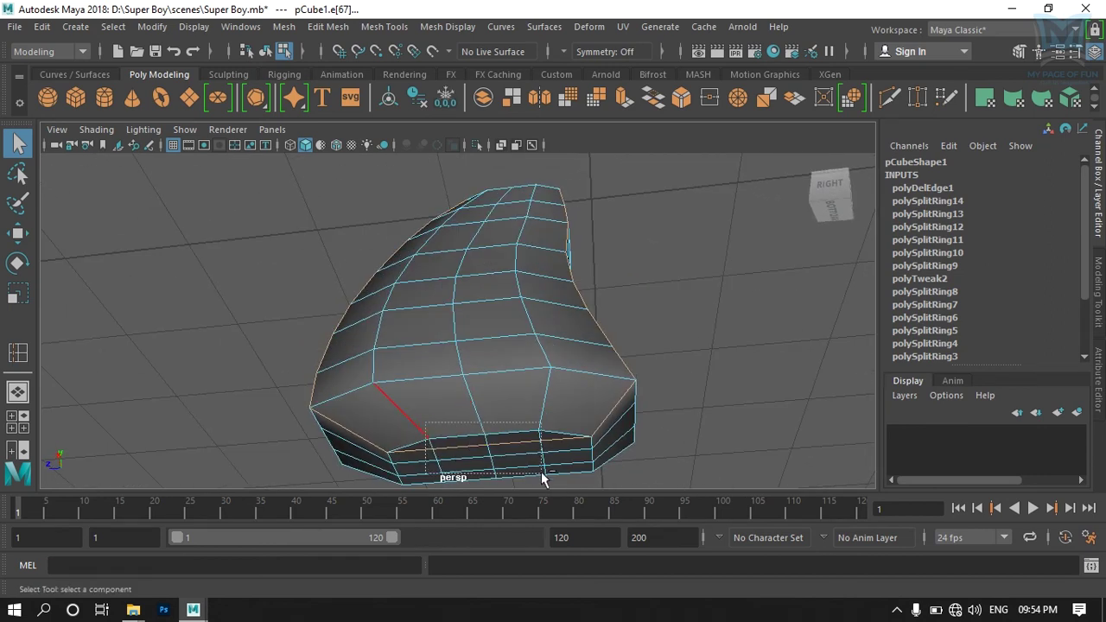
mouse_move(523, 482)
left_mouse_down("alt")
mouse_move(577, 444)
mouse_move(553, 428)
left_mouse_up("alt")
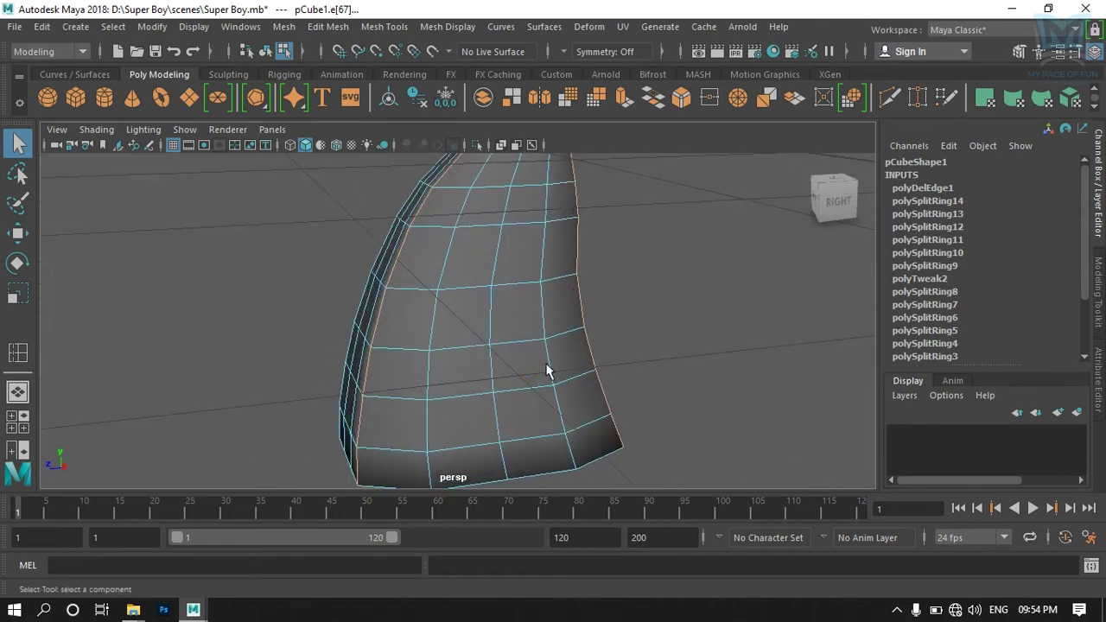
mouse_move(406, 271)
left_mouse_down("alt")
mouse_move(415, 320)
mouse_move(382, 371)
mouse_move(451, 383)
left_mouse_up("alt")
middle_click_drag(452, 383, 375, 366, "alt")
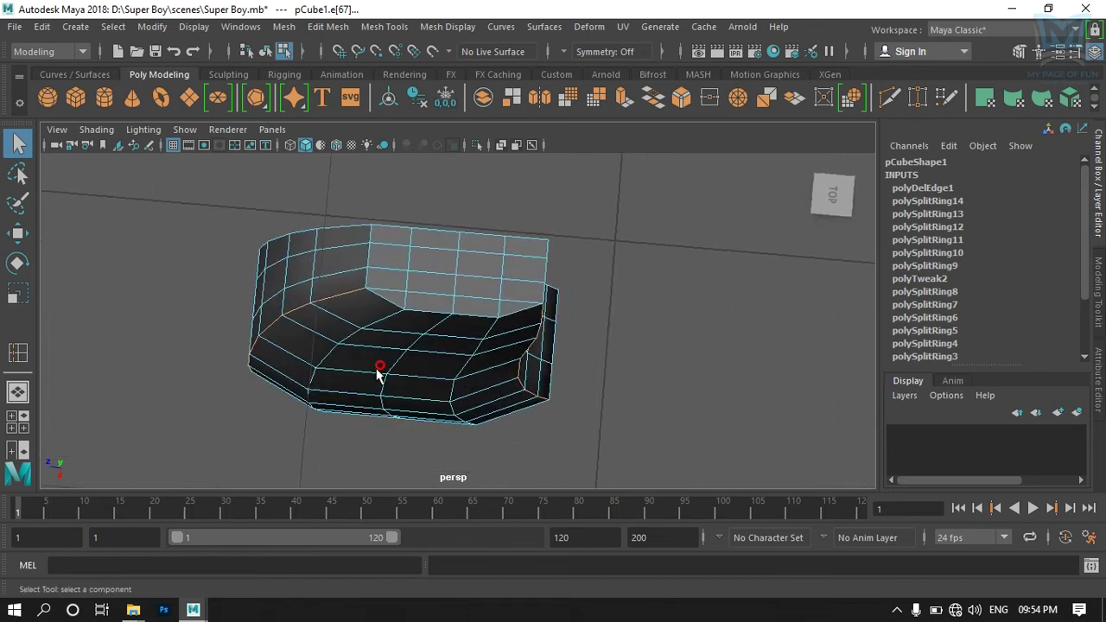
key("r")
left_click_drag(348, 381, 378, 239, "alt")
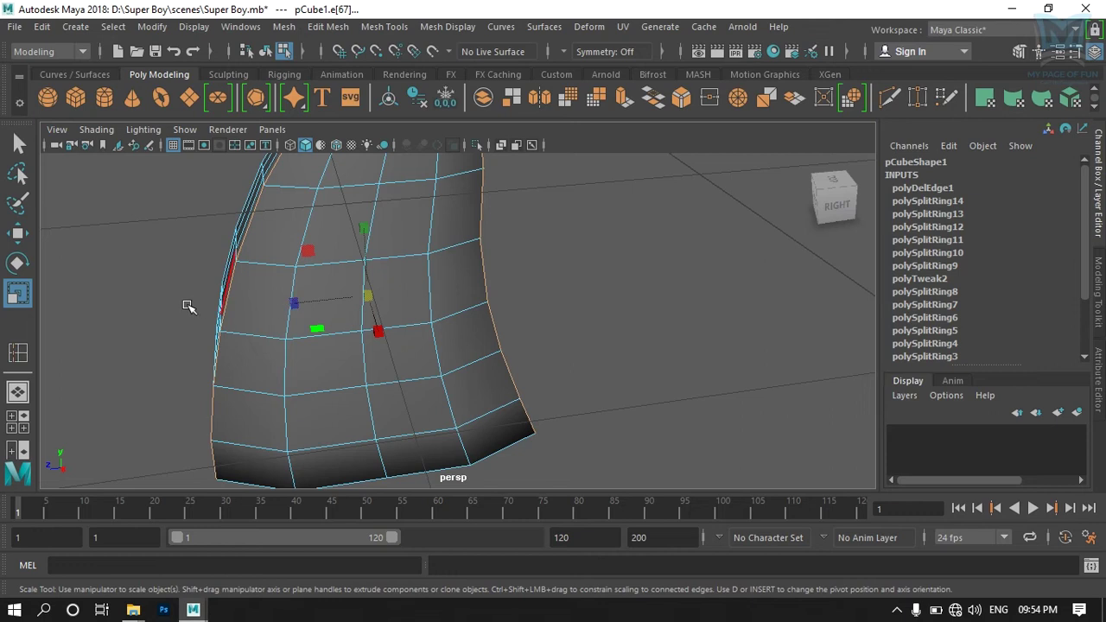
Step: Scale the selected rim edges slightly inward
mouse_move(297, 318)
left_mouse_down("alt")
mouse_move(272, 343)
mouse_move(268, 404)
mouse_move(291, 338)
left_mouse_up("alt")
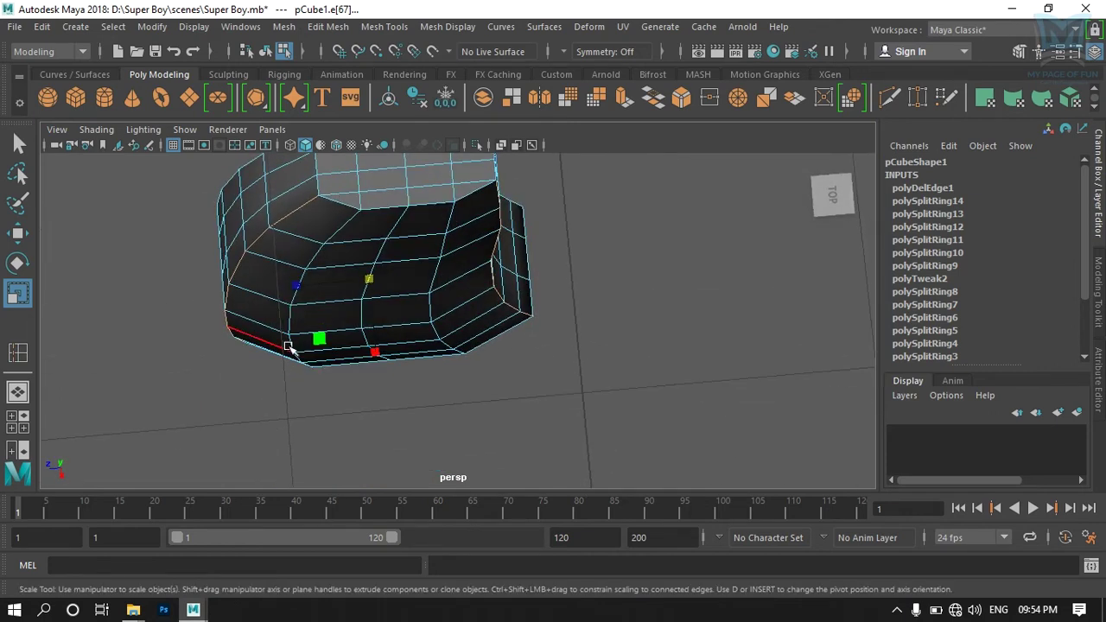
mouse_move(296, 289)
left_mouse_down()
mouse_move(307, 290)
mouse_move(298, 328)
mouse_move(254, 279)
left_mouse_up()
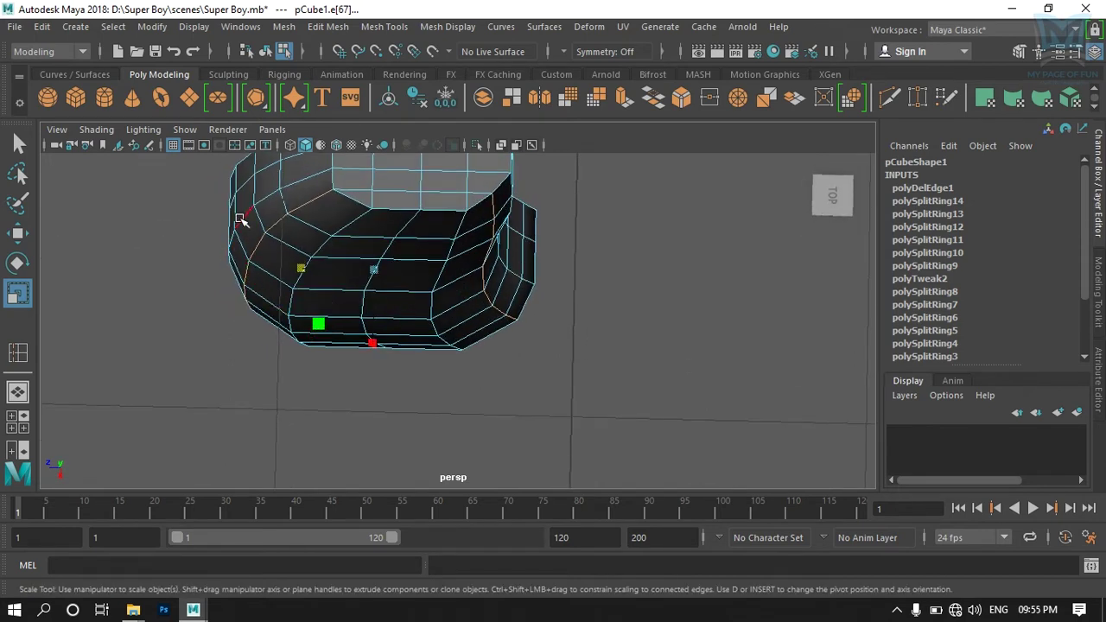
mouse_move(358, 301)
left_mouse_down("alt")
mouse_move(476, 316)
mouse_move(407, 277)
mouse_move(482, 286)
left_mouse_up("alt")
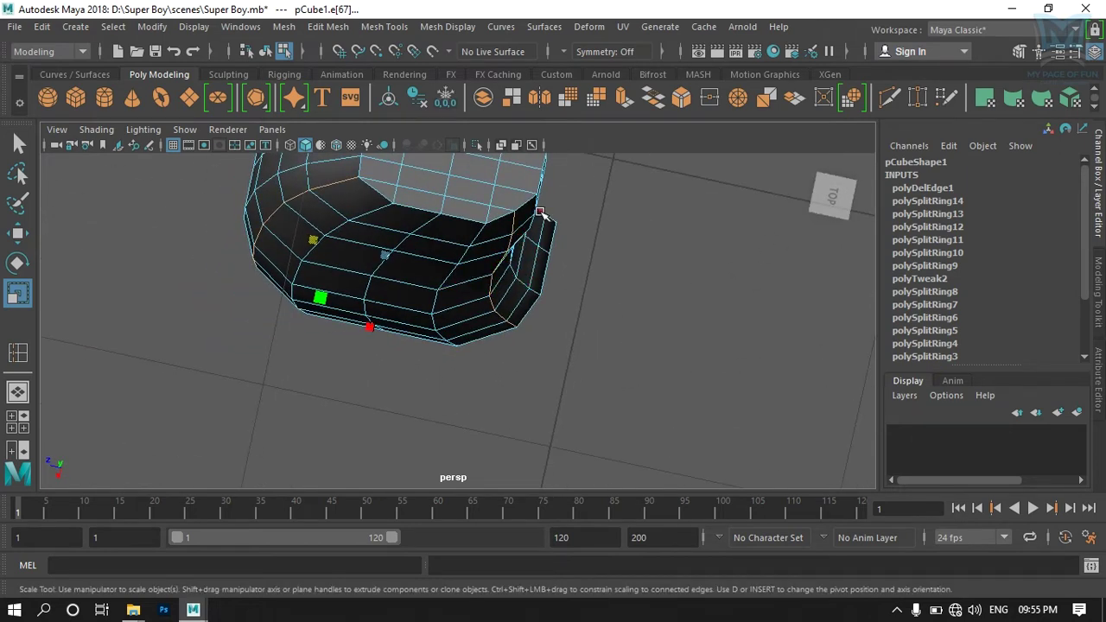
mouse_move(449, 282)
left_mouse_down("alt")
mouse_move(507, 306)
mouse_move(497, 285)
left_mouse_up("alt")
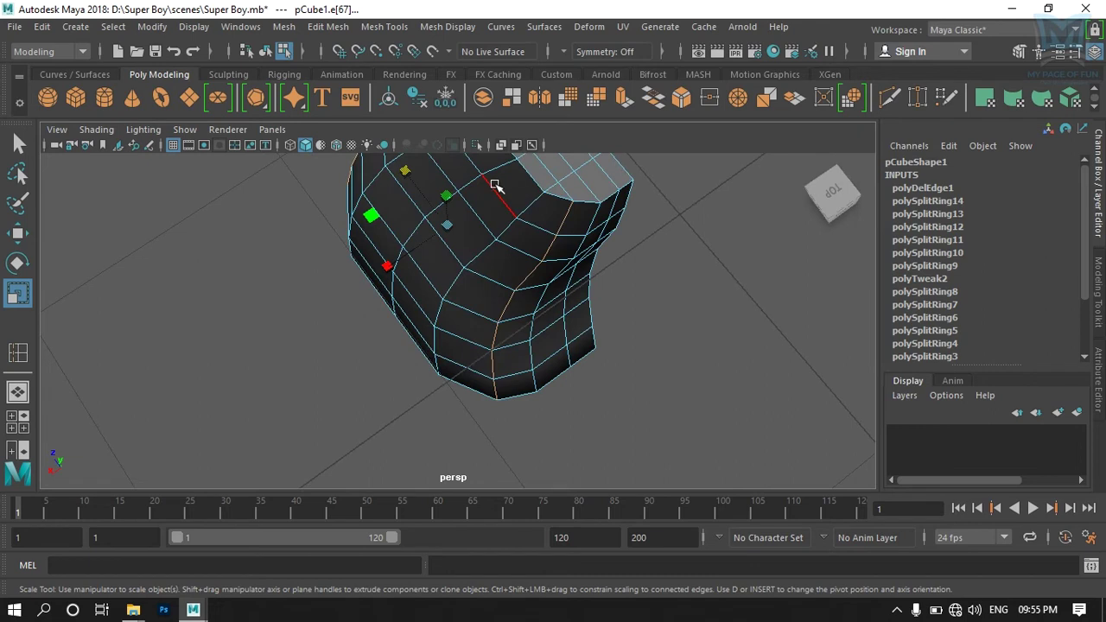
Step: Select the column of edges running down the torso and inspect it from below and above
left_click(498, 169)
mouse_move(511, 323)
left_mouse_down("alt")
mouse_move(547, 321)
mouse_move(524, 414)
mouse_move(518, 321)
mouse_move(430, 280)
left_mouse_up("alt")
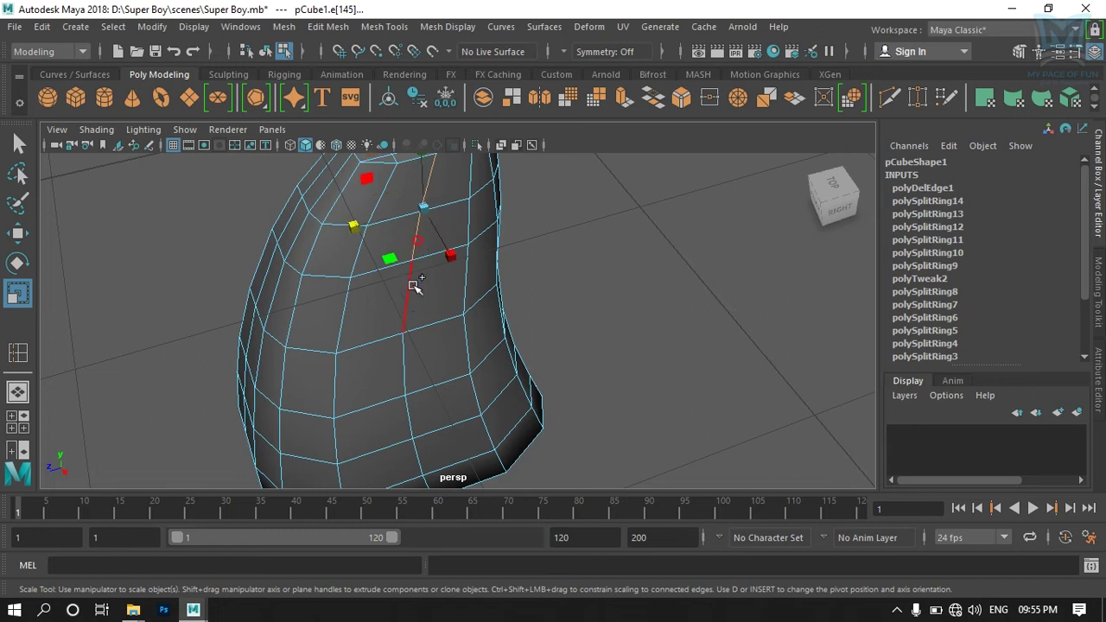
left_click(403, 302, "shift")
left_click(403, 371, "shift")
left_click(406, 427, "shift")
middle_click_drag(419, 456, 460, 362, "alt")
left_click_drag(459, 361, 432, 353, "alt")
mouse_move(505, 298)
left_mouse_down("alt")
mouse_move(457, 387)
mouse_move(434, 320)
left_mouse_up("alt")
left_click_drag(437, 358, 418, 394, "alt")
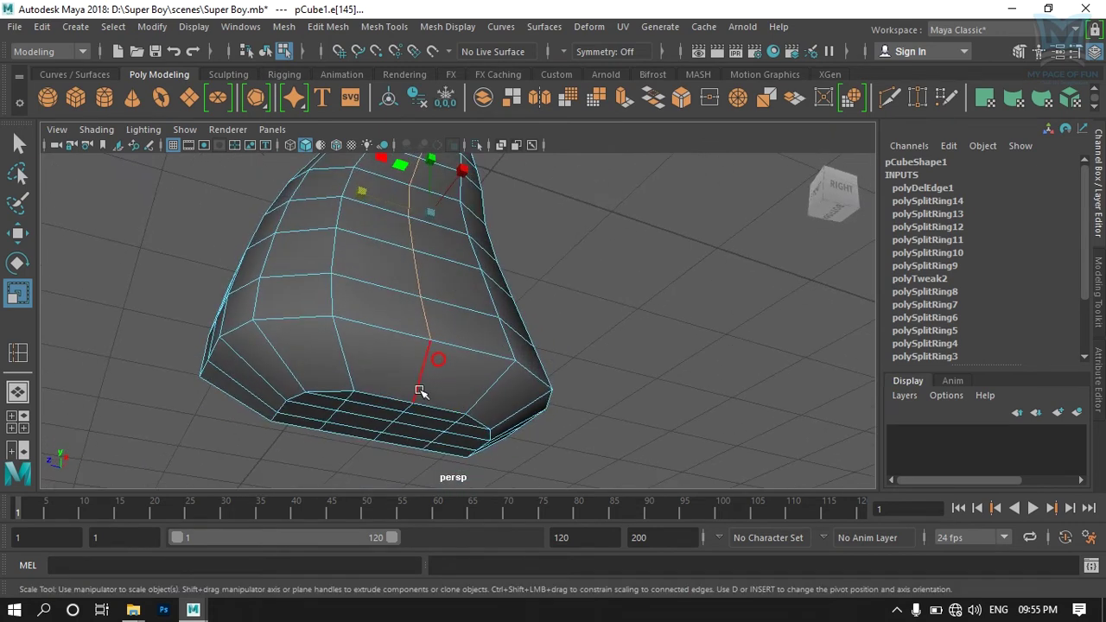
left_click_drag(354, 449, 419, 410, "alt")
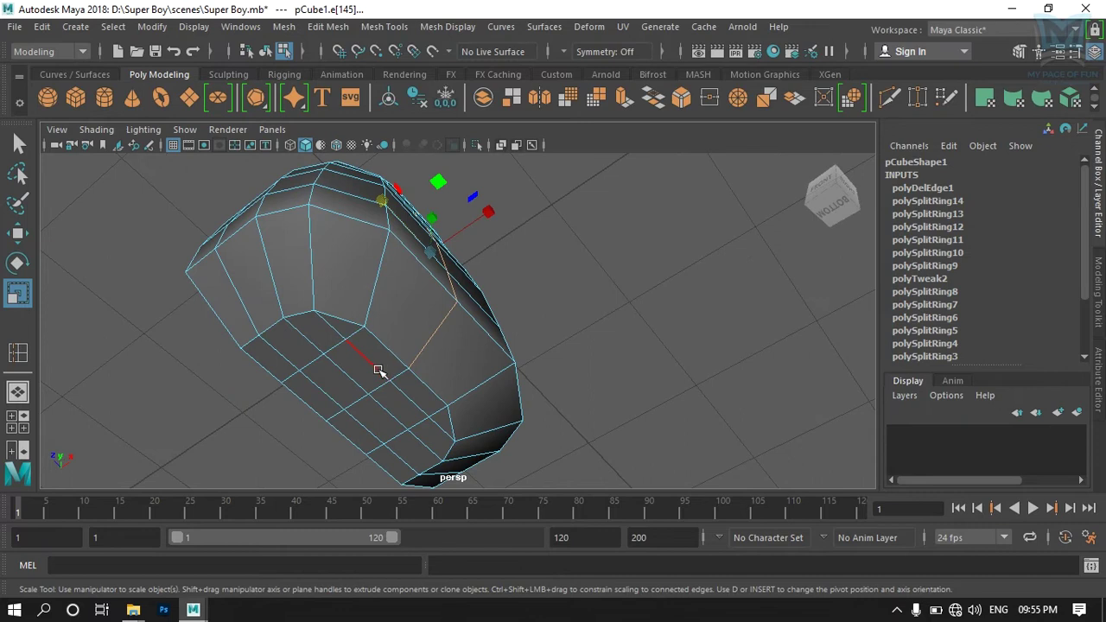
mouse_move(364, 376)
left_mouse_down("alt")
mouse_move(424, 395)
mouse_move(533, 227)
mouse_move(519, 291)
mouse_move(486, 313)
mouse_move(476, 345)
mouse_move(558, 338)
mouse_move(491, 314)
mouse_move(499, 321)
left_mouse_up("alt")
Step: Slide the selected edge line along the mesh and pull a vertex to reshape the lower corner
key("w")
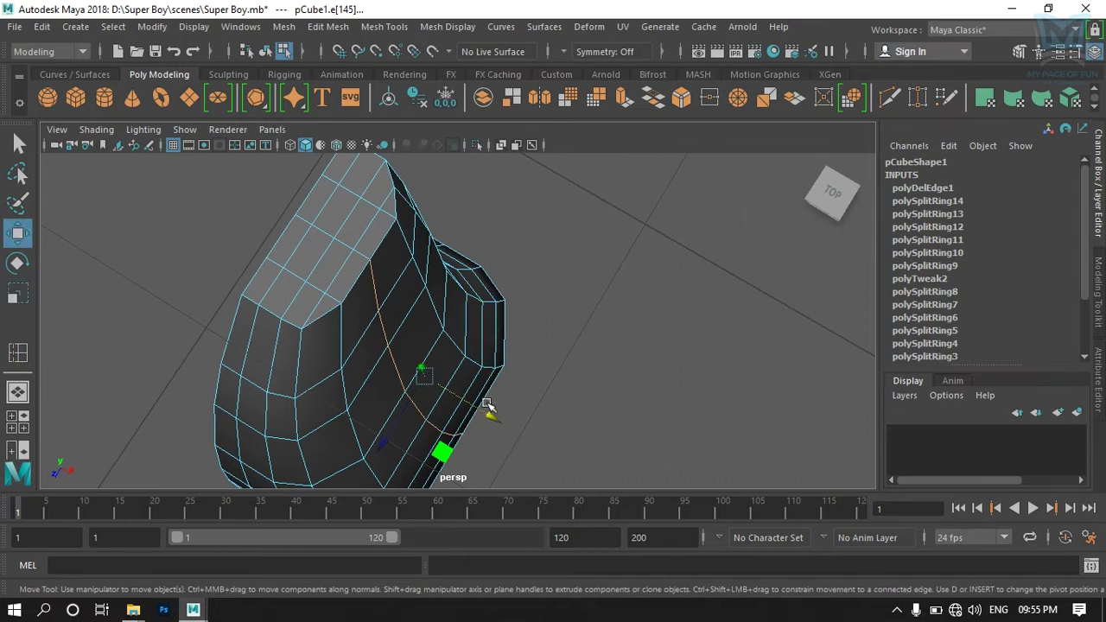
left_click_drag(488, 417, 496, 420)
mouse_move(437, 445)
left_mouse_down("alt")
mouse_move(501, 424)
mouse_move(446, 457)
mouse_move(493, 286)
mouse_move(371, 349)
mouse_move(435, 303)
mouse_move(440, 353)
mouse_move(393, 383)
left_mouse_up("alt")
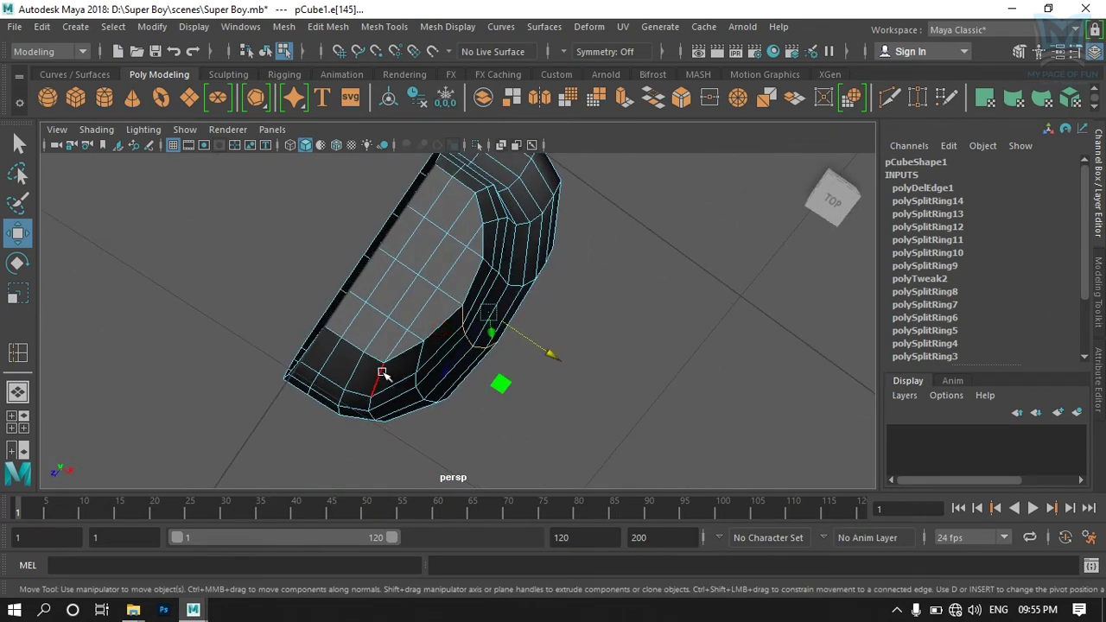
double_click(383, 373)
mouse_move(476, 410)
left_mouse_down("alt")
mouse_move(469, 338)
mouse_move(595, 395)
mouse_move(494, 405)
mouse_move(523, 285)
left_mouse_up("alt")
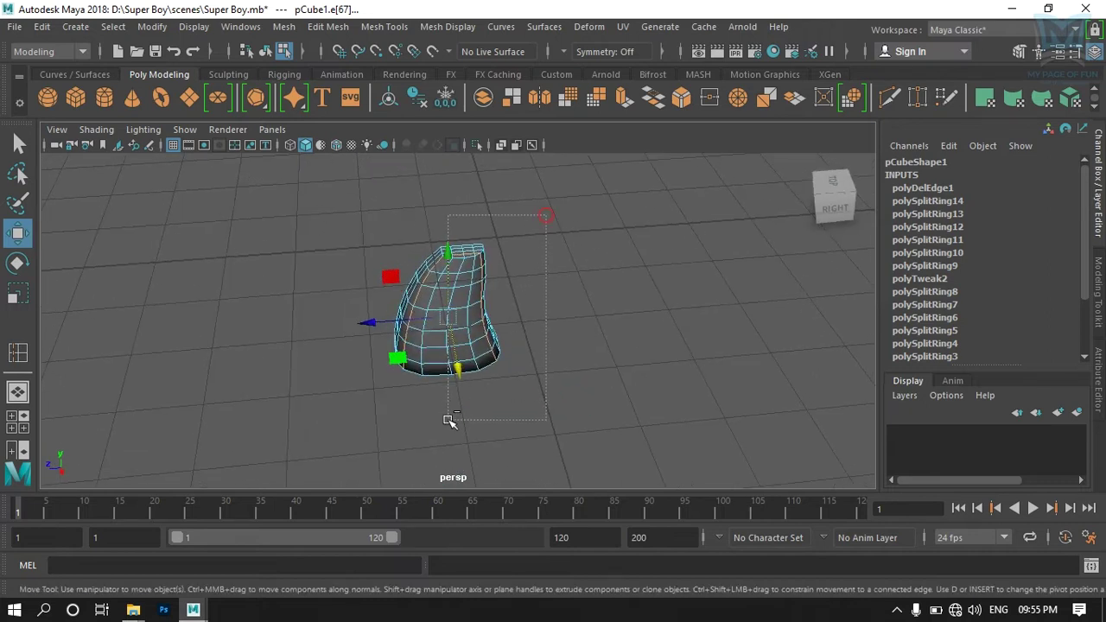
mouse_move(447, 421)
left_mouse_down("alt")
mouse_move(521, 353)
mouse_move(415, 388)
mouse_move(458, 389)
mouse_move(476, 345)
mouse_move(399, 421)
left_mouse_up("alt")
scroll(476, 338, "up", 3)
left_click_drag(250, 403, 255, 406)
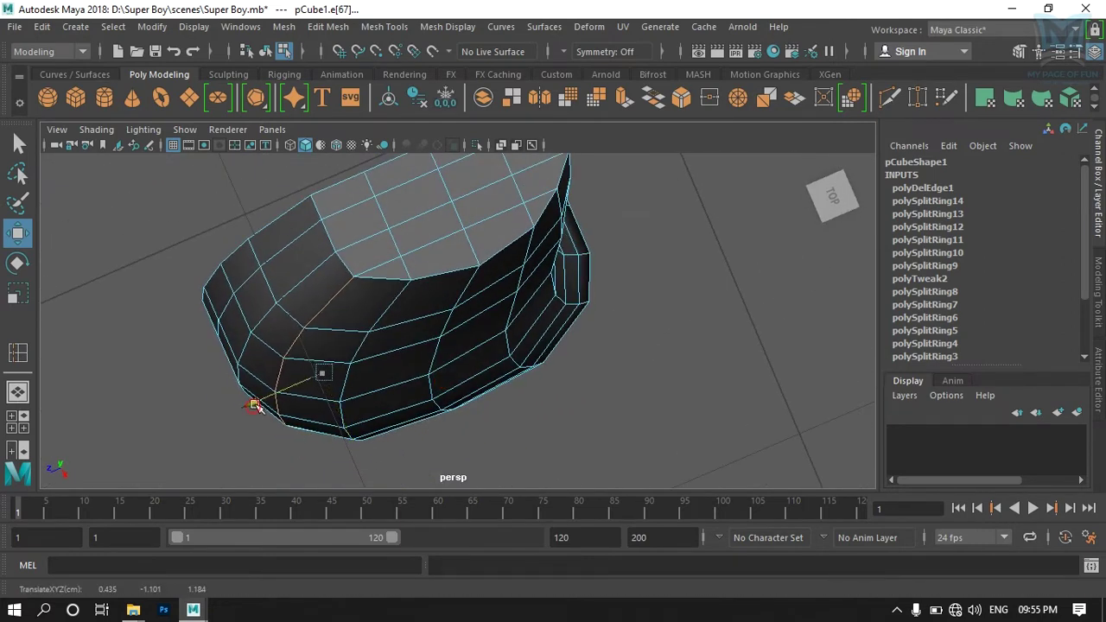
left_click_drag(321, 413, 496, 385, "alt")
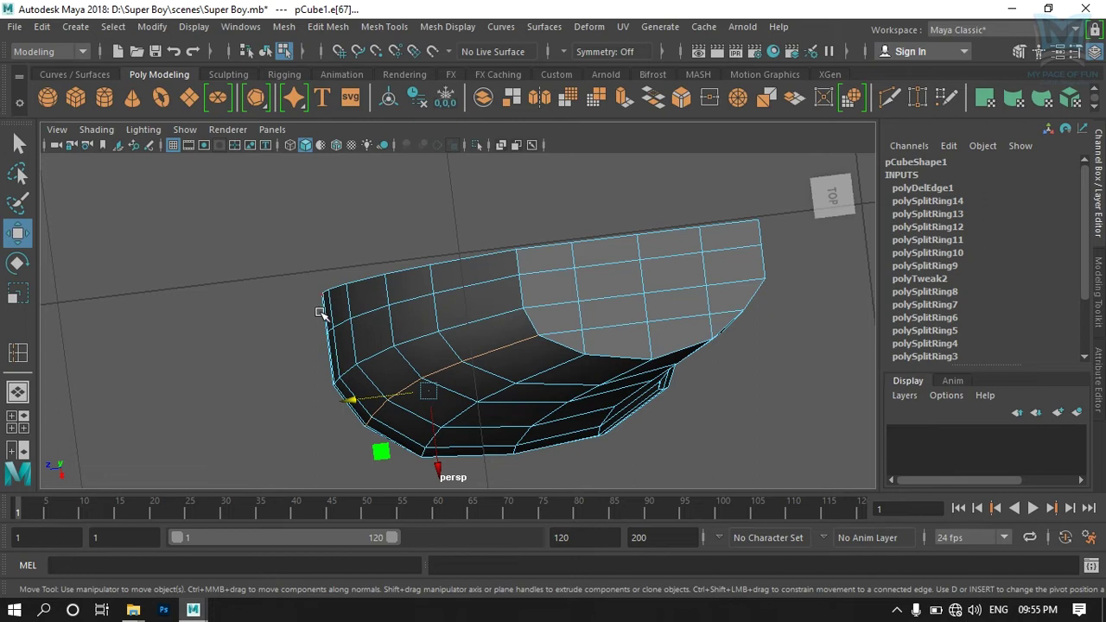
Step: Select edges near the opening and shrink that edge ring slightly with the Scale Tool
left_click(476, 323)
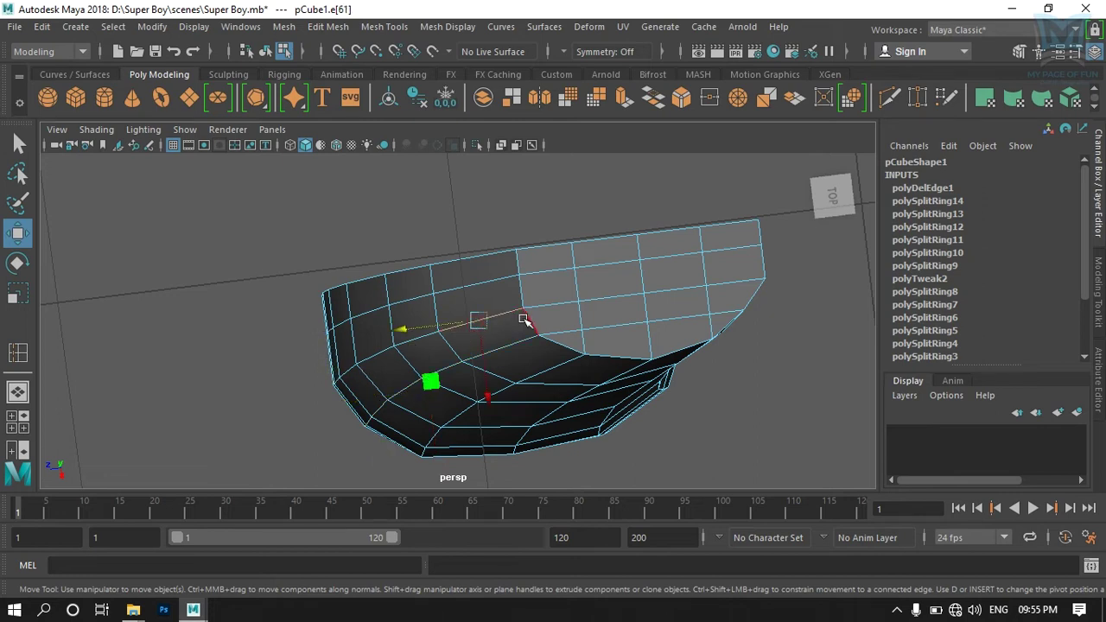
left_click(511, 309)
mouse_move(506, 313)
left_mouse_down("alt")
mouse_move(575, 345)
mouse_move(605, 338)
mouse_move(517, 399)
left_mouse_up("alt")
middle_click_drag(517, 399, 495, 407, "alt")
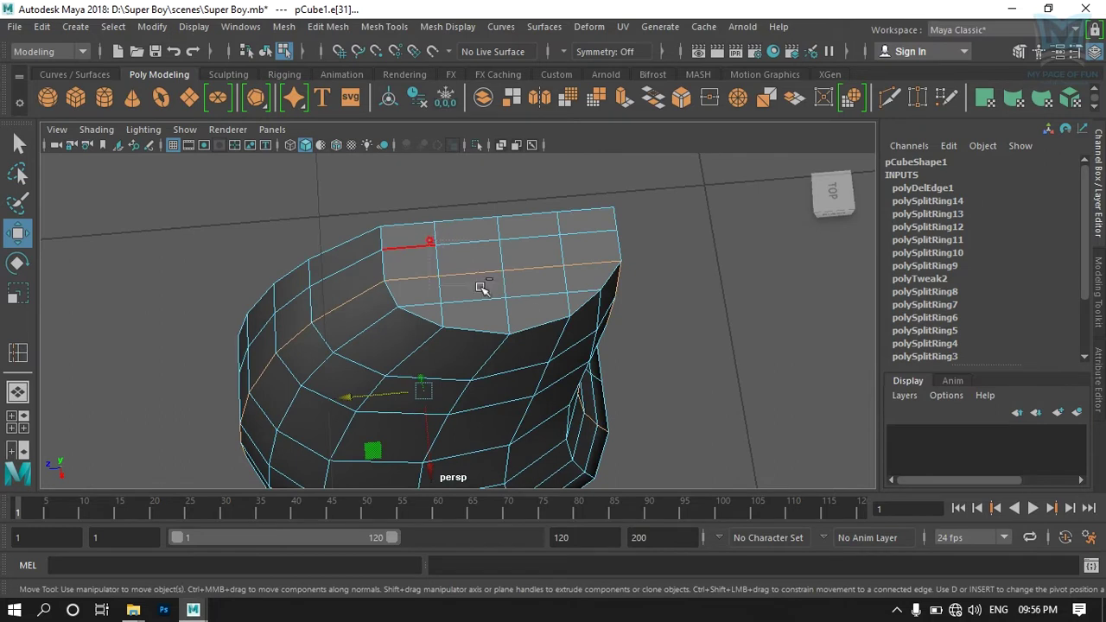
mouse_move(574, 337)
left_mouse_down("alt")
mouse_move(533, 392)
mouse_move(516, 365)
mouse_move(399, 403)
mouse_move(536, 375)
left_mouse_up("alt")
scroll(519, 384, "down", 5)
mouse_move(457, 415)
left_mouse_down("alt")
mouse_move(436, 400)
mouse_move(388, 444)
mouse_move(562, 414)
left_mouse_up("alt")
scroll(488, 399, "up", 5)
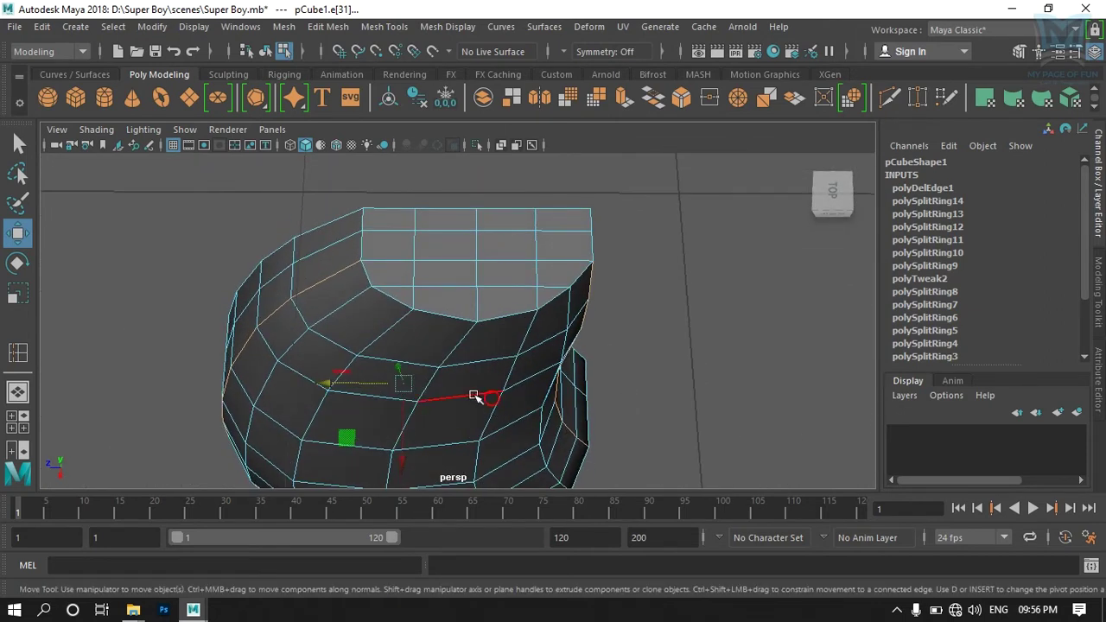
key("r")
mouse_move(354, 424)
left_mouse_down("alt")
mouse_move(320, 383)
mouse_move(328, 377)
left_mouse_up("alt")
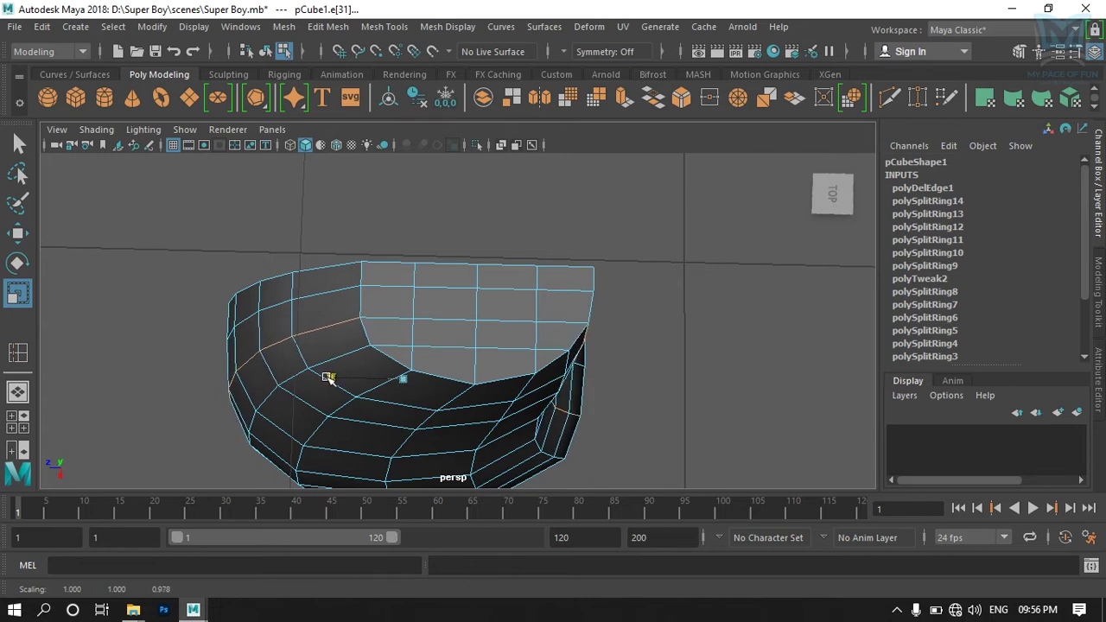
mouse_move(482, 403)
left_mouse_down("alt")
mouse_move(630, 434)
mouse_move(694, 368)
mouse_move(541, 385)
left_mouse_up("alt")
Step: Return to Object Mode and deselect the torso mesh
right_click_drag(473, 151, 553, 119)
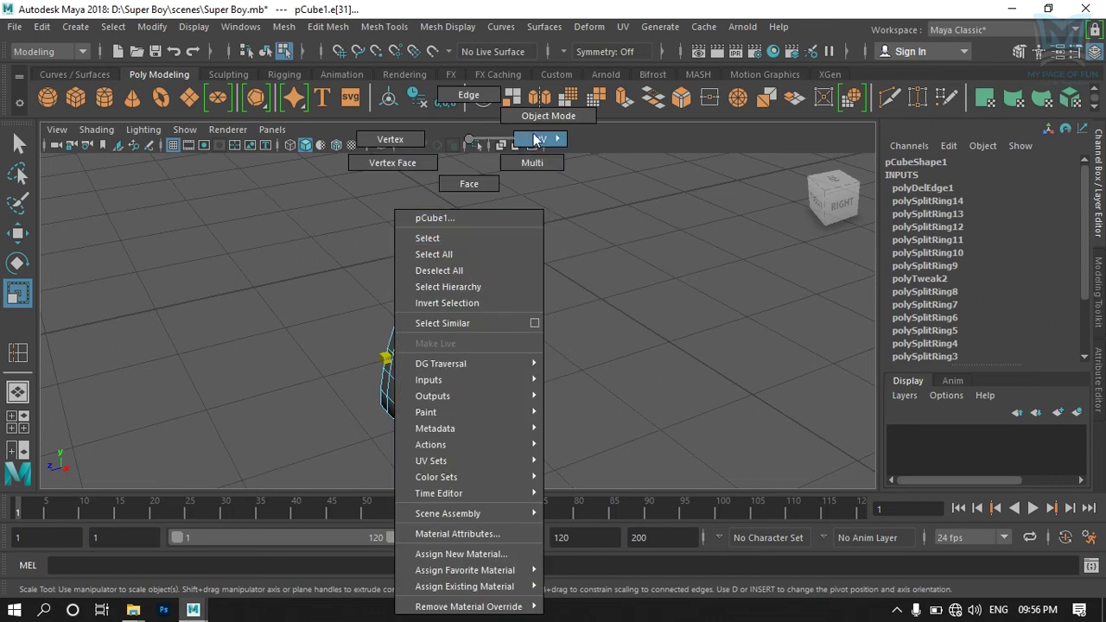
left_click(562, 383)
mouse_move(563, 383)
left_mouse_down("alt")
mouse_move(644, 418)
mouse_move(669, 303)
mouse_move(472, 338)
mouse_move(345, 338)
mouse_move(538, 365)
mouse_move(466, 342)
left_mouse_up("alt")
Step: Select the torso mesh and check it in the maximized side view
key("space")
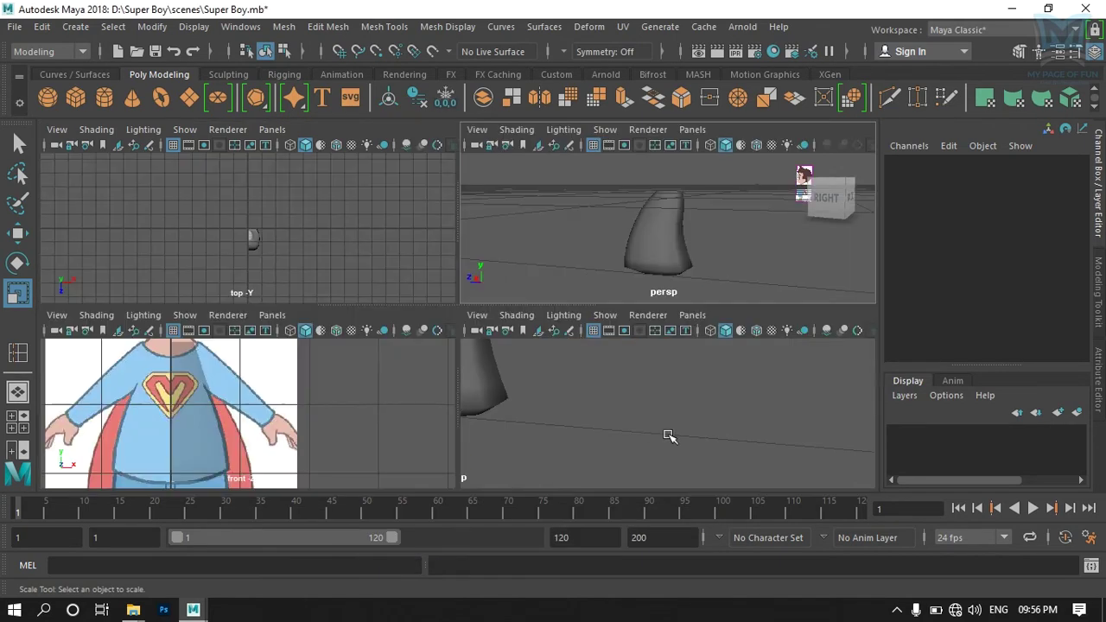
key("space")
scroll(565, 393, "down", 5)
left_click(443, 347)
scroll(443, 346, "up", 3)
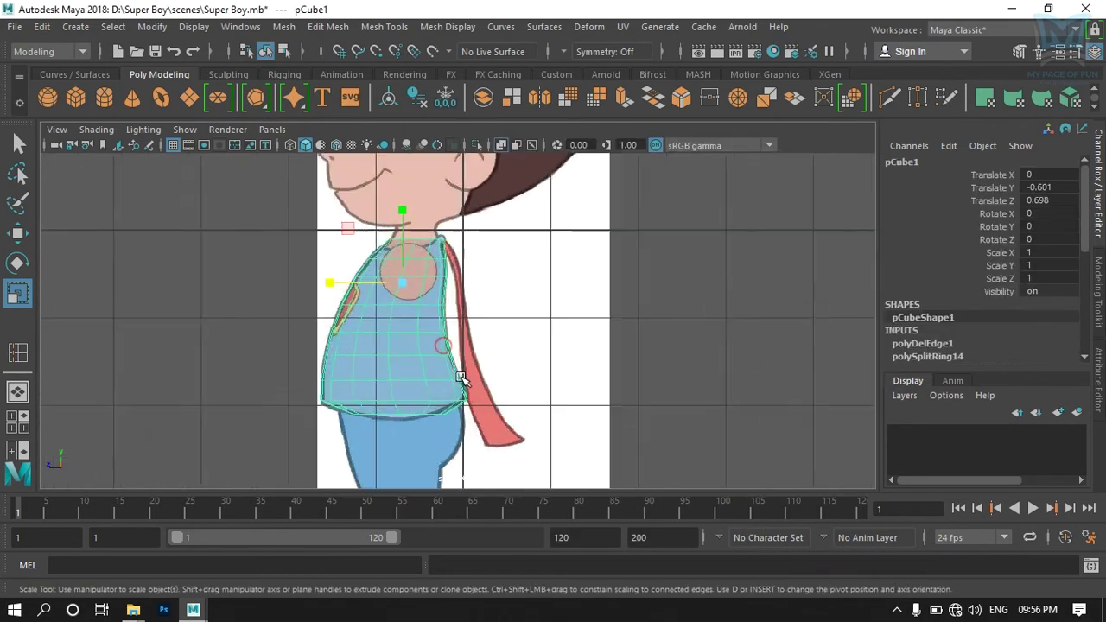
scroll(432, 407, "up", 2)
key("space")
key("space")
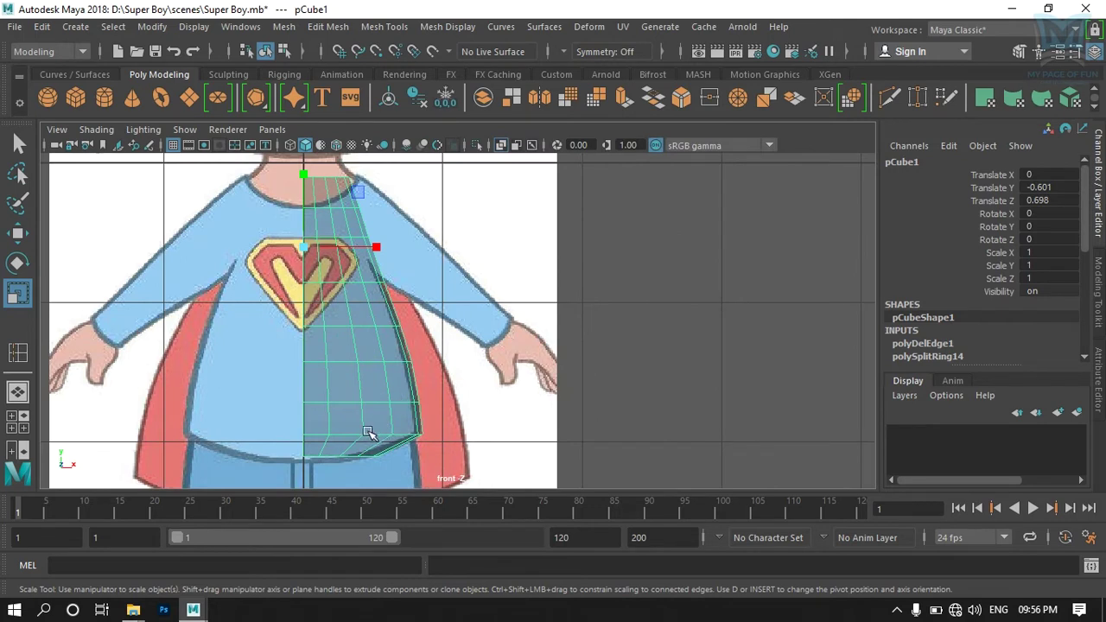
key("space")
key("space")
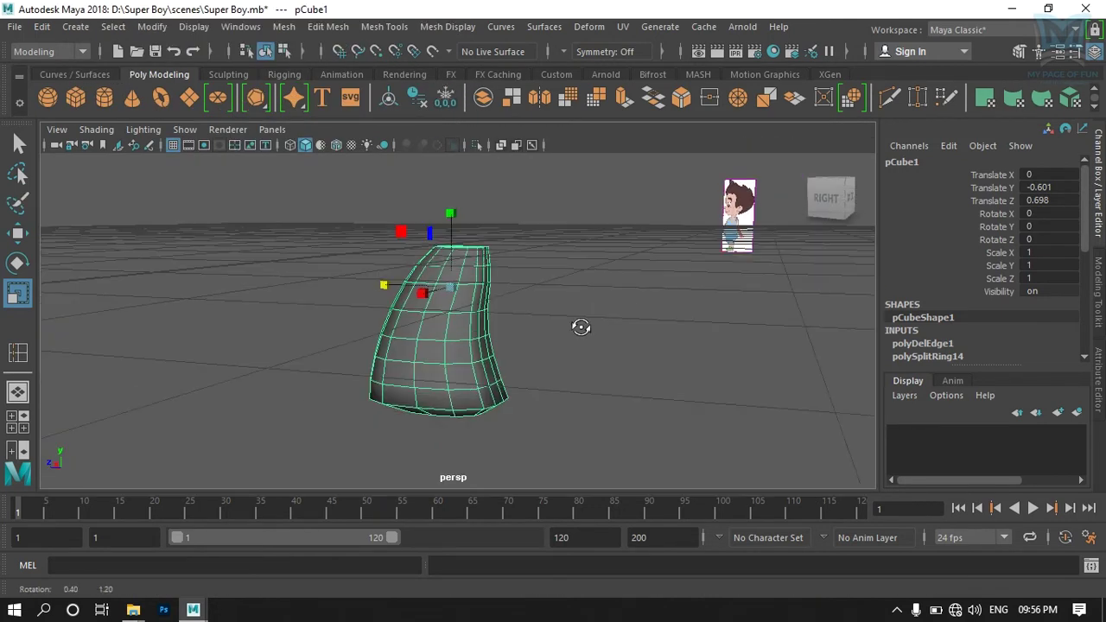
Step: Orbit the perspective view around the mesh, then frame the torso in the front view
left_click_drag(580, 323, 664, 267, "alt")
scroll(663, 267, "up", 3)
scroll(429, 419, "down", 1)
mouse_move(451, 427)
left_mouse_down("alt")
mouse_move(451, 328)
mouse_move(355, 299)
left_mouse_up("alt")
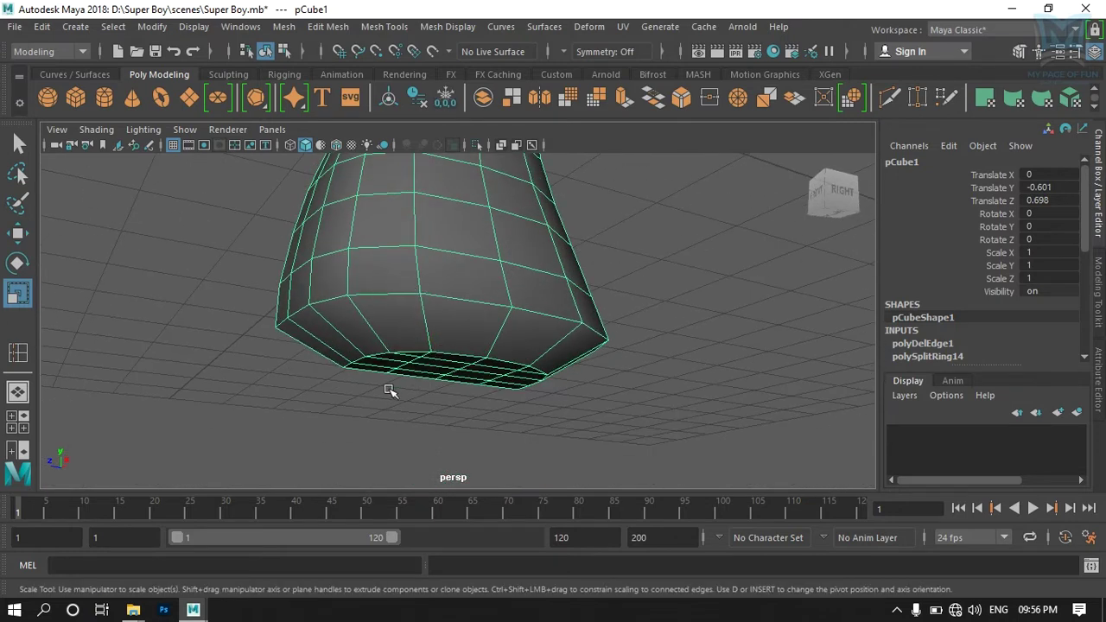
key("space")
key("space")
middle_click_drag(354, 437, 385, 311, "alt")
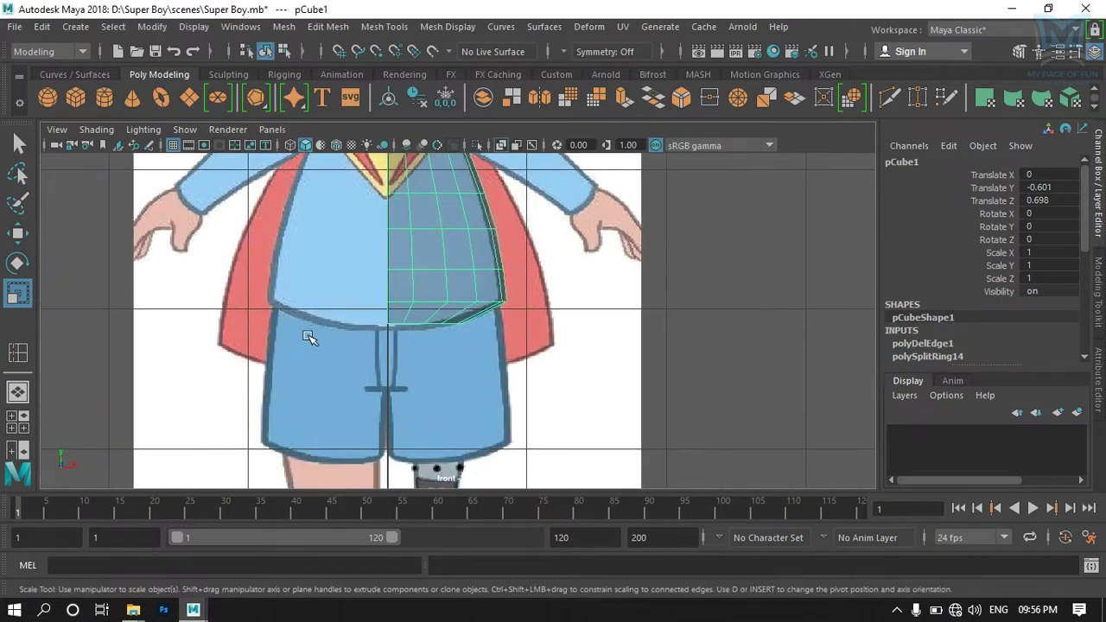
Step: Compare the torso against the side reference, then zoom the front view onto the waist
key("space")
key("space")
scroll(469, 414, "down", 1)
scroll(470, 415, "down", 4)
scroll(466, 415, "up", 2)
scroll(467, 415, "up", 2)
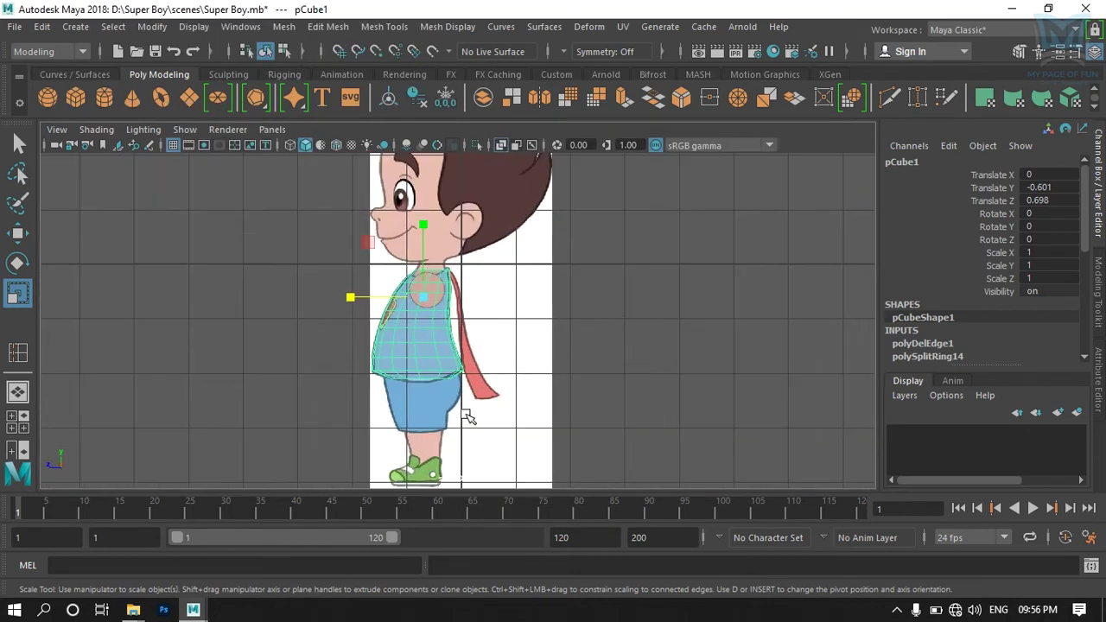
scroll(465, 416, "up", 3)
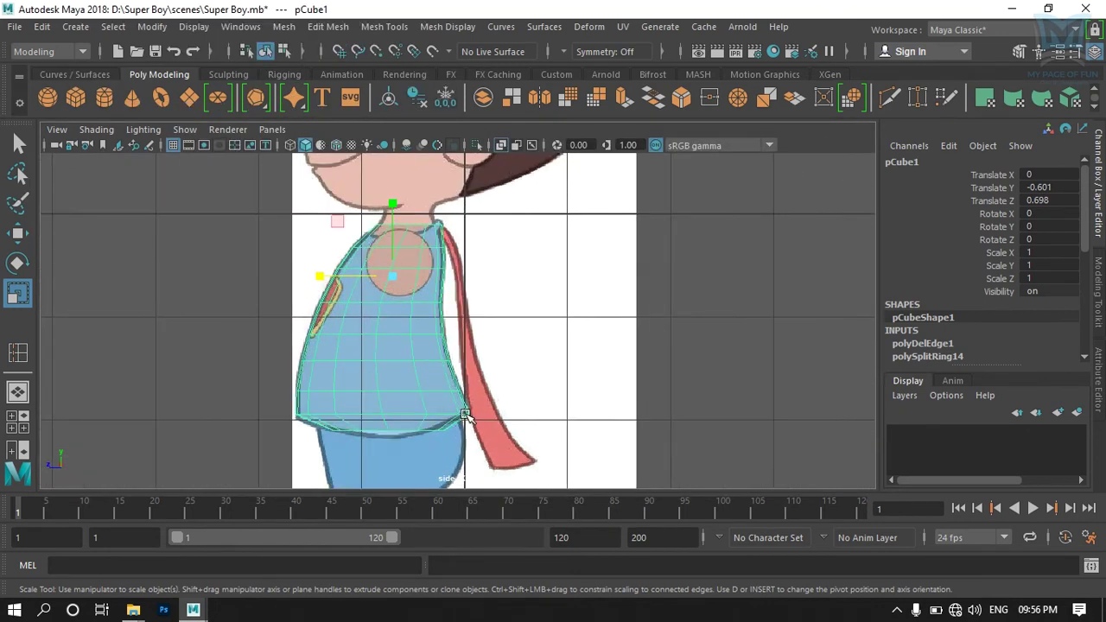
key("space")
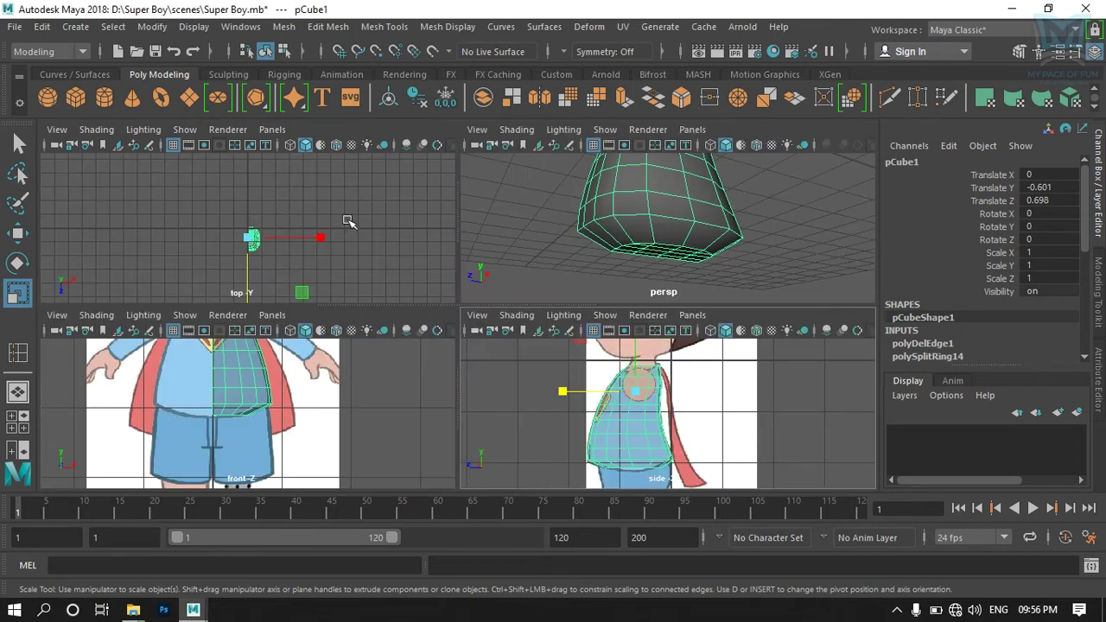
key("space")
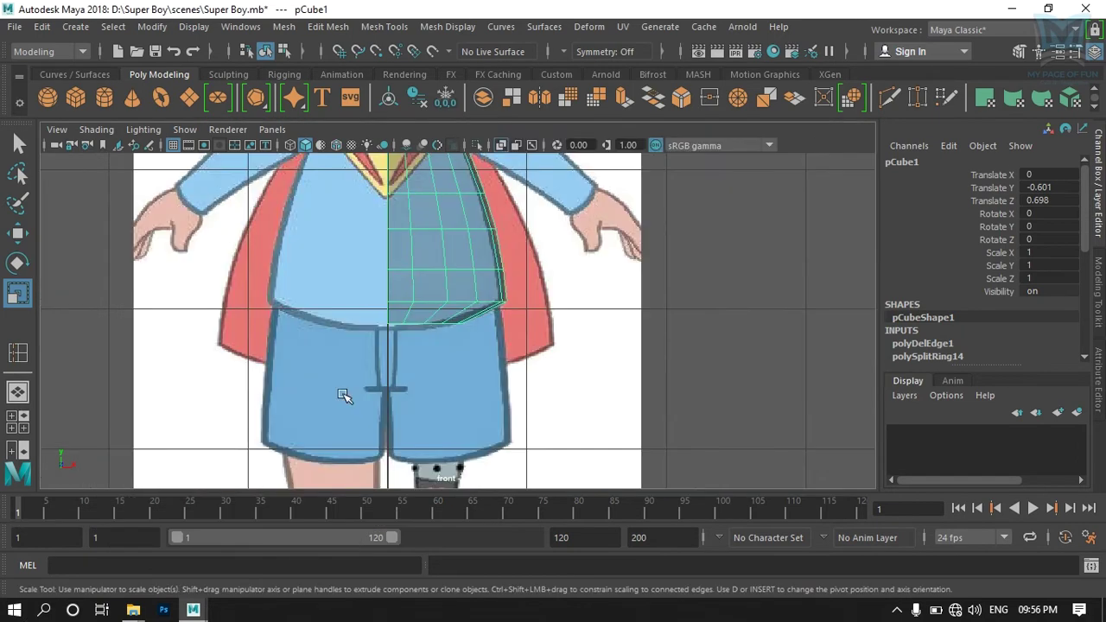
scroll(346, 394, "up", 2)
middle_click_drag(451, 388, 379, 350, "alt")
Step: Select the torso's bottom row of vertices and lower it toward the shirt hem
mouse_move(358, 328)
right_mouse_down()
mouse_move(280, 149)
mouse_move(347, 184)
right_mouse_up()
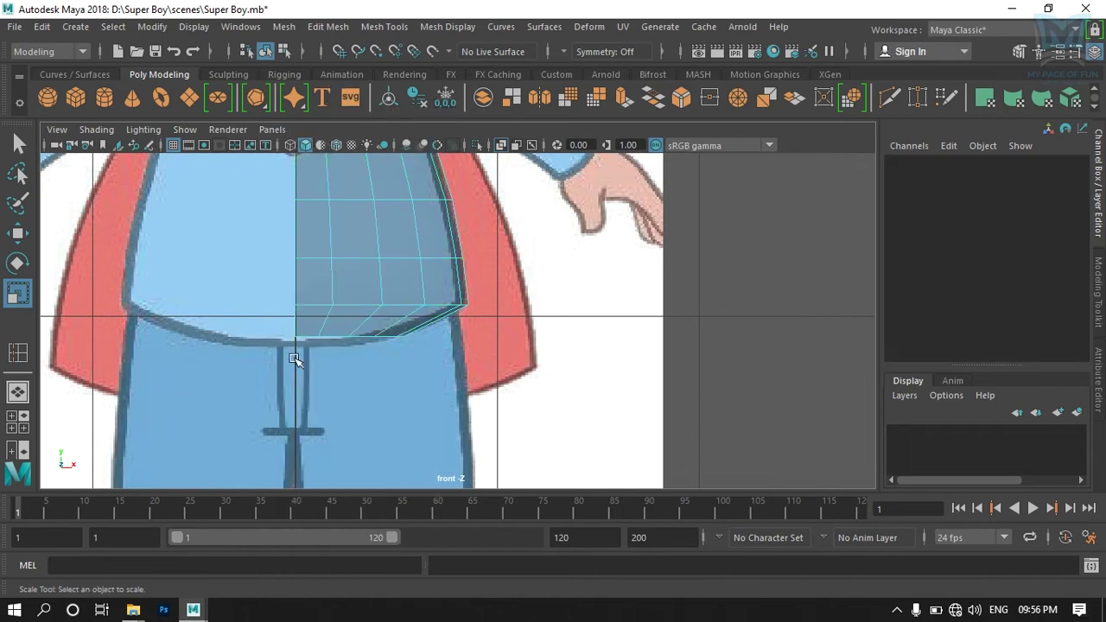
left_click_drag(266, 322, 432, 407)
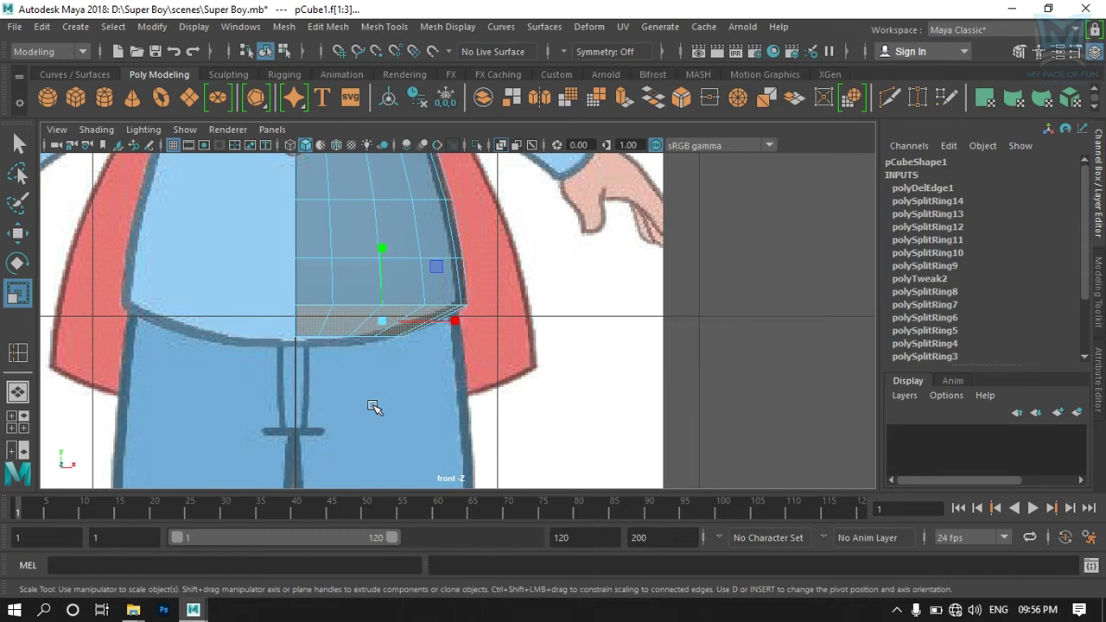
left_click(373, 407)
mouse_move(313, 287)
right_mouse_down()
mouse_move(207, 145)
mouse_move(232, 142)
right_mouse_up()
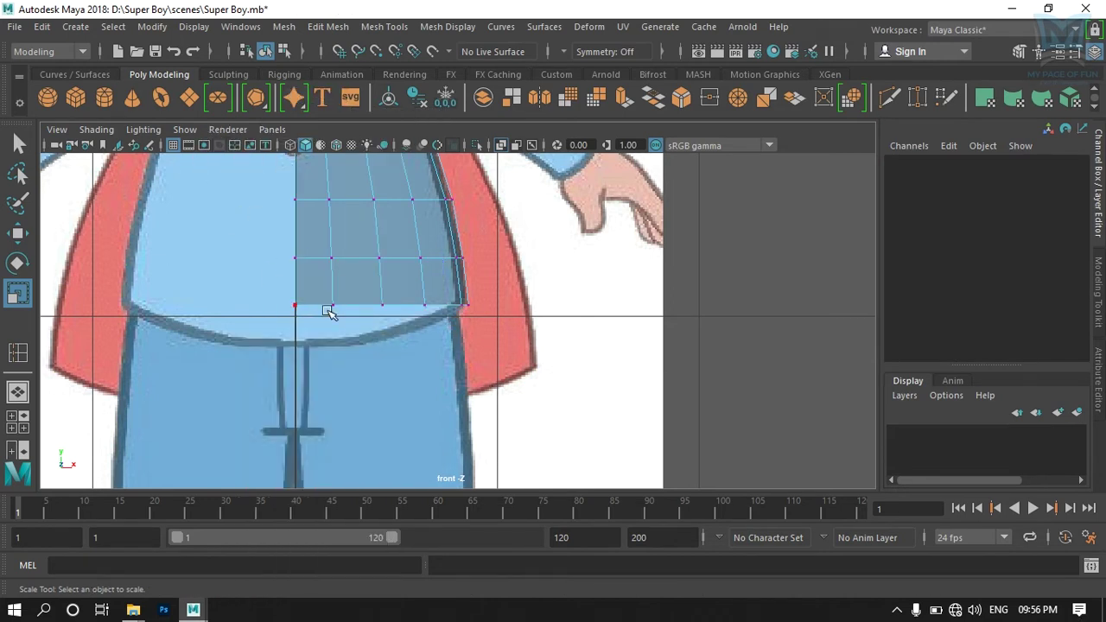
left_click_drag(279, 290, 445, 363)
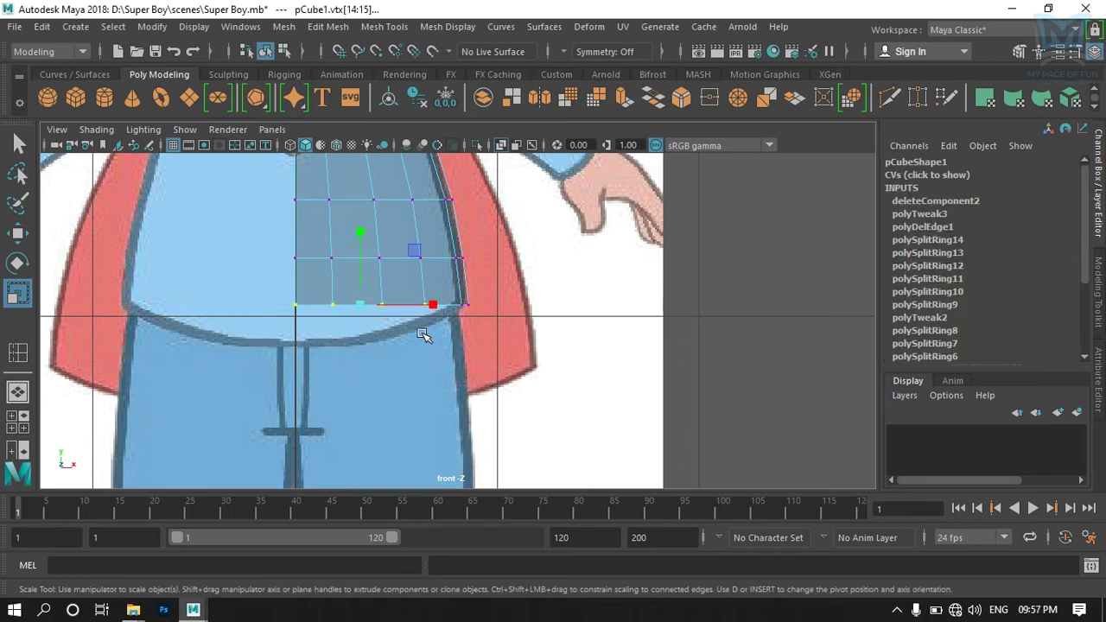
key("w")
left_click_drag(359, 240, 361, 259)
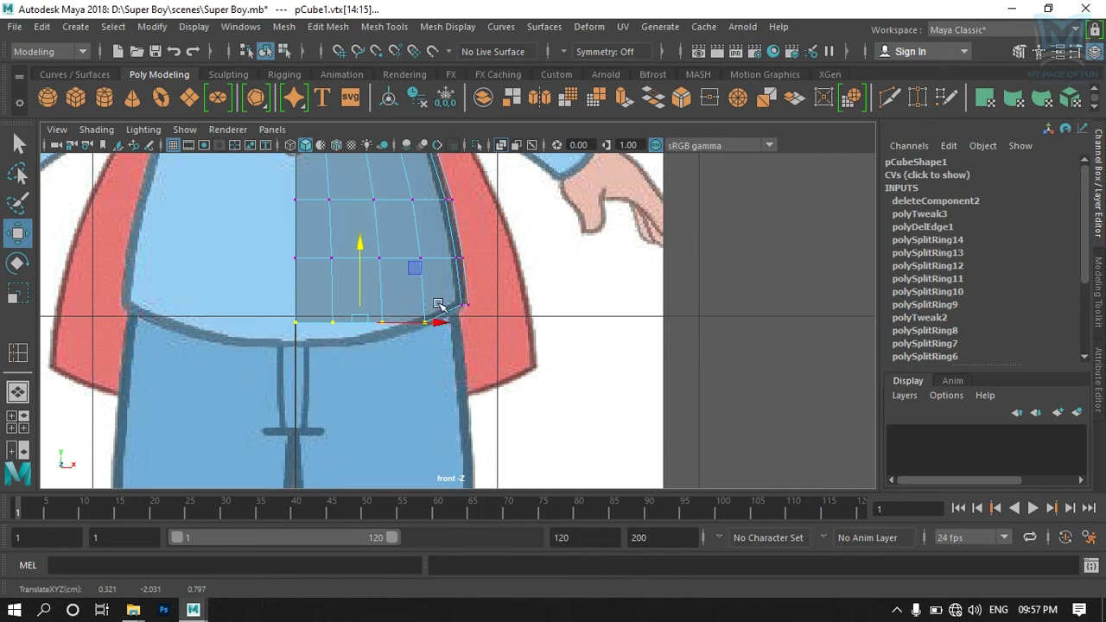
Step: Fine-tune the remaining bottom vertices to follow the curved hem, then select the right-edge vertex
left_click(422, 337, "ctrl")
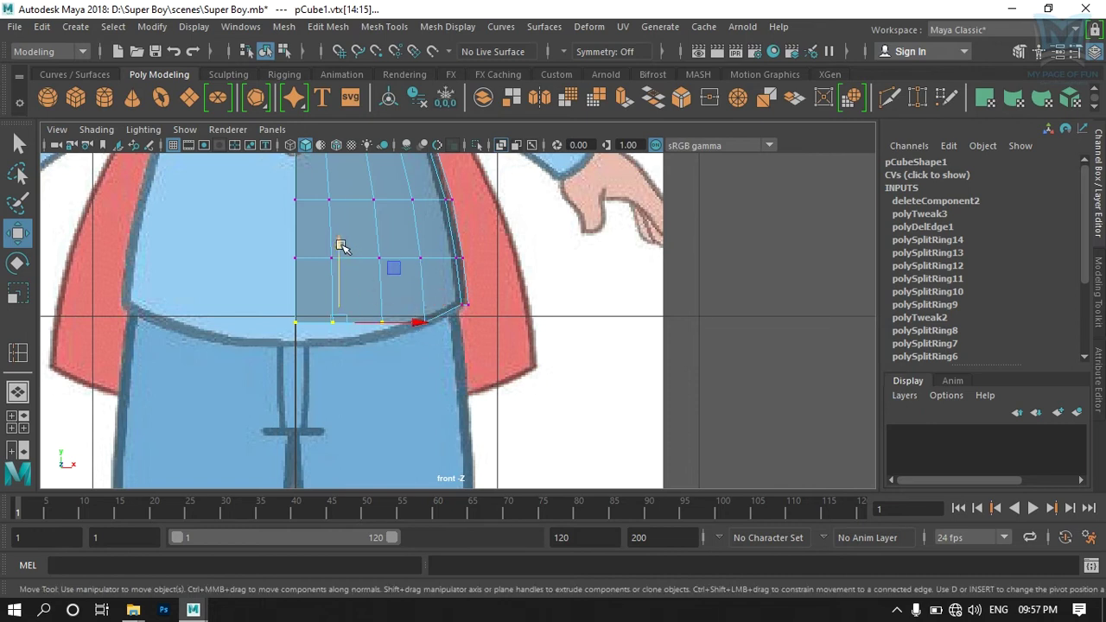
left_click_drag(342, 246, 340, 261)
left_click_drag(390, 351, 388, 330, "ctrl")
left_click_drag(314, 257, 313, 271)
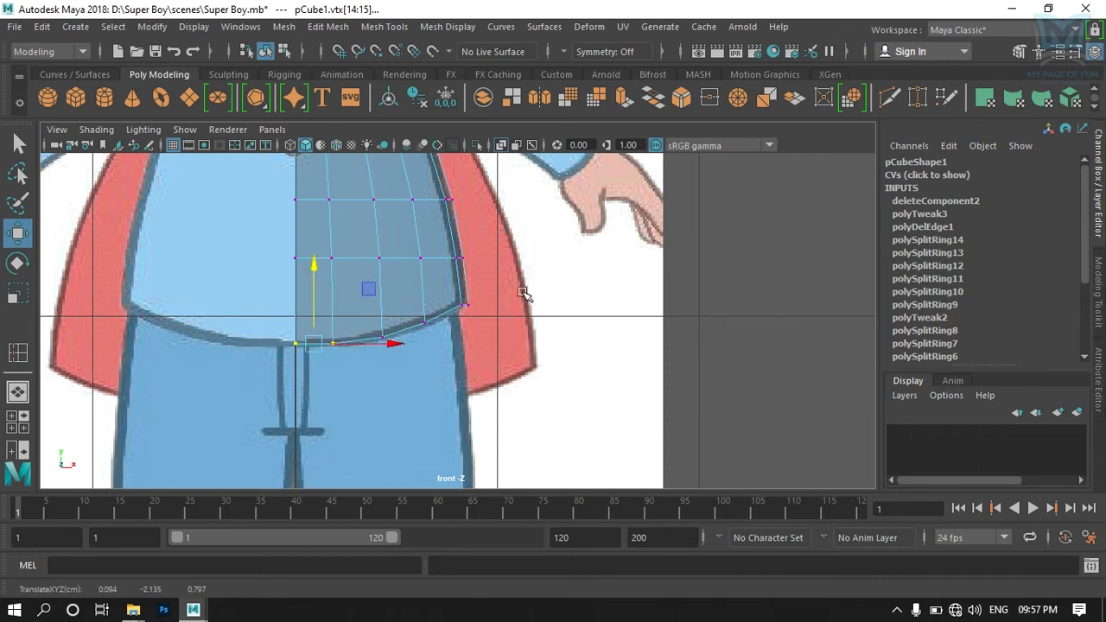
left_click(465, 303)
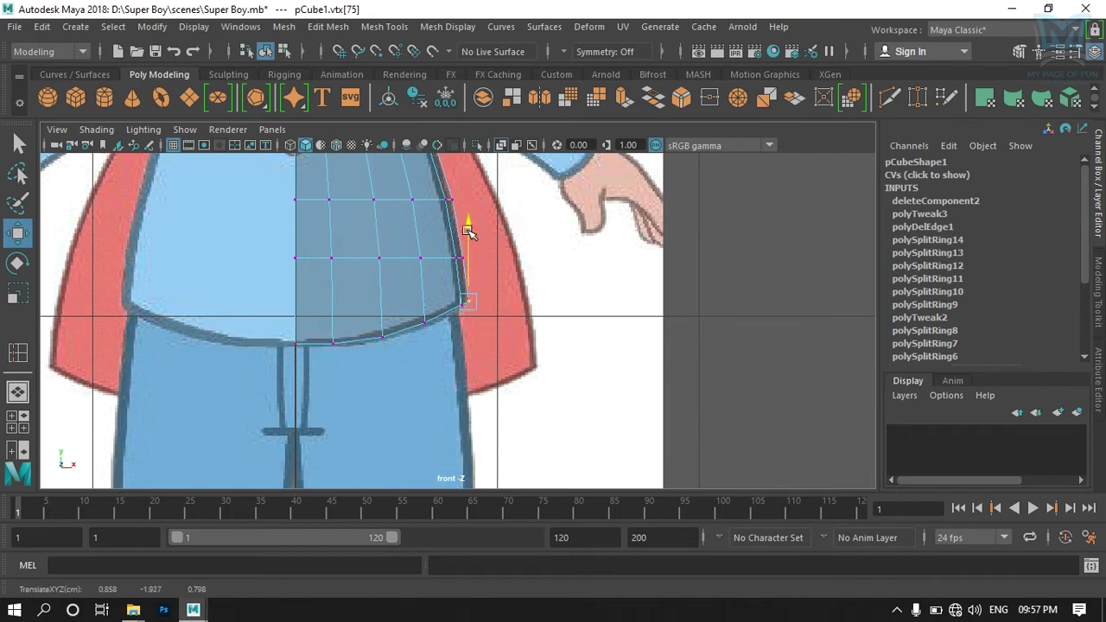
key("space")
key("space")
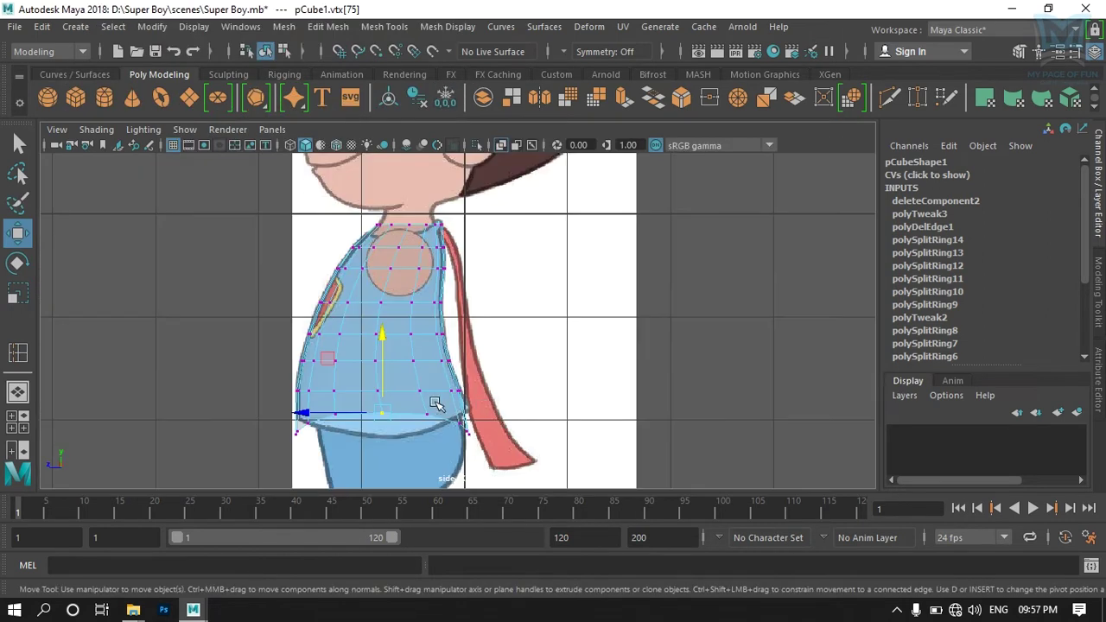
Step: Lower the middle bottom-edge vertices to the shirt hem line in the side view
scroll(435, 403, "up", 3)
scroll(458, 337, "up", 2)
mouse_move(243, 373)
middle_mouse_down("alt")
mouse_move(309, 403)
mouse_move(310, 419)
middle_mouse_up("alt")
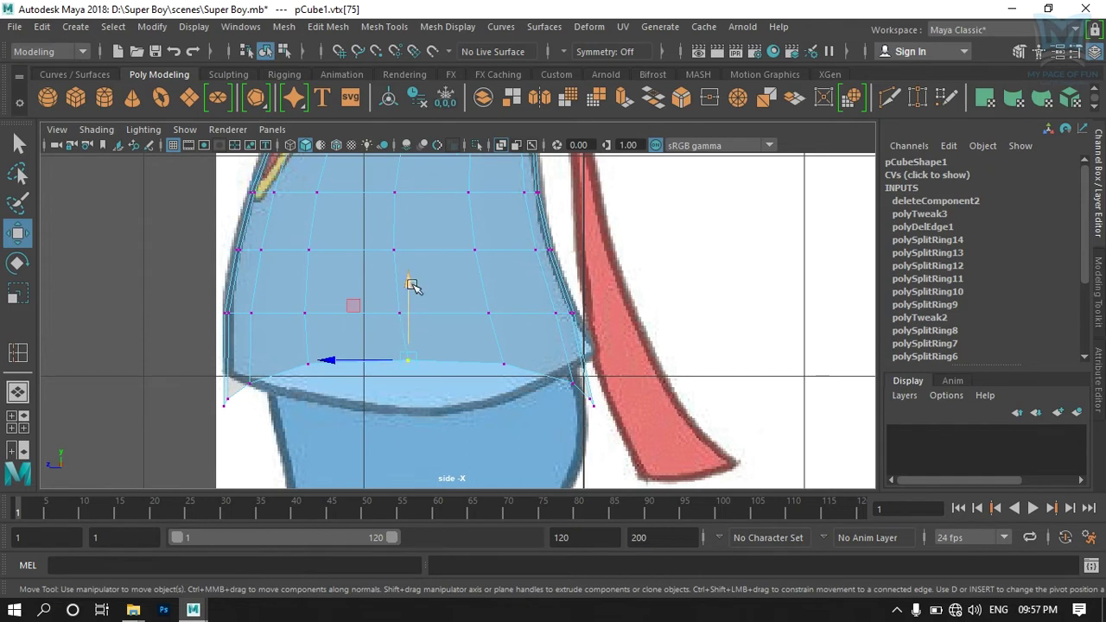
left_click_drag(408, 285, 412, 337)
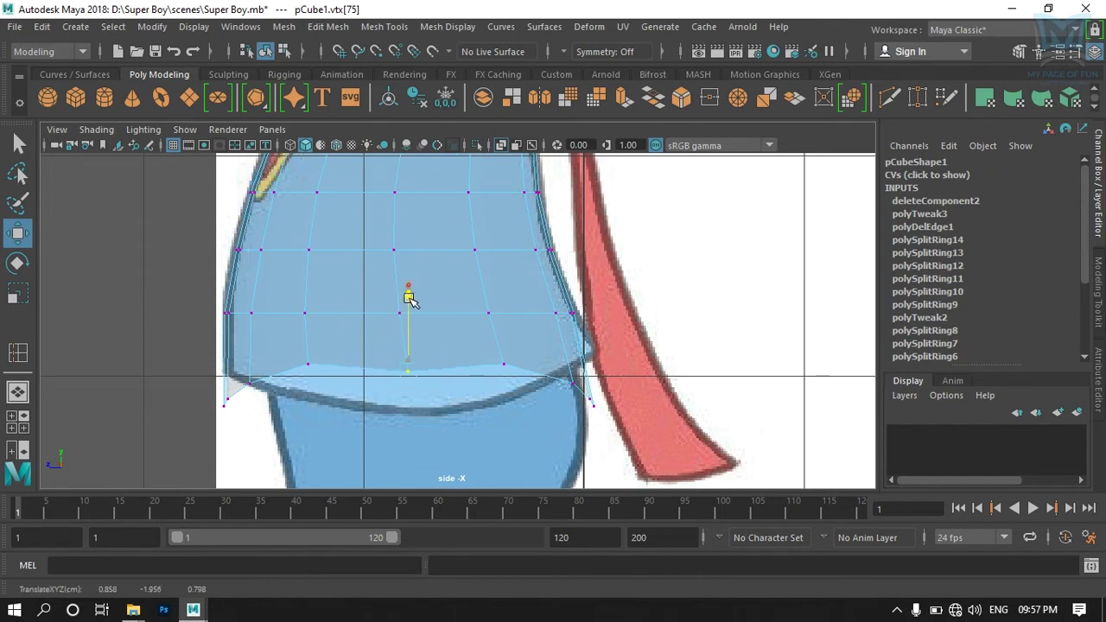
left_click(308, 362)
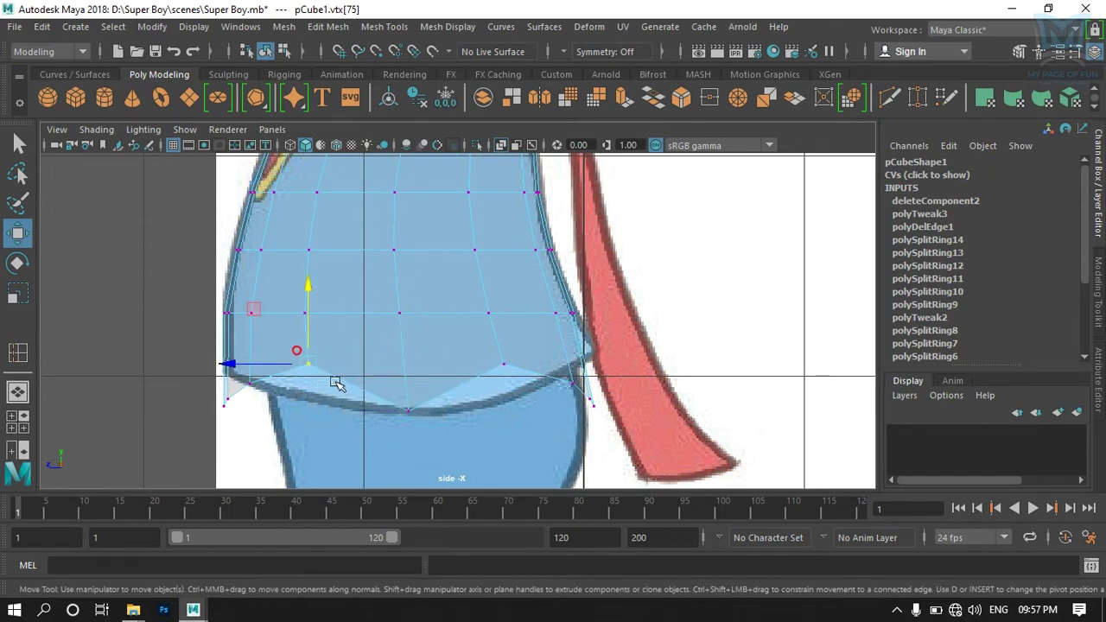
left_click(501, 365, "shift")
left_click_drag(407, 286, 407, 321)
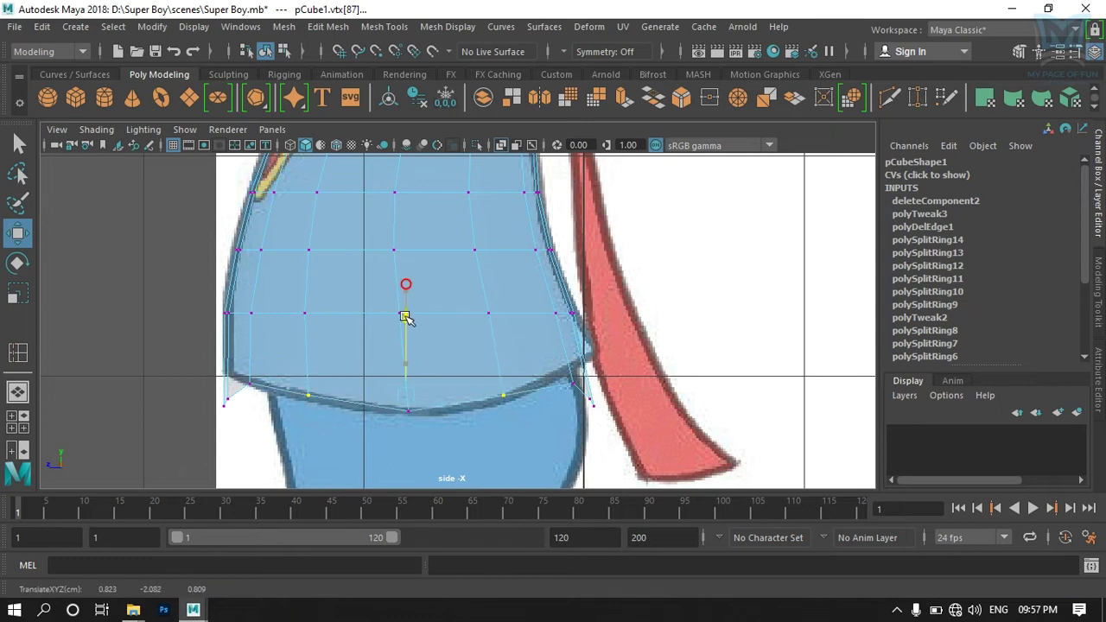
Step: Raise the left corner and right-side bottom vertices to follow the curved hem
scroll(564, 398, "up", 2)
scroll(526, 376, "up", 1)
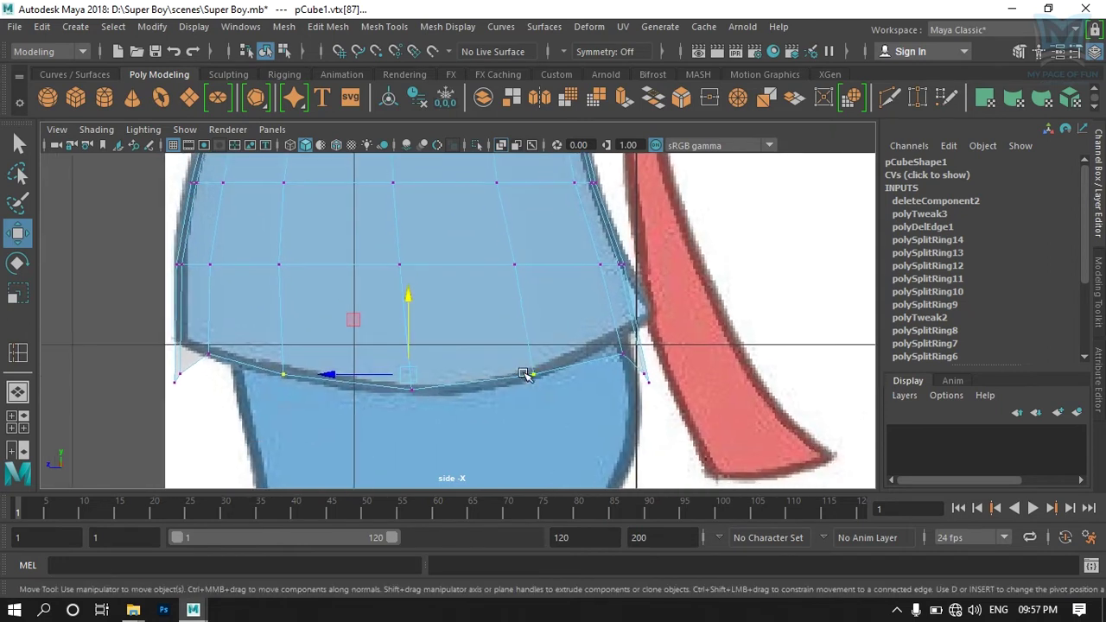
left_click_drag(158, 356, 192, 410)
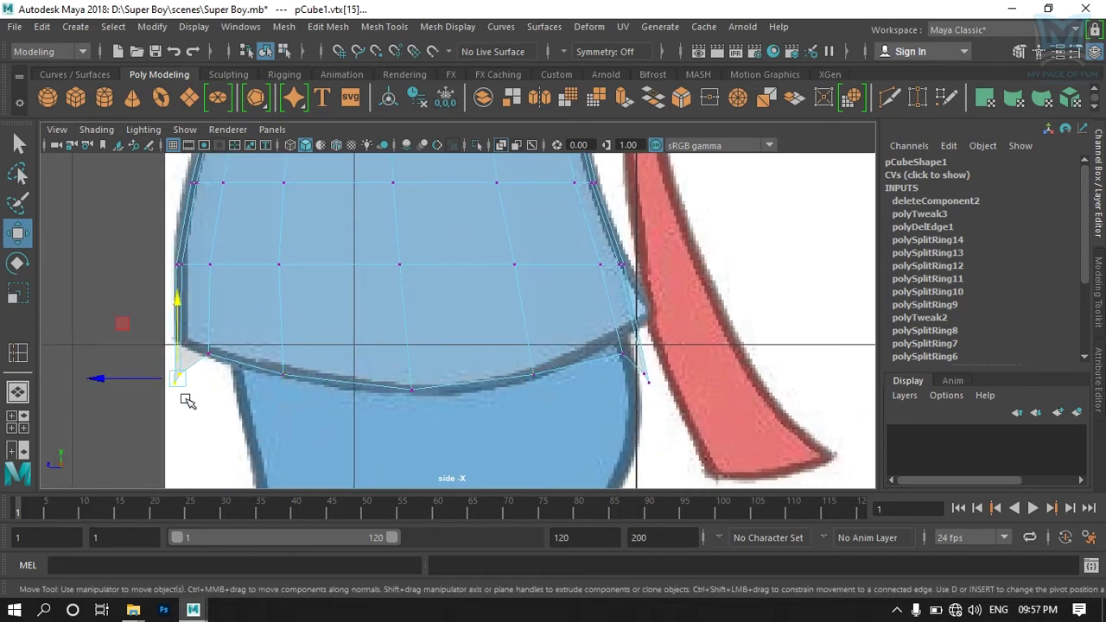
left_click_drag(176, 297, 181, 266)
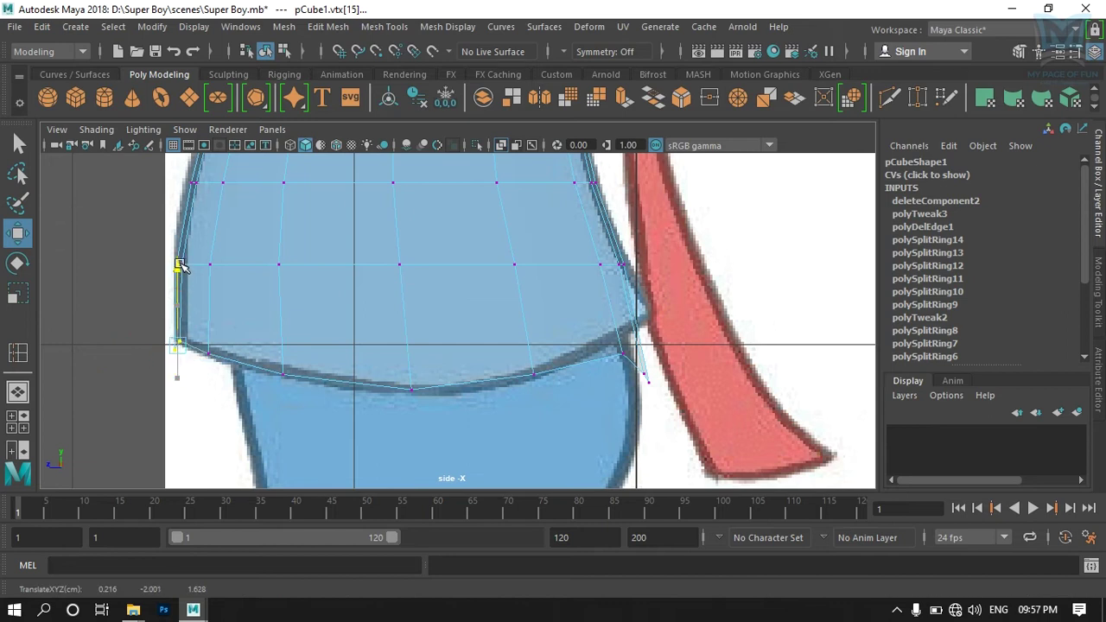
mouse_move(158, 413)
left_mouse_down()
mouse_move(183, 350)
mouse_move(177, 264)
left_mouse_up()
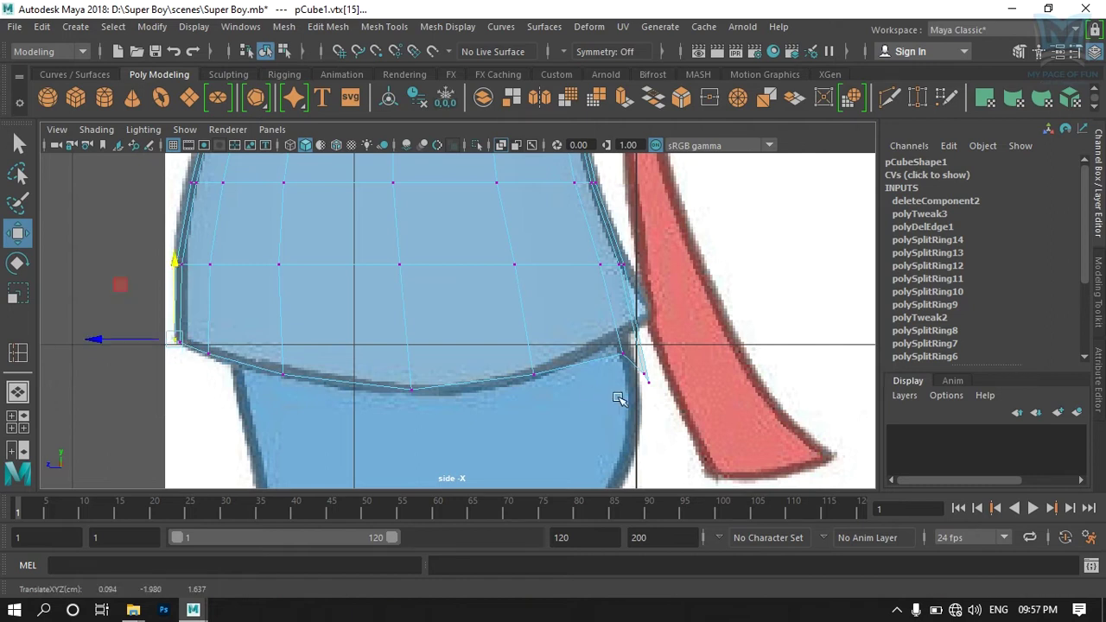
left_click_drag(672, 345, 635, 388)
left_click_drag(646, 298, 646, 250)
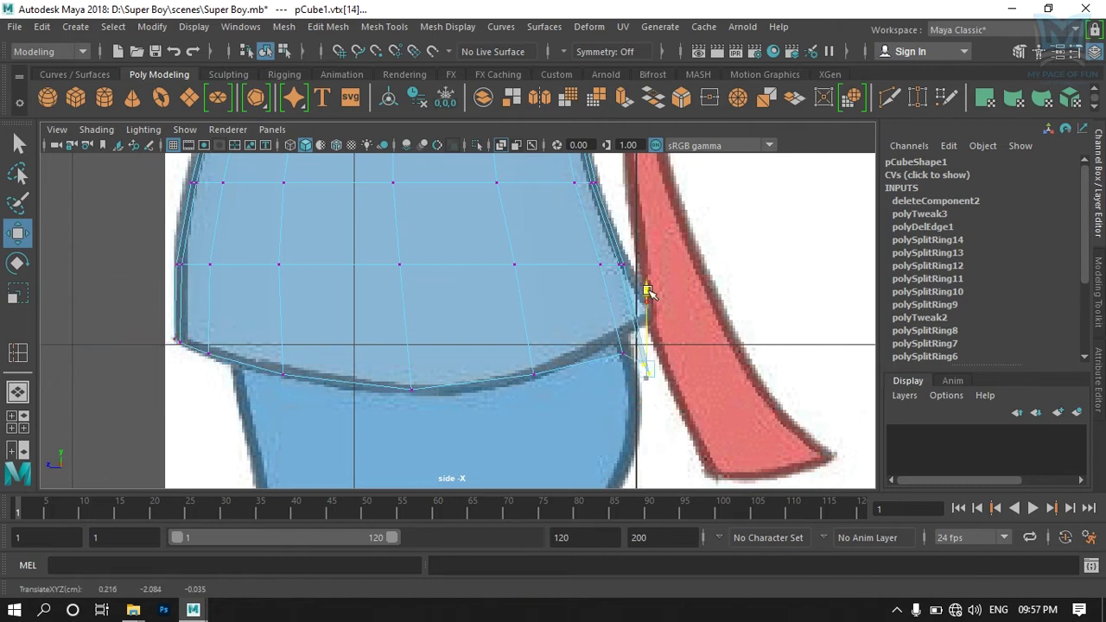
left_click(624, 350)
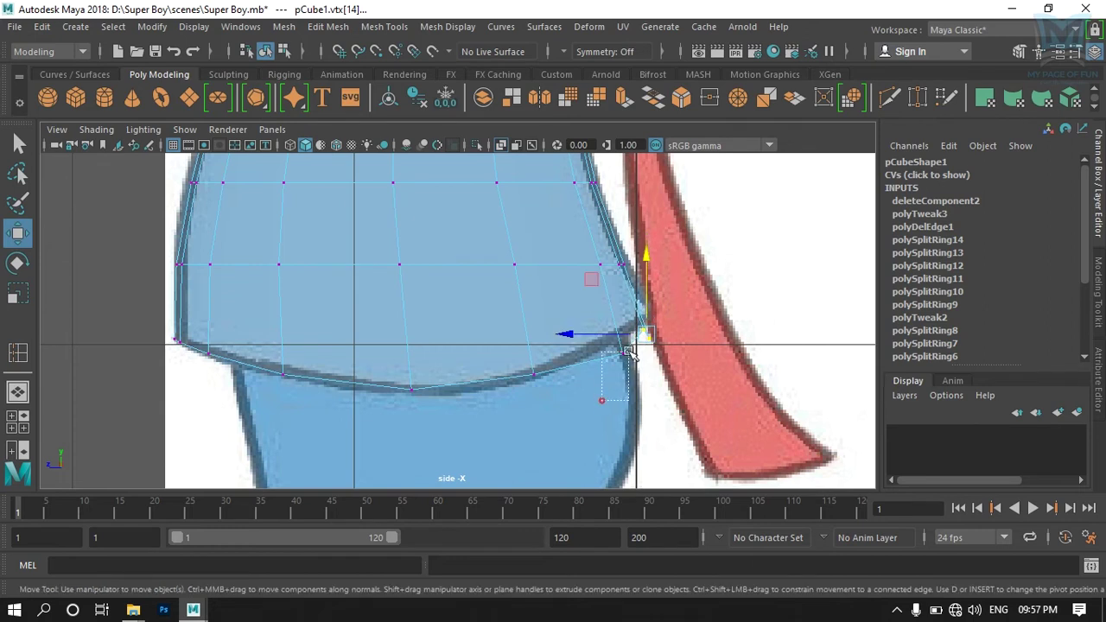
left_click_drag(622, 351, 618, 335)
Step: Pull the rear corner vertex up and inward onto the shirt's back outline
left_click_drag(679, 311, 649, 361)
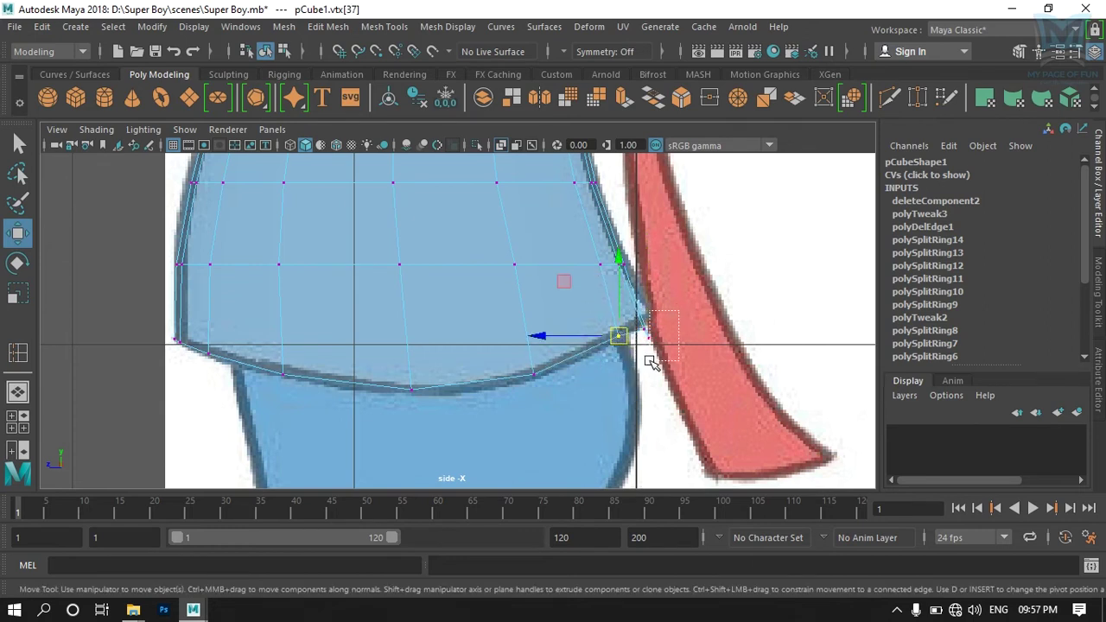
left_click_drag(650, 361, 652, 365)
scroll(692, 388, "up", 3)
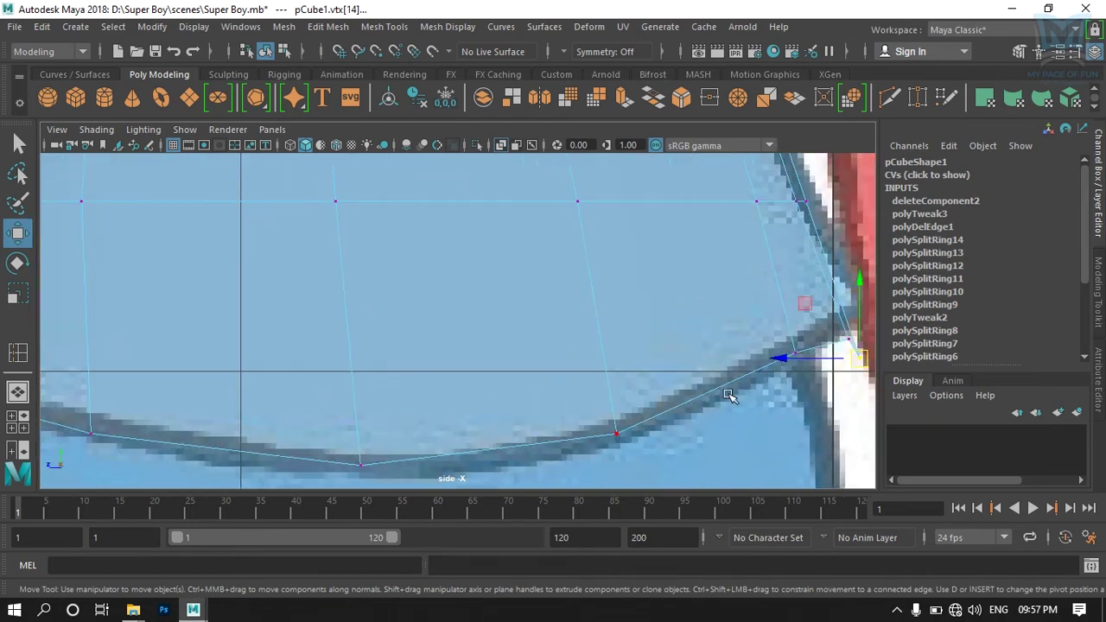
middle_click_drag(731, 393, 457, 328, "alt")
left_click_drag(479, 274, 476, 233)
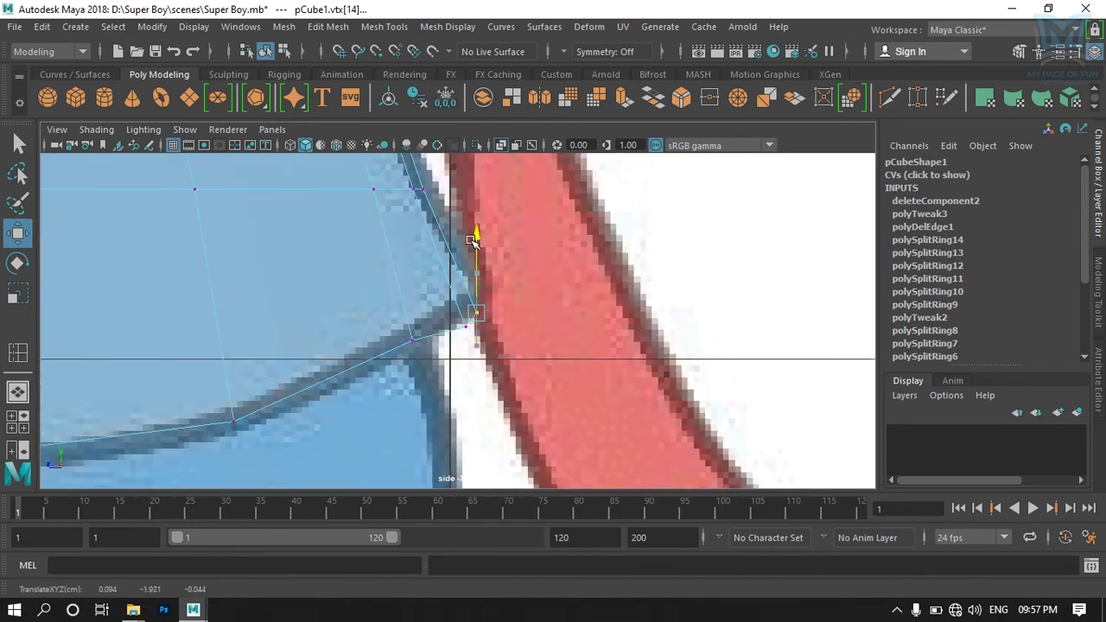
left_click_drag(475, 307, 460, 315)
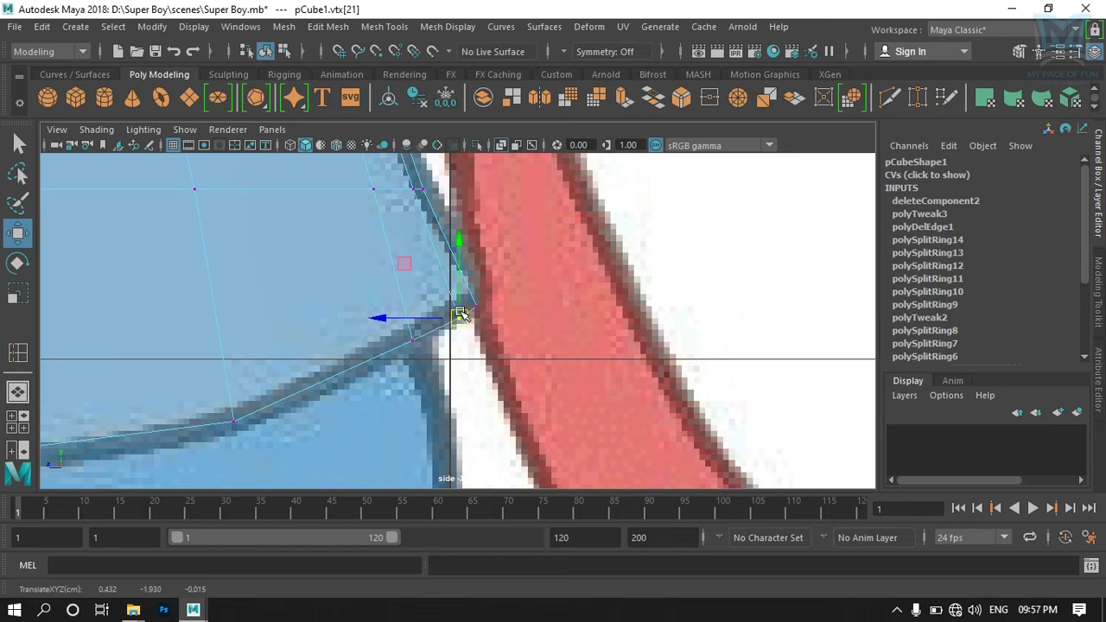
scroll(544, 309, "down", 10)
scroll(494, 345, "up", 3)
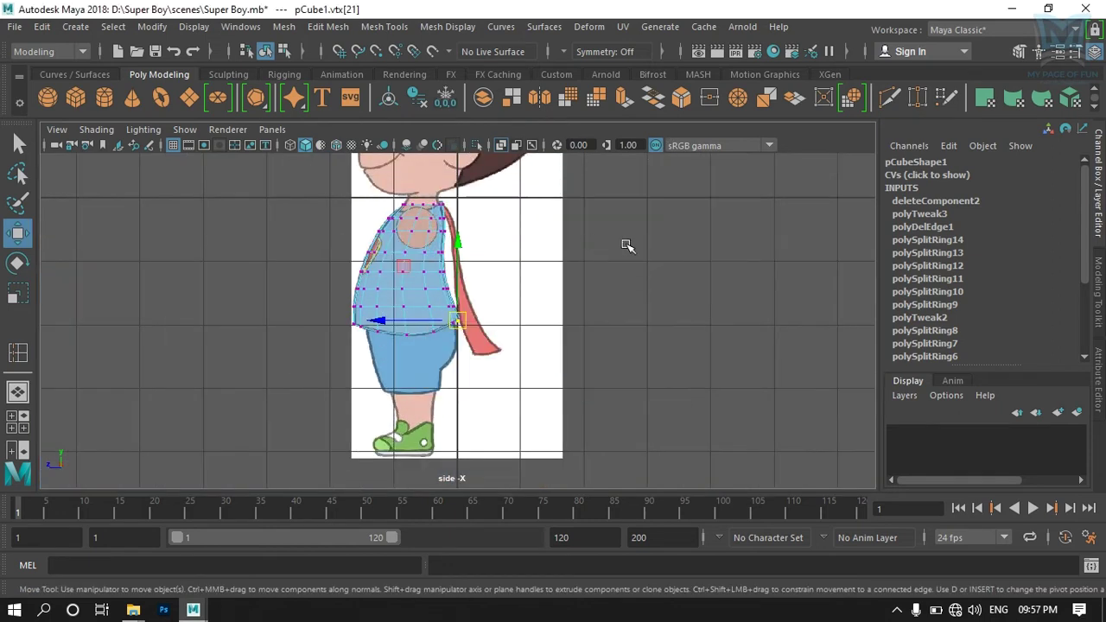
Step: In the front view, drag the lower front vertices down to the curved hem
key("space")
mouse_move(608, 287)
left_mouse_down("alt")
mouse_move(525, 403)
mouse_move(469, 375)
mouse_move(647, 366)
mouse_move(471, 360)
left_mouse_up("alt")
key("space")
key("space")
key("space")
key("space")
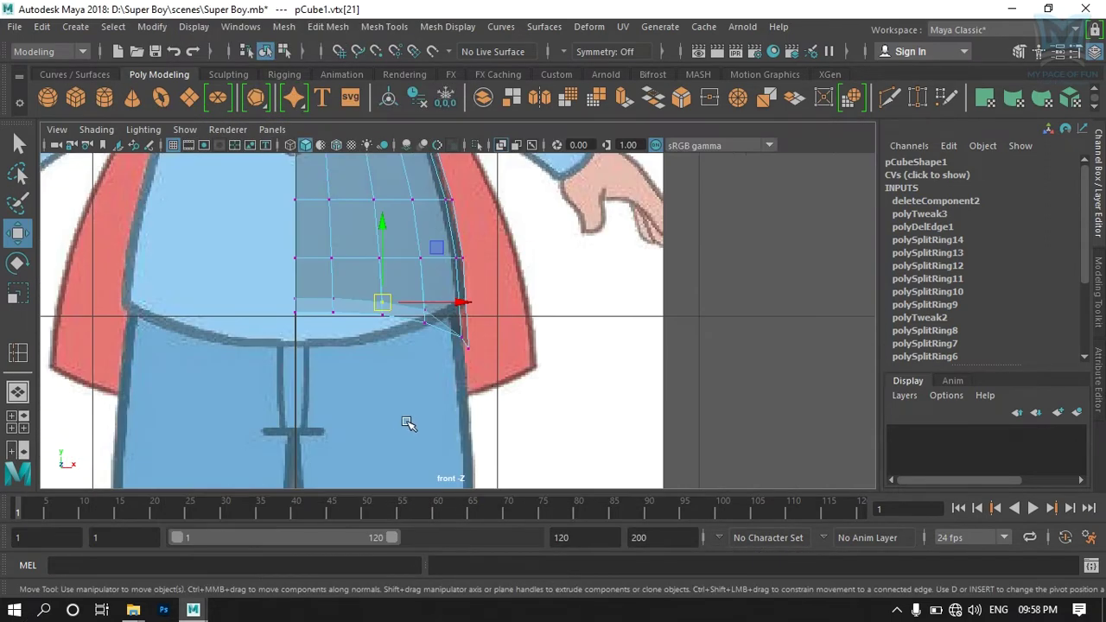
scroll(405, 424, "up", 2)
scroll(469, 420, "up", 1)
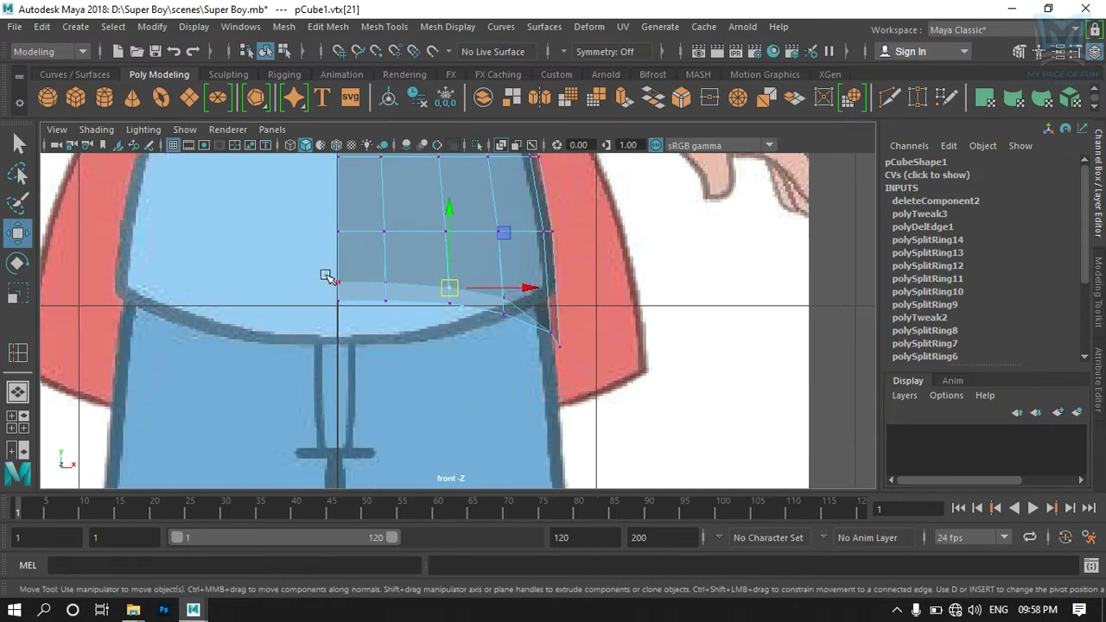
mouse_move(337, 278)
left_mouse_down()
mouse_move(402, 338)
mouse_move(454, 344)
left_mouse_up()
left_click_drag(397, 229, 395, 255)
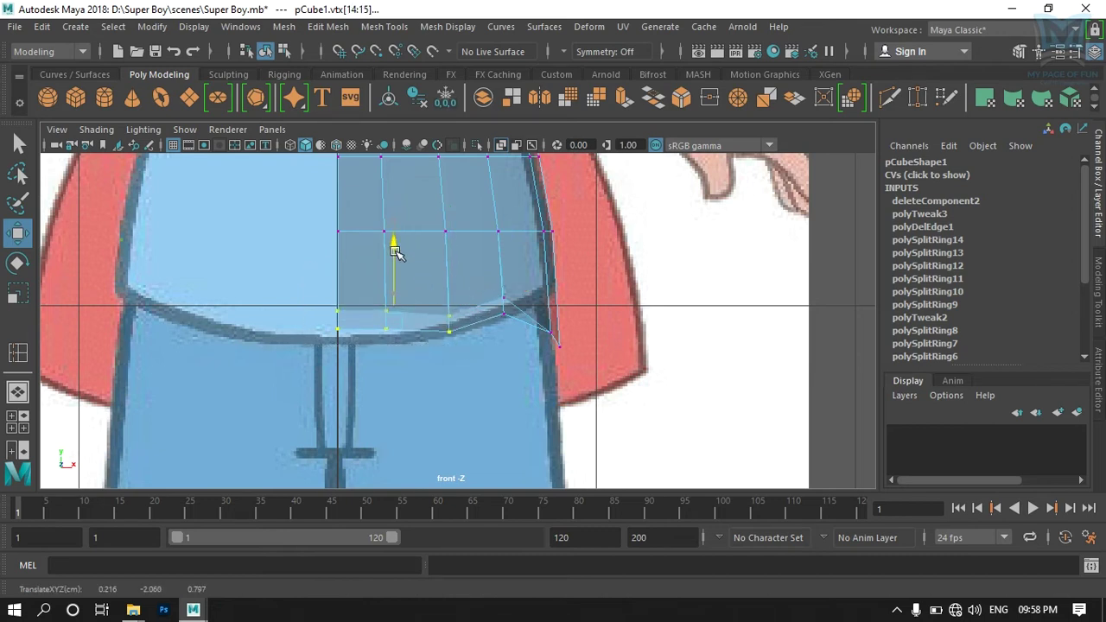
Step: Lower the next pair of bottom vertices and check the hem curve in perspective
left_click_drag(319, 307, 382, 336)
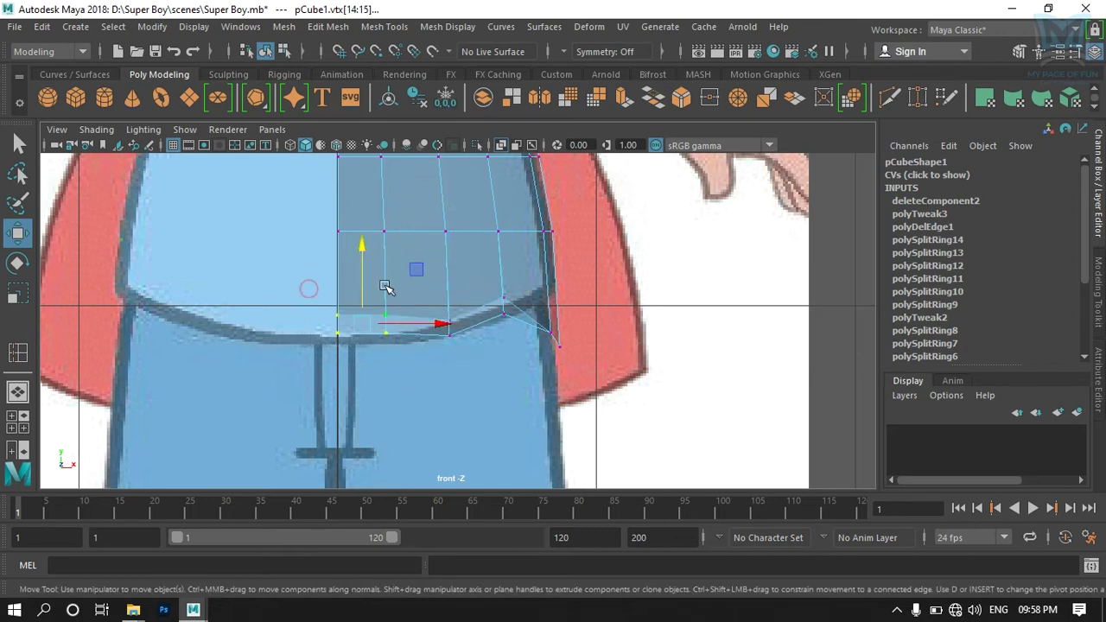
left_click_drag(366, 250, 359, 271)
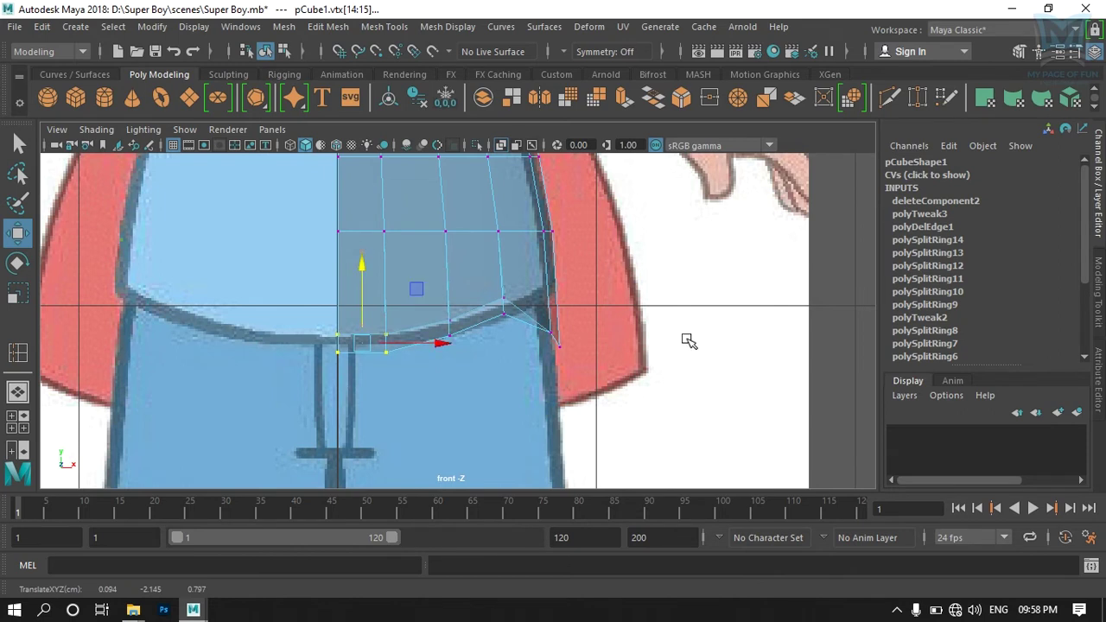
key("space")
key("space")
mouse_move(686, 385)
left_mouse_down("alt")
mouse_move(596, 324)
mouse_move(698, 352)
mouse_move(687, 354)
left_mouse_up("alt")
scroll(649, 361, "down", 5)
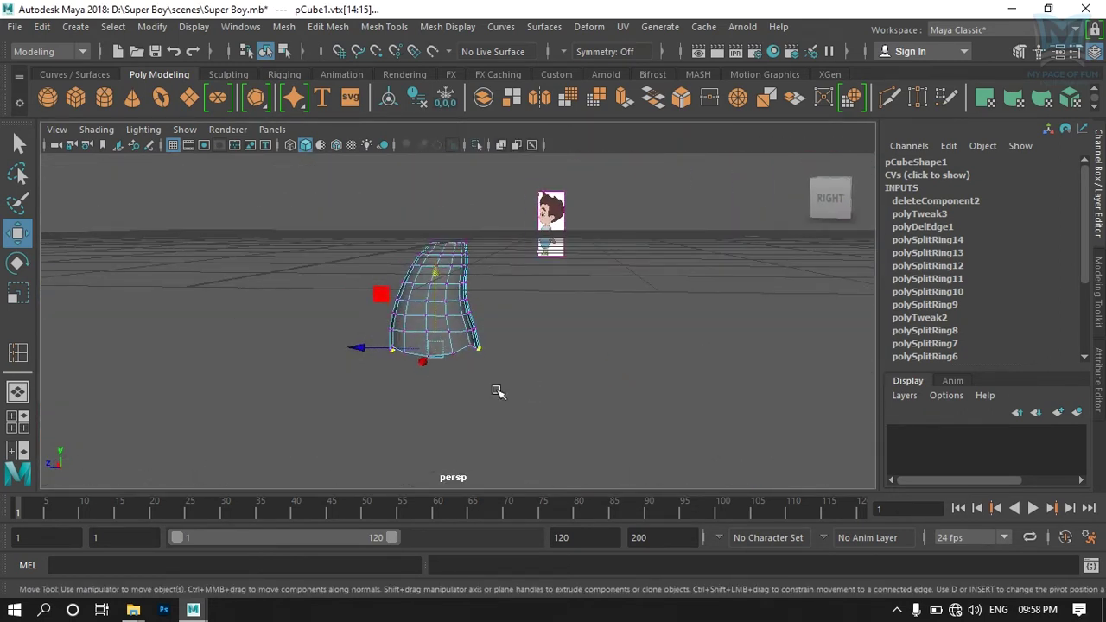
Step: Orbit around the torso mesh to inspect it from the front and right side
mouse_move(432, 352)
left_mouse_down("alt")
mouse_move(489, 375)
mouse_move(578, 353)
left_mouse_up("alt")
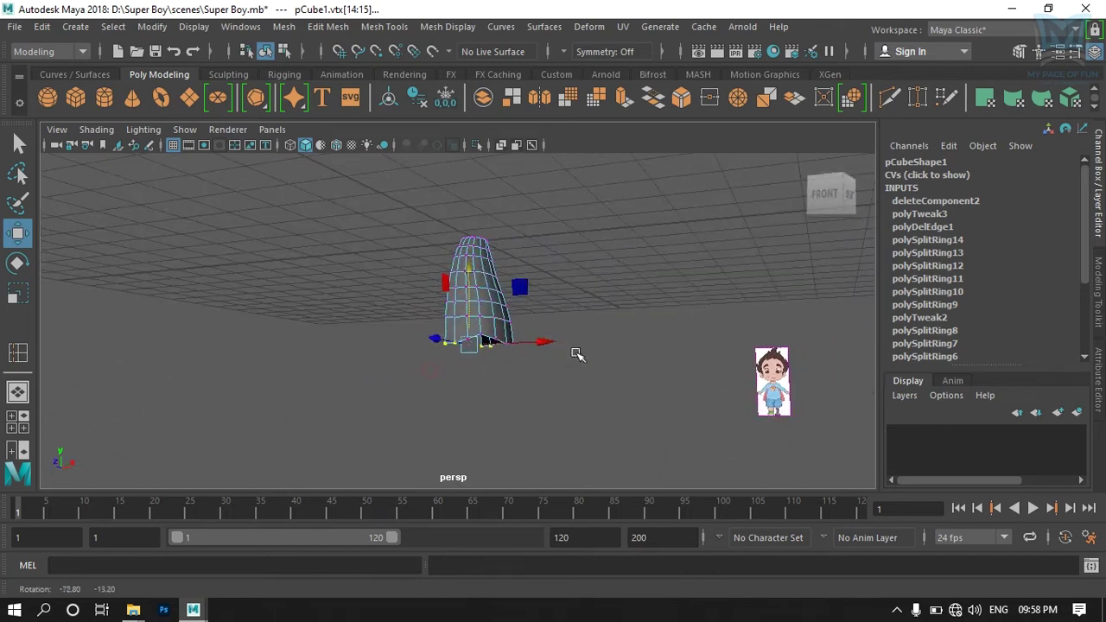
left_click_drag(473, 370, 505, 388, "alt")
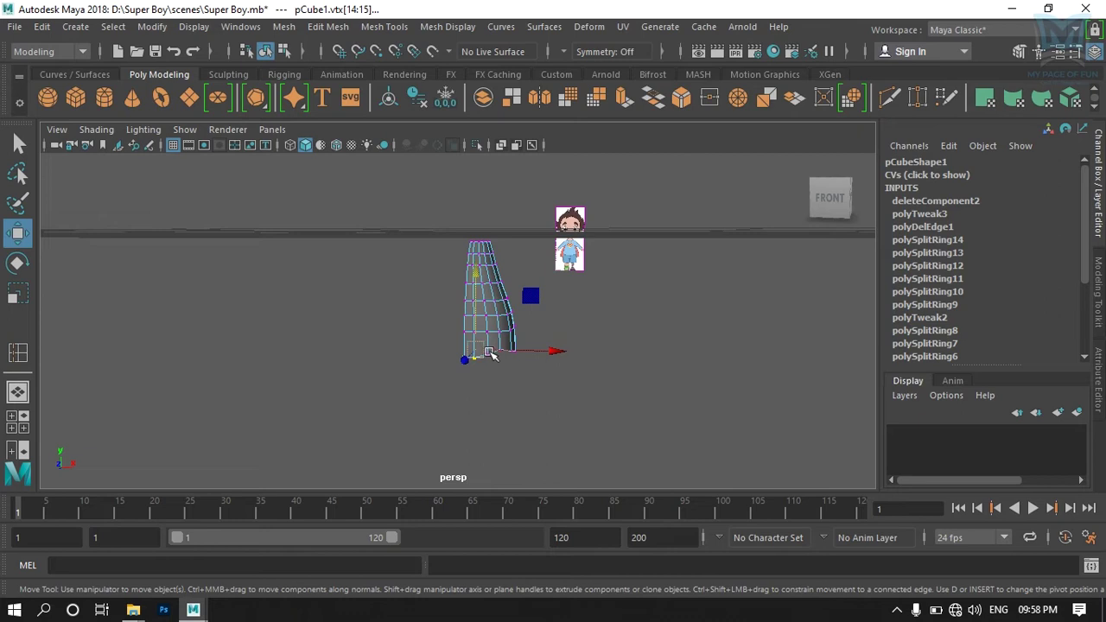
mouse_move(548, 380)
left_mouse_down("alt")
mouse_move(429, 373)
mouse_move(529, 373)
mouse_move(450, 389)
mouse_move(536, 388)
mouse_move(432, 387)
mouse_move(444, 410)
left_mouse_up("alt")
scroll(444, 410, "up", 5)
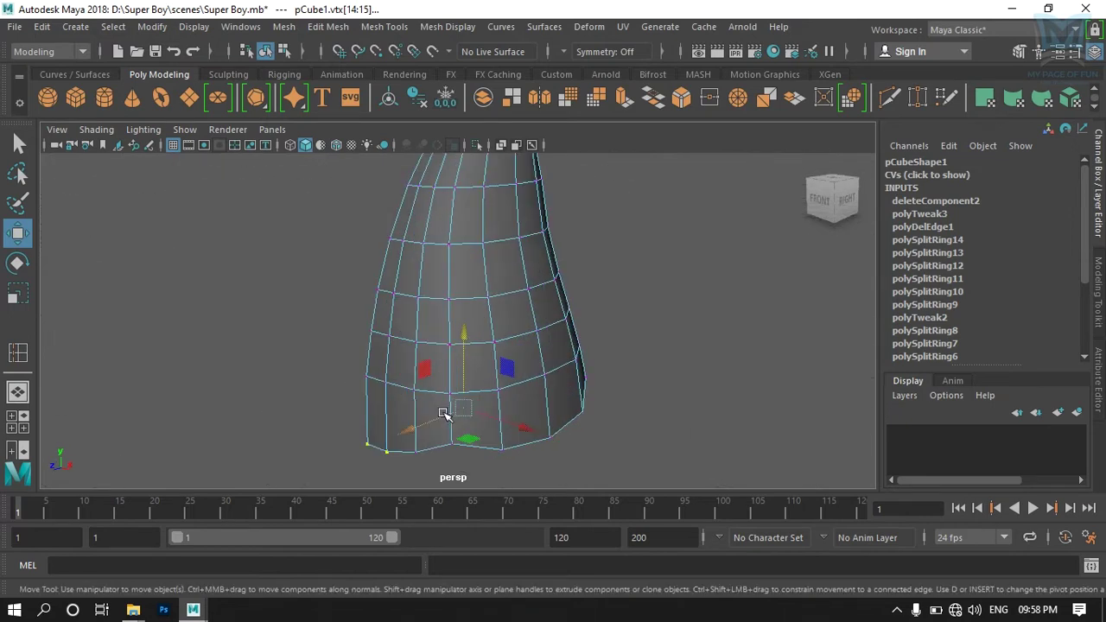
right_click(499, 239)
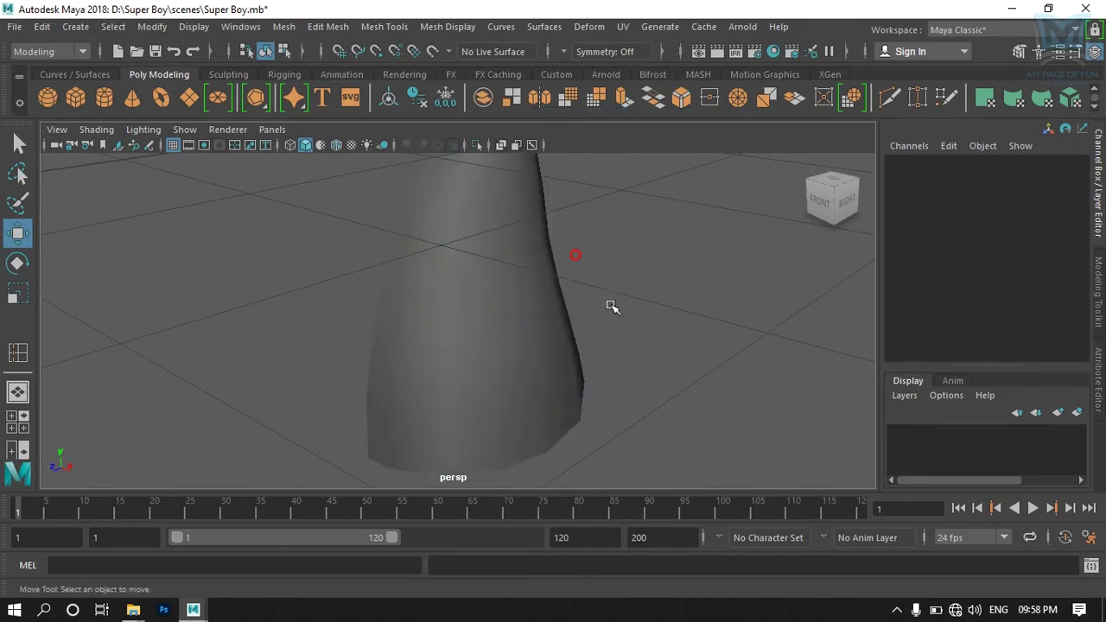
scroll(588, 329, "down", 5)
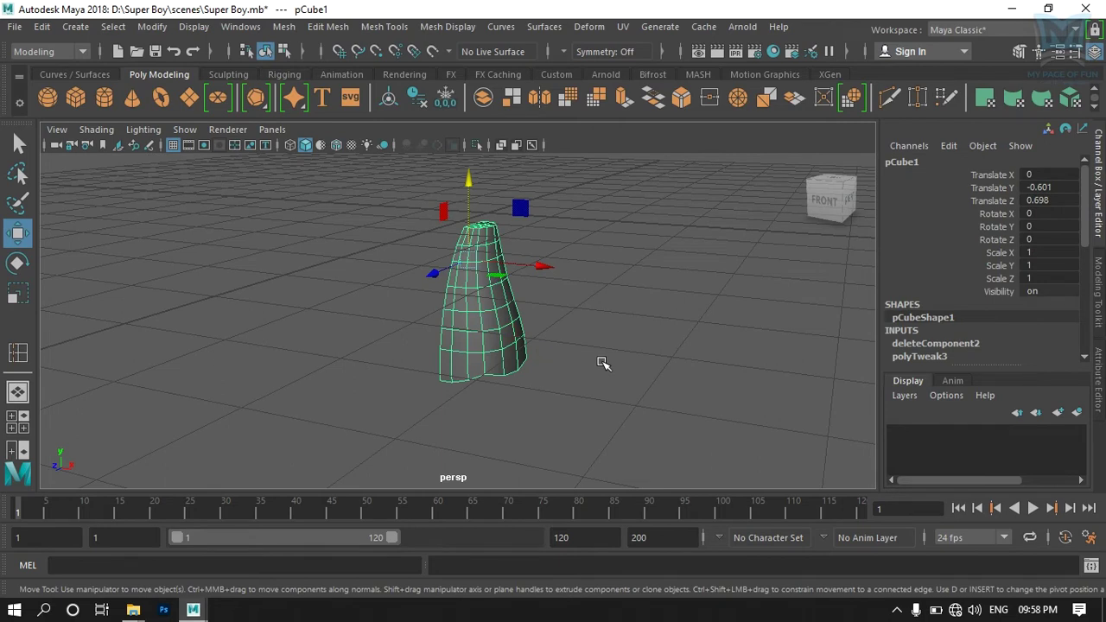
Step: Preview the torso smoothed and shaded (keys 3 and 5), then return it to the cage with 1
key("3")
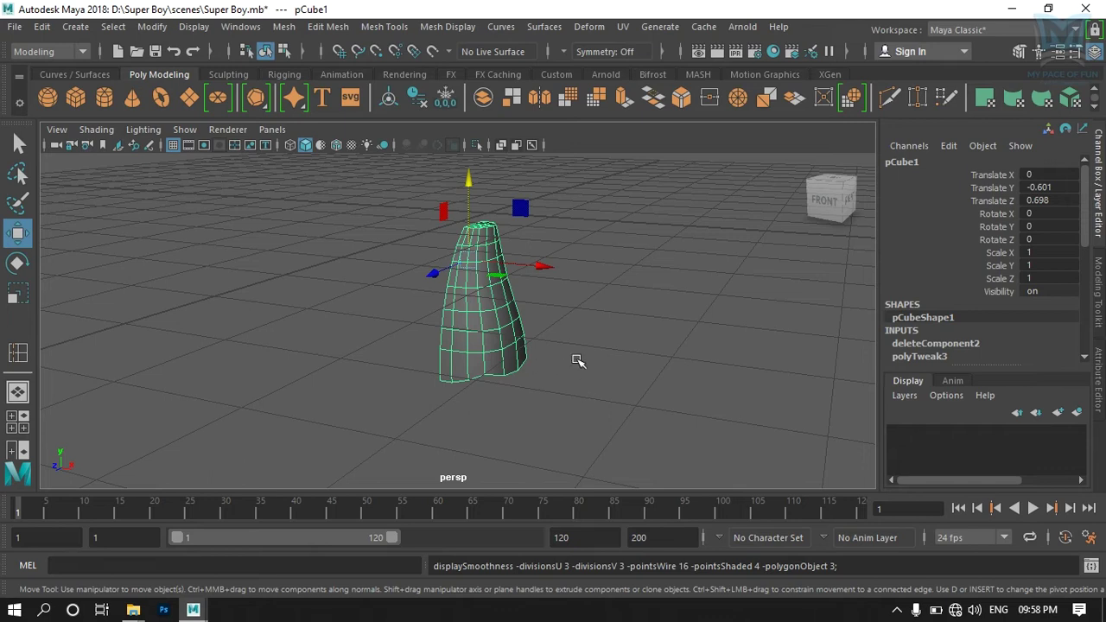
key("5")
scroll(519, 378, "up", 5)
scroll(530, 378, "down", 2)
scroll(484, 378, "down", 3)
left_click(643, 369)
scroll(548, 389, "up", 5)
scroll(548, 402, "down", 4)
mouse_move(547, 403)
left_mouse_down("alt")
mouse_move(432, 461)
mouse_move(311, 396)
mouse_move(375, 323)
mouse_move(647, 348)
mouse_move(452, 424)
mouse_move(575, 440)
mouse_move(545, 424)
left_mouse_up("alt")
left_click(537, 374)
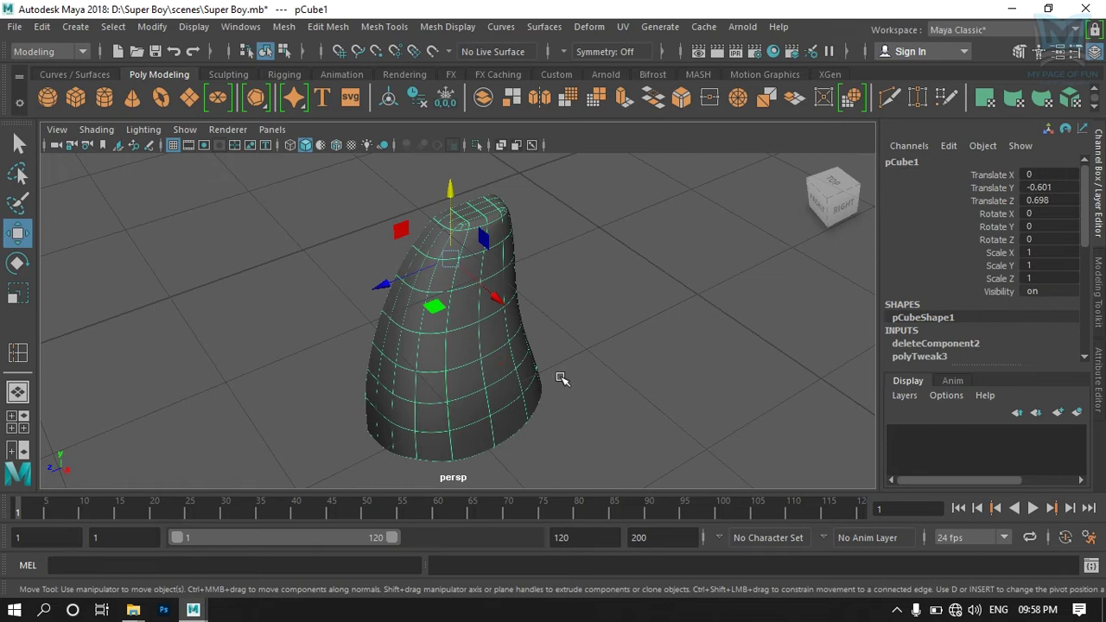
key("1")
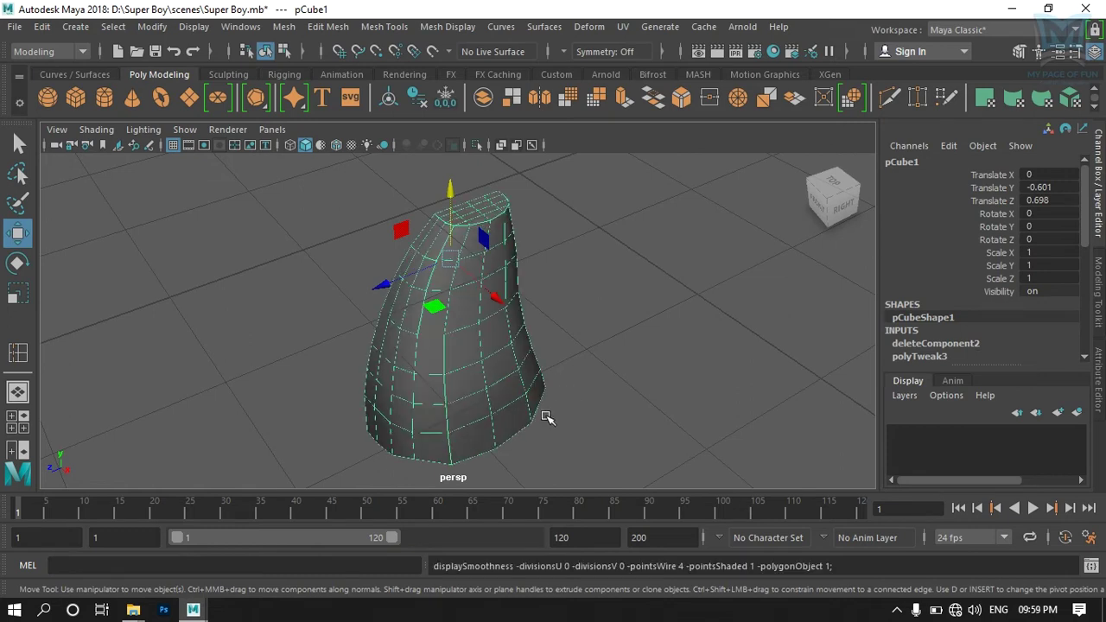
Step: Undo the accidental sideways X move so the torso returns to its original position
mouse_move(486, 425)
left_mouse_down("alt")
mouse_move(538, 361)
mouse_move(578, 415)
mouse_move(485, 394)
mouse_move(548, 354)
left_mouse_up("alt")
left_click(666, 375)
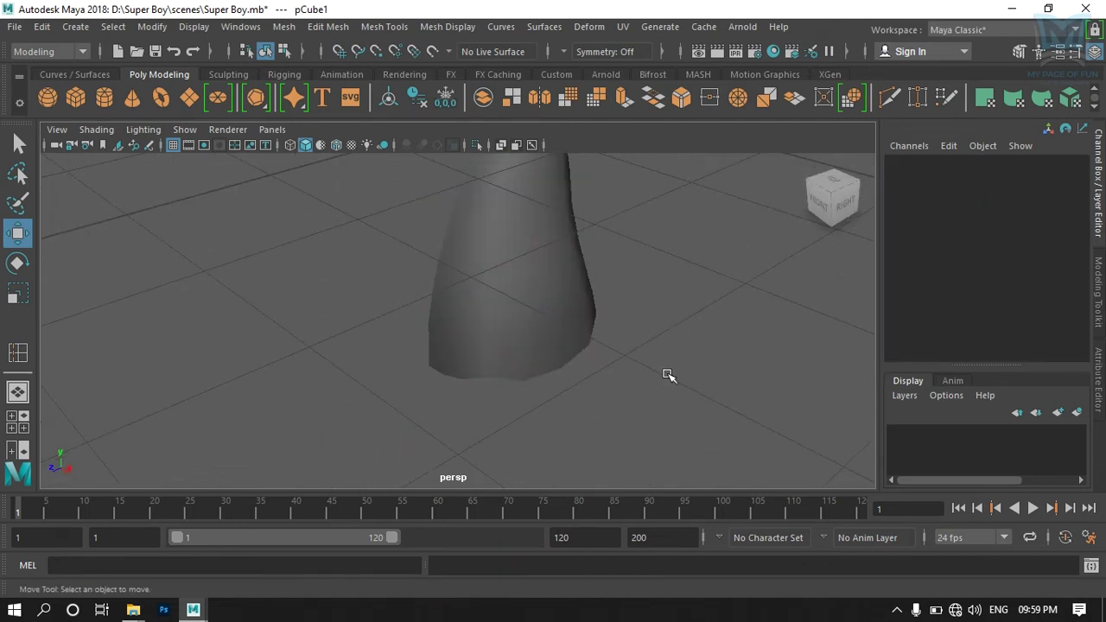
left_click(518, 370)
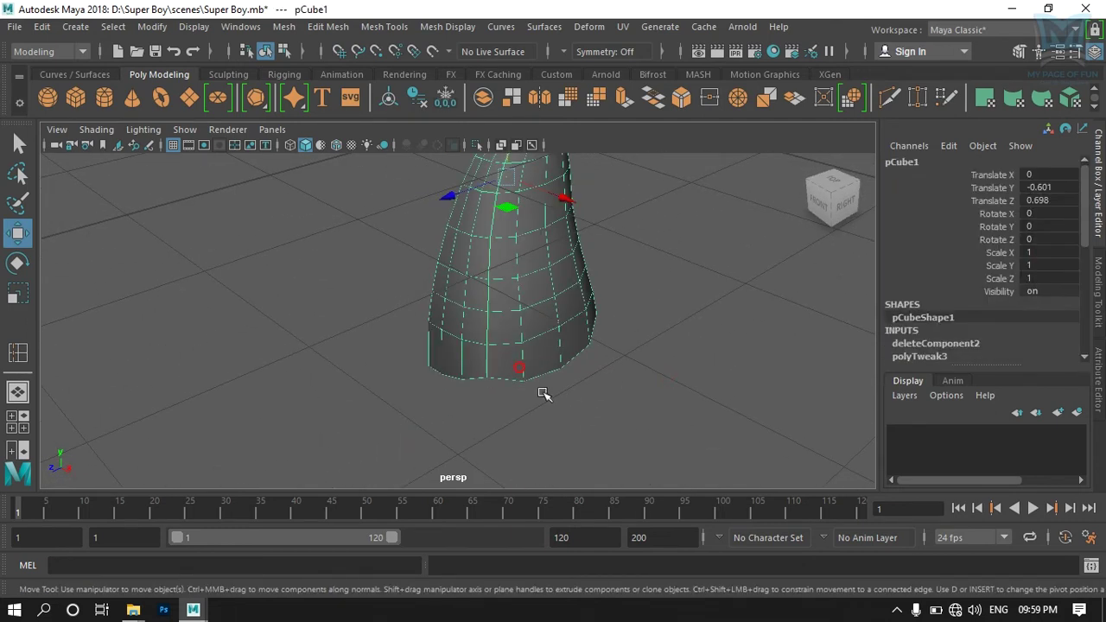
left_click(614, 415)
mouse_move(462, 438)
left_mouse_down("alt")
mouse_move(570, 363)
mouse_move(553, 354)
left_mouse_up("alt")
left_click(554, 354)
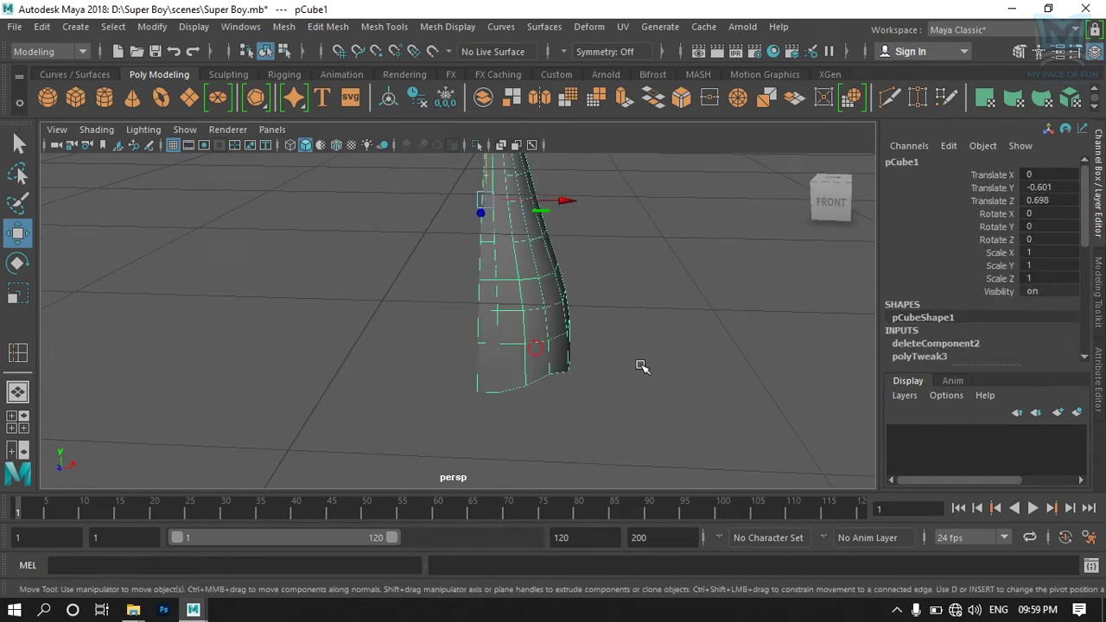
left_click_drag(639, 365, 570, 323, "alt")
left_click_drag(557, 284, 570, 291)
key("ctrl+z")
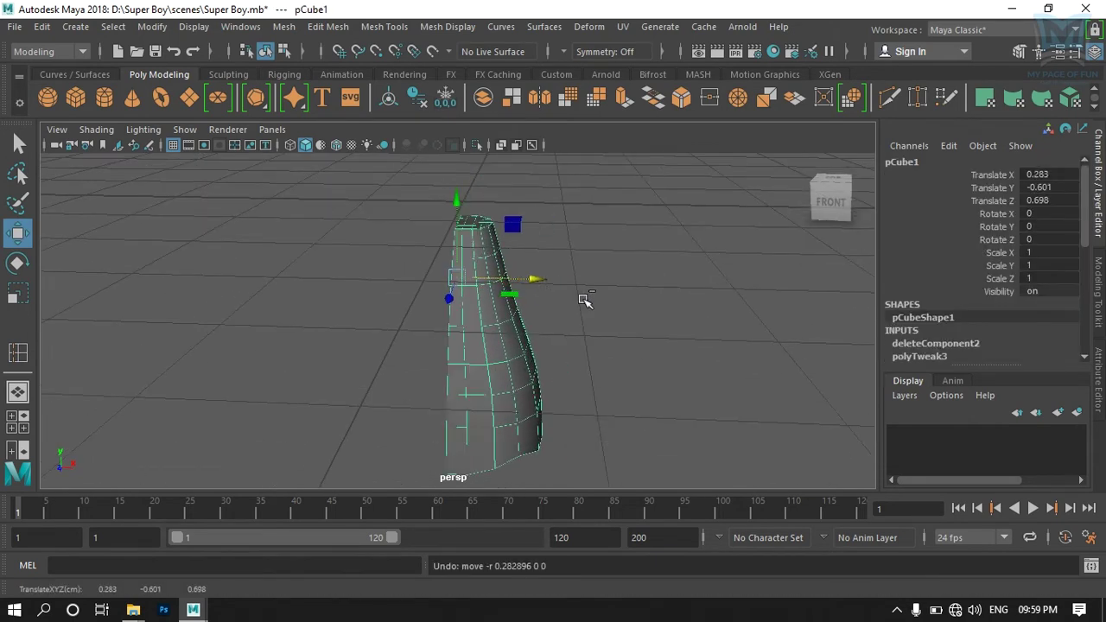
Step: Check the smooth preview once more, then return to the low-poly cage from a frontal angle
right_click_drag(592, 312, 481, 289, "alt")
mouse_move(596, 393)
left_mouse_down("alt")
mouse_move(493, 407)
mouse_move(562, 419)
mouse_move(491, 384)
left_mouse_up("alt")
left_click(563, 420)
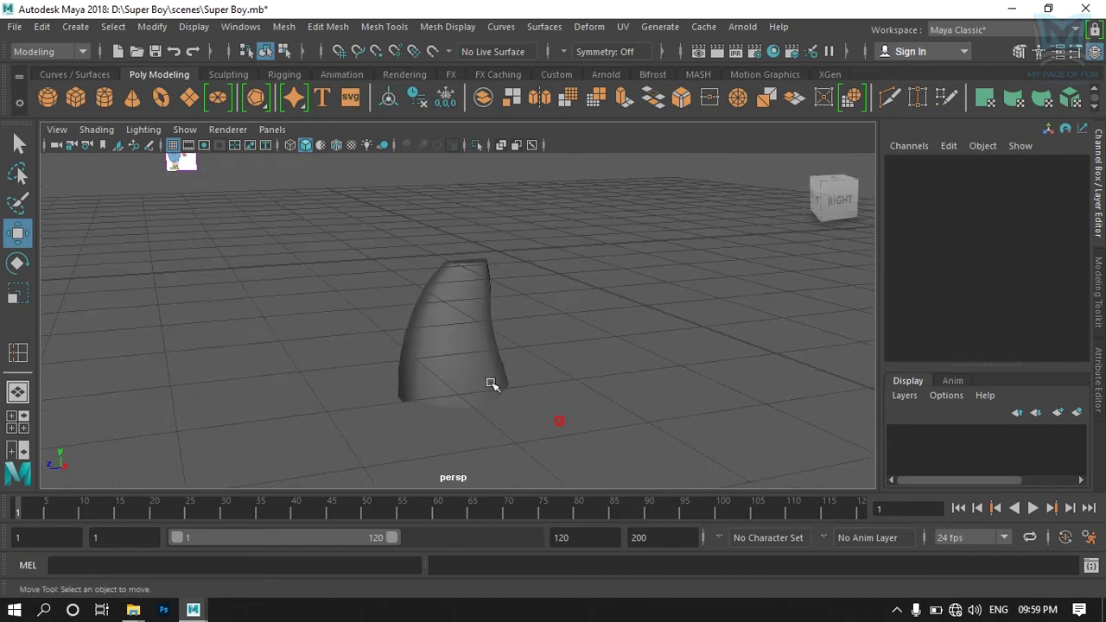
left_click(475, 376)
key("3")
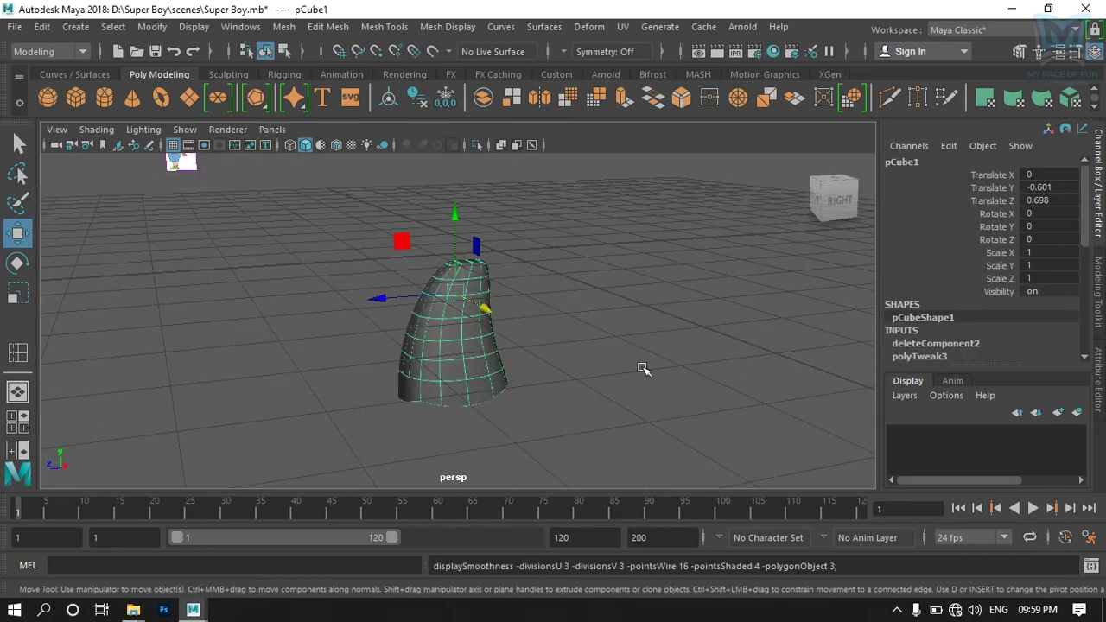
left_click(643, 369)
left_click(420, 342)
key("1")
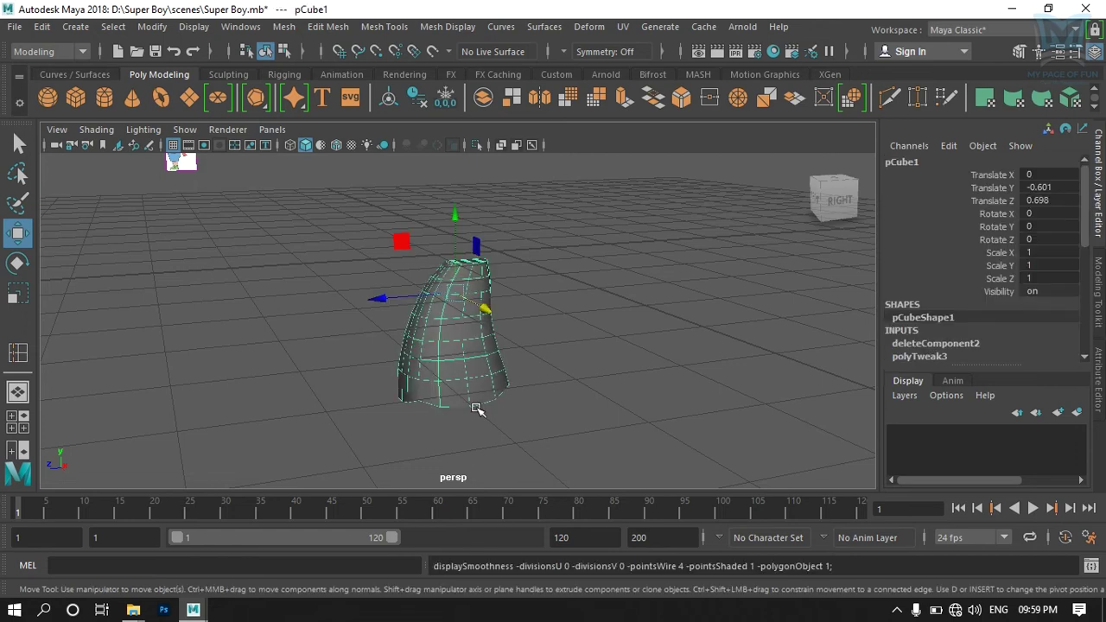
left_click(645, 424)
scroll(427, 427, "up", 3)
left_click_drag(424, 424, 469, 424, "alt")
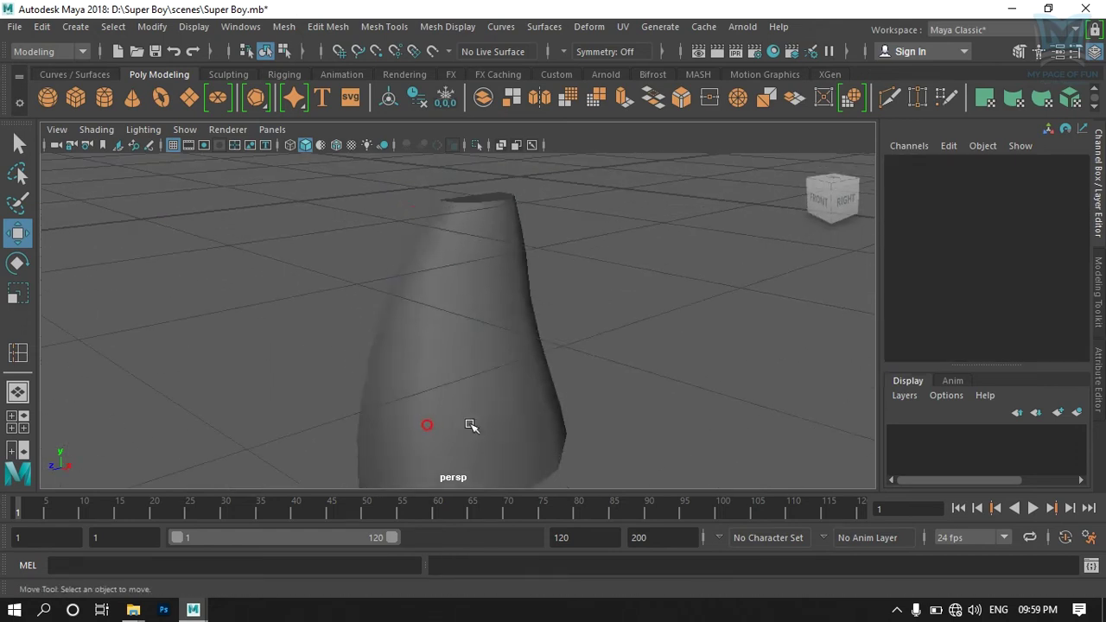
left_click(469, 423)
mouse_move(536, 403)
left_mouse_down("alt")
mouse_move(521, 403)
mouse_move(536, 370)
mouse_move(501, 371)
left_mouse_up("alt")
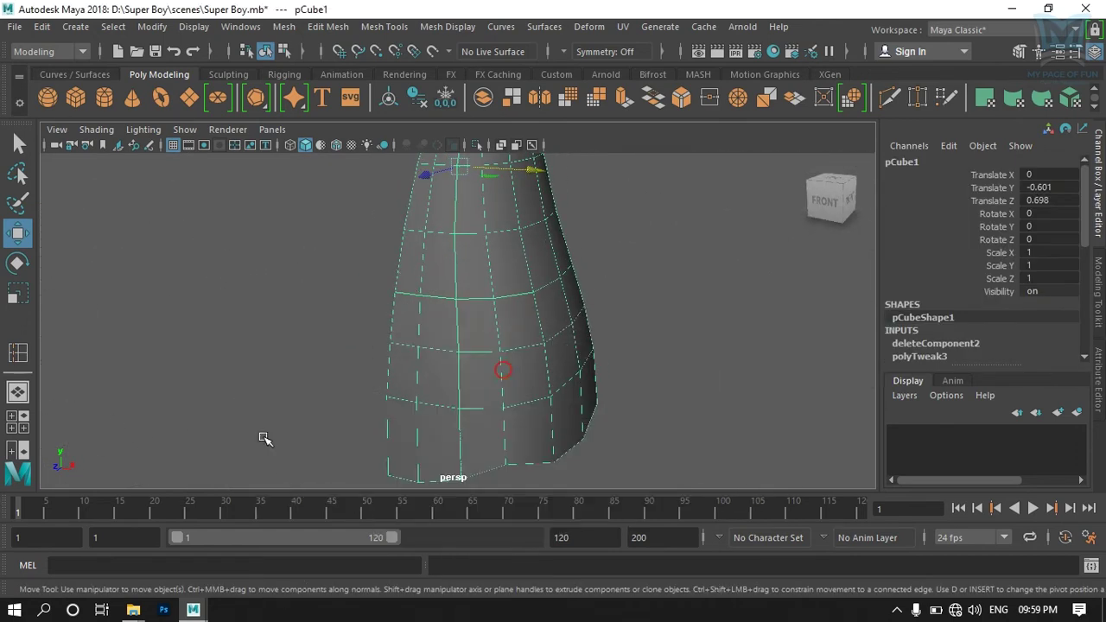
key("space")
key("space")
Step: Zoom and pan the front view onto the torso's neck and upper chest
scroll(437, 383, "down", 5)
scroll(451, 378, "up", 2)
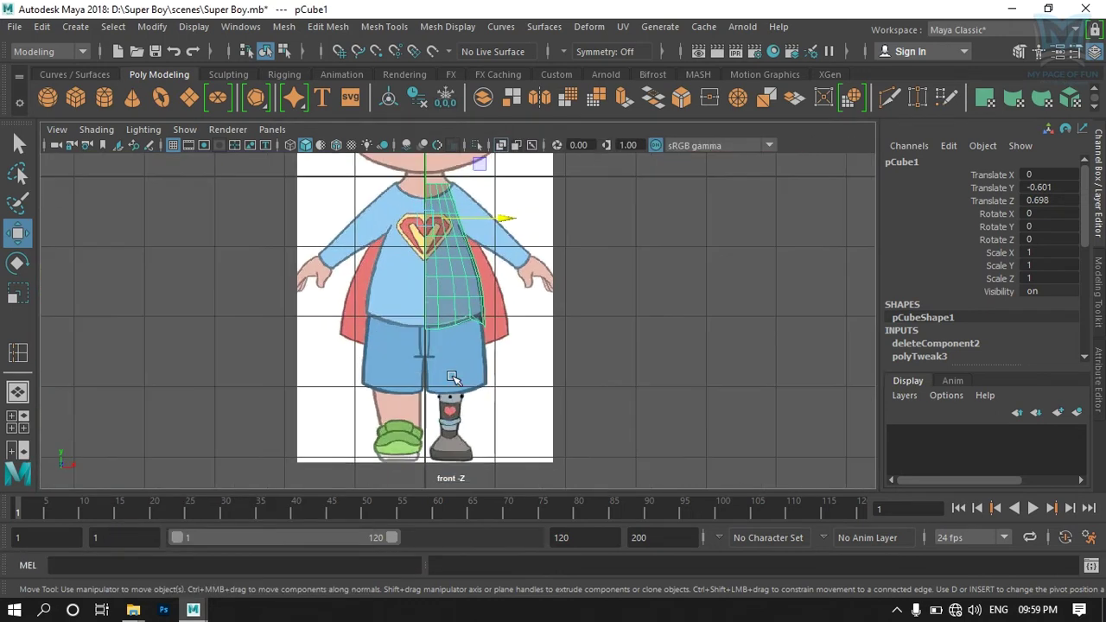
scroll(446, 230, "up", 1)
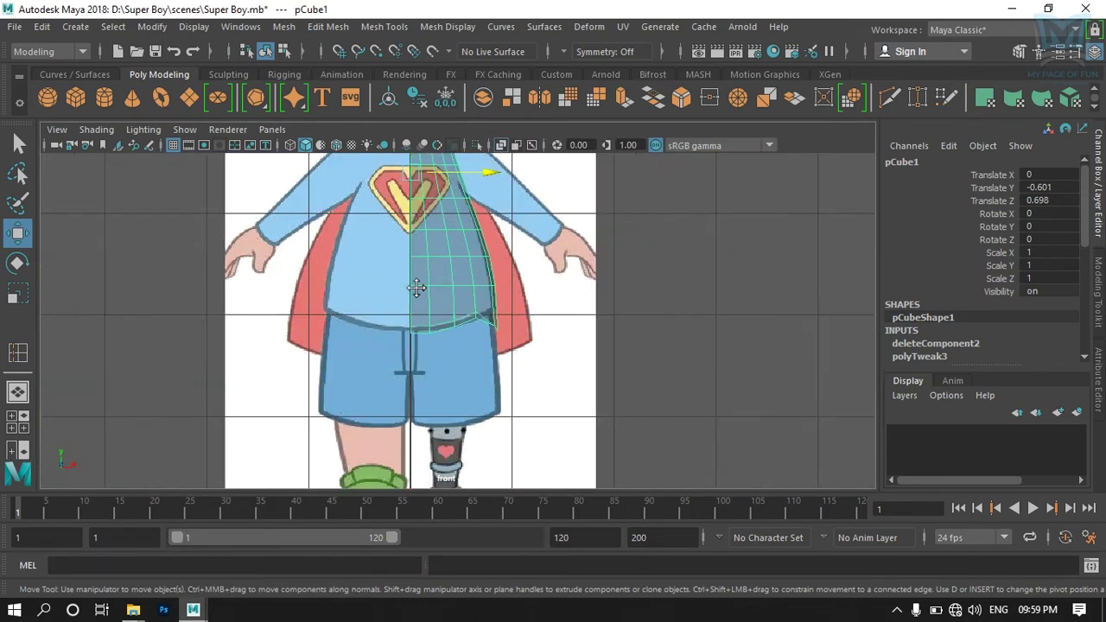
scroll(432, 216, "up", 1)
scroll(418, 200, "up", 1)
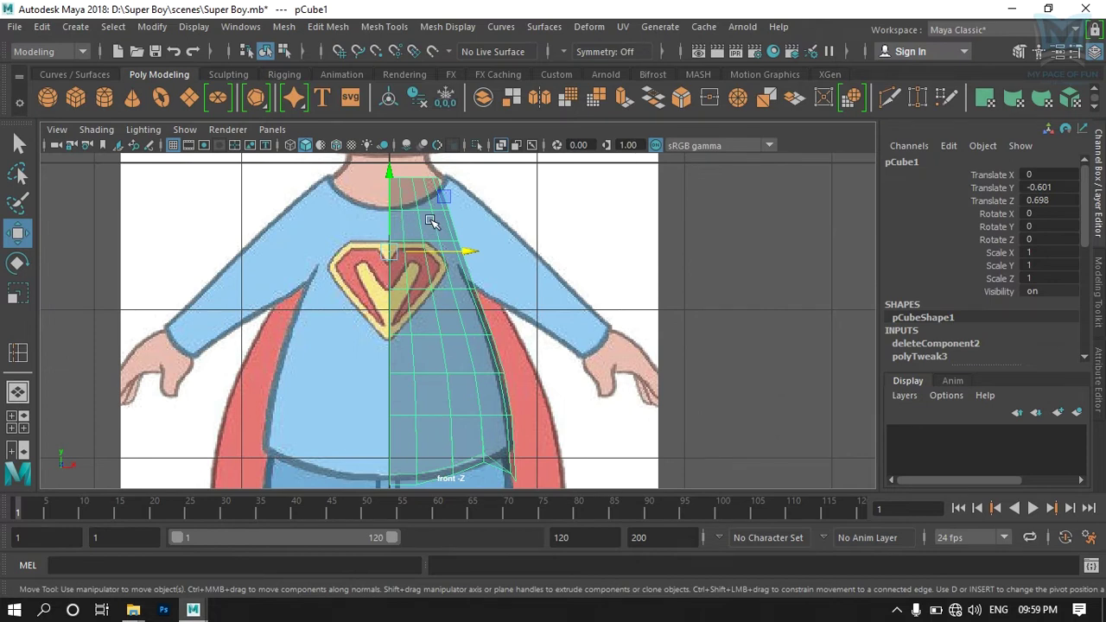
middle_click_drag(432, 222, 385, 262, "alt")
scroll(384, 261, "up", 1)
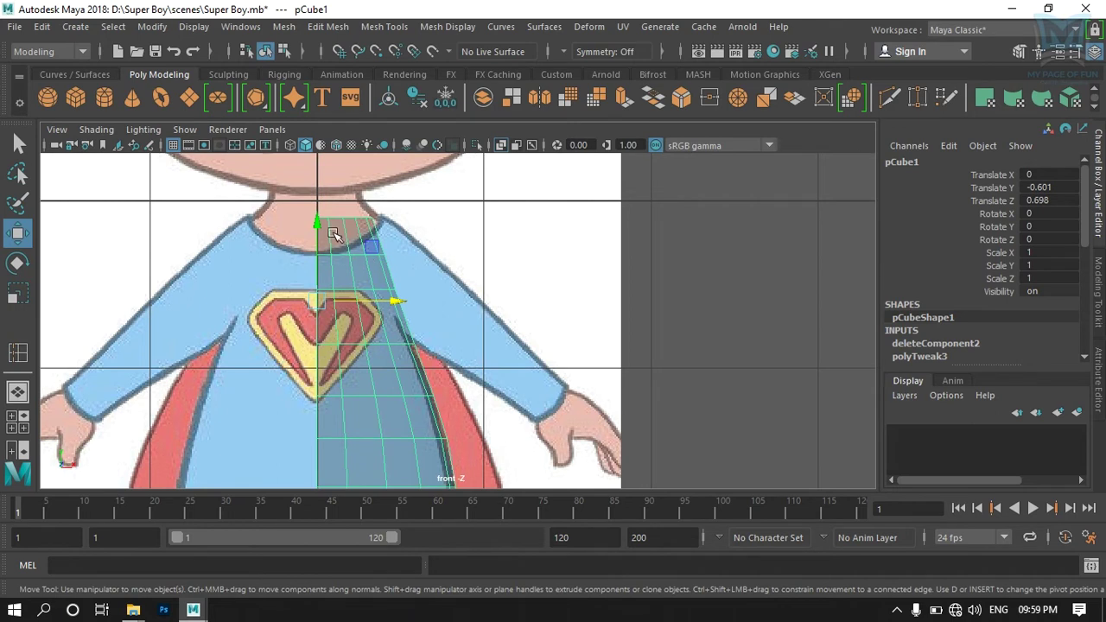
scroll(334, 234, "up", 1)
scroll(339, 230, "up", 1)
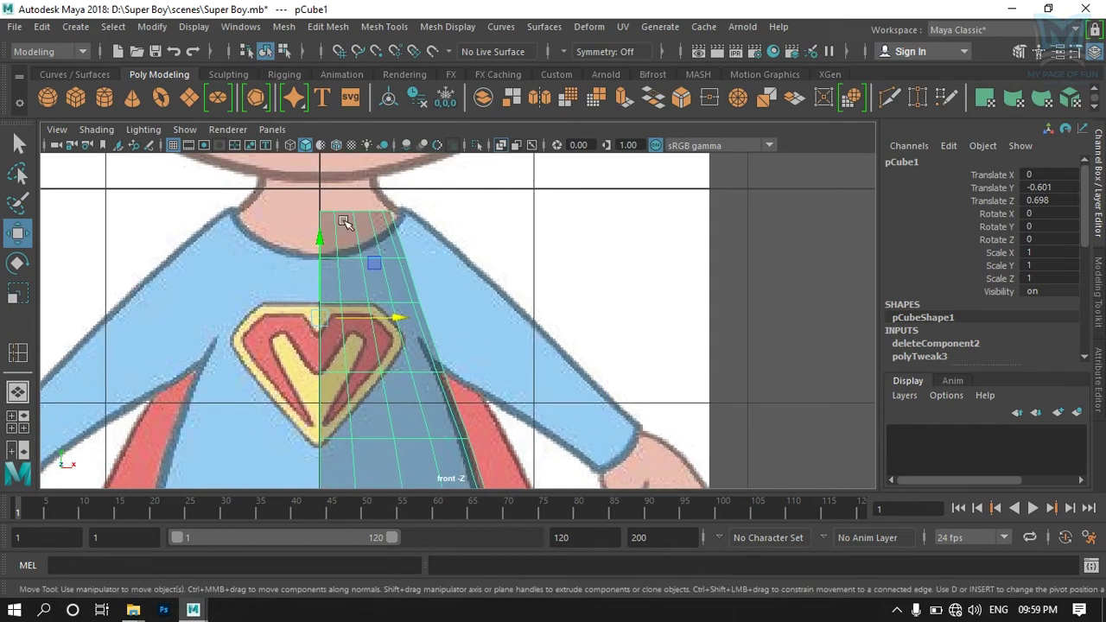
Step: In vertex mode, box-select the top row of neck vertices
right_click_drag(343, 222, 325, 210)
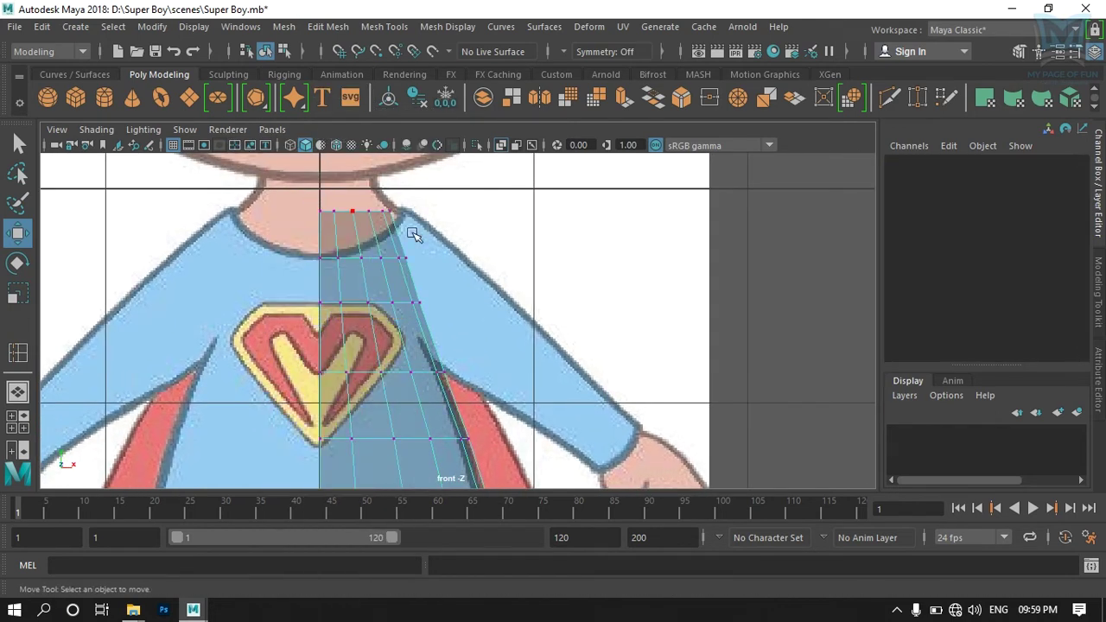
middle_click_drag(521, 438, 368, 403, "alt")
scroll(484, 314, "down", 1)
mouse_move(493, 291)
middle_mouse_down("alt")
mouse_move(513, 386)
mouse_move(501, 434)
middle_mouse_up("alt")
scroll(381, 179, "up", 3)
scroll(381, 178, "down", 1)
scroll(335, 227, "up", 1)
left_click_drag(321, 214, 440, 294)
middle_click_drag(444, 316, 430, 268, "alt")
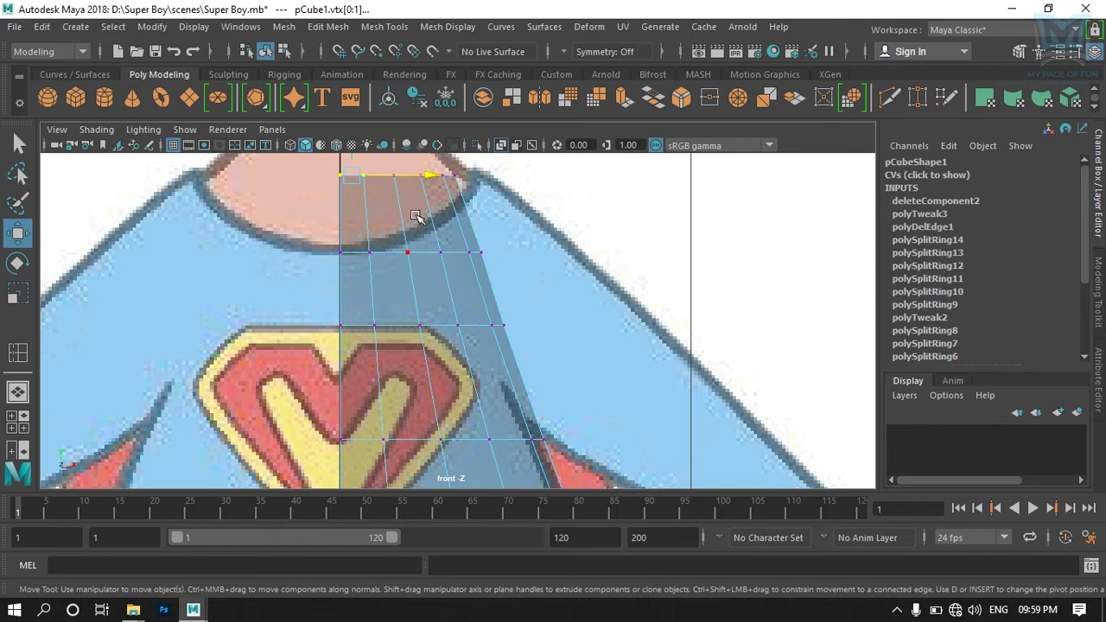
Step: Re-enter vertex mode briefly, then reselect the whole torso mesh as an object
middle_click_drag(433, 228, 465, 259, "alt")
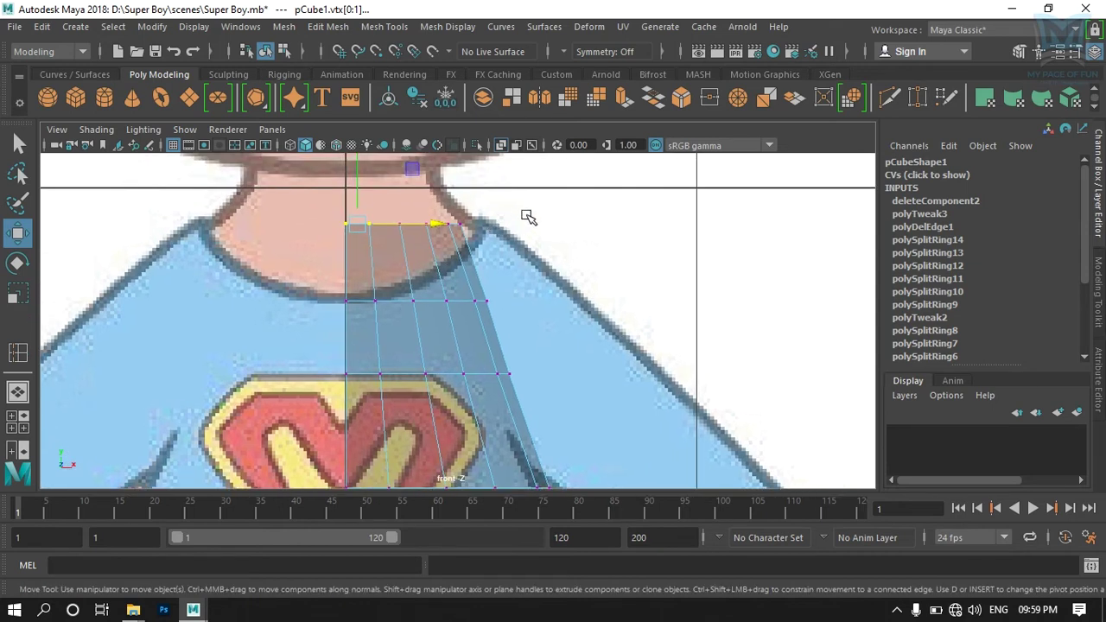
left_click(530, 213)
left_click(410, 243)
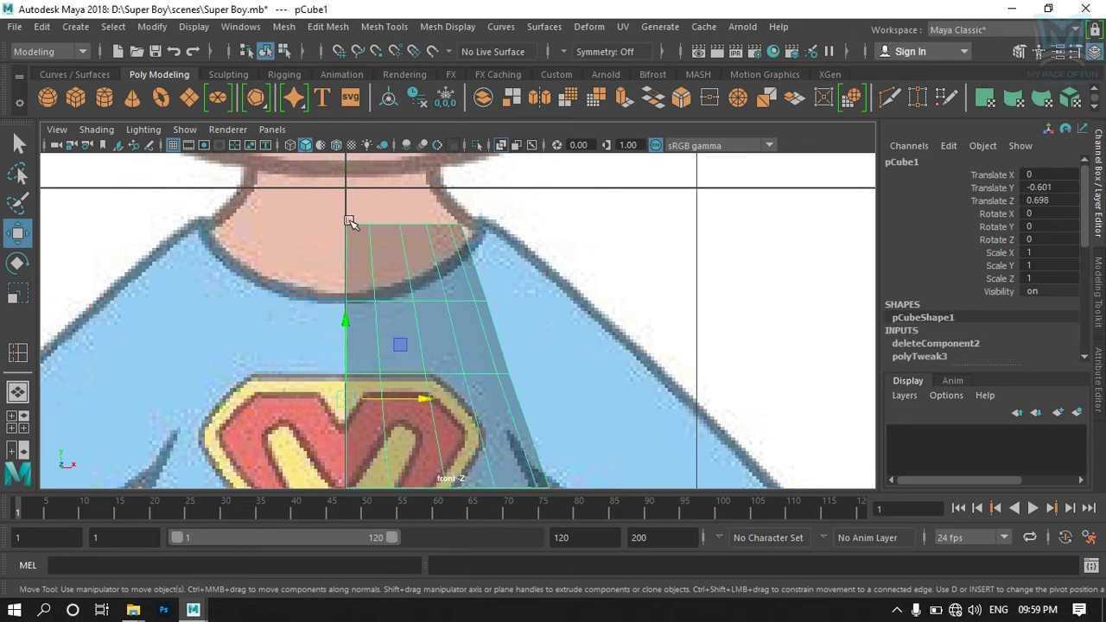
right_click_drag(353, 229, 268, 140)
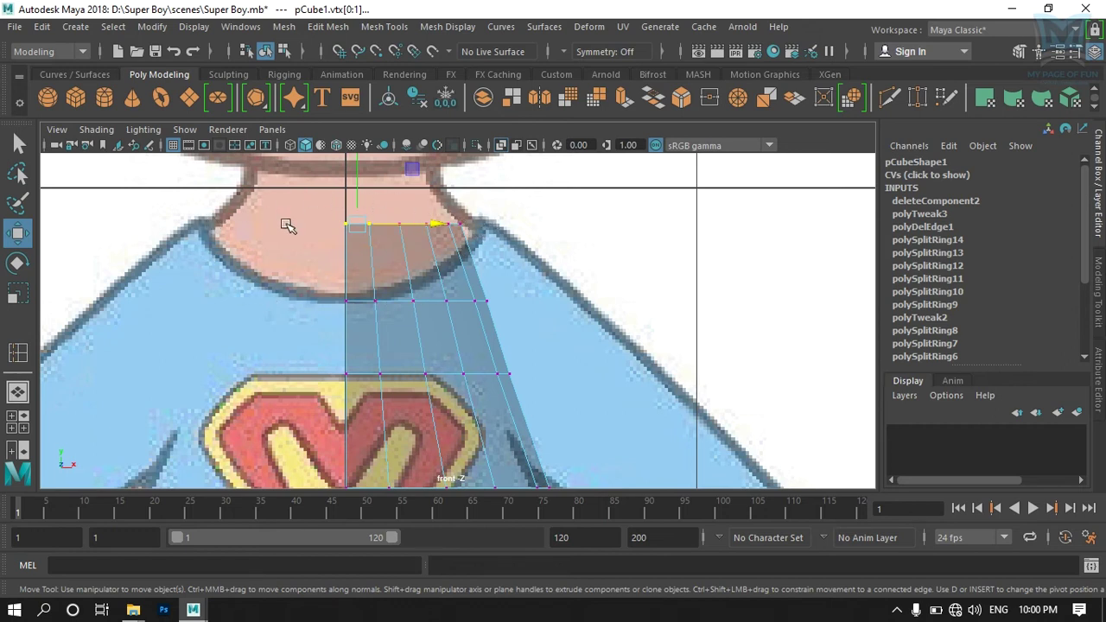
left_click(563, 230)
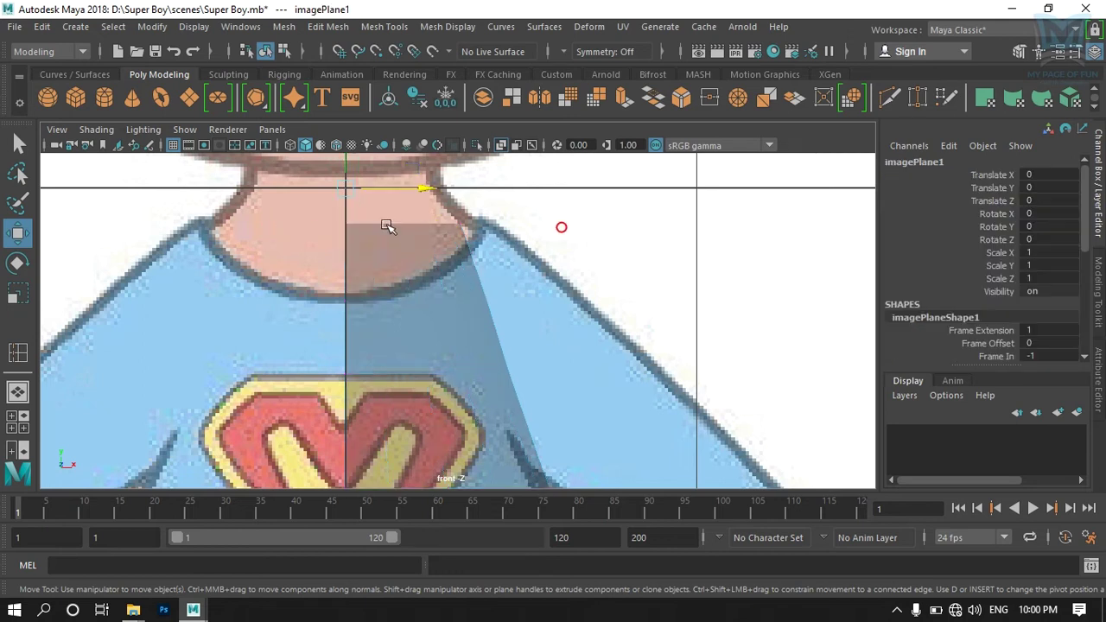
left_click(370, 240)
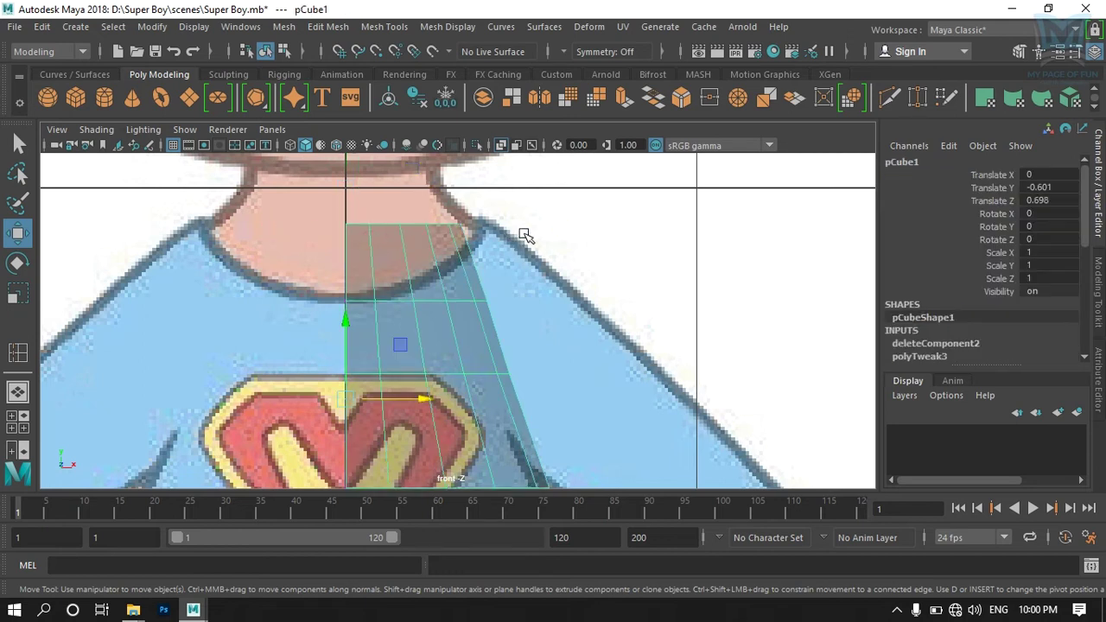
key("space")
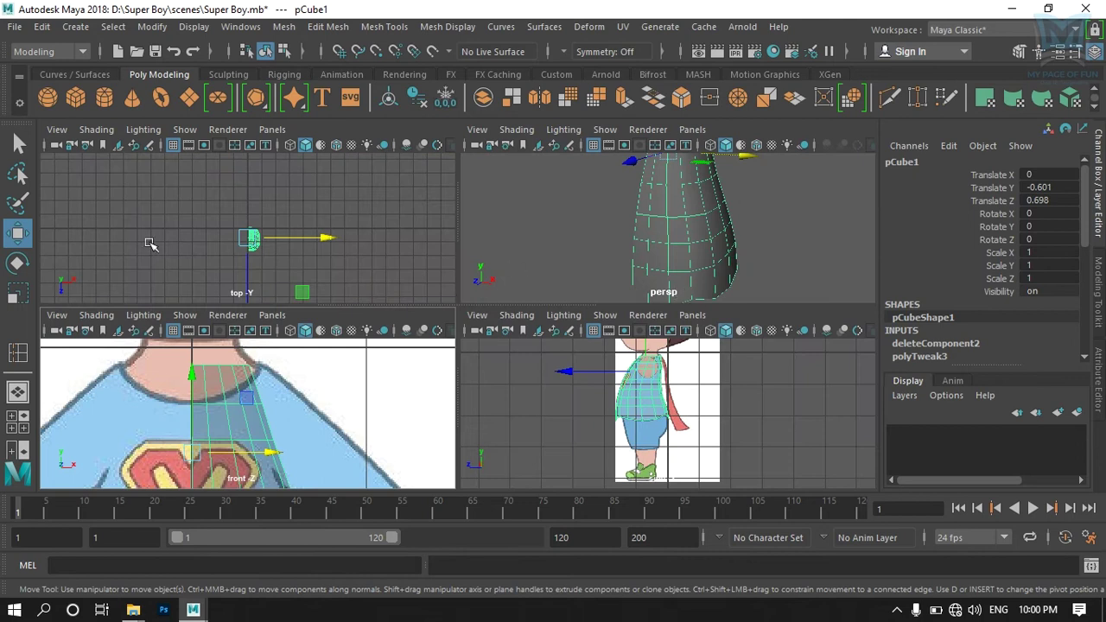
Step: In face mode, select the top cap faces of the torso in the perspective view
mouse_move(680, 295)
left_mouse_down("alt")
mouse_move(619, 219)
mouse_move(562, 230)
mouse_move(621, 255)
mouse_move(699, 245)
mouse_move(669, 247)
mouse_move(628, 219)
left_mouse_up("alt")
right_click(628, 220)
left_click(627, 184)
left_click(551, 230)
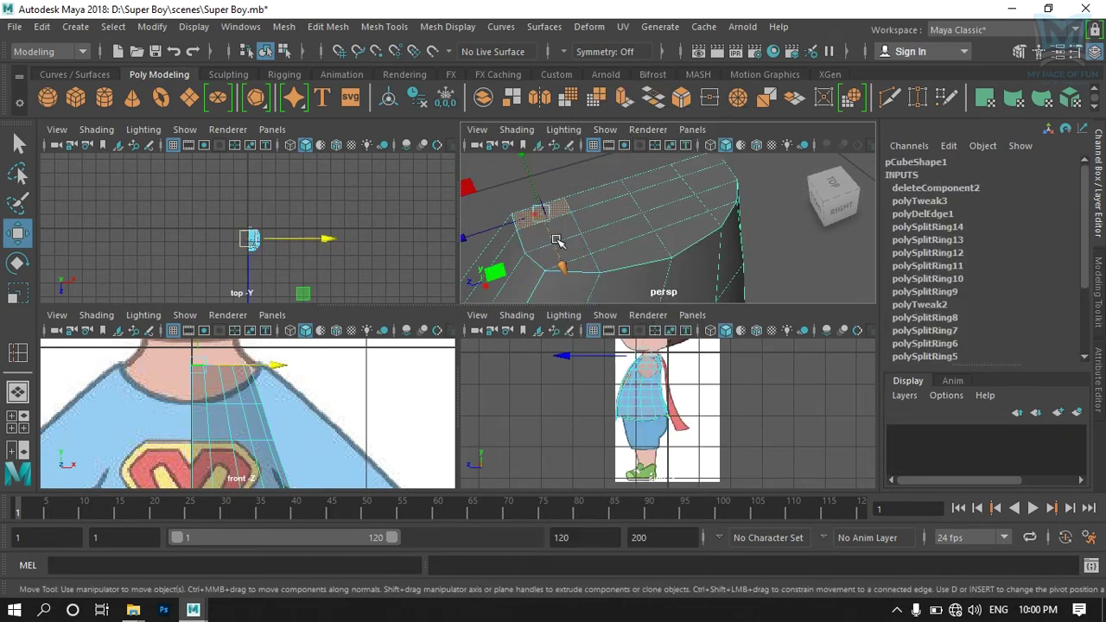
left_click(581, 235, "shift")
left_click(579, 251, "shift")
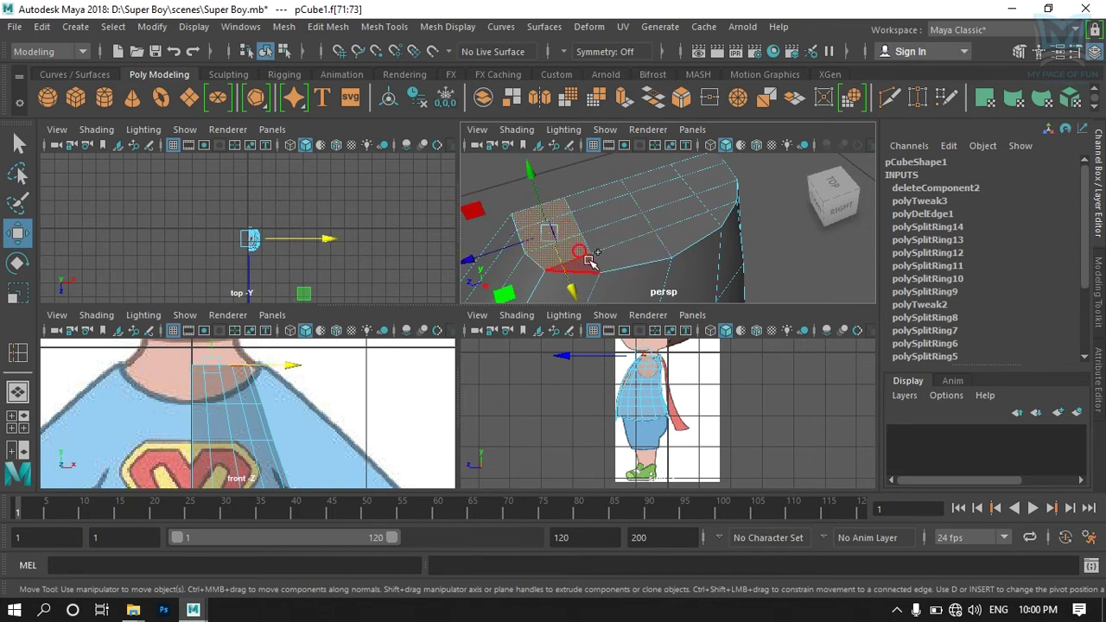
left_click(622, 259)
left_click(609, 229, "shift")
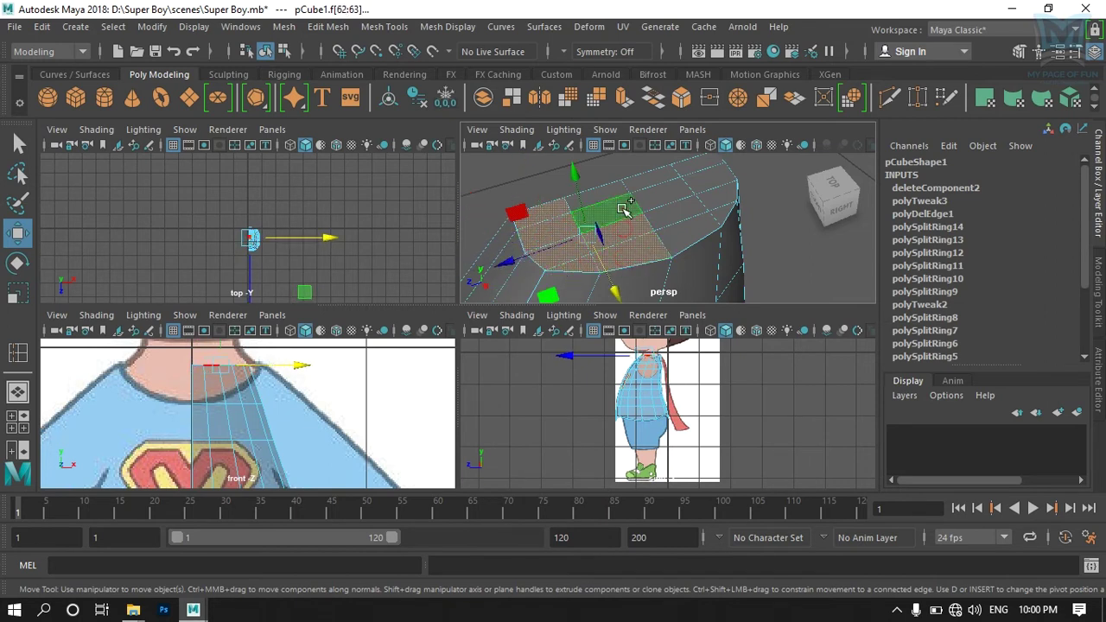
left_click(649, 176, "shift")
left_click(704, 169, "shift")
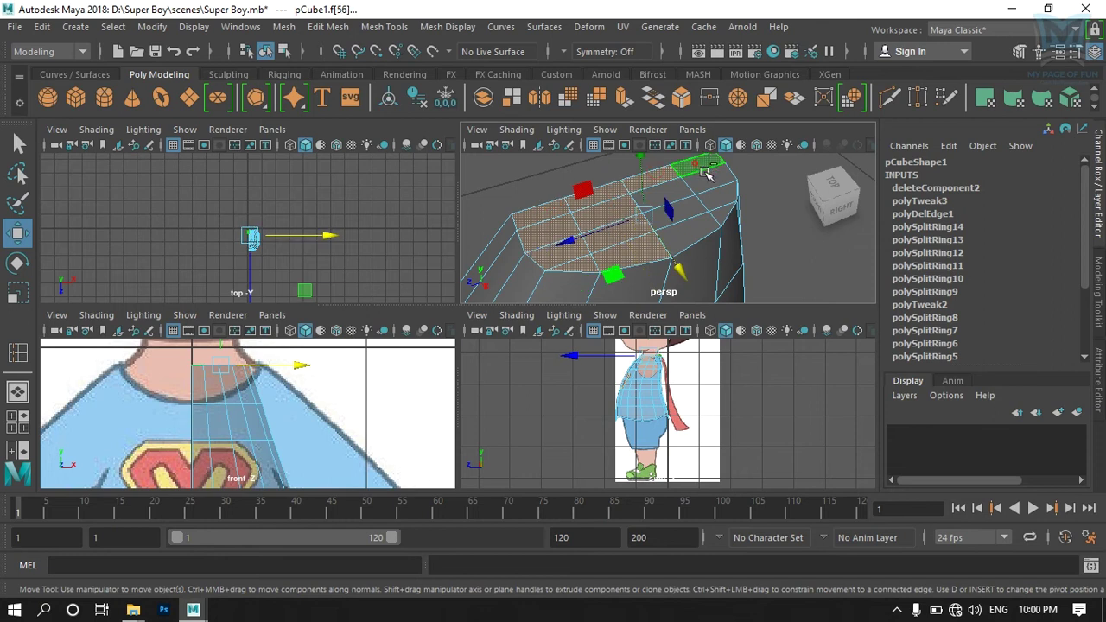
left_click(656, 192, "shift")
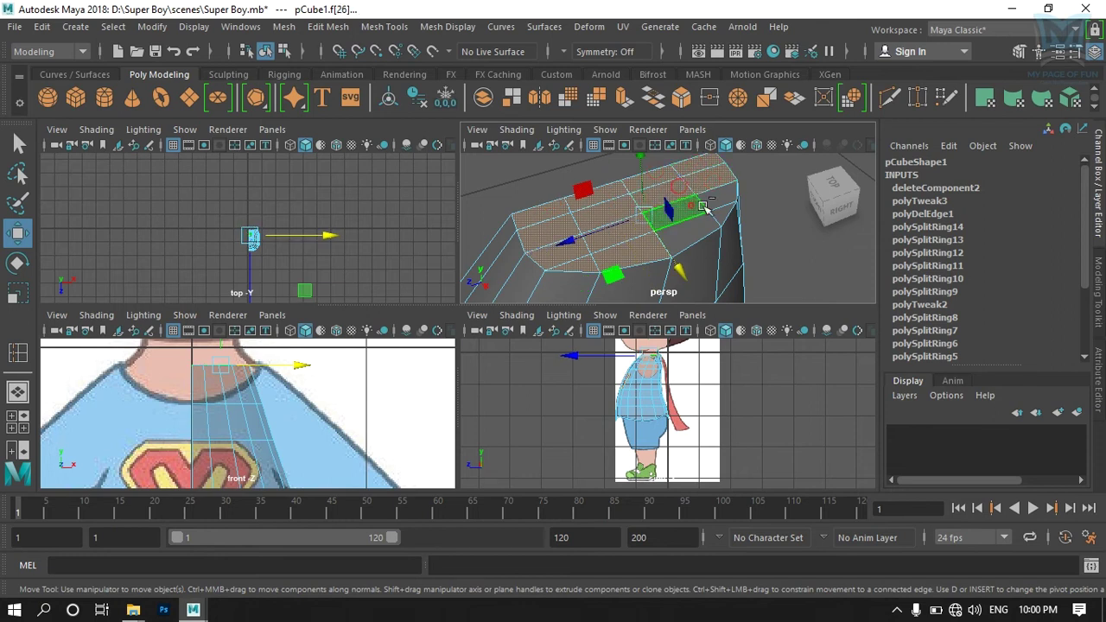
left_click(710, 221, "shift")
Step: Pick a face on the mesh top, then select a vertex on the neck opening
mouse_move(710, 221)
left_mouse_down("alt")
mouse_move(728, 268)
mouse_move(486, 240)
mouse_move(719, 244)
left_mouse_up("alt")
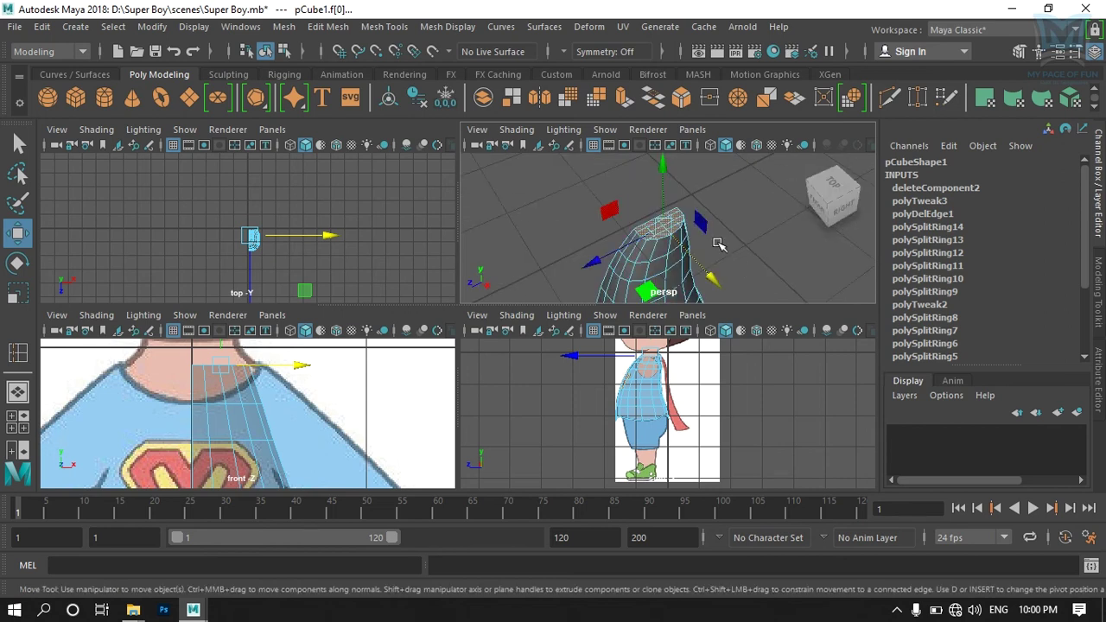
left_click(719, 244)
mouse_move(716, 239)
left_mouse_down("alt")
mouse_move(583, 250)
mouse_move(612, 274)
mouse_move(615, 234)
mouse_move(648, 222)
left_mouse_up("alt")
left_click(604, 220)
mouse_move(620, 141)
right_mouse_down()
mouse_move(548, 161)
mouse_move(541, 141)
right_mouse_up()
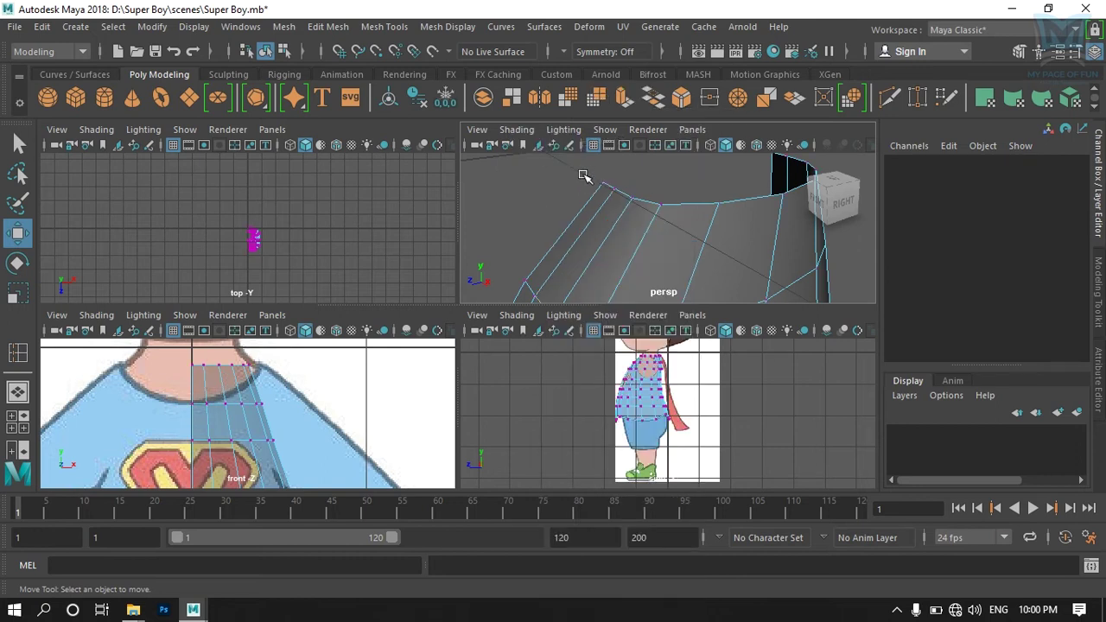
left_click_drag(584, 176, 643, 220)
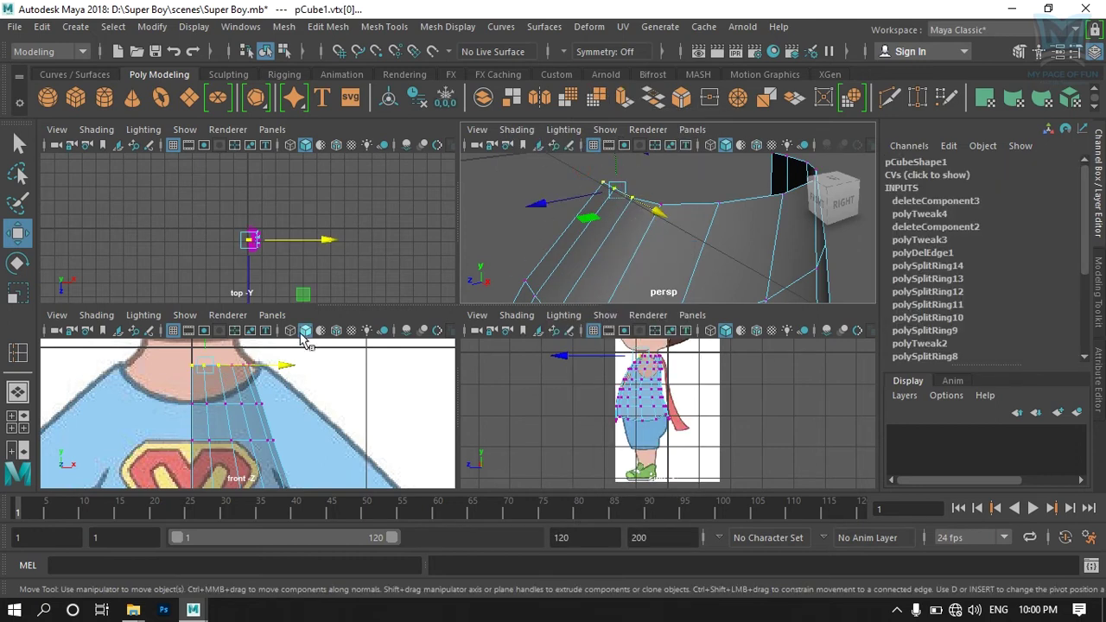
key("space")
Step: In the front view, pull the selected neck vertex down to the collar and nudge its left neighbour along X
scroll(353, 316, "up", 3)
scroll(351, 306, "up", 3)
middle_click_drag(362, 402, 368, 416, "alt")
left_click_drag(363, 227, 365, 295)
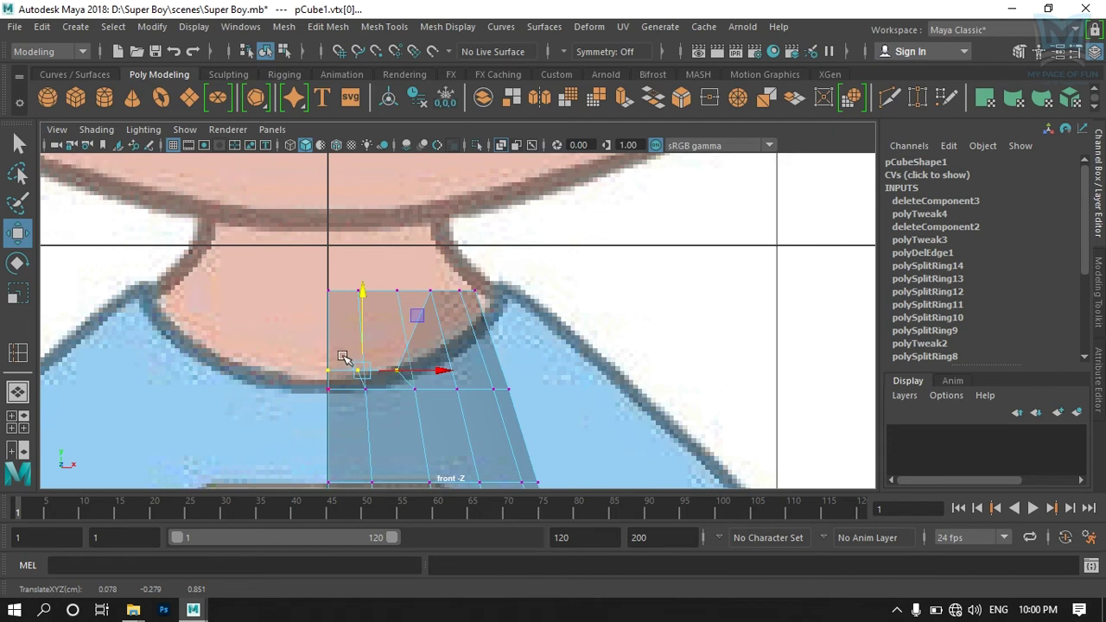
left_click(358, 372)
left_click_drag(421, 383, 438, 370)
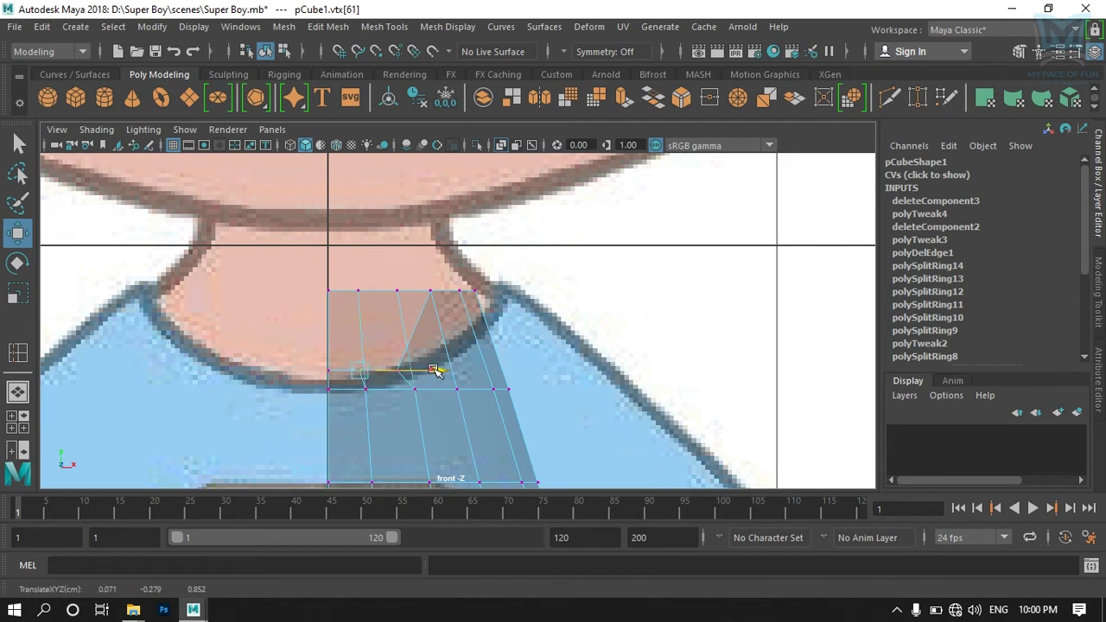
Step: Get back to vertex editing on the torso, reselect the neck vertex and slide it right along X
left_click(392, 368)
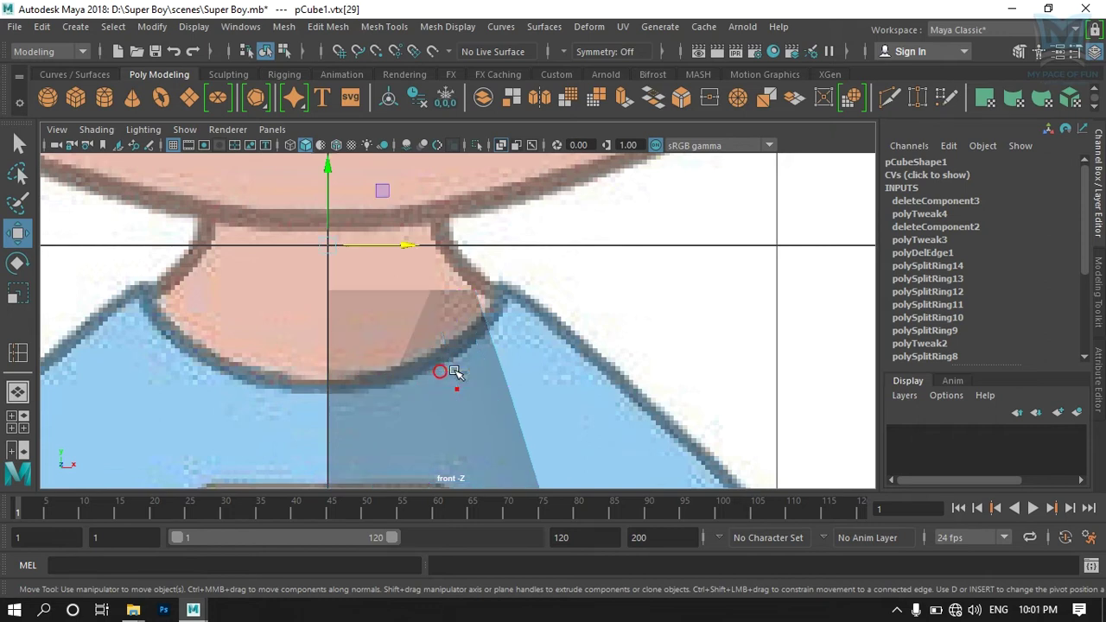
left_click(391, 363)
left_click(398, 367)
right_click(420, 367)
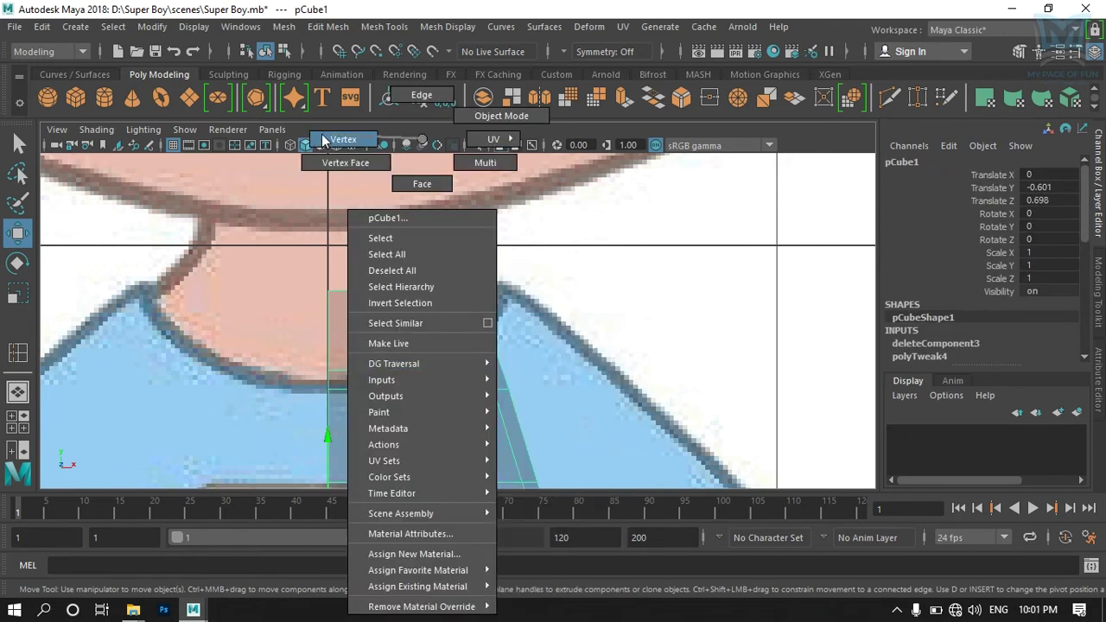
left_click(391, 370)
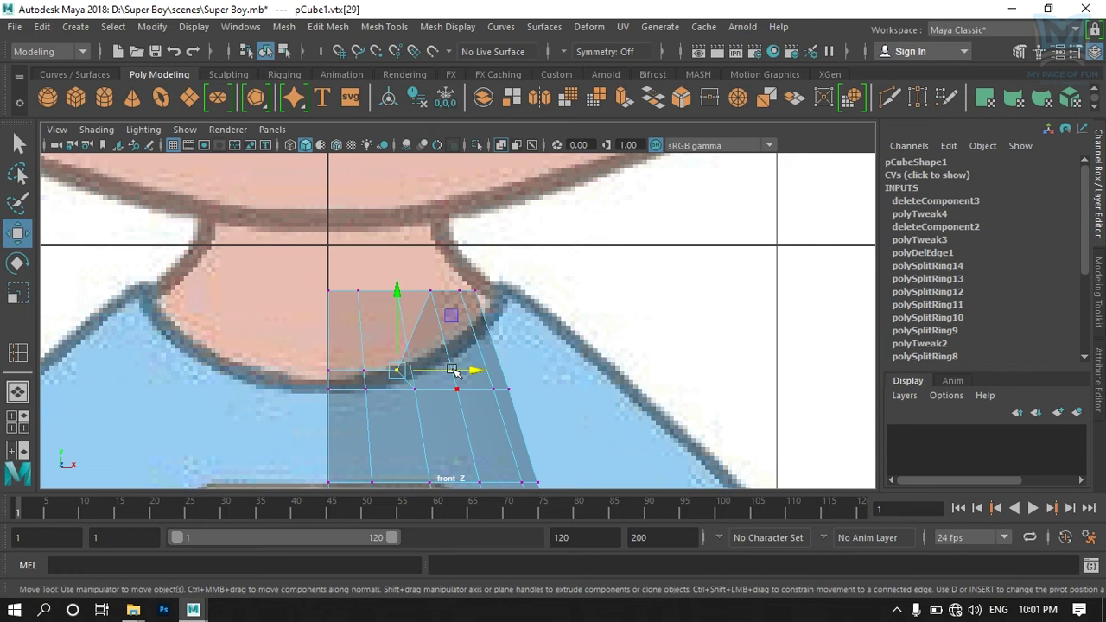
left_click(389, 360)
left_click(398, 370)
right_click(404, 146)
left_click(337, 141)
left_click(397, 371)
left_click_drag(477, 372, 489, 372)
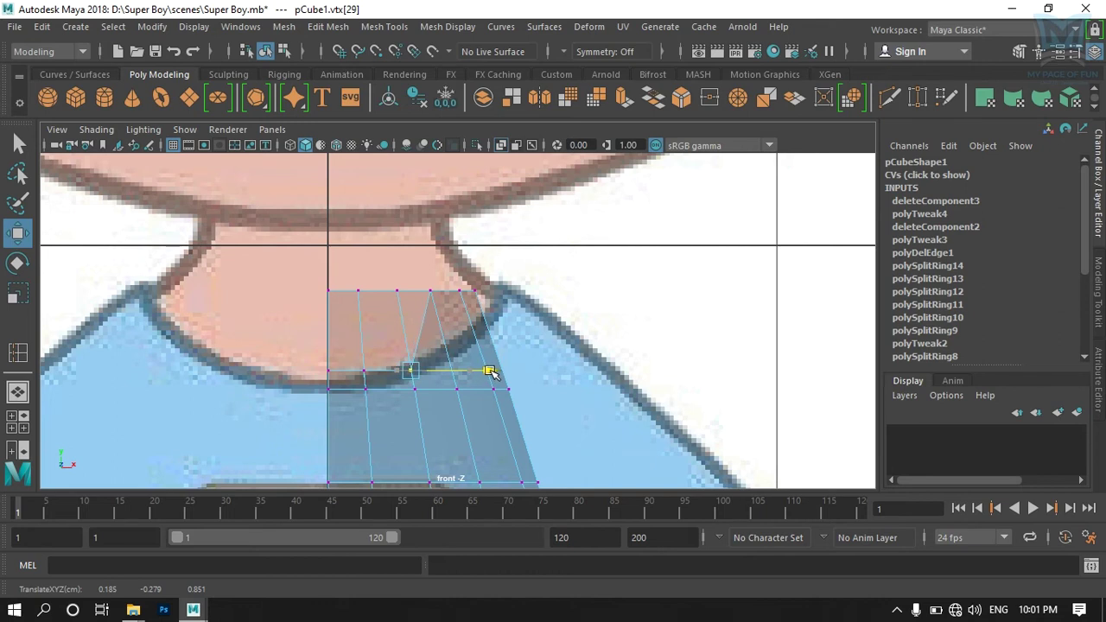
Step: Lower the left-end and top neck vertices onto the collar line, then check the neck in perspective
left_click_drag(311, 354, 371, 380)
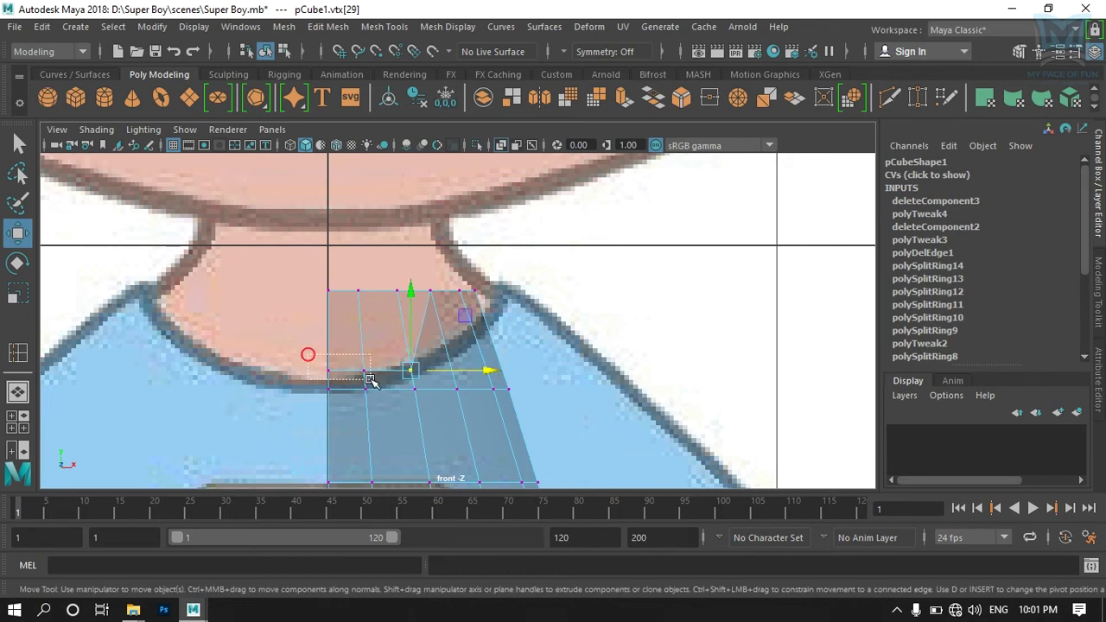
left_click_drag(347, 289, 356, 312)
left_click(431, 291)
left_click_drag(432, 216, 443, 258)
left_click_drag(431, 337, 448, 351)
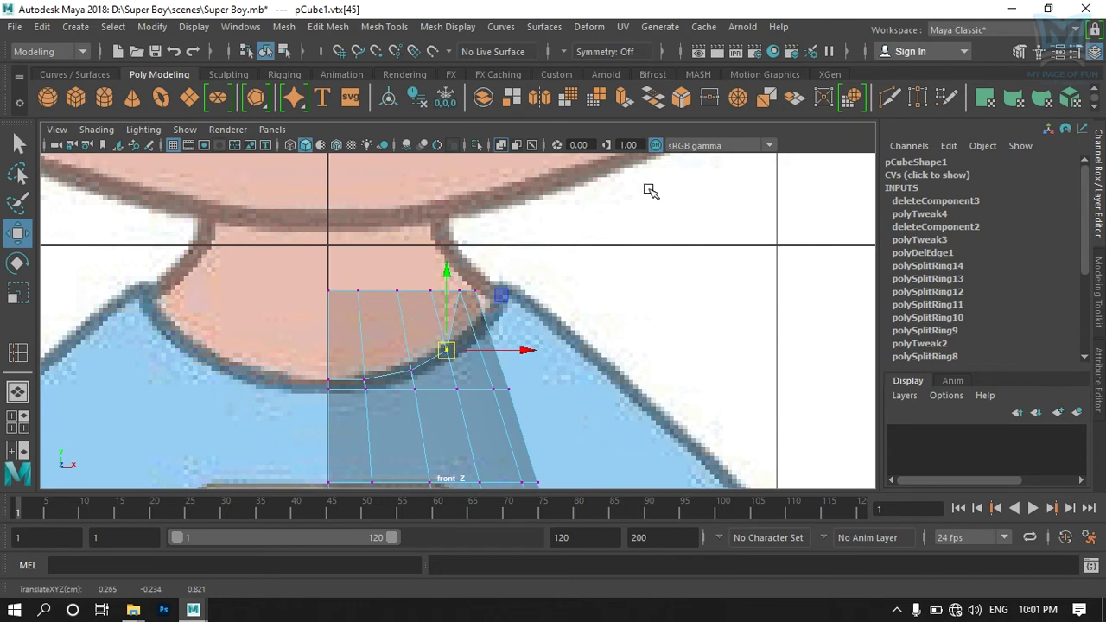
key("space")
key("space")
mouse_move(637, 256)
left_mouse_down("alt")
mouse_move(538, 311)
mouse_move(306, 323)
left_mouse_up("alt")
mouse_move(292, 247)
left_mouse_down()
mouse_move(400, 422)
mouse_move(455, 421)
left_mouse_up()
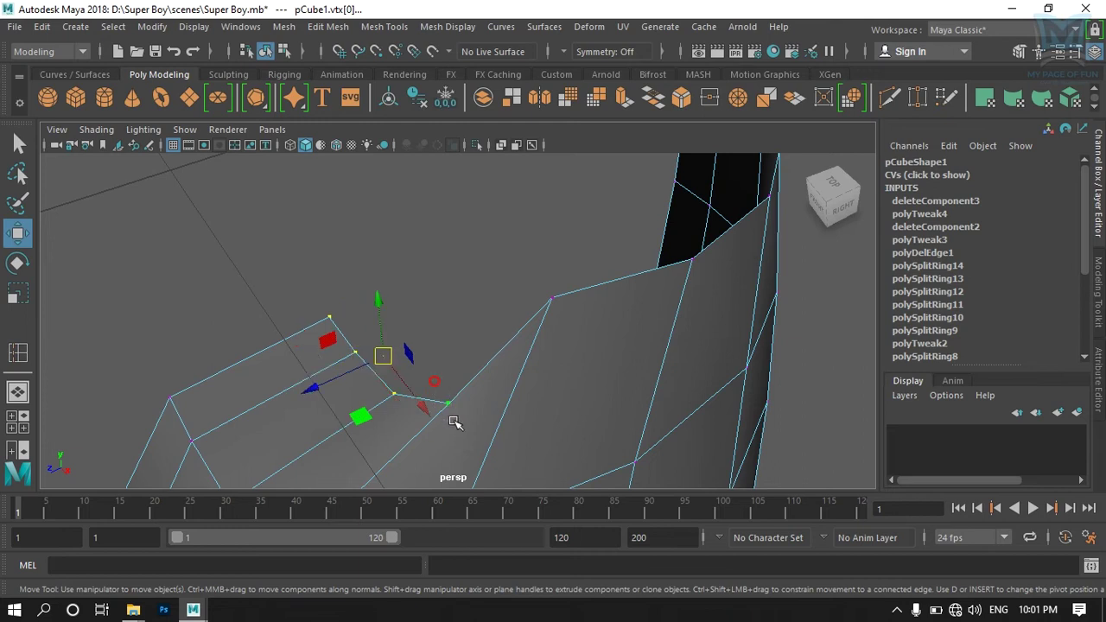
Step: Maximize and zoom the side view on the neck, then move the first vertex onto the shirt outline
key("space")
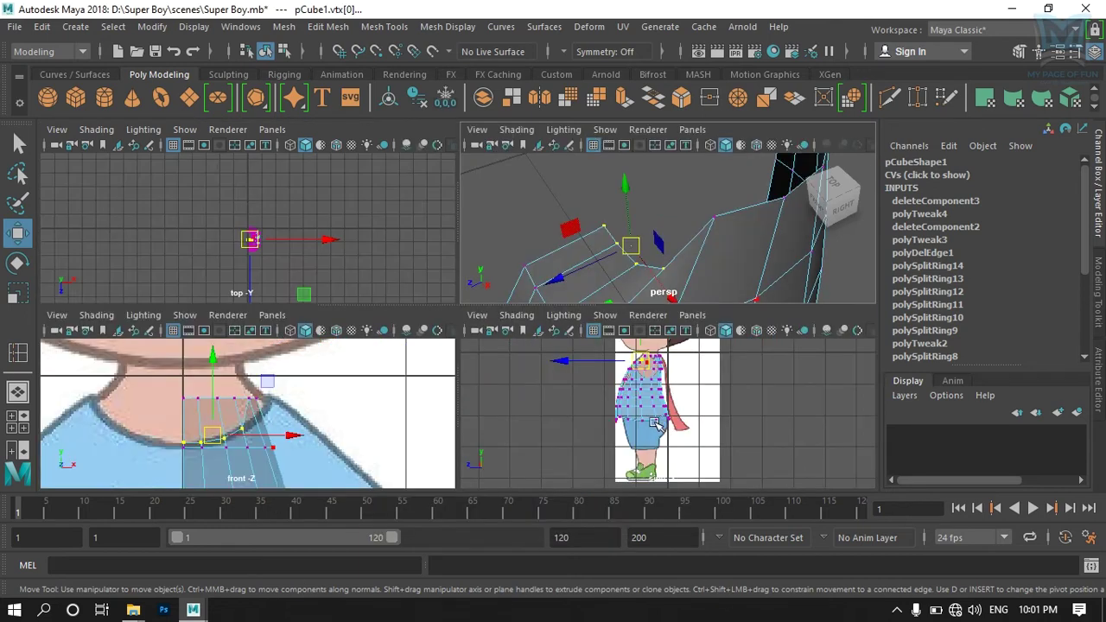
key("space")
scroll(432, 346, "up", 5)
middle_click_drag(357, 296, 455, 320, "alt")
scroll(455, 320, "up", 3)
scroll(445, 337, "up", 1)
left_click_drag(406, 285, 339, 255)
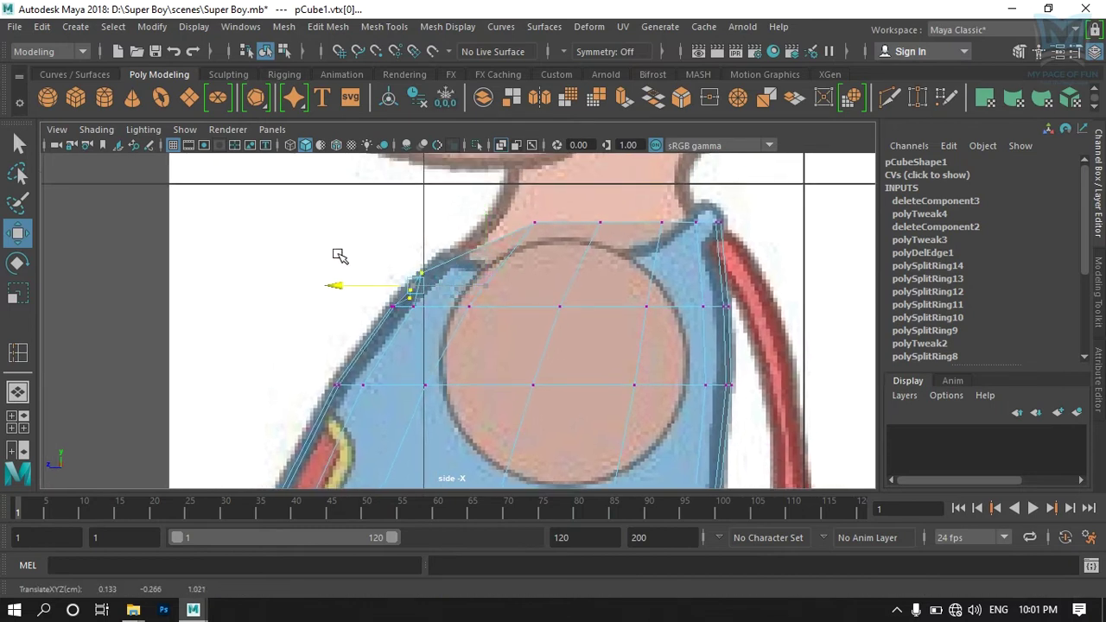
Step: Move the shoulder vertices onto the shirt outline, undoing the accidental reference-image selection
scroll(370, 301, "up", 2)
scroll(346, 308, "up", 2)
scroll(413, 325, "up", 2)
left_click_drag(423, 305, 341, 276)
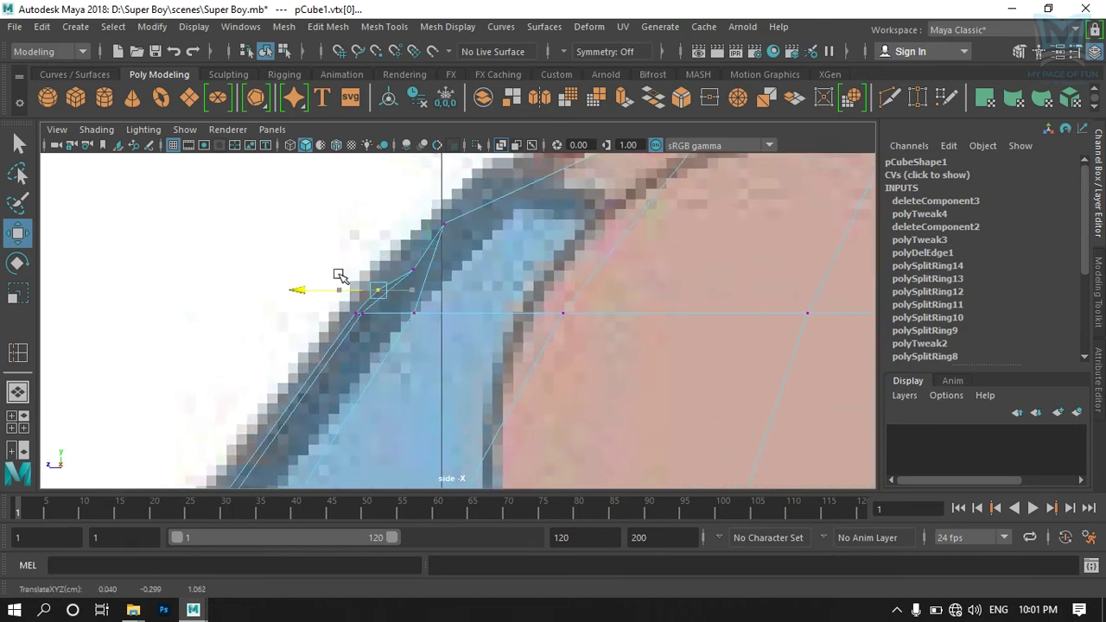
left_click(411, 269)
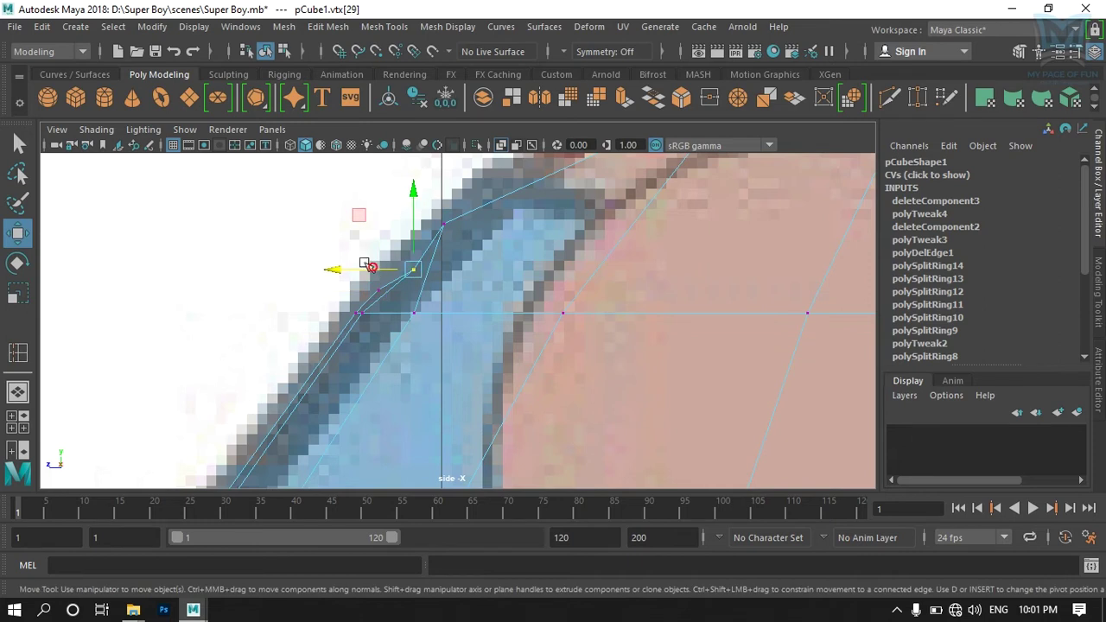
left_click(359, 271)
key("ctrl+z")
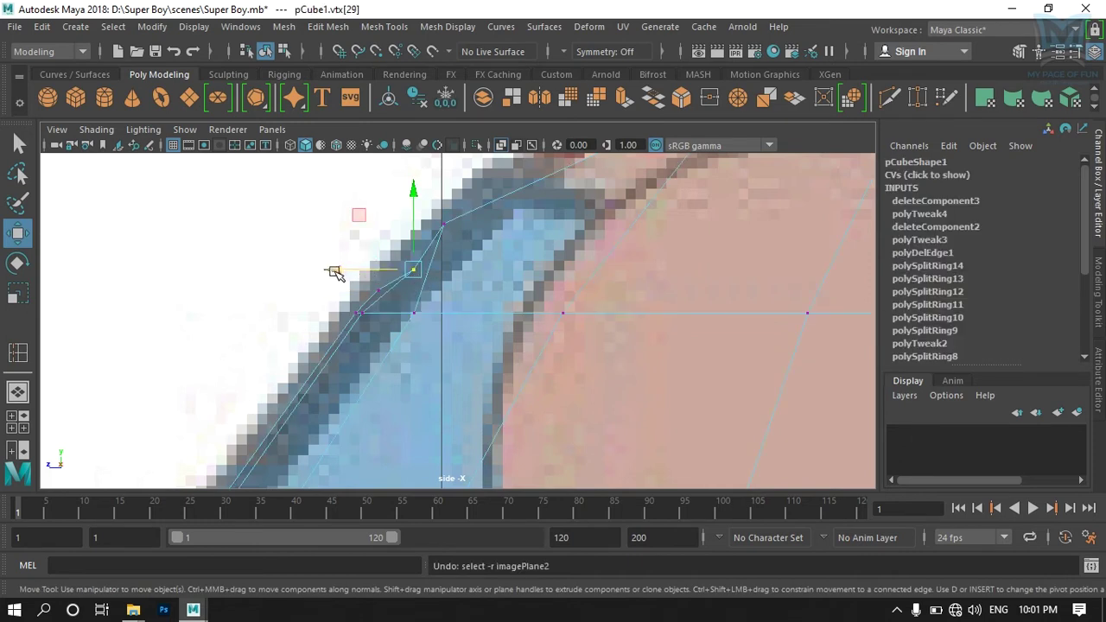
left_click_drag(333, 273, 320, 271)
Step: Align the upper and front neck-edge vertices with the outline, then return to the perspective view
left_click(438, 220)
left_click_drag(367, 223, 383, 223)
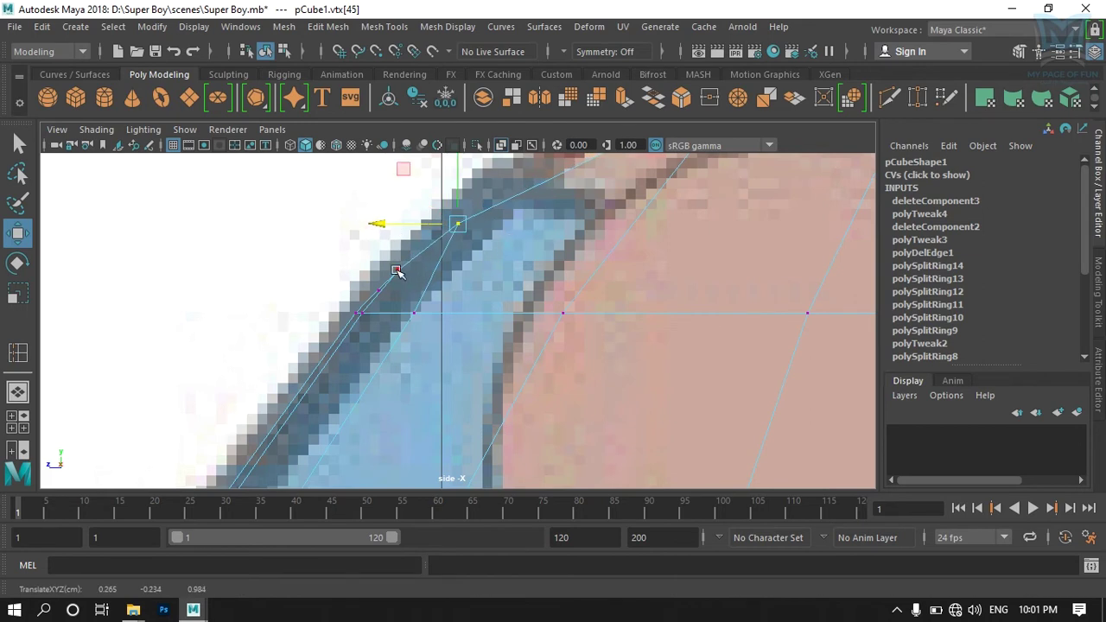
left_click(377, 291)
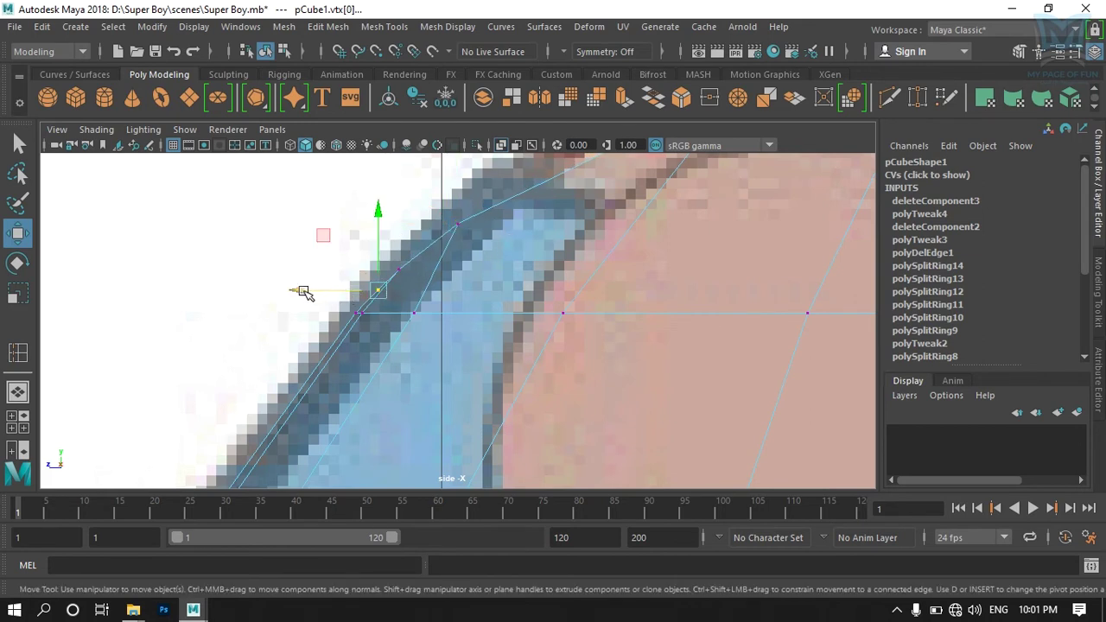
left_click_drag(302, 292, 298, 291)
key("space")
key("space")
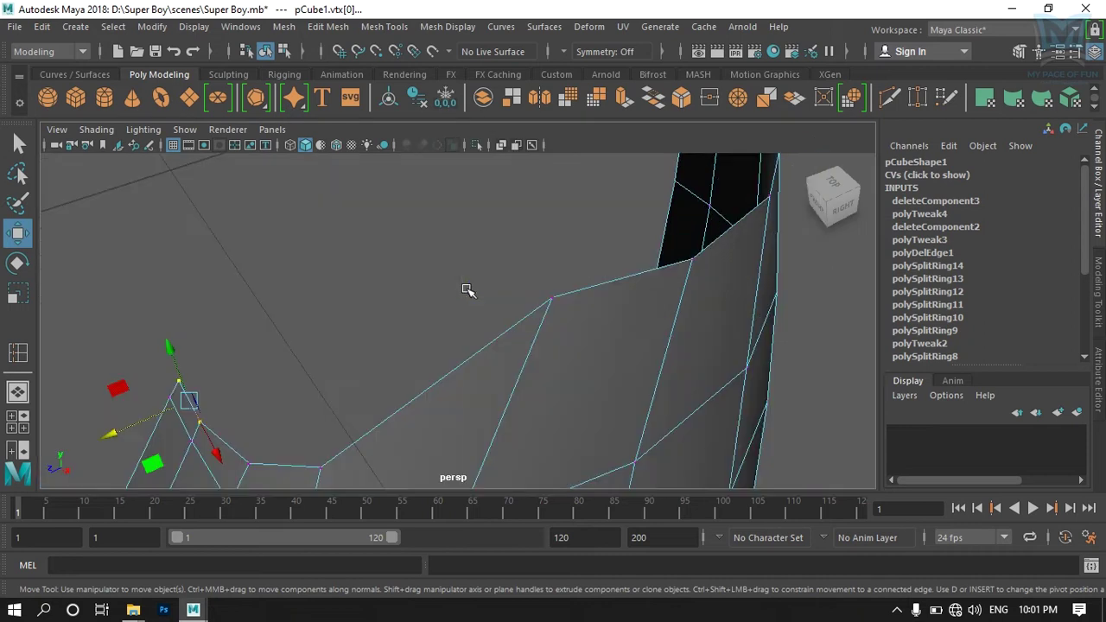
key("space")
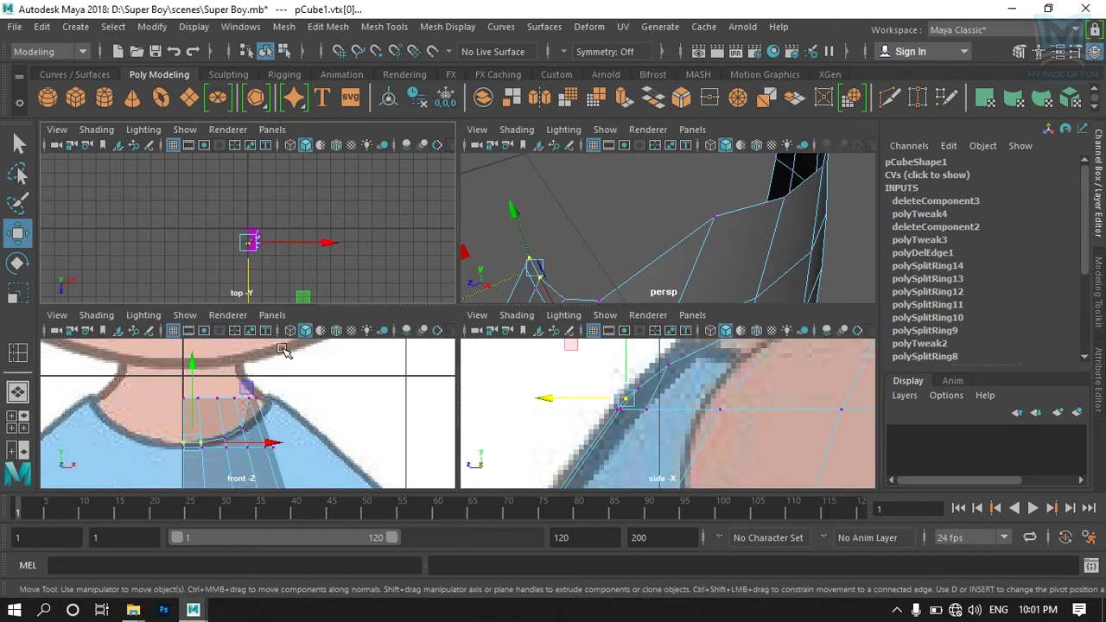
Step: Select the back neck vertex and lower it onto the collar line in the maximized side view
key("space")
scroll(478, 325, "up", 3)
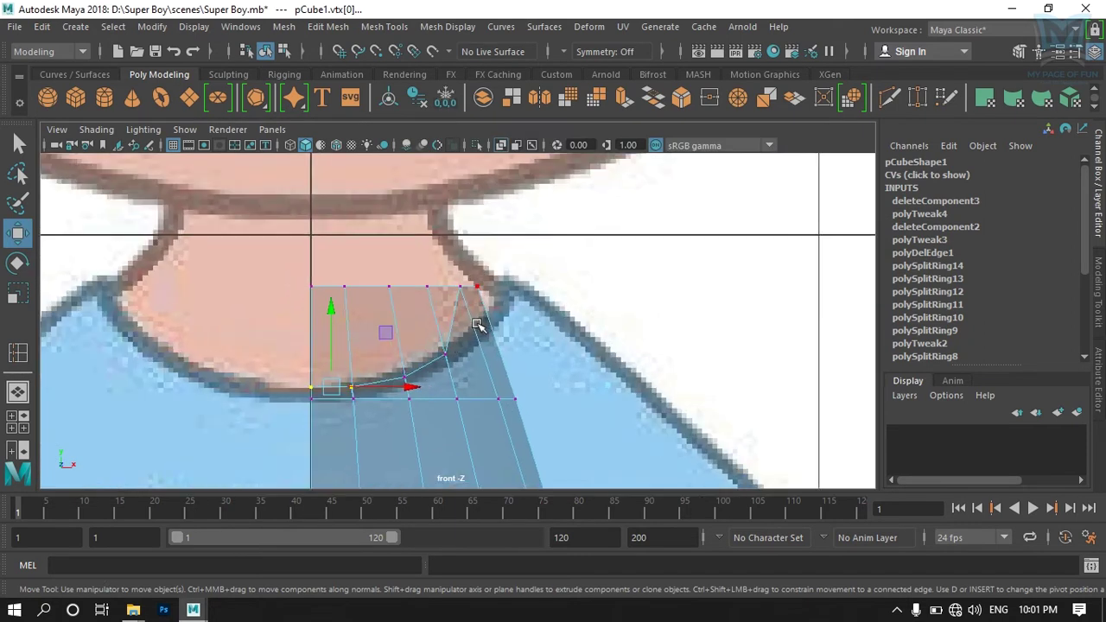
key("space")
mouse_move(610, 283)
right_mouse_down("alt")
mouse_move(617, 320)
mouse_move(605, 271)
mouse_move(572, 234)
right_mouse_up("alt")
left_click(587, 246)
scroll(652, 337, "up", 3)
key("space")
key("space")
scroll(566, 337, "down", 3)
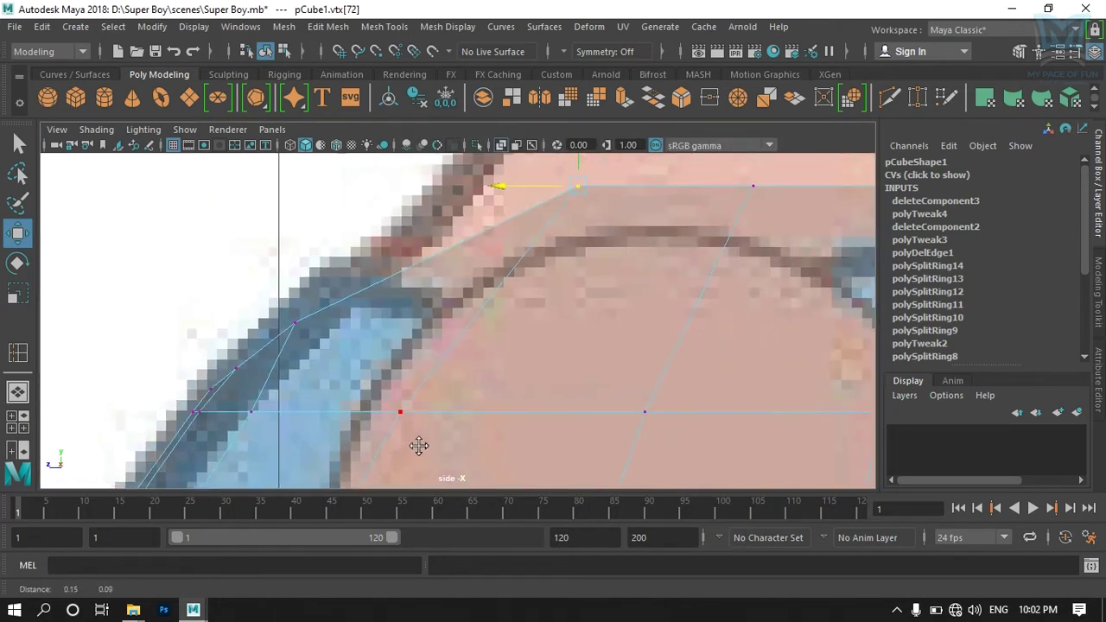
scroll(420, 446, "down", 5)
scroll(489, 342, "up", 3)
scroll(489, 342, "up", 3)
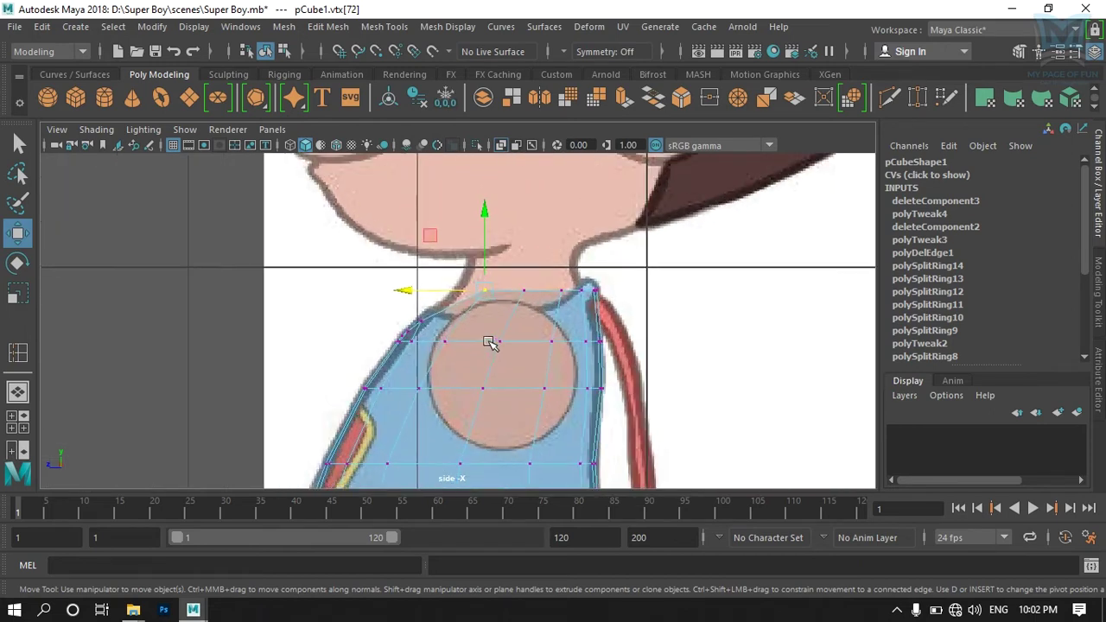
left_click_drag(489, 297, 467, 314)
Step: Lower the next neck vertices along the collar down onto the collar line
left_click(512, 285)
mouse_move(512, 285)
left_mouse_down()
mouse_move(518, 304)
mouse_move(565, 301)
left_mouse_up()
left_click(562, 285)
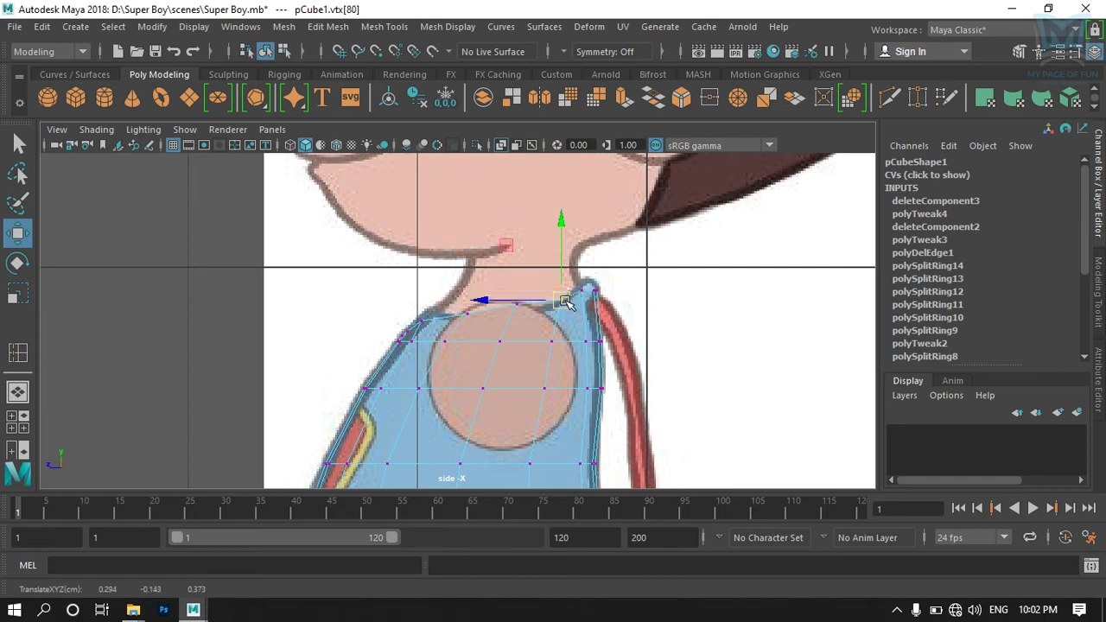
left_click(517, 305)
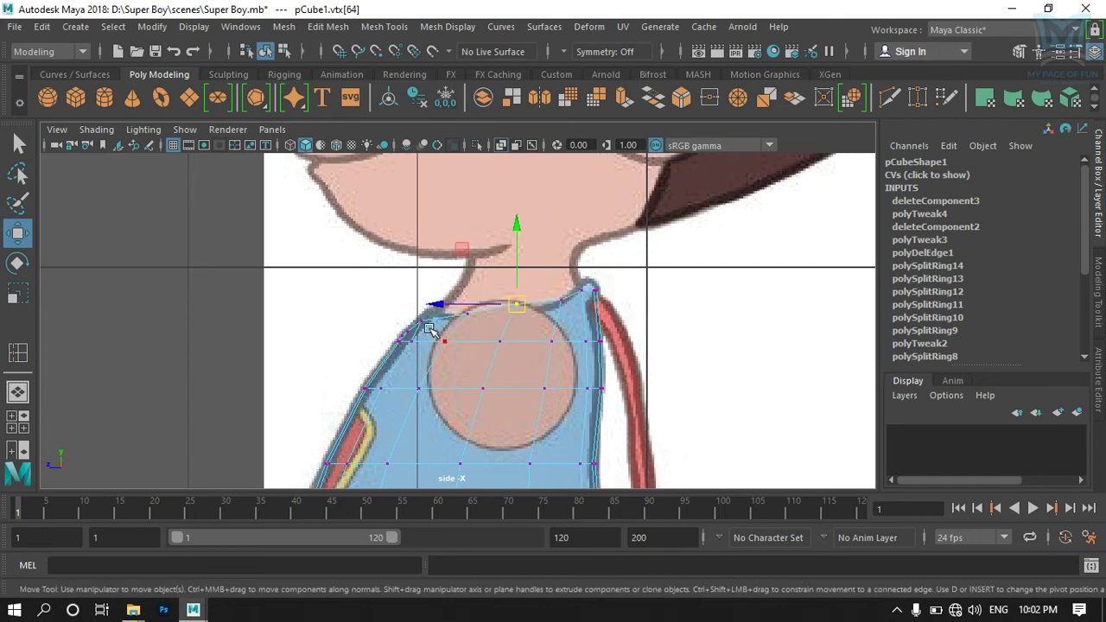
Step: In perspective, shift vertex vtx[45] along X to smooth the neck edge's curve
key("space")
mouse_move(534, 286)
left_mouse_down("alt")
mouse_move(625, 316)
mouse_move(570, 358)
mouse_move(698, 326)
mouse_move(722, 331)
mouse_move(622, 371)
mouse_move(584, 365)
mouse_move(701, 360)
left_mouse_up("alt")
left_click(700, 360)
left_click(599, 310)
left_click_drag(596, 309, 696, 365, "alt")
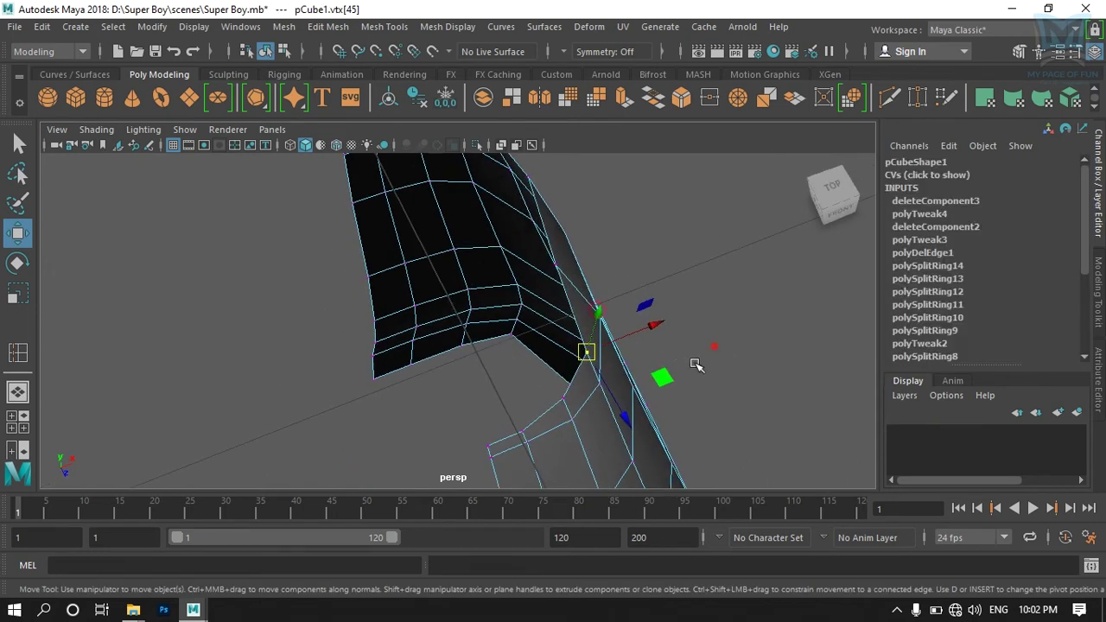
left_click_drag(654, 323, 647, 328)
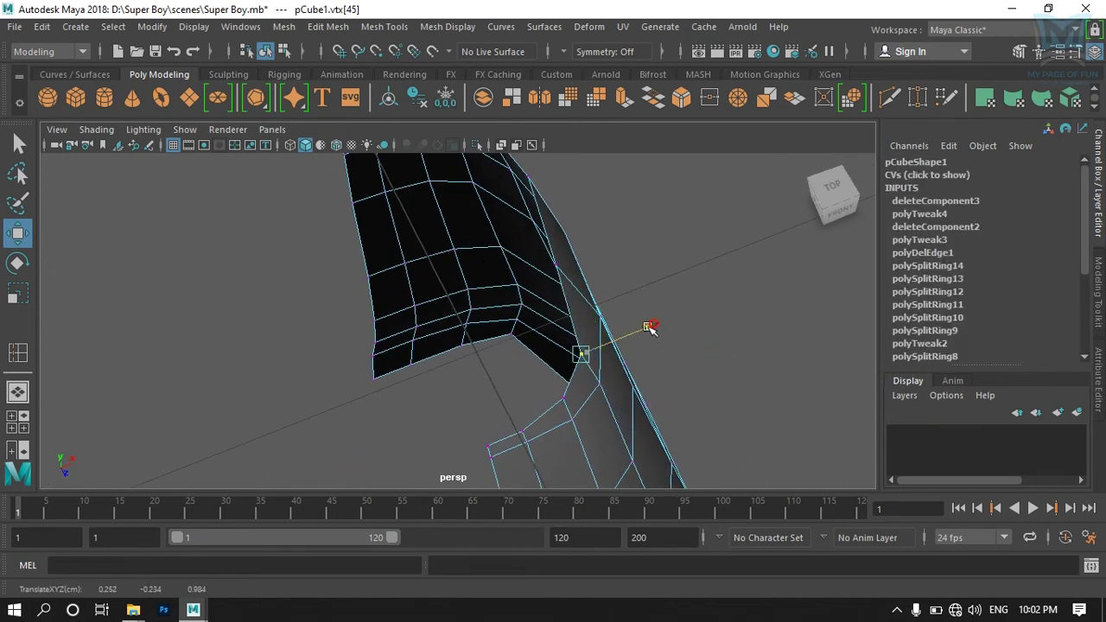
left_click(558, 269)
mouse_move(628, 290)
left_mouse_down("alt")
mouse_move(683, 282)
mouse_move(584, 208)
mouse_move(629, 239)
mouse_move(535, 306)
left_mouse_up("alt")
mouse_move(627, 343)
left_mouse_down()
mouse_move(481, 336)
mouse_move(509, 306)
mouse_move(441, 377)
left_mouse_up()
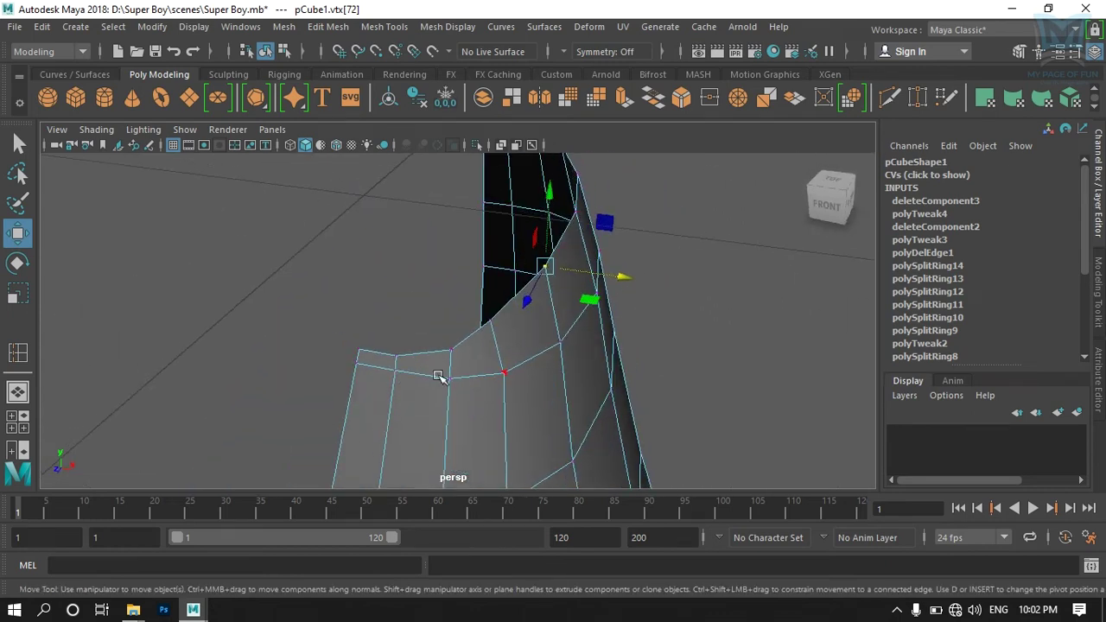
Step: Nudge two neck-curve vertices down along the collar and check them in perspective
key("space")
key("space")
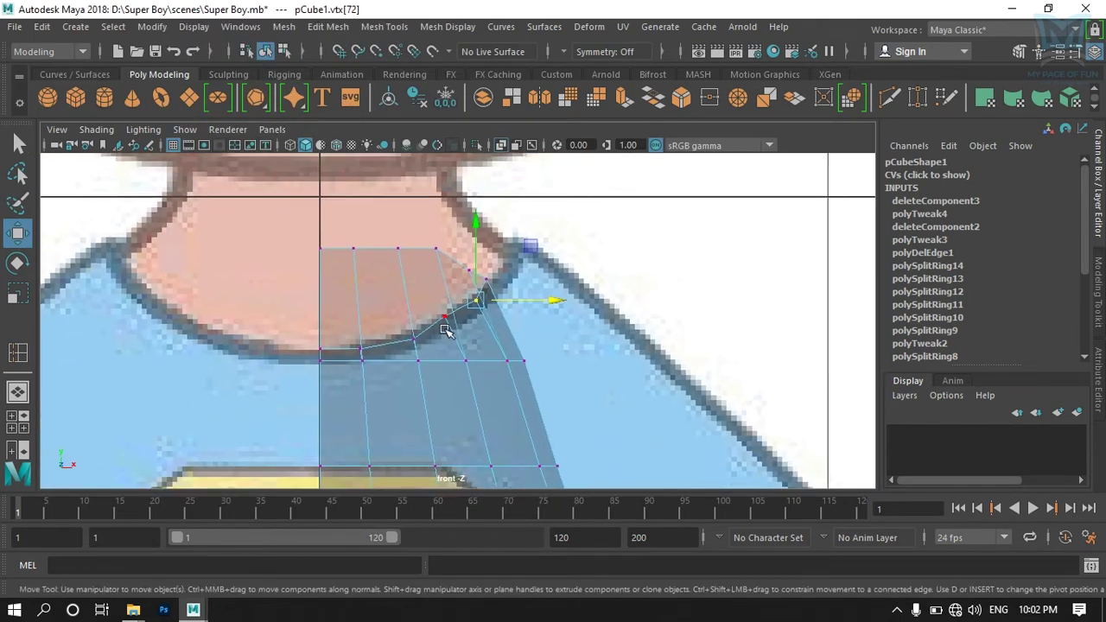
left_click_drag(438, 313, 455, 321)
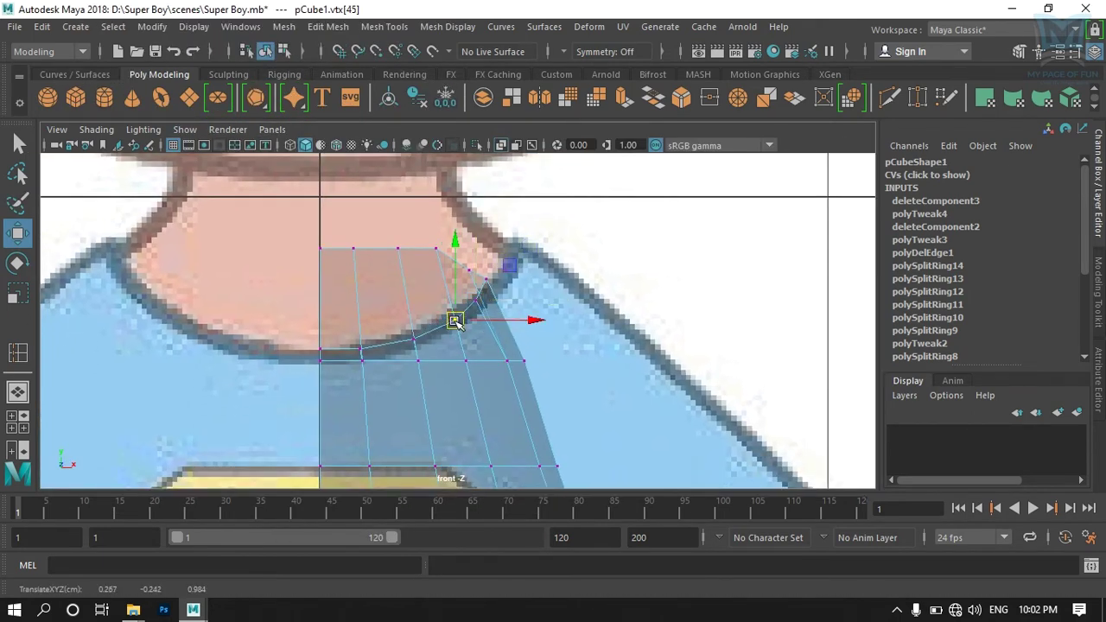
left_click_drag(482, 274, 488, 285)
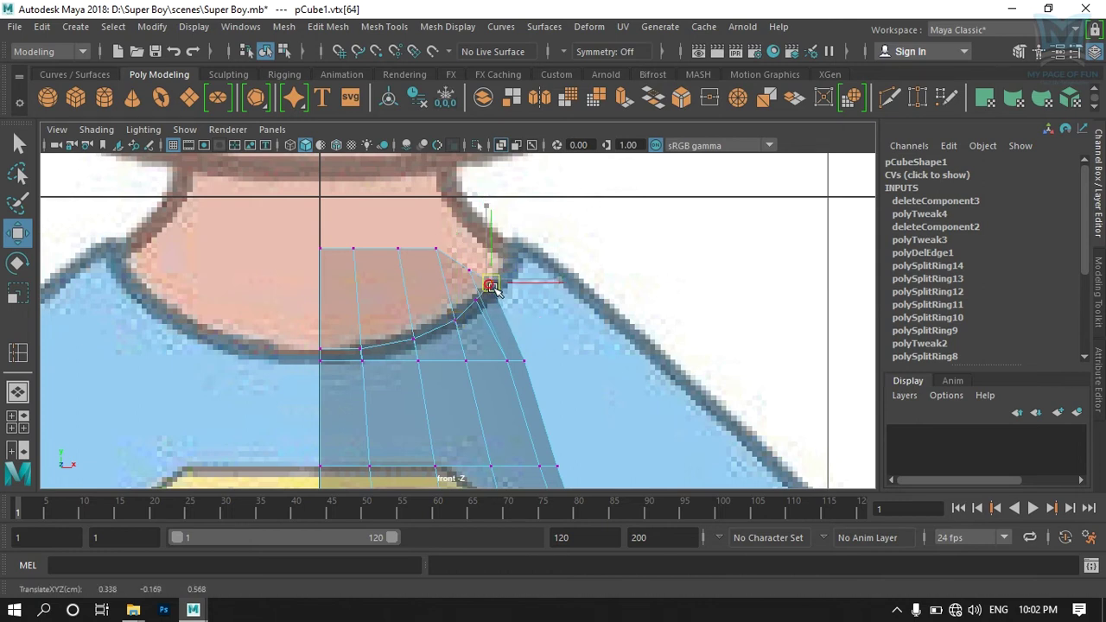
key("space")
key("space")
mouse_move(671, 266)
left_mouse_down("alt")
mouse_move(501, 247)
mouse_move(723, 254)
left_mouse_up("alt")
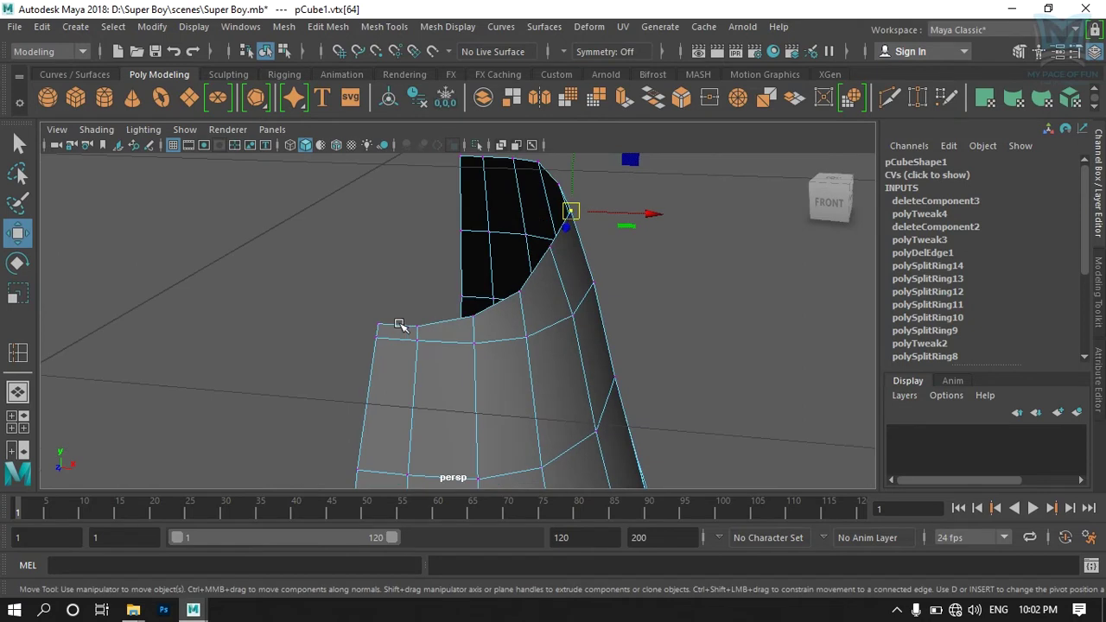
key("space")
Step: Select the back neck vertex and nudge it slightly right onto the collar outline
scroll(473, 313, "down", 2)
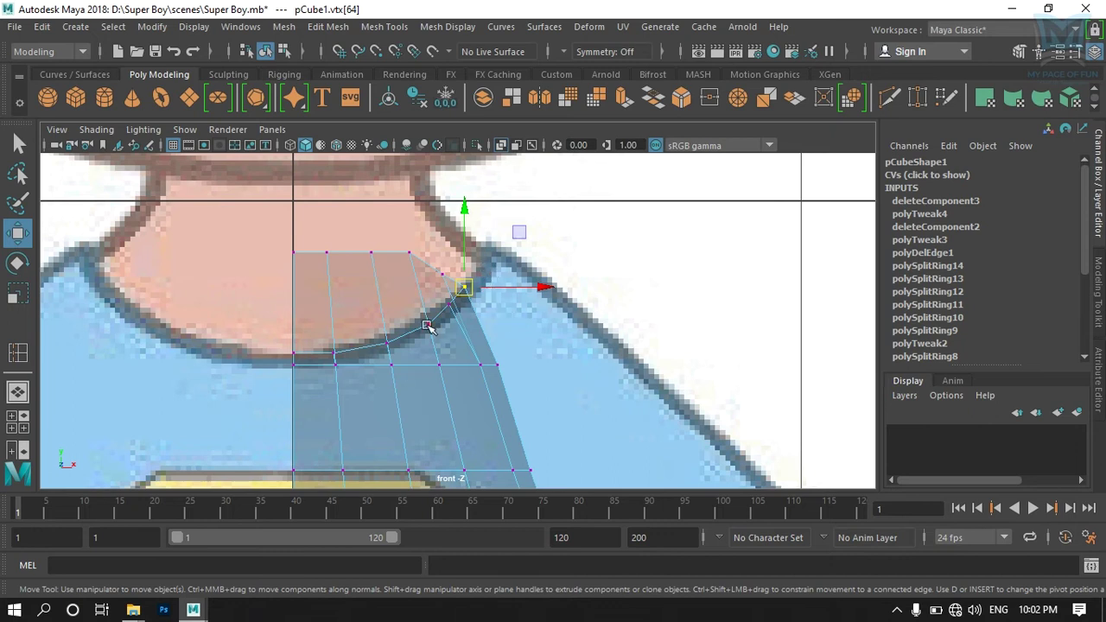
left_click(444, 268)
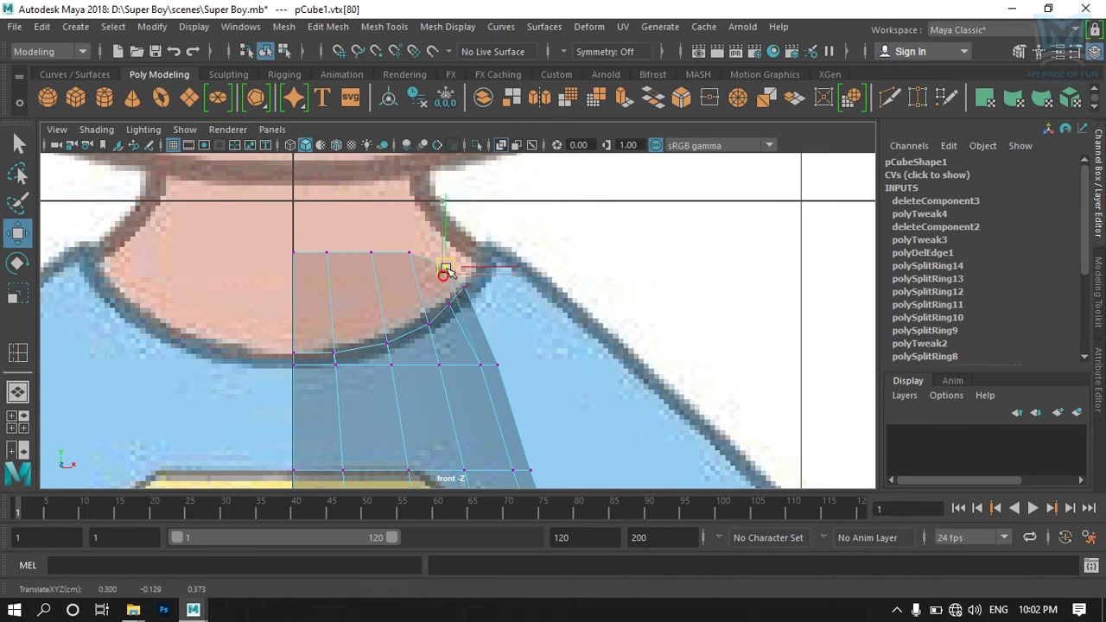
key("space")
key("space")
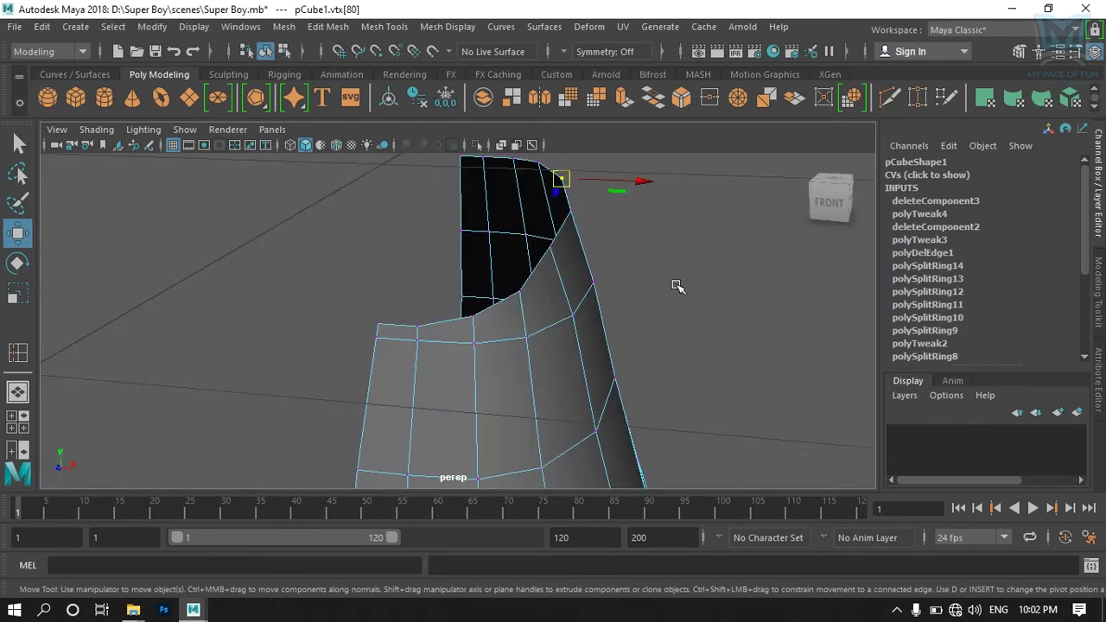
key("space")
key("space")
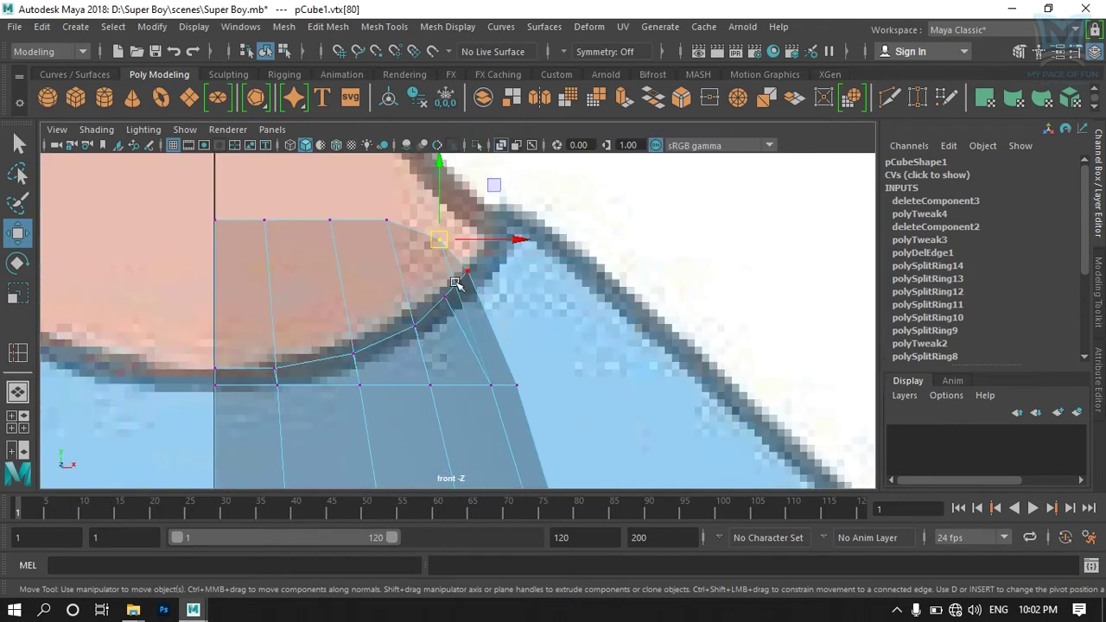
scroll(489, 300, "down", 6)
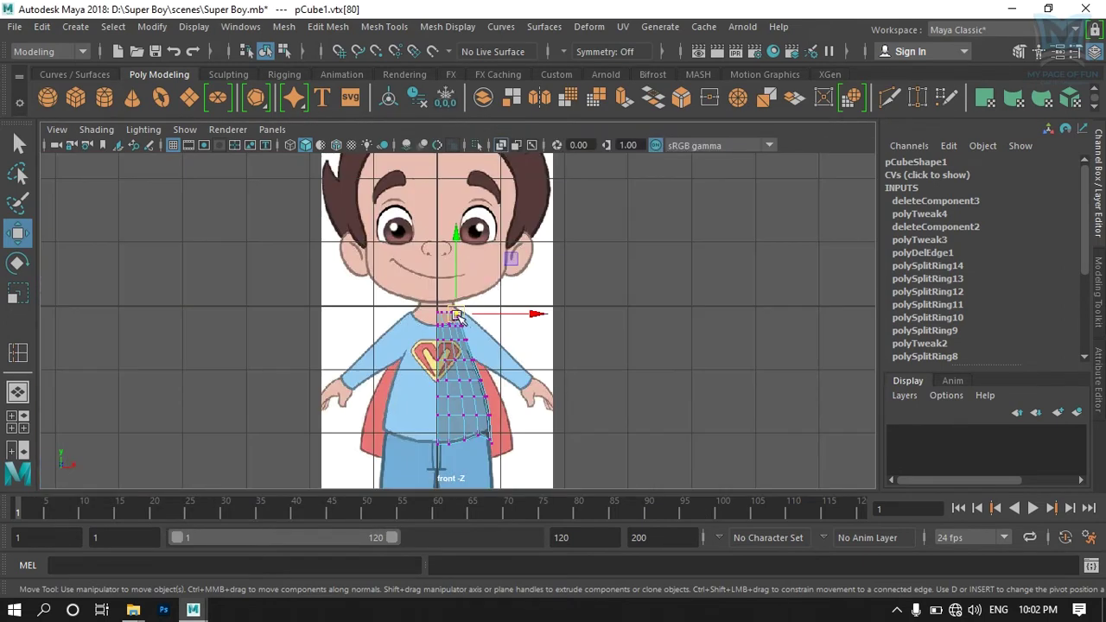
scroll(470, 311, "up", 3)
scroll(486, 289, "up", 3)
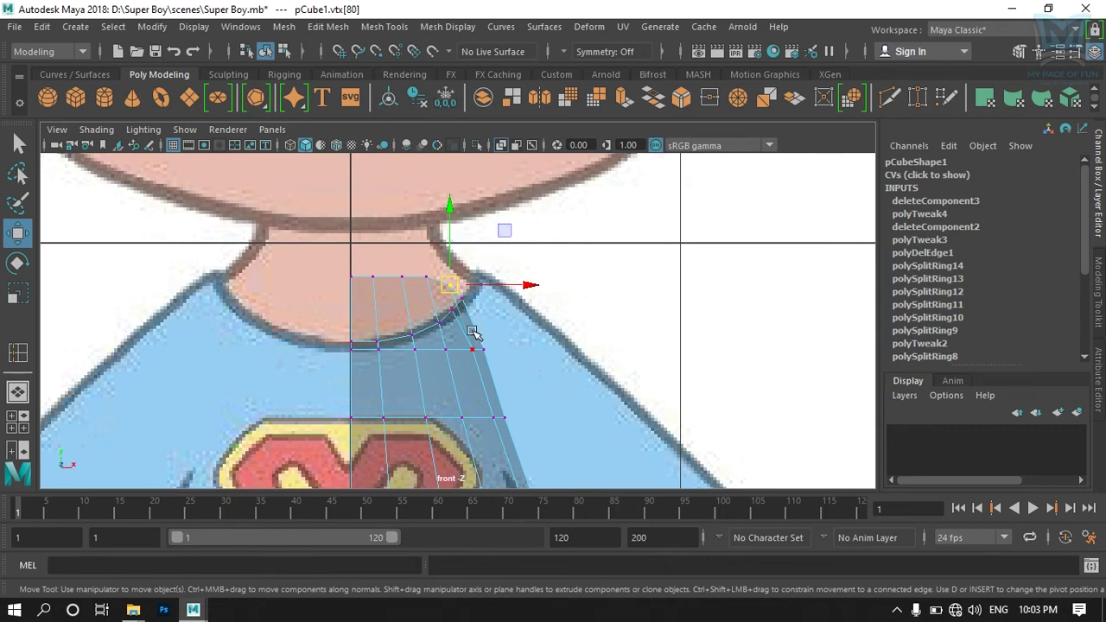
left_click(444, 302)
scroll(447, 302, "up", 3)
scroll(443, 289, "up", 3)
left_click_drag(456, 274, 460, 277)
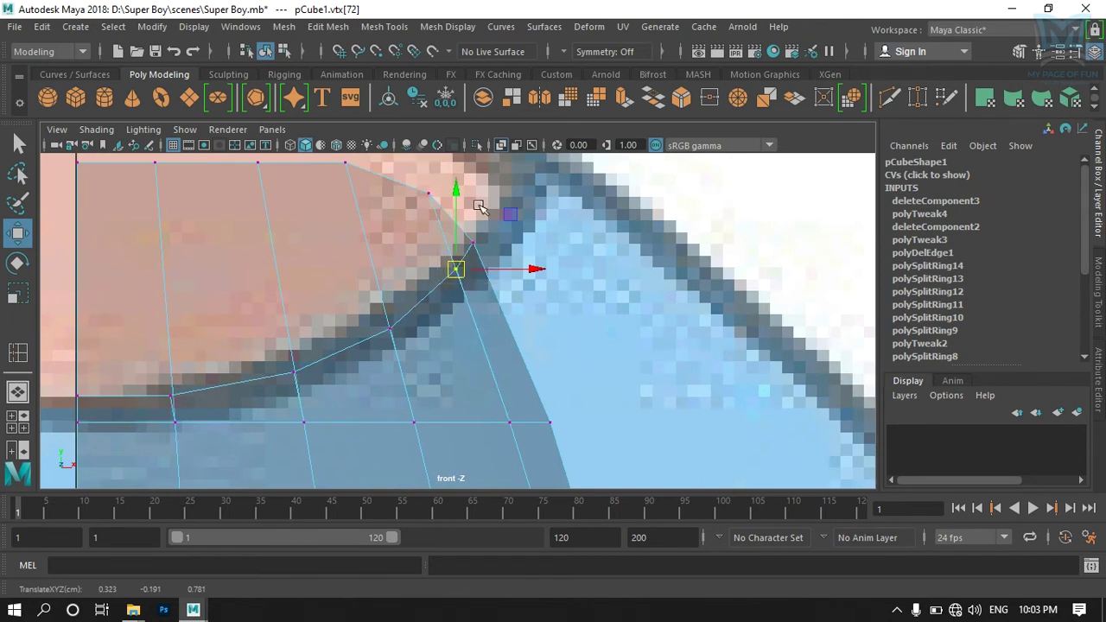
Step: Marquee-select the top-edge neck vertices and raise them slightly along Y, then reframe the view
middle_click_drag(263, 324, 482, 436, "alt")
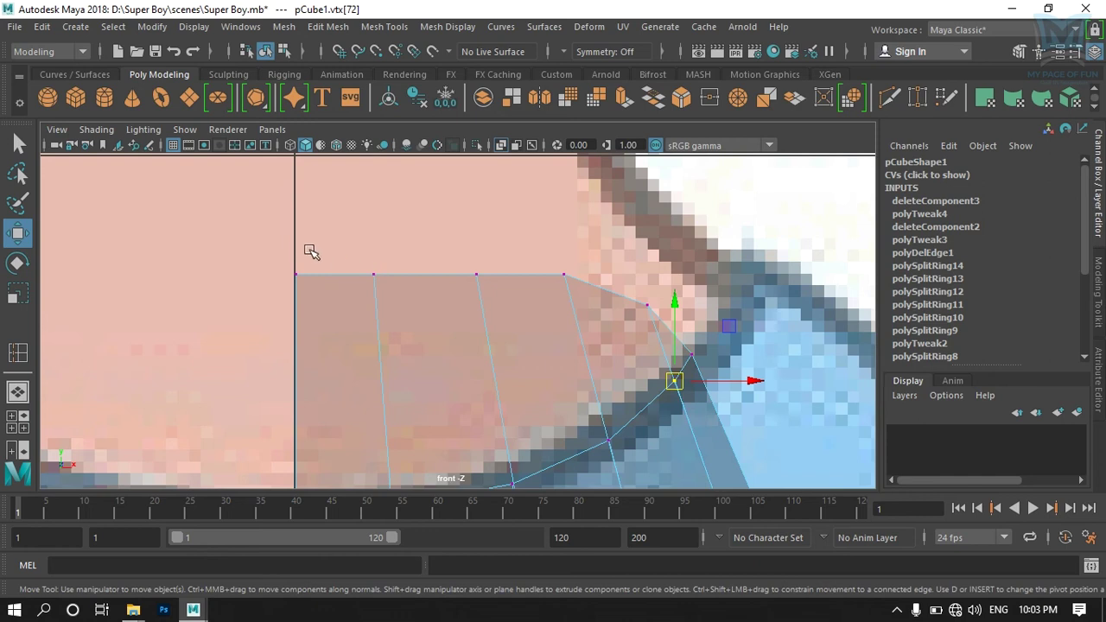
left_click_drag(323, 277, 491, 324)
left_click_drag(387, 208, 384, 193)
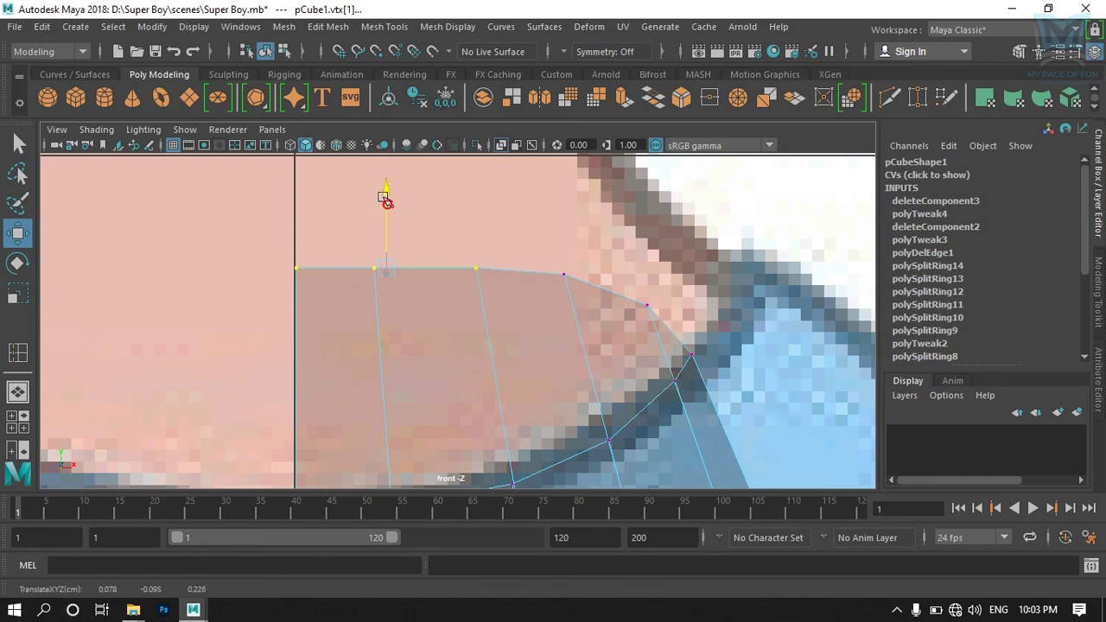
mouse_move(283, 227)
left_mouse_down()
mouse_move(319, 263)
mouse_move(353, 233)
left_mouse_up()
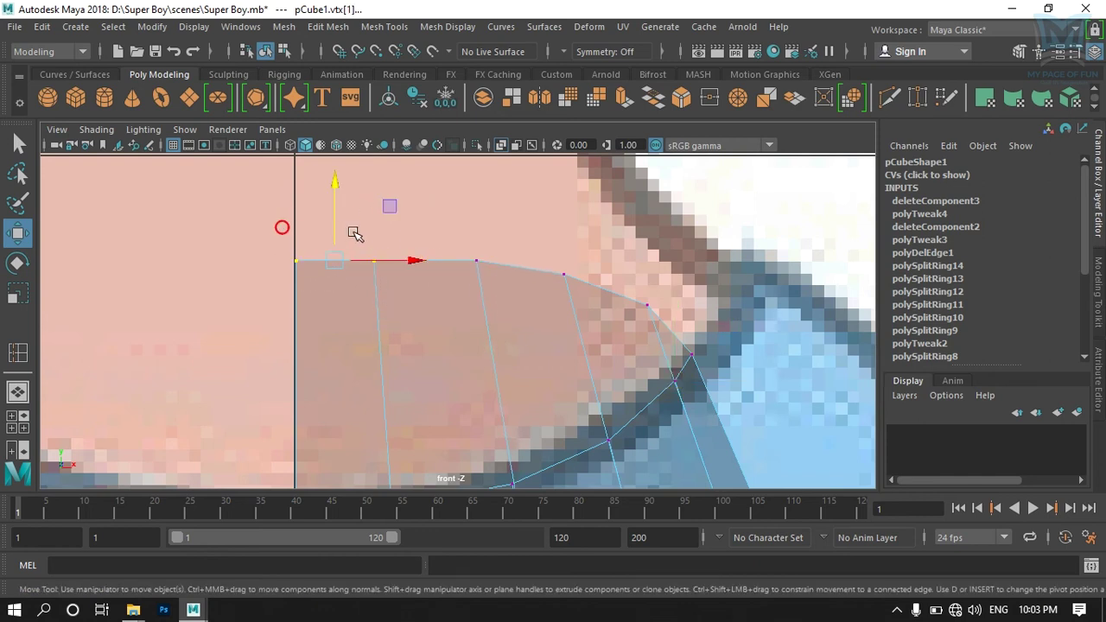
key("a")
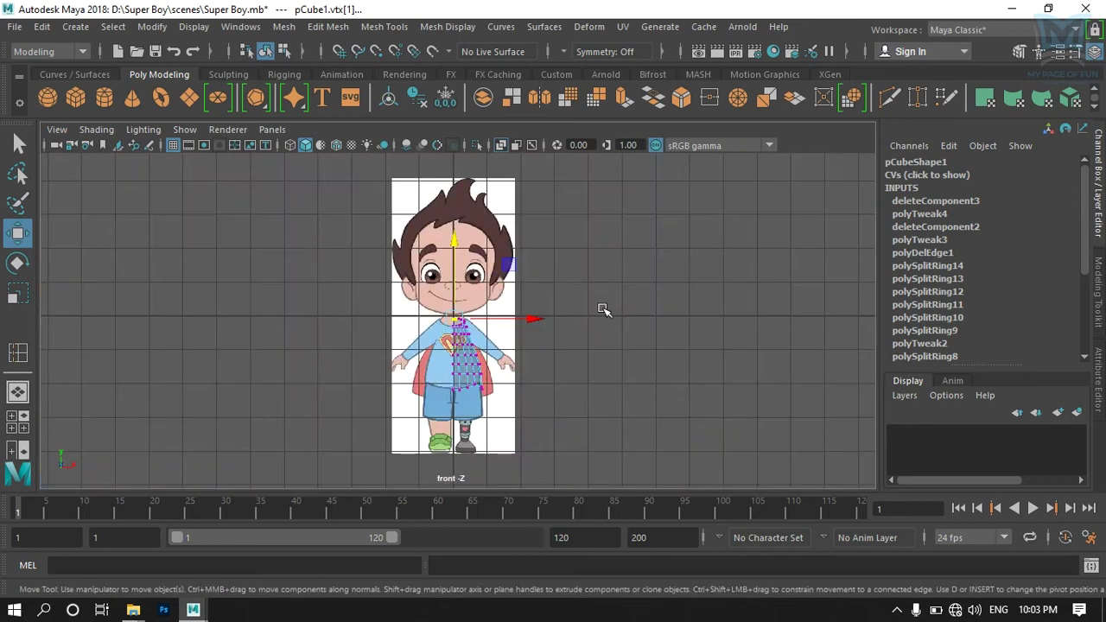
scroll(571, 335, "up", 3)
scroll(555, 330, "up", 2)
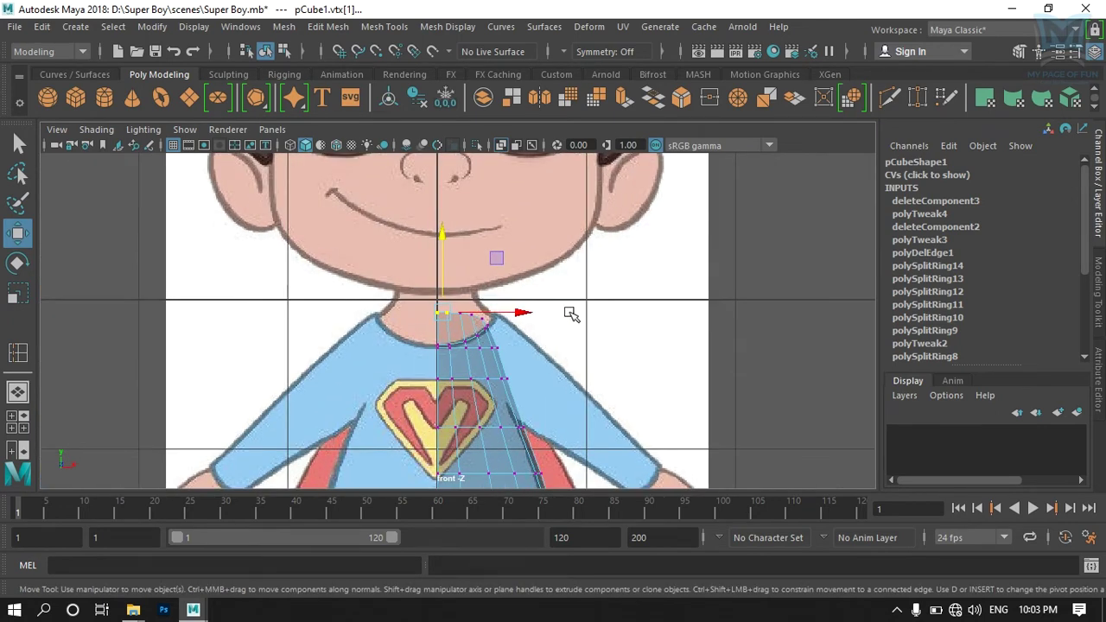
key("space")
key("space")
key("space")
key("space")
Step: Switch the torso to face mode and pick two faces inside the side view's shoulder circle
mouse_move(558, 388)
middle_mouse_down("alt")
mouse_move(526, 286)
mouse_move(521, 336)
middle_mouse_up("alt")
scroll(526, 289, "up", 2)
right_click_drag(522, 268, 519, 201)
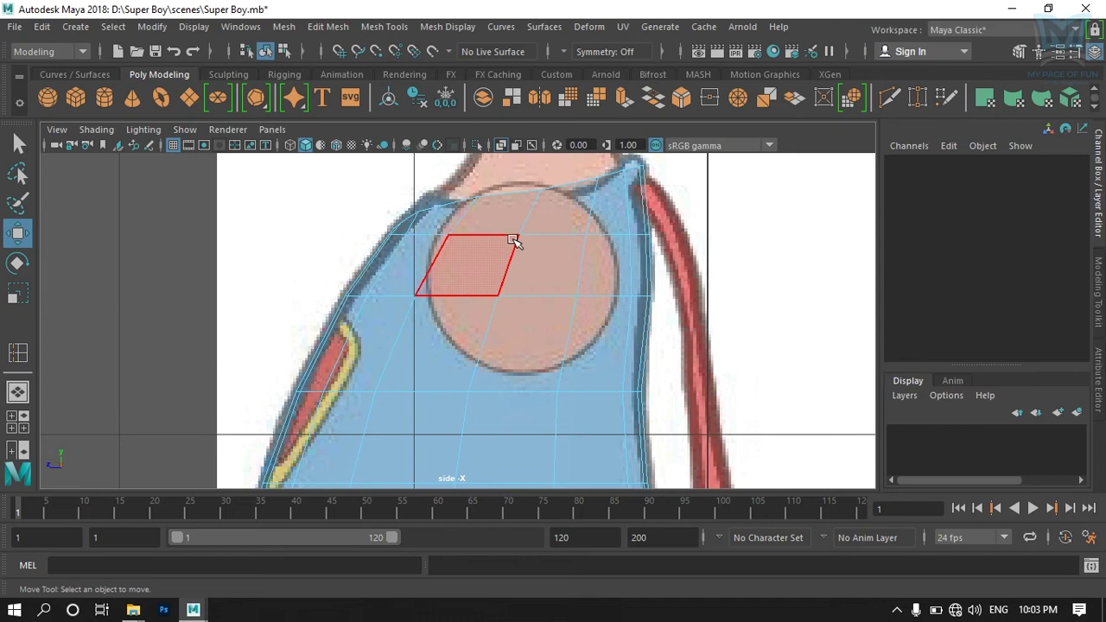
mouse_move(529, 240)
middle_mouse_down("alt")
mouse_move(518, 309)
mouse_move(547, 320)
middle_mouse_up("alt")
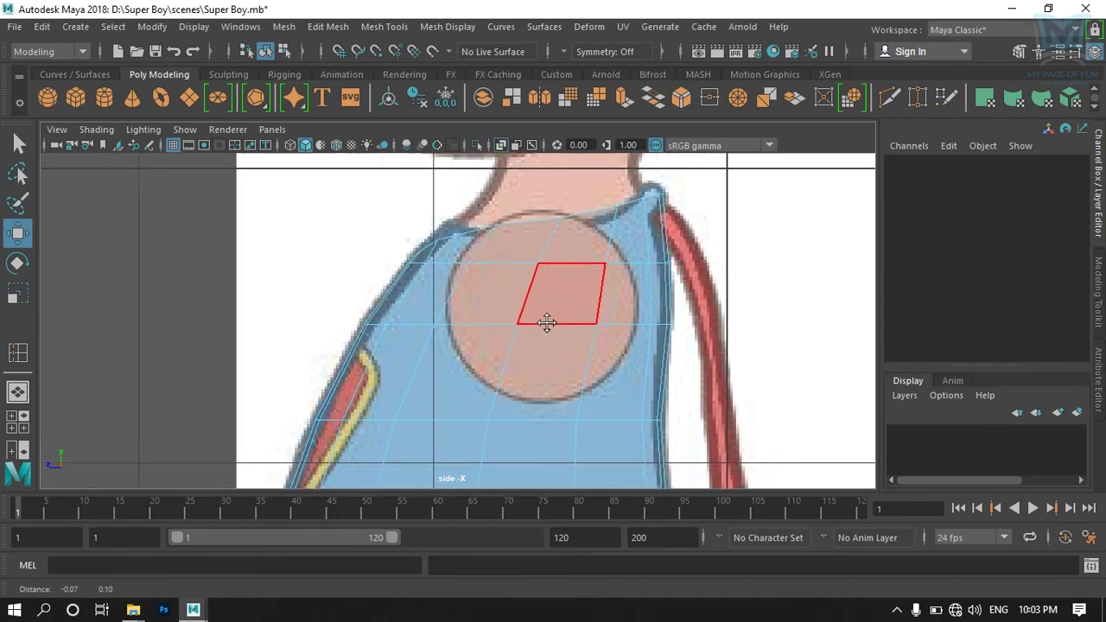
left_click(510, 289)
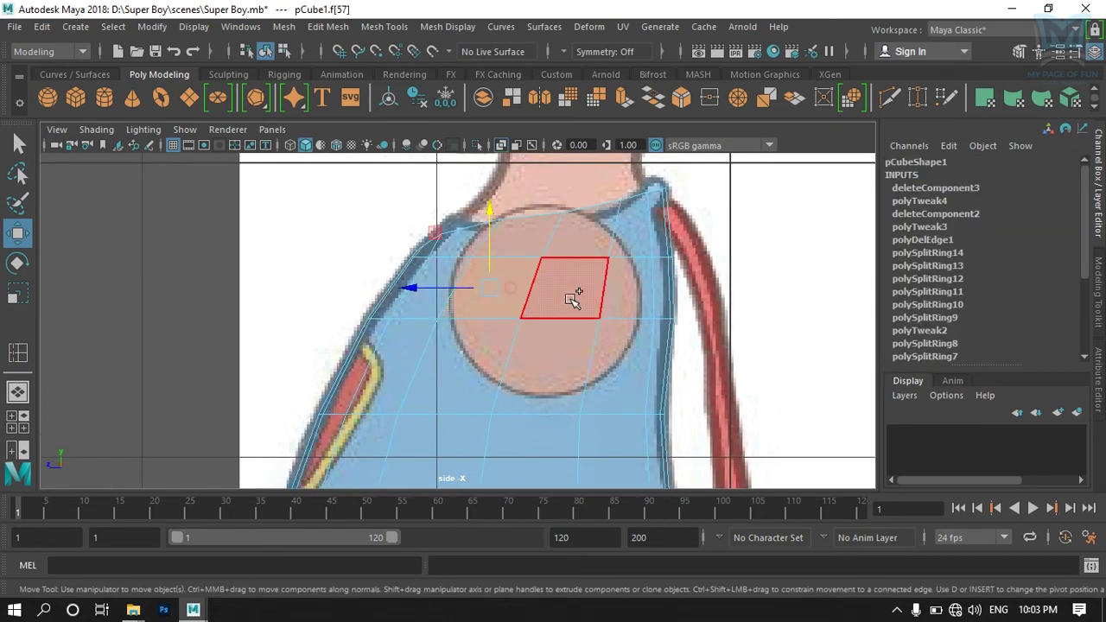
left_click(551, 368, "shift")
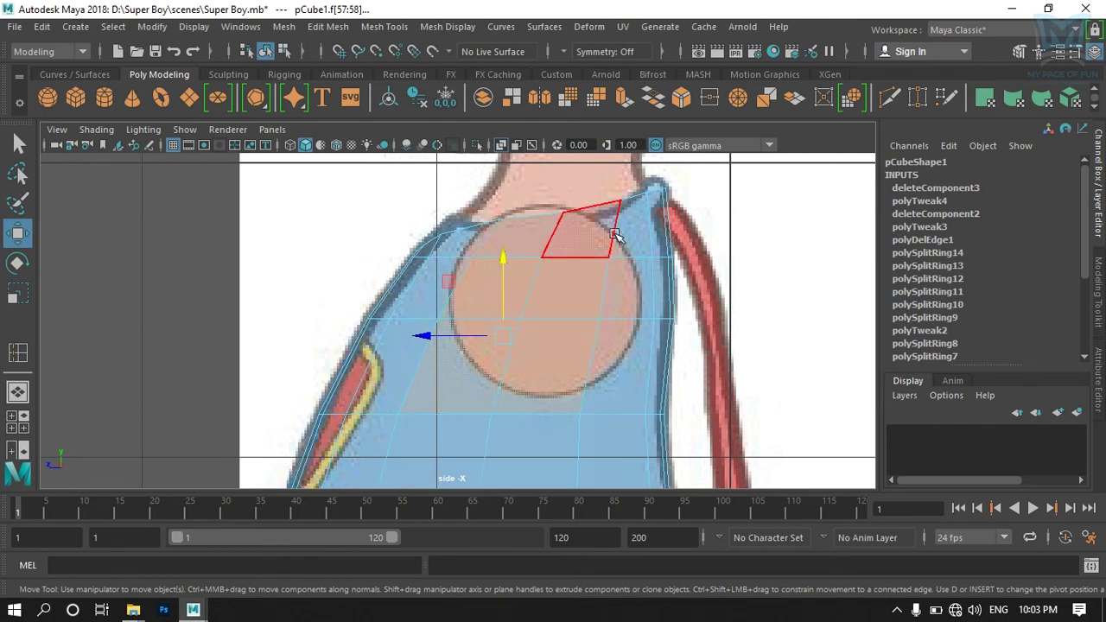
key("space")
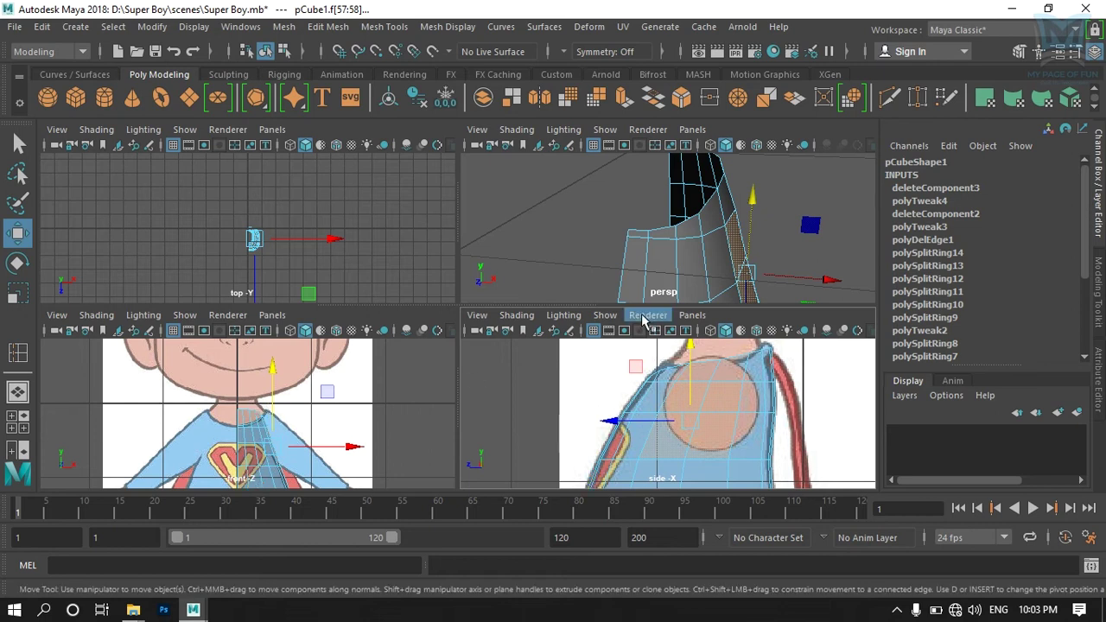
Step: Reselect the torso, select the face inside the shoulder circle plus its neighbour, and zoom on the chest
key("space")
left_click(523, 238)
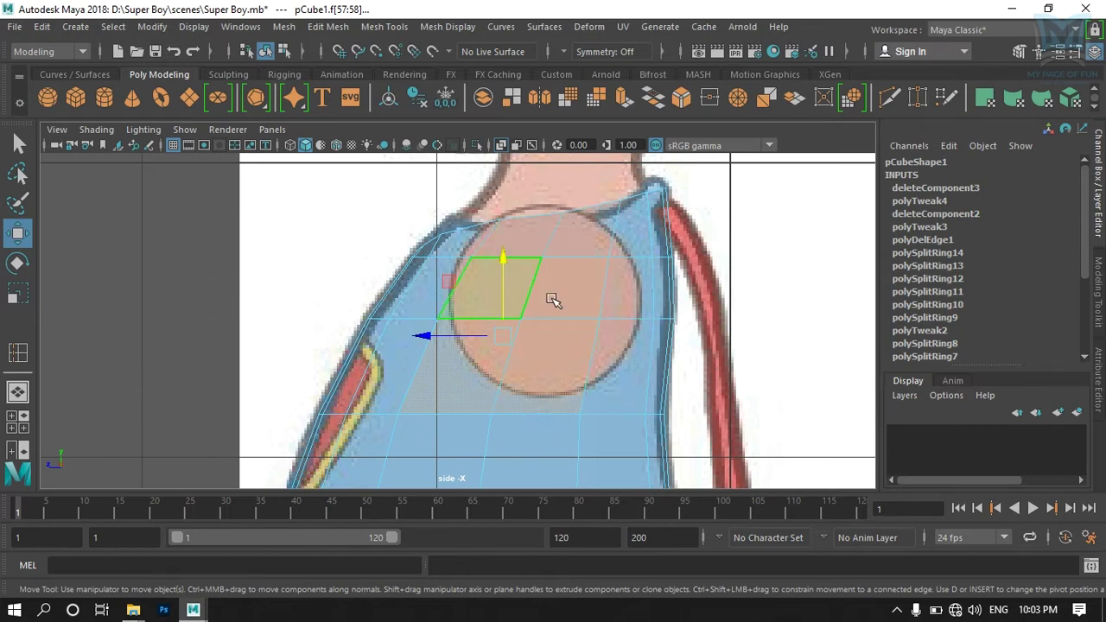
left_click(847, 304)
left_click(496, 302)
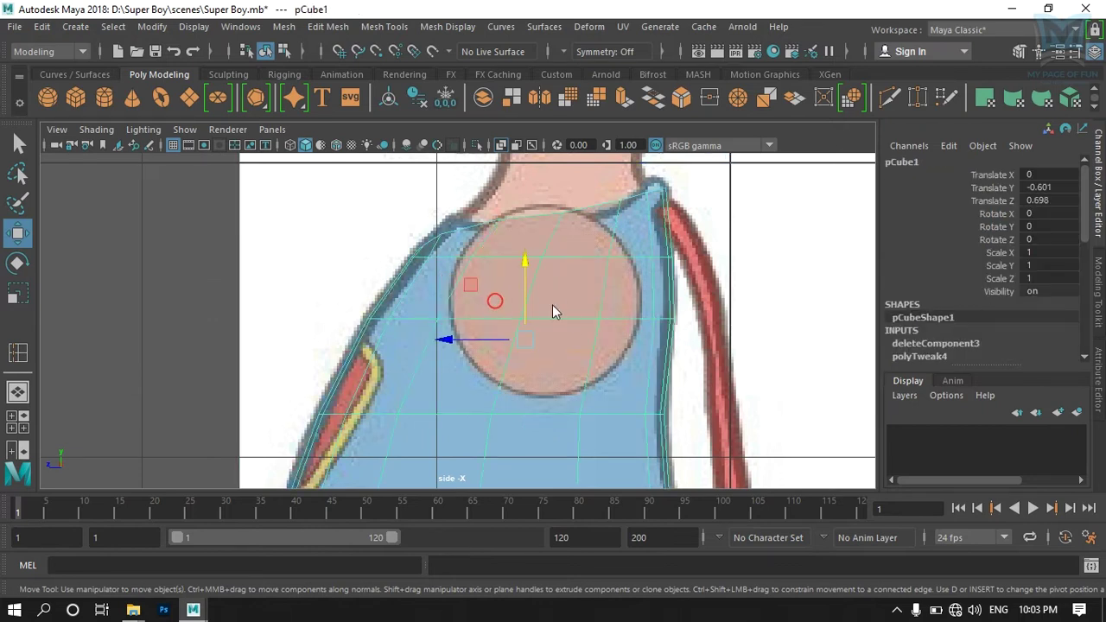
right_click_drag(553, 156, 548, 182)
left_click(553, 288)
left_click(464, 373, "shift")
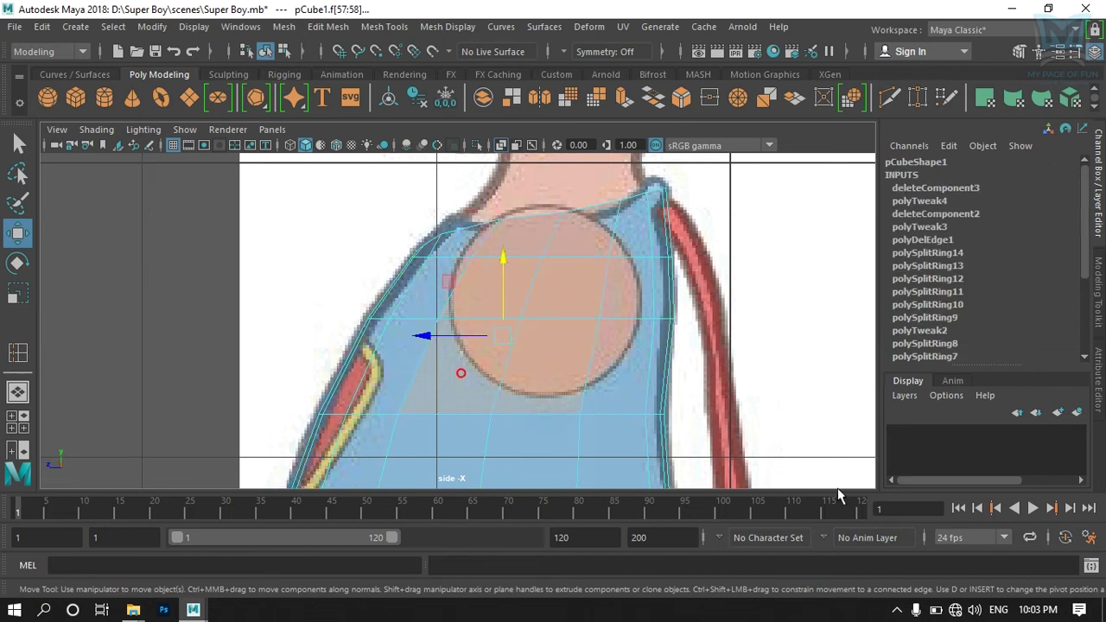
scroll(761, 370, "up", 2)
scroll(659, 316, "up", 2)
scroll(509, 179, "down", 1)
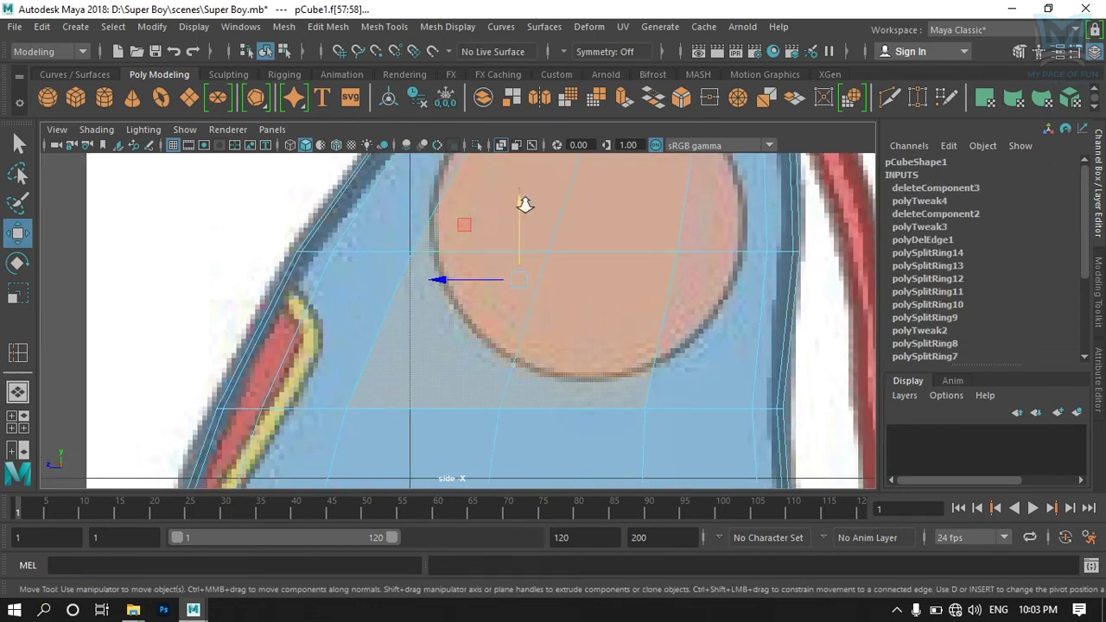
scroll(524, 202, "down", 3)
scroll(482, 296, "up", 2)
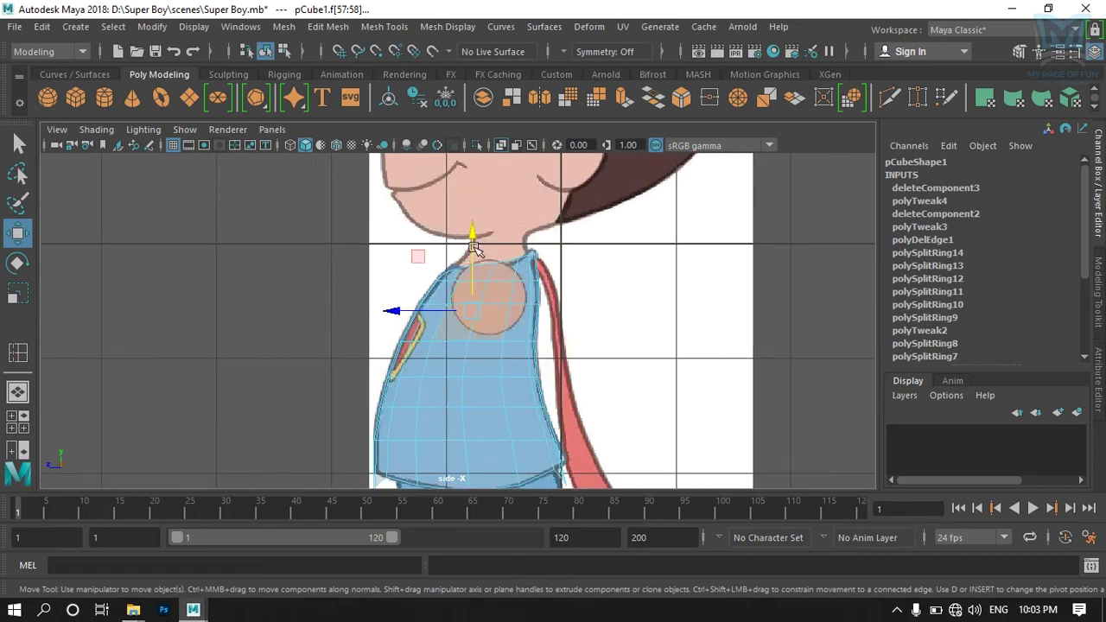
scroll(482, 279, "up", 2)
scroll(484, 185, "up", 2)
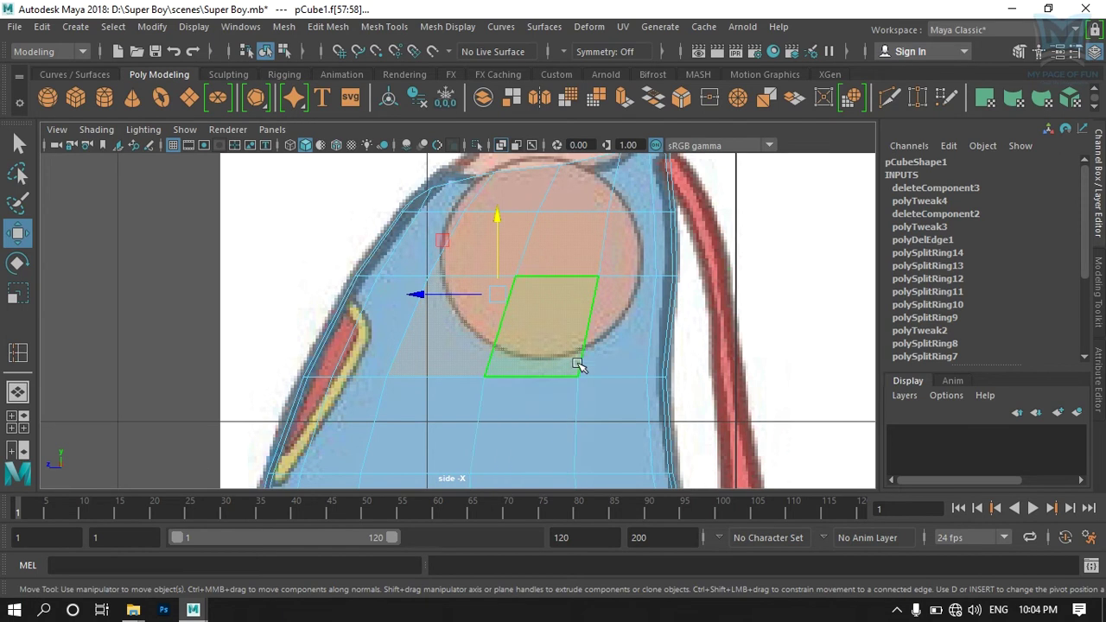
scroll(466, 289, "up", 1)
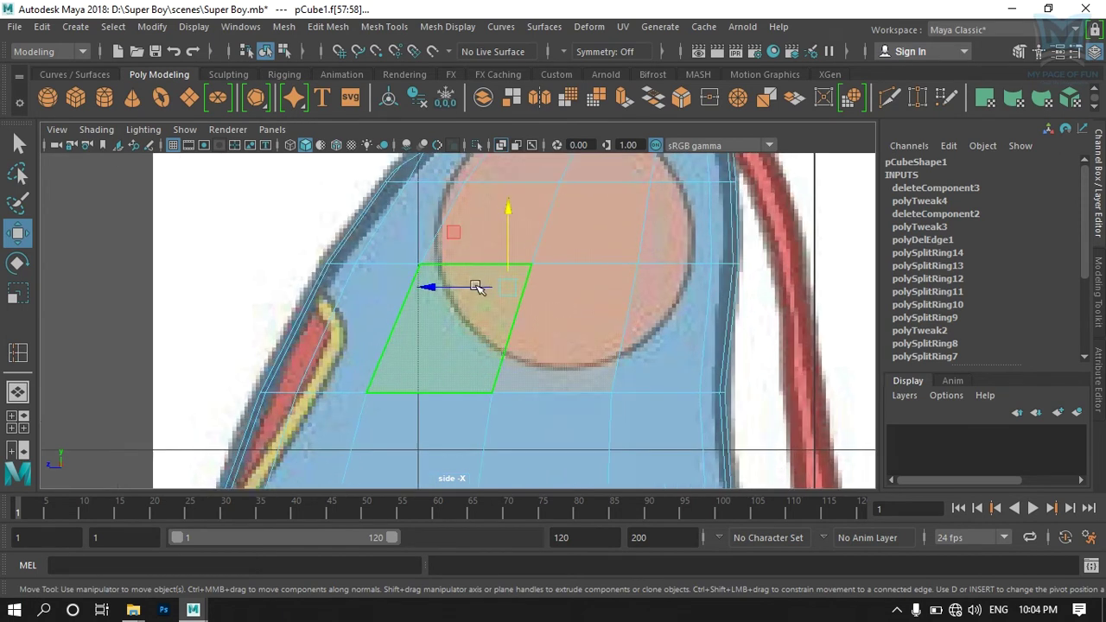
scroll(510, 313, "up", 1)
scroll(527, 277, "up", 1)
Step: In vertex mode, move the first shoulder vertices onto the round arm outline in the side view
right_click_drag(539, 240, 450, 145)
left_click(337, 392)
left_click_drag(338, 394, 391, 347)
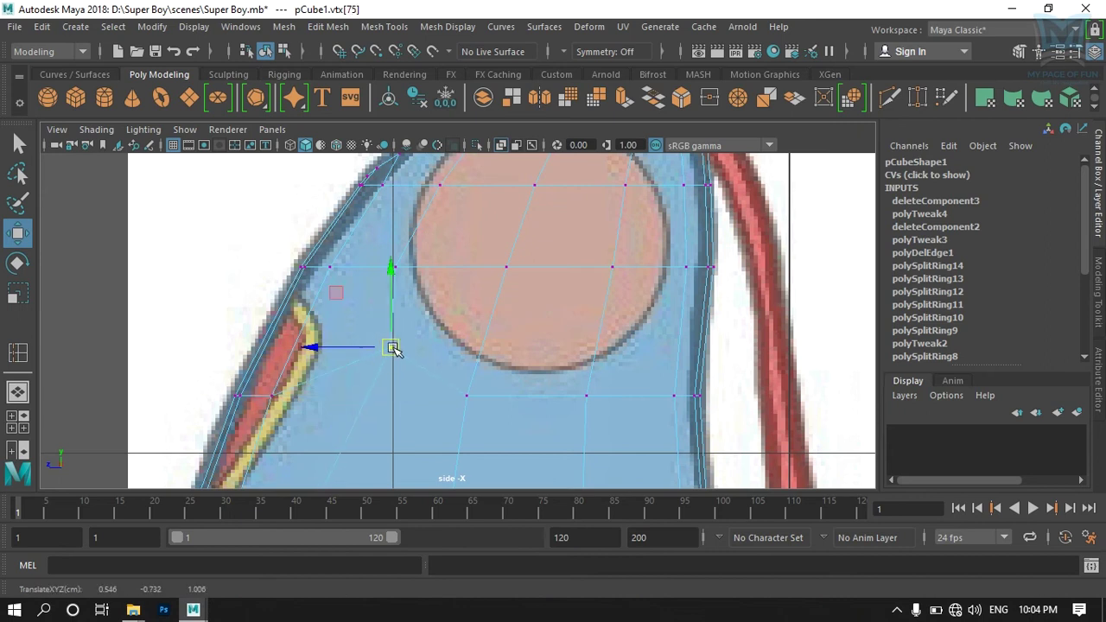
left_click(584, 395)
left_click_drag(585, 395, 587, 383)
left_click(612, 266)
left_click_drag(622, 275, 666, 274)
left_click(388, 261)
left_click_drag(389, 265, 405, 271)
left_click(502, 266)
left_click_drag(521, 269, 539, 266)
Step: Pull the vertices at the circle's top, left and bottom onto the shoulder outline
middle_click_drag(563, 173, 543, 259, "alt")
left_click(512, 271)
left_click_drag(513, 273, 529, 236)
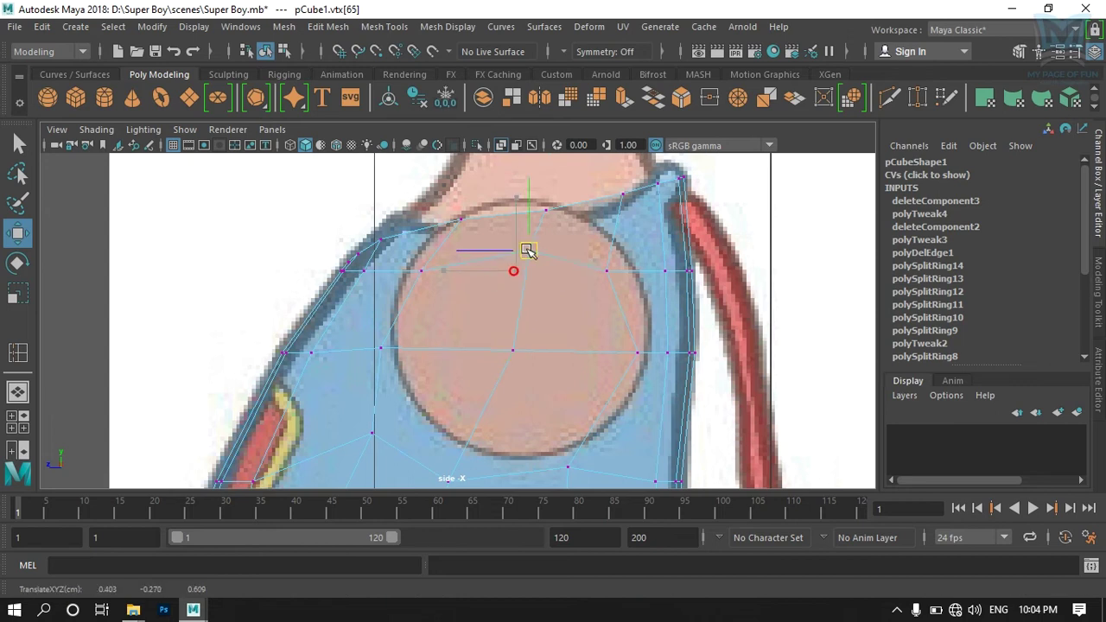
left_click(421, 271)
middle_click_drag(562, 343, 580, 286, "alt")
left_click_drag(356, 352, 394, 370)
left_click_drag(494, 424, 507, 413)
mouse_move(565, 383)
left_mouse_down()
mouse_move(611, 419)
mouse_move(590, 404)
left_mouse_up()
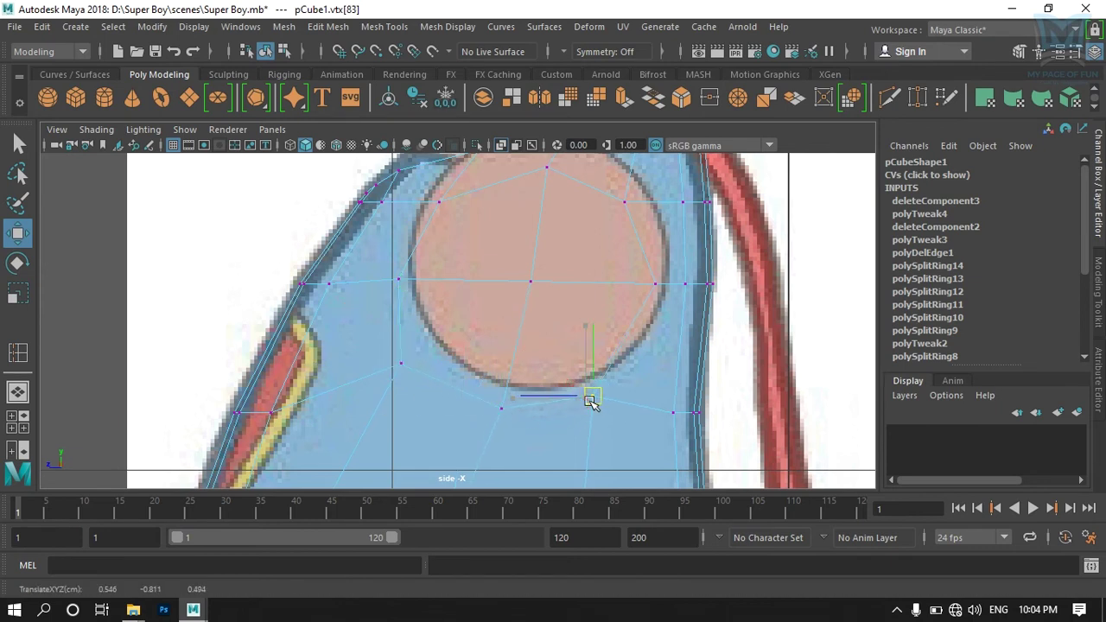
left_click_drag(383, 358, 417, 373)
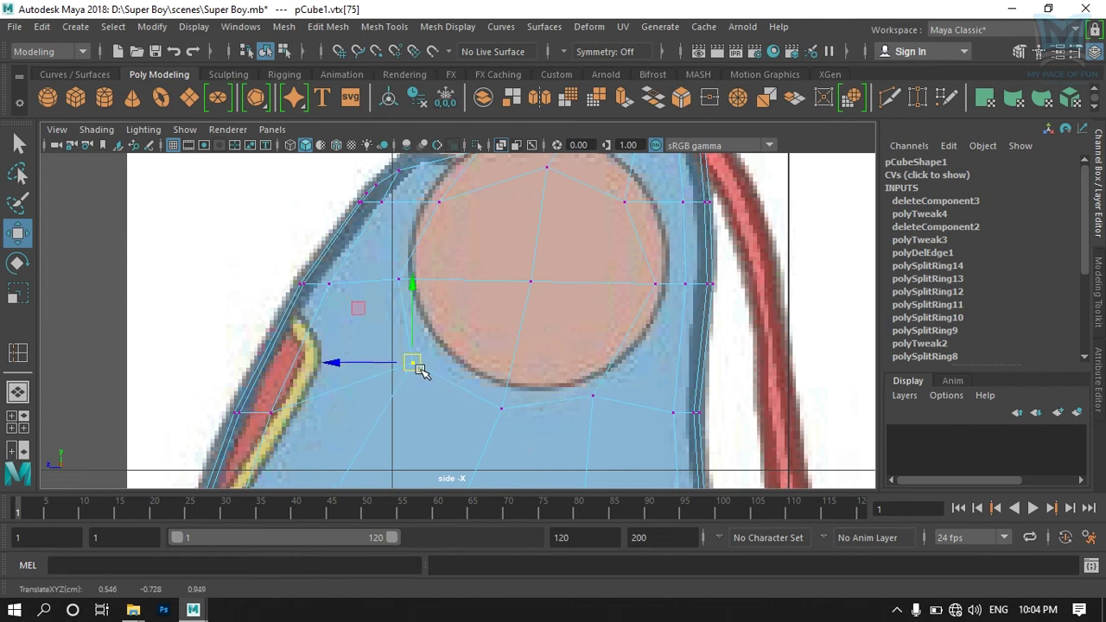
middle_click_drag(570, 345, 566, 406, "alt")
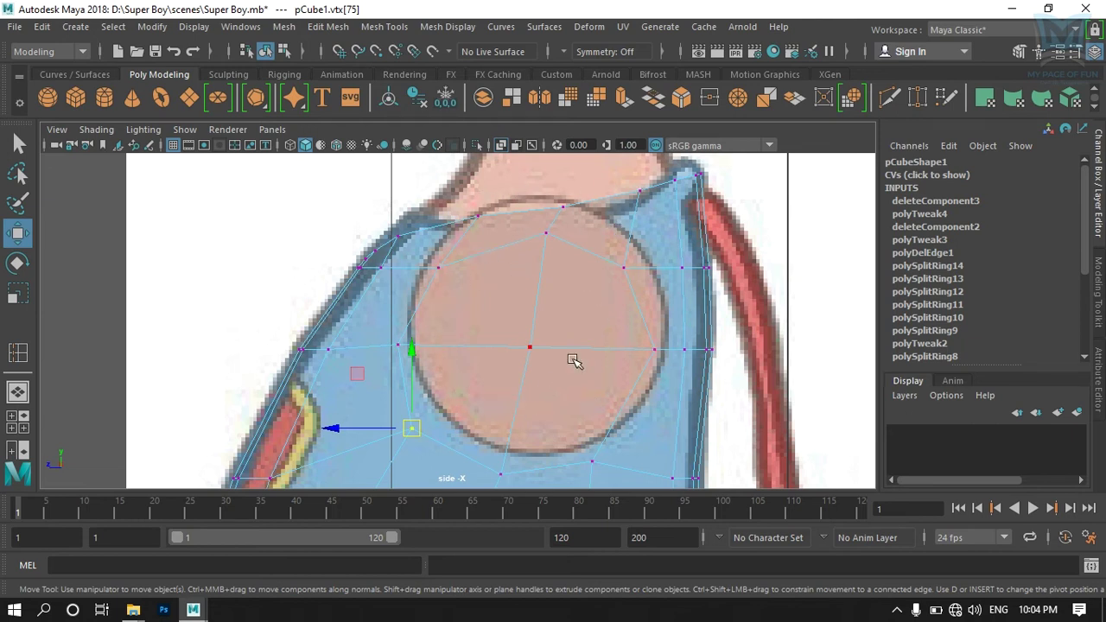
Step: Check the chest mesh in the front and perspective views, then return to the side view
key("space")
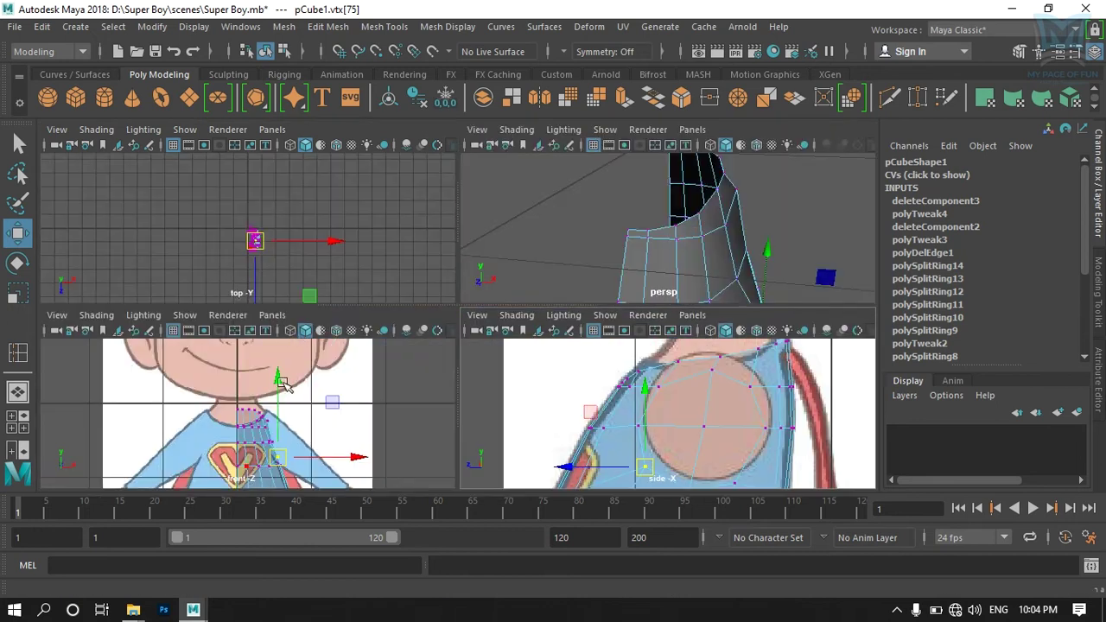
key("space")
middle_click_drag(437, 358, 384, 257, "alt")
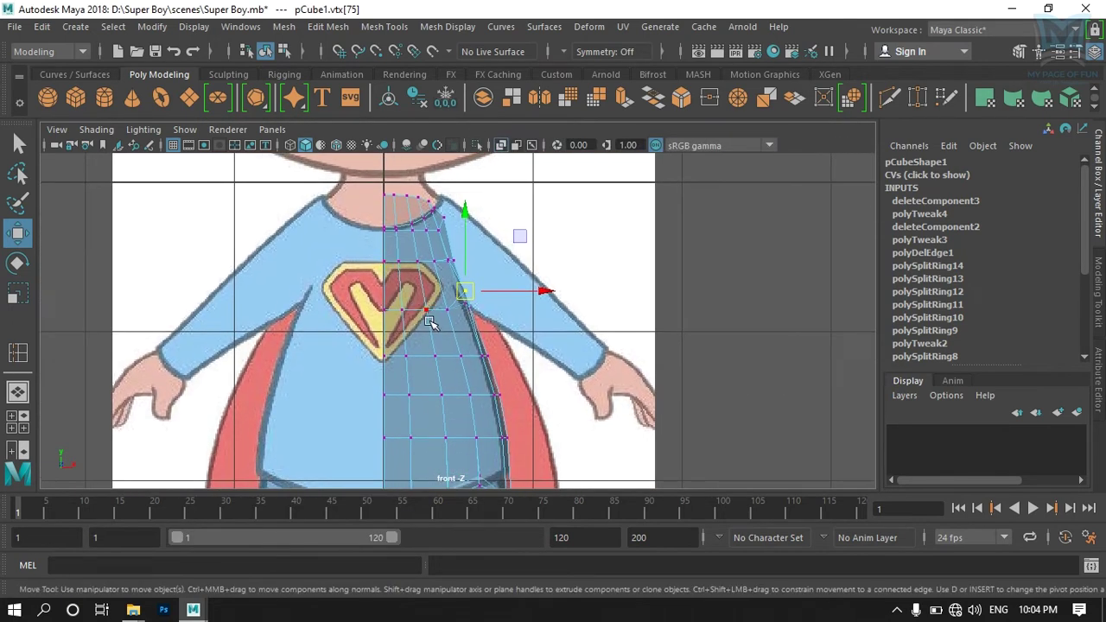
scroll(439, 302, "up", 3)
scroll(440, 316, "up", 2)
scroll(497, 293, "up", 2)
key("space")
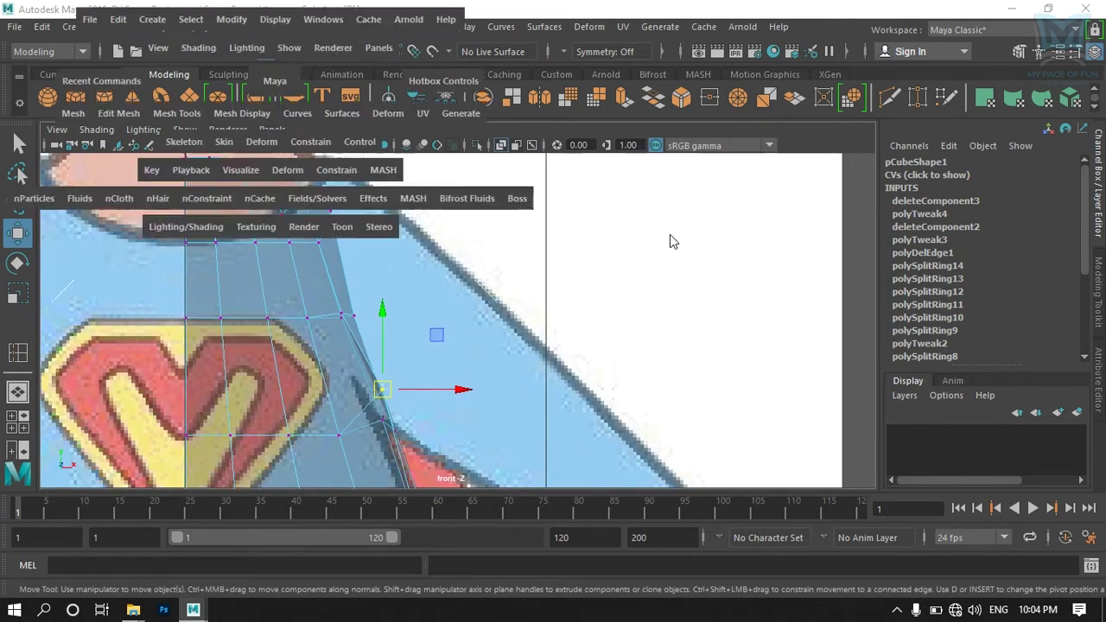
left_click_drag(668, 240, 488, 315)
key("space")
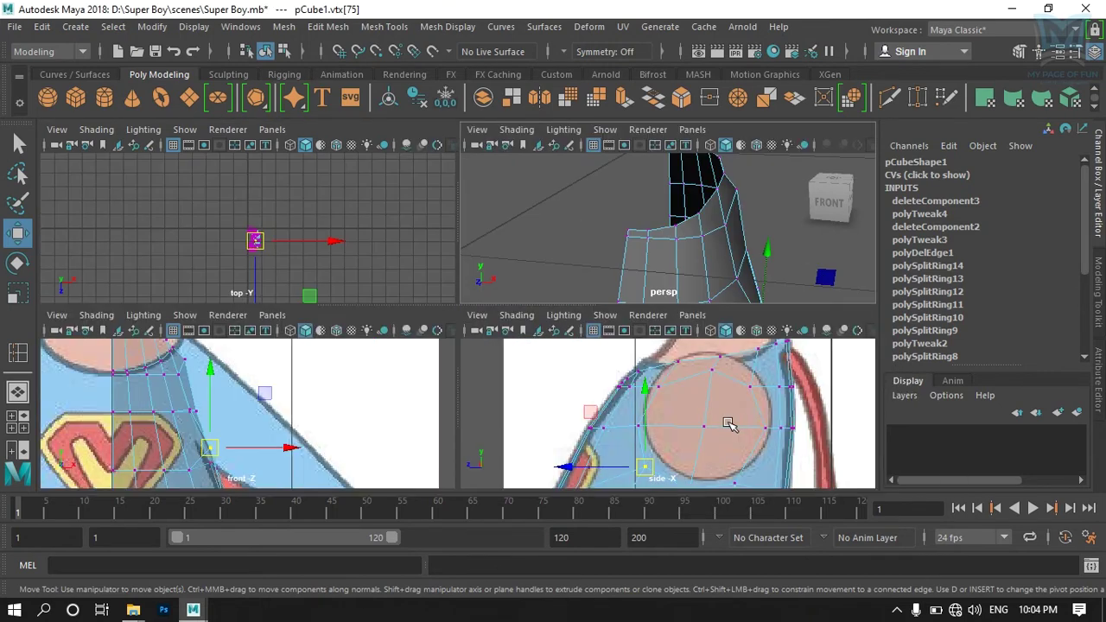
key("space")
middle_click_drag(503, 301, 513, 179, "alt")
right_click_drag(513, 179, 508, 183)
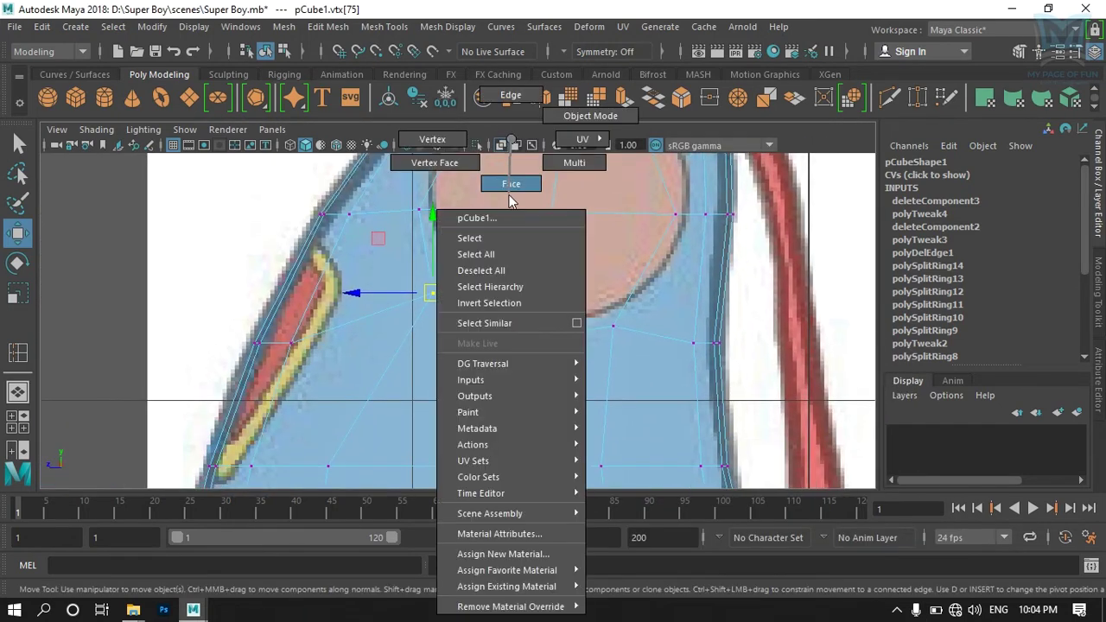
Step: Extrude the two faces inside the shoulder circle and inspect them in perspective
left_click(589, 200)
left_click(511, 259, "shift")
scroll(584, 355, "down", 5)
middle_click_drag(584, 355, 510, 366, "alt")
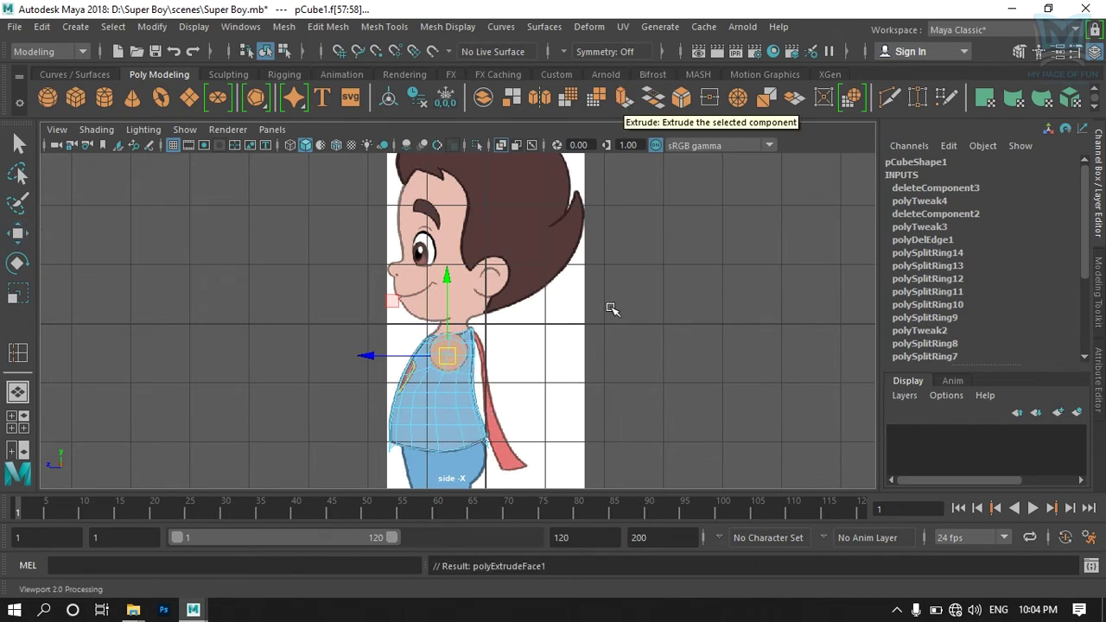
key("space")
key("space")
mouse_move(486, 263)
left_mouse_down("alt")
mouse_move(372, 353)
mouse_move(432, 368)
left_mouse_up("alt")
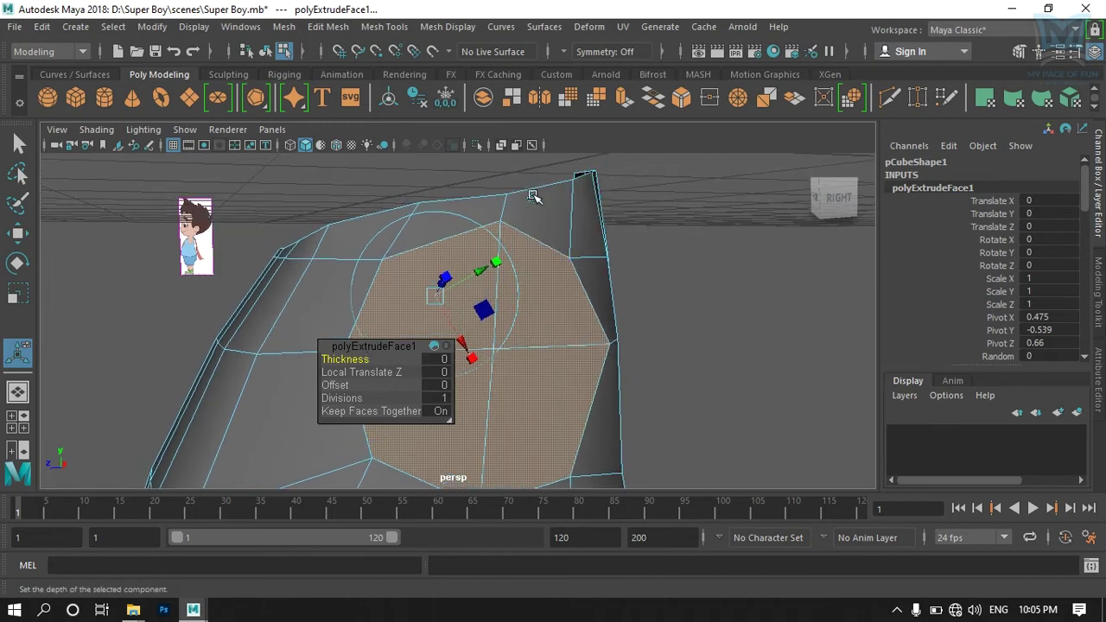
mouse_move(533, 198)
left_mouse_down("alt")
mouse_move(562, 317)
mouse_move(599, 383)
mouse_move(614, 321)
mouse_move(540, 246)
left_mouse_up("alt")
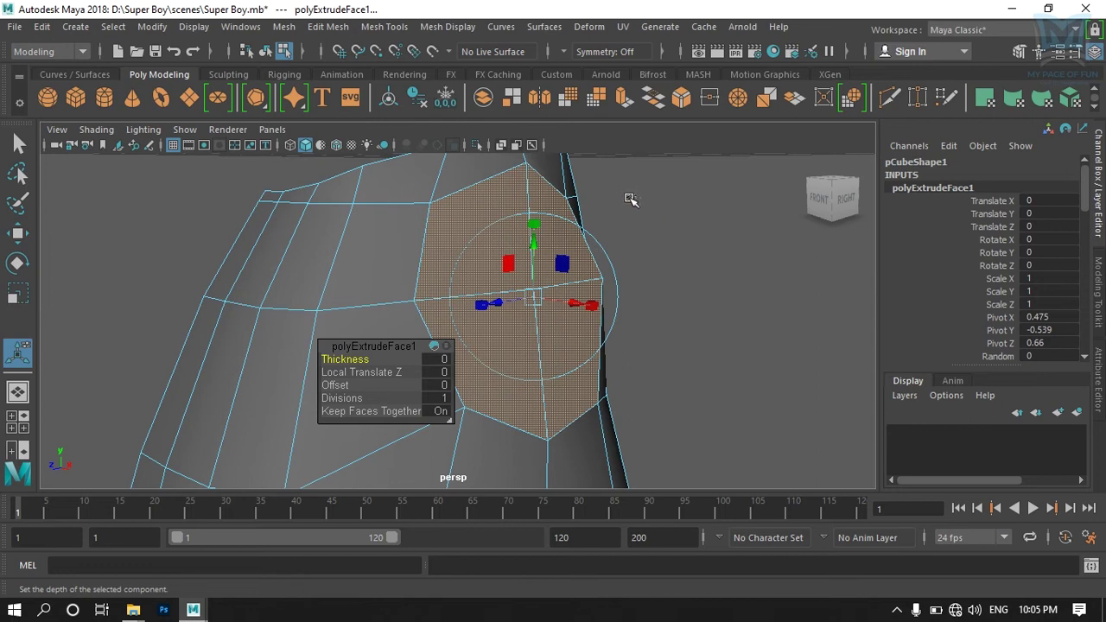
Step: Move the extruded faces 0.202 out along X and flatten them along X
key("t")
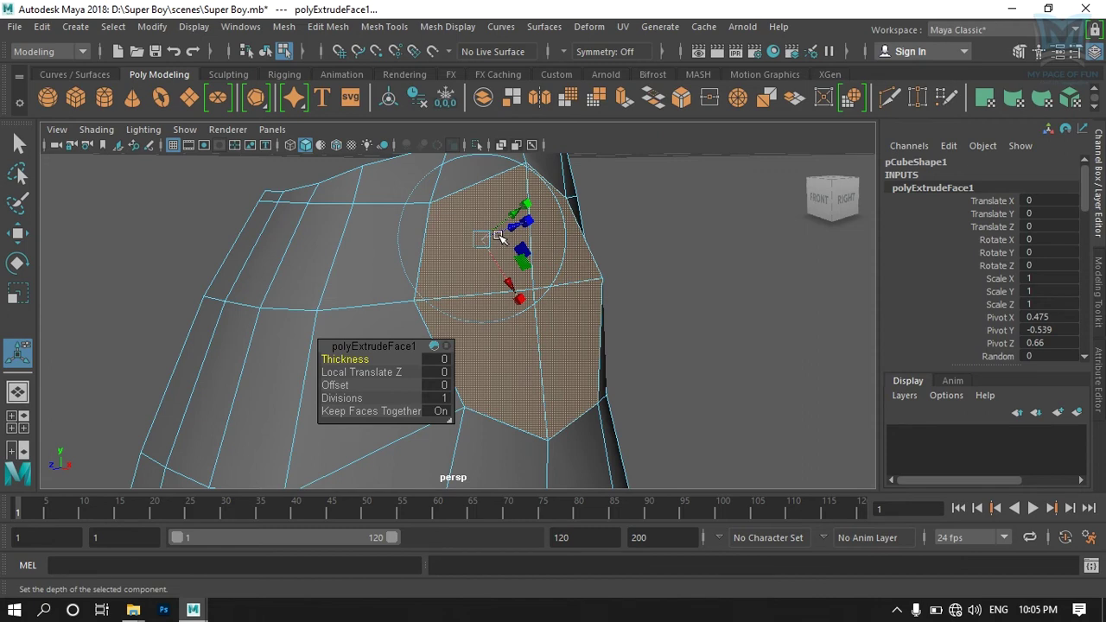
mouse_move(603, 219)
left_mouse_down("alt")
mouse_move(575, 178)
mouse_move(575, 363)
mouse_move(634, 372)
left_mouse_up("alt")
left_click_drag(519, 313, 634, 323)
left_click_drag(577, 441, 646, 398, "alt")
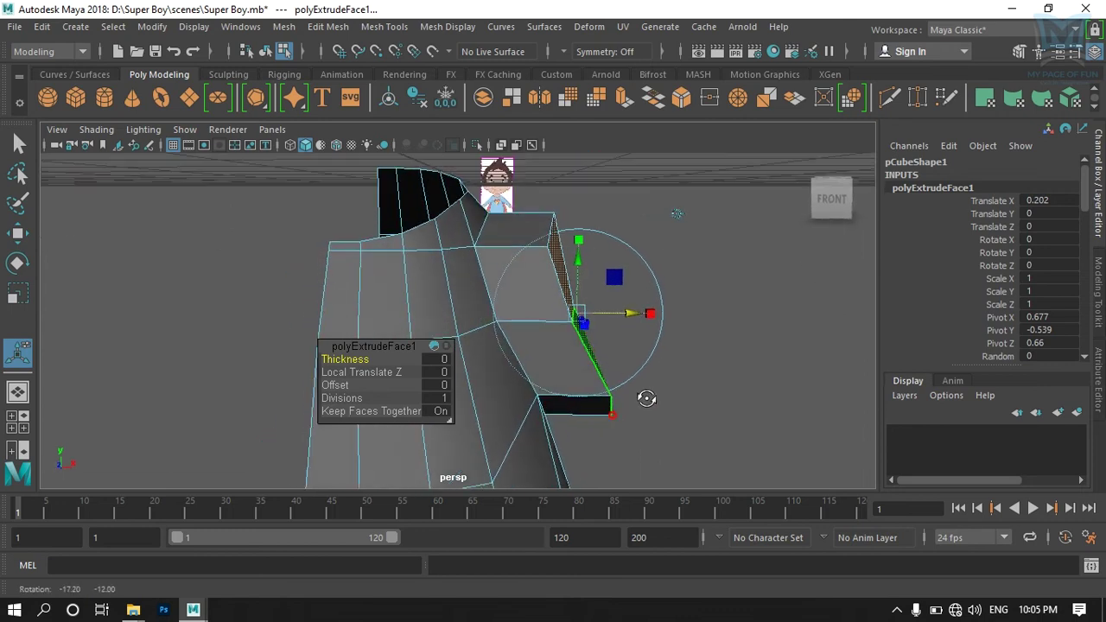
left_click_drag(651, 313, 574, 317)
mouse_move(679, 368)
left_mouse_down("alt")
mouse_move(637, 407)
mouse_move(568, 394)
mouse_move(711, 415)
mouse_move(622, 390)
left_mouse_up("alt")
key("space")
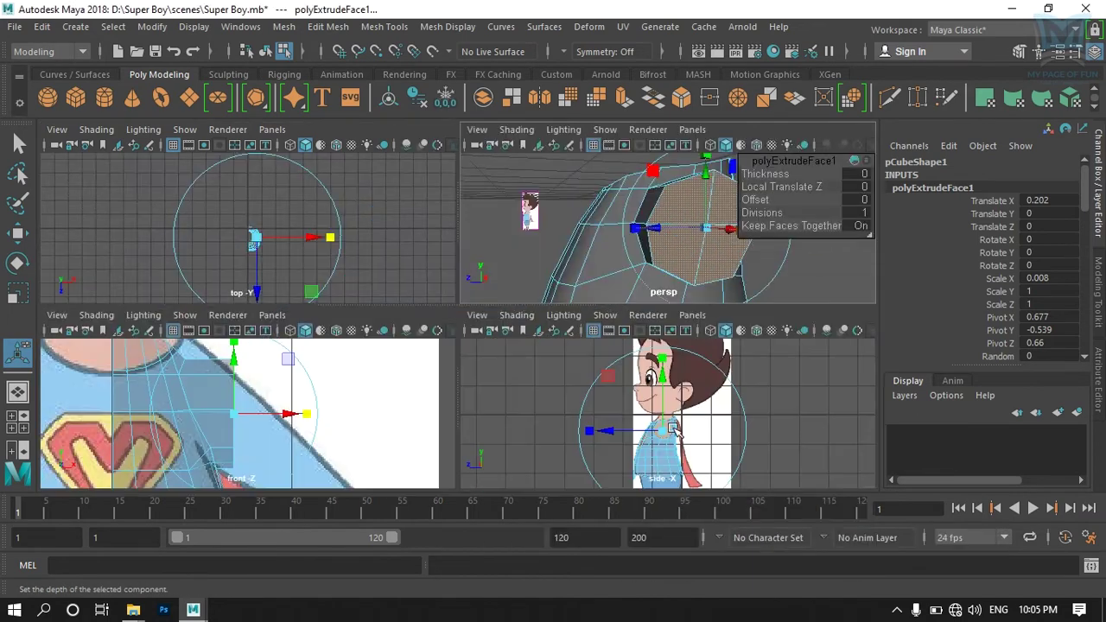
key("space")
Step: Scale the extruded shoulder face, then zoom onto the torso in a maximized front view
middle_click_drag(577, 377, 803, 311, "alt")
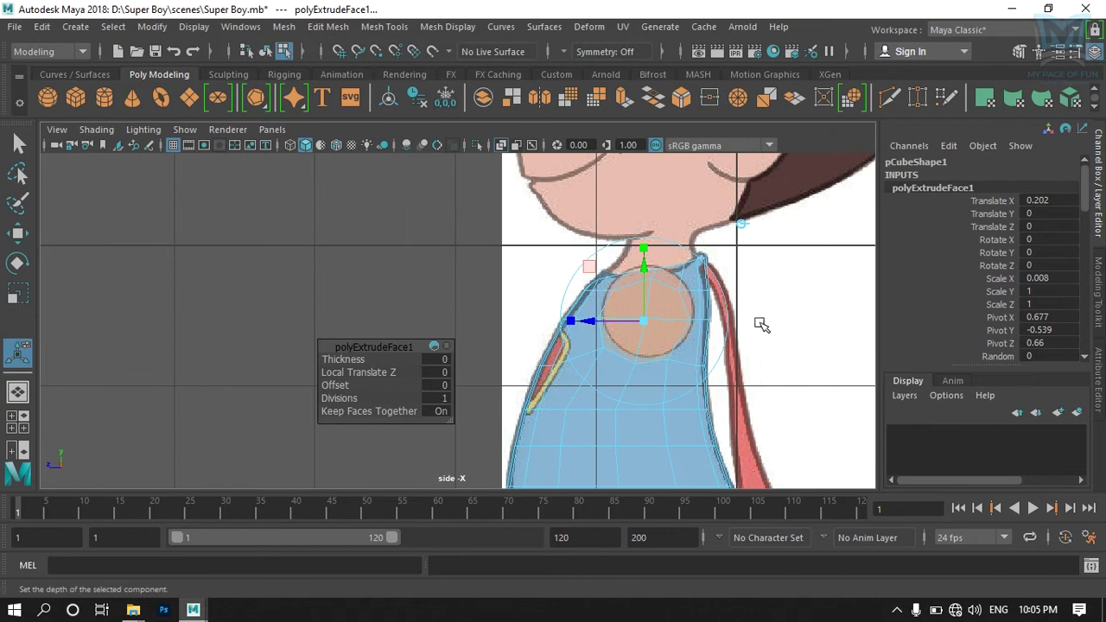
key("r")
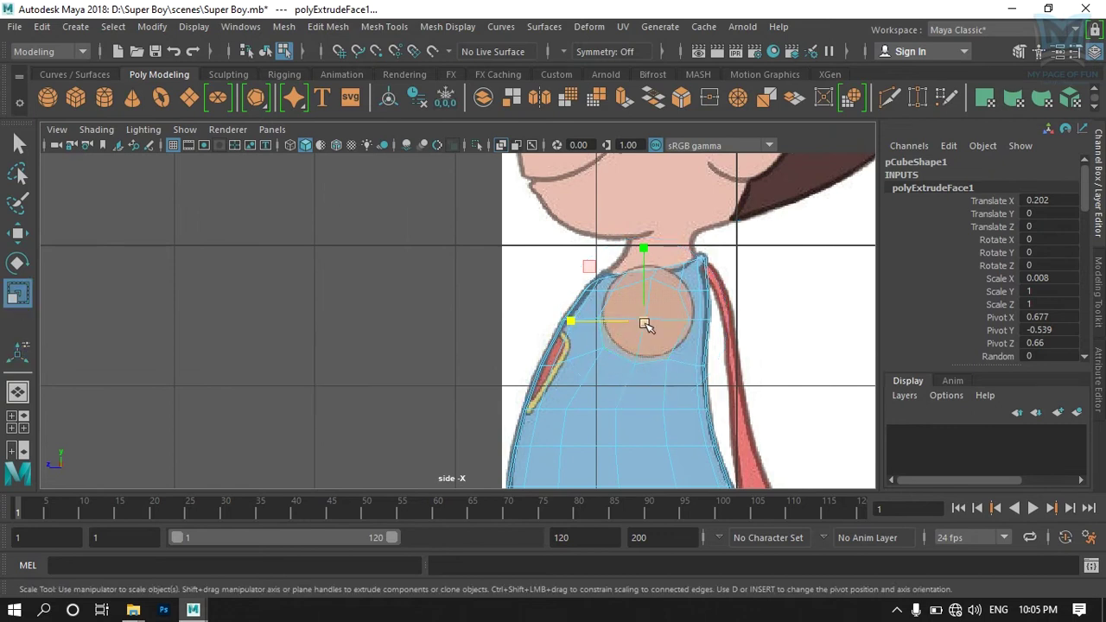
left_click(642, 320)
key("space")
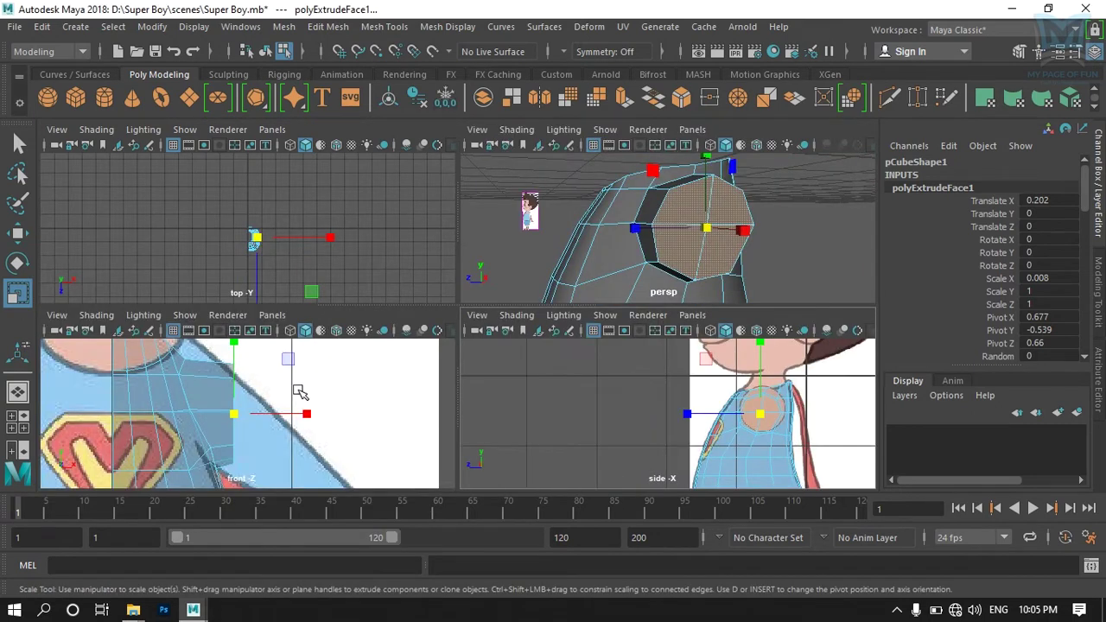
key("space")
scroll(457, 375, "down", 3)
scroll(507, 358, "up", 2)
scroll(508, 359, "up", 2)
scroll(452, 319, "up", 1)
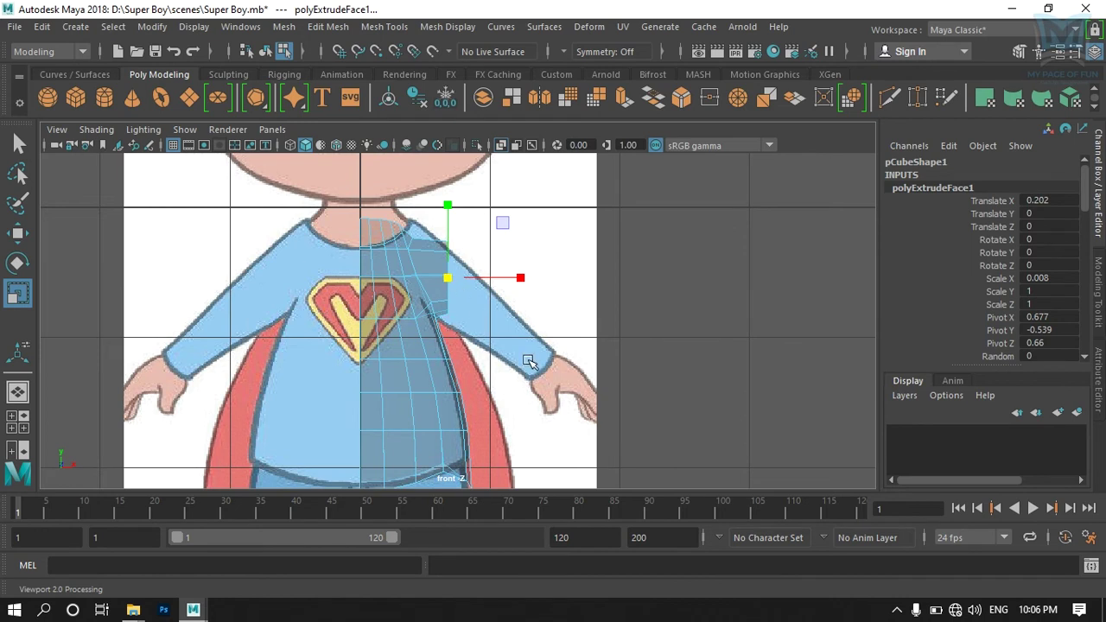
Step: Tilt, move down-right and shrink the shoulder faces to about 0.785 to match the arm
key("e")
left_click_drag(567, 320, 539, 323, "alt")
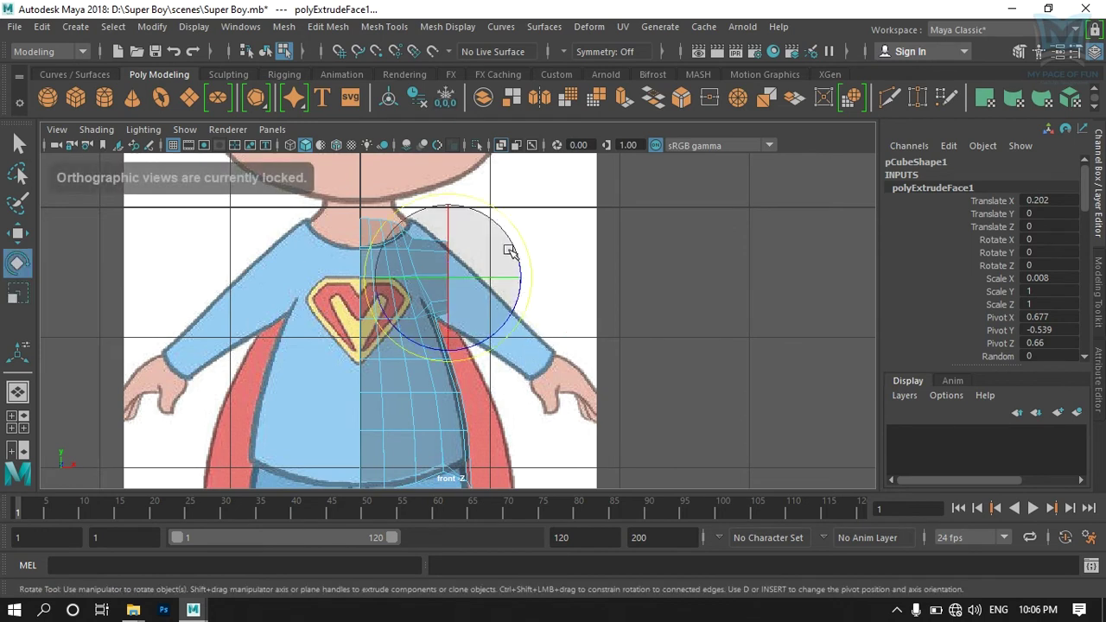
left_click_drag(515, 229, 535, 271)
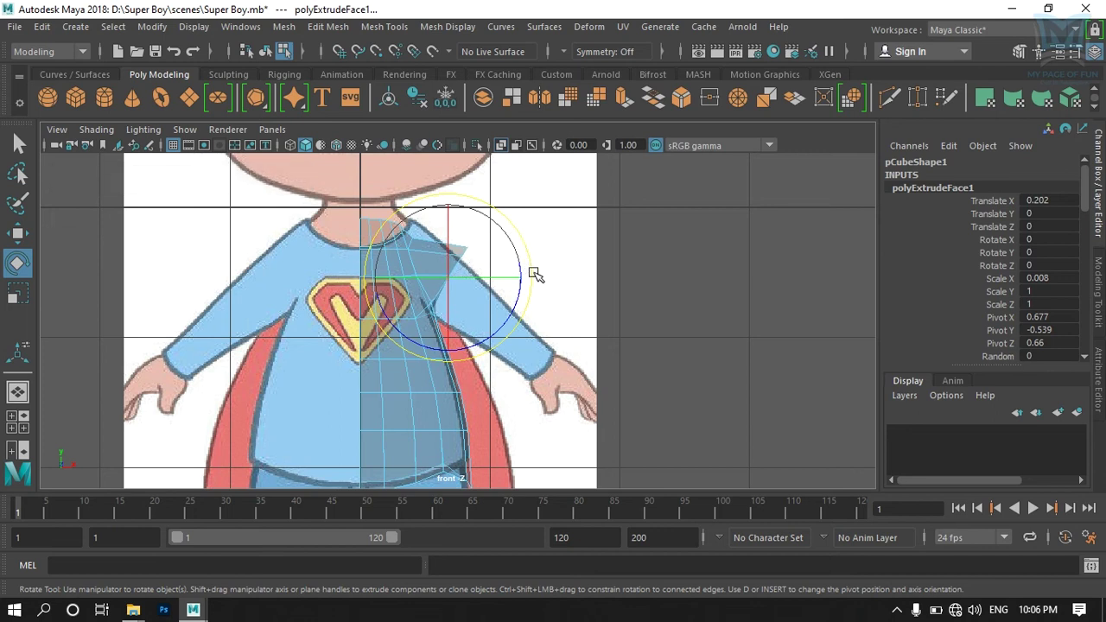
key("r")
key("w")
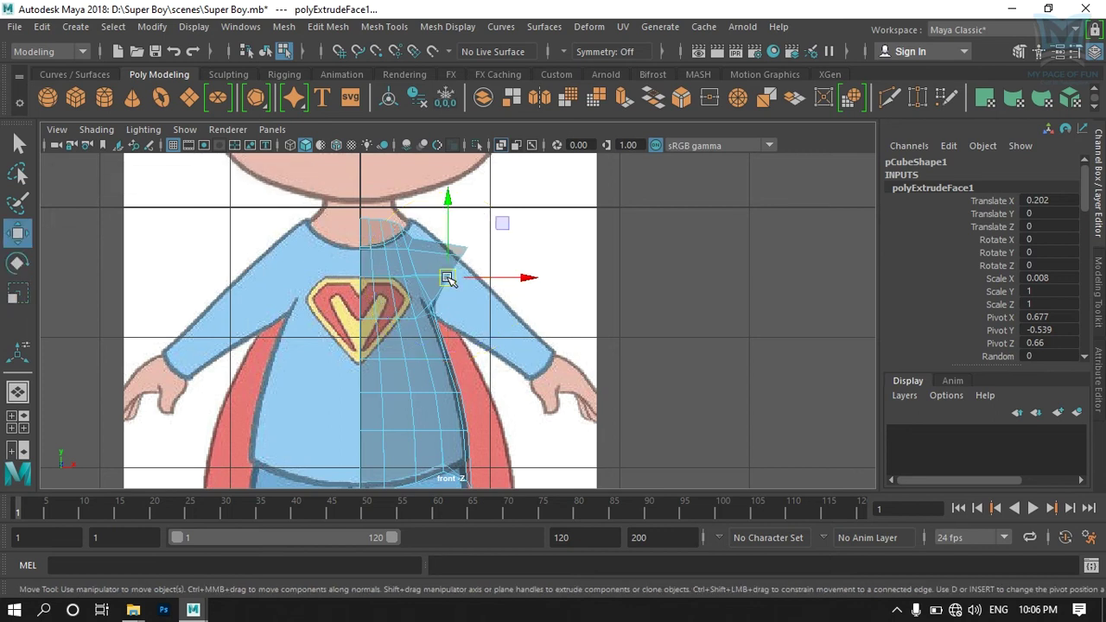
left_click_drag(448, 277, 469, 298)
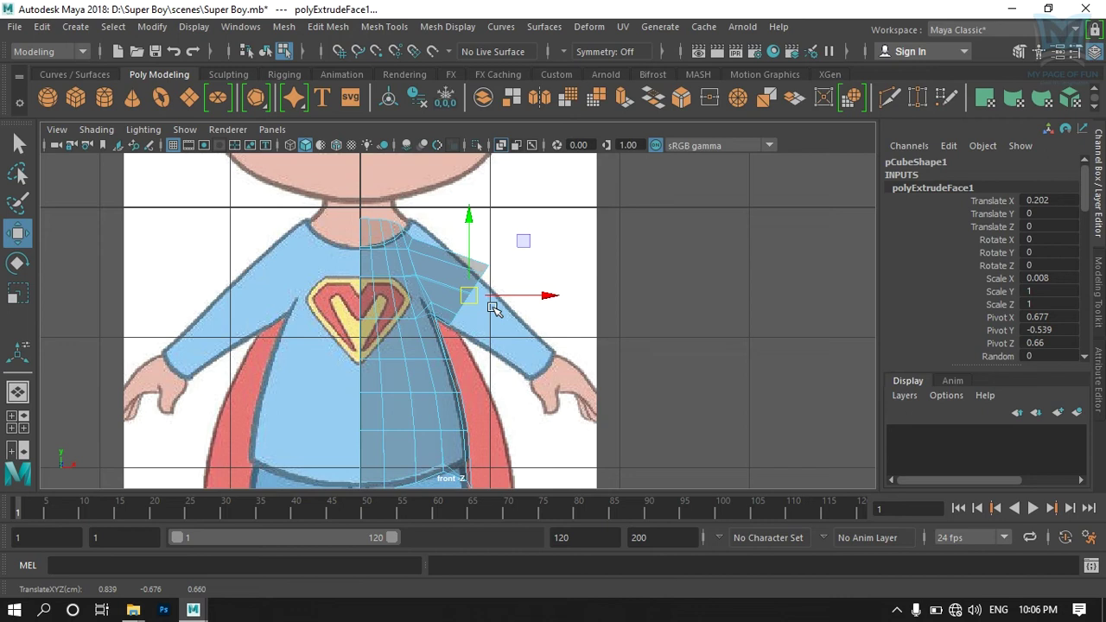
key("r")
left_click_drag(469, 294, 464, 299)
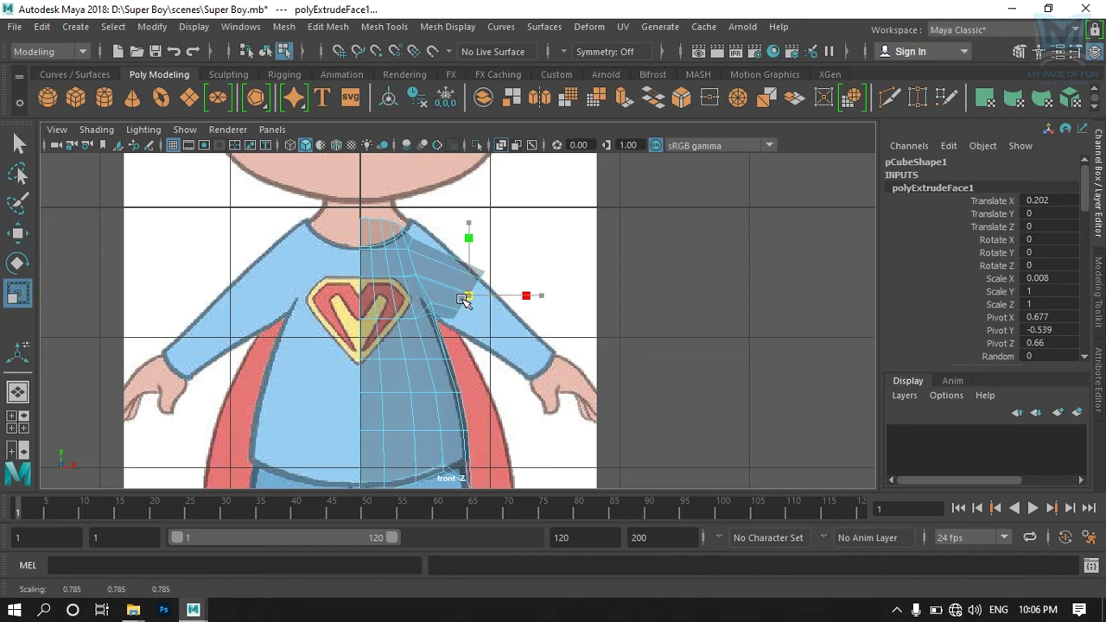
key("w")
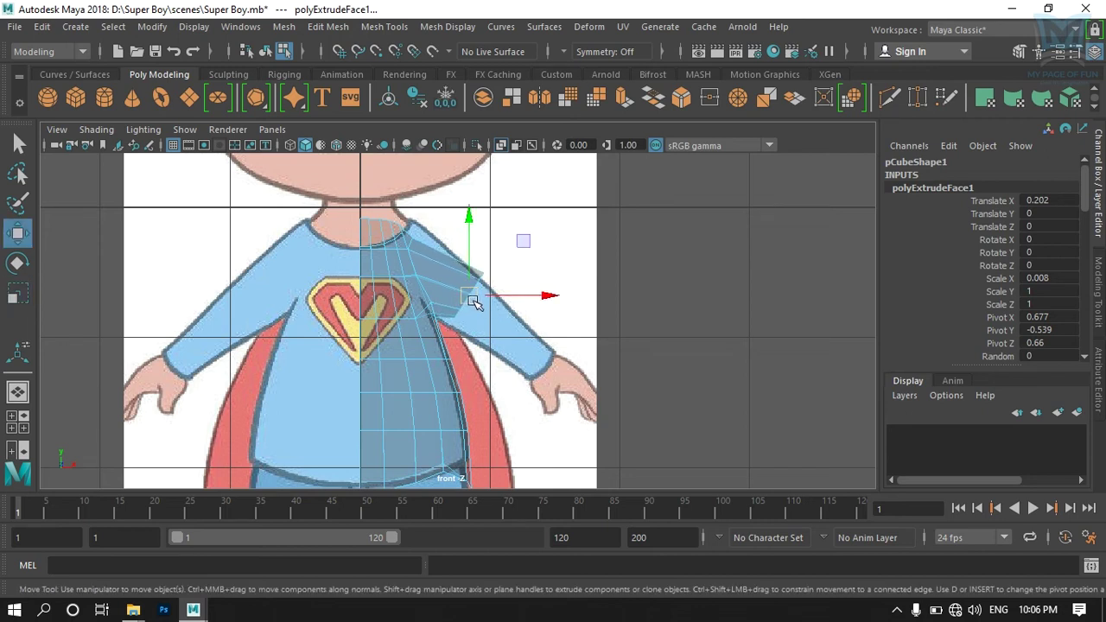
left_click_drag(474, 301, 471, 308)
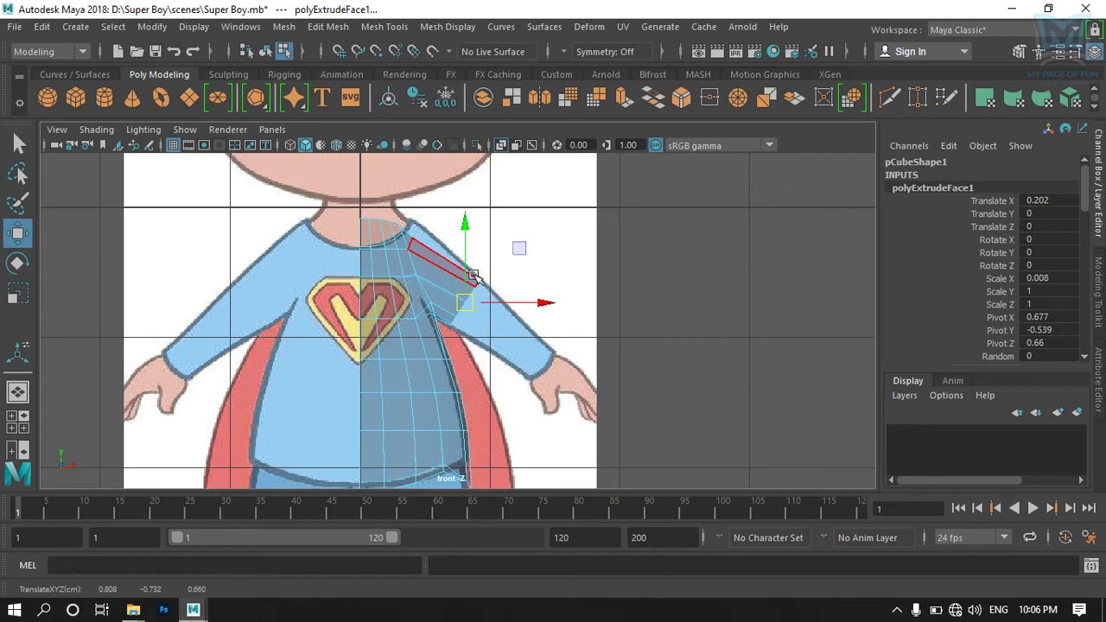
scroll(474, 274, "up", 3)
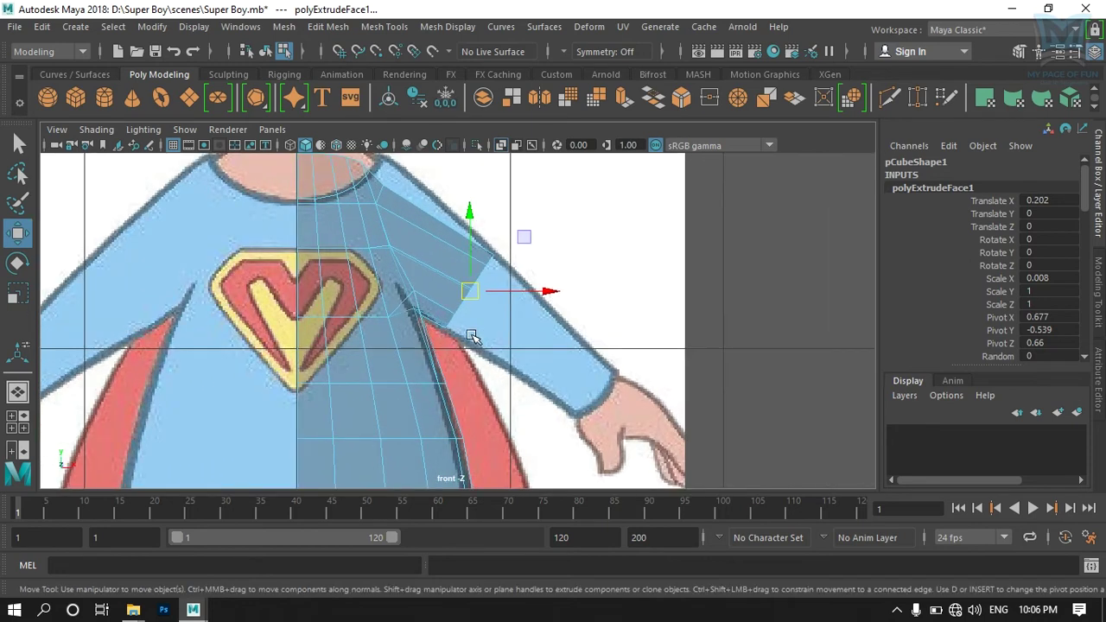
right_click_drag(431, 252, 510, 114)
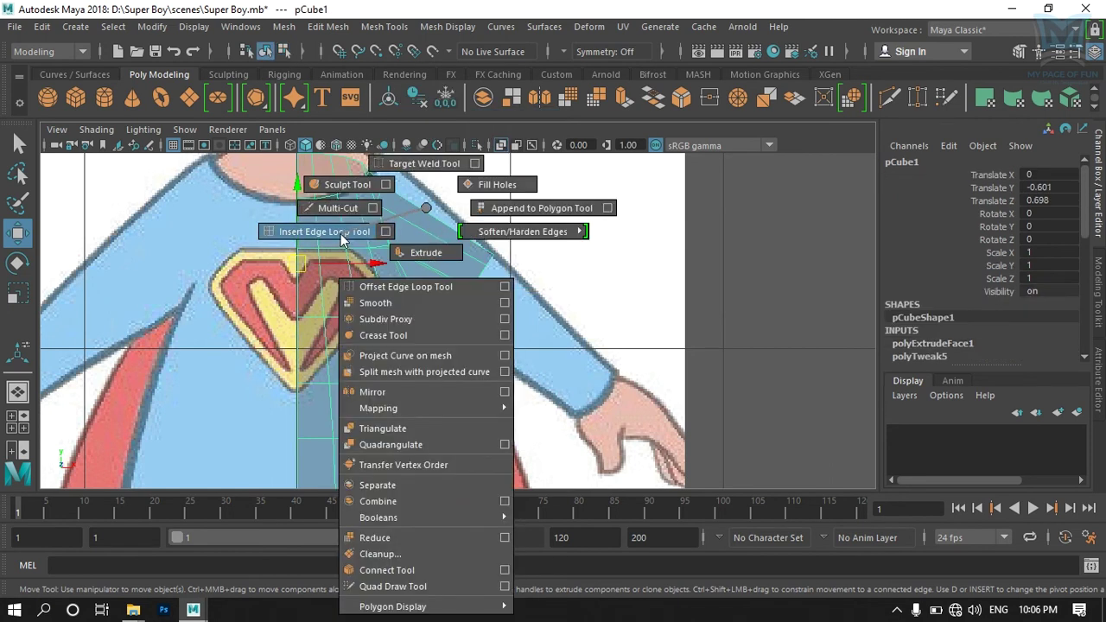
Step: Insert an edge loop across the shoulder and raise its three new vertices to the arm outline
right_click_drag(426, 253, 276, 230, "shift")
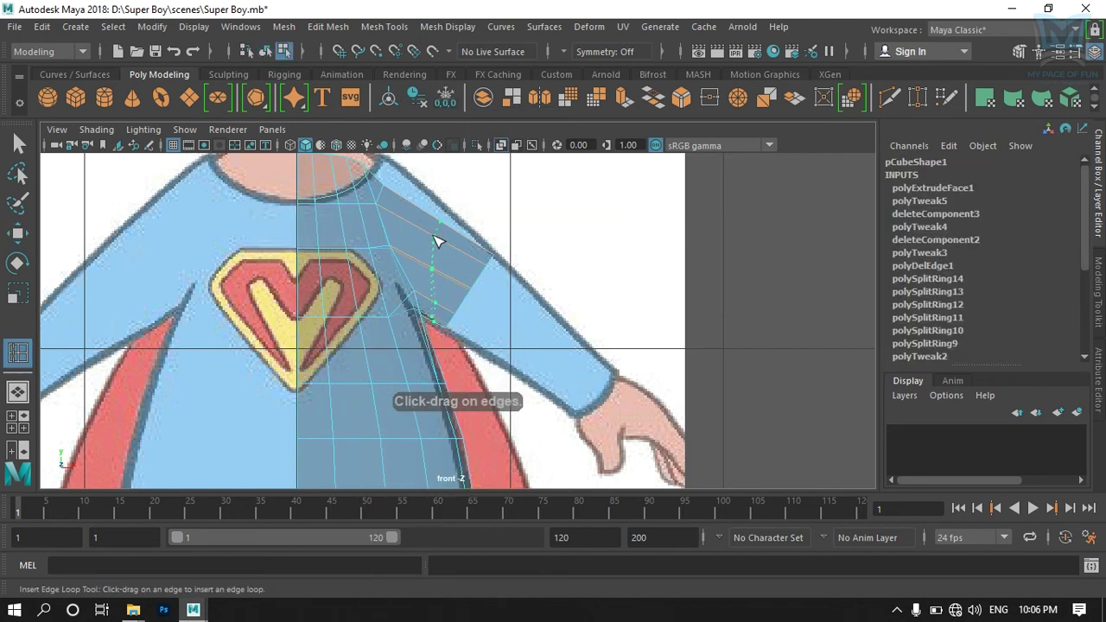
left_click(434, 245)
key("q")
mouse_move(432, 143)
right_mouse_down()
mouse_move(370, 171)
mouse_move(356, 139)
right_mouse_up()
left_click_drag(407, 195, 464, 262)
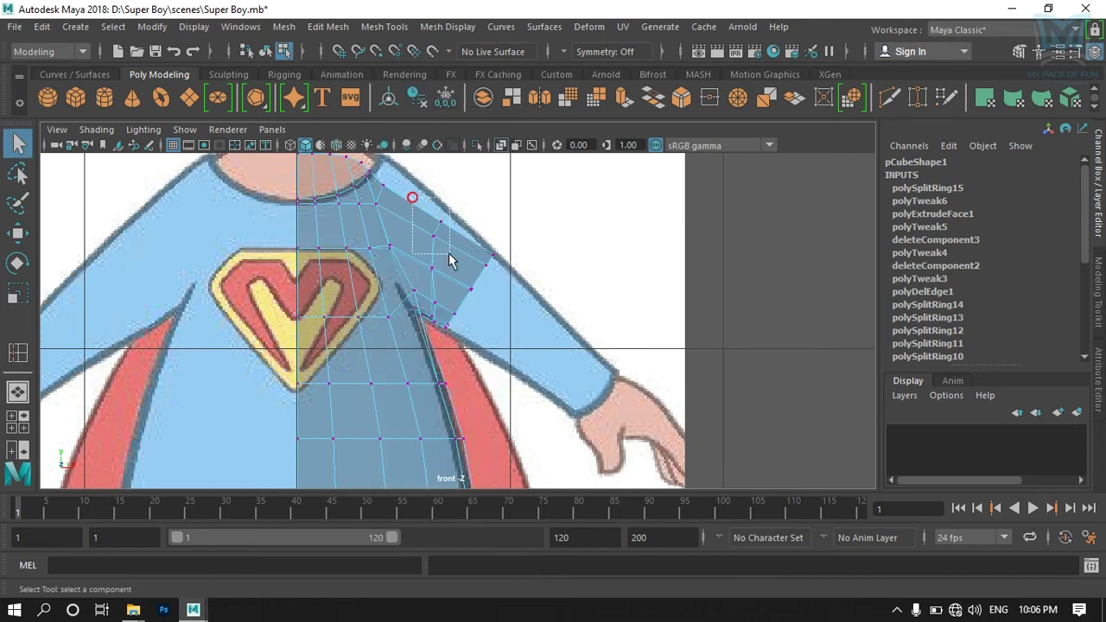
key("w")
middle_click_drag(437, 256, 439, 239)
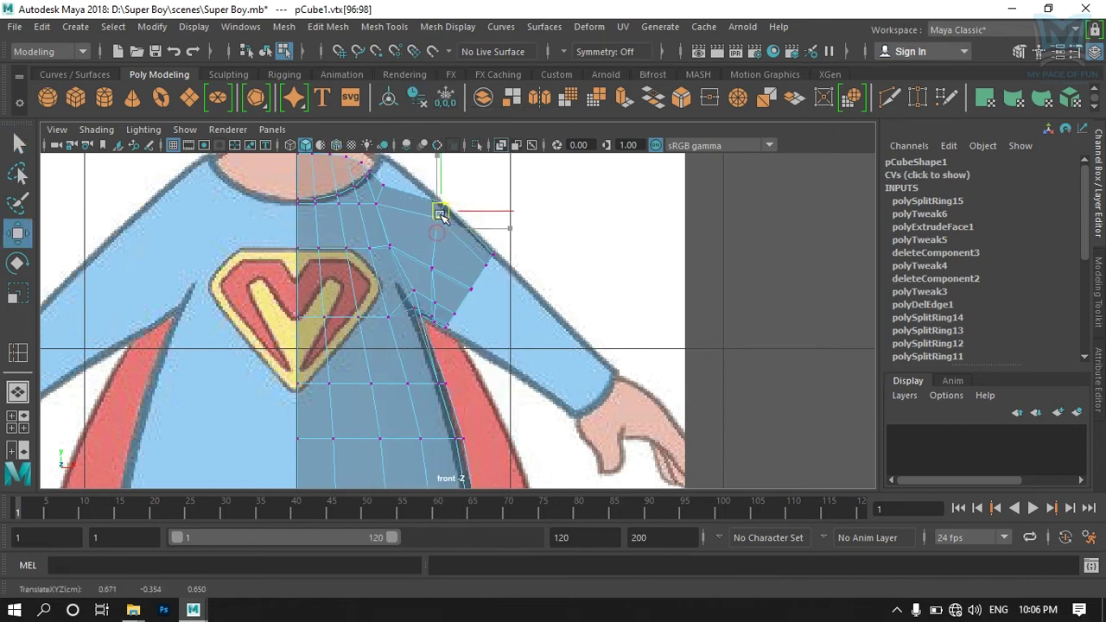
Step: Move the vertices beside the neck up and right along the neckline
left_click(430, 258)
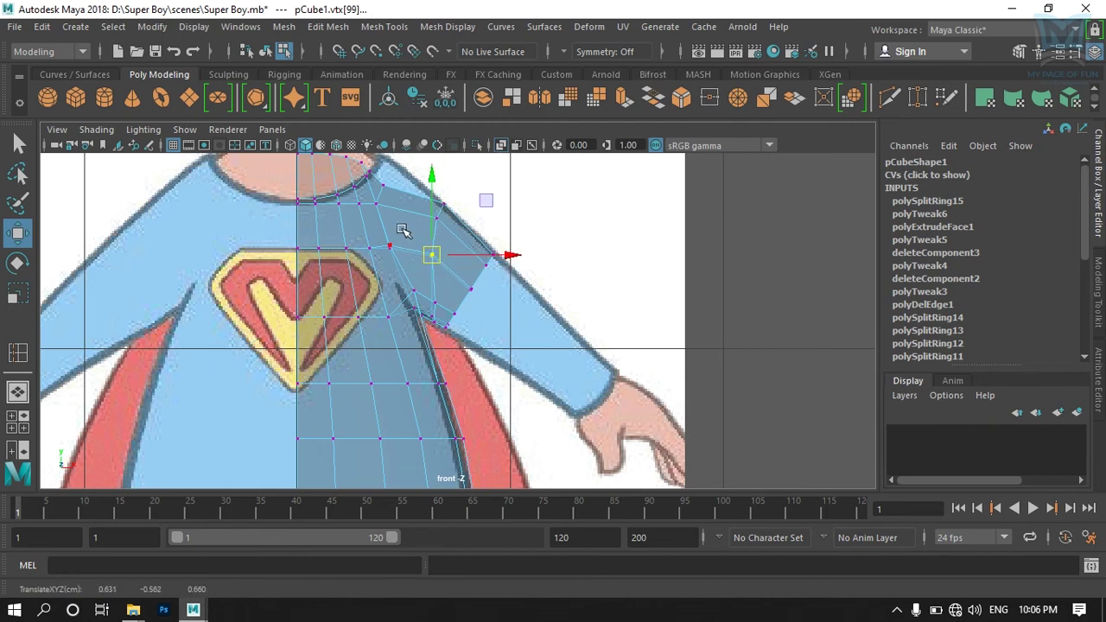
left_click(379, 199)
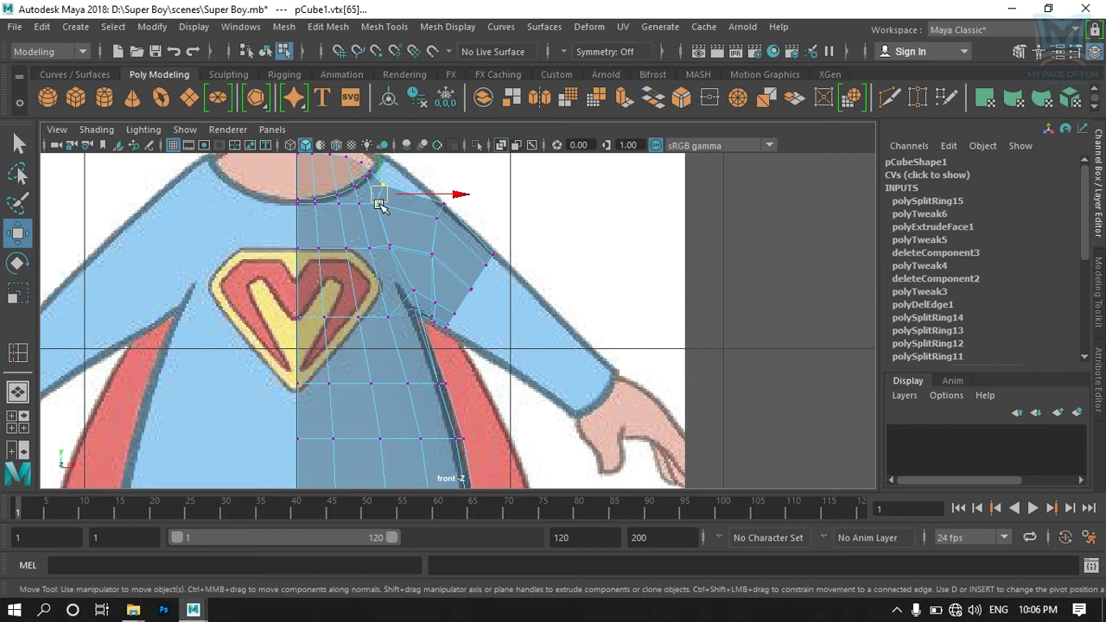
middle_click_drag(378, 198, 394, 187)
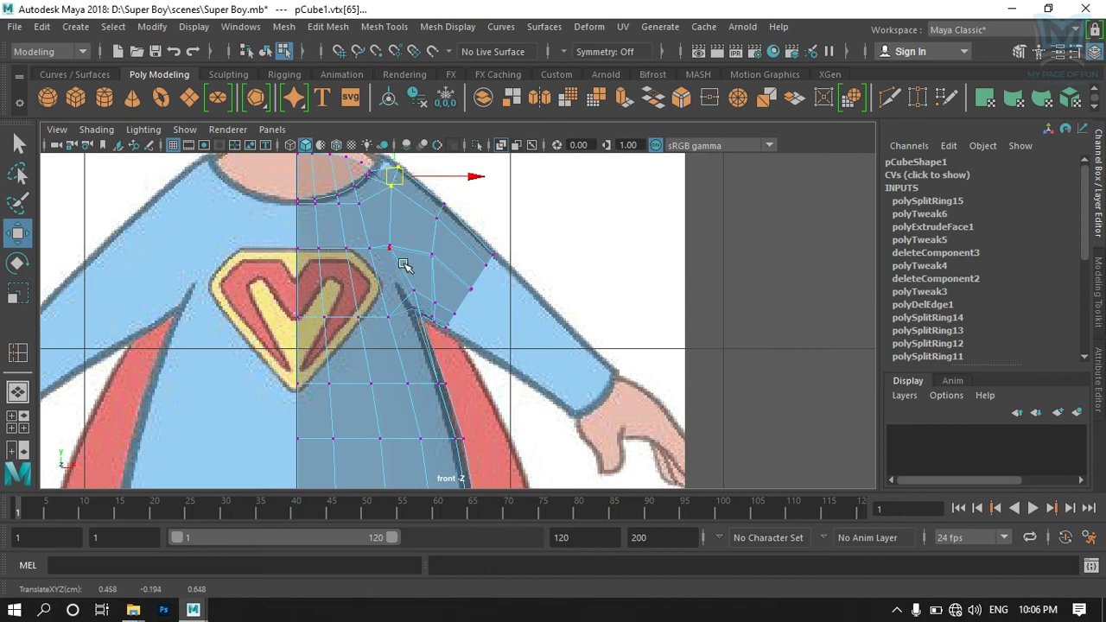
scroll(394, 187, "up", 2)
scroll(393, 311, "up", 2)
scroll(462, 324, "up", 1)
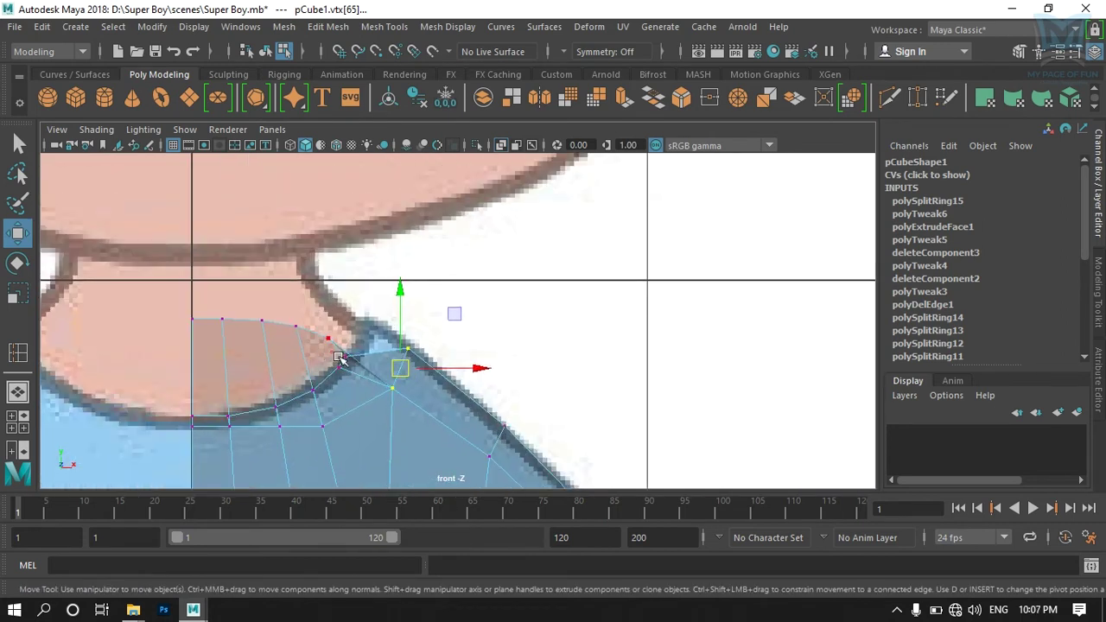
left_click(346, 358)
mouse_move(346, 358)
middle_mouse_down()
mouse_move(374, 354)
mouse_move(371, 330)
mouse_move(332, 321)
middle_mouse_up()
Step: Adjust the front-of-neck and neck-corner vertices onto the character's outline
left_click(329, 339)
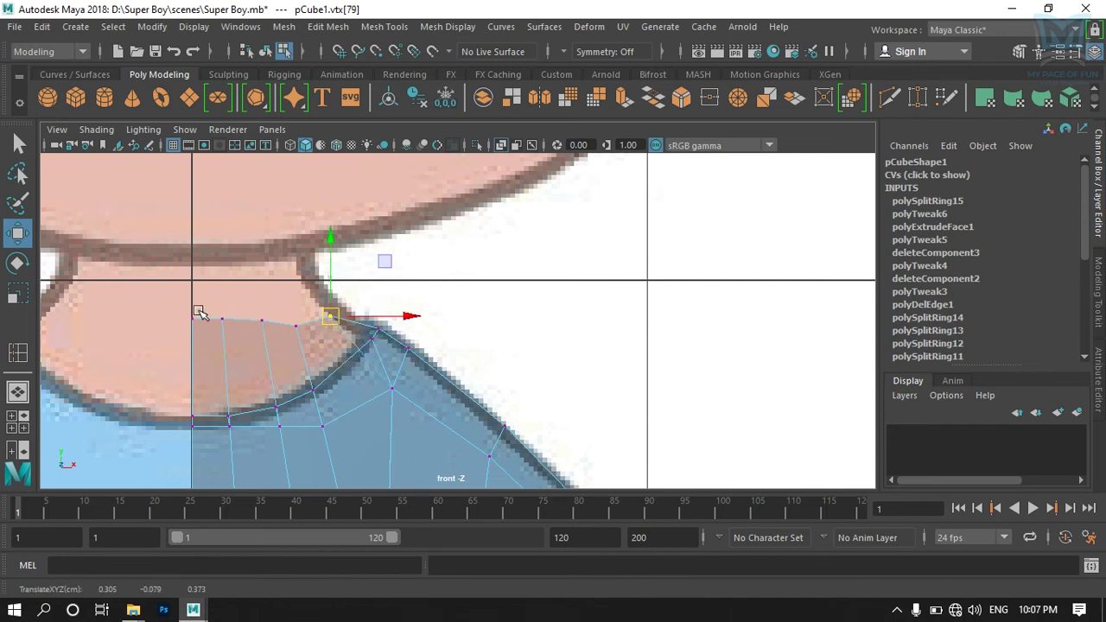
left_click(259, 323)
middle_click_drag(265, 325, 247, 321)
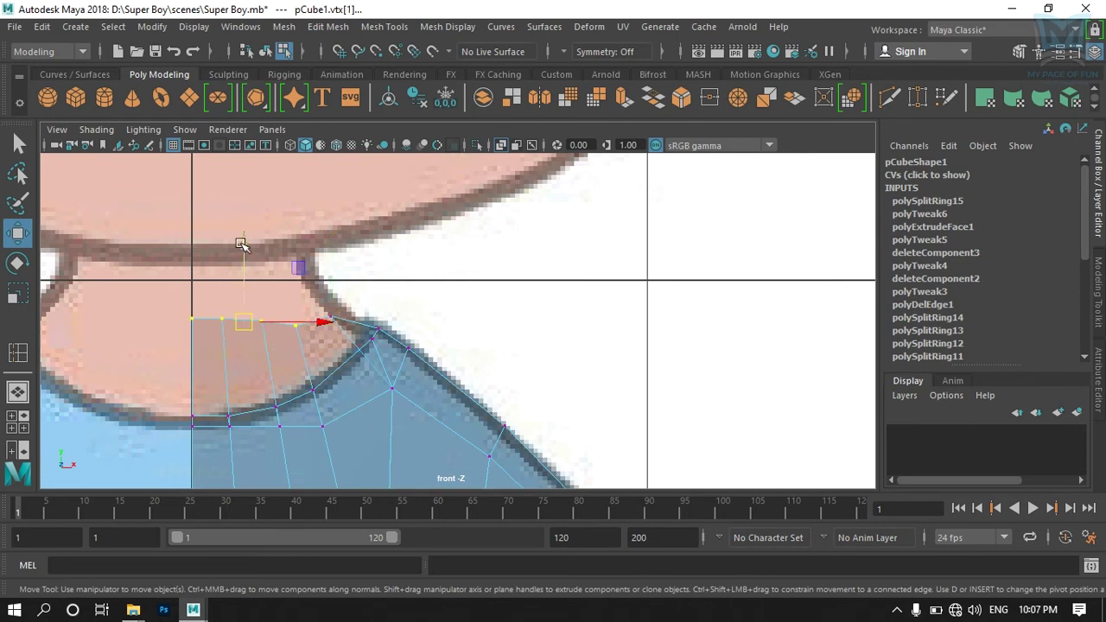
middle_click_drag(241, 246, 239, 224)
left_click(379, 329)
middle_click_drag(382, 326, 377, 324)
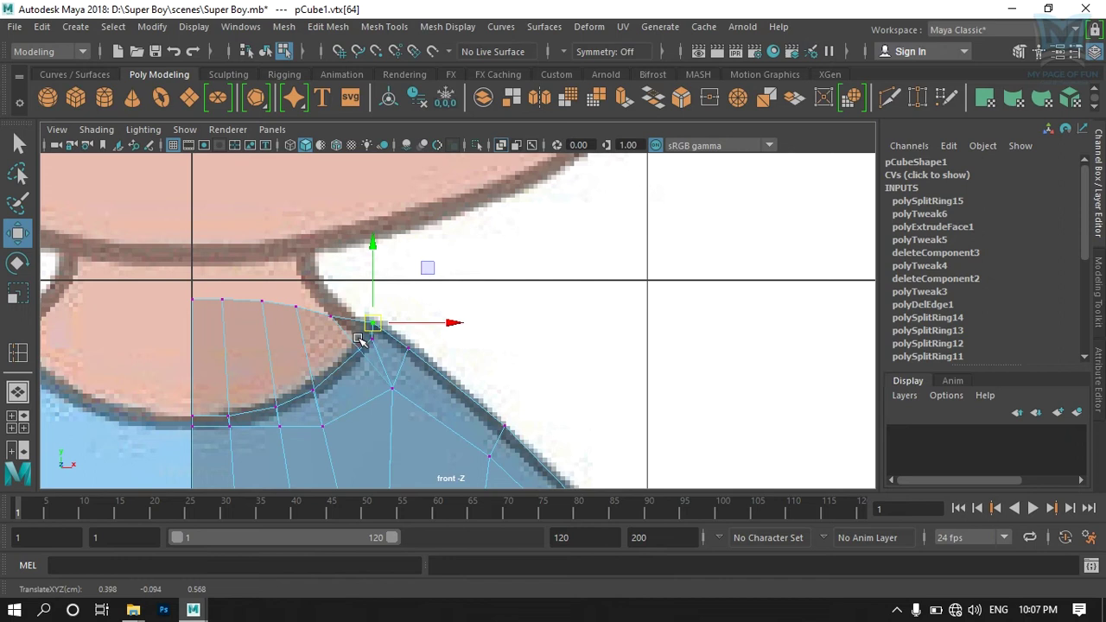
left_click(370, 341)
middle_click_drag(372, 342, 361, 358)
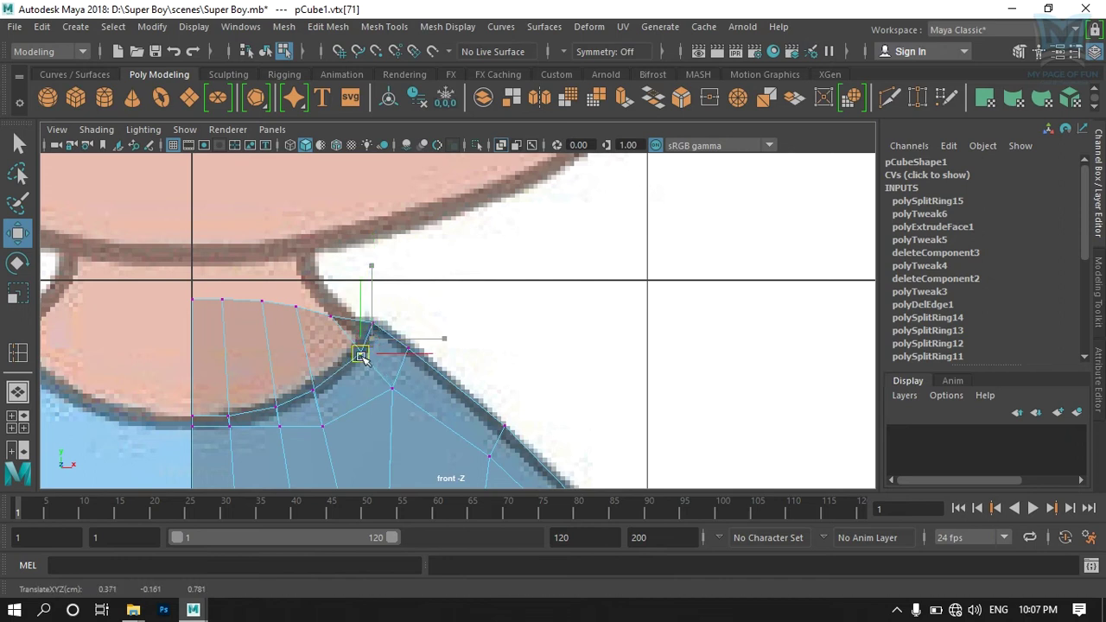
Step: Orbit around the torso mesh in the full-size perspective view to inspect it
key("space")
key("space")
mouse_move(608, 300)
left_mouse_down("alt")
mouse_move(481, 366)
mouse_move(604, 365)
mouse_move(522, 393)
mouse_move(291, 370)
mouse_move(614, 370)
mouse_move(586, 381)
mouse_move(407, 377)
mouse_move(565, 377)
mouse_move(565, 388)
mouse_move(349, 406)
mouse_move(337, 420)
mouse_move(519, 420)
mouse_move(462, 286)
left_mouse_up("alt")
middle_click_drag(461, 286, 492, 380, "alt")
left_click_drag(492, 380, 469, 400, "alt")
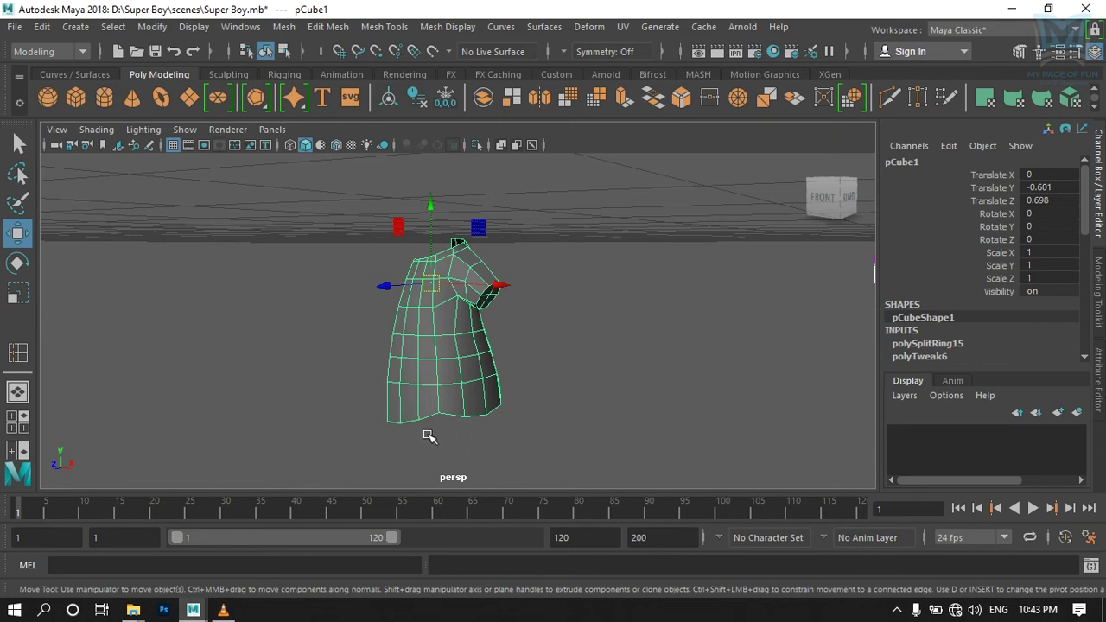
Step: Create the empty display layer layer1 and select its name in the Edit Layer dialog
left_click_drag(445, 438, 481, 435, "alt")
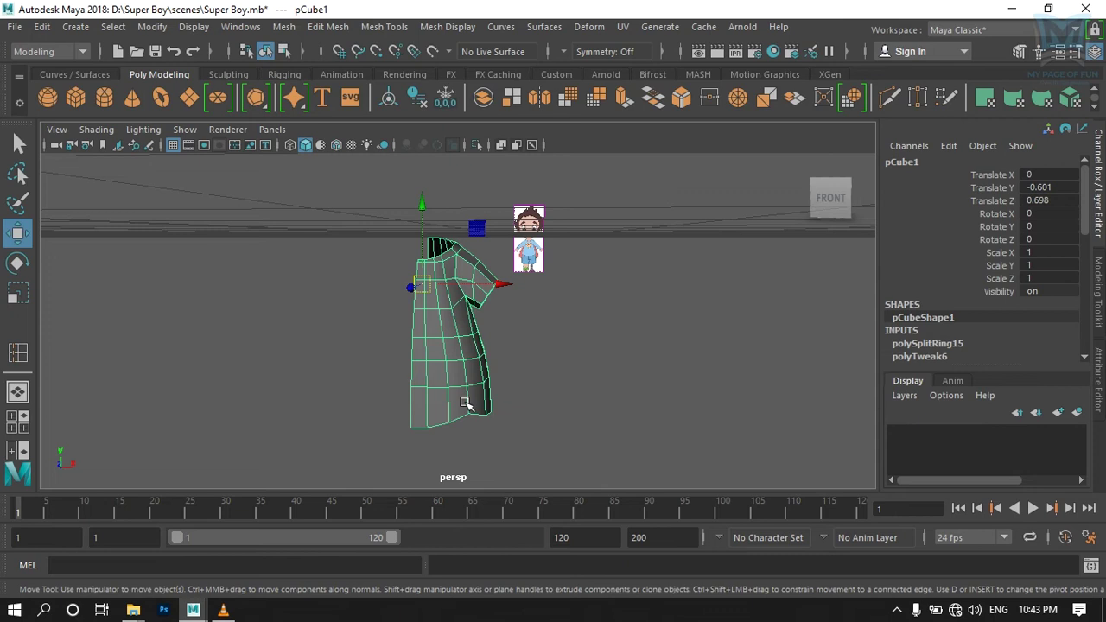
left_click(910, 397)
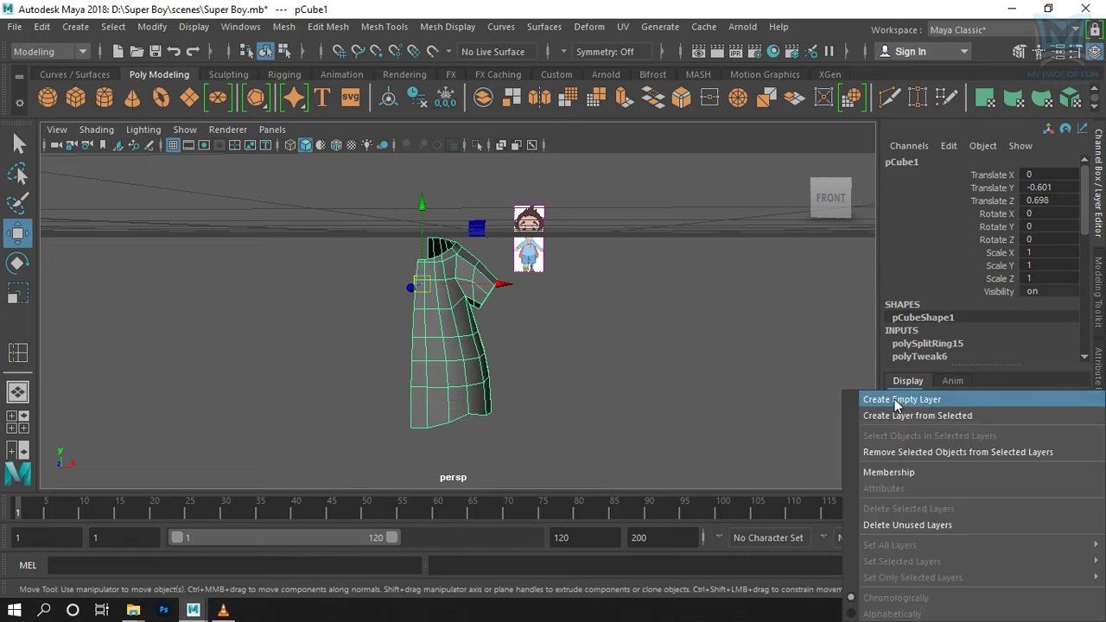
left_click(894, 399)
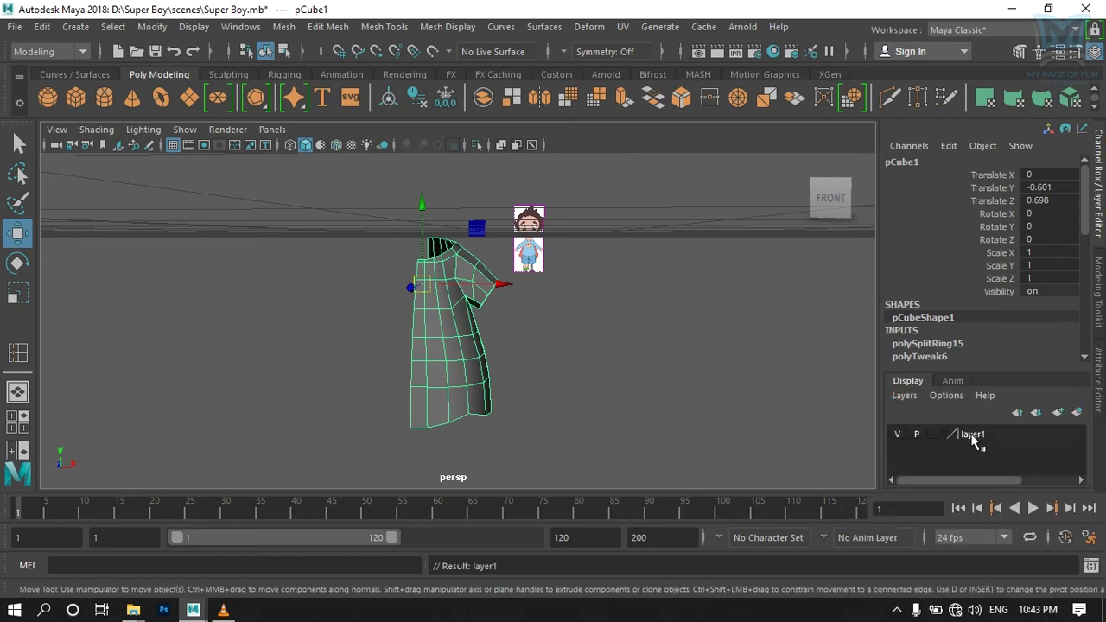
double_click(972, 436)
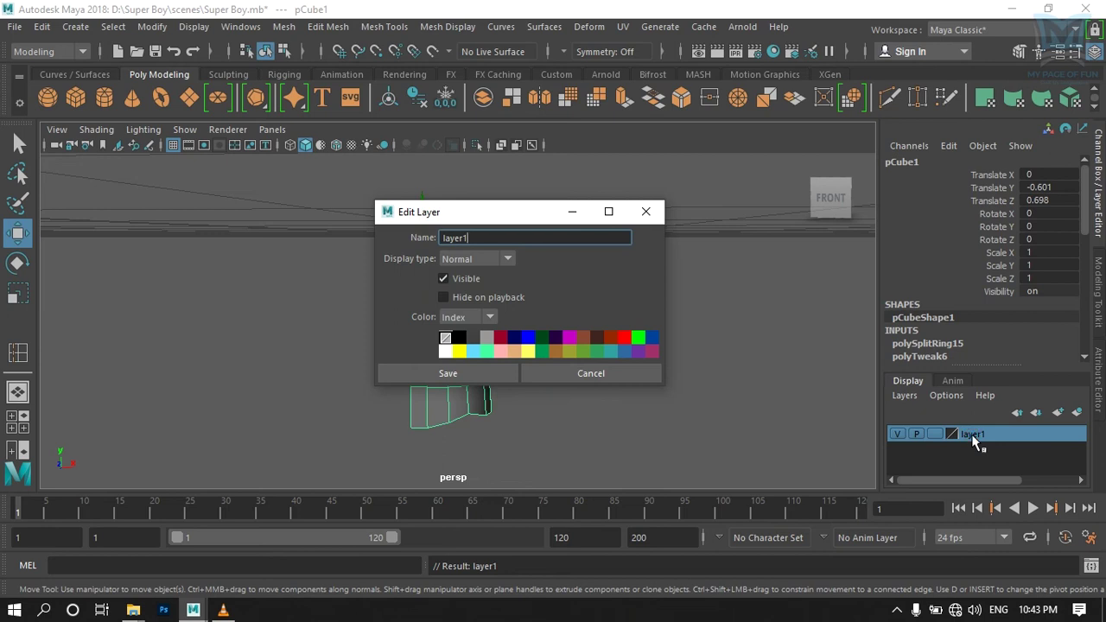
double_click(477, 237)
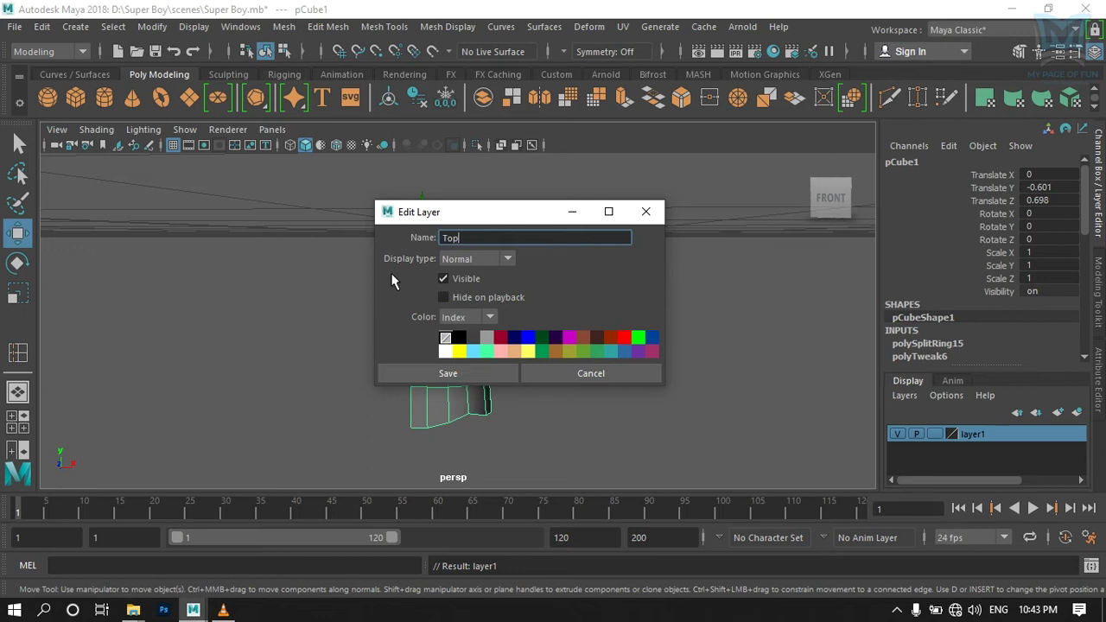
Step: Name the display layer Top and add the selected shirt mesh to it
left_click(452, 373)
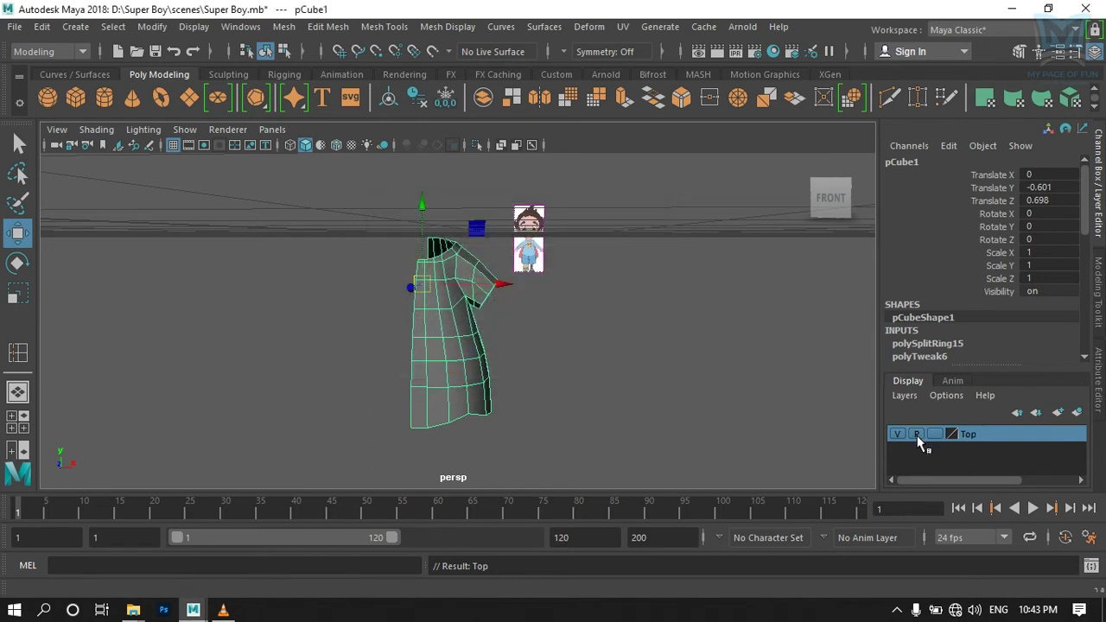
left_click(463, 350)
right_click(974, 439)
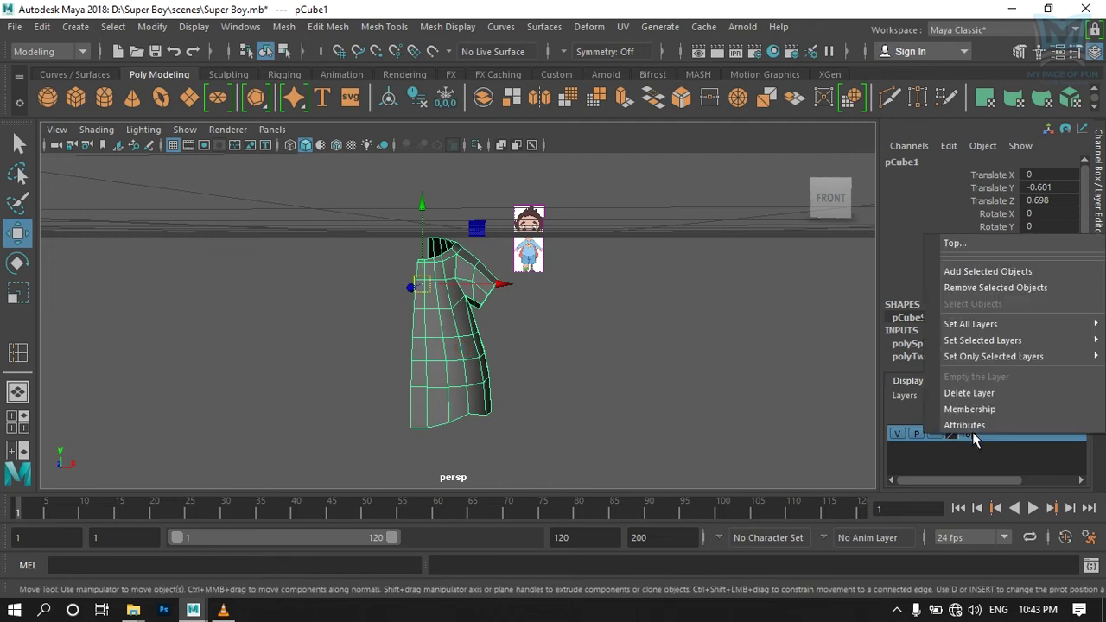
left_click(978, 274)
Step: Toggle the Top layer's visibility off and on to test it, then deselect the shirt
left_click(896, 433)
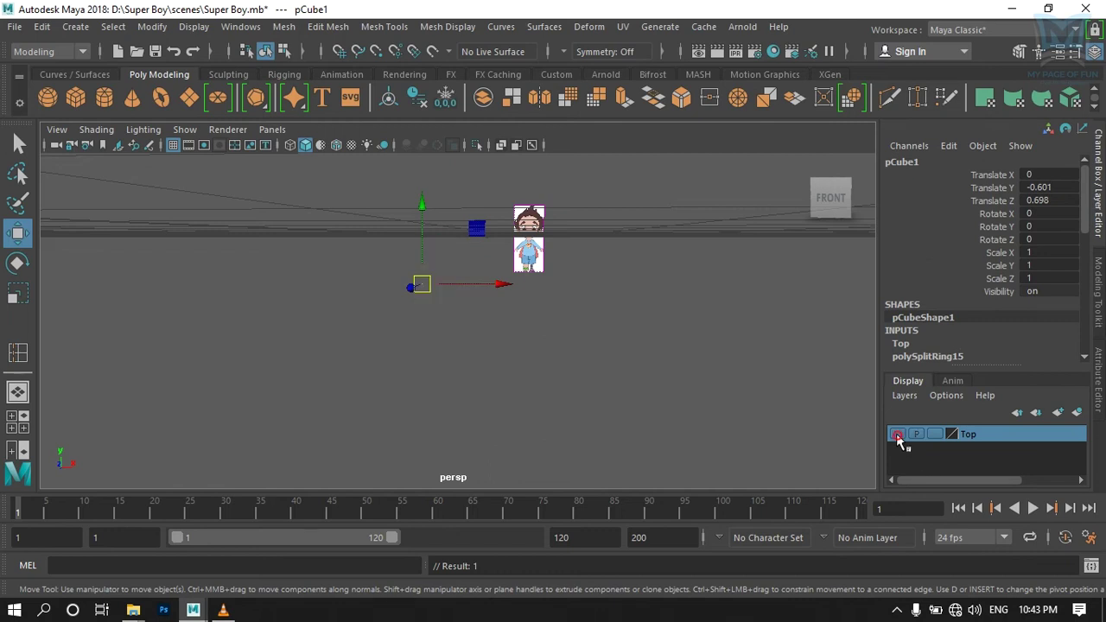
left_click(896, 433)
left_click(895, 433)
left_click(897, 435)
left_click(896, 435)
left_click(896, 434)
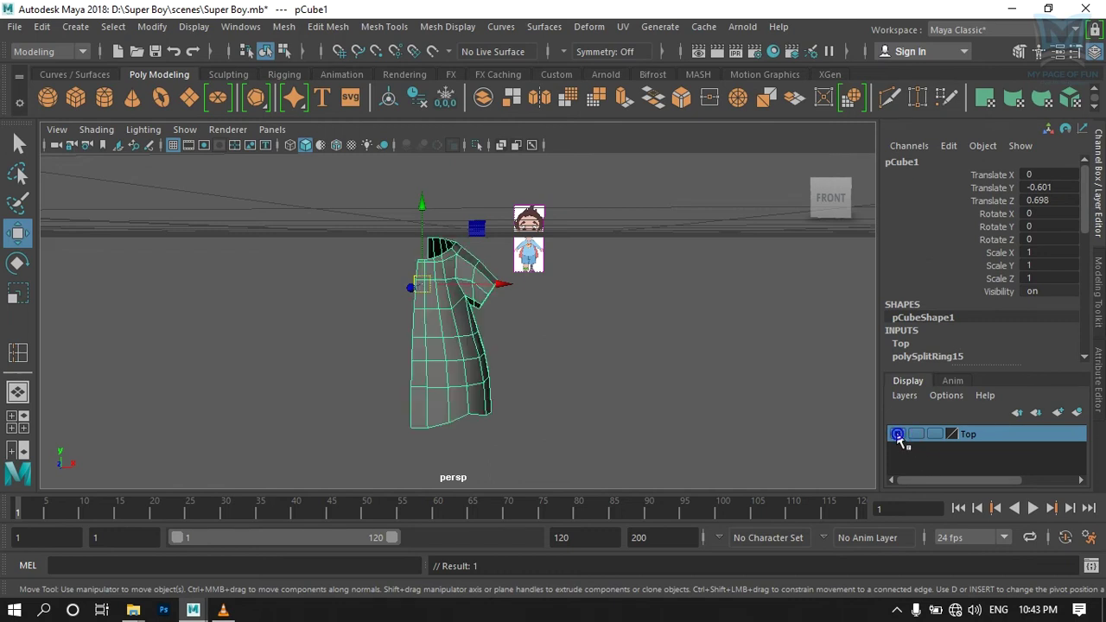
left_click(599, 400)
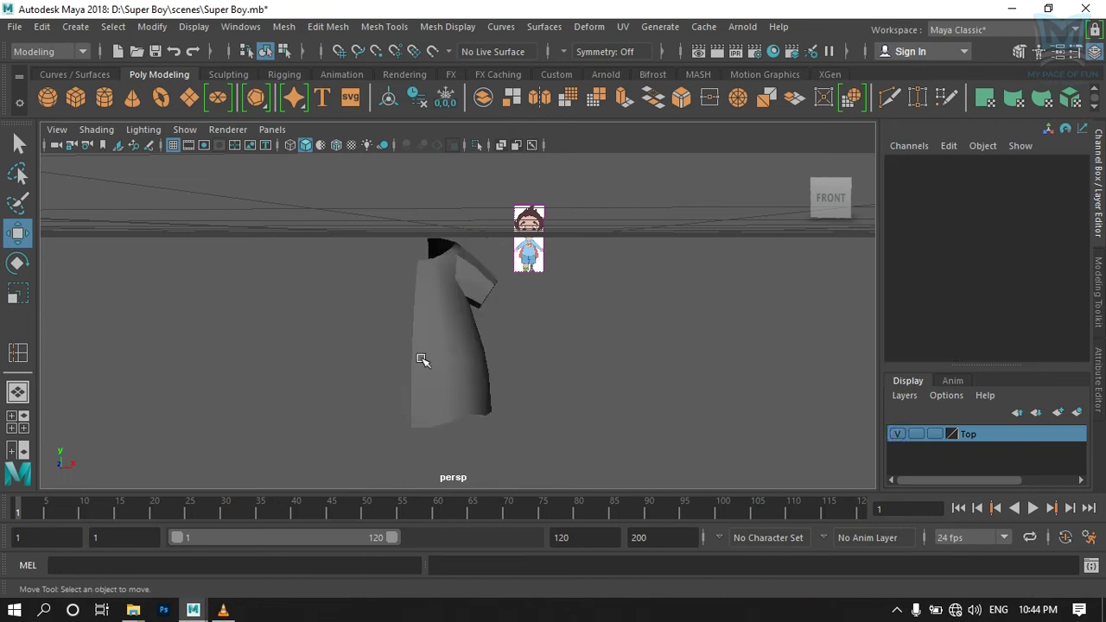
Step: Frame the shirt mesh and try smooth preview, undoing the display change
left_click(455, 356)
key("f")
left_click(592, 395)
mouse_move(555, 382)
left_mouse_down("alt")
mouse_move(543, 330)
mouse_move(459, 377)
mouse_move(464, 390)
left_mouse_up("alt")
left_click(447, 378)
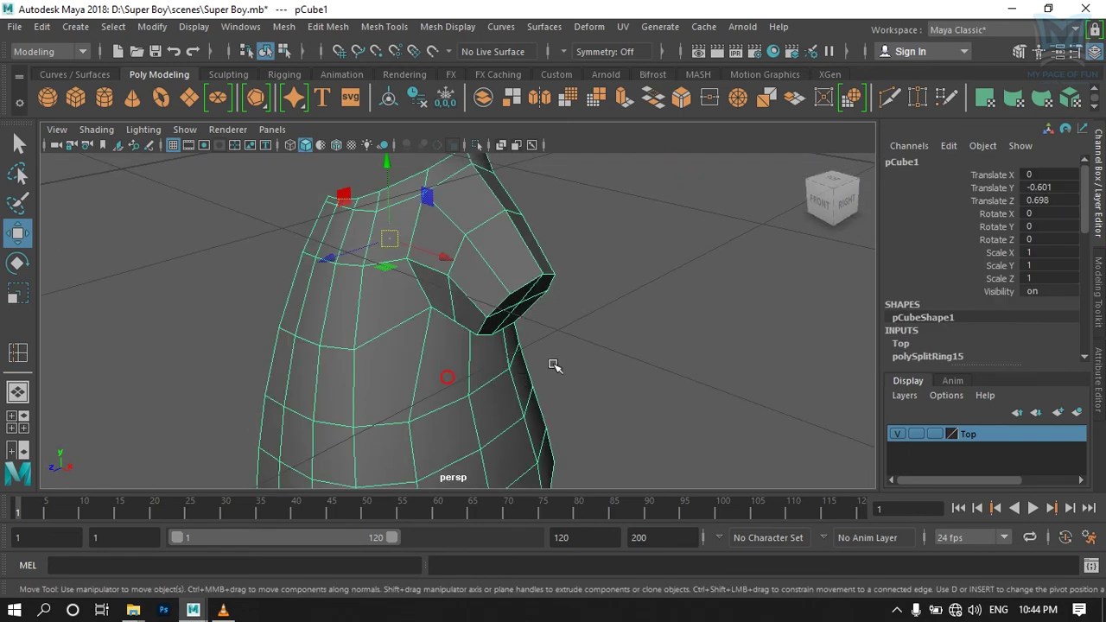
key("3")
key("ctrl+z")
Step: Inspect the shirt in smooth preview from the side, then return it to the low-poly cage
mouse_move(651, 333)
left_mouse_down("alt")
mouse_move(617, 435)
mouse_move(605, 437)
left_mouse_up("alt")
mouse_move(546, 413)
left_mouse_down("alt")
mouse_move(637, 412)
mouse_move(479, 412)
mouse_move(484, 394)
left_mouse_up("alt")
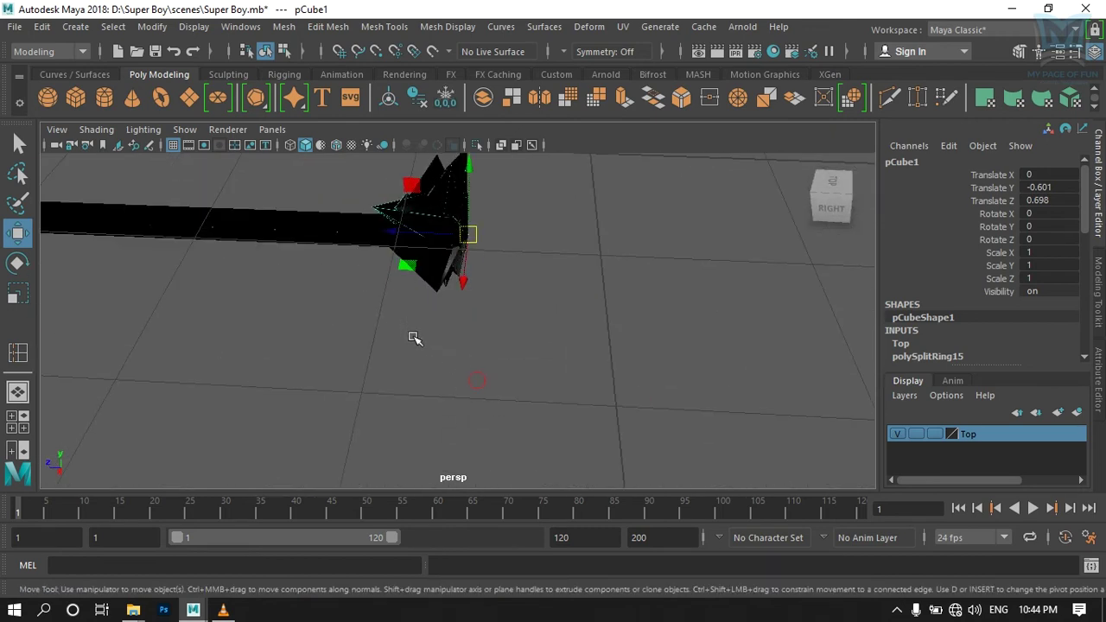
key("3")
left_click_drag(484, 384, 462, 372, "alt")
scroll(483, 383, "down", 5)
key("1")
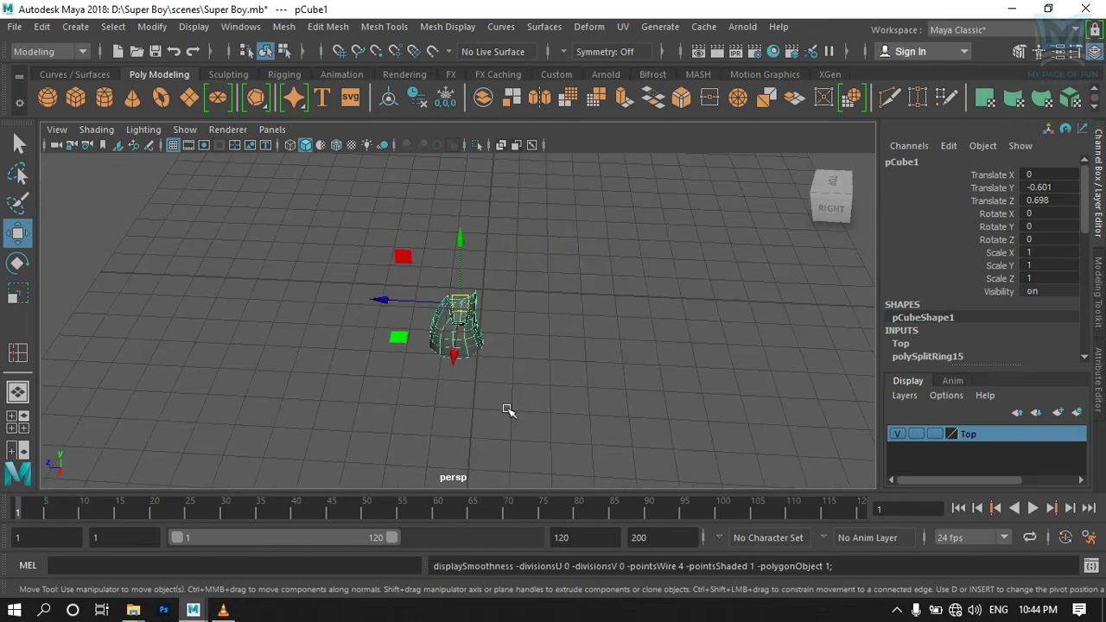
left_click_drag(511, 406, 677, 403, "alt")
scroll(665, 395, "up", 3)
left_click(665, 395)
key("5")
Step: Orbit around the shaded shirt from the right and below, then set it back to low-poly display
left_click(456, 345)
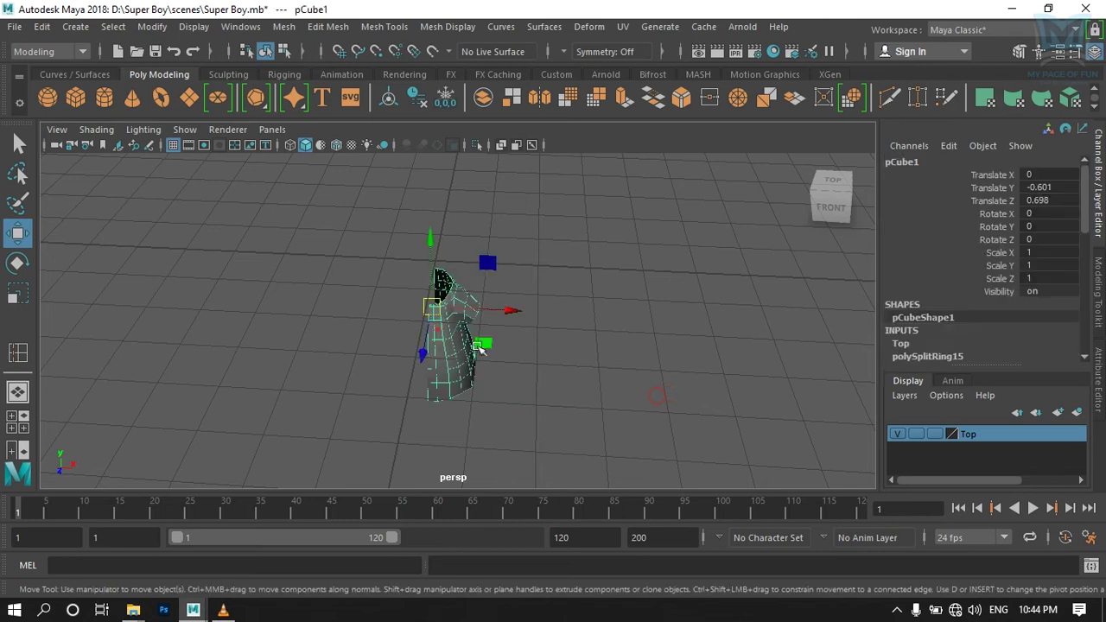
mouse_move(621, 410)
left_mouse_down("alt")
mouse_move(526, 393)
mouse_move(678, 375)
mouse_move(439, 372)
left_mouse_up("alt")
left_click(557, 393)
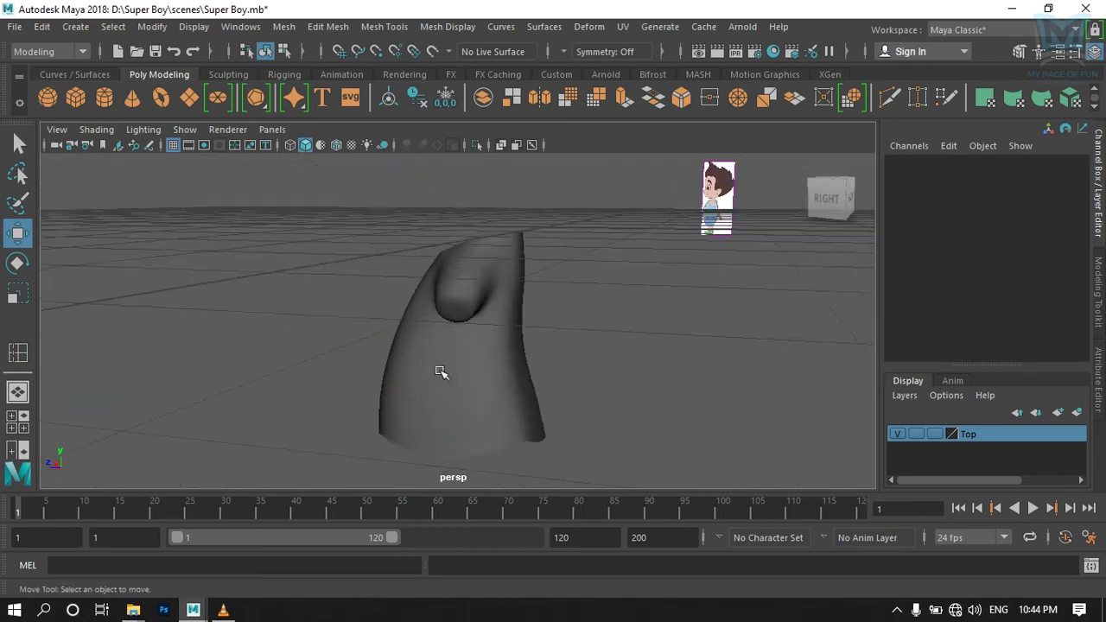
right_click_drag(440, 372, 481, 331, "alt")
left_click_drag(481, 332, 519, 296, "alt")
mouse_move(485, 330)
left_mouse_down("alt")
mouse_move(627, 385)
mouse_move(564, 407)
mouse_move(415, 414)
mouse_move(469, 513)
mouse_move(531, 360)
mouse_move(634, 360)
mouse_move(303, 338)
mouse_move(524, 371)
left_mouse_up("alt")
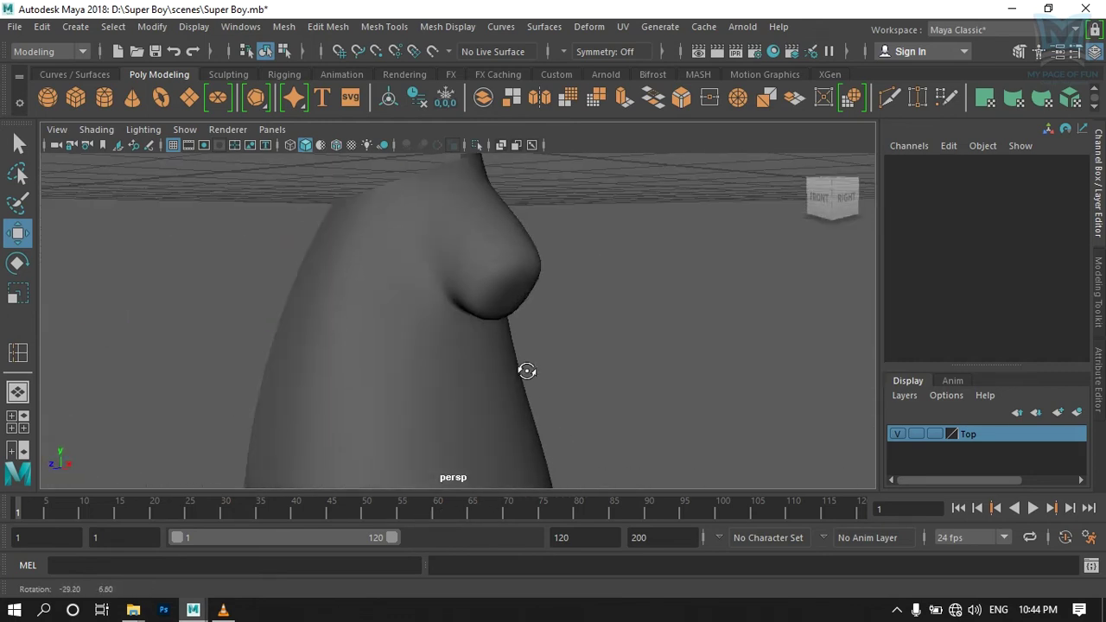
left_click(470, 250)
key("1")
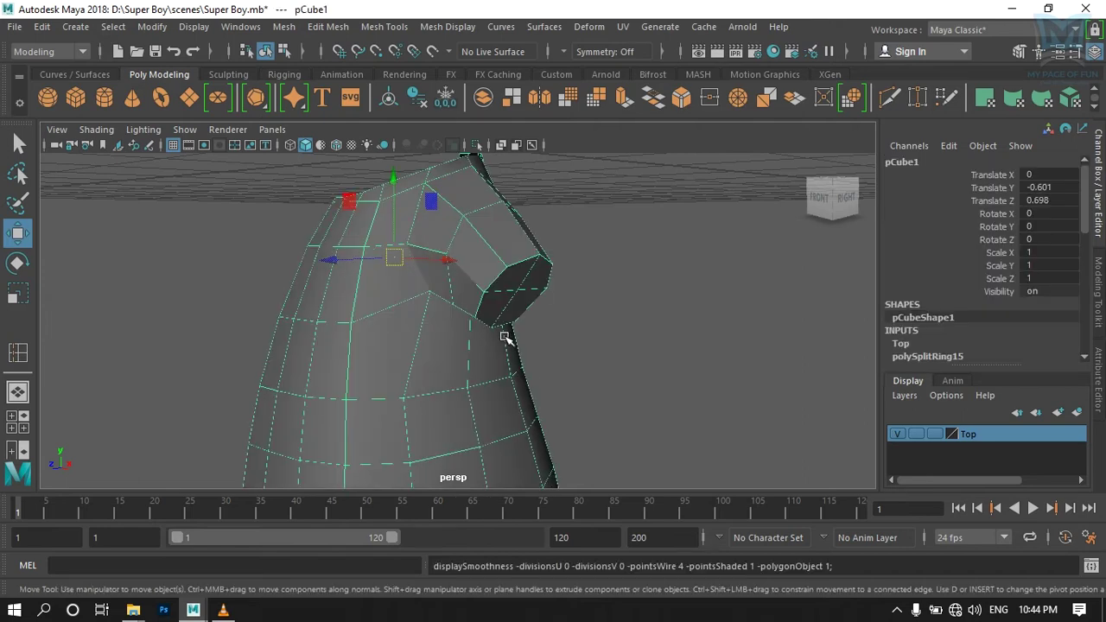
Step: Check the shirt once more, toggle the Top layer off and on, and switch to four views
left_click_drag(505, 337, 607, 371, "alt")
left_click(607, 371)
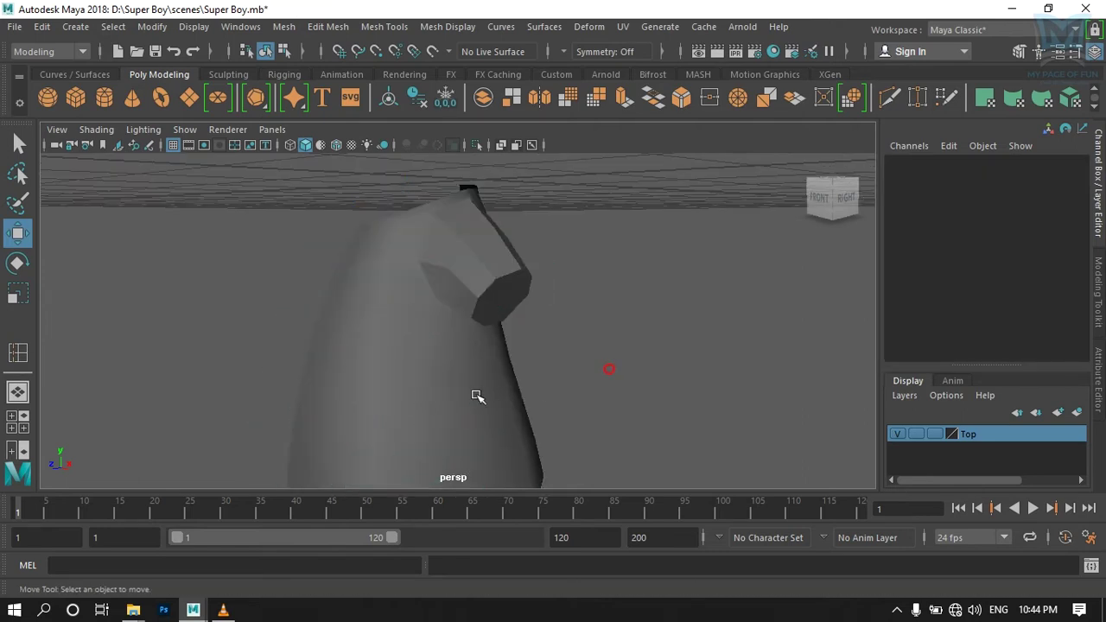
left_click_drag(476, 395, 581, 420, "alt")
left_click(506, 294)
left_click_drag(662, 420, 672, 424, "alt")
left_click(899, 434)
left_click(899, 434)
key("space")
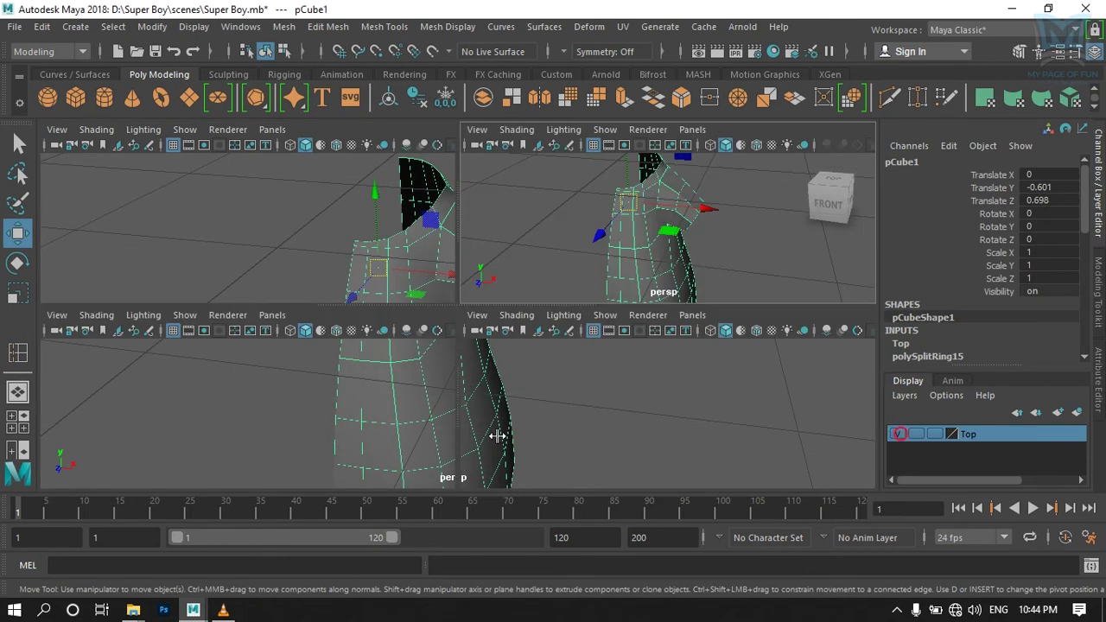
Step: Zoom into the front view and select the two shoulder-end faces of the shirt
key("space")
key("a")
scroll(624, 370, "up", 1)
scroll(607, 394, "up", 2)
scroll(607, 394, "up", 1)
scroll(587, 346, "up", 2)
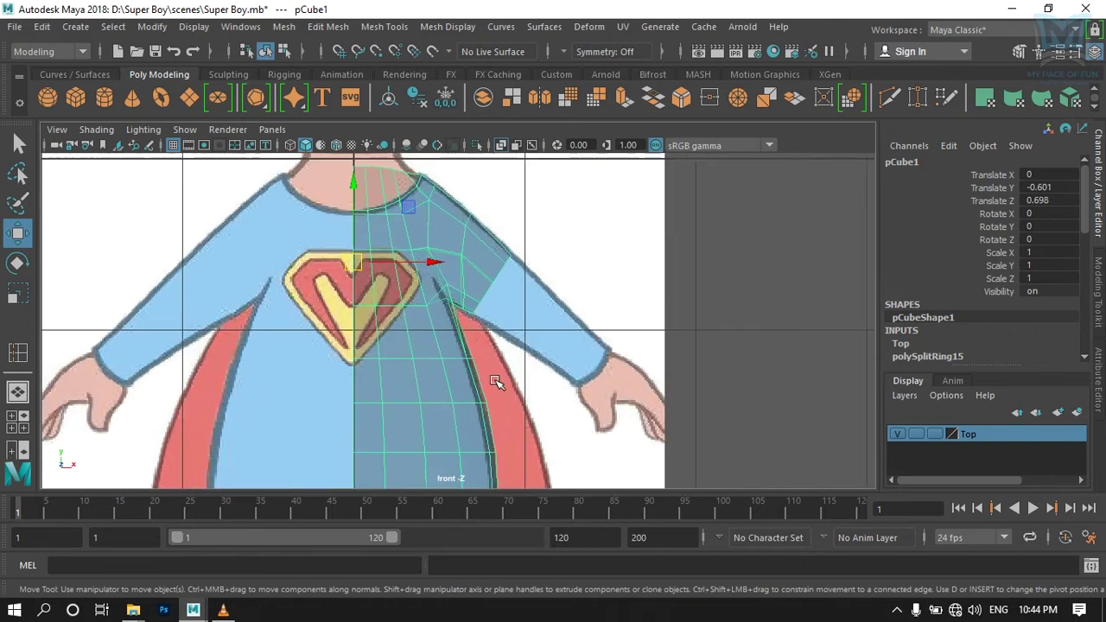
scroll(494, 382, "up", 1)
scroll(456, 296, "up", 1)
right_click(475, 265)
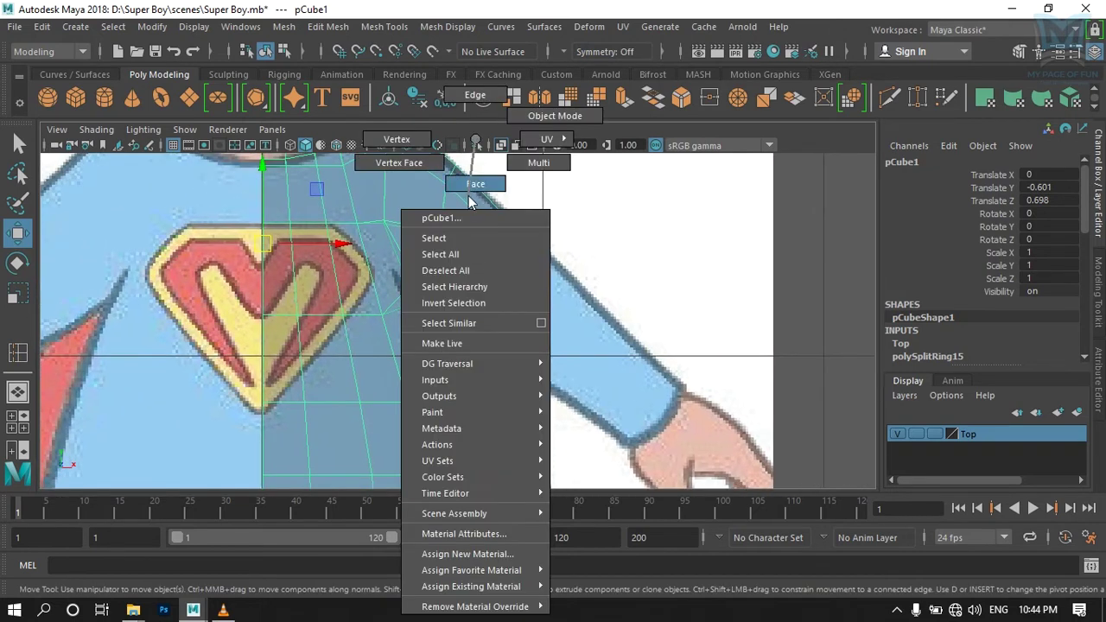
left_click(561, 271)
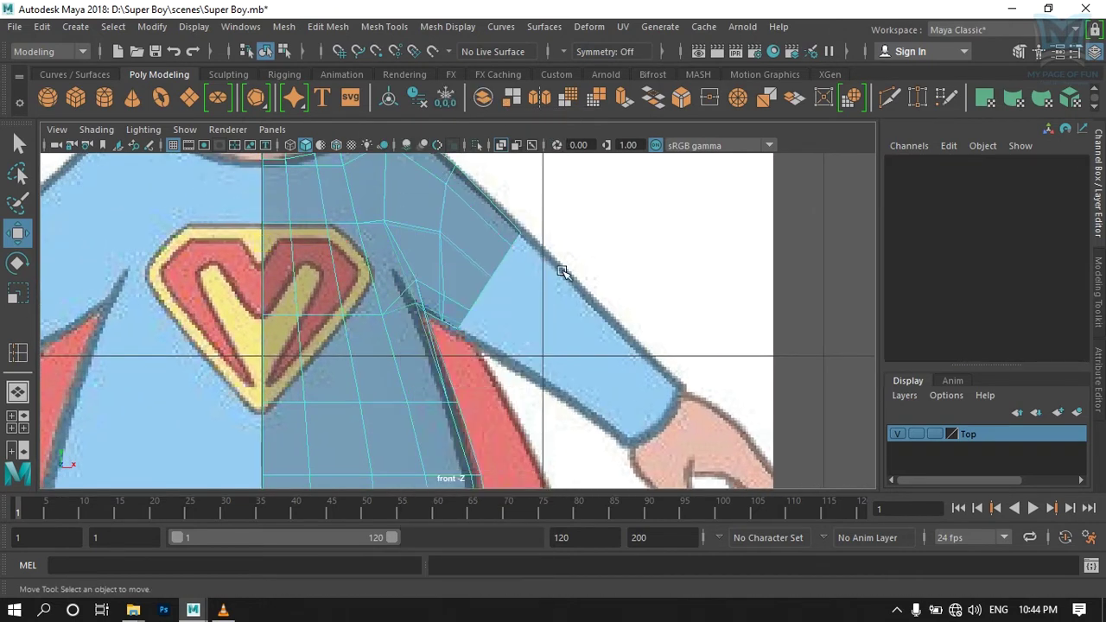
left_click(460, 346)
left_click_drag(468, 252, 432, 301)
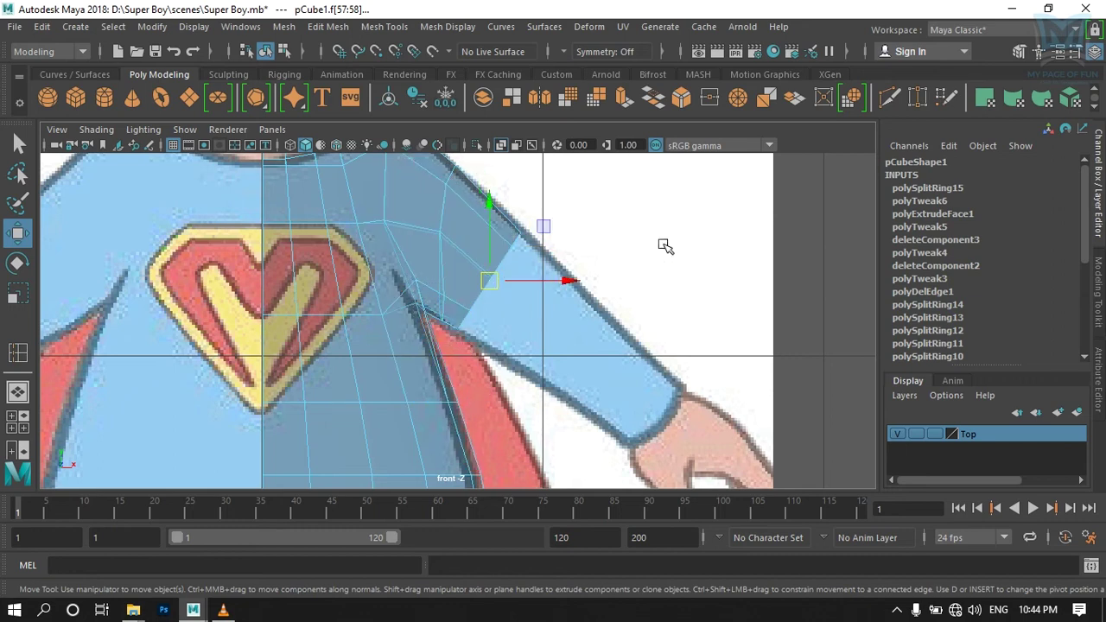
Step: Frame and orbit around the selected shoulder faces, then return to the front view
key("space")
key("space")
key("f")
left_click_drag(632, 276, 536, 227, "alt")
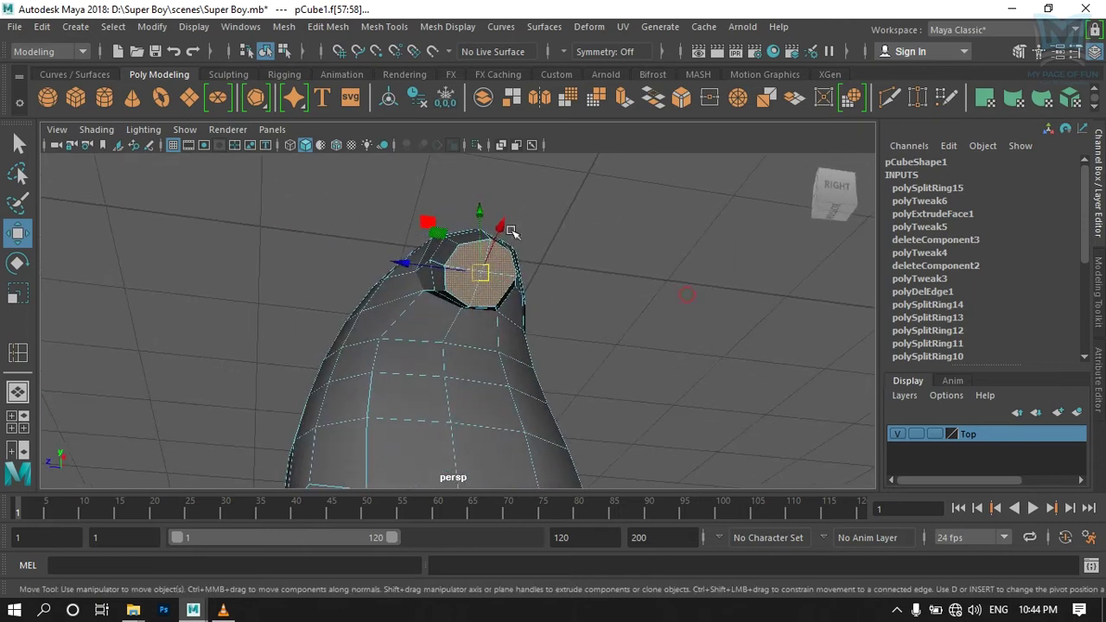
left_click_drag(506, 340, 637, 388, "alt")
key("space")
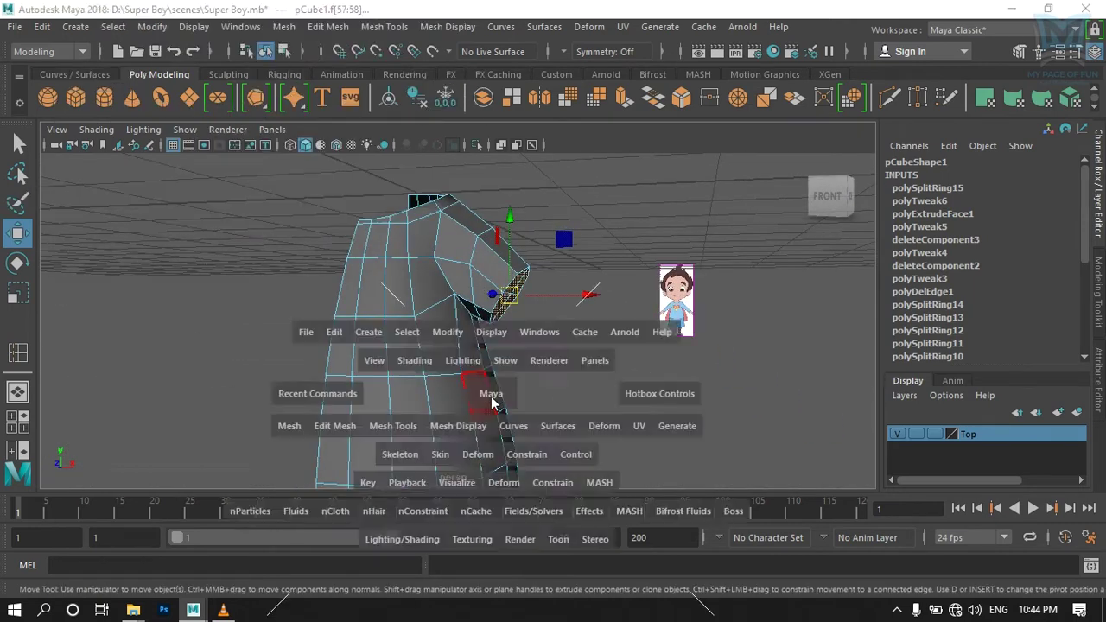
key("space")
middle_click_drag(519, 371, 534, 354, "alt")
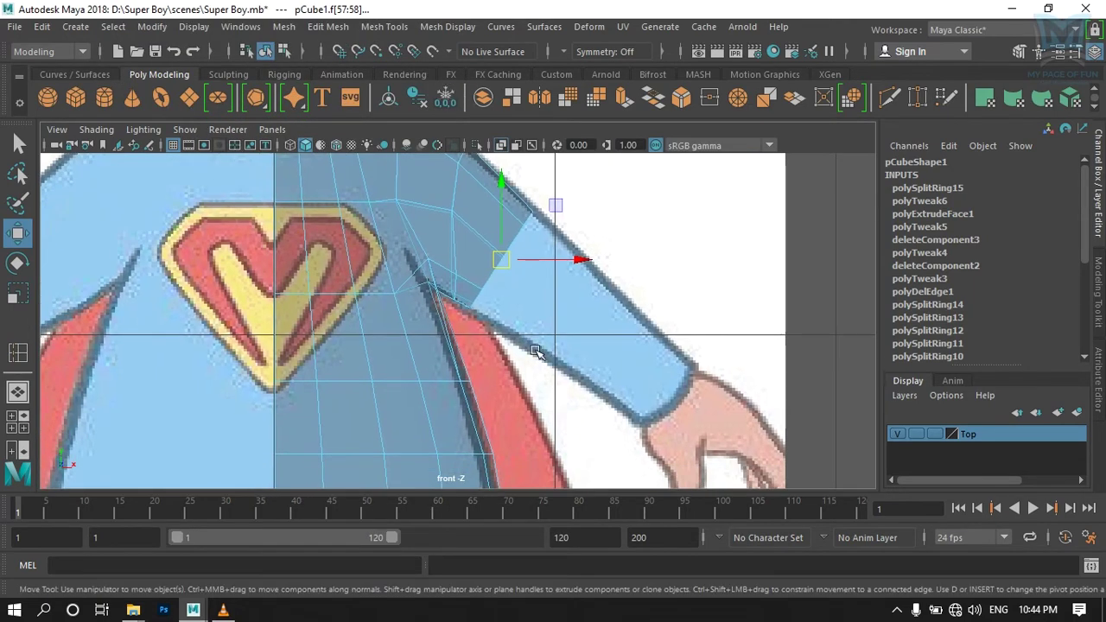
Step: Extrude the shoulder faces with world-aligned handles and pull them down the upper arm
left_click(622, 98)
middle_click_drag(658, 268, 567, 316, "alt")
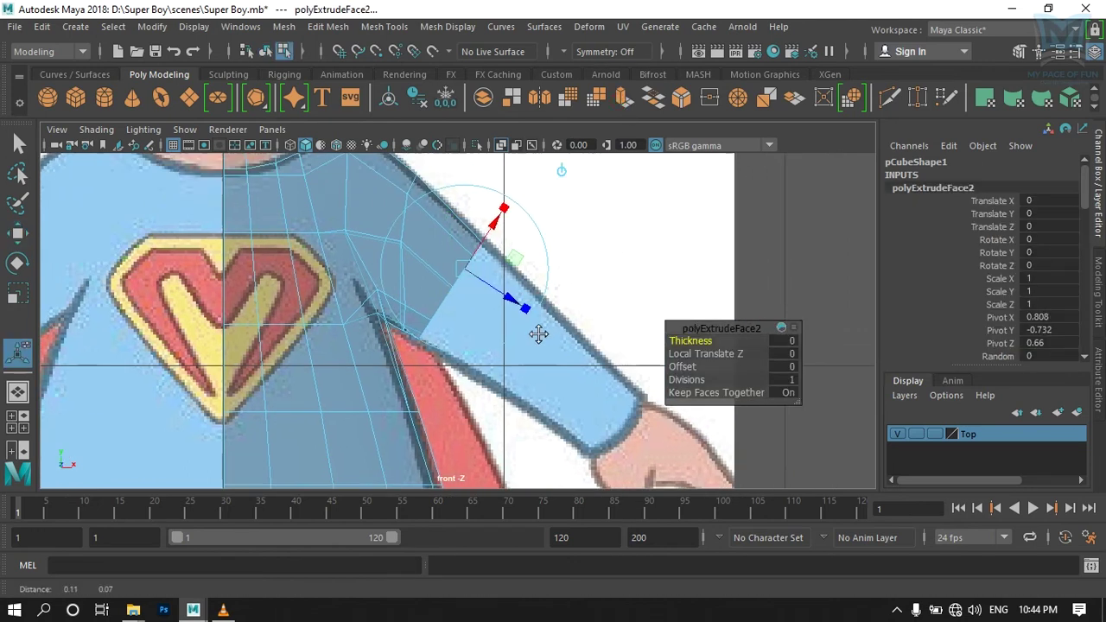
left_click(521, 190)
left_click_drag(414, 309, 458, 351)
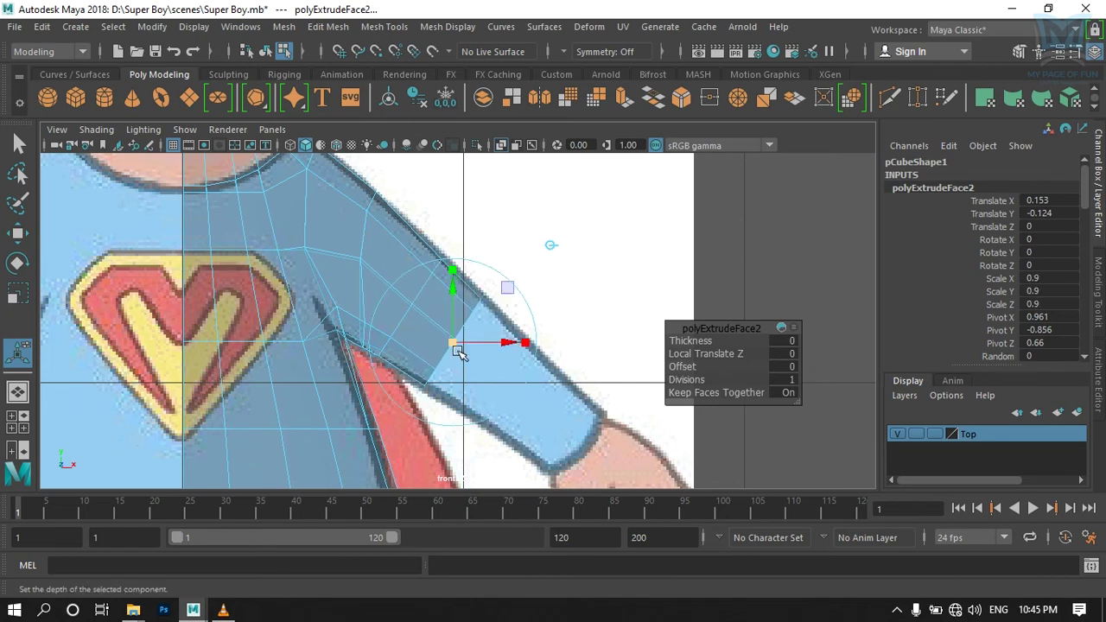
Step: Extrude again to the drawn wrist and scale the cuff down to 0.7
left_click(624, 97)
left_click(562, 225)
middle_click_drag(537, 303, 501, 254, "alt")
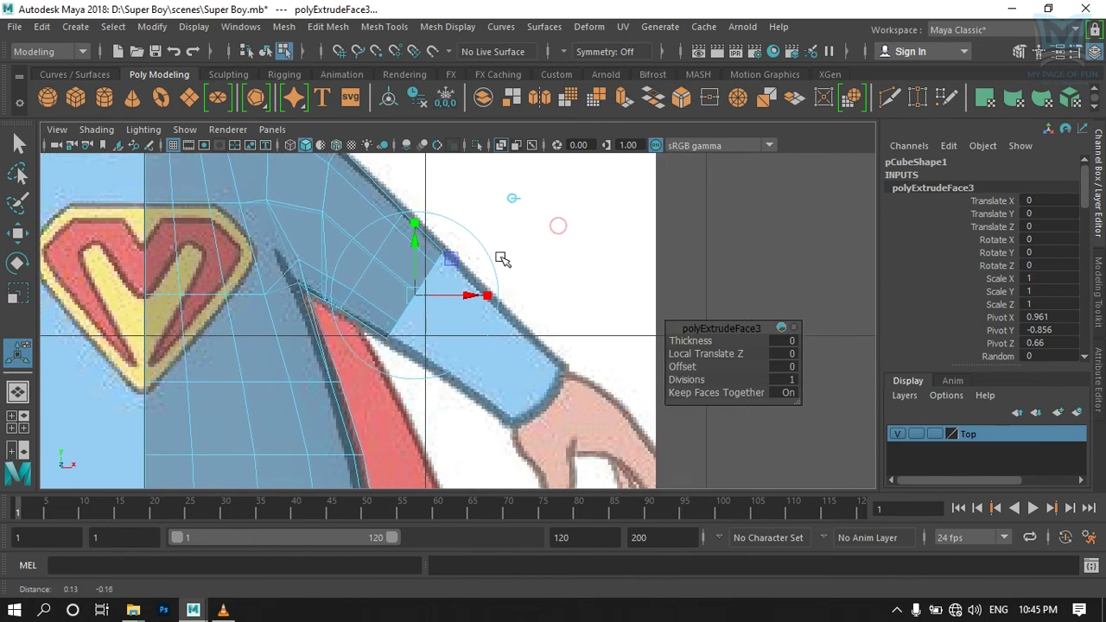
mouse_move(407, 298)
left_mouse_down()
mouse_move(481, 329)
mouse_move(539, 395)
left_mouse_up()
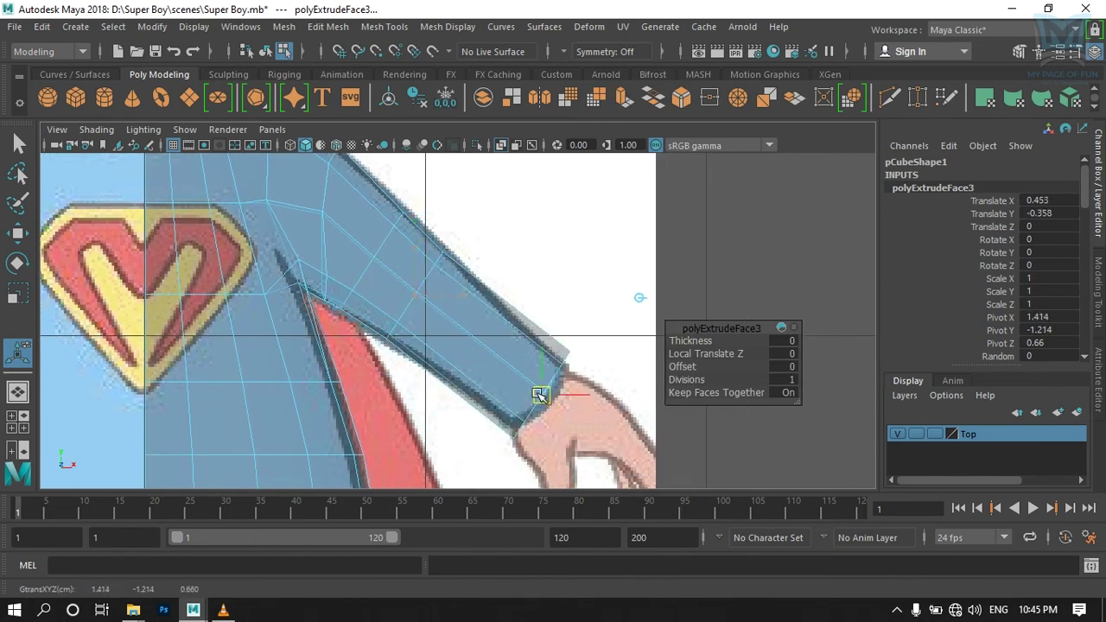
left_click_drag(539, 397, 528, 404)
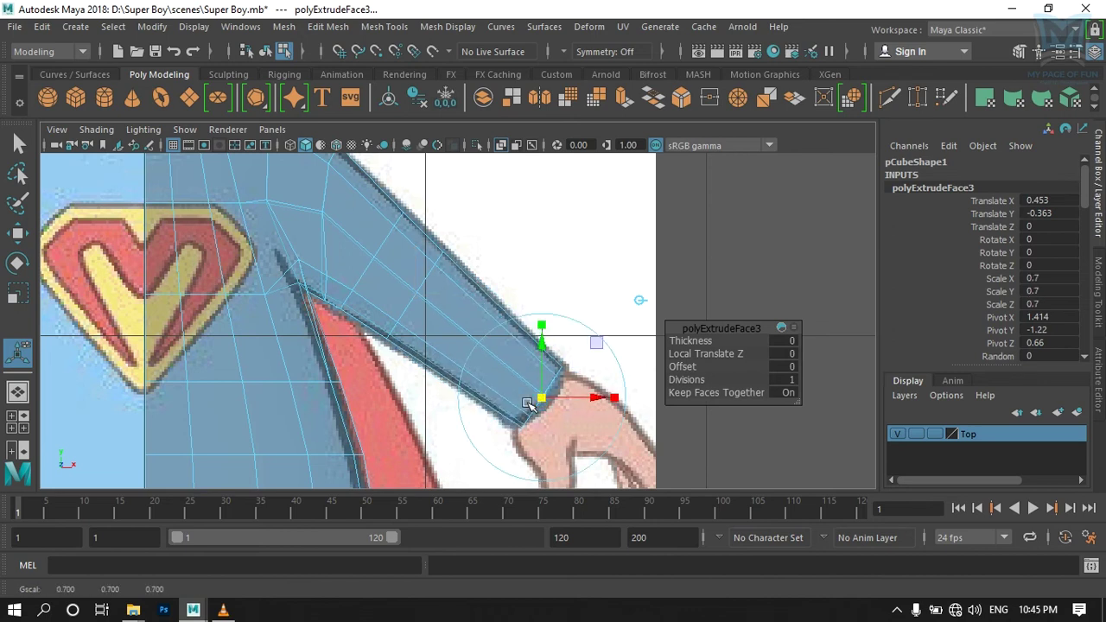
left_click(572, 320)
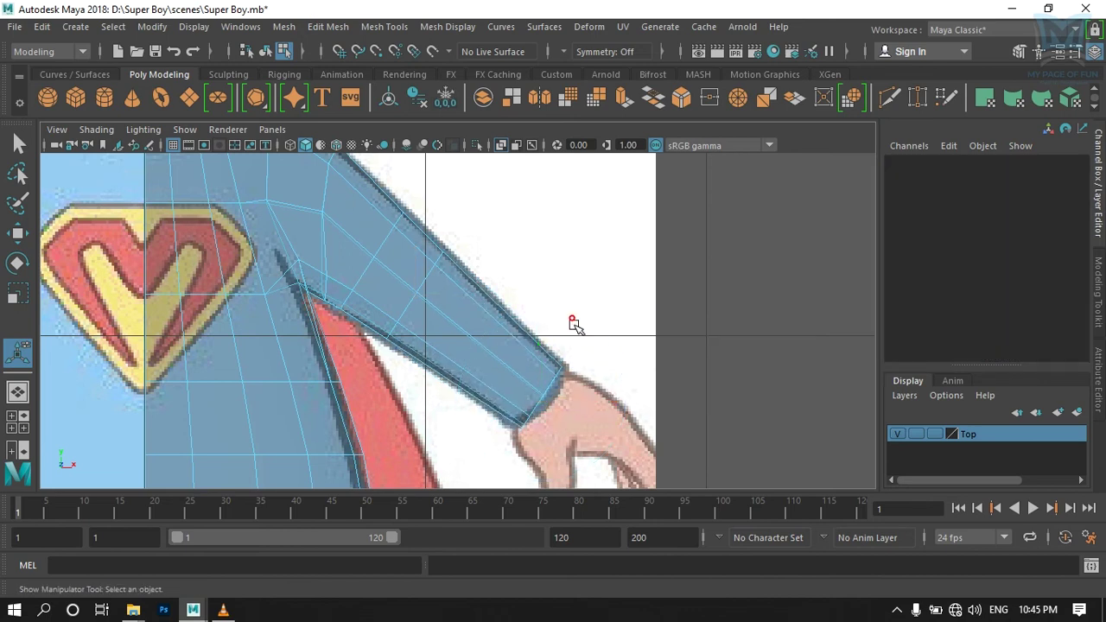
Step: Restore the sleeve-end selection and view the arm in perspective and the enlarged front view
key("e")
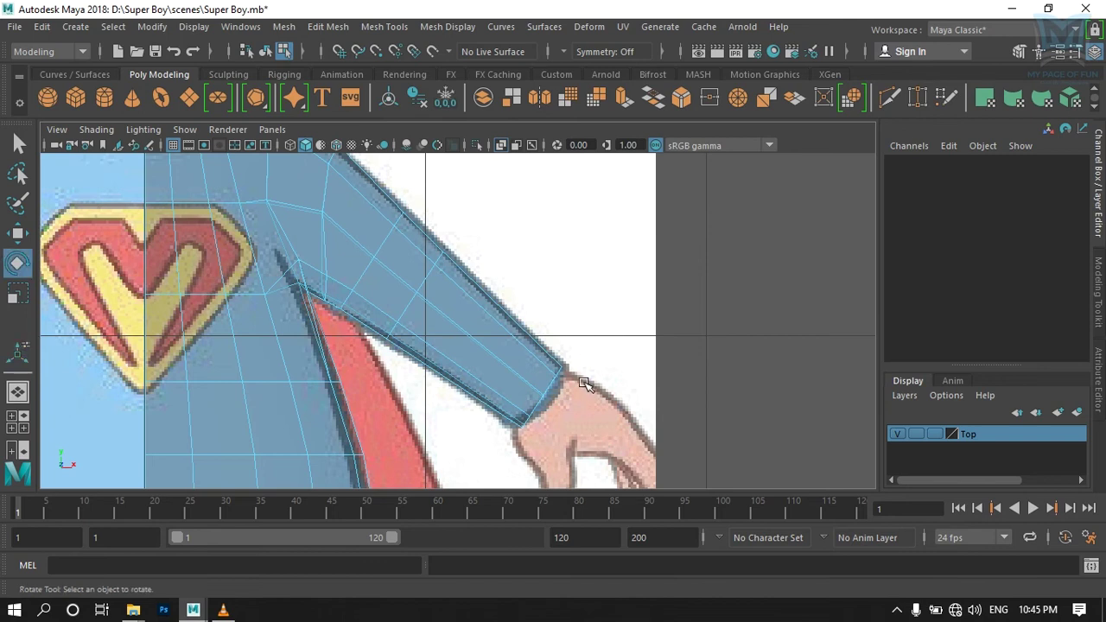
key("space")
key("space")
mouse_move(720, 306)
left_mouse_down("alt")
mouse_move(592, 306)
mouse_move(567, 365)
mouse_move(597, 369)
left_mouse_up("alt")
key("ctrl+z")
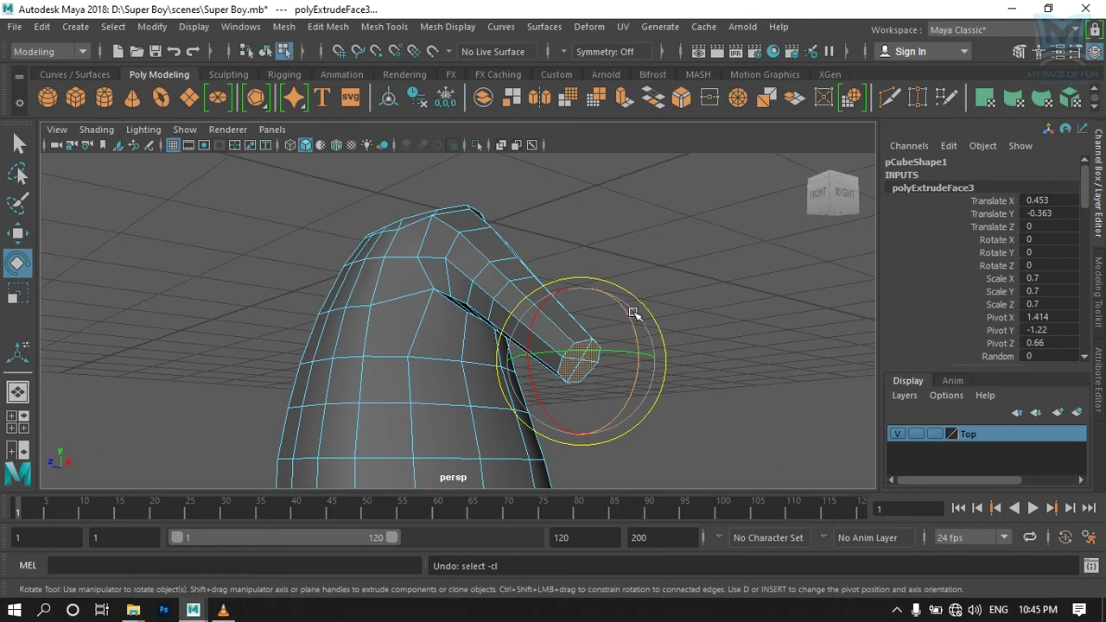
key("space")
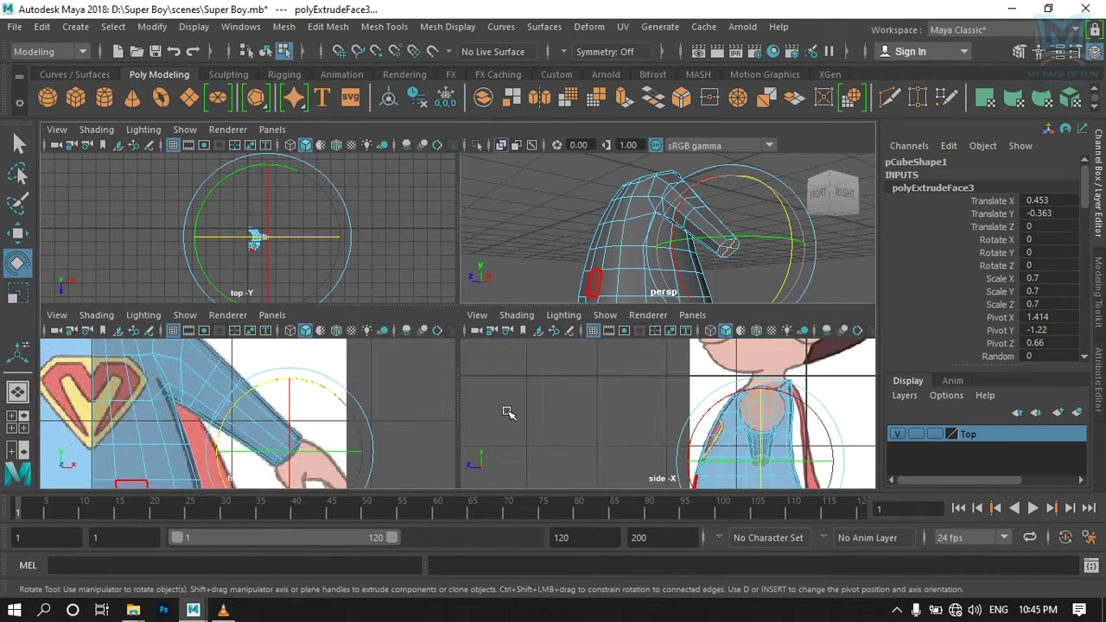
key("space")
scroll(518, 395, "up", 3)
scroll(570, 395, "up", 3)
Step: Switch to Move on the cuff face, then return to Object Mode and pick Insert Edge Loop Tool
key("w")
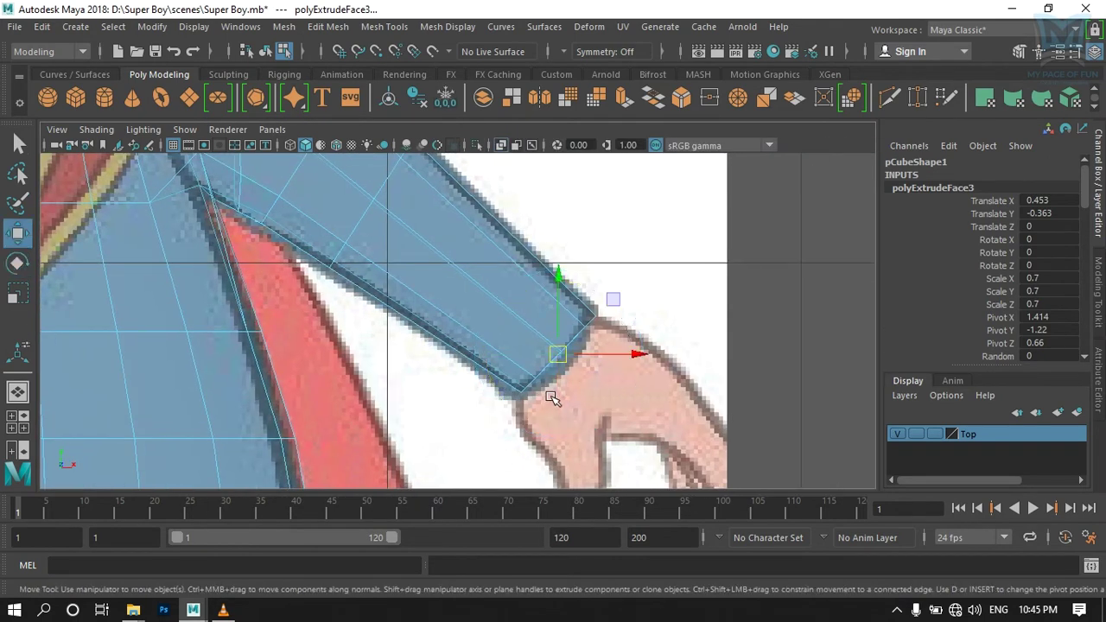
scroll(553, 398, "down", 3)
scroll(452, 407, "up", 3)
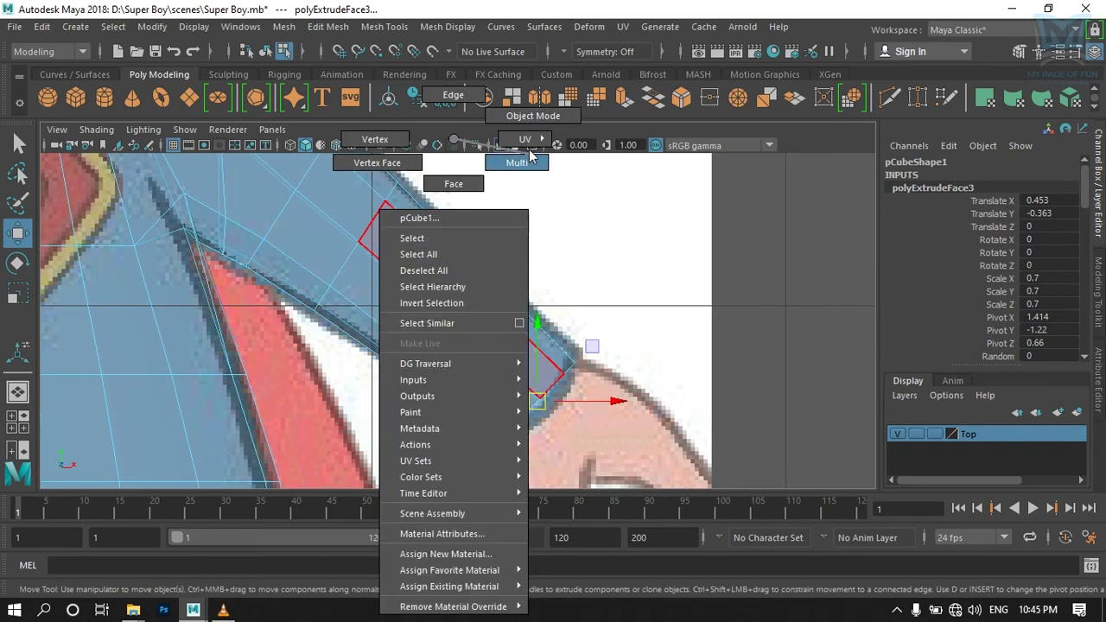
right_click_drag(458, 302, 505, 136)
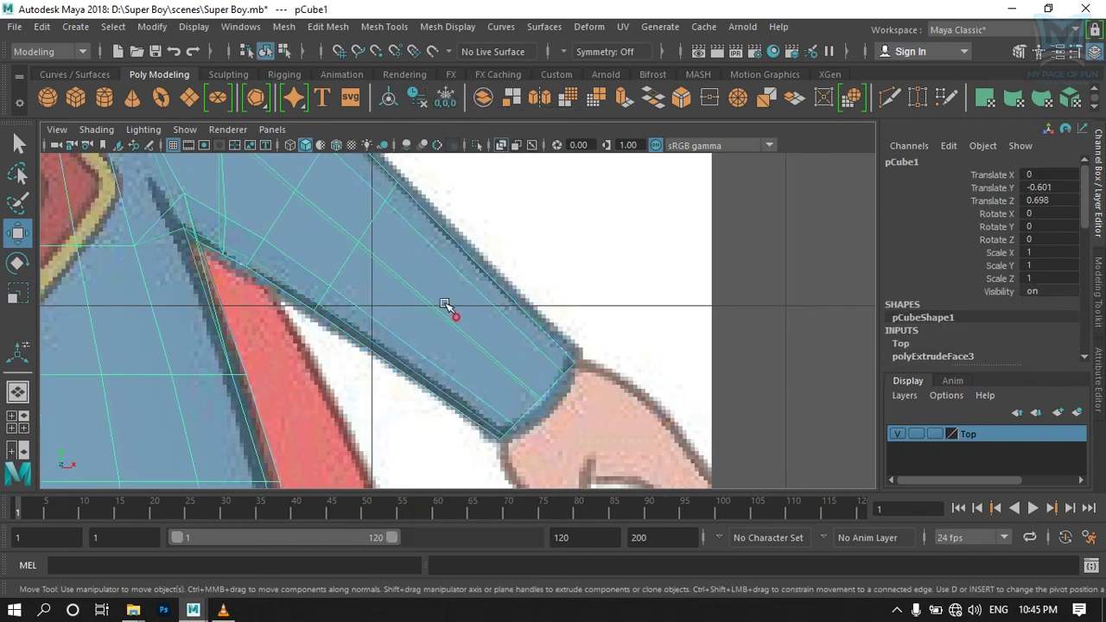
right_click_drag(442, 308, 337, 230, "shift")
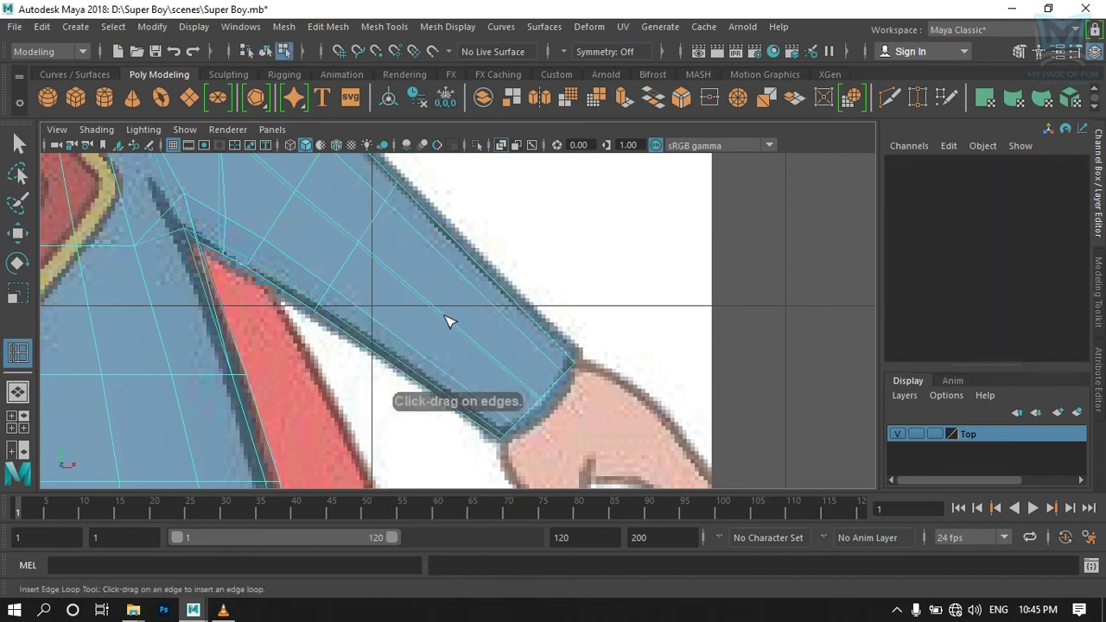
Step: Insert a new edge loop running along the arm
left_click(443, 318)
key("space")
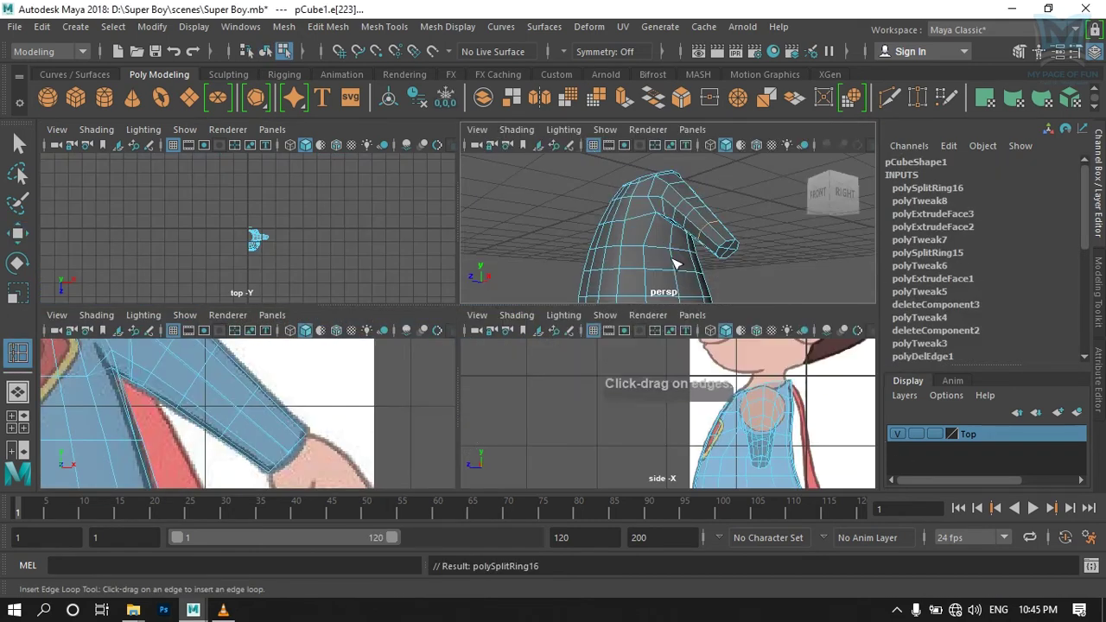
key("space")
left_click_drag(629, 358, 144, 255, "alt")
Step: Check the new loop from several angles, then enter Vertex mode in the four-view layout
key("q")
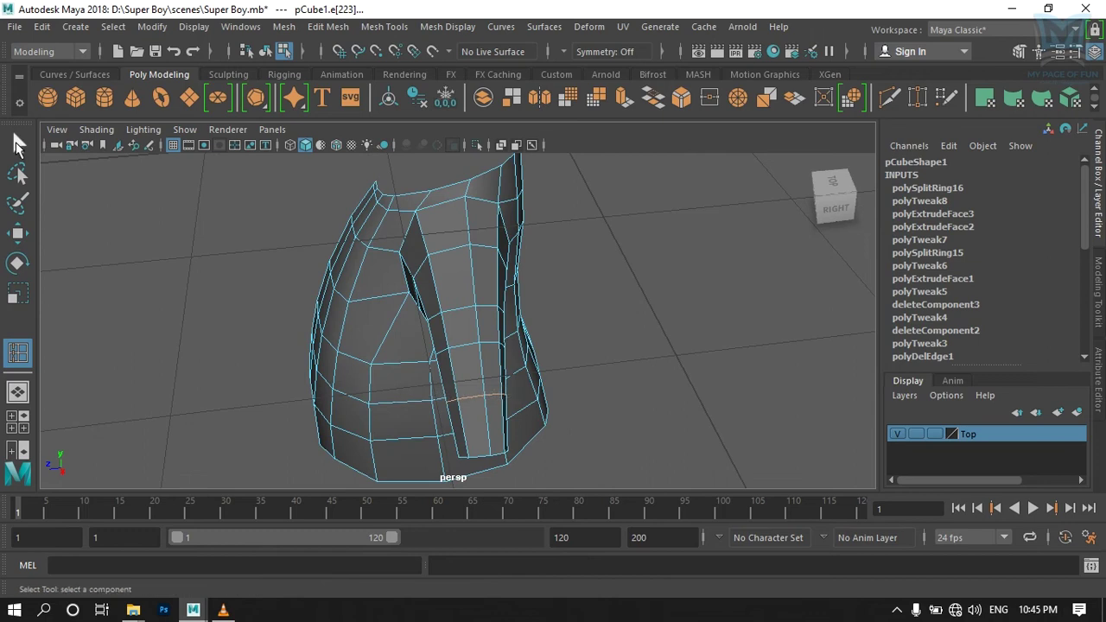
left_click_drag(537, 414, 523, 445, "alt")
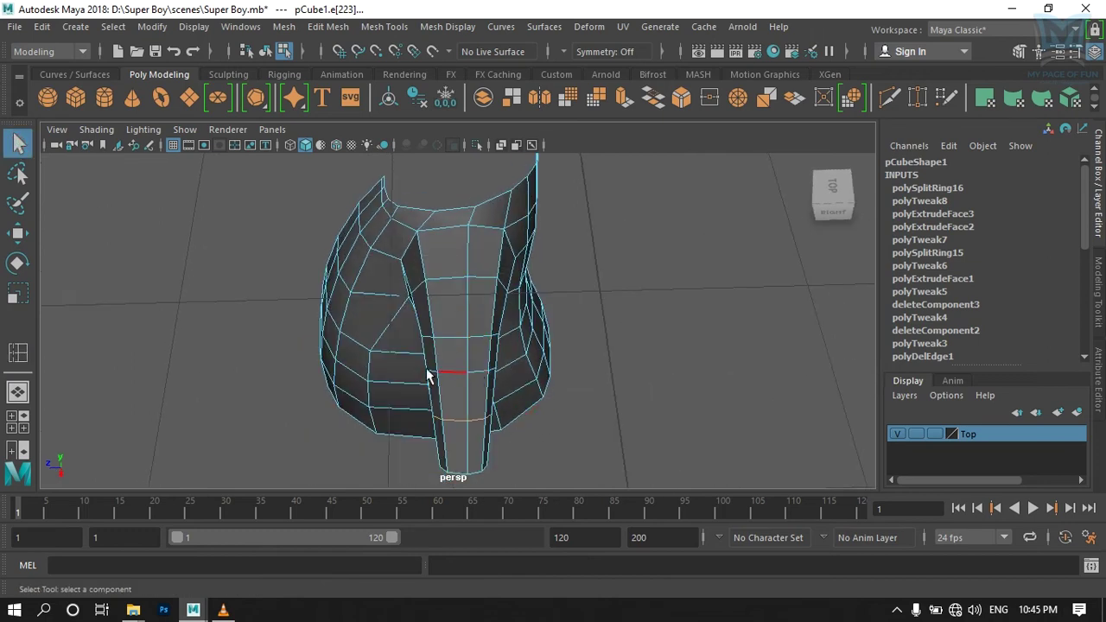
left_click_drag(499, 403, 548, 313, "alt")
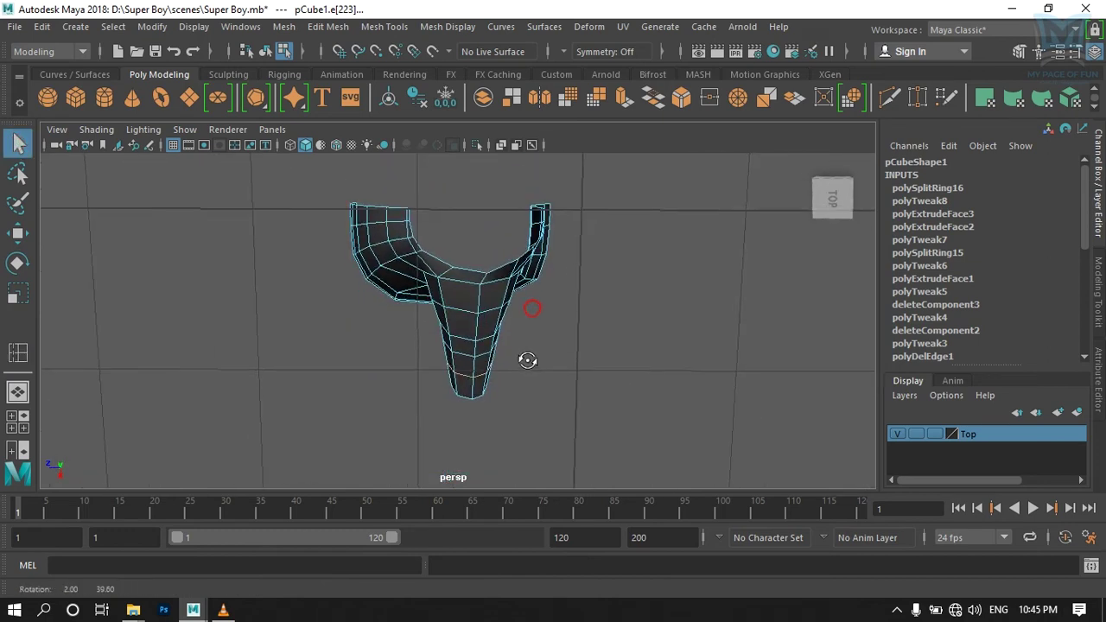
left_click_drag(210, 188, 673, 277, "alt")
left_click_drag(501, 350, 539, 340, "alt")
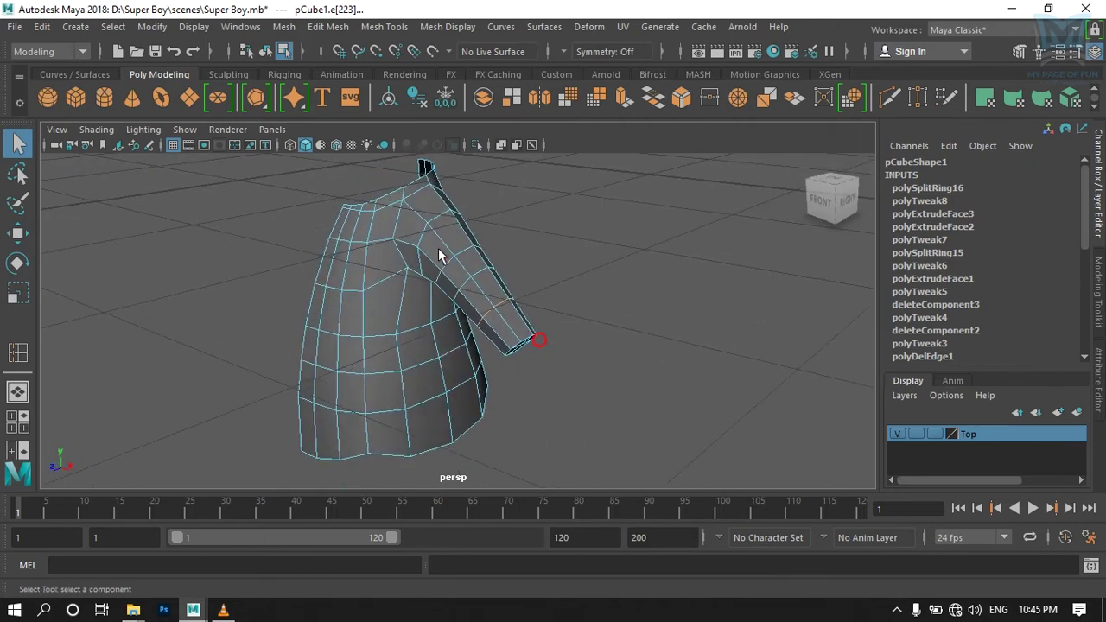
mouse_move(586, 384)
left_mouse_down("alt")
mouse_move(455, 435)
mouse_move(459, 451)
left_mouse_up("alt")
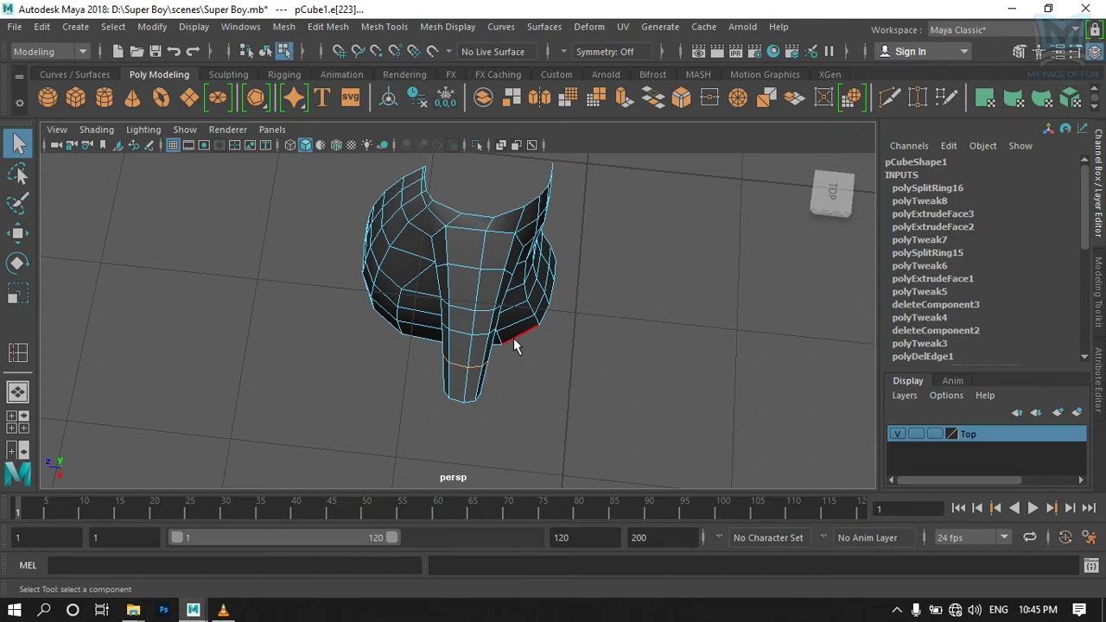
mouse_move(459, 395)
left_mouse_down("alt")
mouse_move(526, 336)
mouse_move(656, 278)
mouse_move(626, 302)
left_mouse_up("alt")
right_click_drag(508, 154, 427, 135)
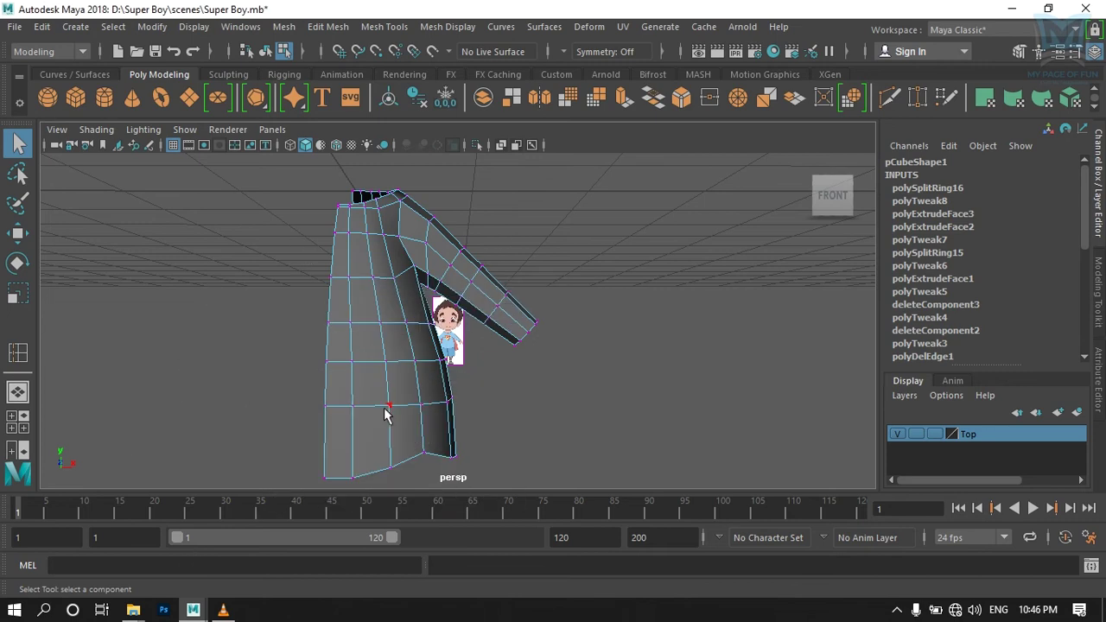
key("space")
key("space")
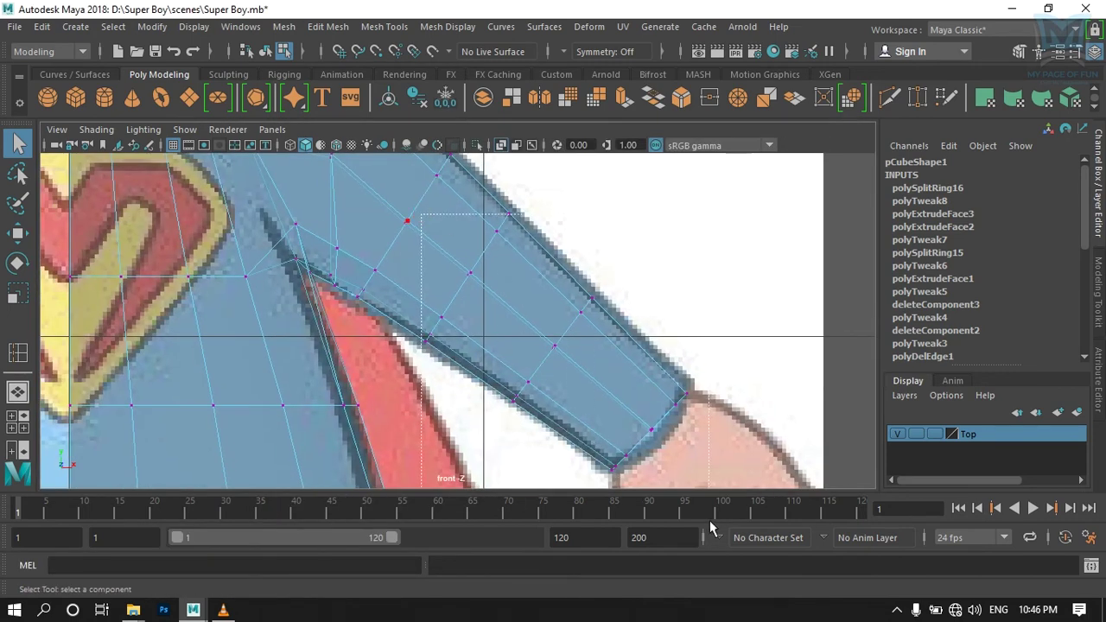
Step: Select the new arm loop's vertices, rotate them, and shift them along one axis
left_click_drag(710, 527, 701, 522)
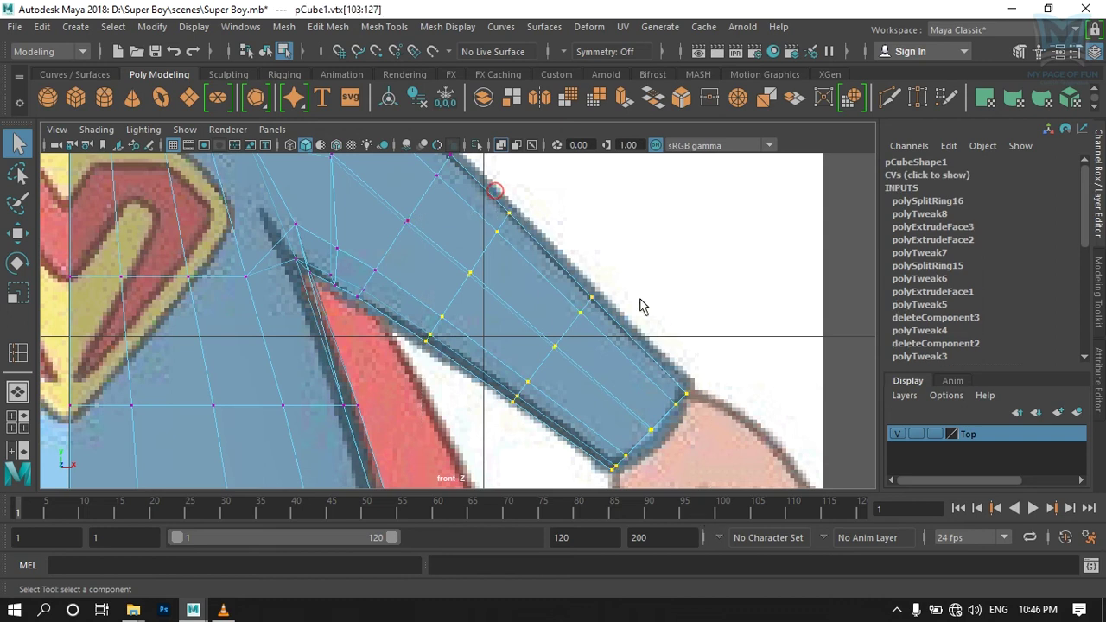
key("space")
key("space")
key("f")
mouse_move(647, 338)
left_mouse_down("alt")
mouse_move(508, 376)
mouse_move(596, 383)
left_mouse_up("alt")
key("e")
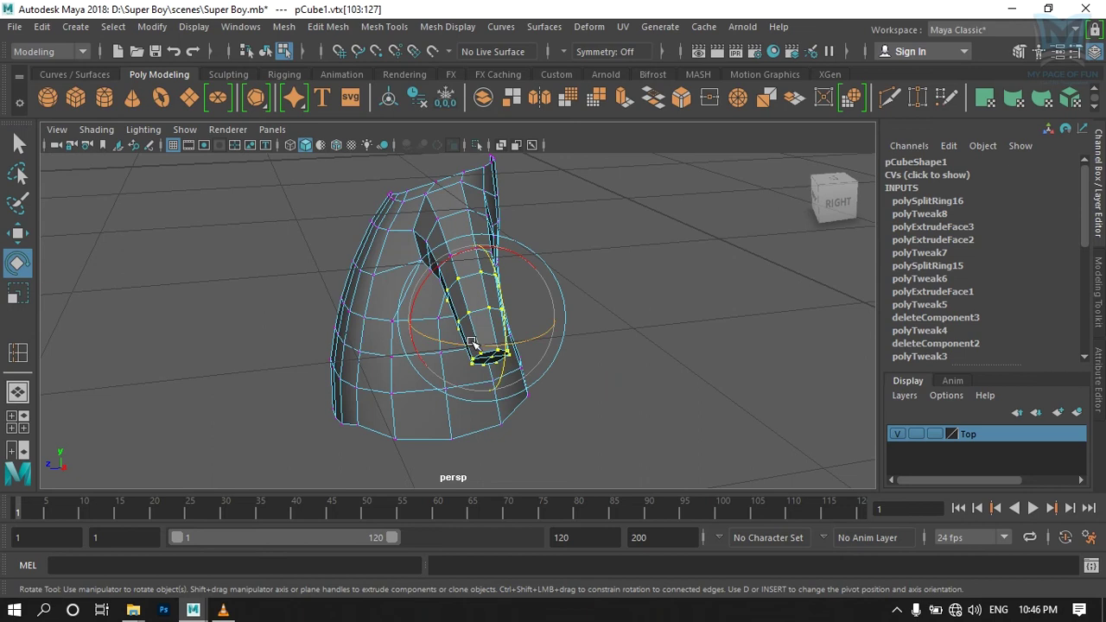
left_click_drag(506, 382, 476, 432, "alt")
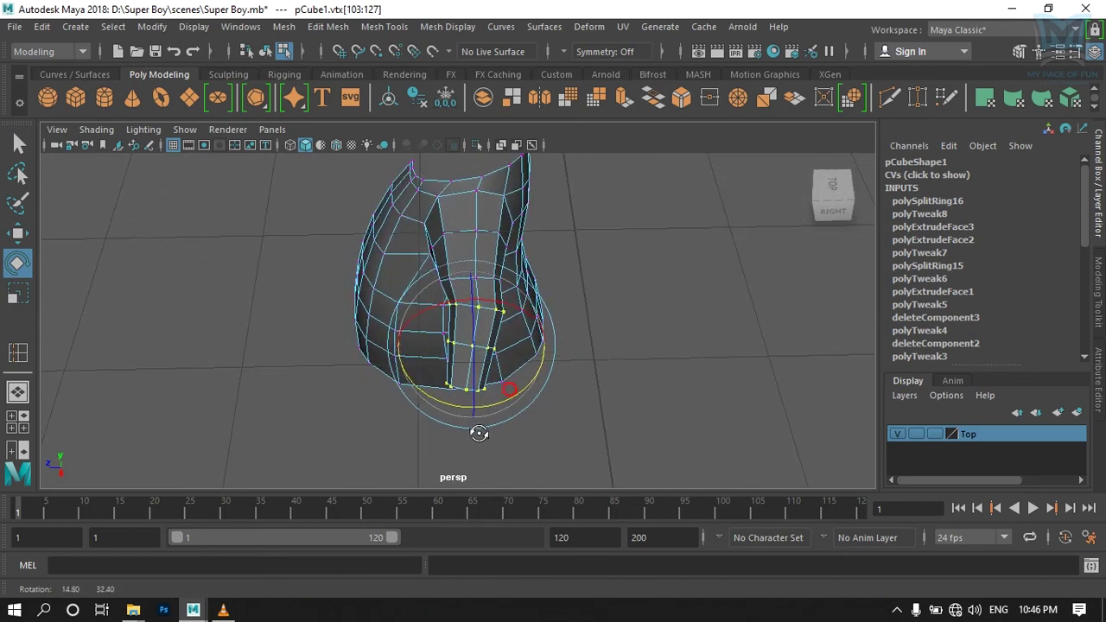
key("w")
mouse_move(406, 346)
left_mouse_down()
mouse_move(489, 409)
mouse_move(637, 365)
mouse_move(383, 409)
mouse_move(333, 334)
mouse_move(506, 474)
mouse_move(572, 320)
mouse_move(662, 251)
mouse_move(412, 398)
left_mouse_up()
Step: Move a single vertex near the shoulder to even out the loop
scroll(412, 398, "up", 5)
mouse_move(382, 362)
left_mouse_down("alt")
mouse_move(510, 326)
mouse_move(447, 354)
mouse_move(380, 322)
mouse_move(425, 279)
mouse_move(371, 247)
mouse_move(361, 291)
mouse_move(464, 377)
mouse_move(464, 333)
mouse_move(400, 319)
mouse_move(457, 245)
mouse_move(440, 350)
left_mouse_up("alt")
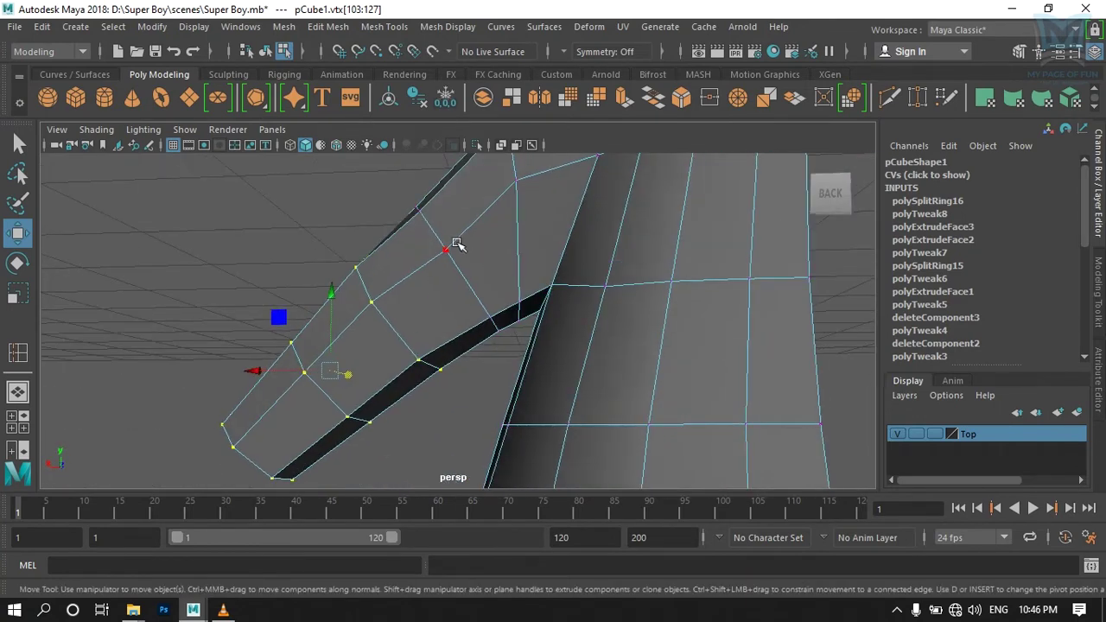
left_click(445, 250)
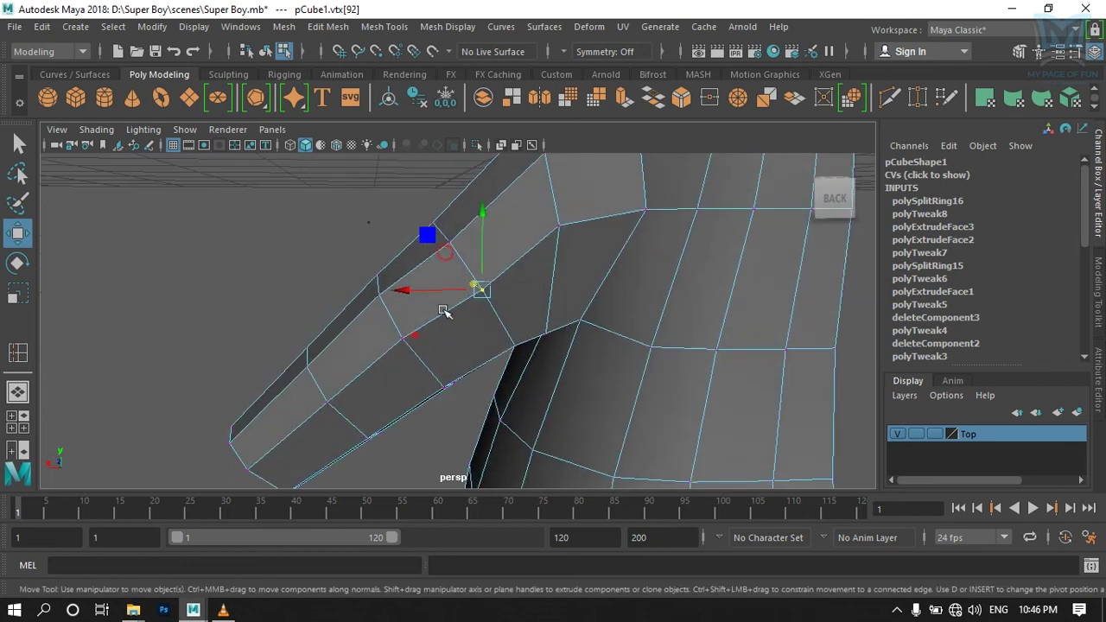
mouse_move(482, 225)
left_mouse_down("alt")
mouse_move(518, 377)
mouse_move(586, 388)
left_mouse_up("alt")
middle_click_drag(536, 285, 532, 288)
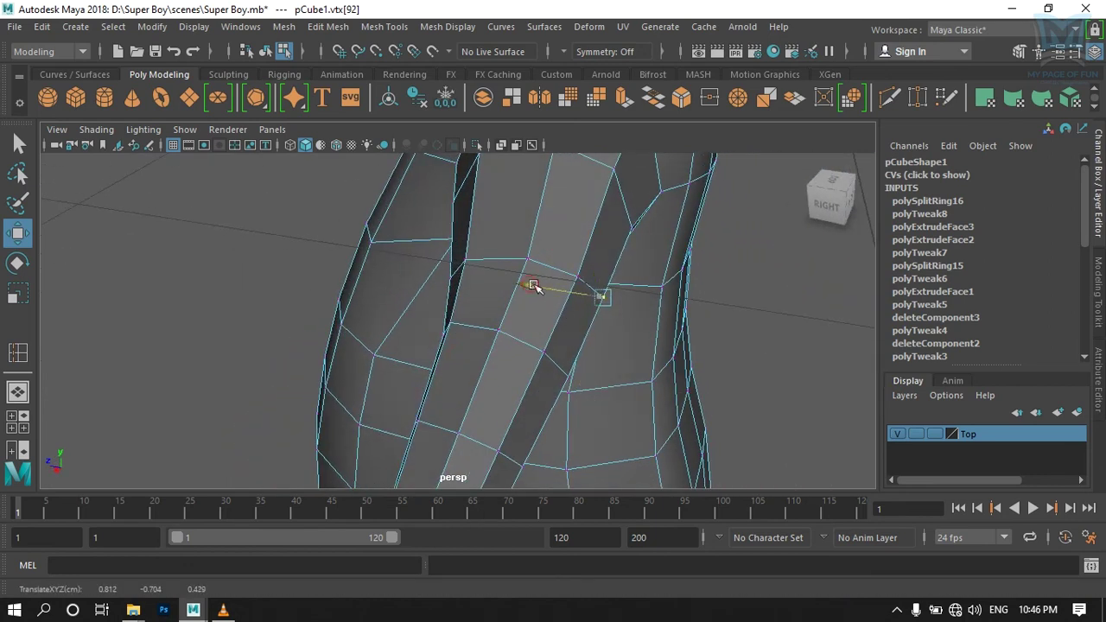
Step: Check the shoulder blend from several angles, clear the selection and return to Object Mode
mouse_move(607, 335)
left_mouse_down("alt")
mouse_move(777, 284)
mouse_move(617, 345)
mouse_move(676, 378)
mouse_move(693, 360)
left_mouse_up("alt")
right_click_drag(693, 361, 530, 410, "alt")
left_click_drag(530, 409, 506, 313, "alt")
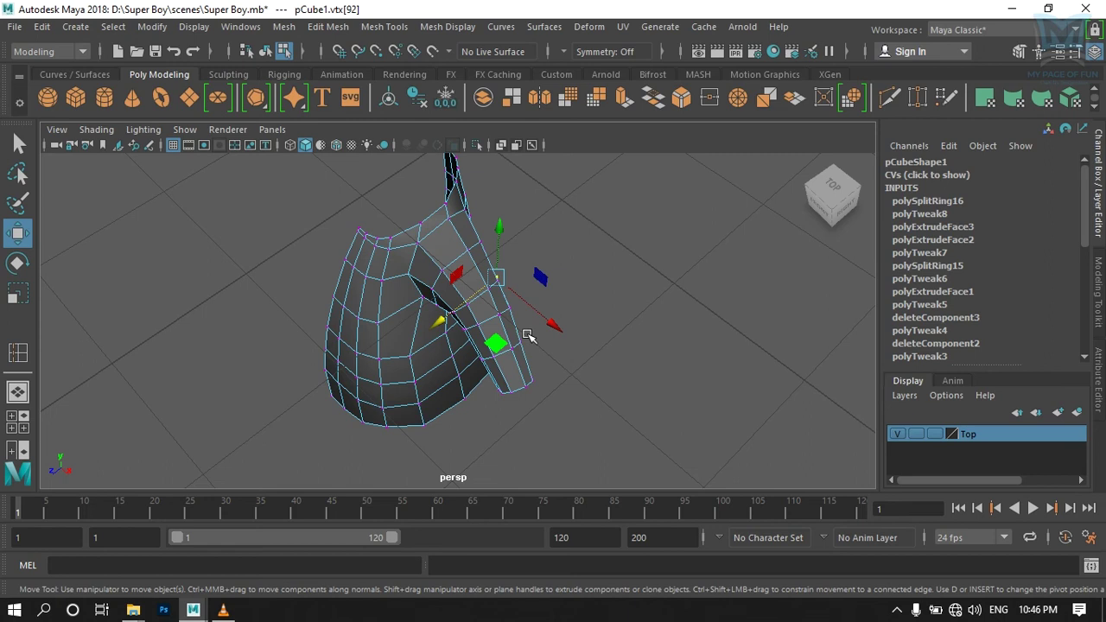
mouse_move(602, 325)
left_mouse_down("alt")
mouse_move(543, 375)
mouse_move(395, 338)
mouse_move(585, 363)
mouse_move(575, 350)
left_mouse_up("alt")
left_click(574, 350)
right_click_drag(432, 248, 508, 121)
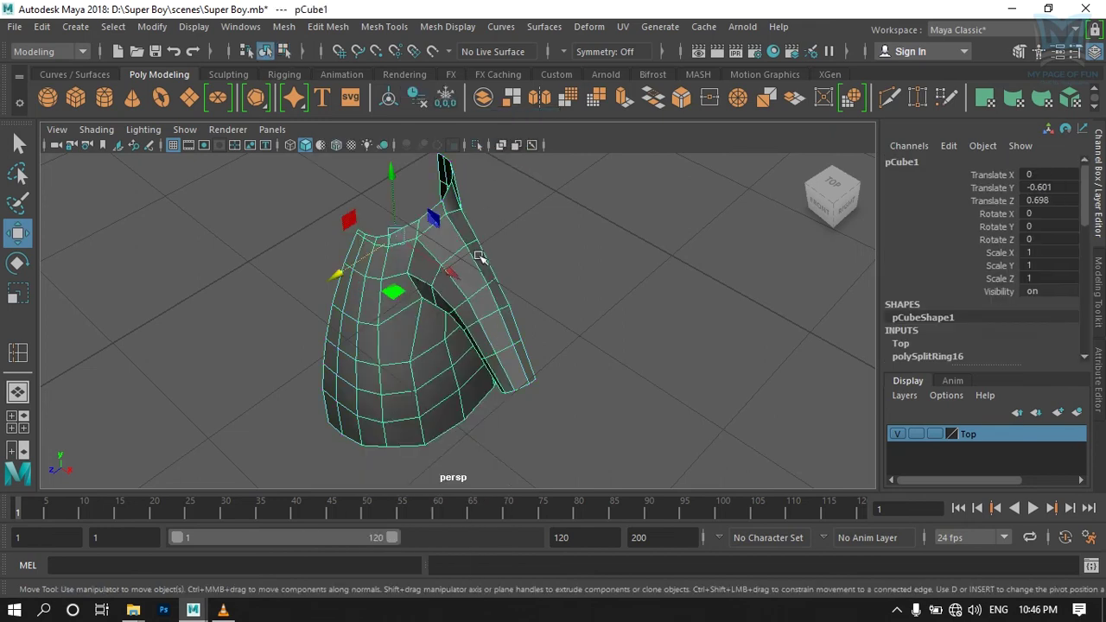
Step: Turn on smooth preview (3) and reselect the torso mesh from a front-right angle
left_click_drag(578, 381, 540, 307, "alt")
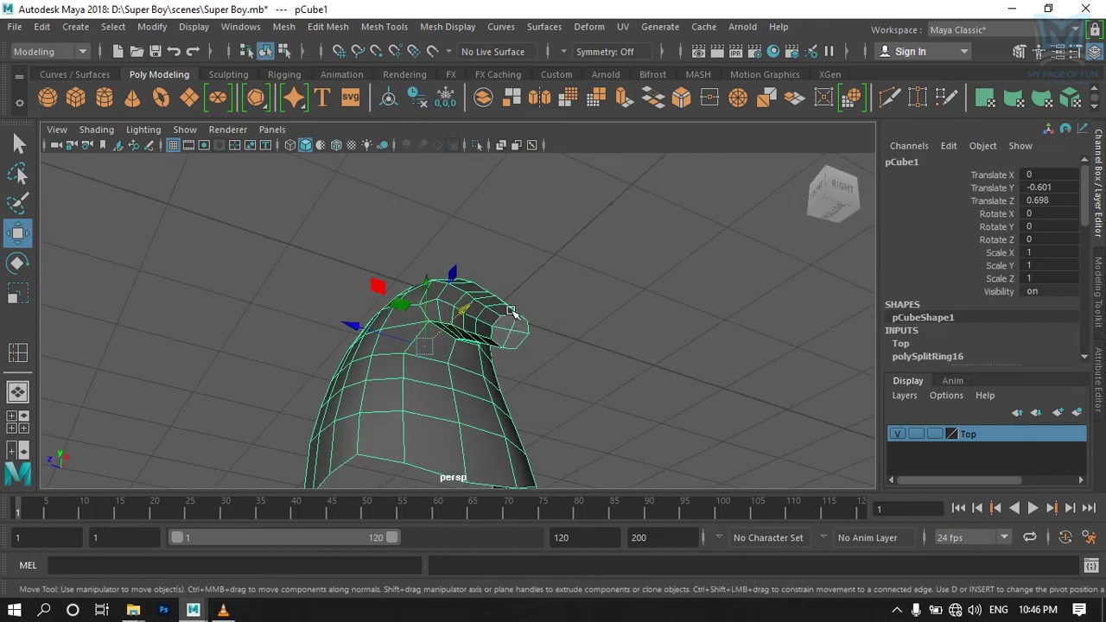
mouse_move(547, 380)
left_mouse_down("alt")
mouse_move(652, 434)
mouse_move(671, 395)
mouse_move(657, 421)
mouse_move(637, 375)
mouse_move(624, 397)
left_mouse_up("alt")
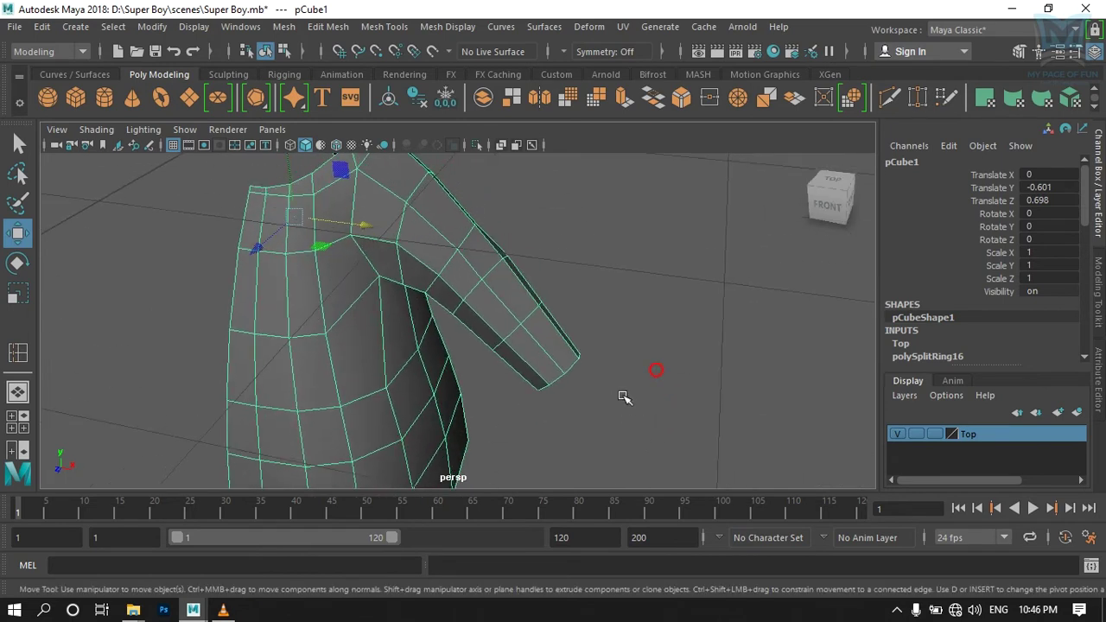
right_click_drag(540, 138, 485, 309)
key("3")
left_click(644, 418)
left_click_drag(651, 422, 555, 363, "alt")
left_click(558, 329)
scroll(457, 327, "up", 3)
Step: Delete the two end-cap faces on the arm so the sleeve is open
right_click_drag(524, 309, 521, 193)
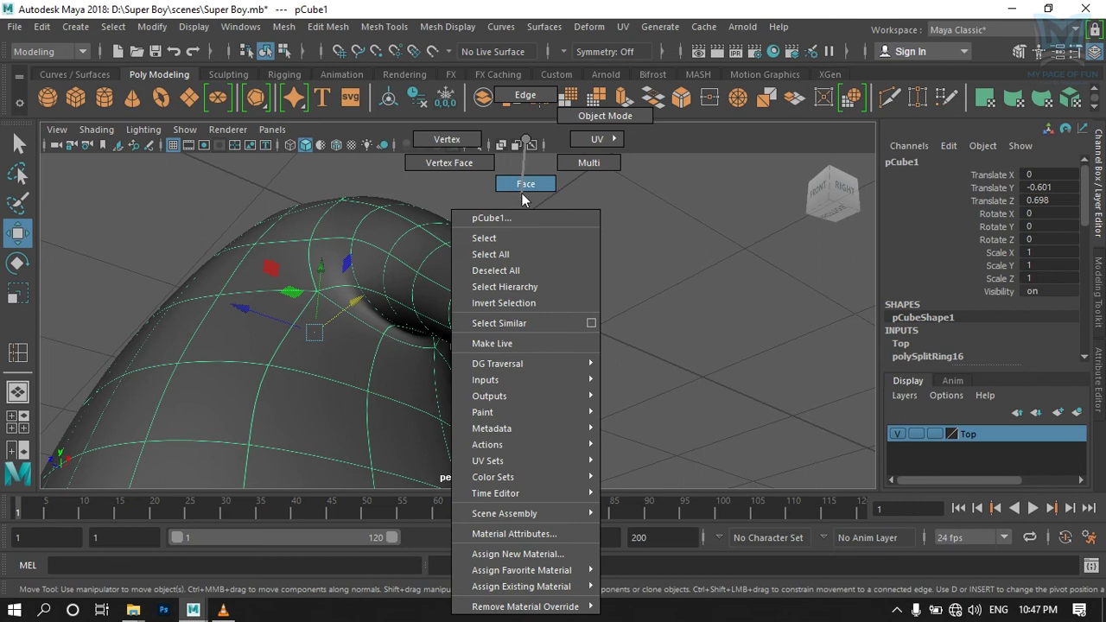
left_click(528, 312)
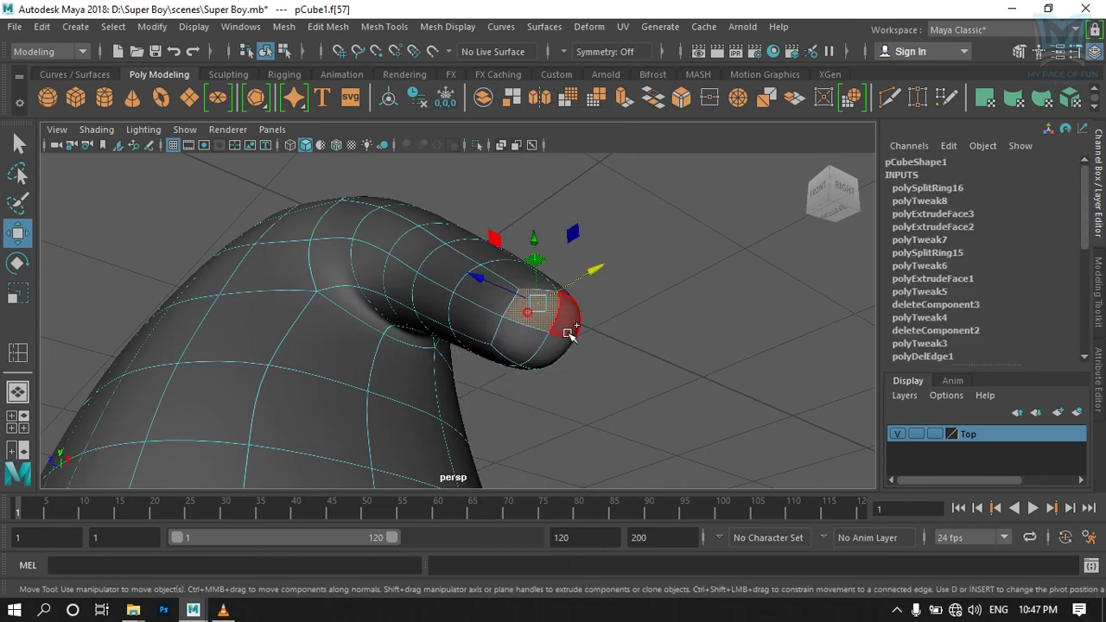
left_click(503, 342, "shift")
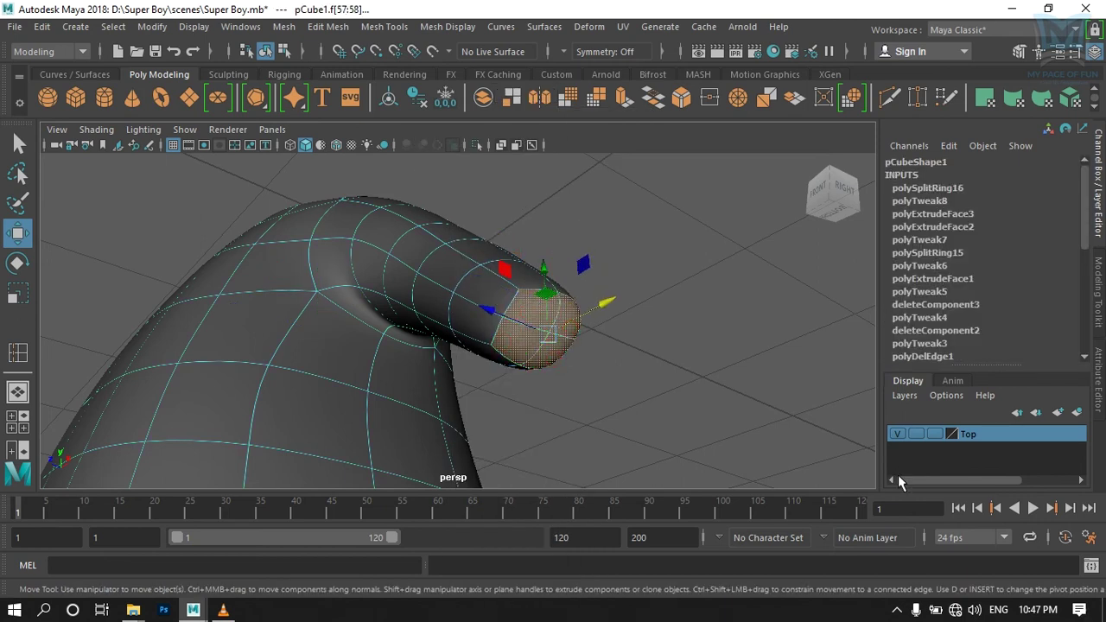
key("ctrl+h")
key("ctrl+z")
right_click_drag(703, 380, 639, 364, "alt")
mouse_move(639, 364)
left_mouse_down("alt")
mouse_move(625, 424)
mouse_move(585, 348)
left_mouse_up("alt")
left_click(622, 428)
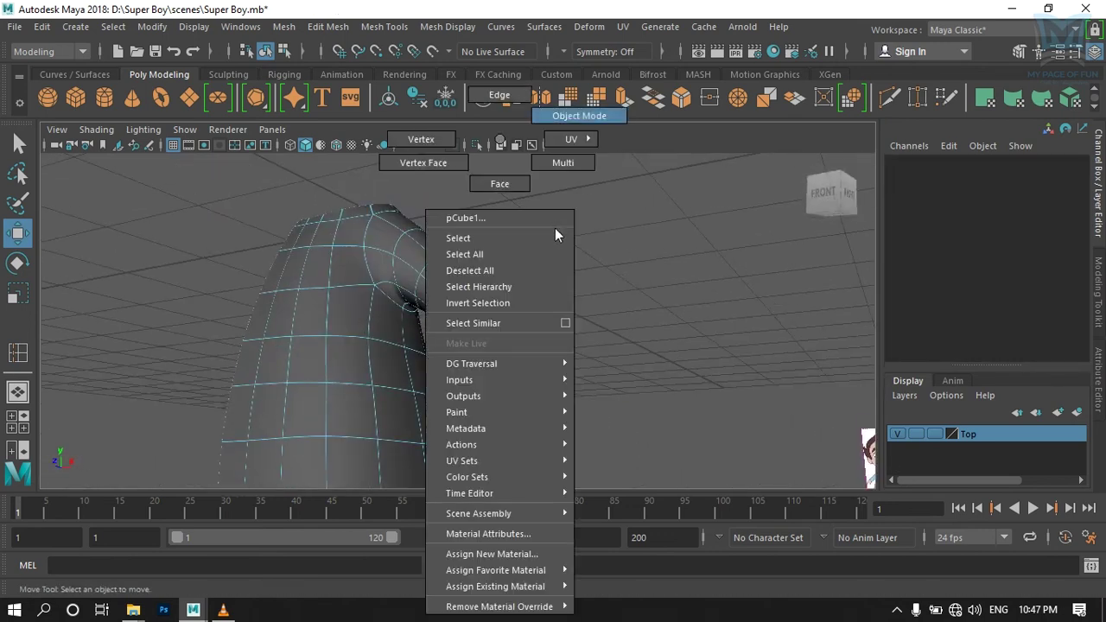
Step: Return to Object Mode and hide the Top display layer's torso mesh
right_click_drag(553, 228, 573, 115)
left_click_drag(612, 321, 581, 420, "alt")
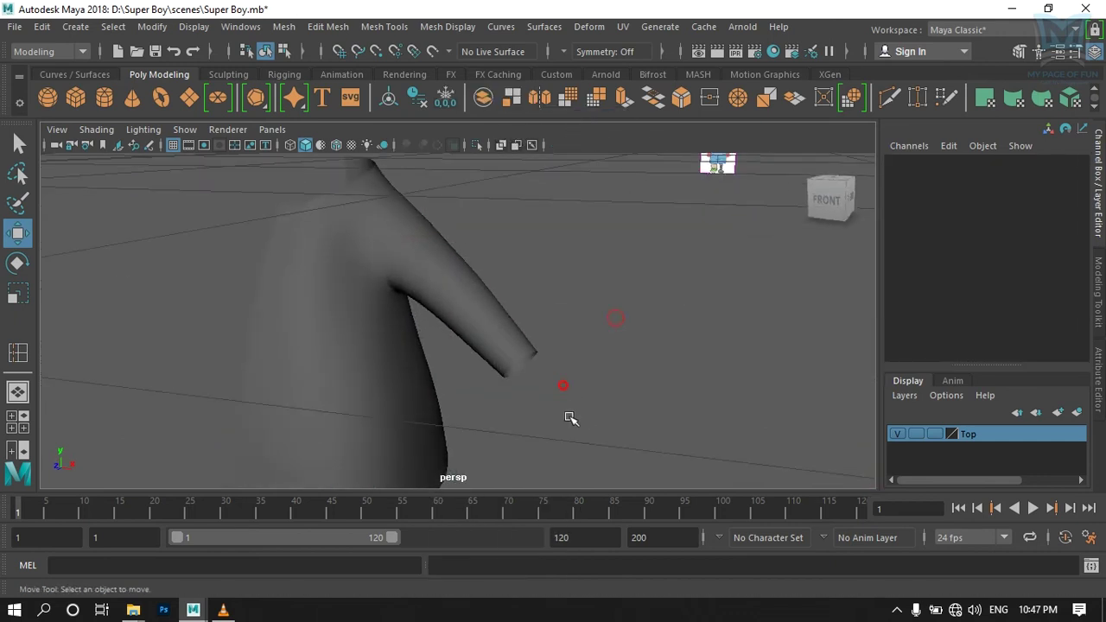
left_click(531, 367)
mouse_move(539, 377)
left_mouse_down("alt")
mouse_move(587, 384)
mouse_move(443, 435)
mouse_move(590, 388)
mouse_move(576, 360)
mouse_move(556, 386)
left_mouse_up("alt")
right_click_drag(421, 229, 470, 114)
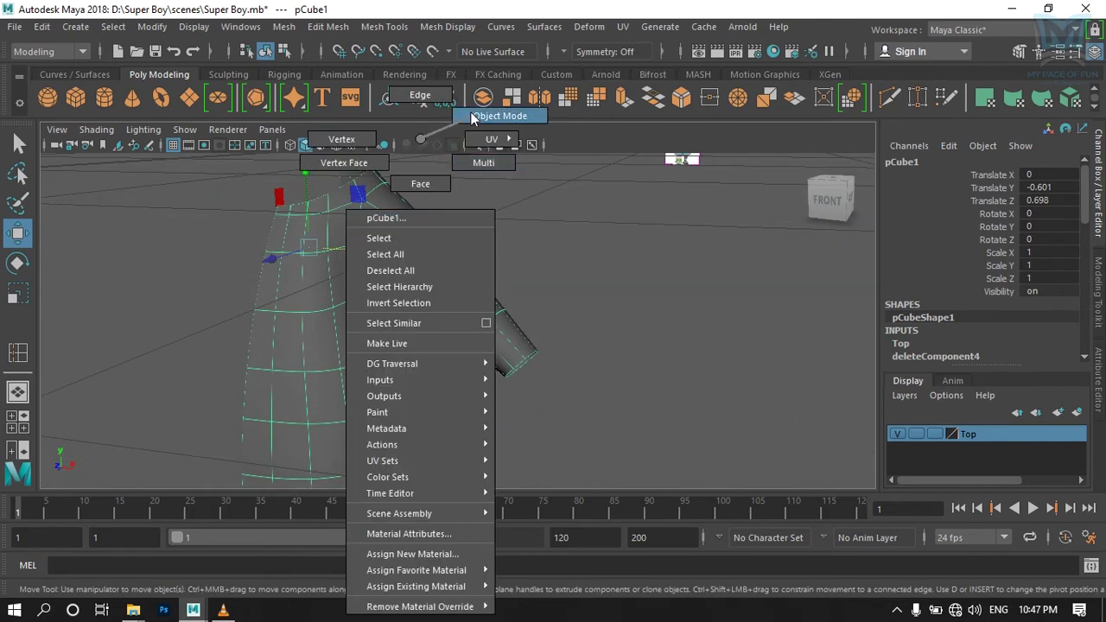
left_click(669, 328)
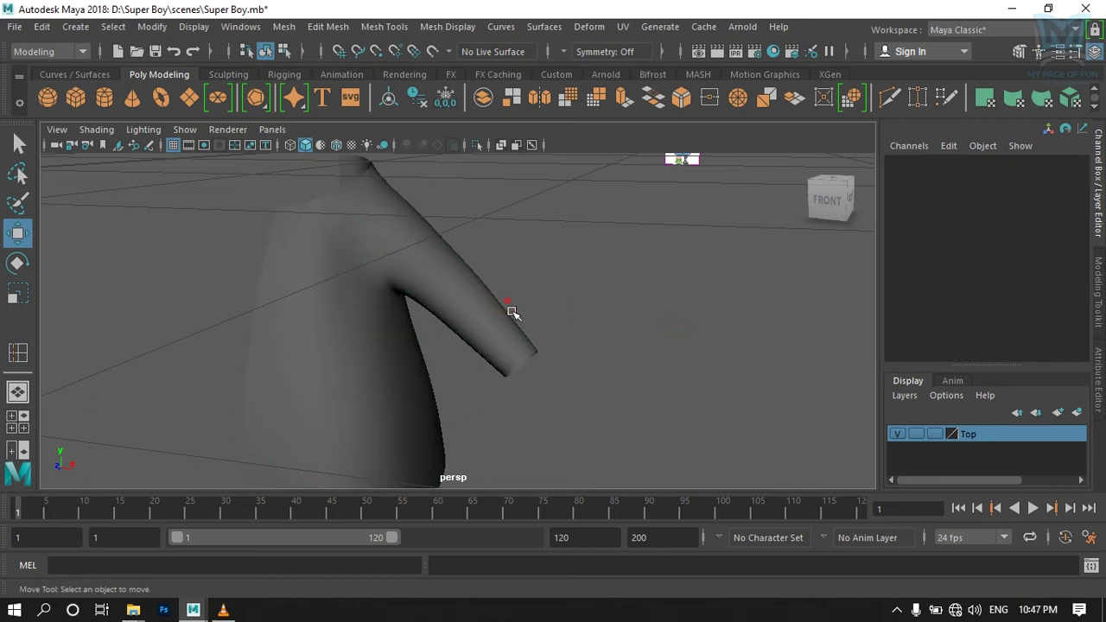
left_click(513, 334)
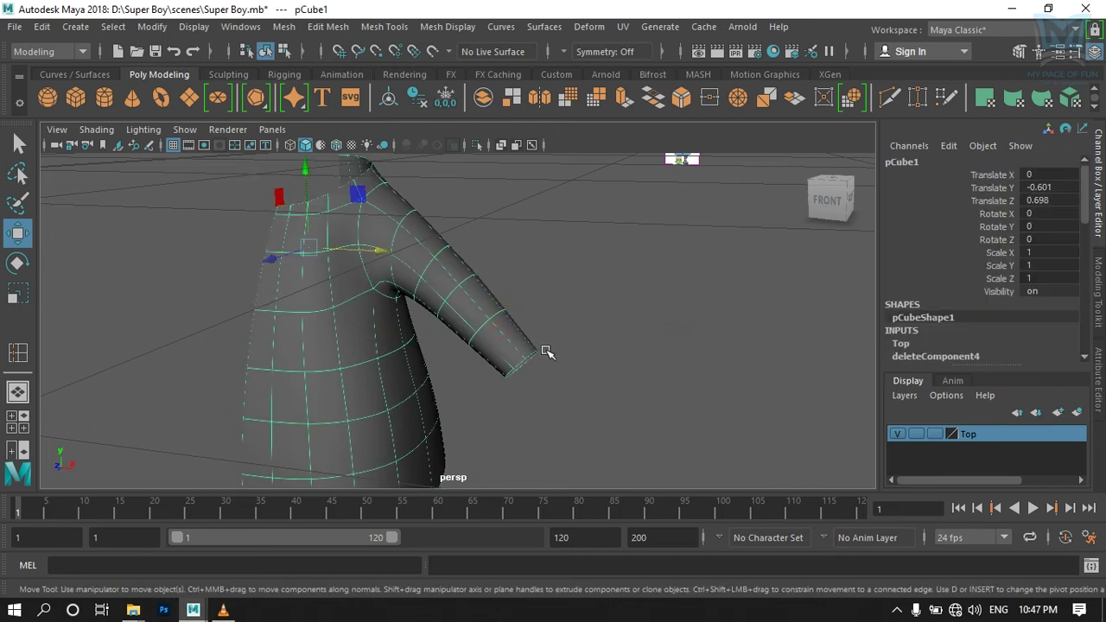
mouse_move(546, 352)
left_mouse_down("alt")
mouse_move(546, 453)
mouse_move(584, 358)
mouse_move(642, 363)
mouse_move(743, 344)
left_mouse_up("alt")
left_click(898, 435)
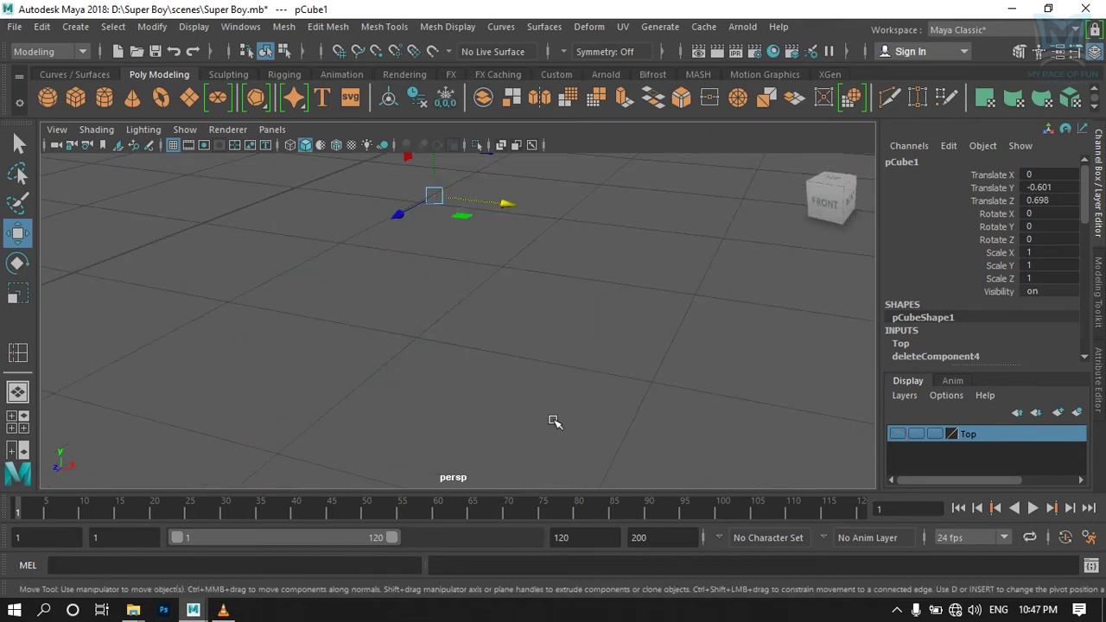
Step: Switch to the front view and frame the full character reference image
key("space")
key("space")
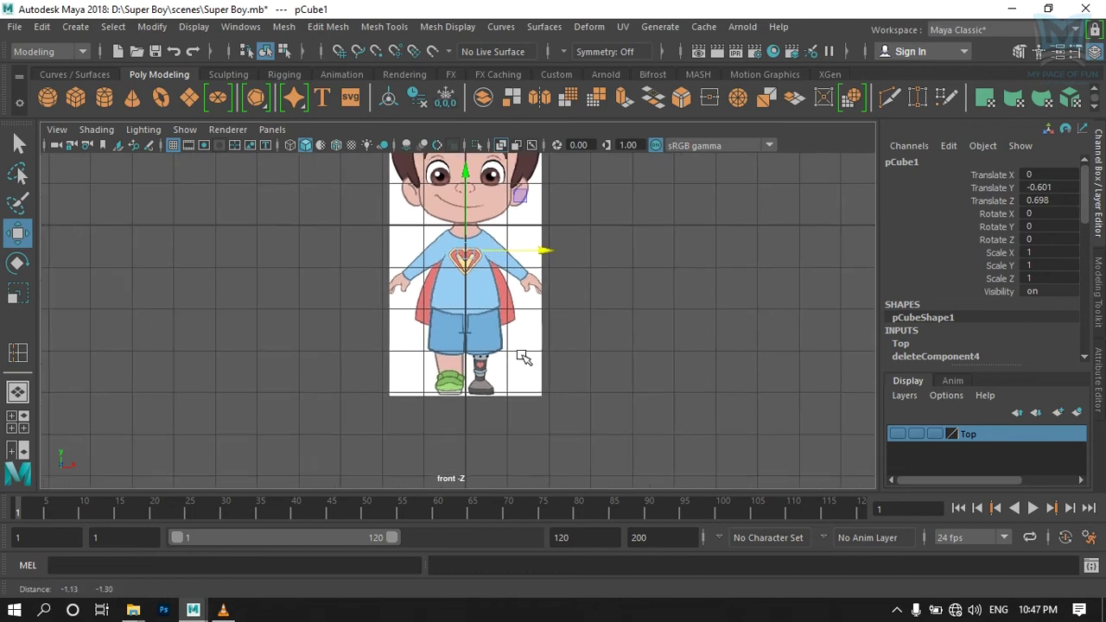
scroll(523, 357, "up", 3)
scroll(518, 353, "up", 3)
scroll(509, 344, "up", 3)
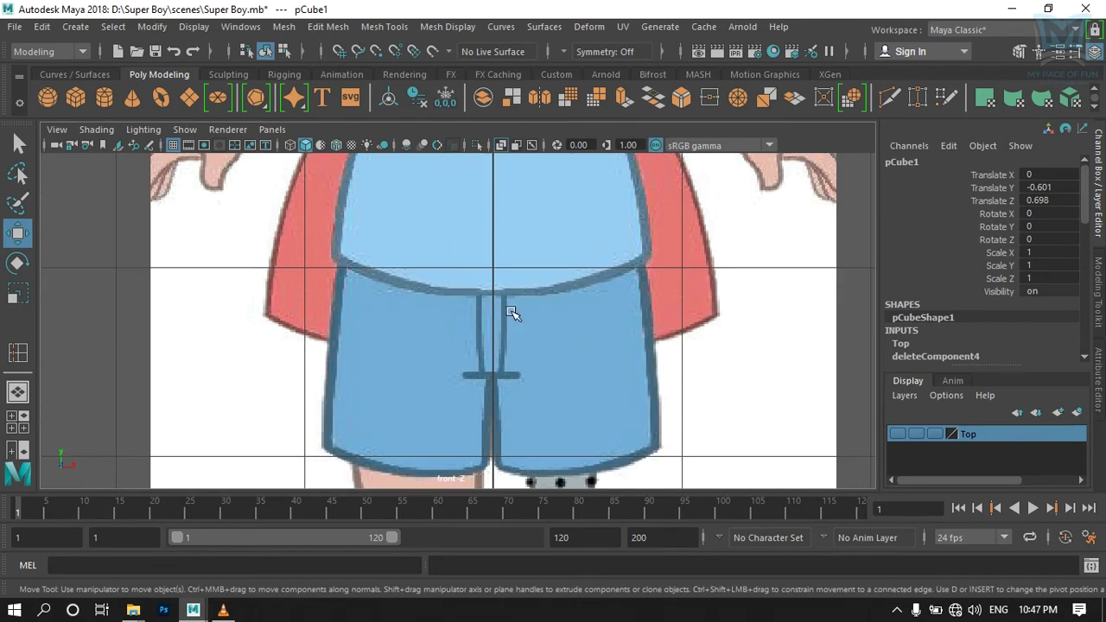
left_click(552, 234)
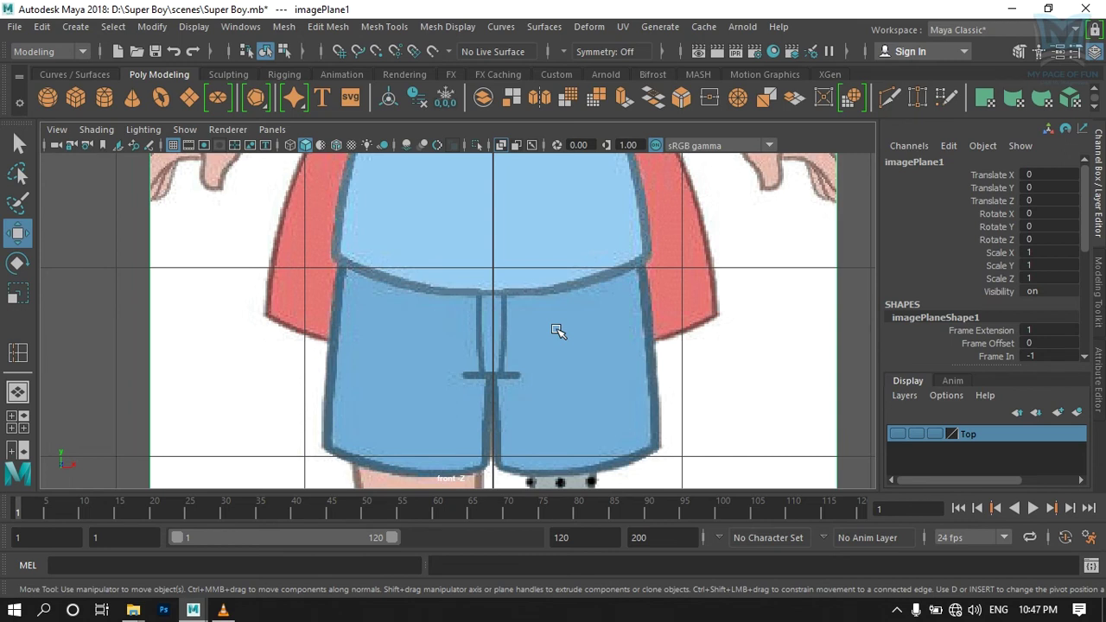
key("f")
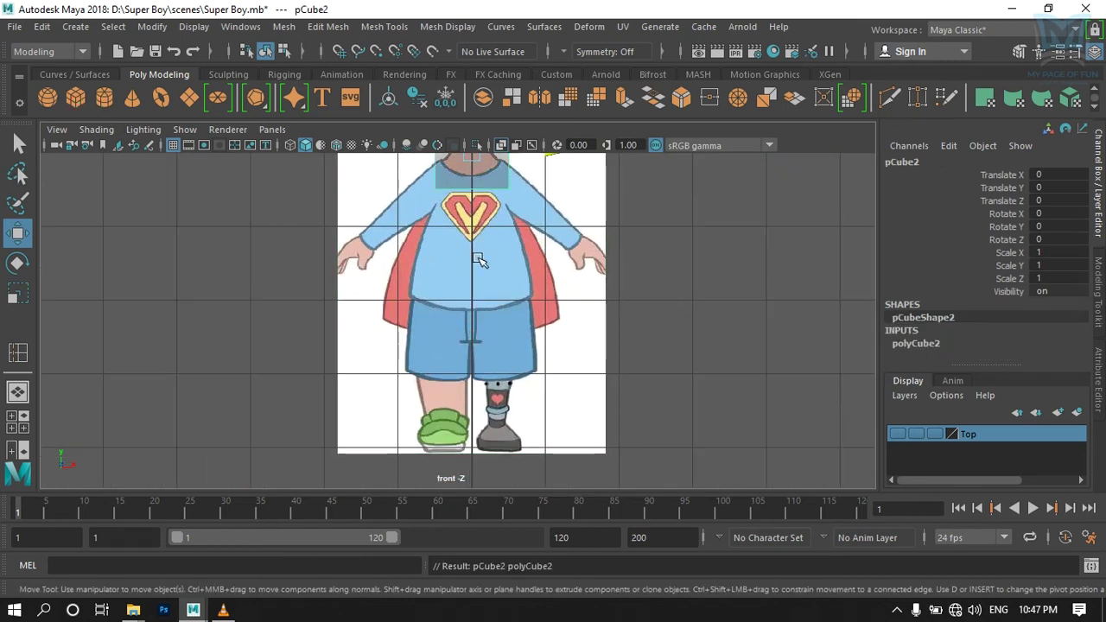
Step: Move pCube2 down from the neck onto the shorts, to Translate Y -2.594
middle_click_drag(476, 197, 417, 200, "alt")
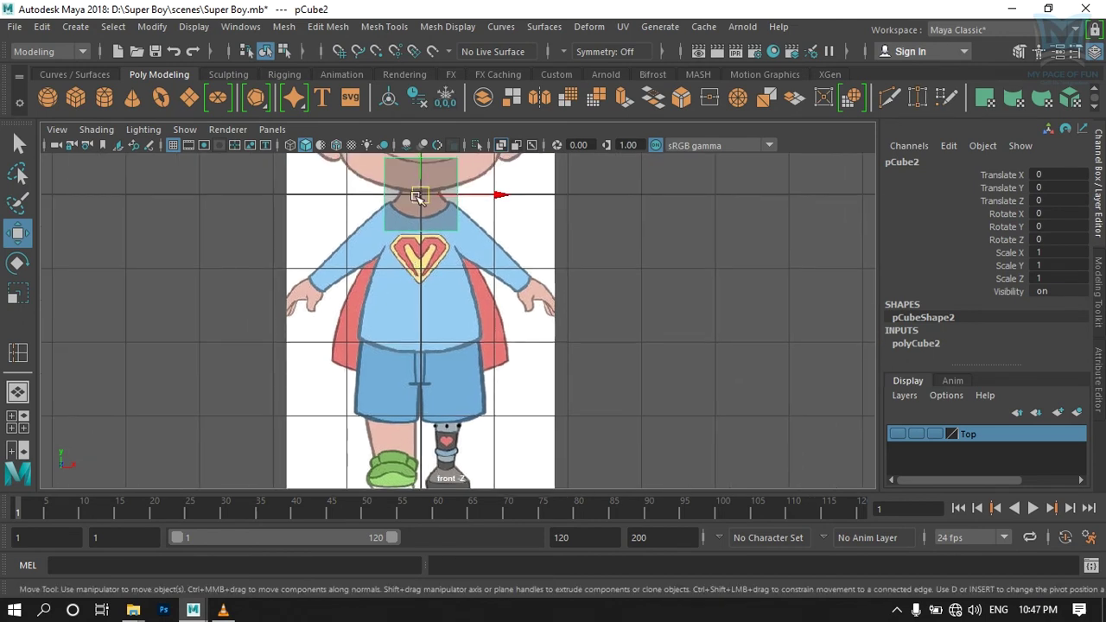
middle_click_drag(424, 162, 416, 209, "alt")
left_click_drag(415, 209, 418, 355)
scroll(444, 403, "up", 3)
scroll(555, 247, "up", 3)
scroll(498, 360, "up", 3)
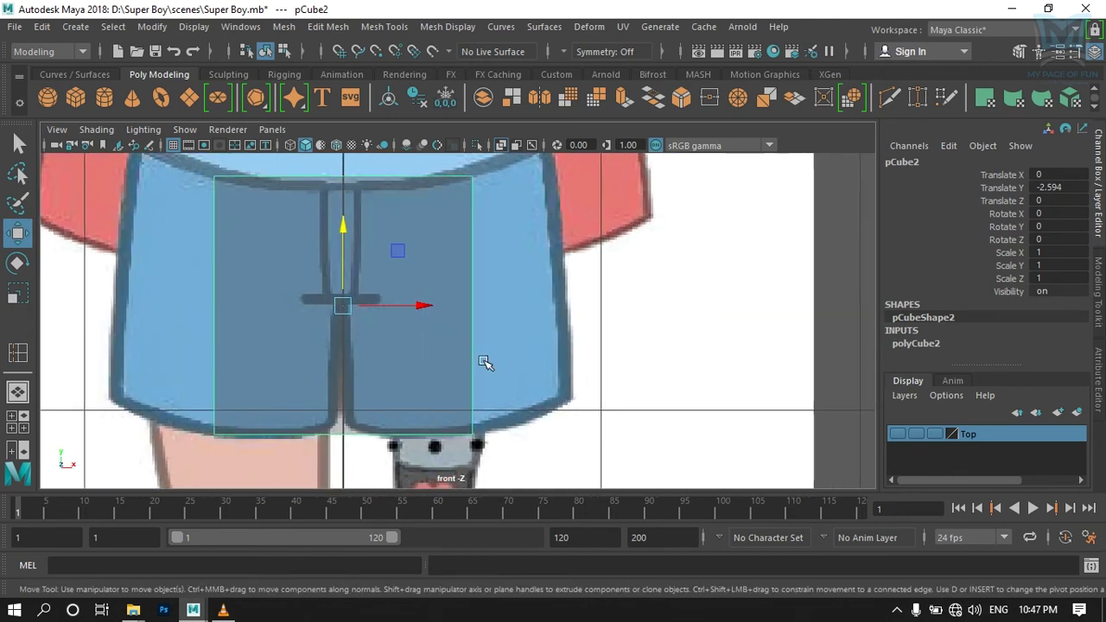
scroll(515, 387, "up", 3)
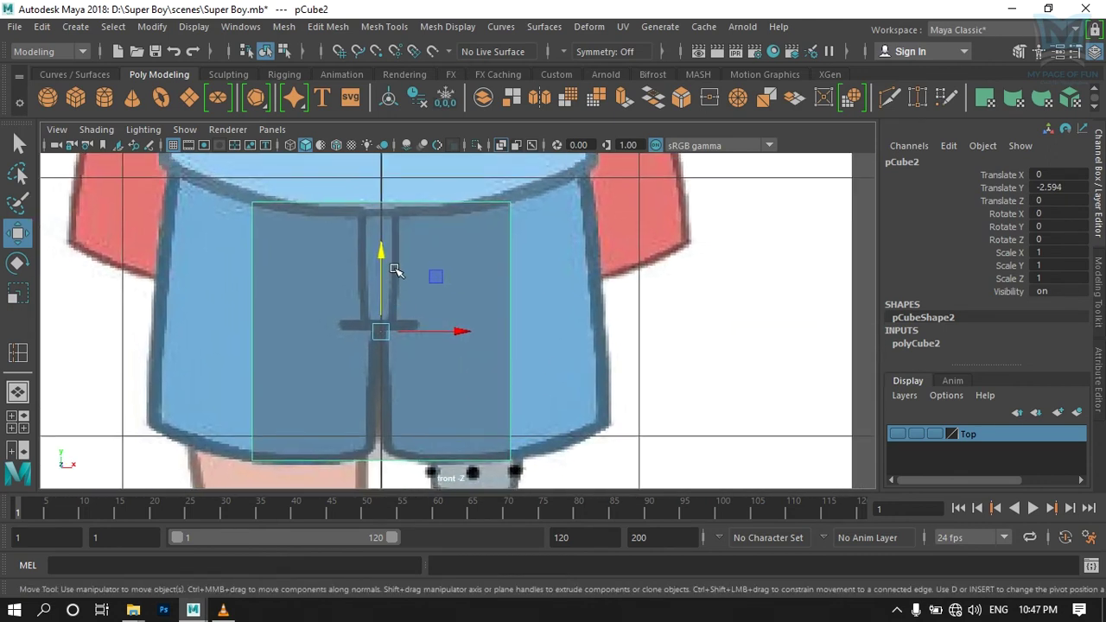
right_click_drag(405, 207, 305, 232, "shift")
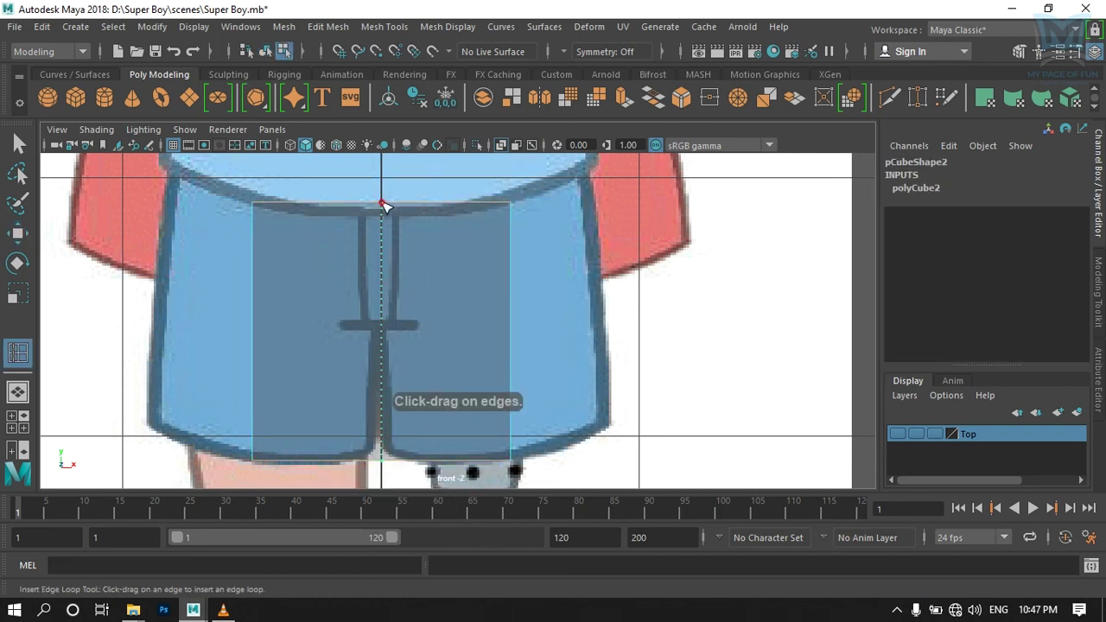
Step: Cut a vertical edge loop down pCube2's centre and delete its left-half faces
left_click(385, 206)
key("q")
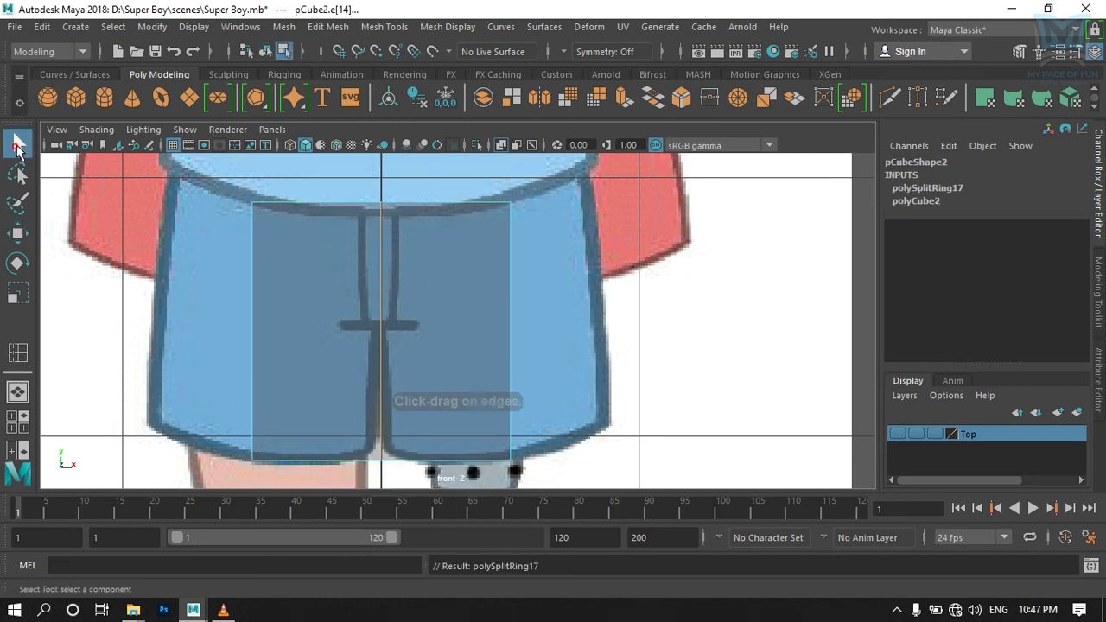
right_click_drag(307, 338, 329, 173)
scroll(347, 321, "down", 3)
middle_click_drag(346, 321, 389, 330, "alt")
left_click_drag(396, 261, 460, 409)
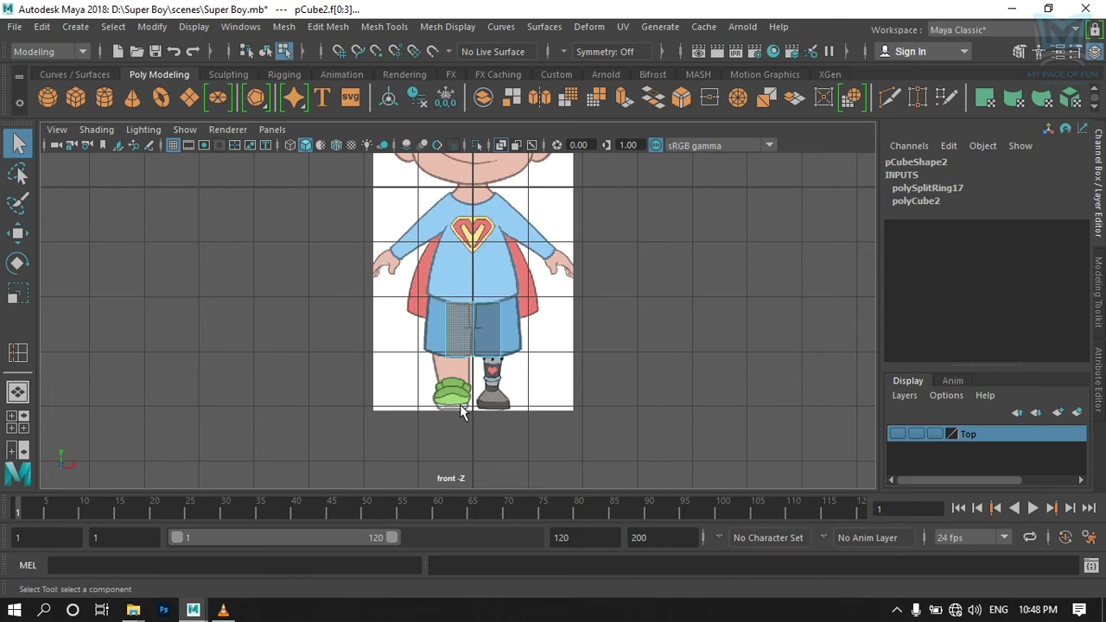
left_click(460, 410)
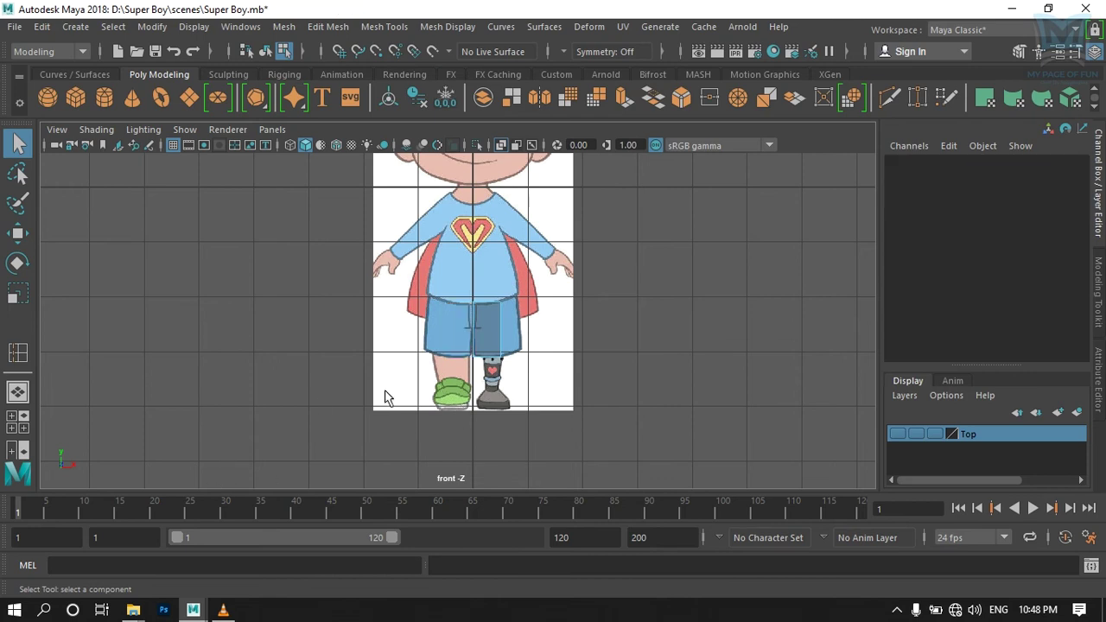
scroll(533, 345, "up", 3)
middle_click_drag(573, 354, 397, 334, "alt")
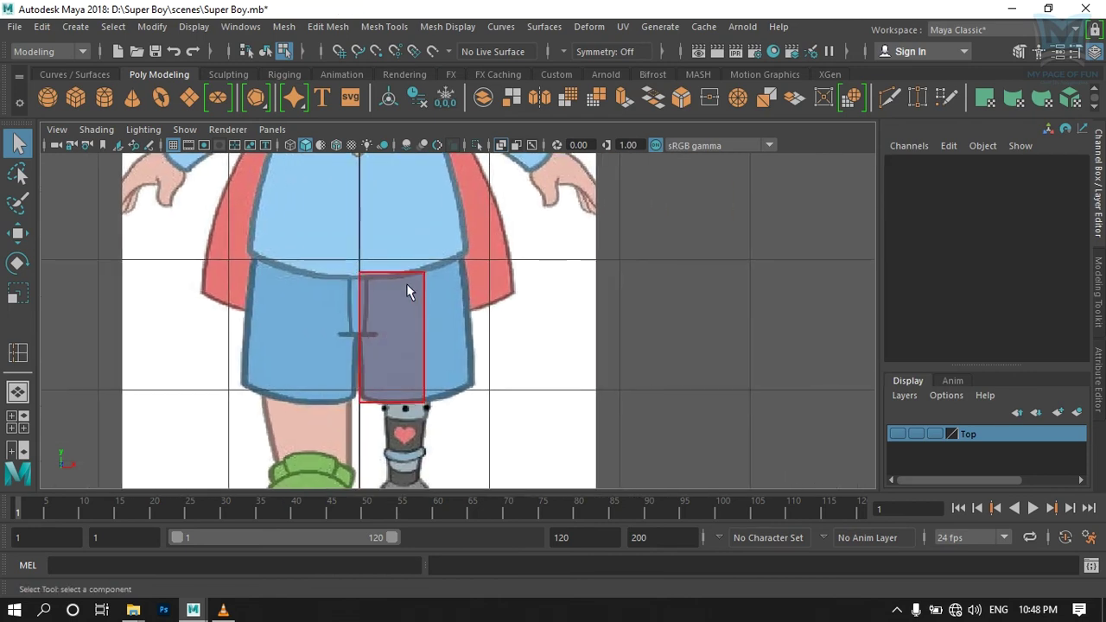
Step: Add three horizontal edge loops across the remaining shorts leg
right_click_drag(396, 311, 390, 244)
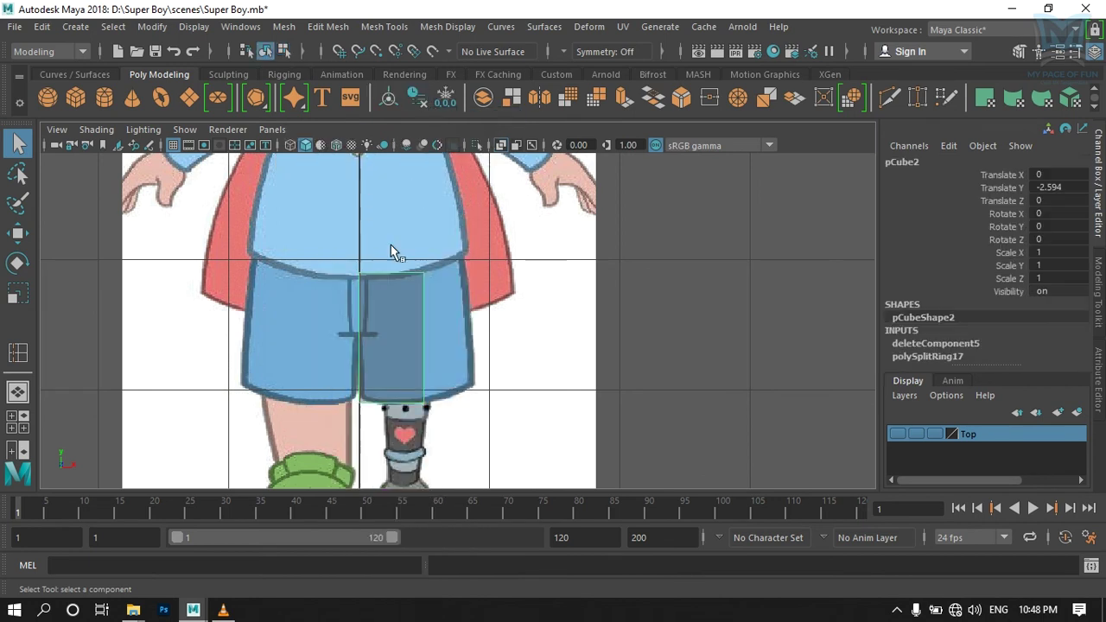
right_click_drag(388, 307, 288, 237, "shift")
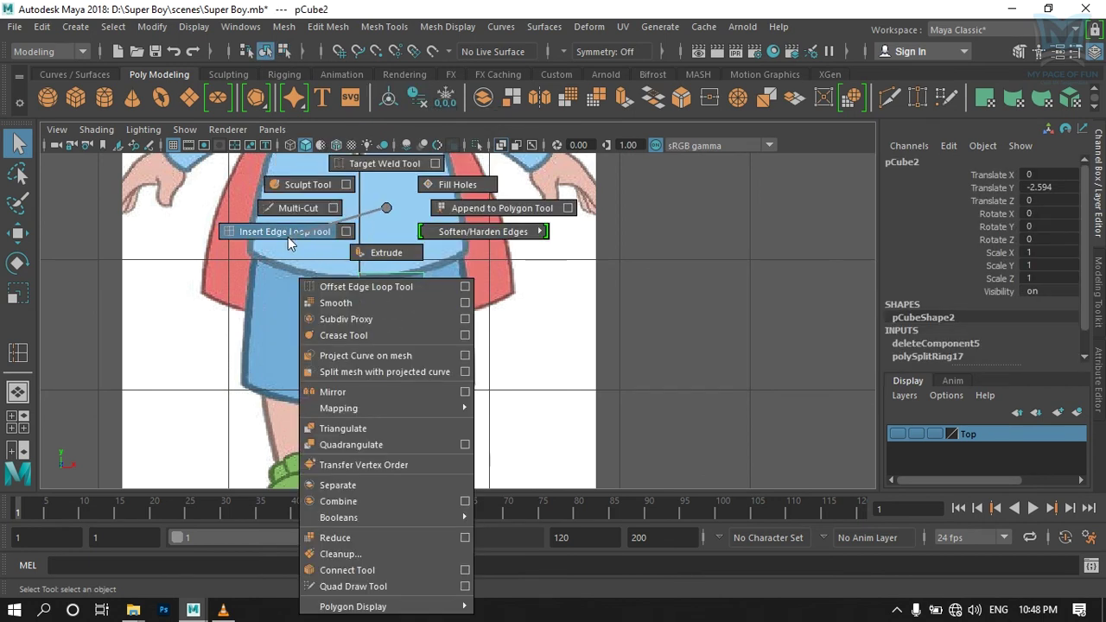
left_click(424, 340)
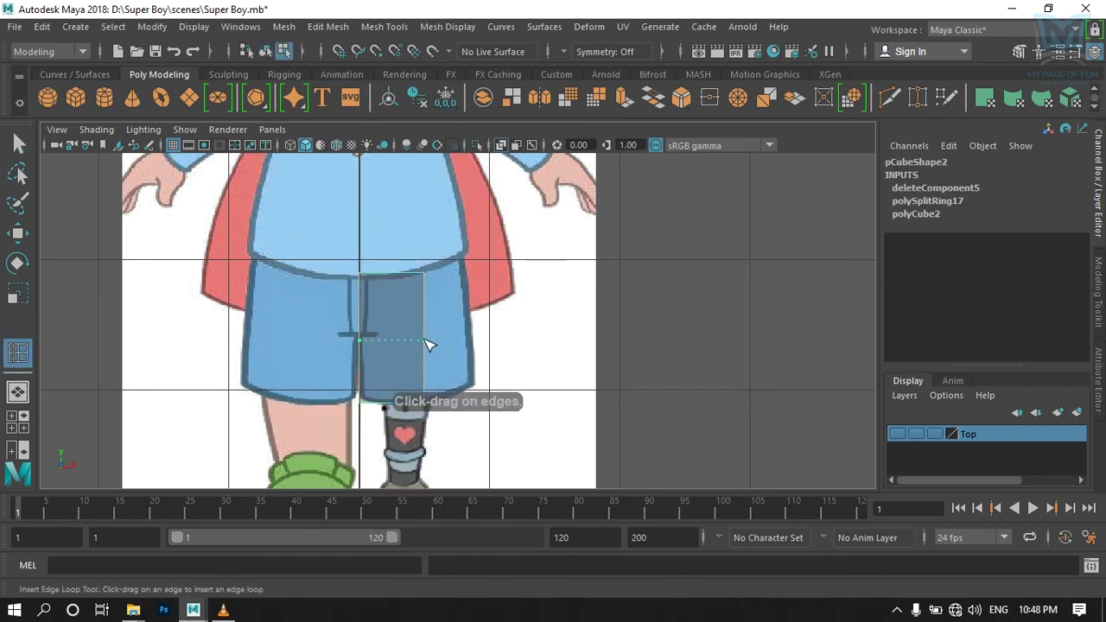
left_click(429, 343)
left_click(424, 308)
mouse_move(423, 363)
left_mouse_down()
mouse_move(424, 380)
mouse_move(432, 375)
left_mouse_up()
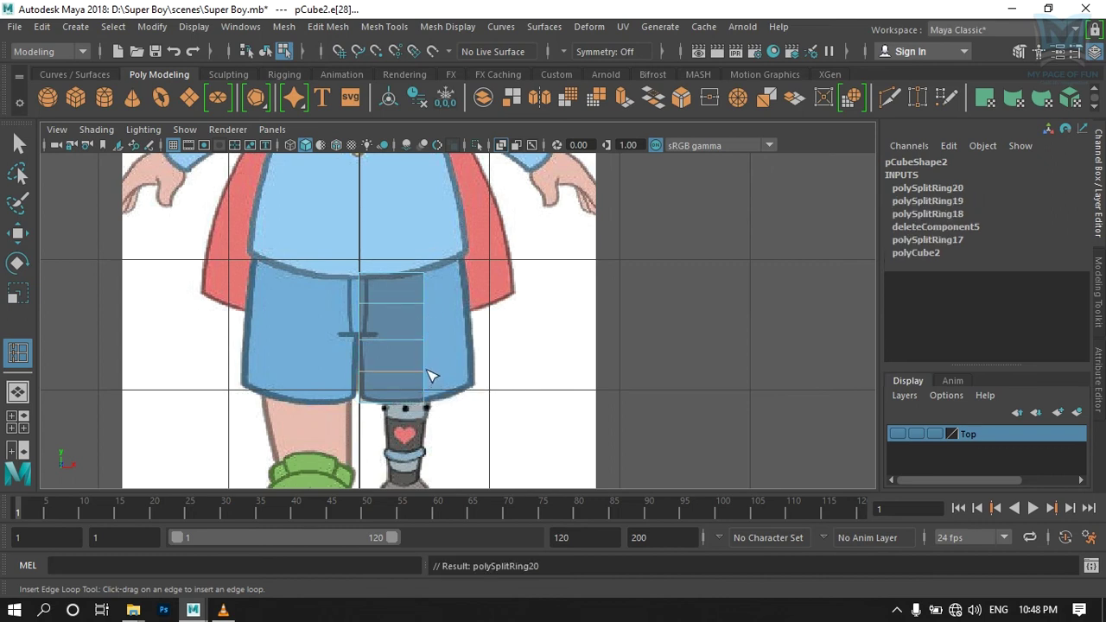
left_click(19, 143)
right_click_drag(373, 308, 311, 160)
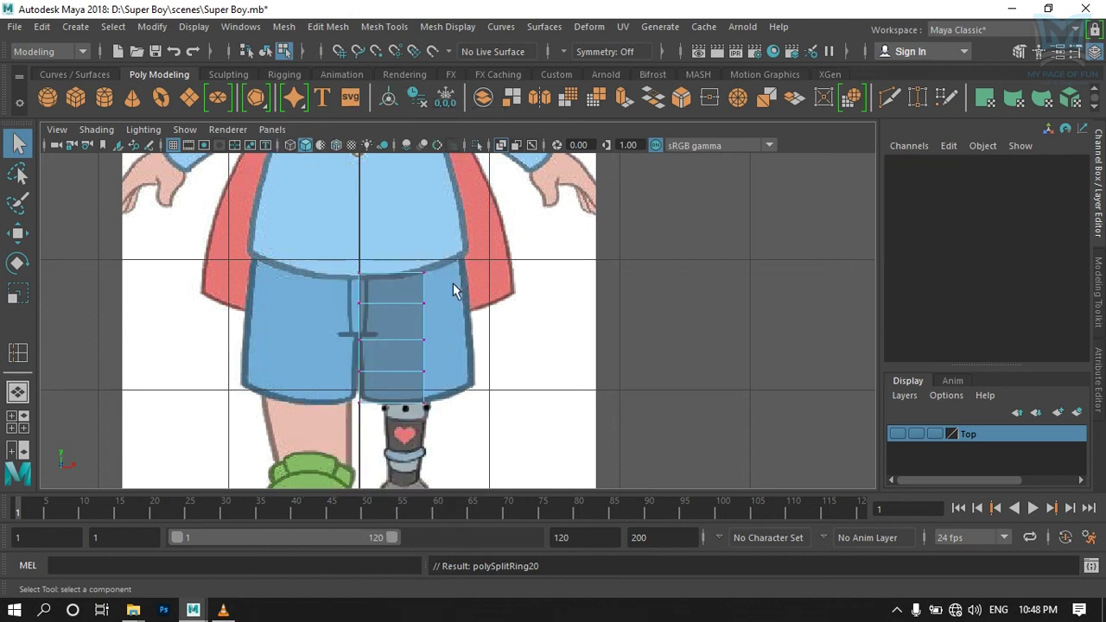
scroll(458, 302, "up", 3)
scroll(400, 321, "up", 1)
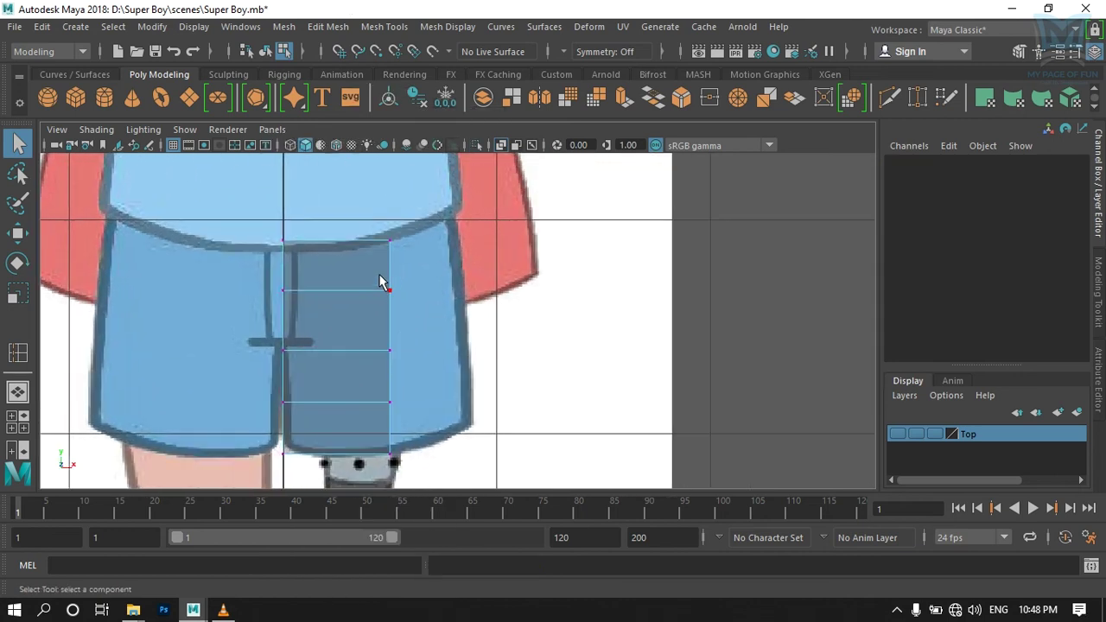
Step: Push the outer vertex column out toward the shorts' edge, adjusting the top and lower pairs
left_click_drag(347, 223, 432, 423)
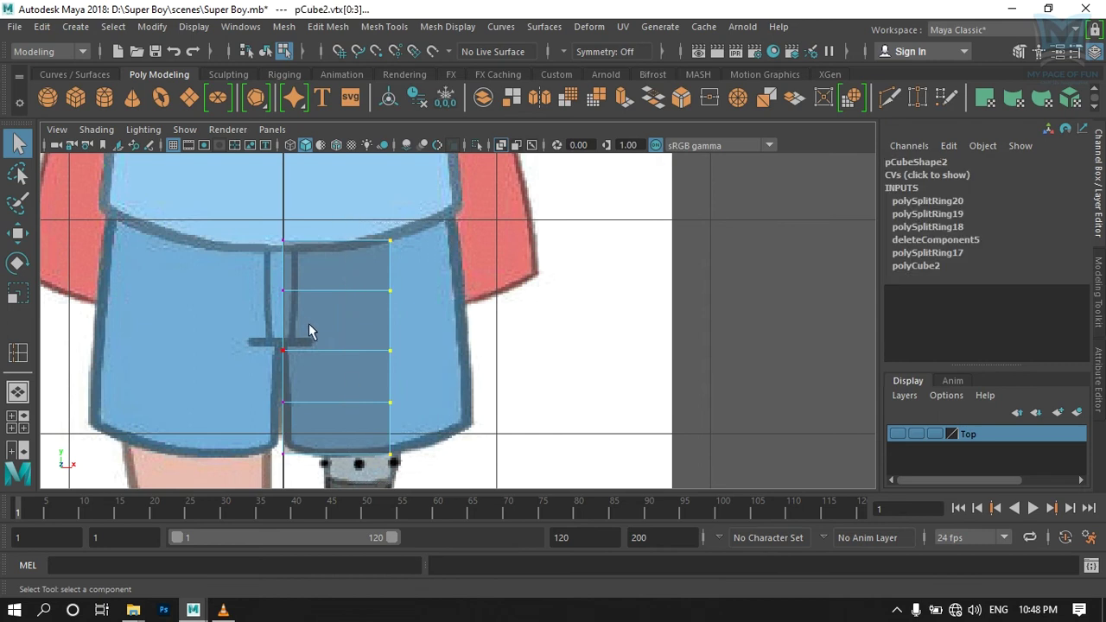
key("w")
left_click_drag(459, 351, 530, 359)
left_click_drag(444, 230, 465, 249)
left_click(525, 238)
mouse_move(431, 346)
left_mouse_down()
mouse_move(498, 370)
mouse_move(415, 329)
left_mouse_up()
left_click(512, 352)
left_click_drag(533, 345, 542, 349)
Step: Adjust the middle, lower and bottom outer vertices to trace the flared shorts side
left_click_drag(438, 287, 498, 294)
left_click(501, 289)
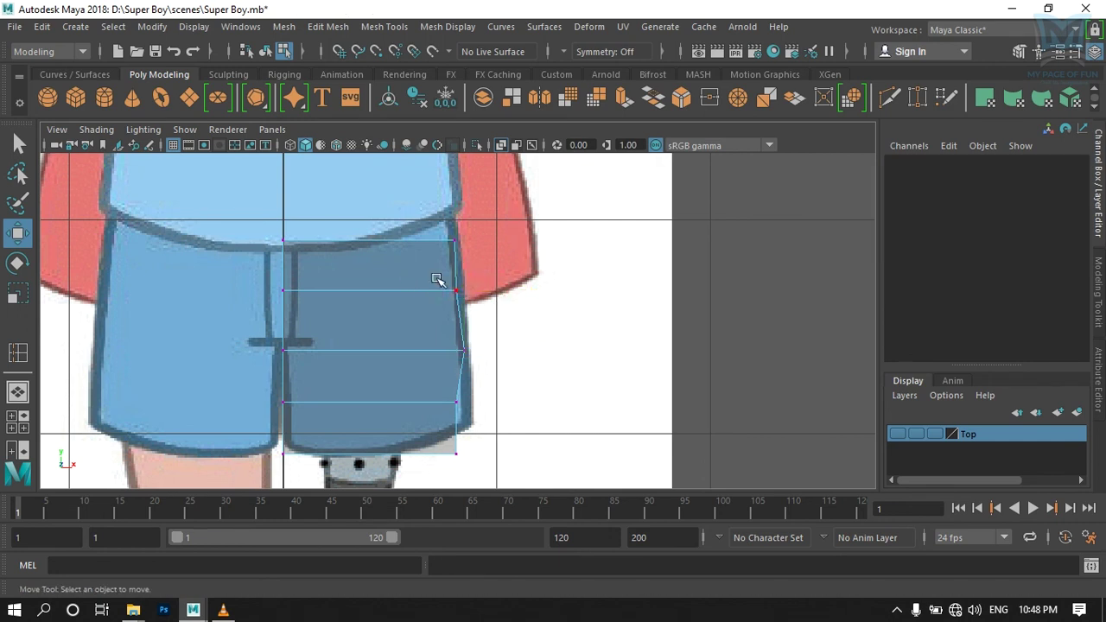
left_click_drag(437, 279, 538, 293)
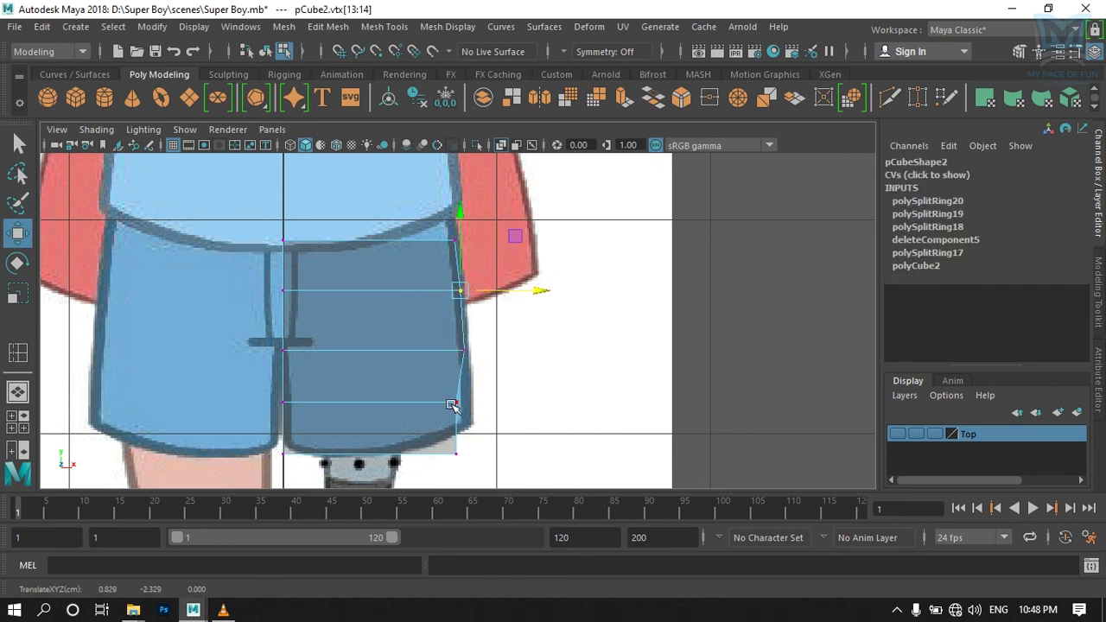
left_click_drag(451, 405, 477, 399)
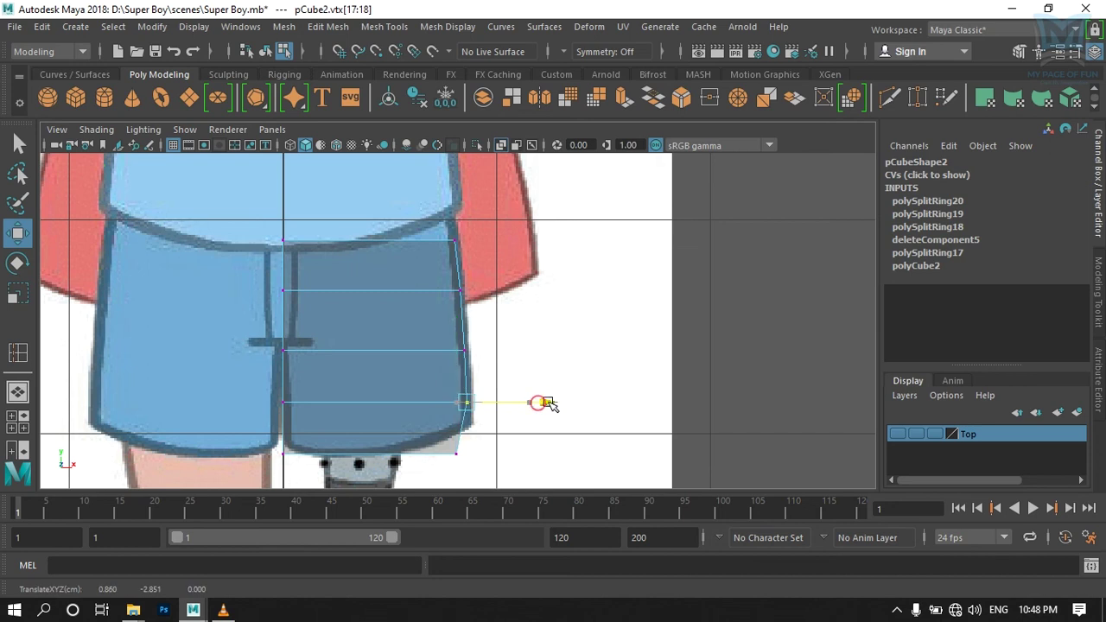
left_click_drag(447, 448, 551, 454)
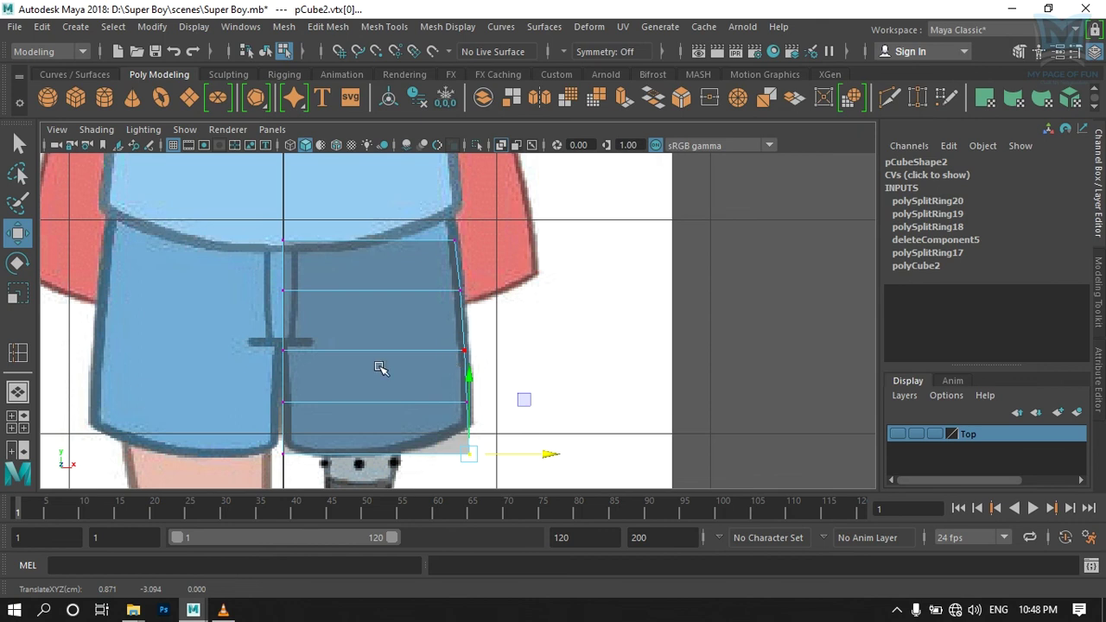
key("space")
key("space")
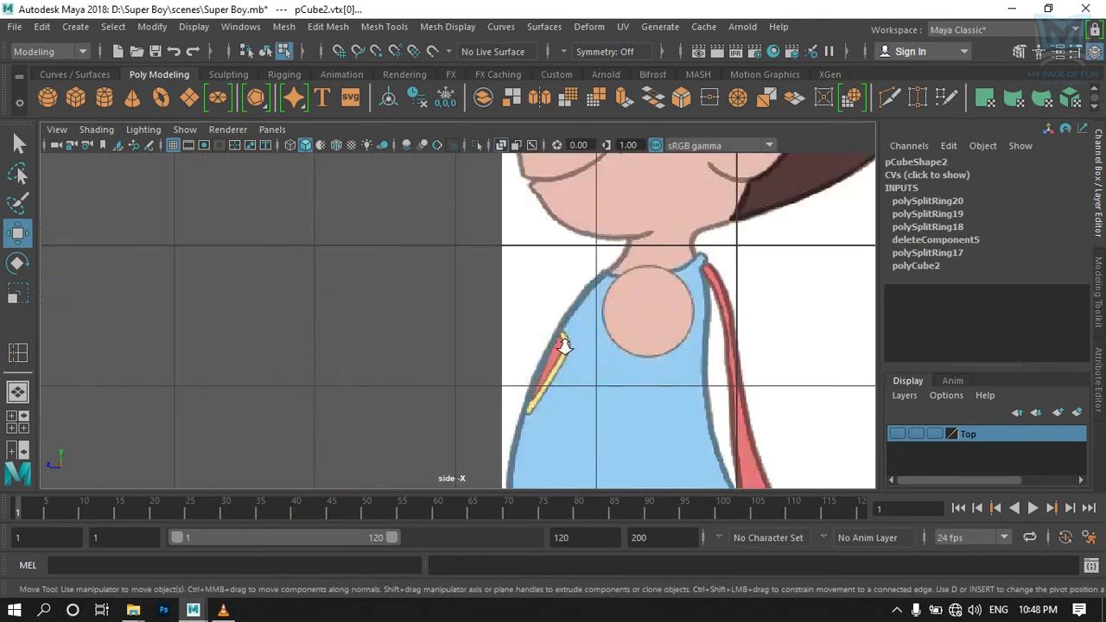
Step: Slide pCube2 sideways over the shorts in the side view
scroll(523, 356, "up", 3)
scroll(505, 380, "up", 2)
scroll(522, 389, "up", 4)
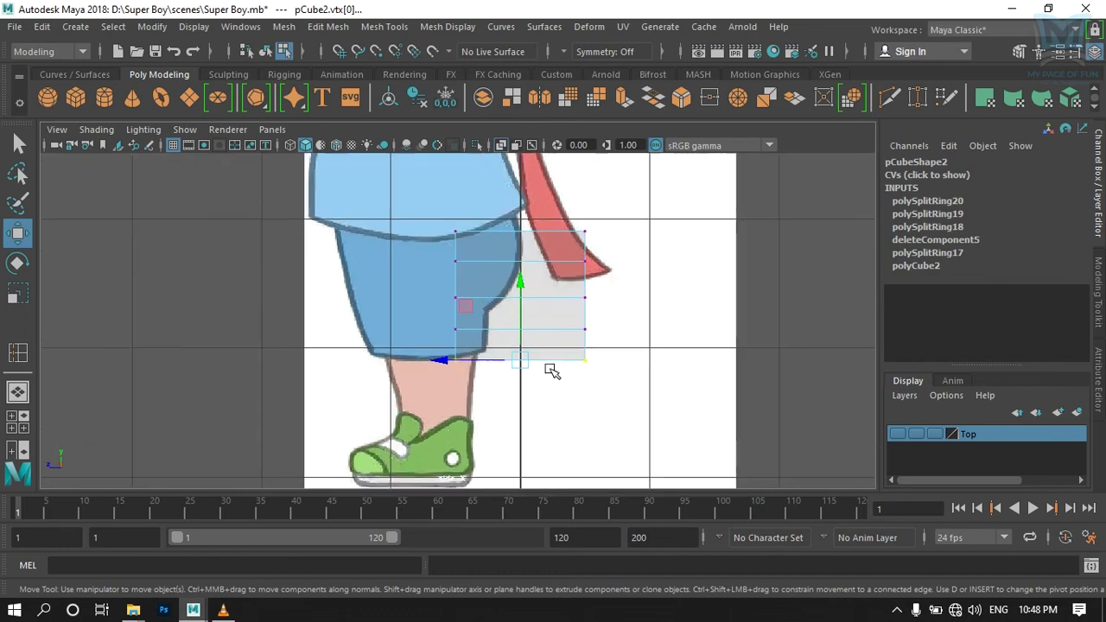
right_click_drag(487, 337, 518, 116)
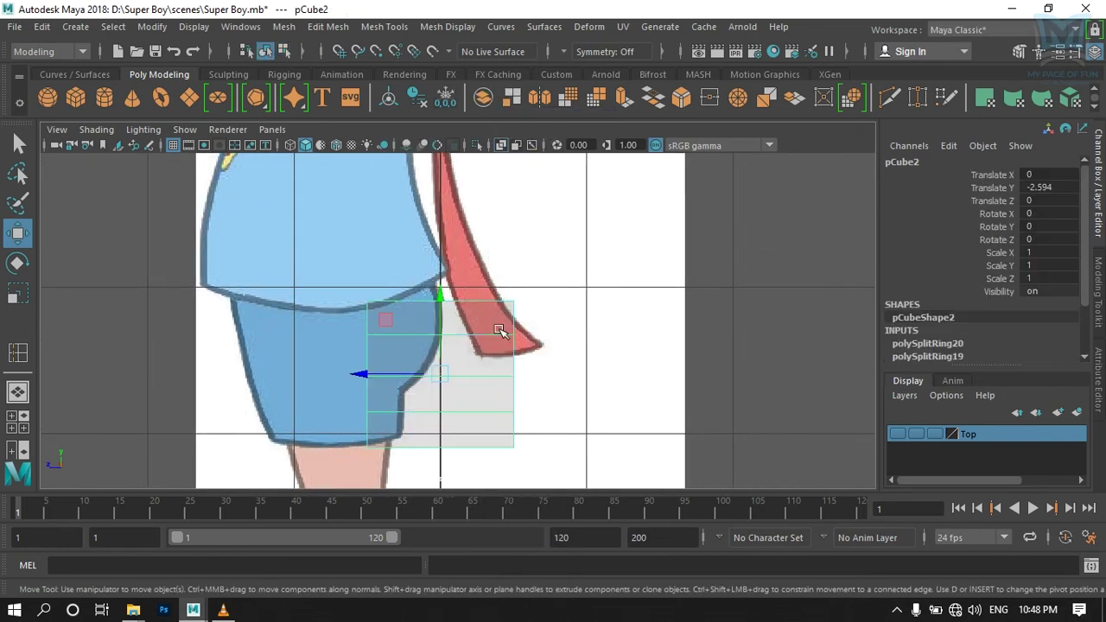
left_click_drag(361, 375, 250, 375)
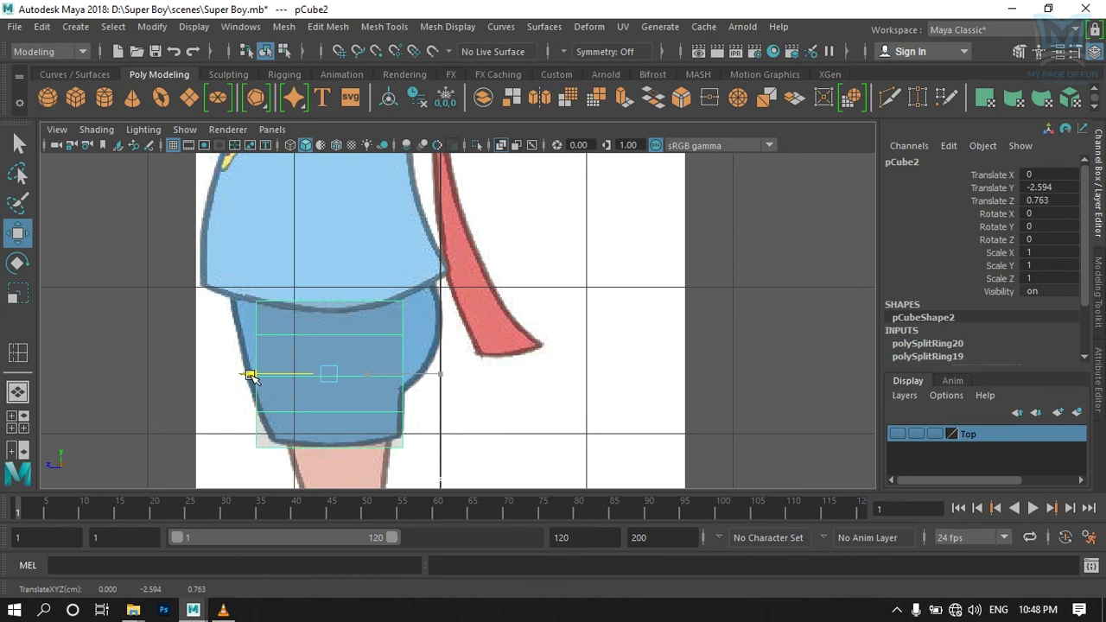
scroll(259, 380, "up", 2)
scroll(306, 400, "up", 2)
Step: Move the front-edge vertices out to follow the shorts' side outline down to the hem
right_click_drag(352, 139, 175, 125)
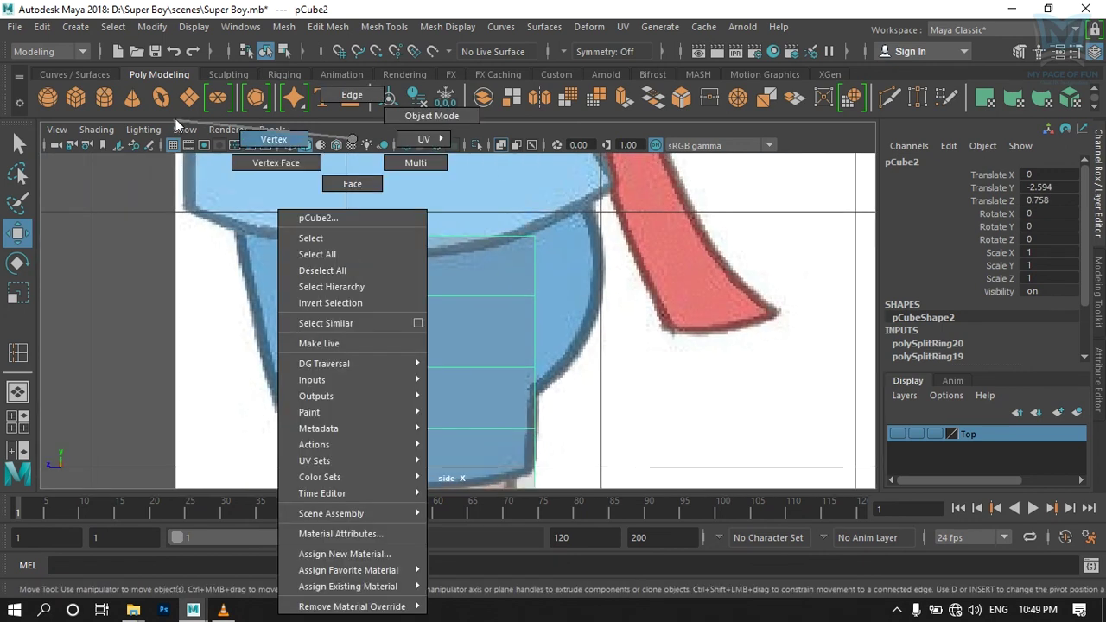
mouse_move(306, 272)
left_mouse_down()
mouse_move(228, 211)
mouse_move(156, 235)
left_mouse_up()
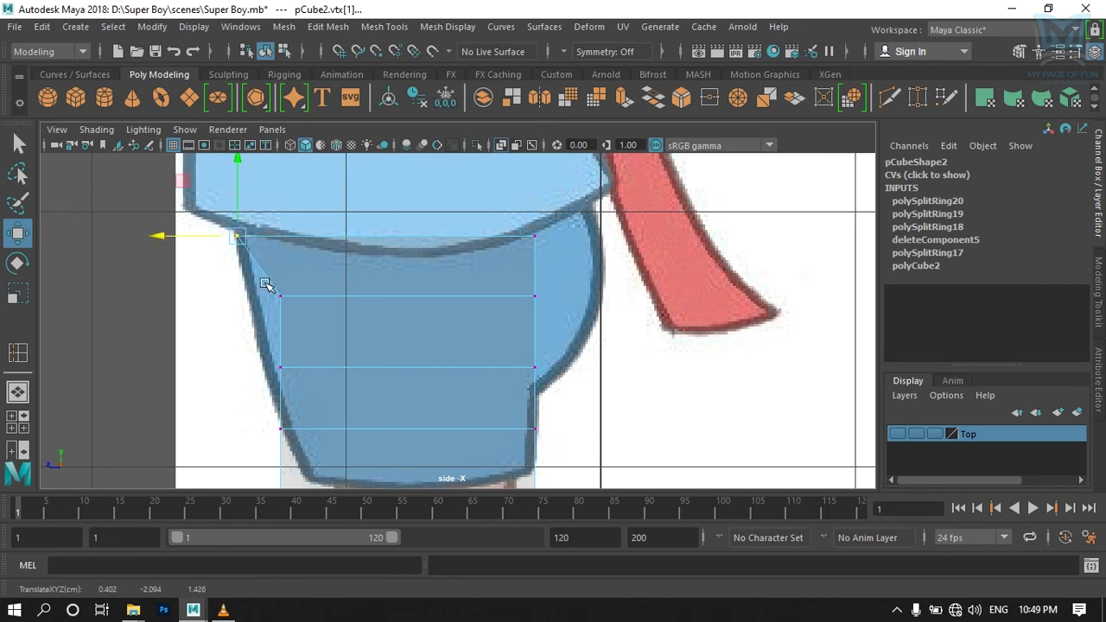
left_click_drag(265, 285, 289, 304)
left_click_drag(204, 295, 173, 295)
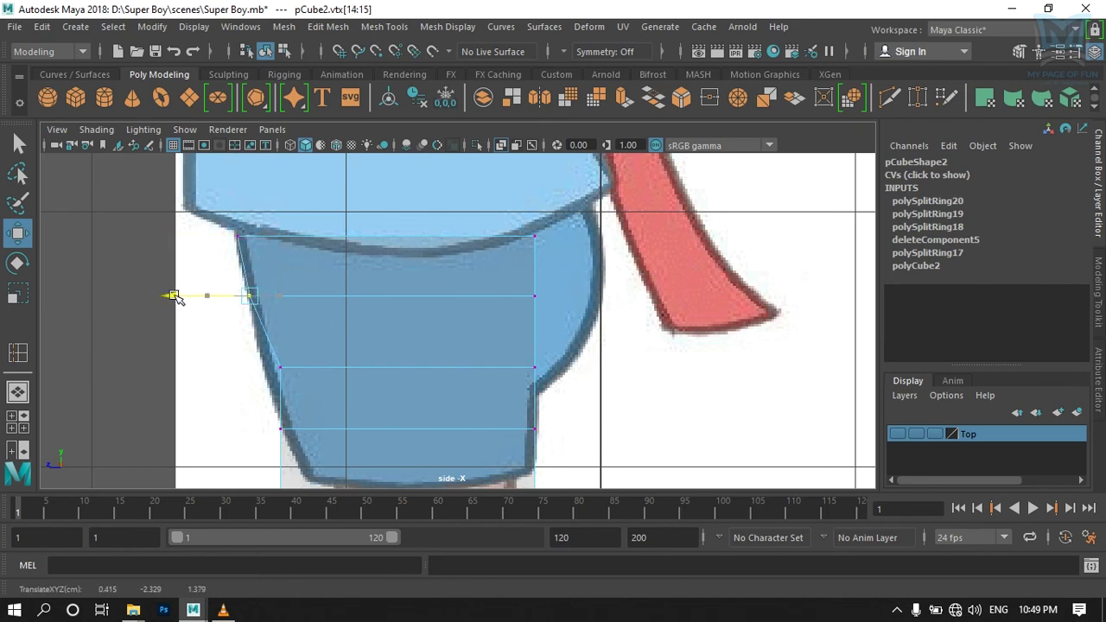
mouse_move(217, 353)
left_mouse_down()
mouse_move(226, 387)
mouse_move(193, 368)
left_mouse_up()
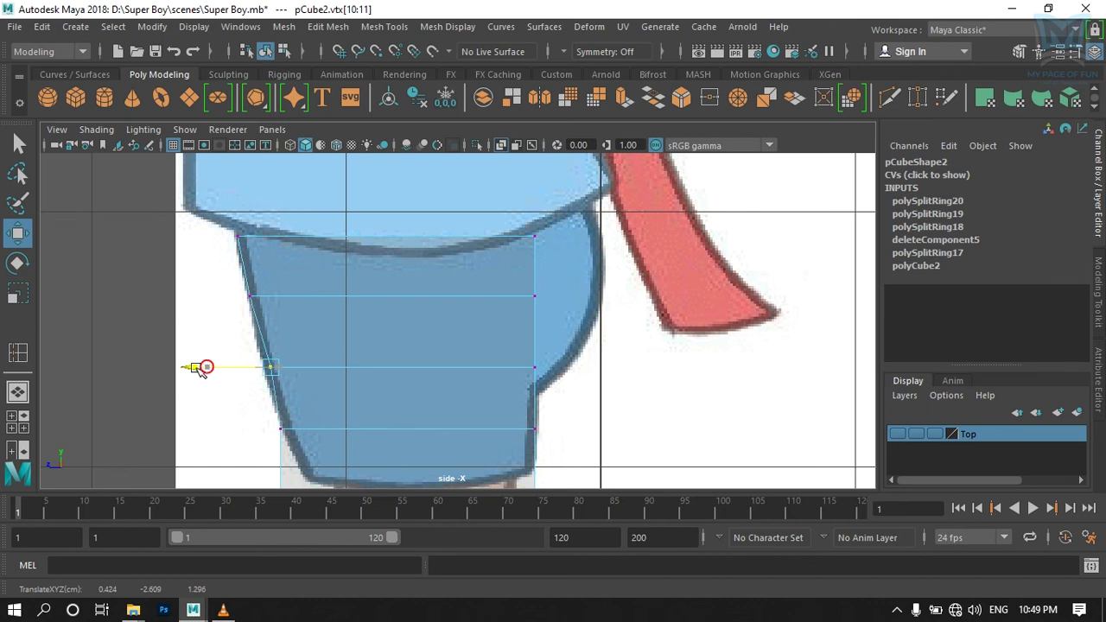
middle_click_drag(218, 452, 220, 363, "alt")
left_click_drag(308, 359, 235, 406)
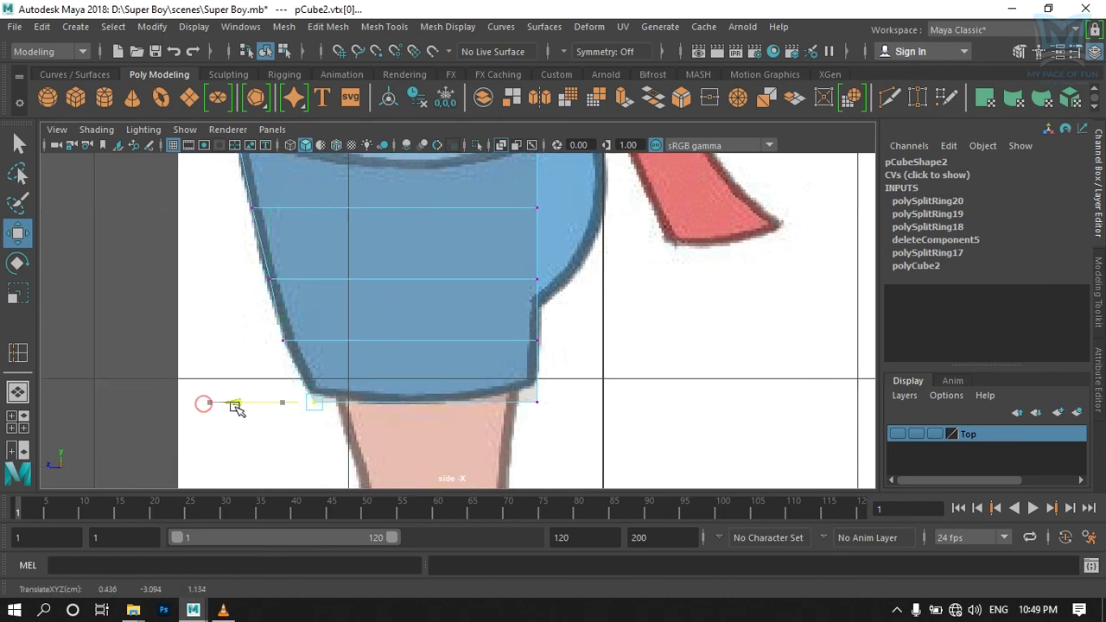
left_click_drag(250, 308, 298, 356)
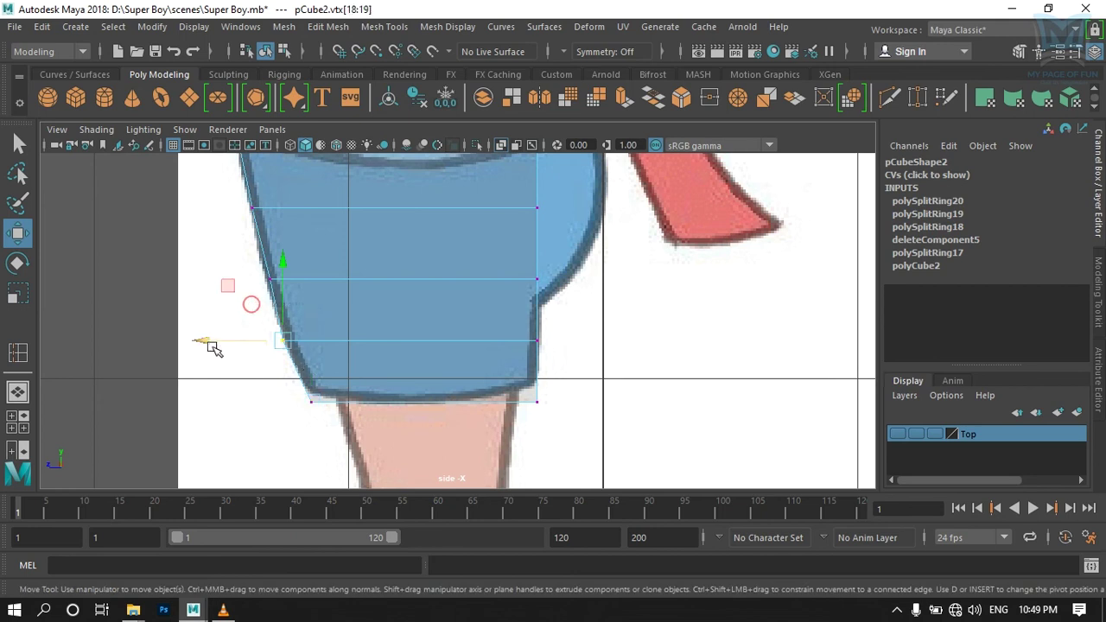
left_click_drag(202, 342, 207, 342)
middle_click_drag(518, 388, 472, 433, "alt")
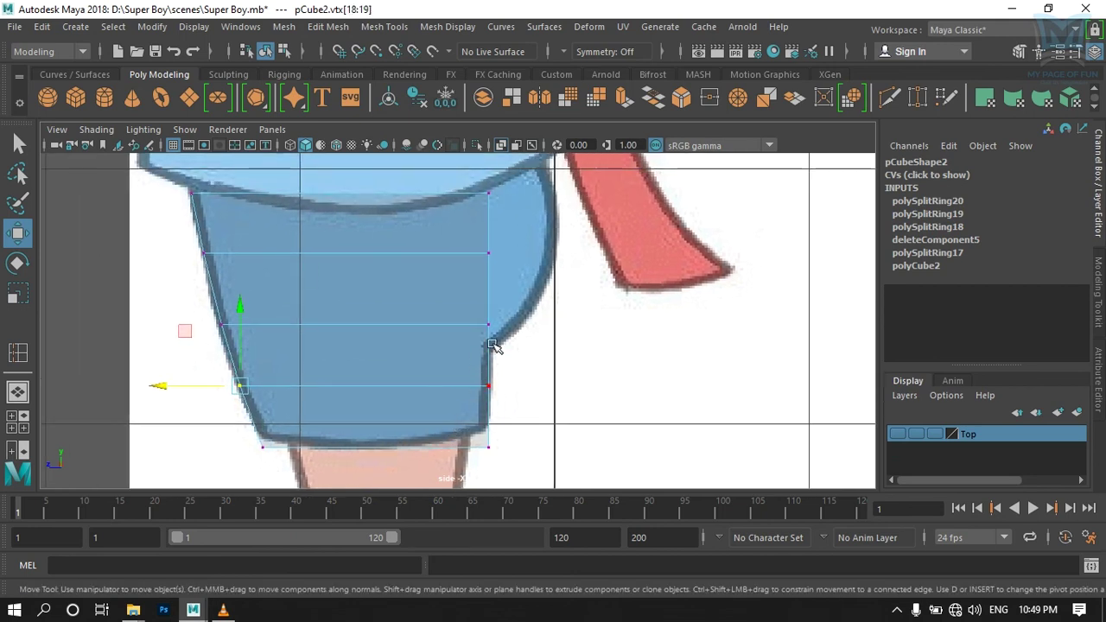
Step: Pull the back and side vertices outward to match the rear shorts outline
middle_click_drag(506, 276, 429, 346, "alt")
left_click_drag(440, 336, 441, 337)
left_click_drag(330, 291, 393, 293)
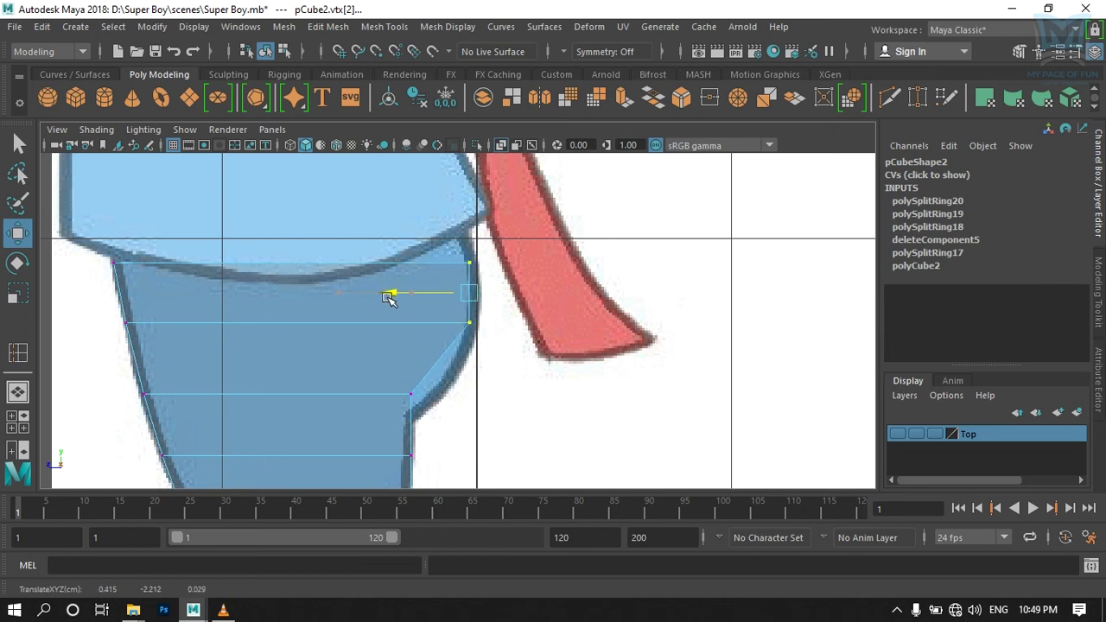
left_click_drag(403, 360, 434, 406)
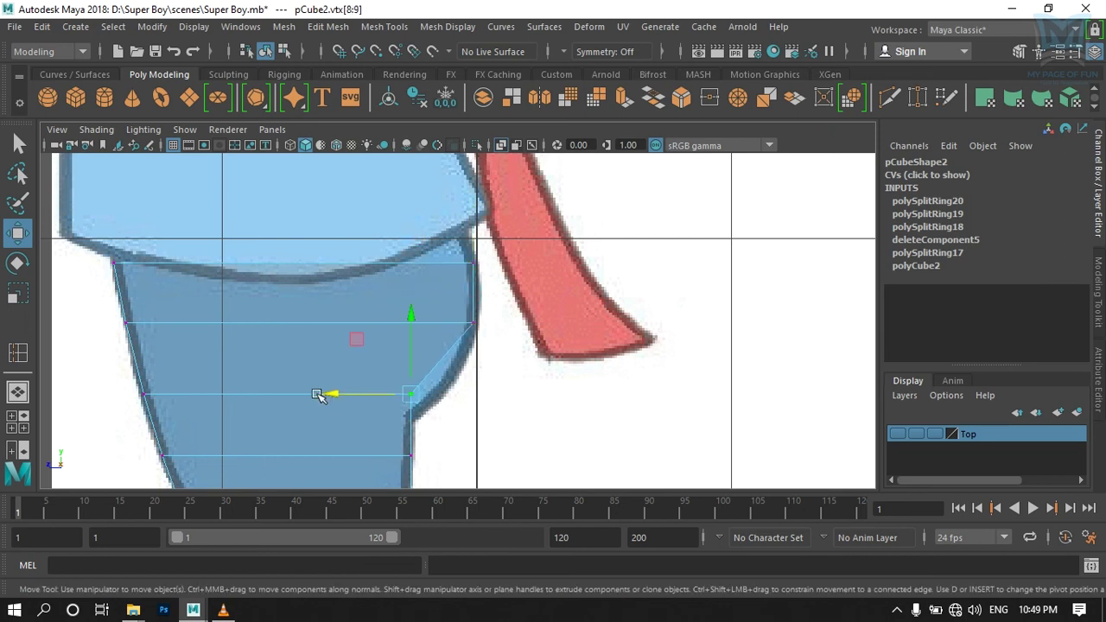
left_click_drag(330, 395, 346, 398)
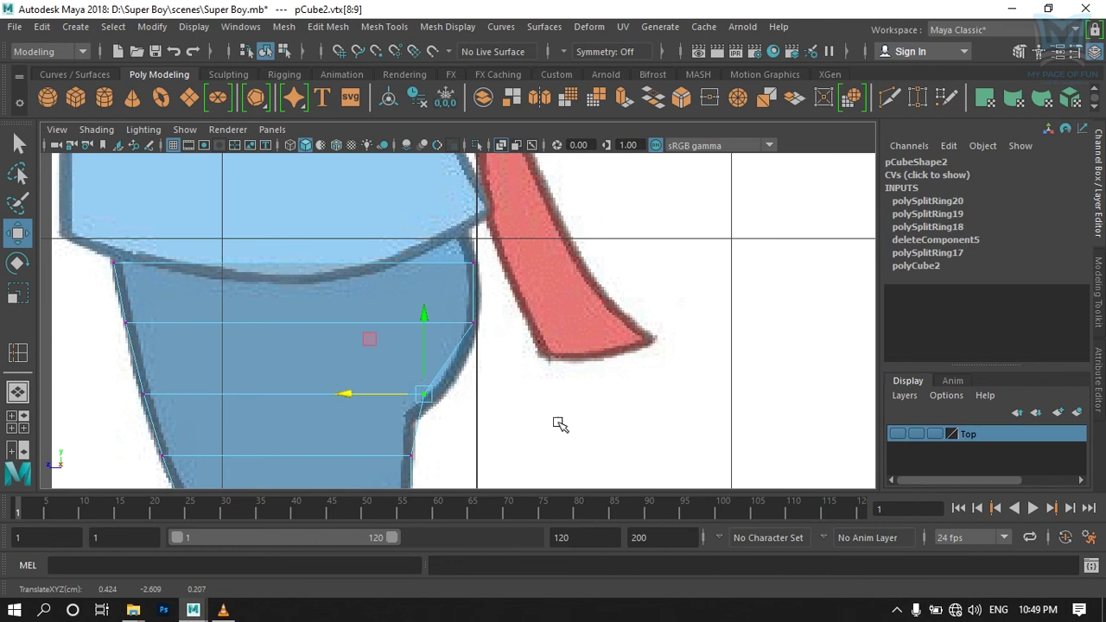
middle_click_drag(562, 424, 630, 306, "alt")
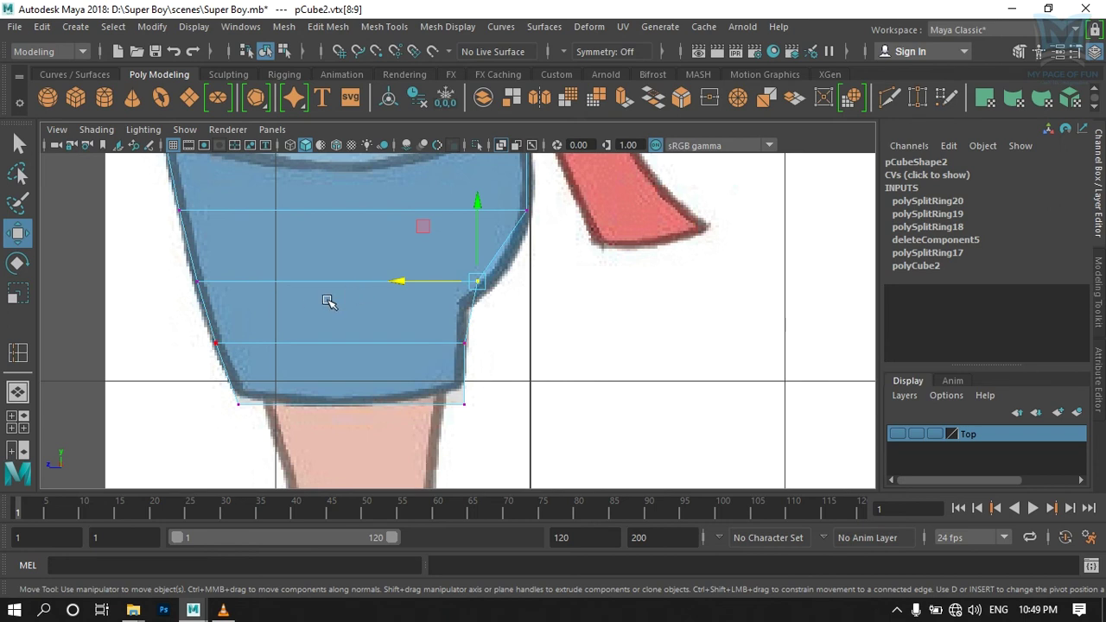
key("space")
key("space")
Step: Insert a vertical edge loop across the shorts in the front view
middle_click_drag(509, 321, 599, 304, "alt")
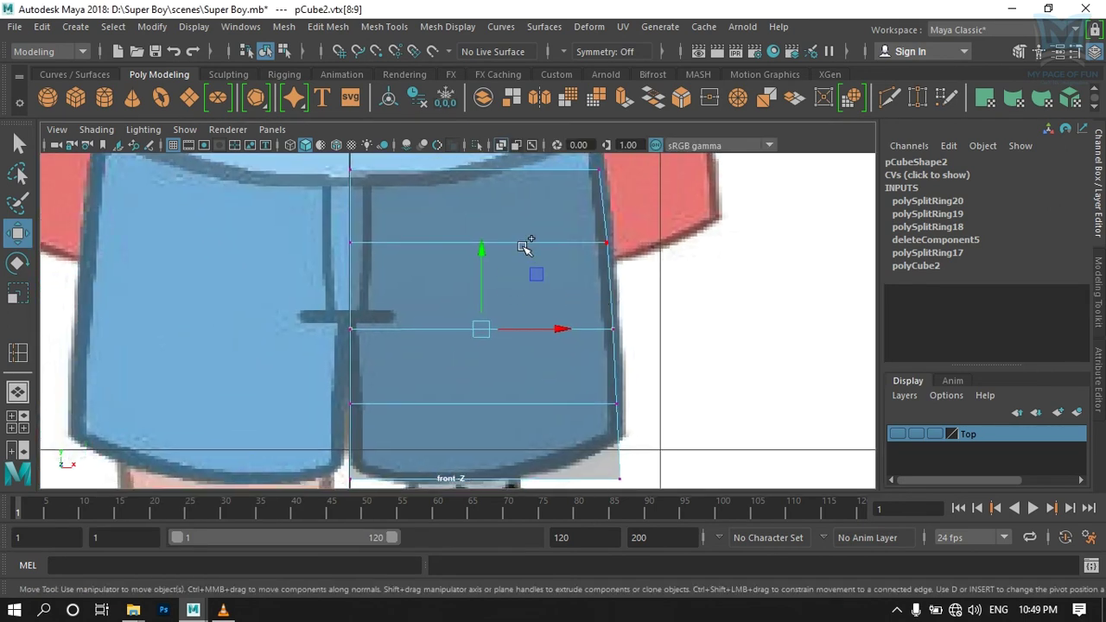
right_click_drag(525, 247, 520, 250, "shift")
right_click_drag(535, 199, 587, 121)
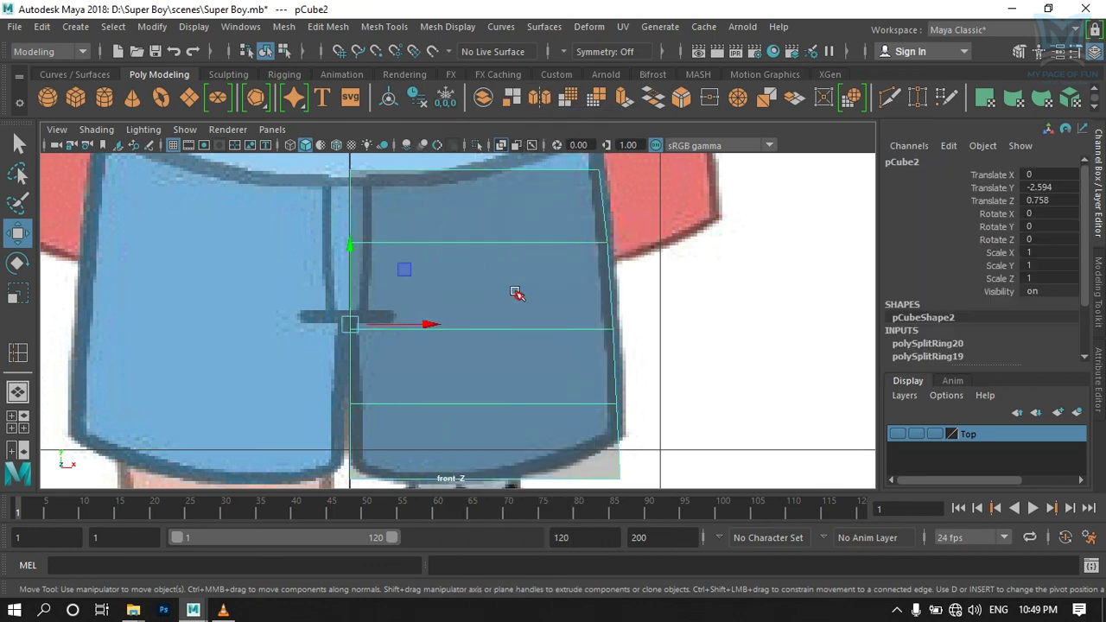
right_click_drag(513, 284, 421, 232, "shift")
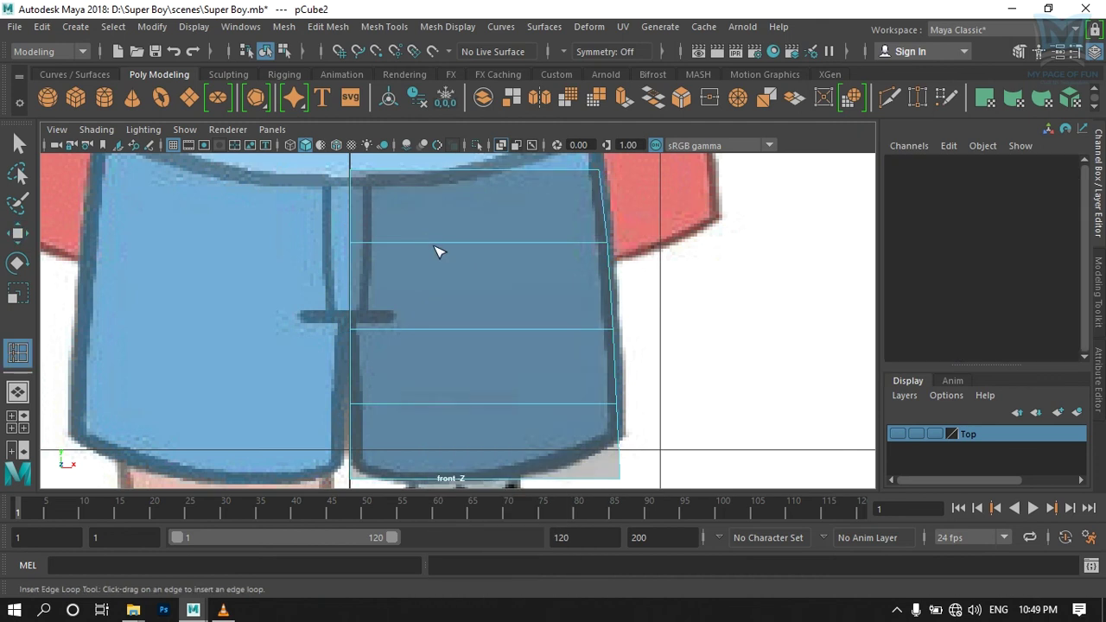
left_click_drag(486, 330, 550, 330)
left_click_drag(420, 331, 419, 330)
key("space")
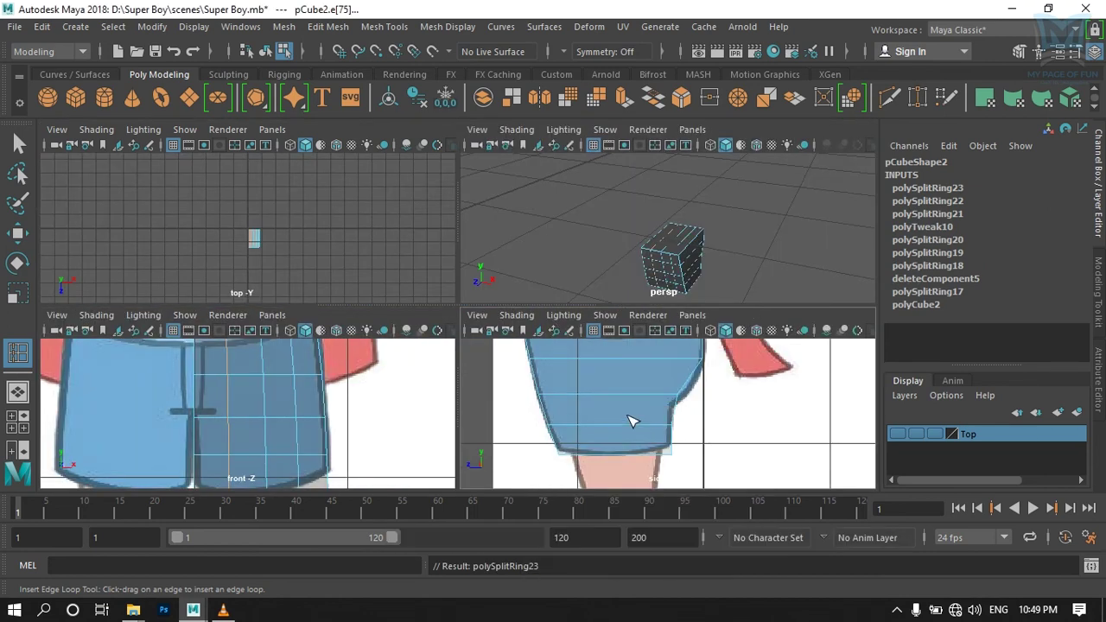
Step: Add three more vertical edge loops along the shorts' side in the side view
key("space")
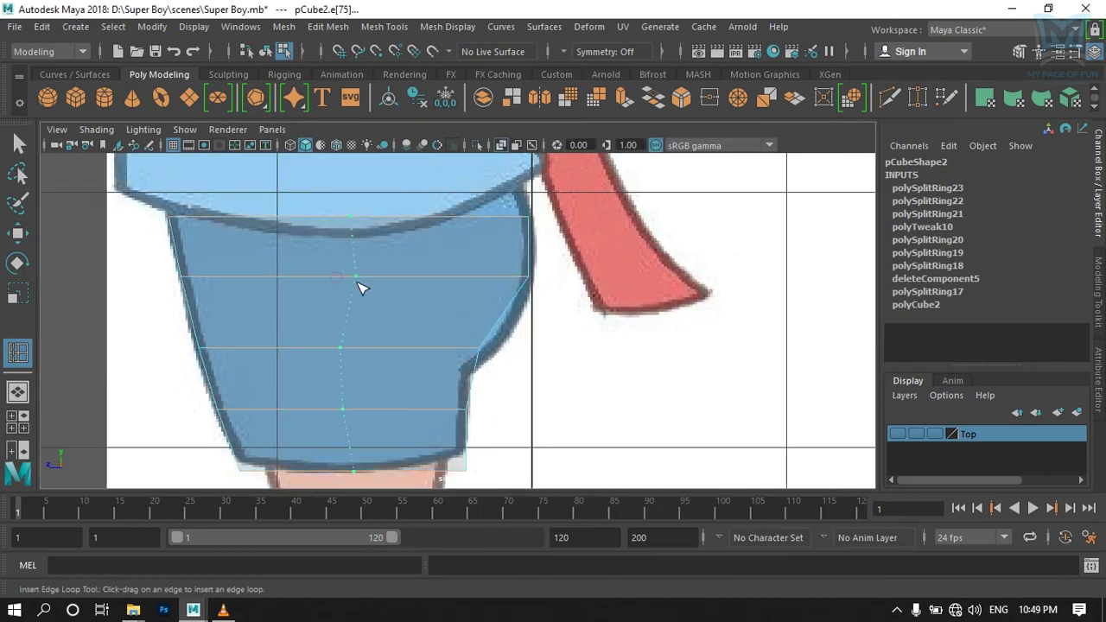
left_click_drag(361, 288, 362, 289)
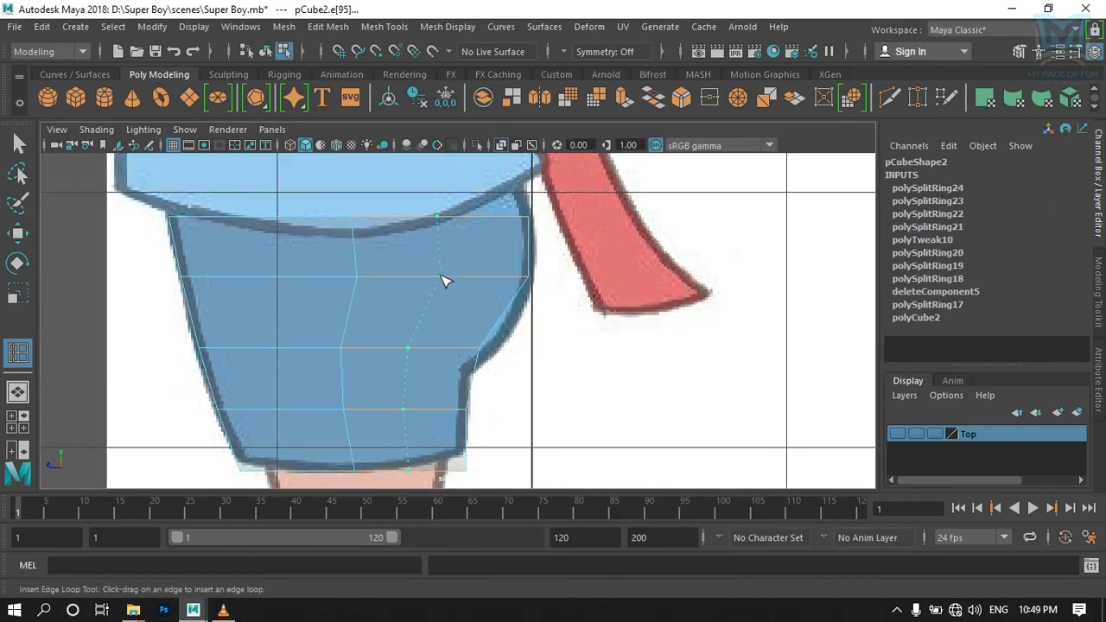
left_click(447, 279)
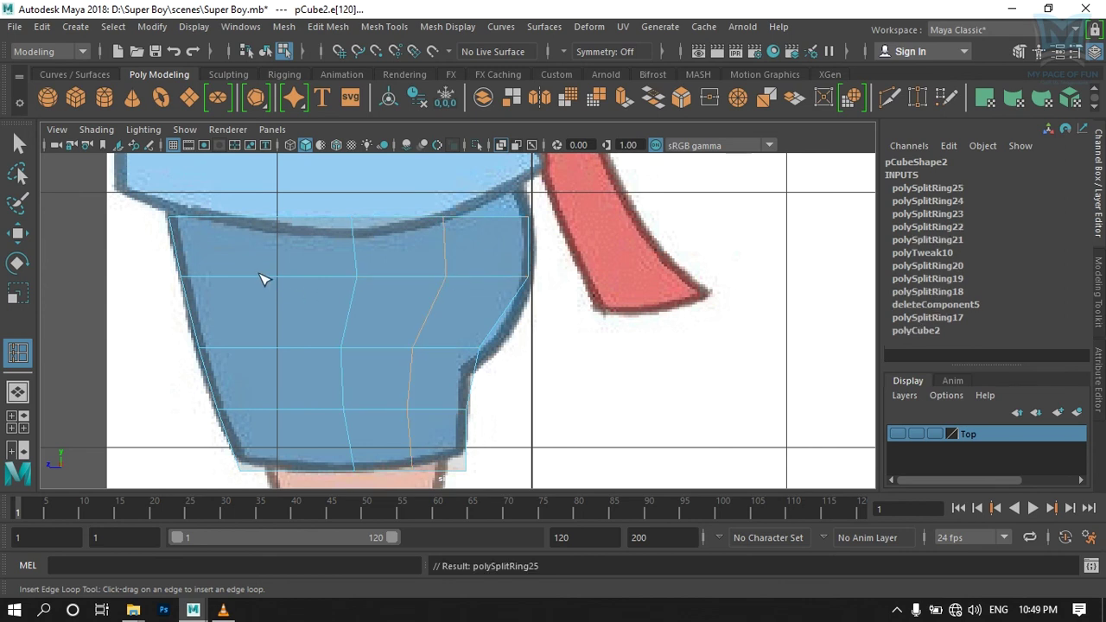
left_click(264, 282)
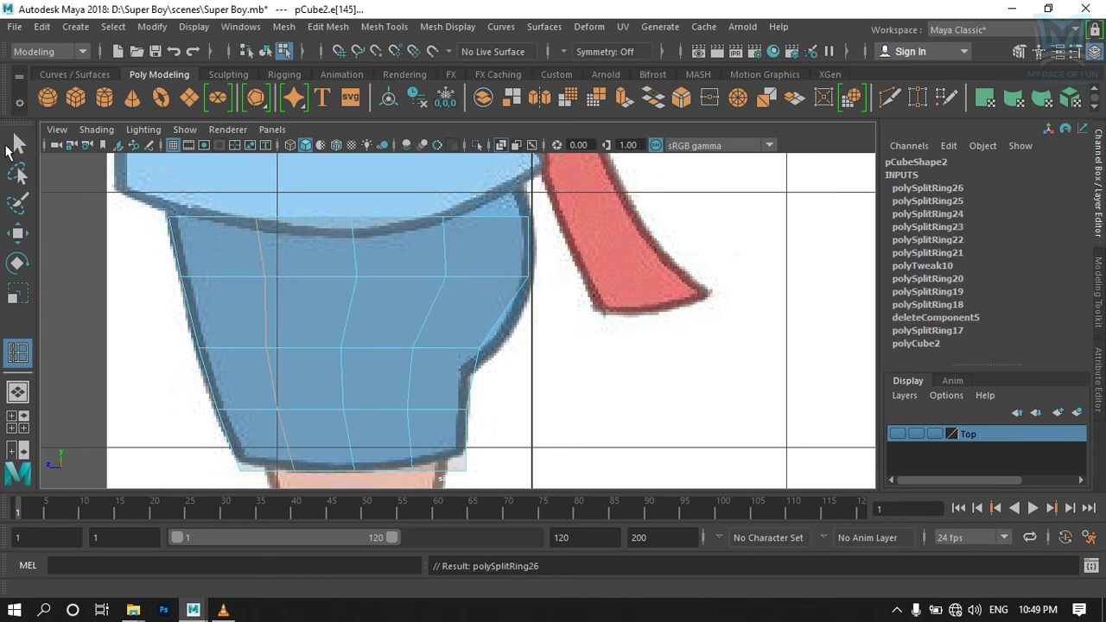
left_click(19, 143)
key("space")
Step: Delete a stray edge from the shorts mesh
left_click_drag(651, 244, 431, 314, "alt")
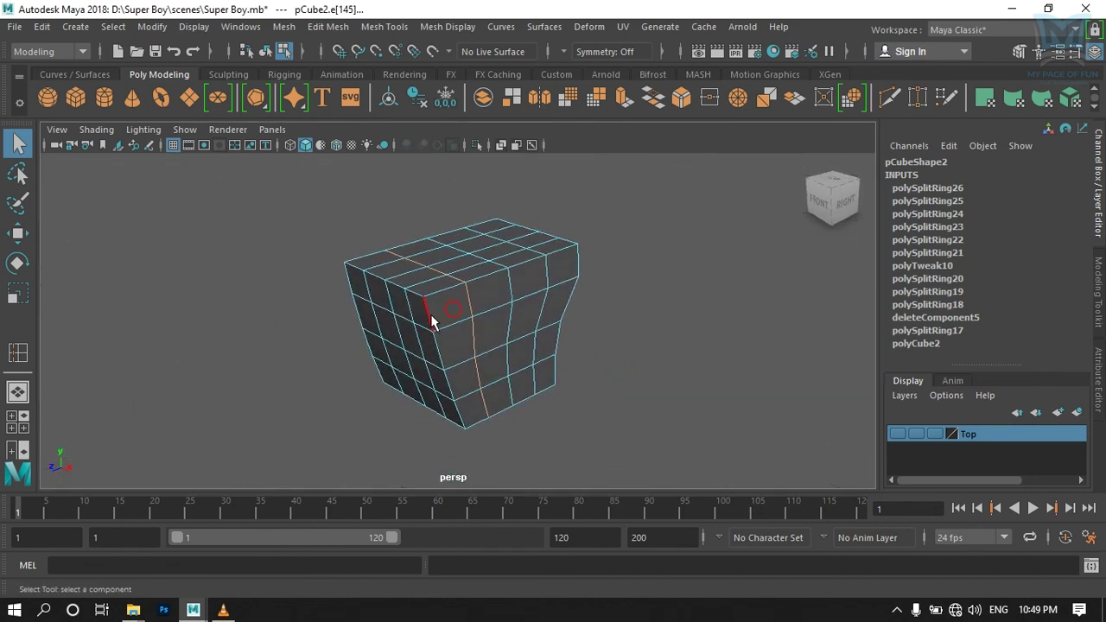
left_click(431, 313)
mouse_move(645, 327)
left_mouse_down("alt")
mouse_move(509, 340)
mouse_move(523, 341)
left_mouse_up("alt")
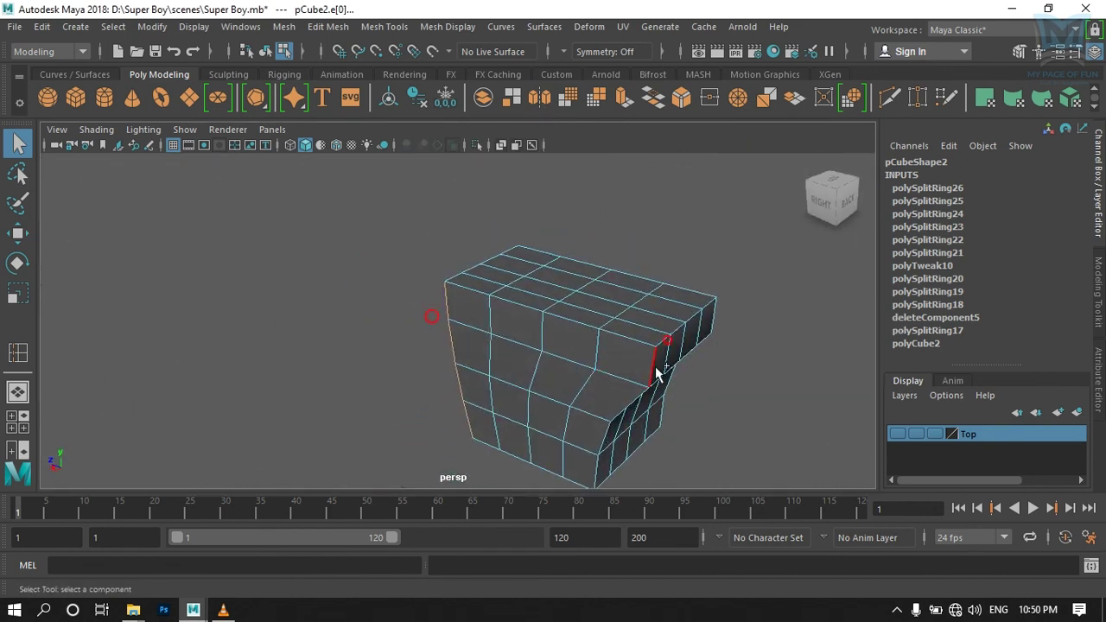
left_click_drag(596, 421, 478, 322, "alt")
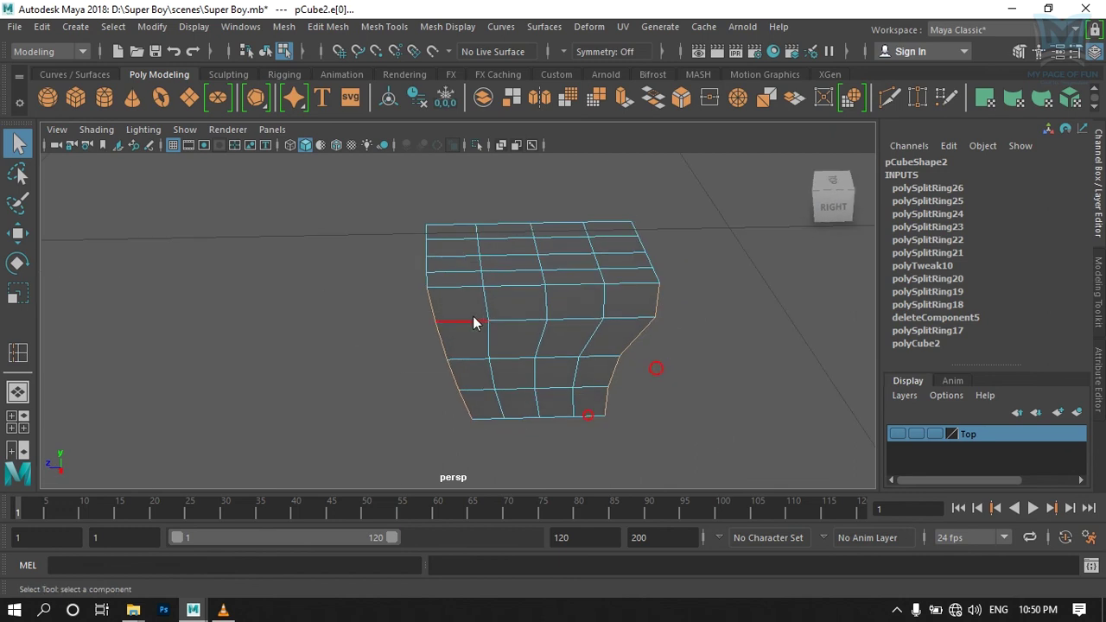
right_click_drag(474, 323, 452, 348, "shift")
mouse_move(420, 321)
left_mouse_down("alt")
mouse_move(374, 390)
mouse_move(476, 390)
left_mouse_up("alt")
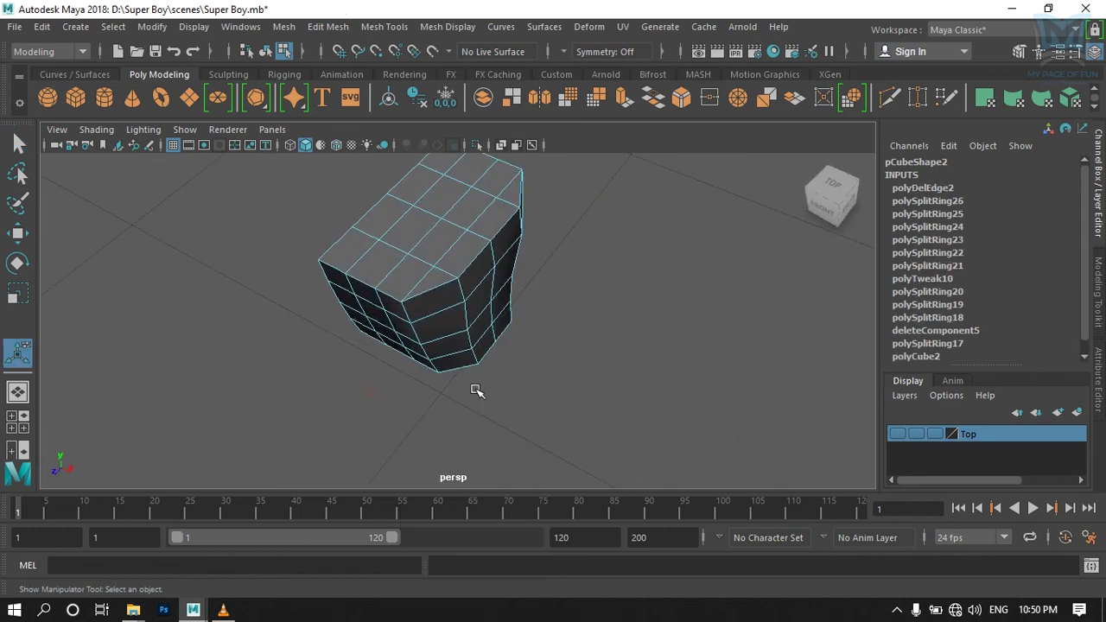
Step: Scale a lower edge loop to 0.856 on Z to flatten it front to back
left_click(408, 316)
left_click_drag(424, 328, 490, 324, "alt")
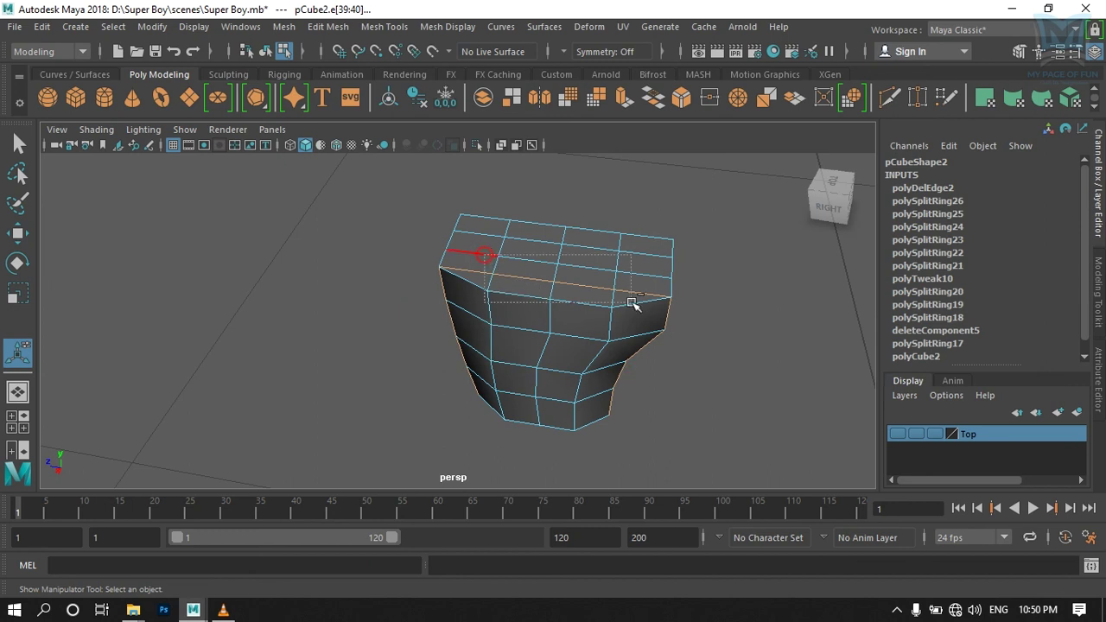
left_click_drag(582, 426, 593, 345, "alt")
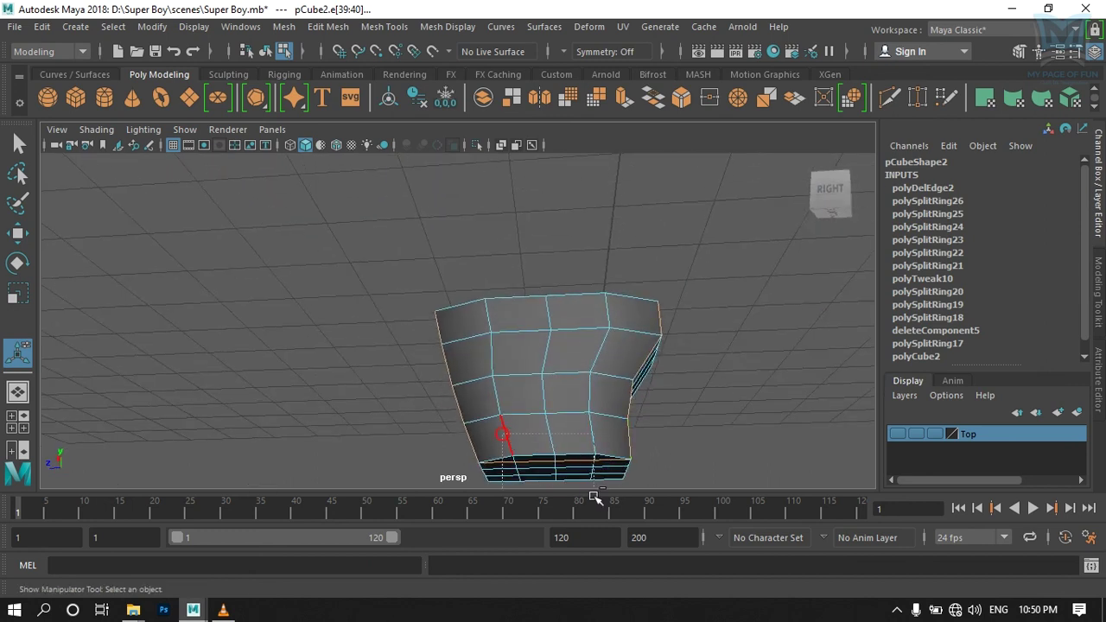
mouse_move(588, 403)
left_mouse_down("alt")
mouse_move(593, 469)
mouse_move(555, 407)
mouse_move(527, 412)
left_mouse_up("alt")
key("r")
mouse_move(462, 292)
left_mouse_down()
mouse_move(587, 375)
mouse_move(696, 340)
left_mouse_up()
Step: Move a single side edge of the shorts mesh outward to round it
left_click(693, 337)
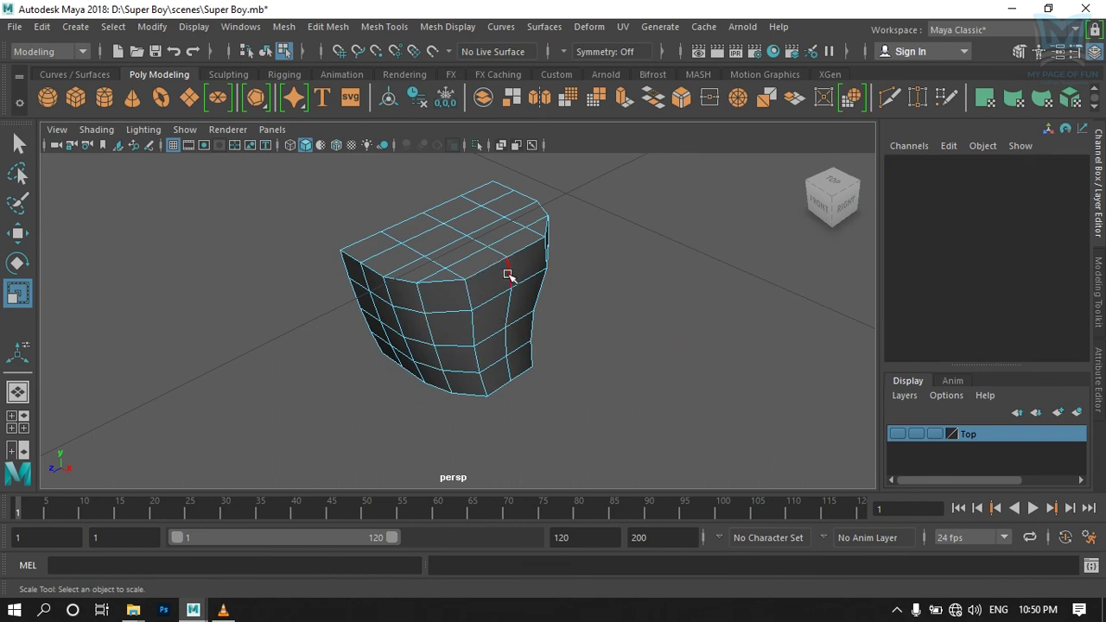
double_click(508, 275)
mouse_move(289, 197)
left_mouse_down()
mouse_move(488, 460)
mouse_move(488, 476)
left_mouse_up()
left_click(489, 257)
mouse_move(530, 407)
left_mouse_down("alt")
mouse_move(535, 312)
mouse_move(504, 430)
left_mouse_up("alt")
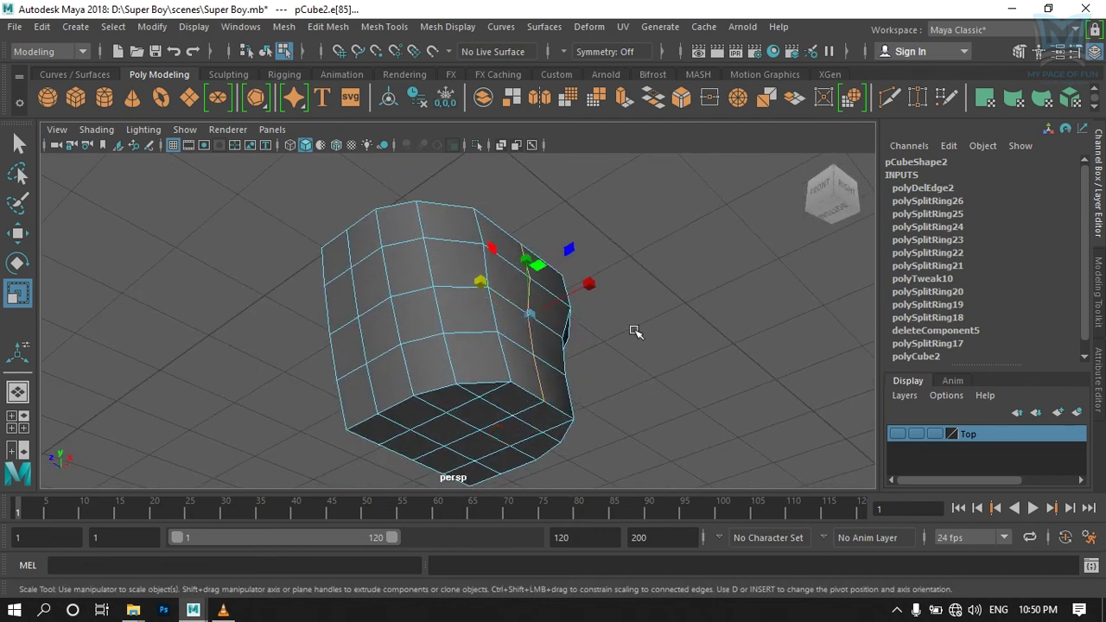
left_click_drag(632, 331, 604, 378, "alt")
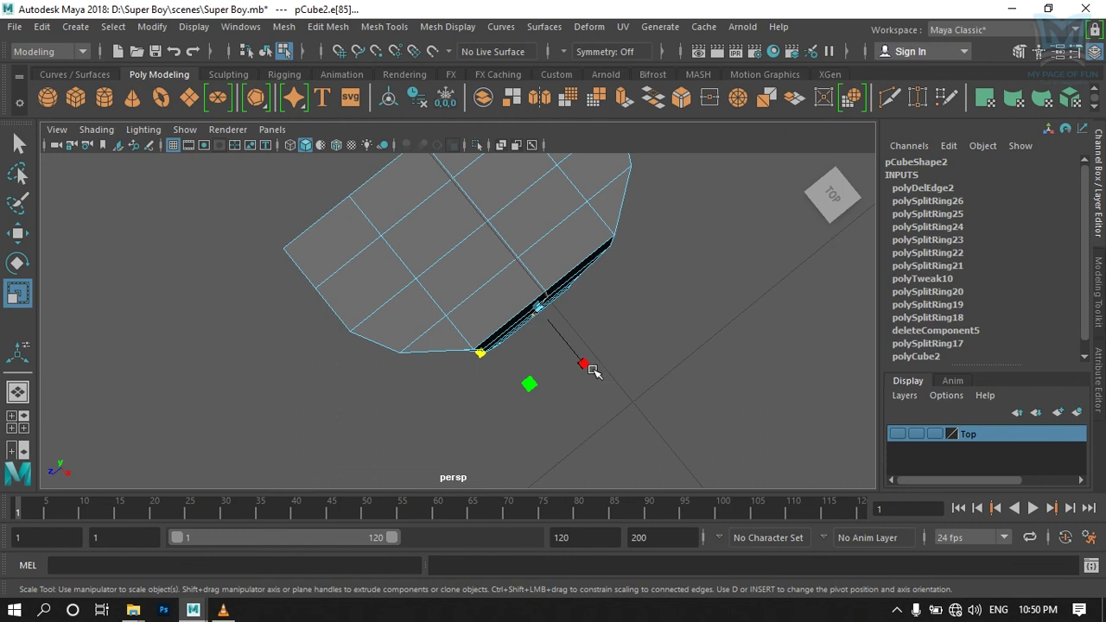
key("w")
mouse_move(583, 366)
left_mouse_down()
mouse_move(601, 377)
mouse_move(576, 359)
mouse_move(414, 361)
mouse_move(440, 334)
left_mouse_up()
Step: Shrink the top edge loop slightly front to back, then return to the front reference view
double_click(418, 308)
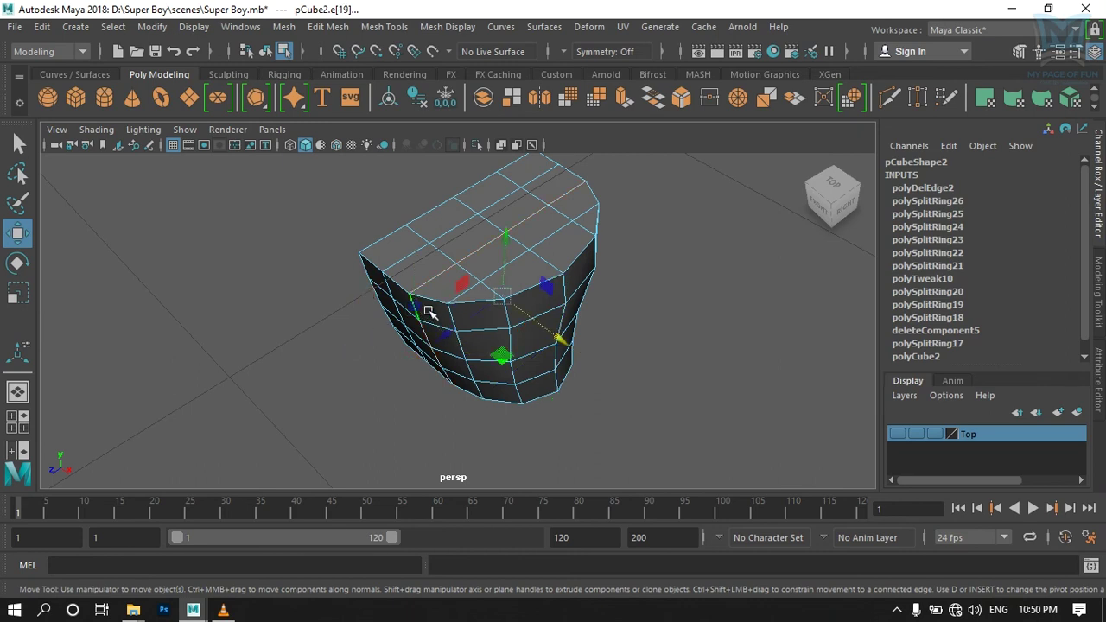
mouse_move(682, 363)
left_mouse_down("alt")
mouse_move(580, 326)
mouse_move(592, 353)
mouse_move(599, 289)
mouse_move(552, 321)
left_mouse_up("alt")
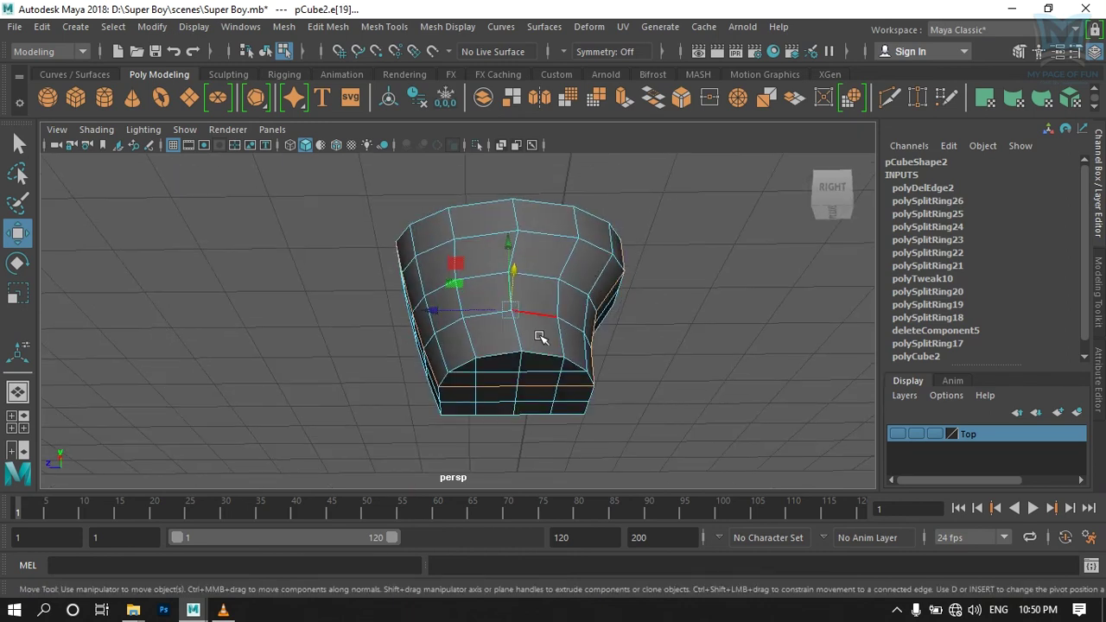
mouse_move(630, 346)
left_mouse_down("alt")
mouse_move(661, 457)
mouse_move(628, 387)
mouse_move(610, 392)
left_mouse_up("alt")
key("r")
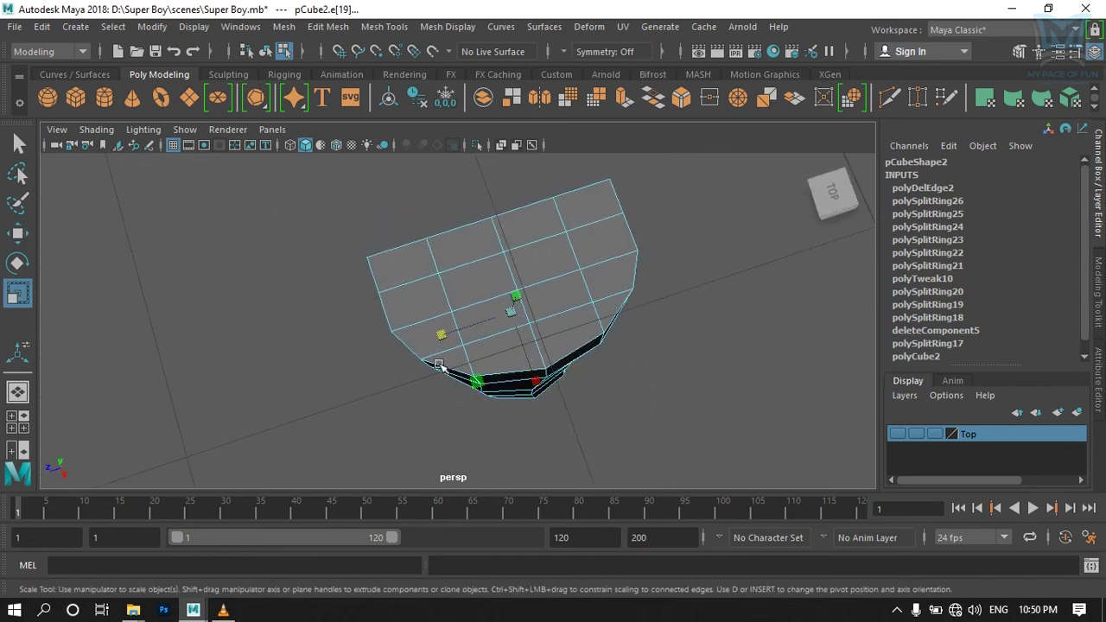
mouse_move(444, 335)
left_mouse_down()
mouse_move(610, 362)
mouse_move(694, 269)
mouse_move(582, 308)
left_mouse_up()
key("space")
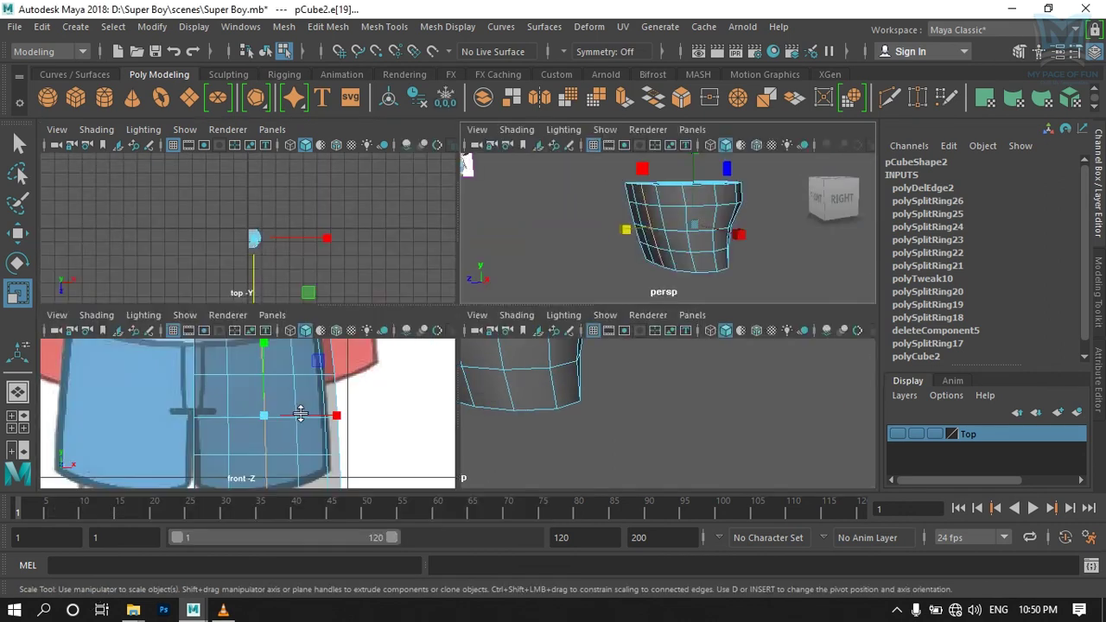
key("space")
mouse_move(452, 365)
middle_mouse_down("alt")
mouse_move(535, 336)
mouse_move(458, 363)
mouse_move(444, 323)
middle_mouse_up("alt")
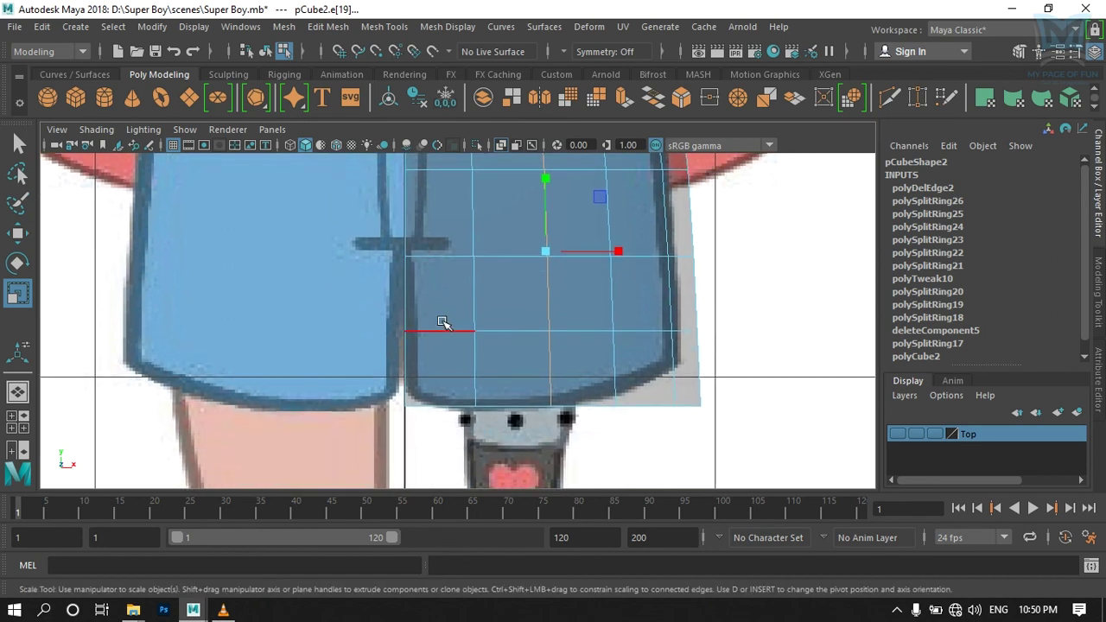
scroll(447, 324, "up", 1)
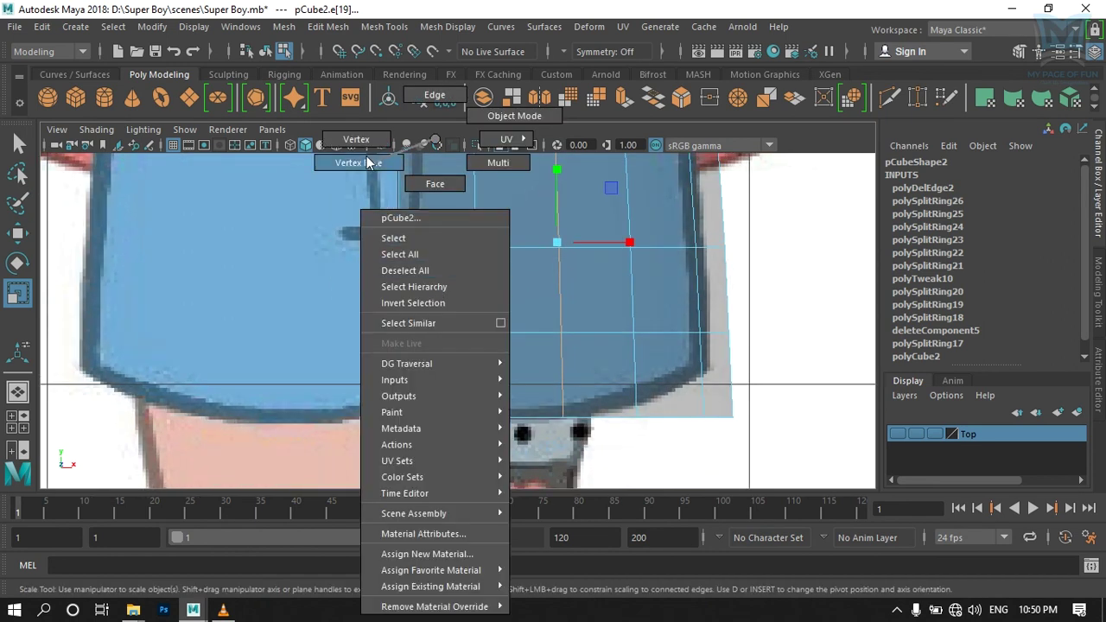
Step: Inspect the shorts mesh in vertex mode, then return to object mode and centre it in view
right_click_drag(436, 165, 365, 153)
middle_click_drag(365, 153, 460, 321, "alt")
scroll(459, 321, "up", 1)
scroll(460, 320, "down", 5)
scroll(466, 324, "up", 2)
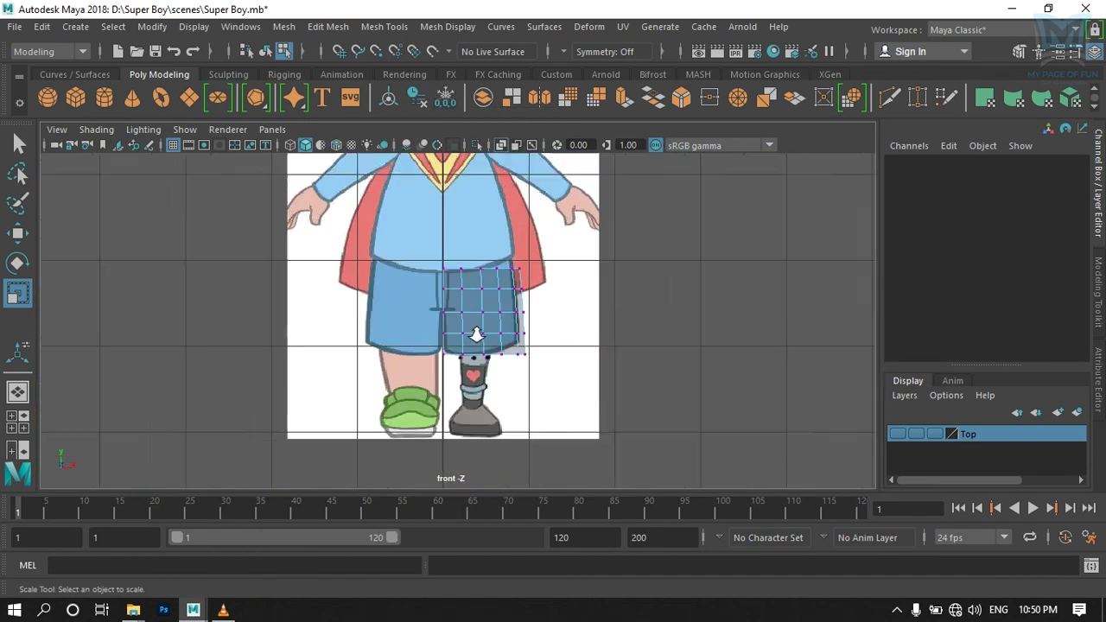
scroll(466, 328, "up", 2)
scroll(466, 337, "up", 1)
scroll(466, 337, "up", 1)
right_click_drag(447, 291, 371, 140)
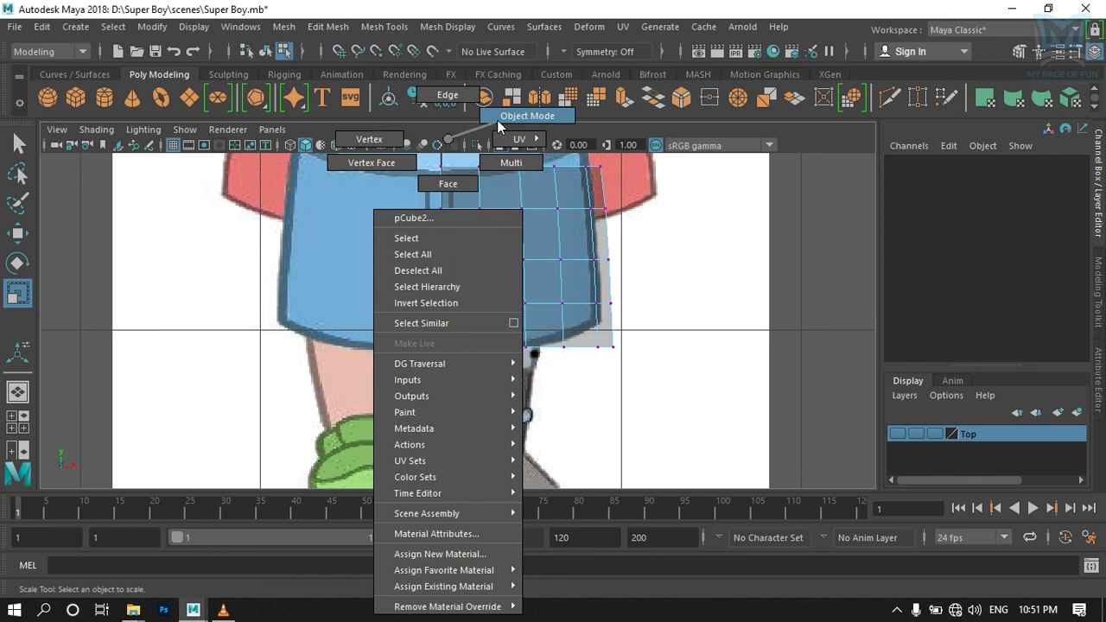
right_click_drag(485, 164, 497, 119)
scroll(455, 304, "up", 2)
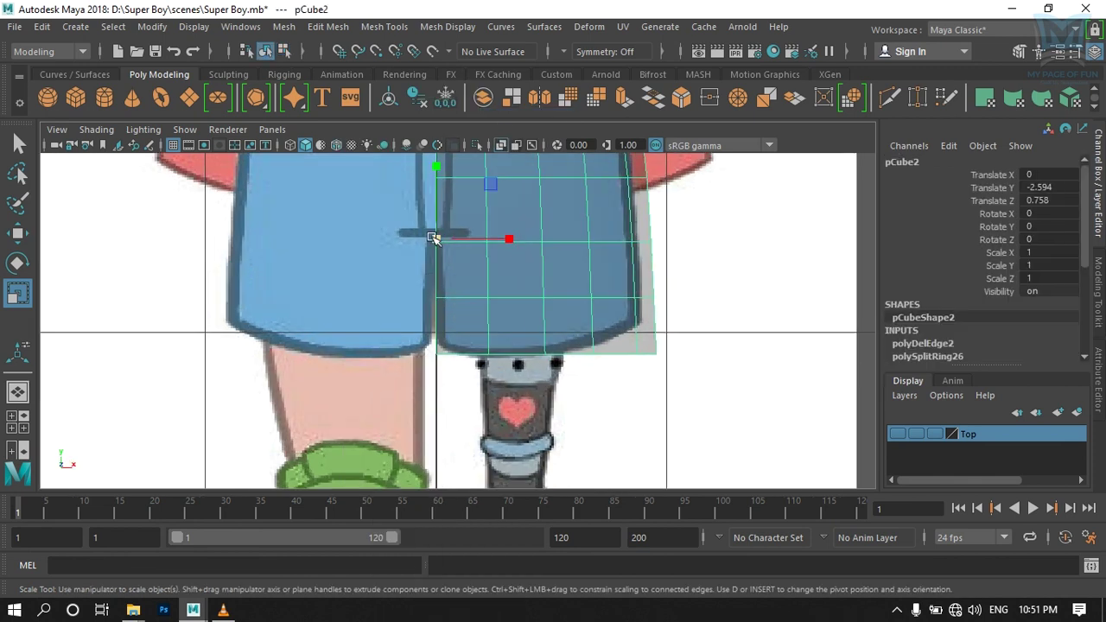
middle_click_drag(459, 294, 436, 326, "alt")
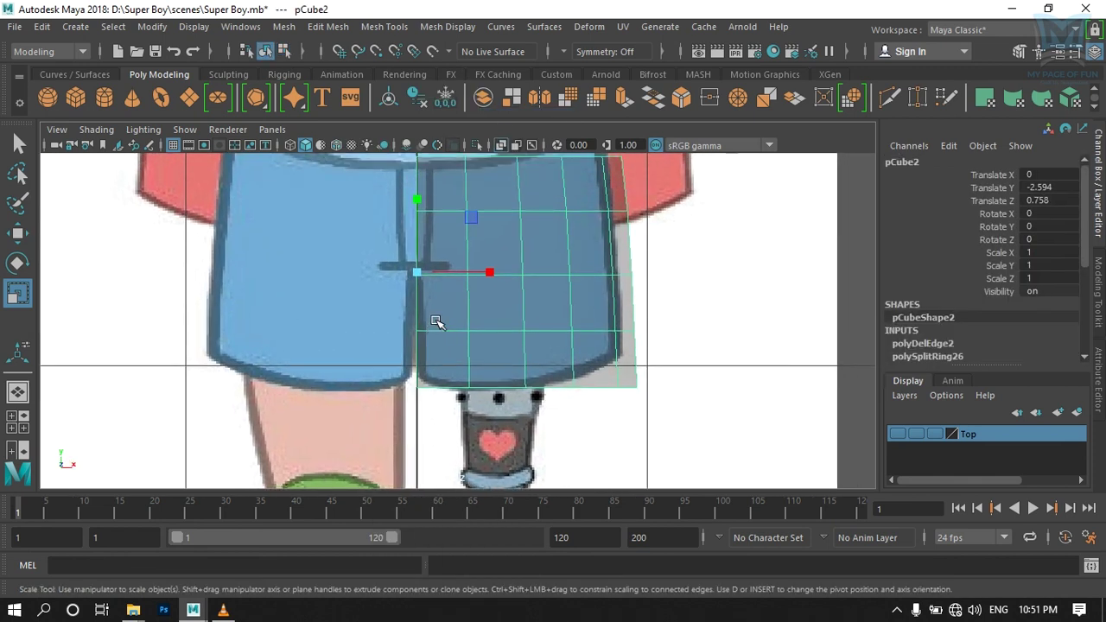
Step: Insert a new vertical edge loop down the shorts leg cage
right_click_drag(438, 297, 366, 251, "shift")
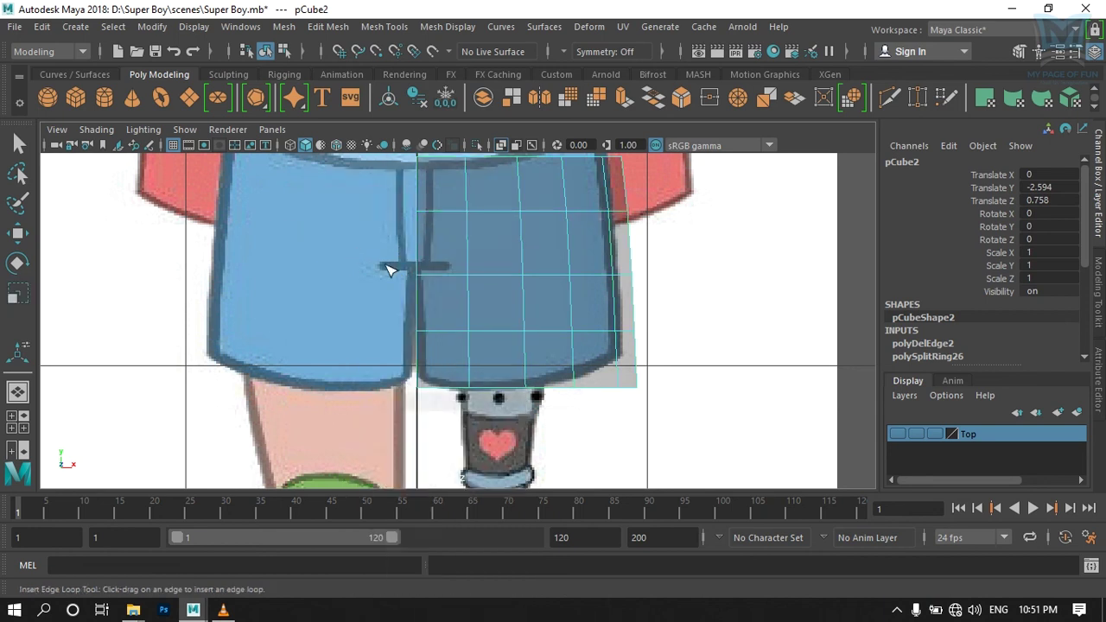
left_click(435, 278)
left_click_drag(436, 279, 429, 186)
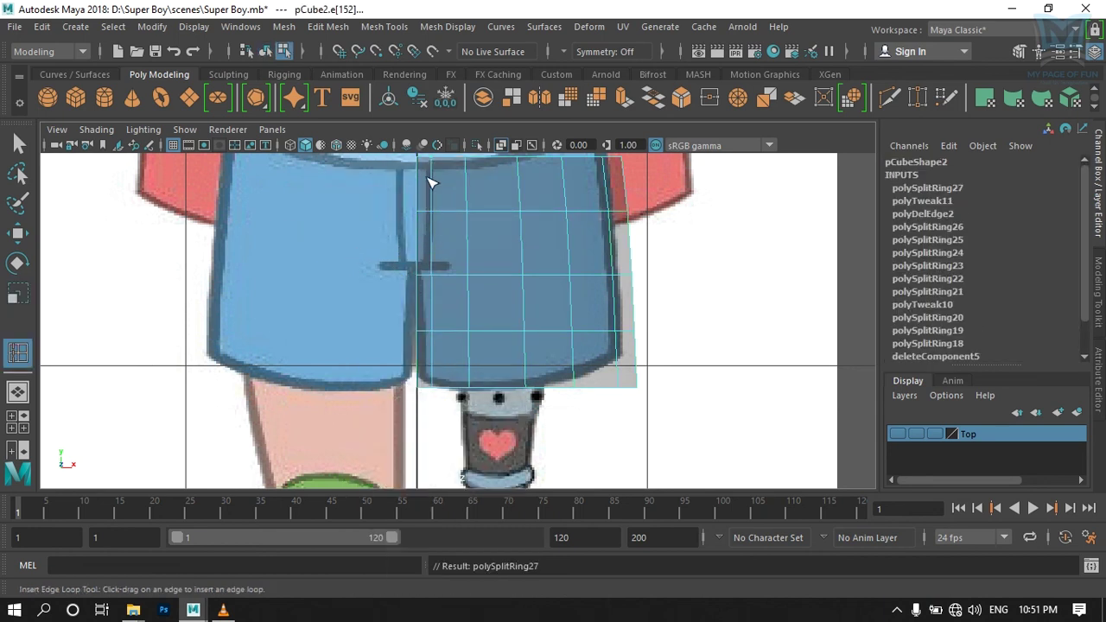
left_click(21, 145)
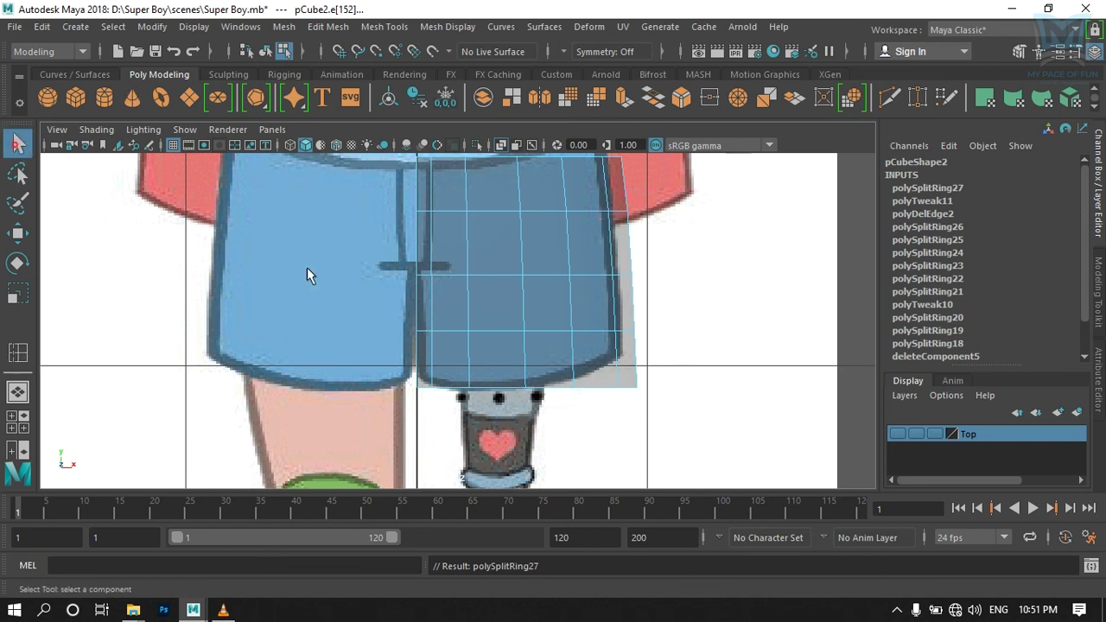
Step: Check the inner-edge vertices and inner-leg face column against the reference, then show all four views
right_click_drag(400, 203, 345, 140)
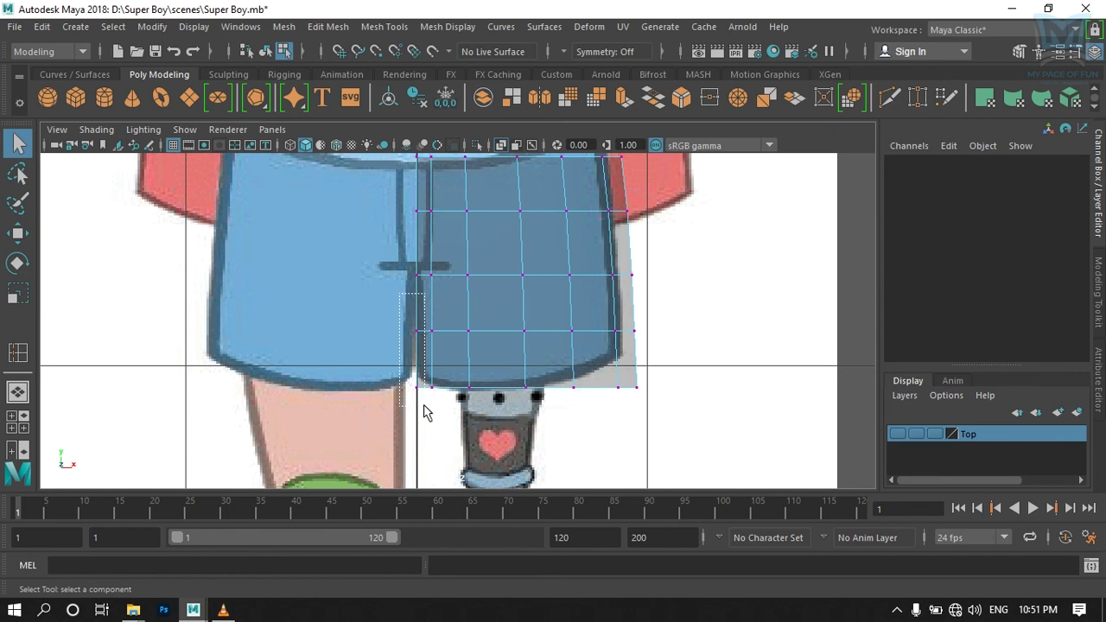
left_click_drag(424, 406, 424, 406)
right_click_drag(431, 185, 431, 188)
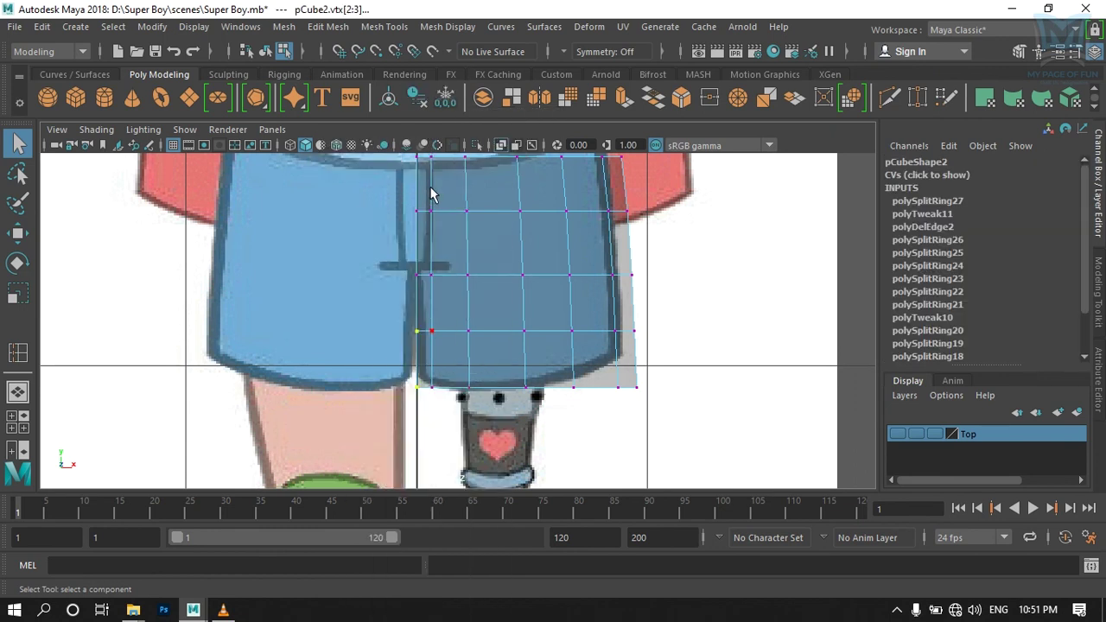
left_click(387, 316)
left_click_drag(421, 401, 424, 412)
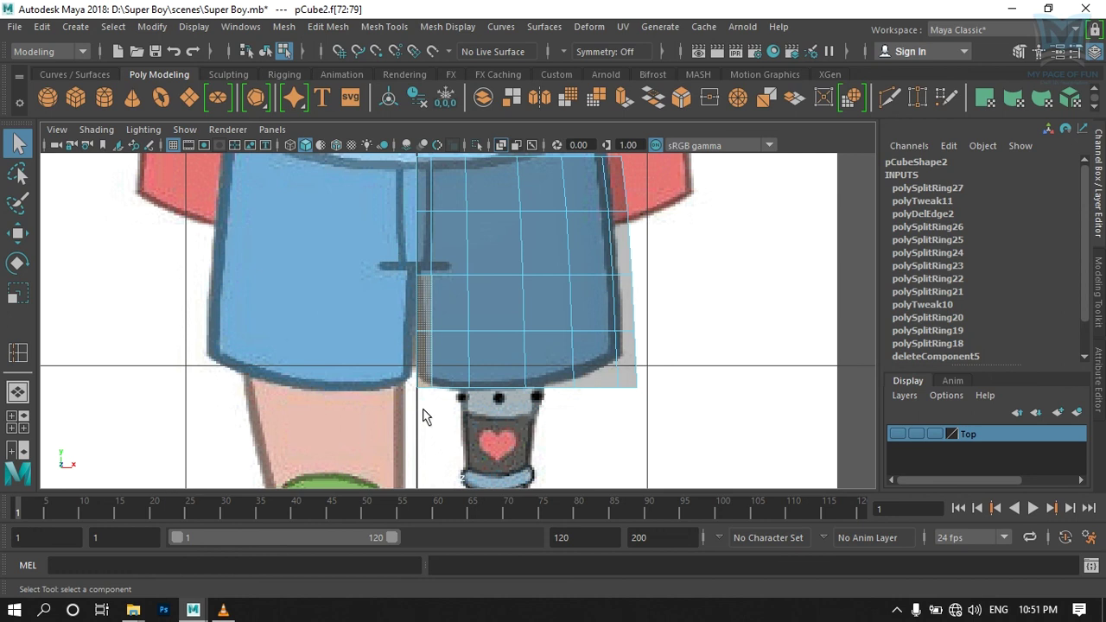
left_click(423, 417)
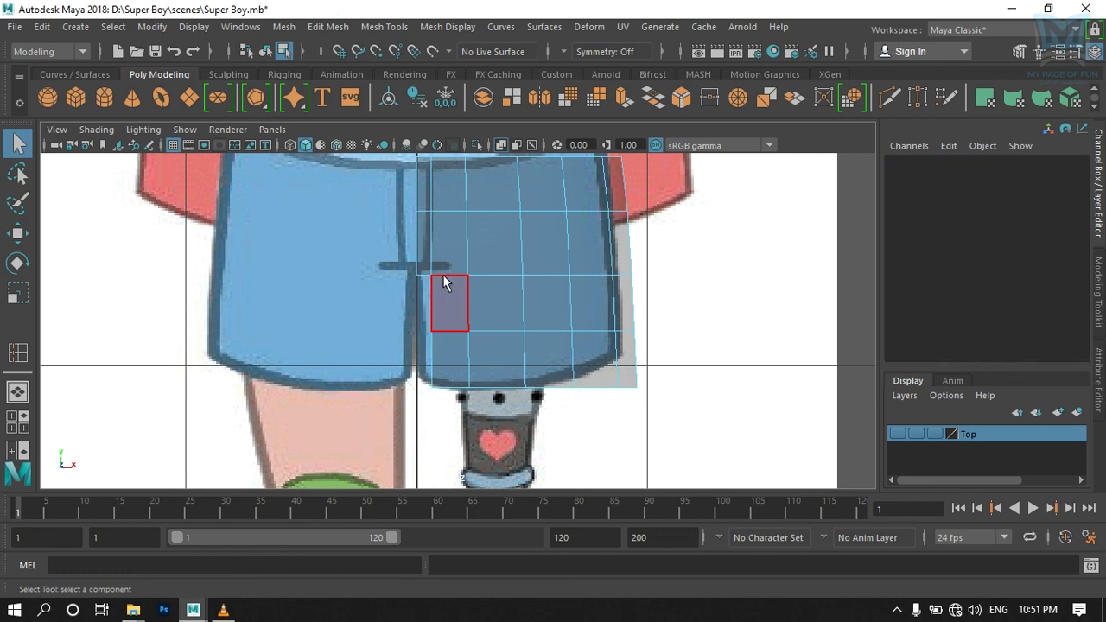
key("space")
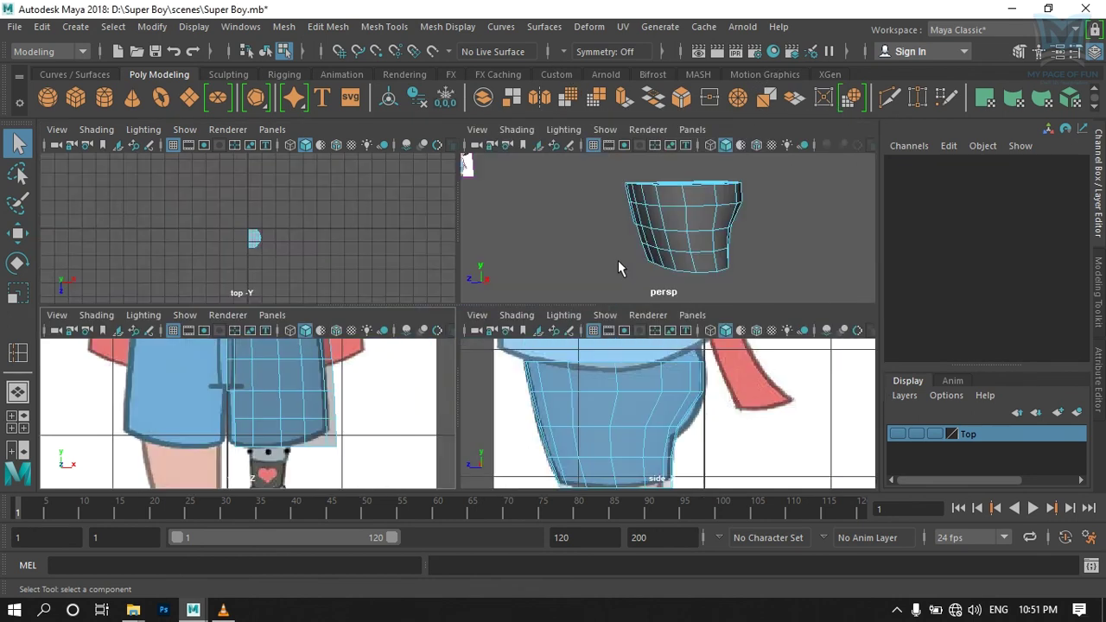
Step: In the perspective view, select the inner seam edges of the shorts
key("space")
mouse_move(563, 309)
left_mouse_down("alt")
mouse_move(735, 306)
mouse_move(562, 348)
mouse_move(459, 348)
mouse_move(487, 346)
left_mouse_up("alt")
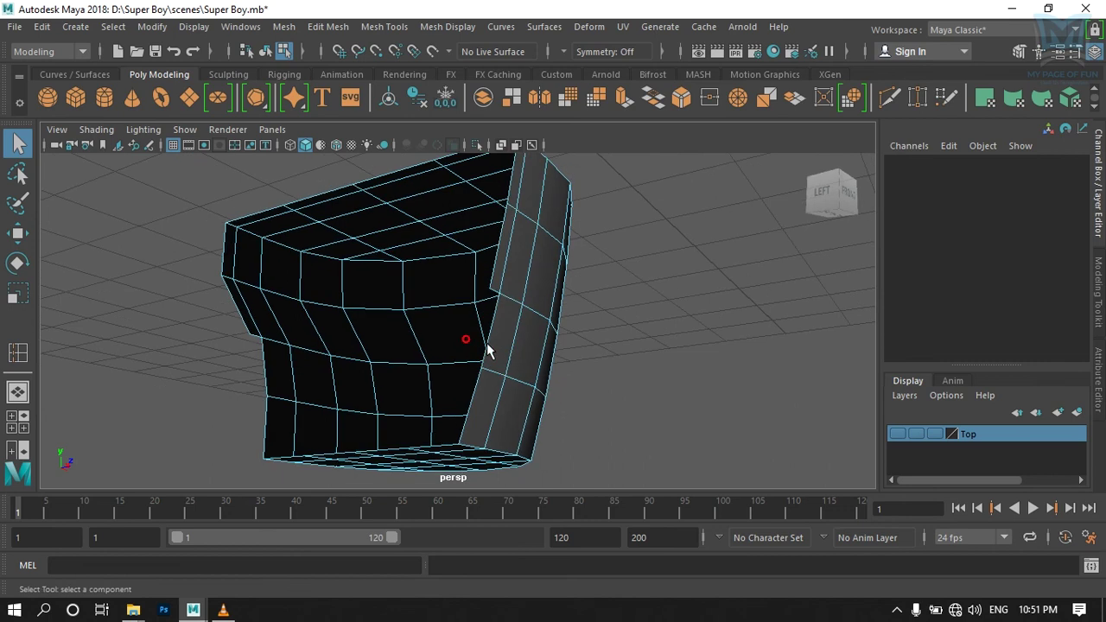
right_click_drag(506, 321, 434, 143)
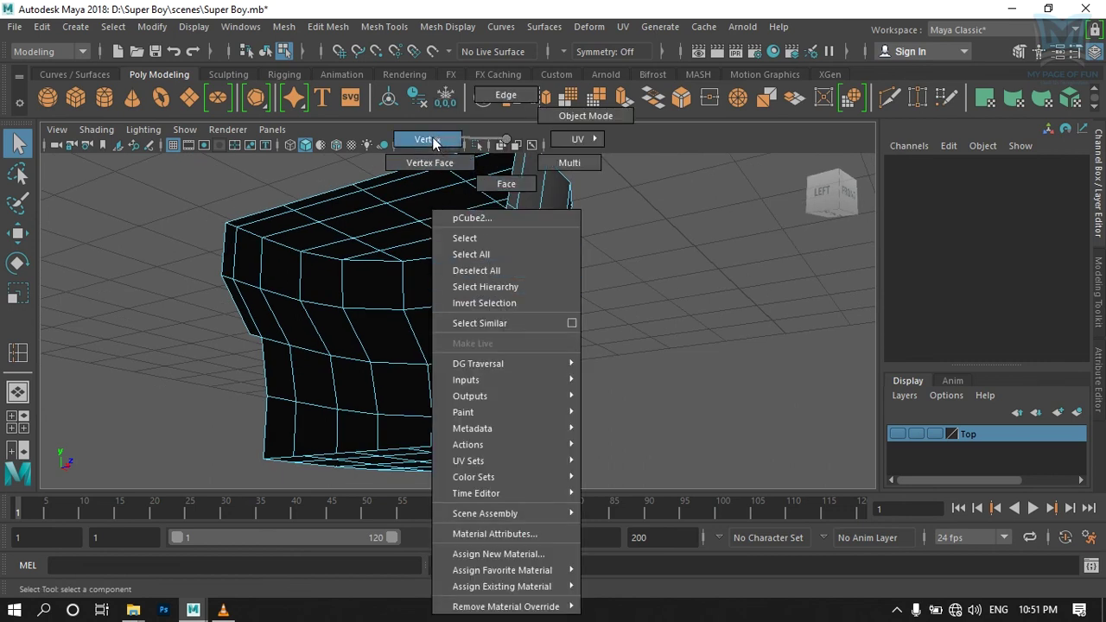
right_click_drag(434, 142, 570, 116)
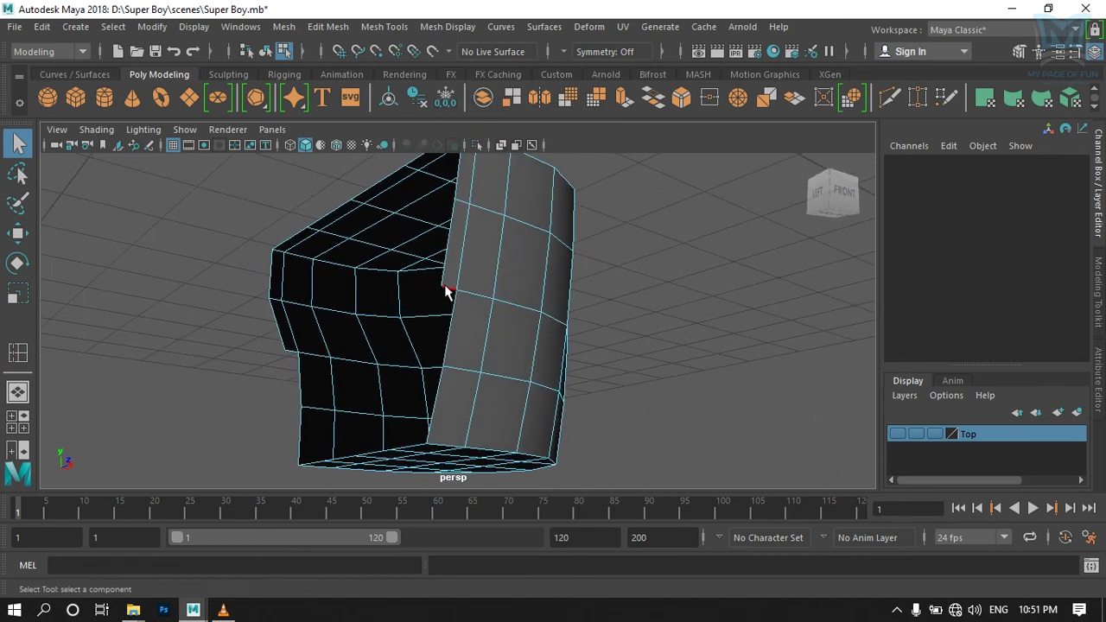
left_click(448, 295)
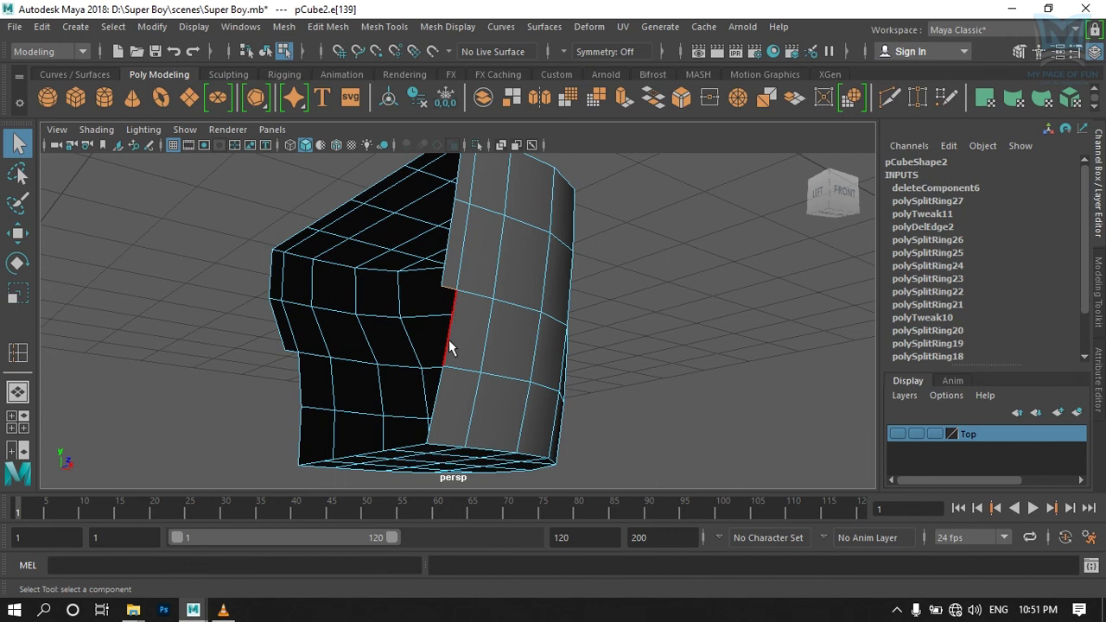
left_click(434, 402, "shift")
Step: Extrude the seam edges along Z, scale them flat, and move the new edge to the centre
left_click_drag(466, 457, 548, 450, "alt")
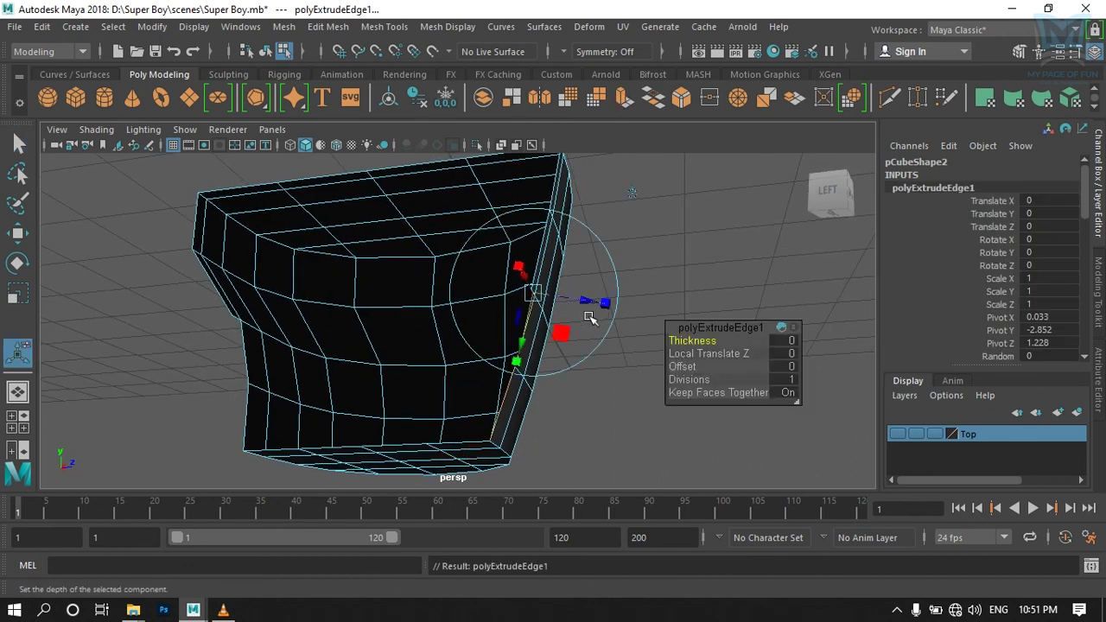
left_click_drag(606, 259, 652, 251, "alt")
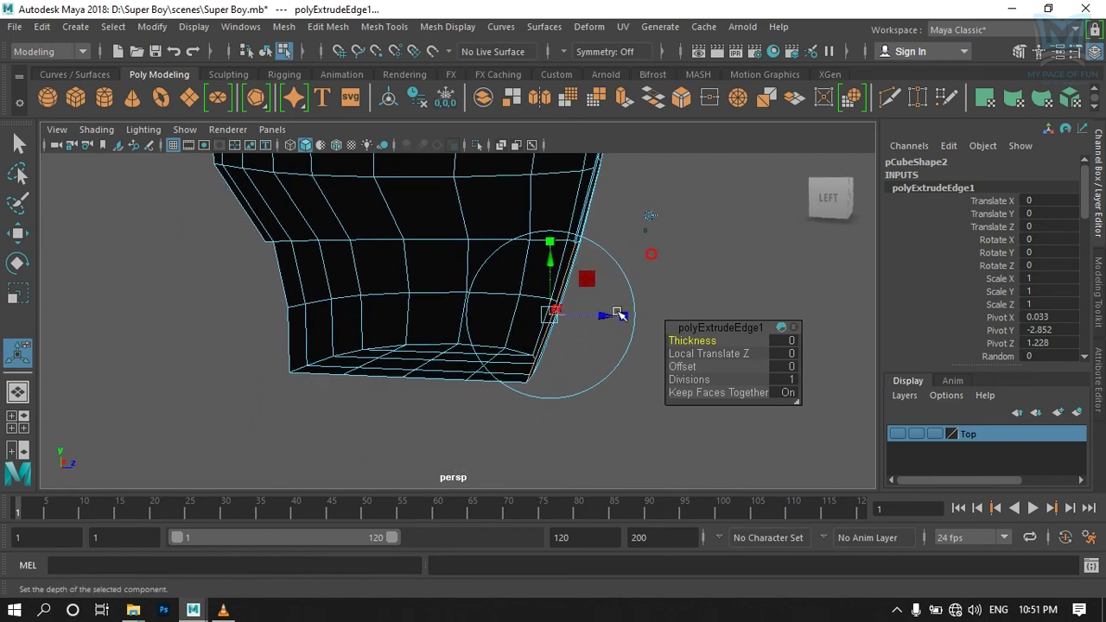
mouse_move(617, 311)
left_mouse_down()
mouse_move(349, 361)
mouse_move(453, 322)
mouse_move(383, 298)
left_mouse_up()
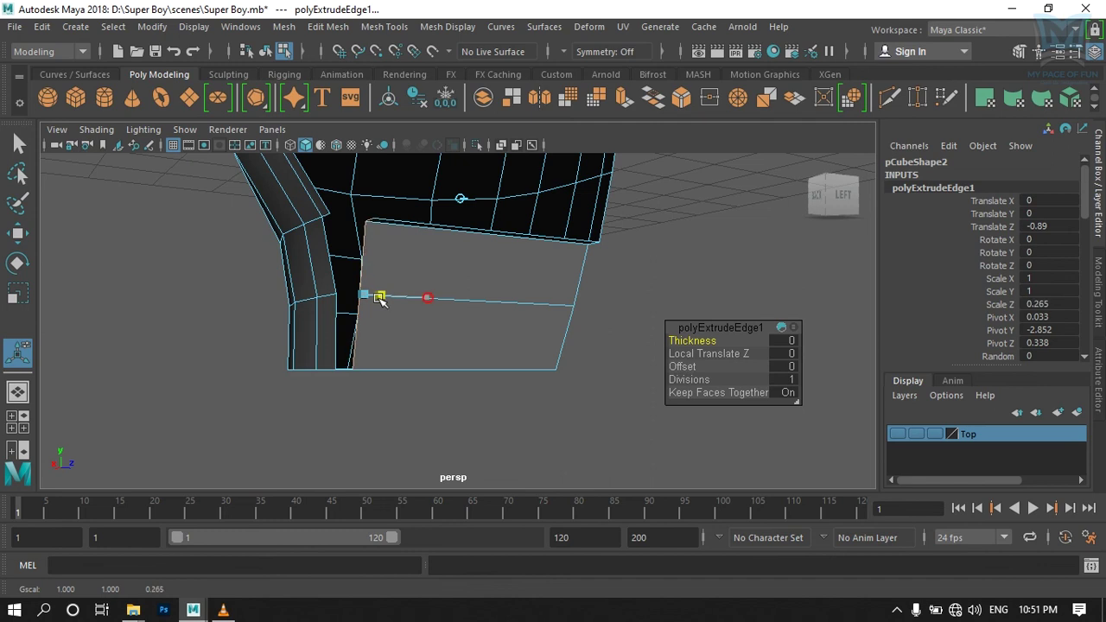
mouse_move(506, 362)
left_mouse_down("alt")
mouse_move(441, 410)
mouse_move(245, 336)
left_mouse_up("alt")
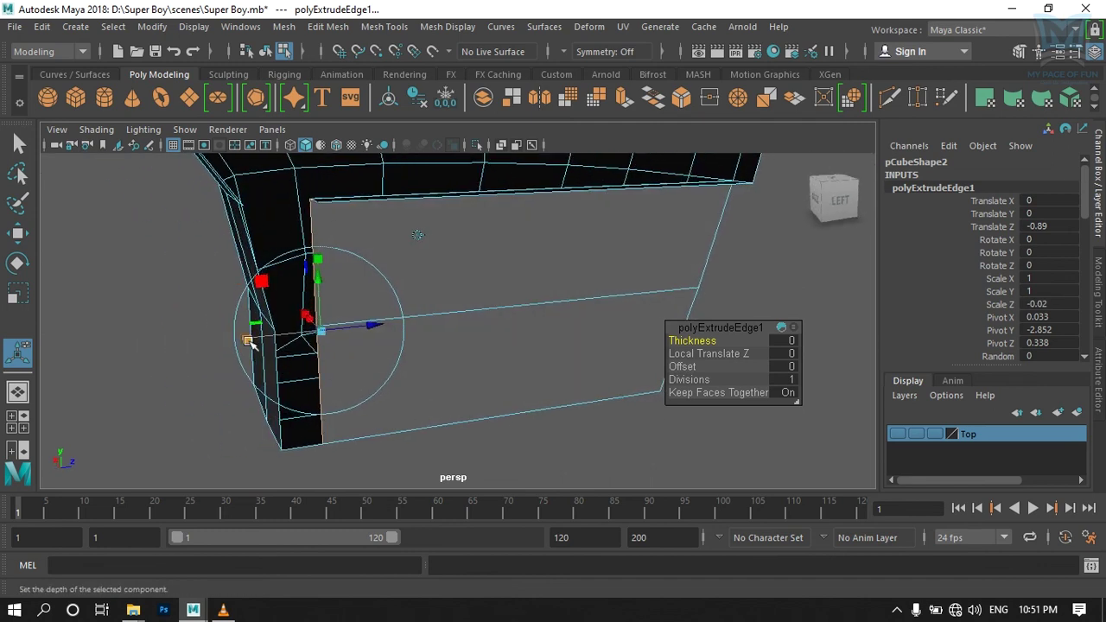
key("w")
mouse_move(380, 330)
left_mouse_down()
mouse_move(352, 329)
mouse_move(358, 415)
left_mouse_up()
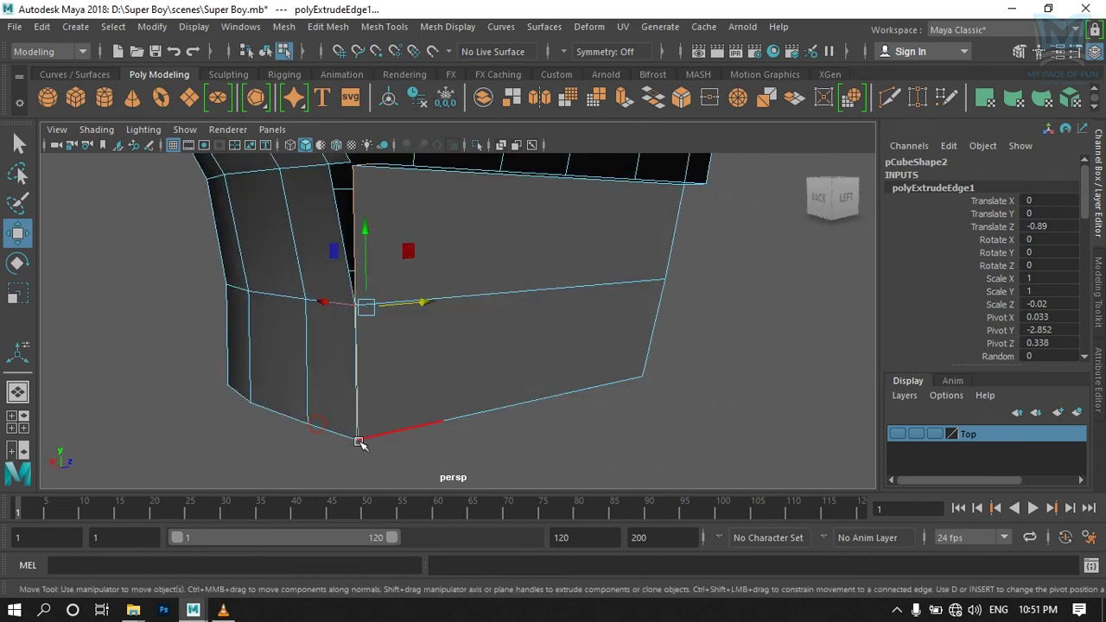
Step: Select the crotch panel's top and bottom corner vertices for welding
left_click_drag(409, 380, 385, 400, "alt")
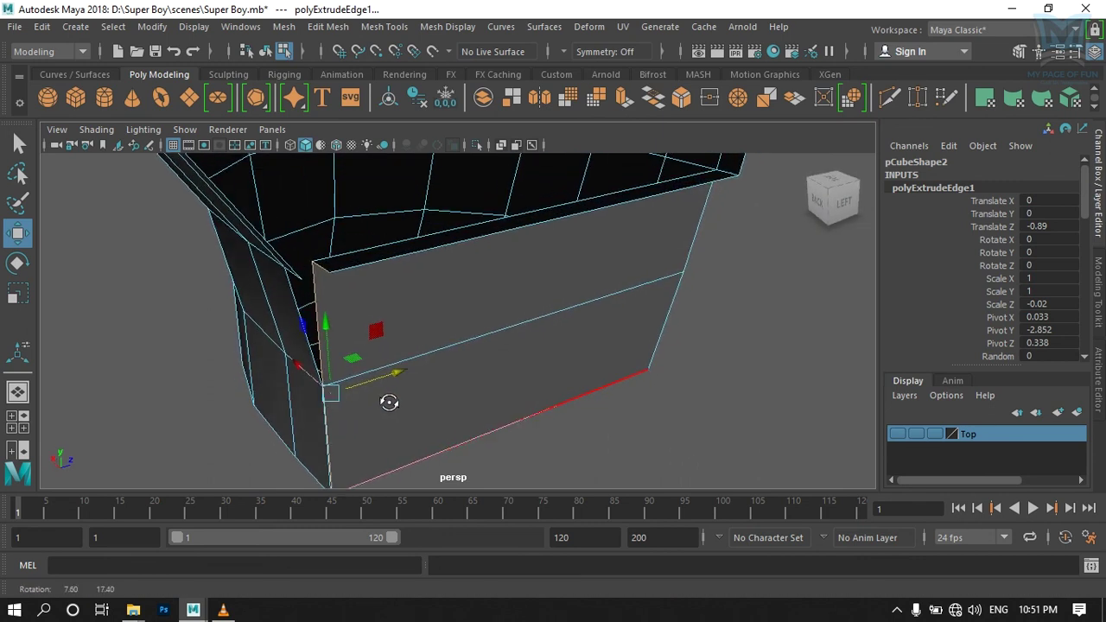
right_click_drag(329, 275, 407, 183)
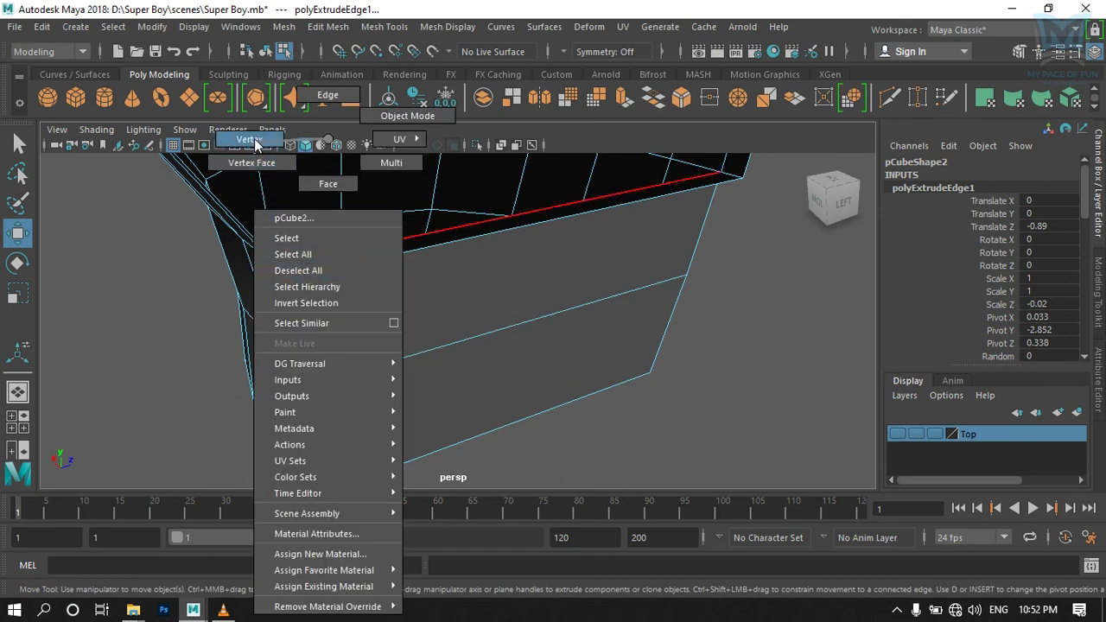
mouse_move(395, 321)
left_mouse_down("alt")
mouse_move(342, 249)
mouse_move(336, 308)
mouse_move(293, 262)
left_mouse_up("alt")
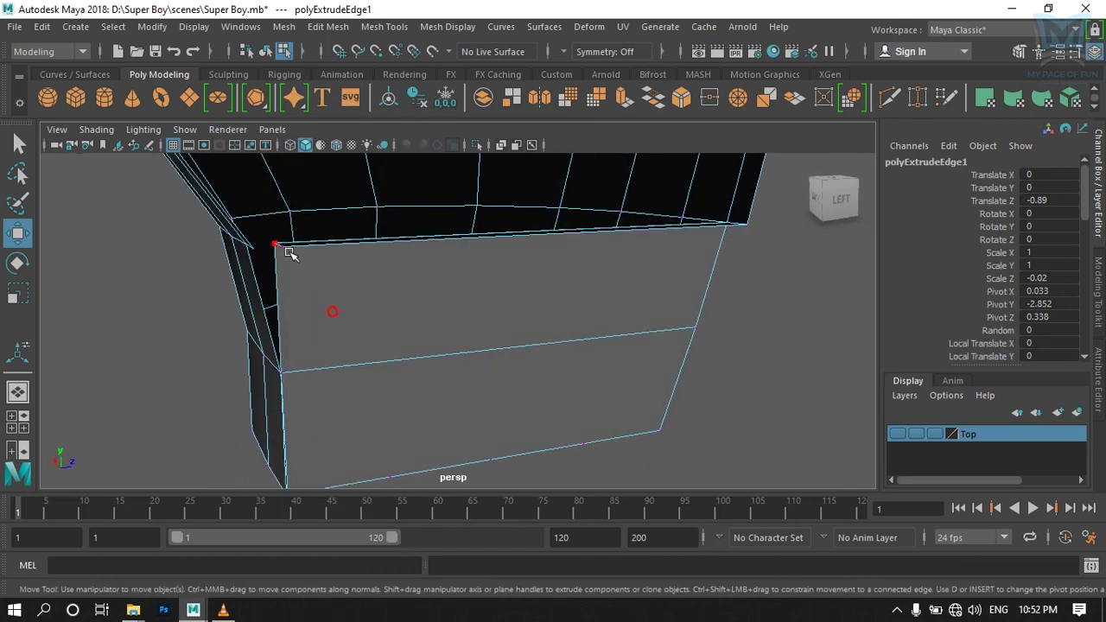
left_click(276, 246)
mouse_move(321, 301)
left_mouse_down("alt")
mouse_move(362, 328)
mouse_move(374, 398)
mouse_move(358, 293)
mouse_move(320, 276)
mouse_move(426, 378)
mouse_move(464, 395)
mouse_move(360, 302)
left_mouse_up("alt")
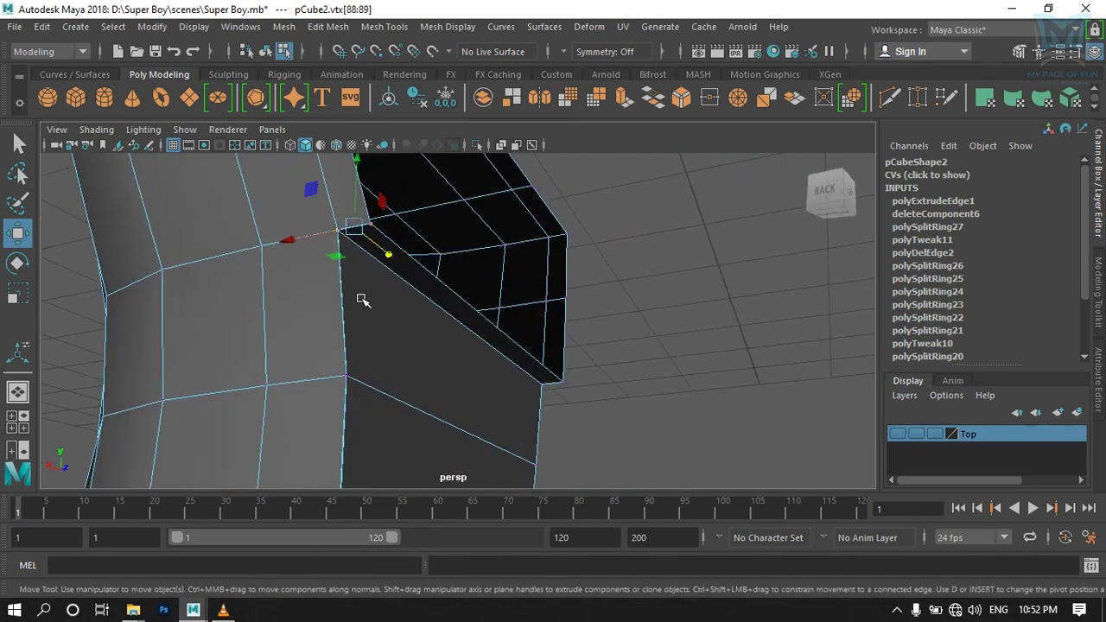
mouse_move(383, 369)
left_mouse_down("alt")
mouse_move(361, 331)
mouse_move(354, 257)
left_mouse_up("alt")
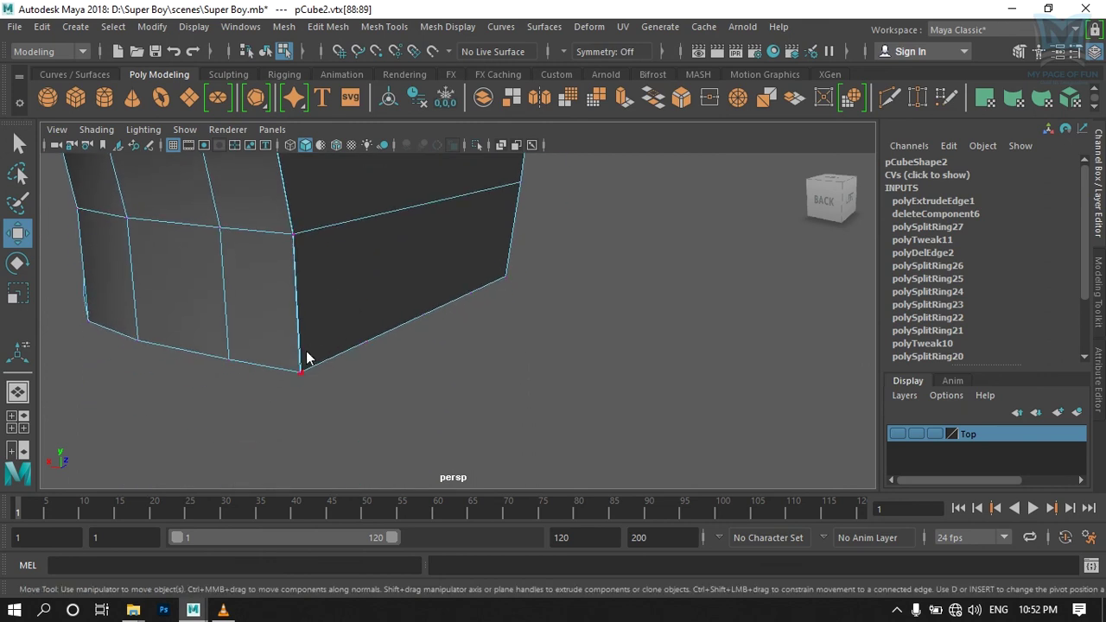
right_click_drag(307, 359, 306, 383)
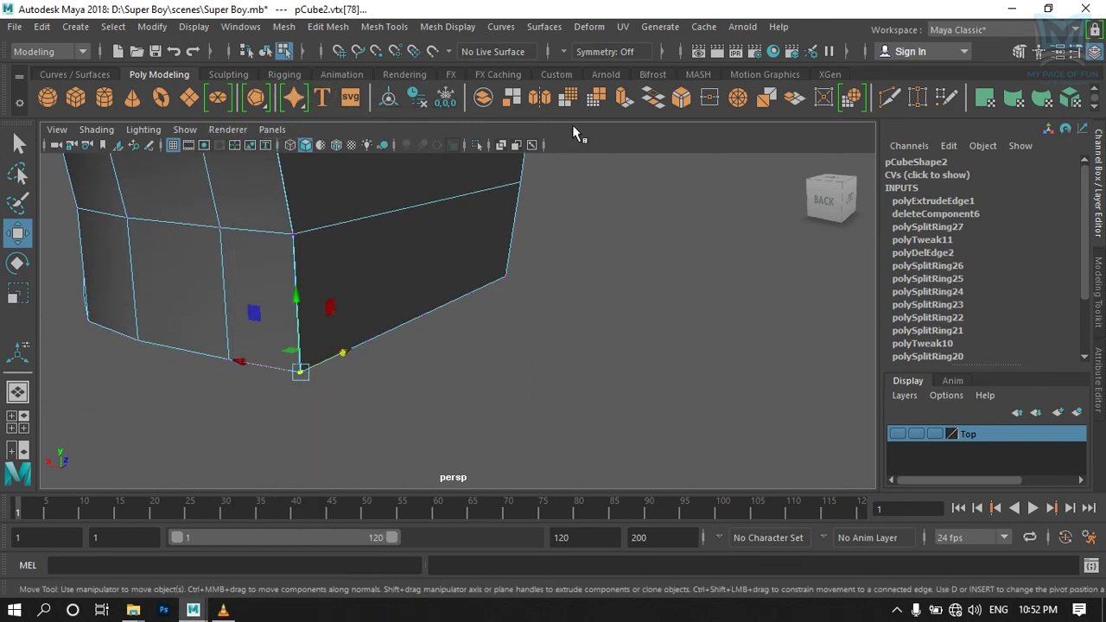
Step: Merge each pair of overlapping corner vertices with Edit Mesh > Merge, four welds in total
left_click(710, 102)
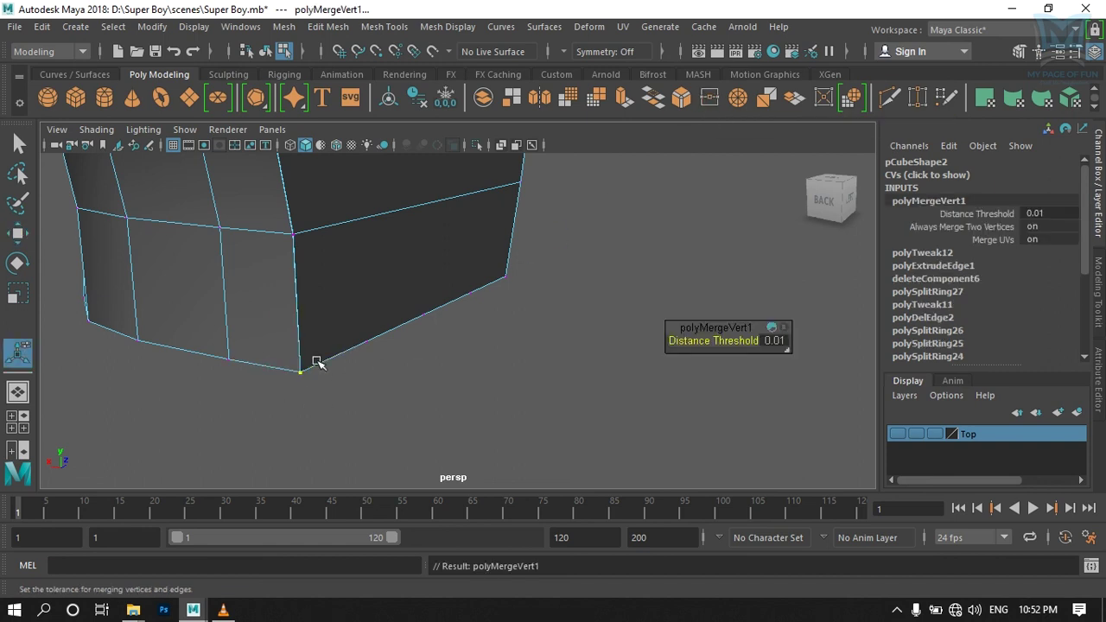
left_click_drag(274, 226, 296, 239)
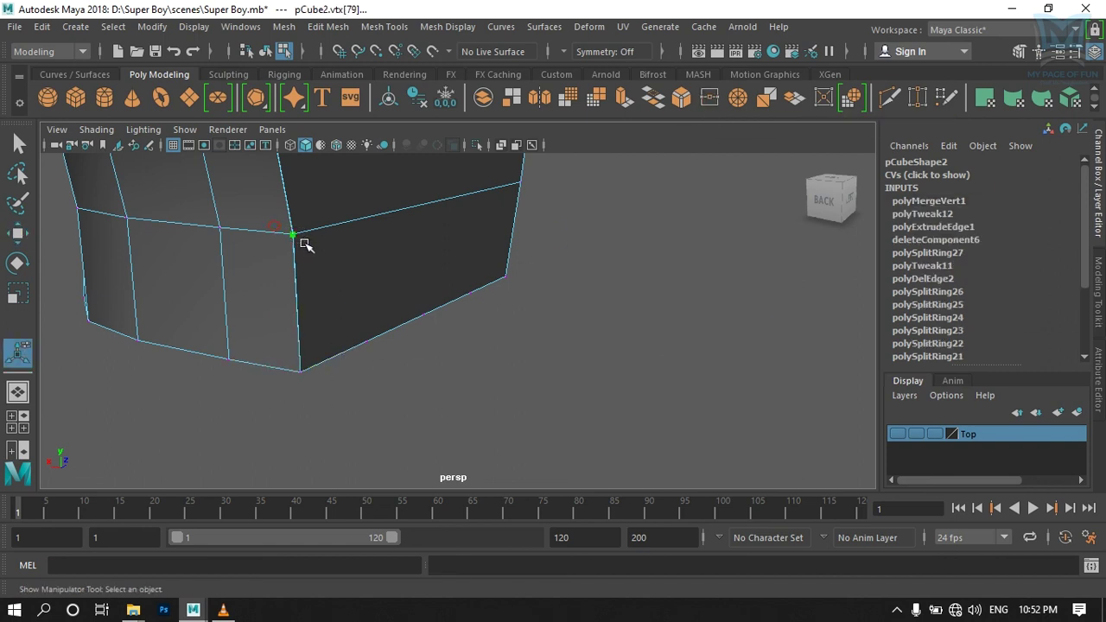
left_click(709, 102)
mouse_move(524, 313)
left_mouse_down("alt")
mouse_move(491, 429)
mouse_move(382, 363)
mouse_move(367, 397)
mouse_move(392, 377)
mouse_move(333, 267)
left_mouse_up("alt")
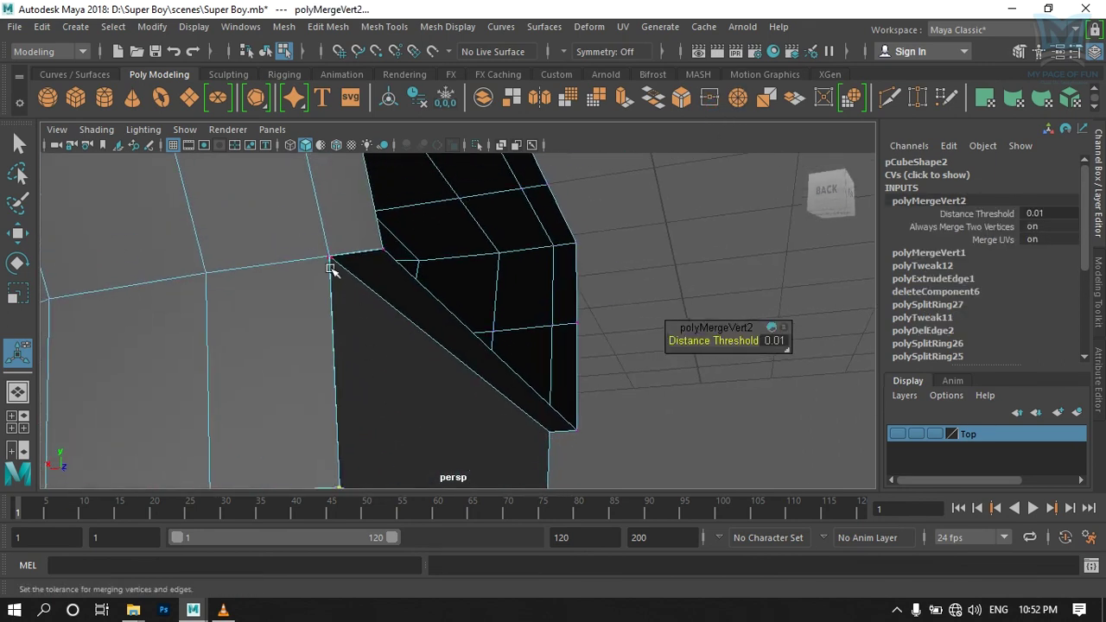
left_click(332, 261)
mouse_move(505, 306)
left_mouse_down("alt")
mouse_move(444, 326)
mouse_move(622, 205)
left_mouse_up("alt")
right_click_drag(670, 159, 342, 366, "shift")
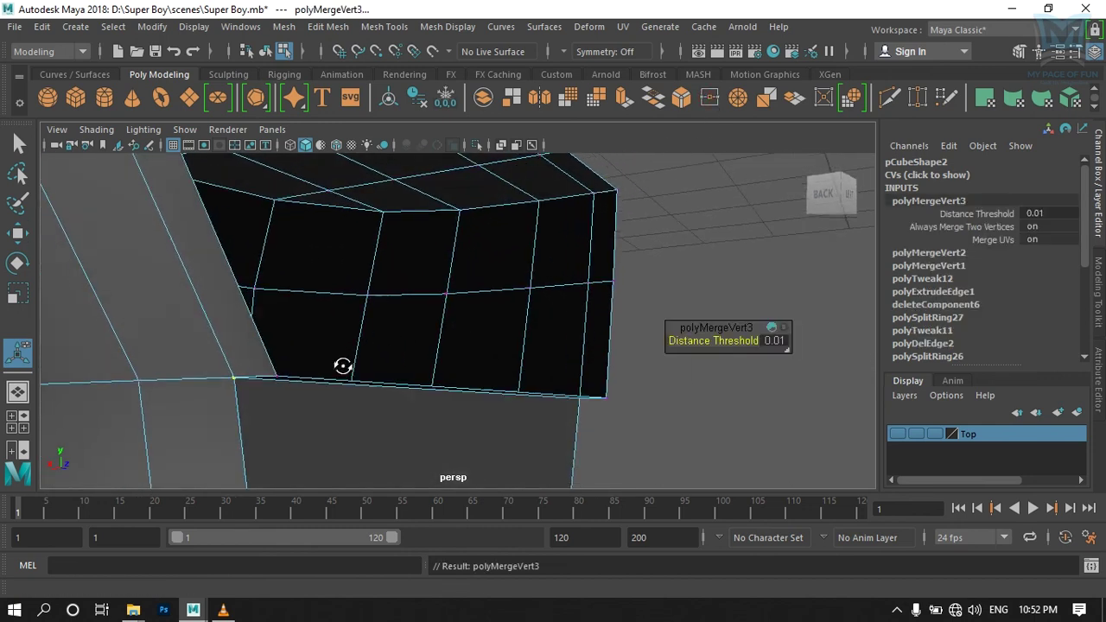
left_click_drag(343, 366, 380, 363, "alt")
left_click_drag(489, 359, 605, 259, "alt")
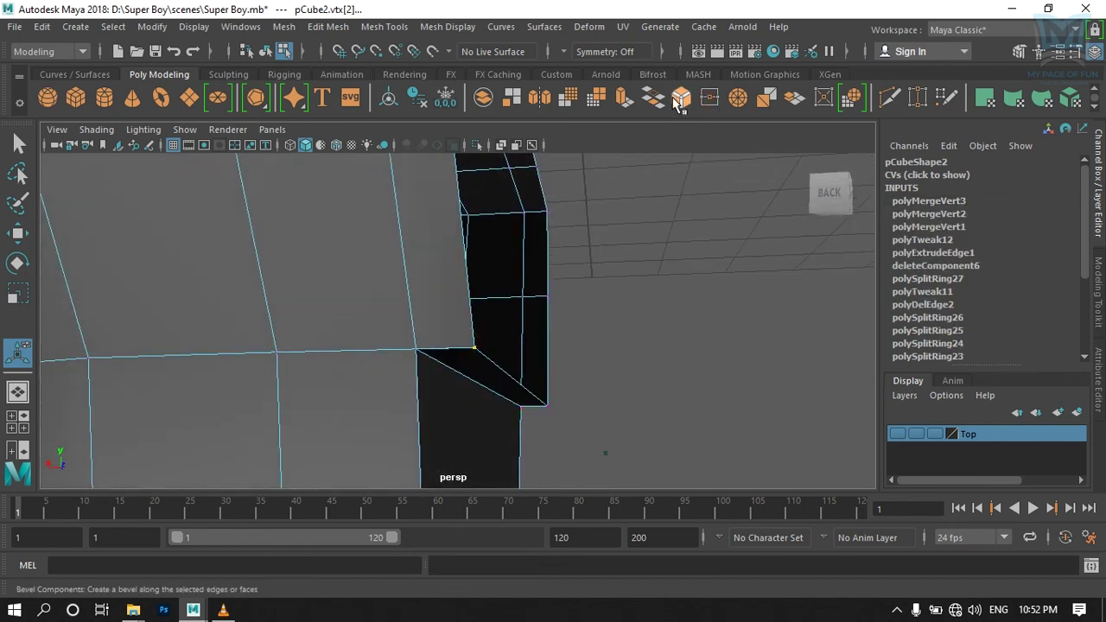
left_click(709, 97)
Step: Return to an enlarged front view, zoomed and centred on the shorts
left_click_drag(563, 402, 275, 415, "alt")
key("space")
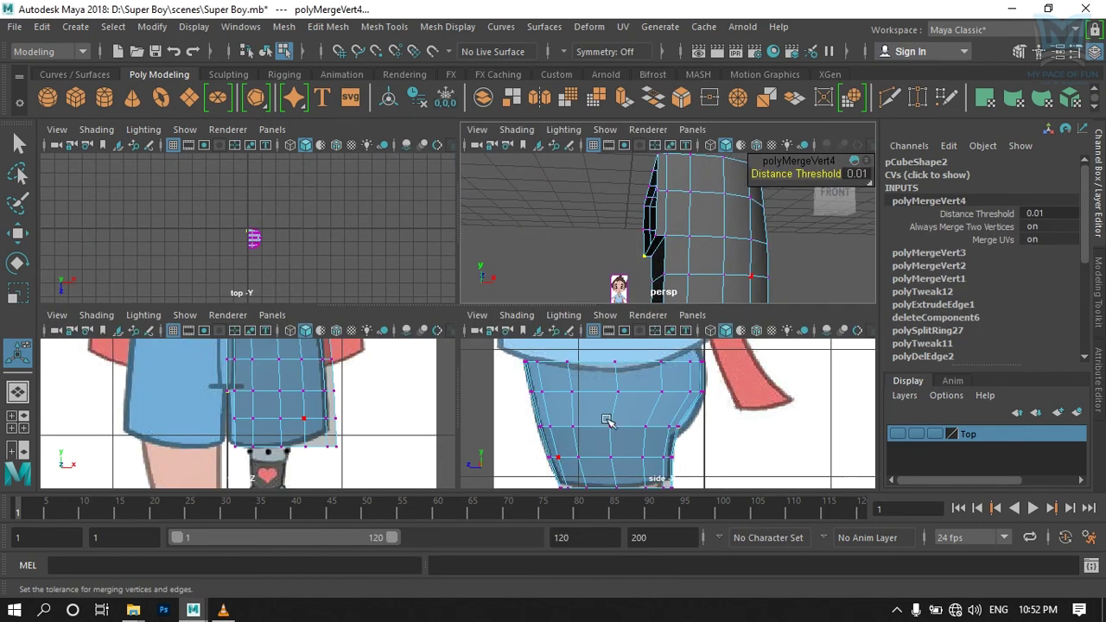
key("space")
scroll(487, 297, "up", 2)
scroll(432, 346, "up", 2)
middle_click_drag(444, 285, 450, 311, "alt")
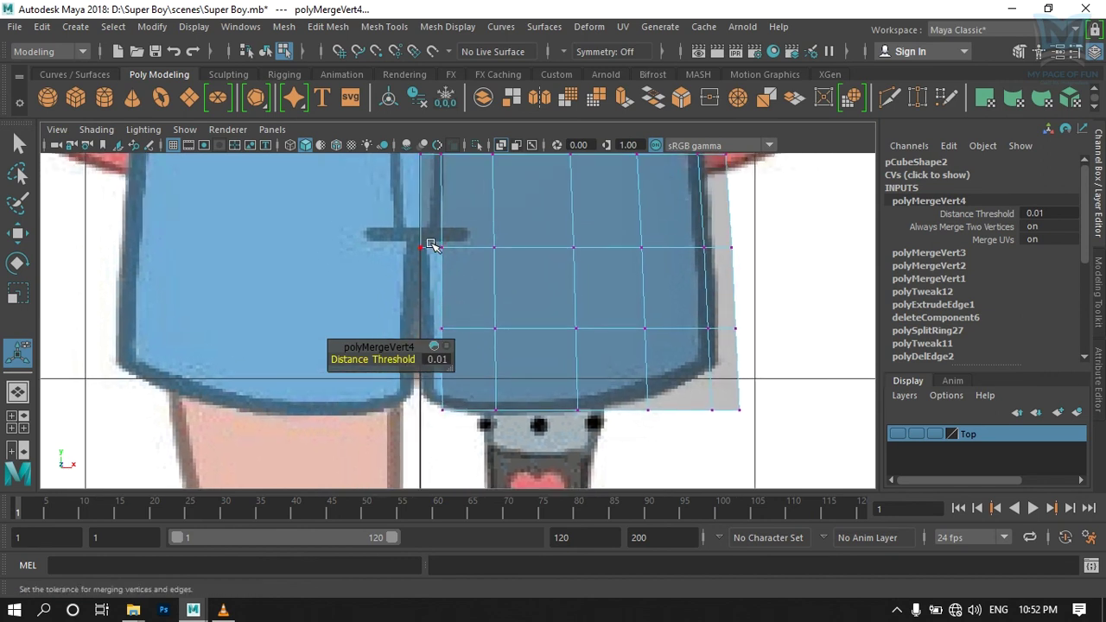